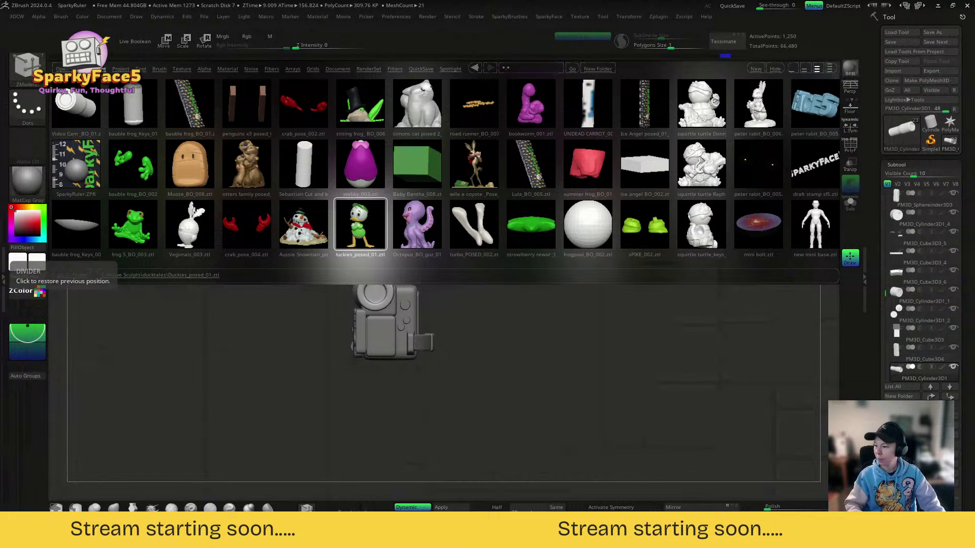
Step: Bring the toad reference board over the canvas and look through its toad photos and armed toad illustrations
right_drag(352, 359, 545, 224)
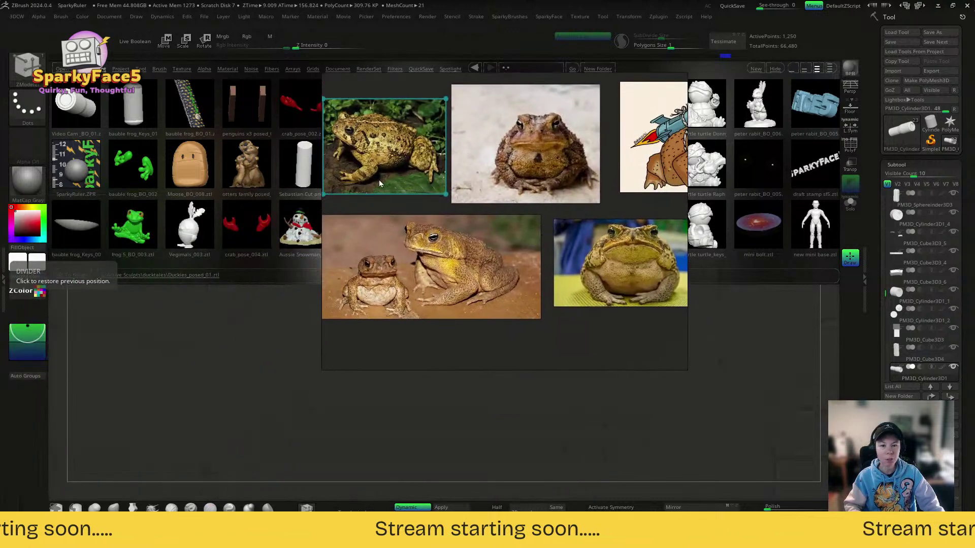
scroll(638, 250, up, 2)
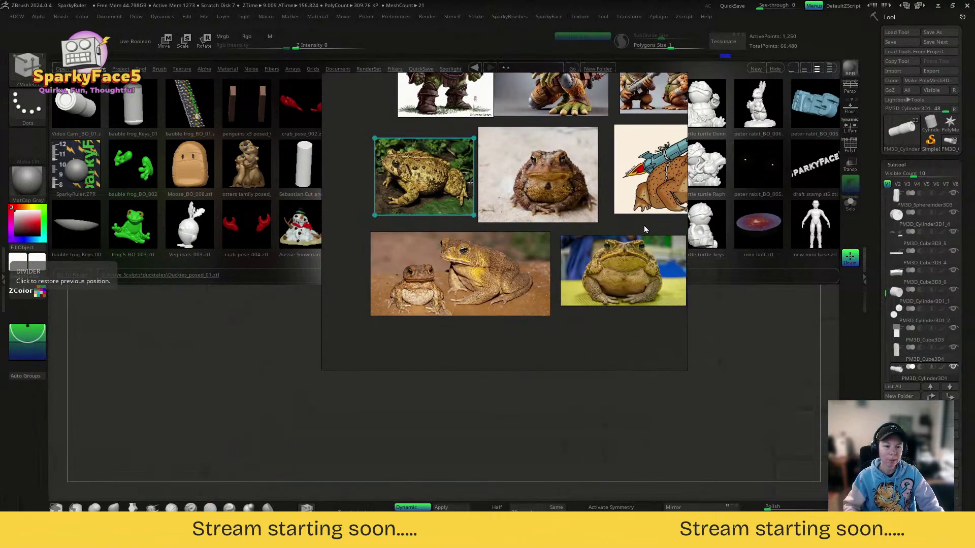
right_drag(644, 226, 576, 228)
click(571, 224)
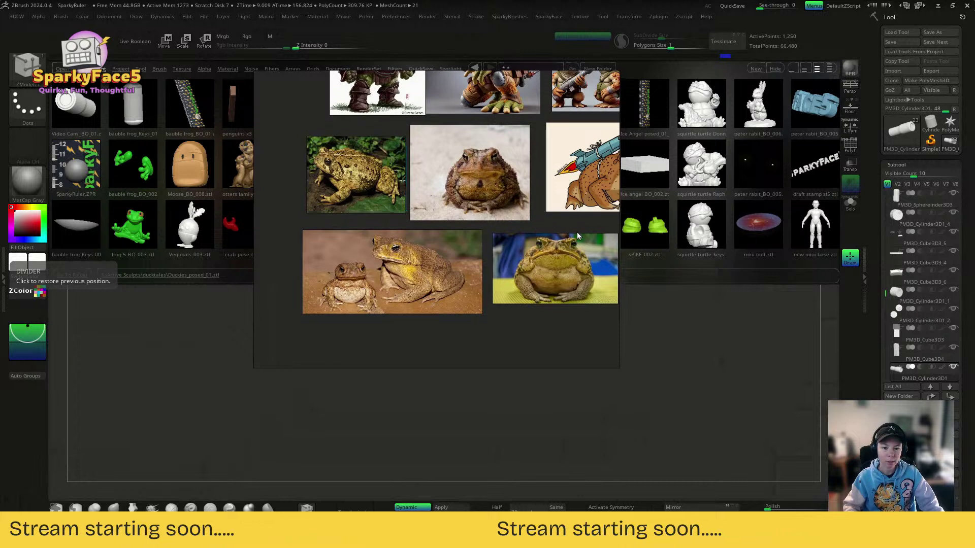
middle_drag(579, 235, 477, 242)
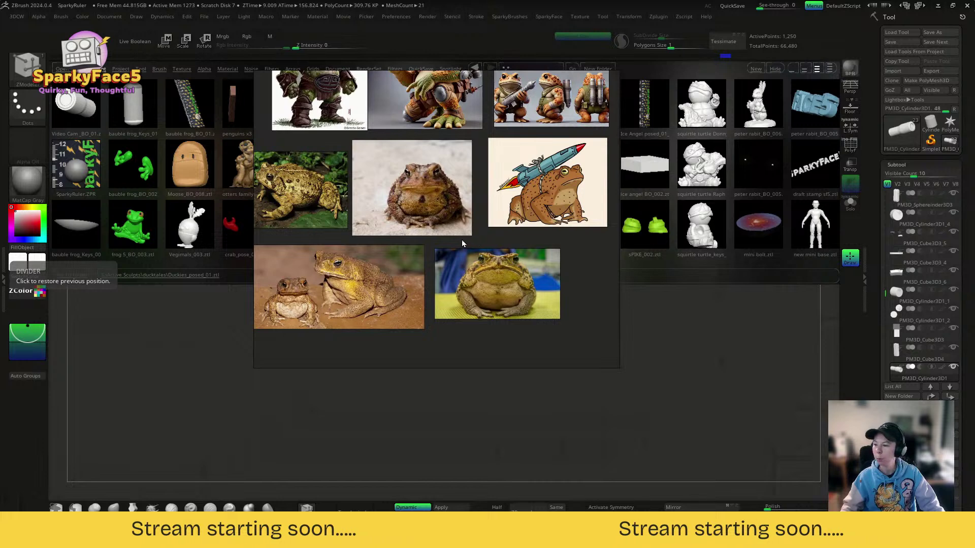
middle_drag(443, 183, 497, 285)
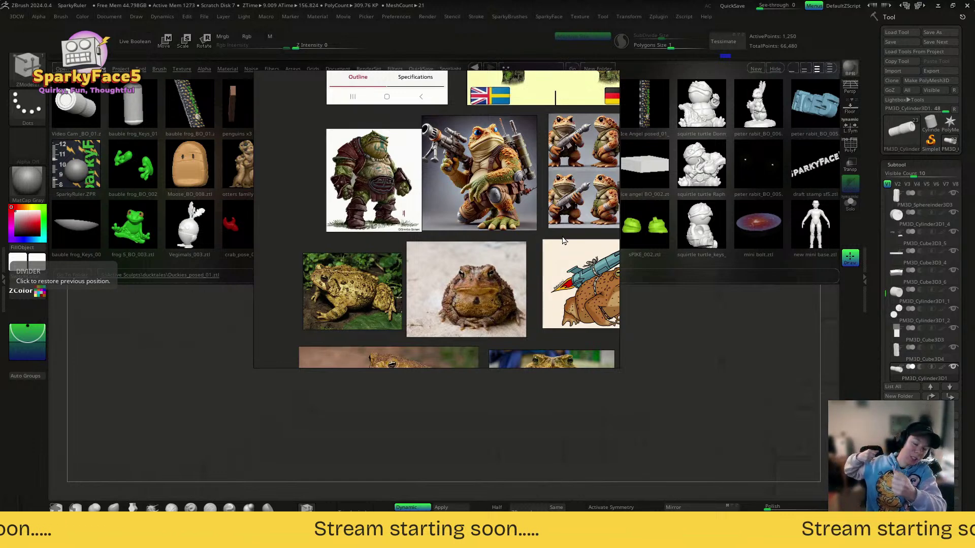
scroll(535, 205, down, 4)
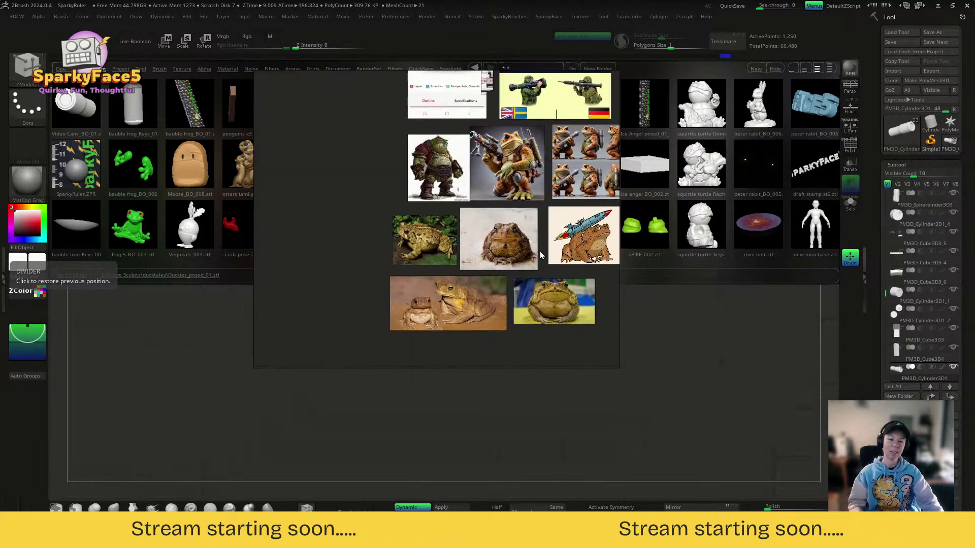
scroll(561, 314, up, 3)
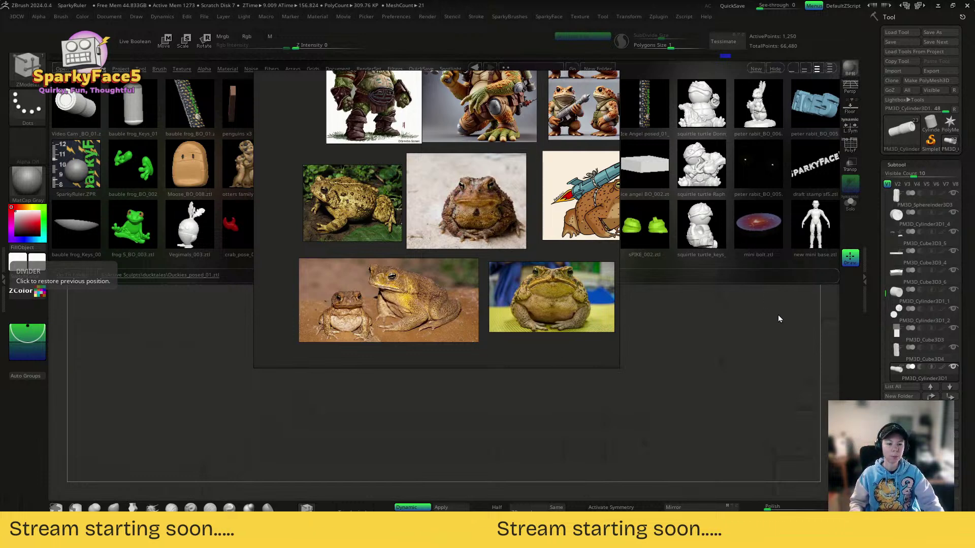
Step: Resize the reference board so it frames only the four toad photos and the rocket toad drawing, and reposition it over the canvas
drag(306, 159, 0, 228)
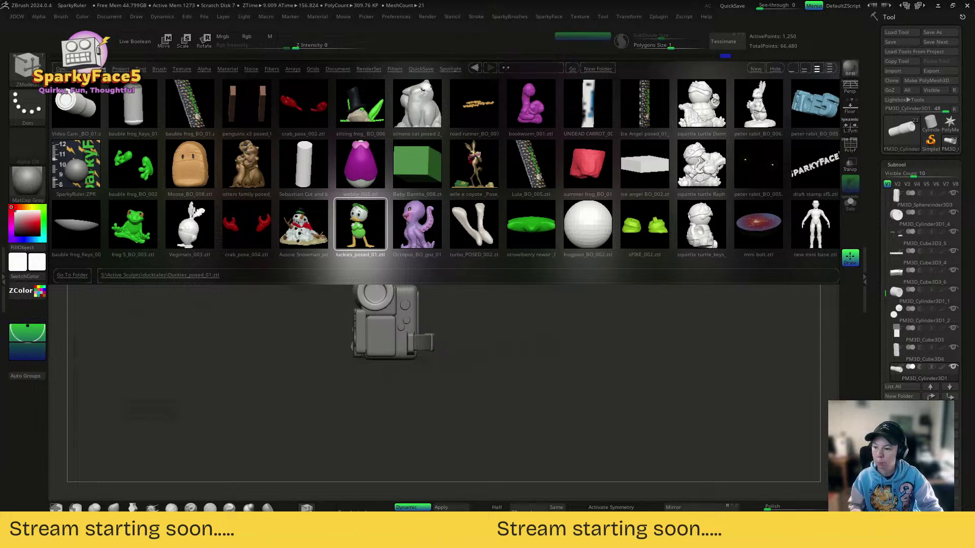
right_drag(0, 121, 54, 124)
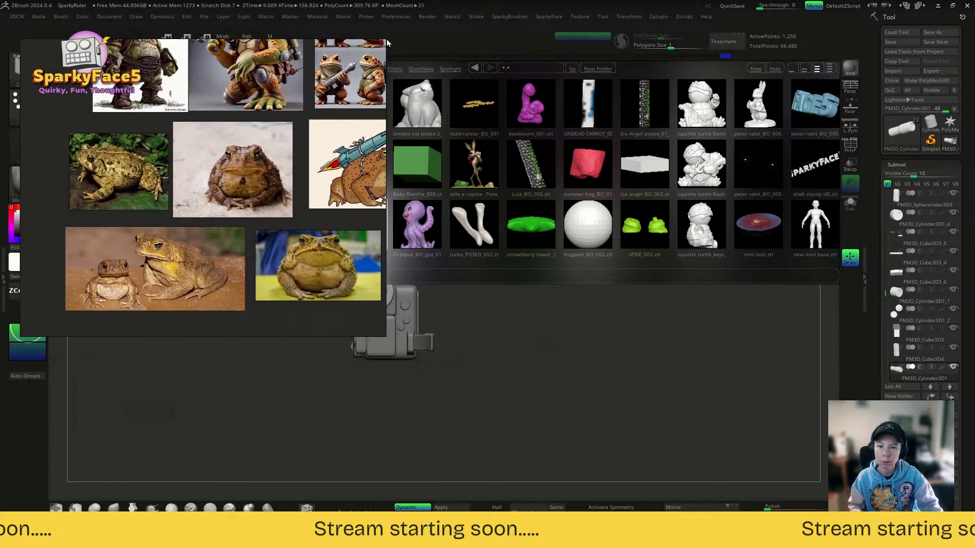
drag(387, 43, 437, 113)
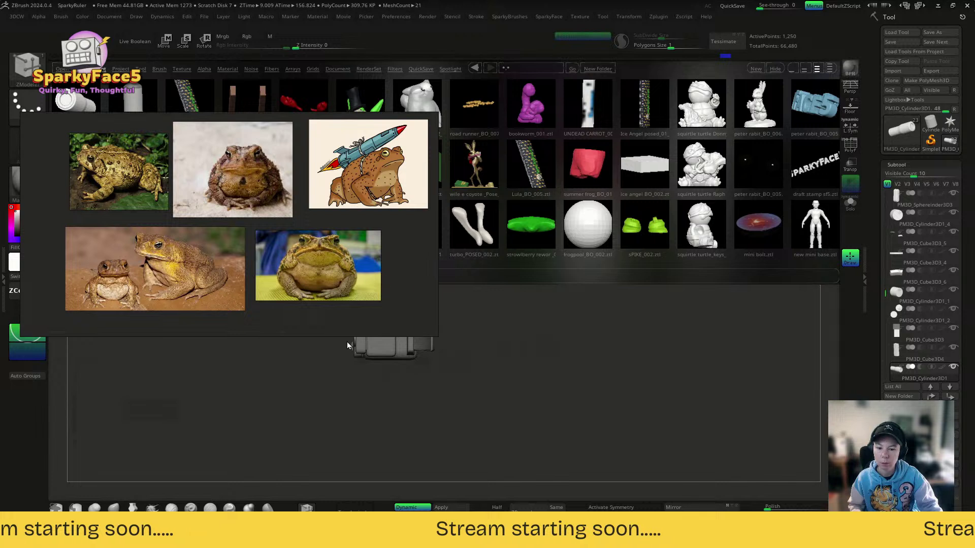
drag(308, 338, 310, 315)
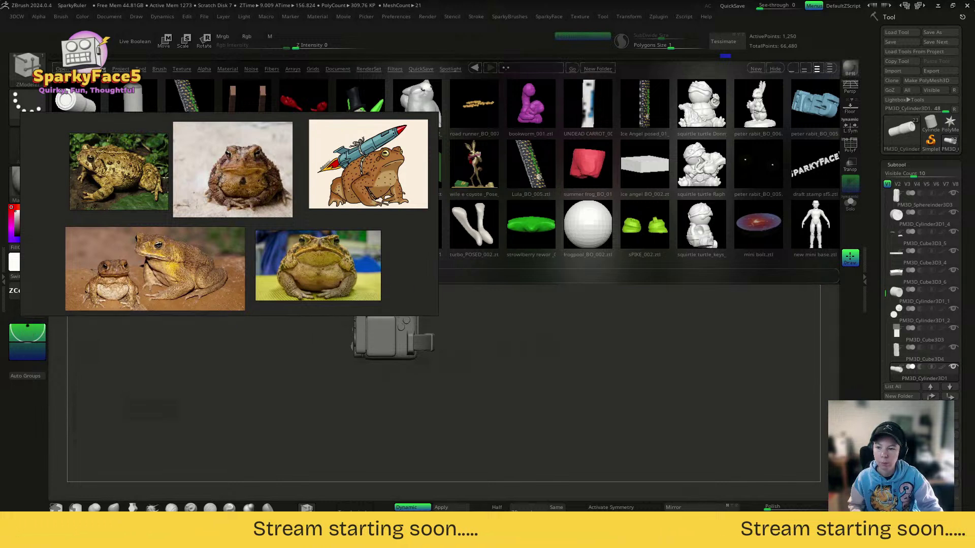
drag(33, 176, 74, 176)
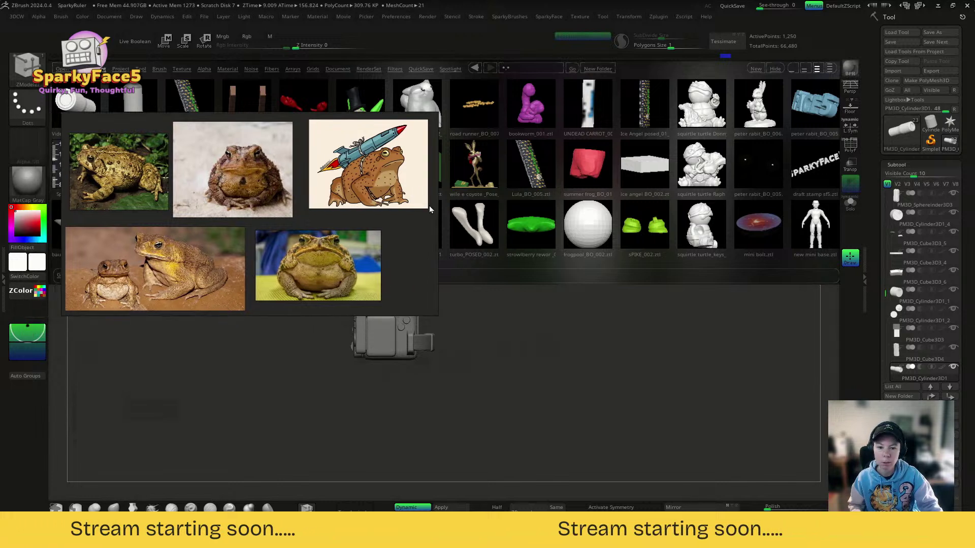
drag(390, 260, 342, 198)
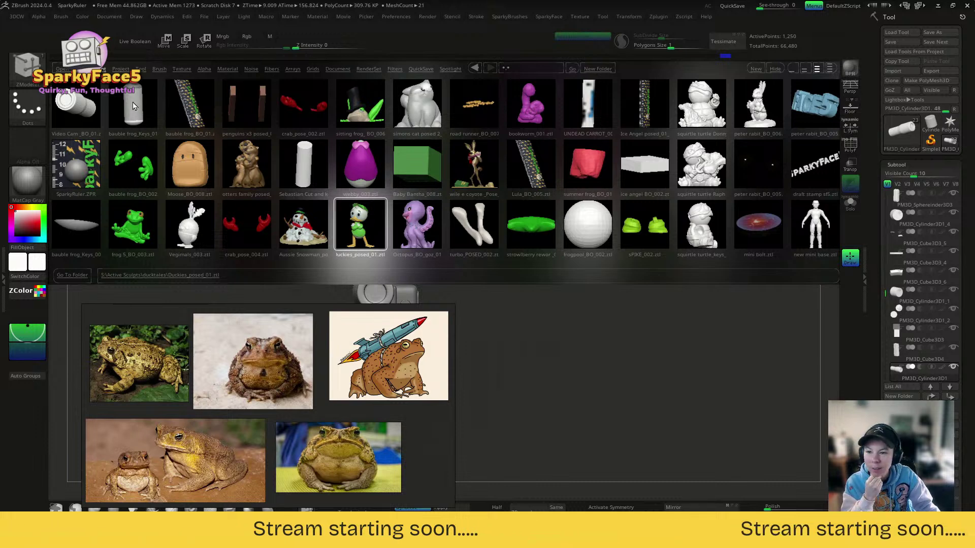
Step: Open the SparkyRuler.ZPR project from Lightbox without saving changes to the current project
click(121, 69)
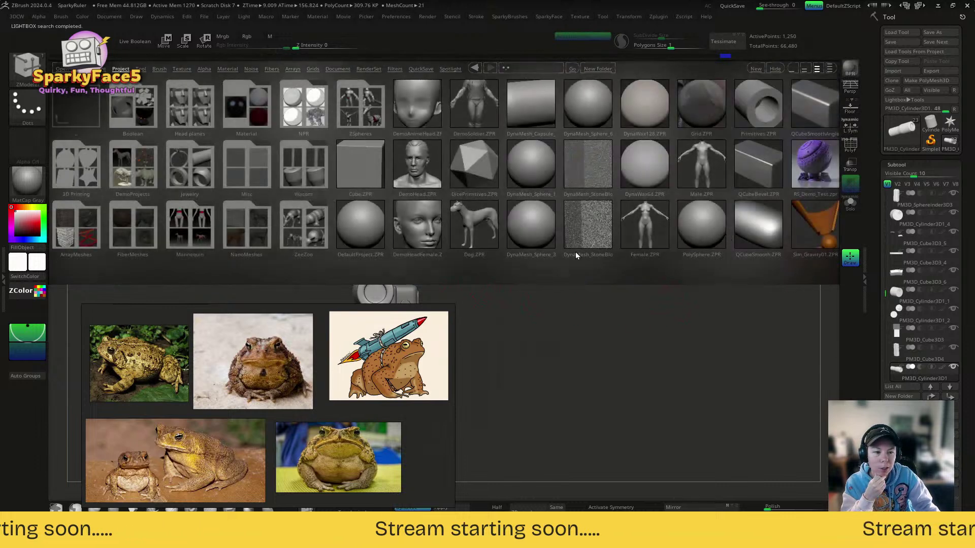
scroll(744, 237, down, 5)
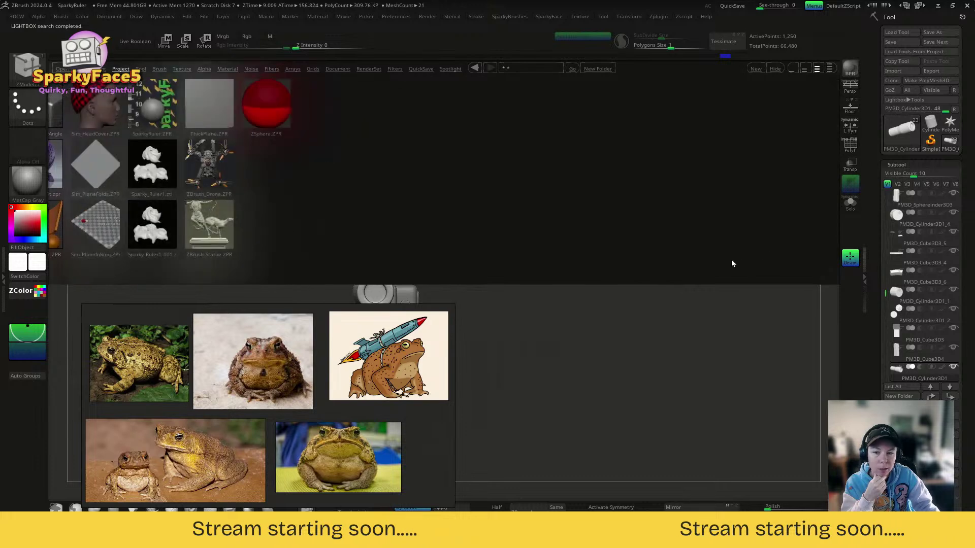
scroll(245, 202, up, 4)
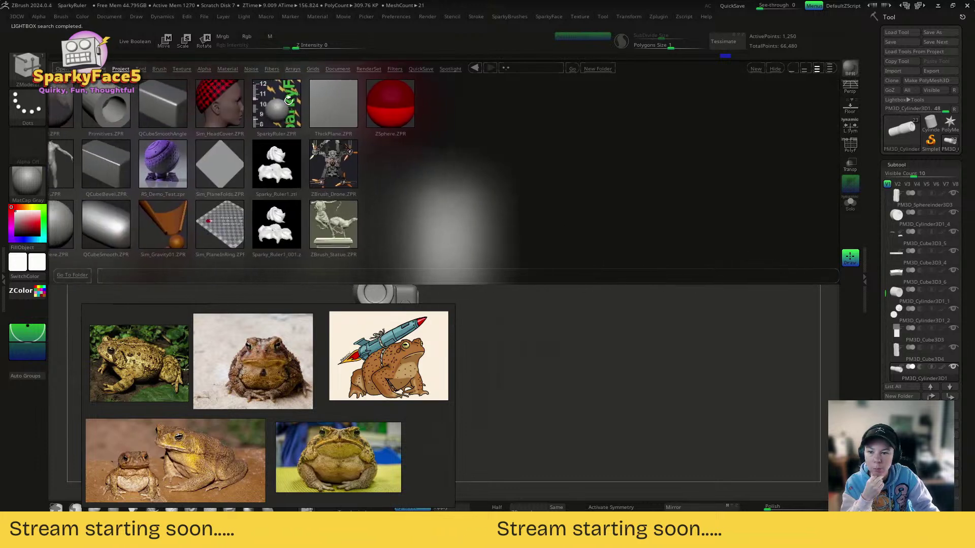
double_click(288, 107)
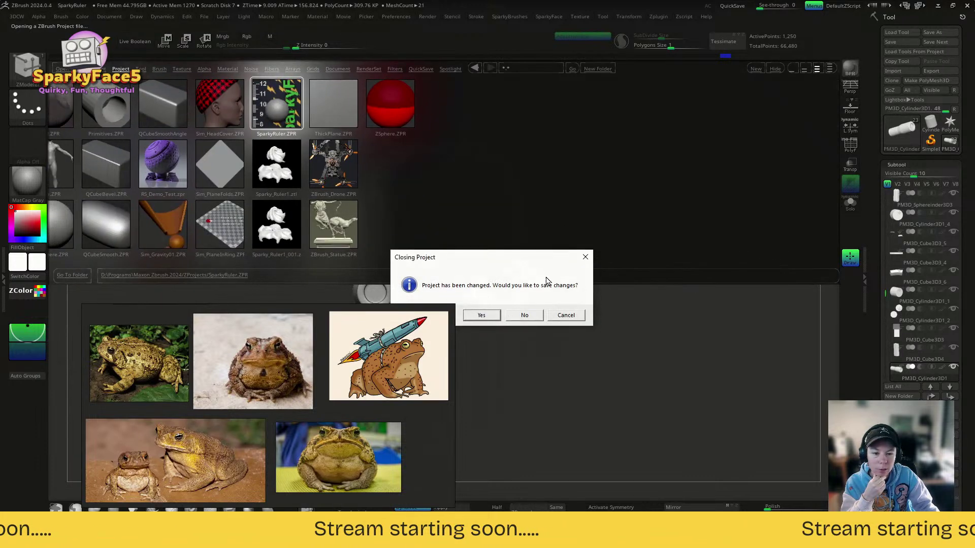
click(524, 316)
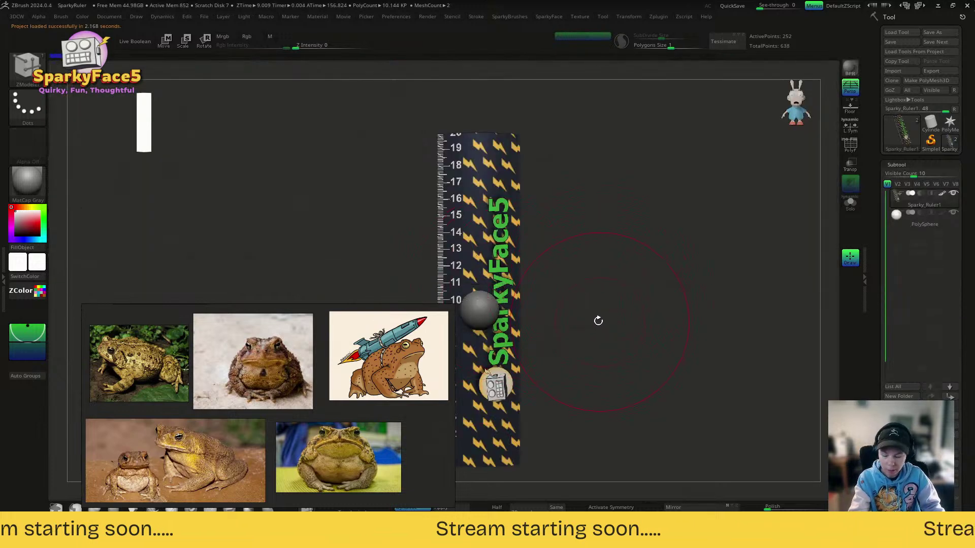
Step: Trim the reference board slightly and move it clear of the ruler and sphere, reframing the model beside it
drag(592, 320, 421, 386)
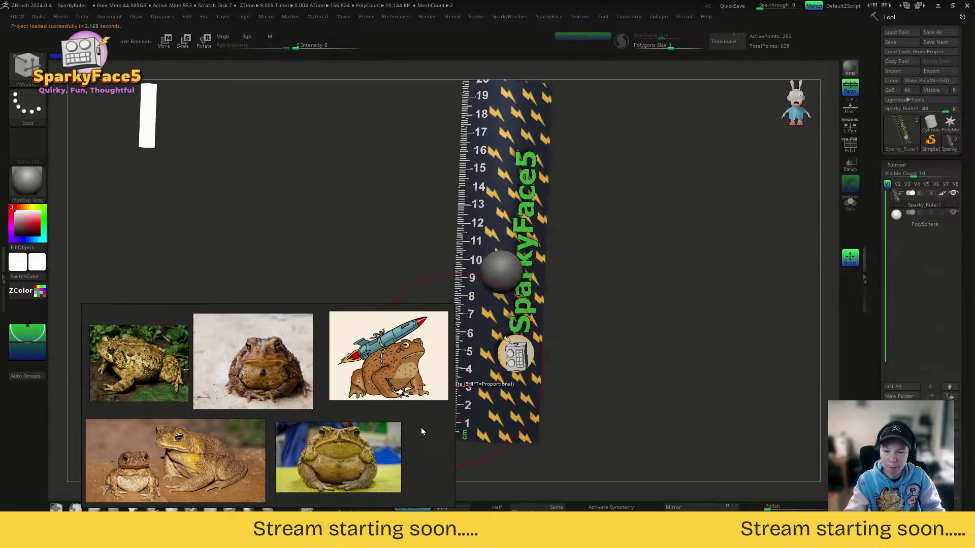
drag(422, 432, 393, 376)
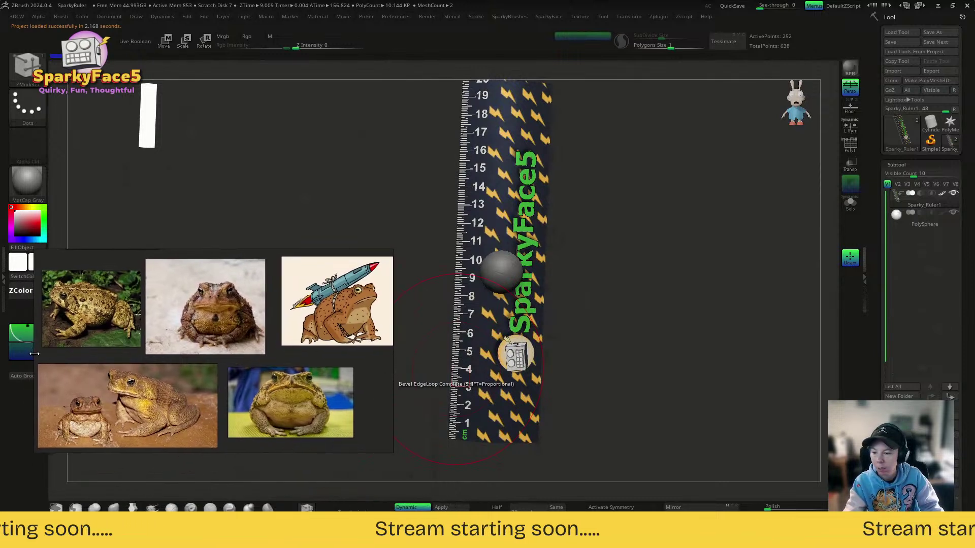
drag(34, 354, 44, 354)
drag(377, 357, 359, 267)
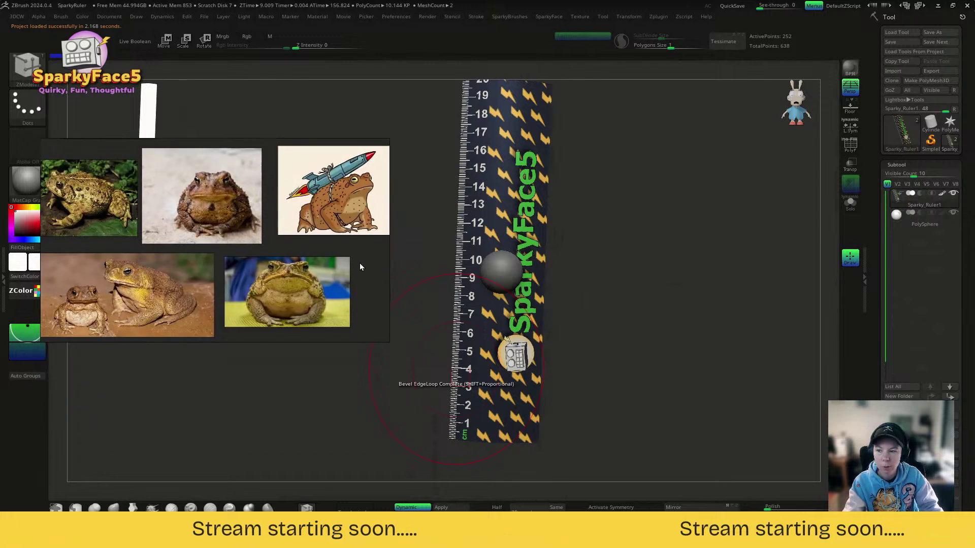
right_drag(360, 264, 0, 204)
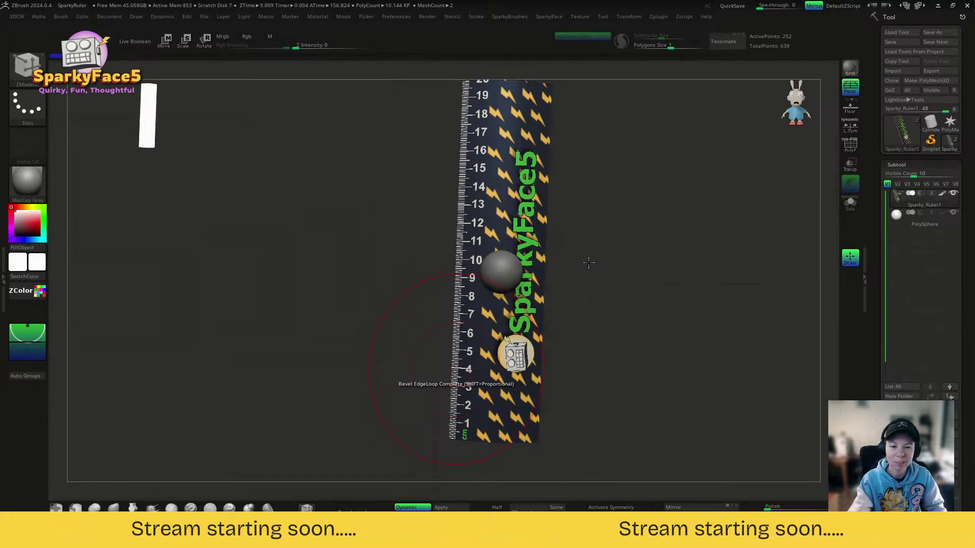
drag(692, 240, 611, 270)
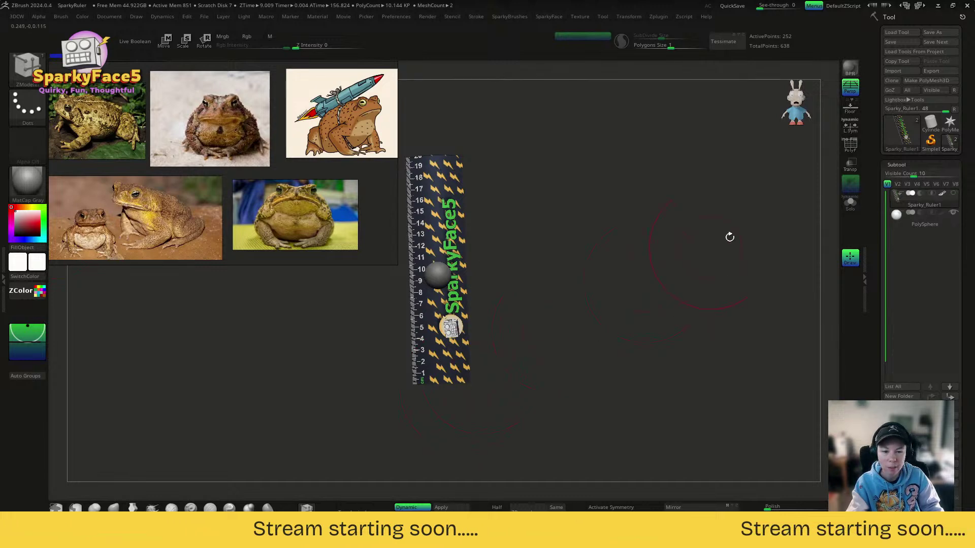
Step: Make the PolySphere subtool active and assign it the NeverSunSculpt material
drag(684, 251, 763, 261)
click(916, 223)
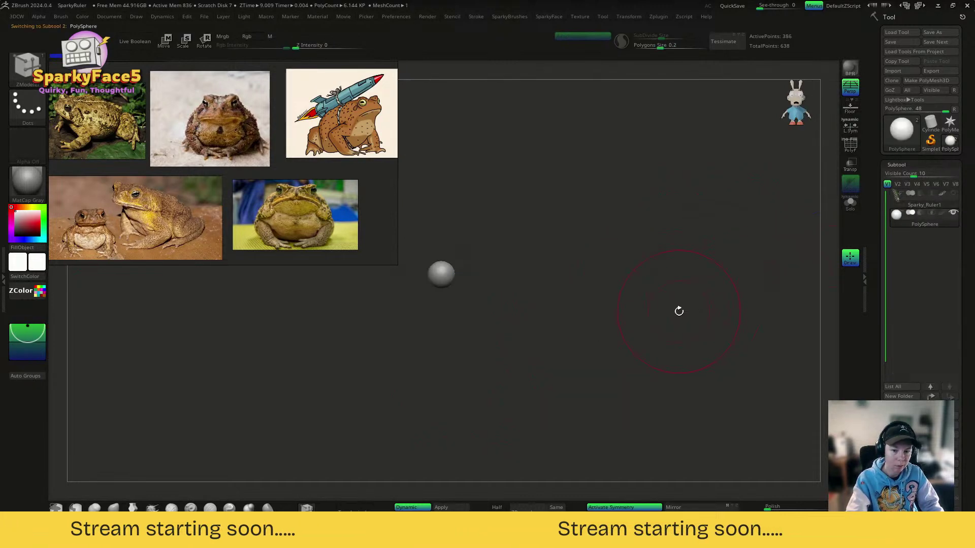
click(26, 183)
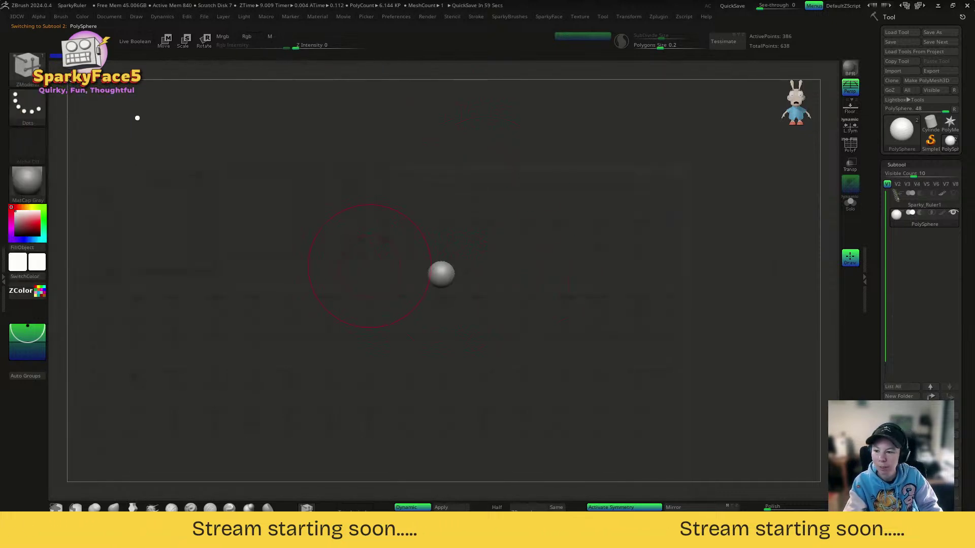
click(41, 184)
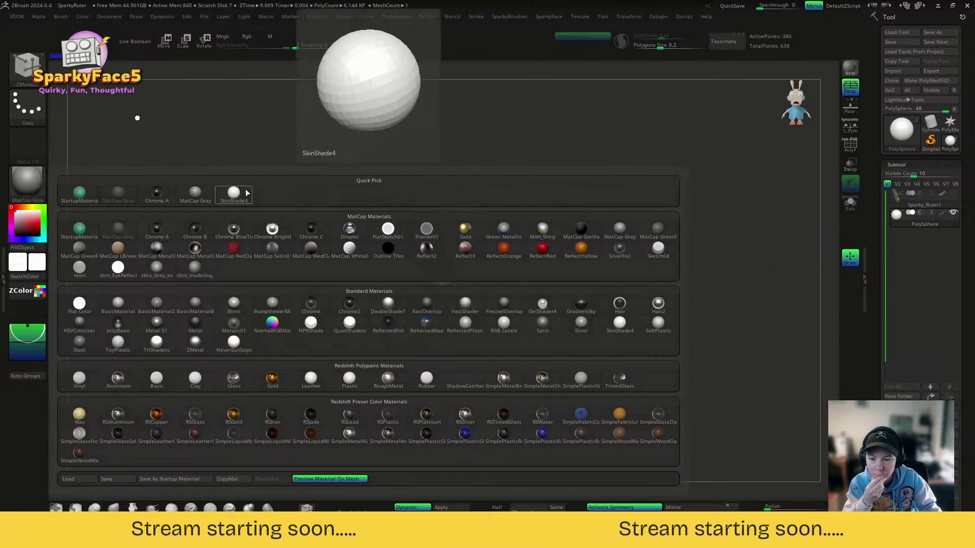
click(234, 343)
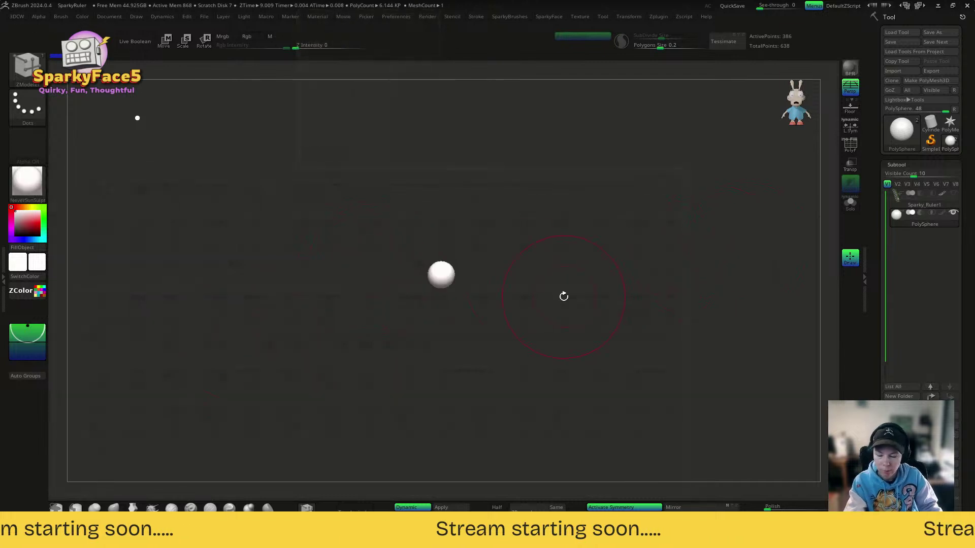
Step: Set the sphere's colour to a muted orange and frame the sphere larger on the canvas
click(23, 208)
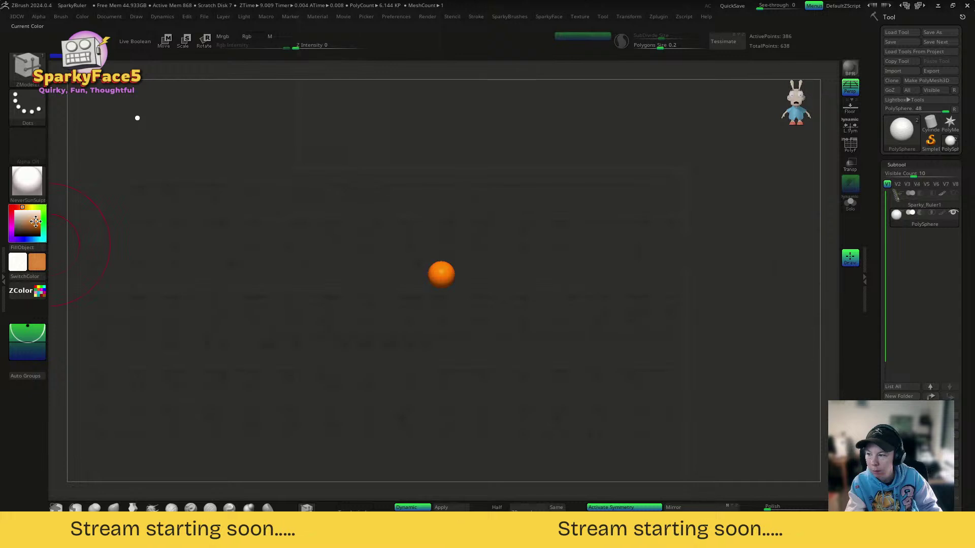
click(40, 219)
drag(39, 220, 31, 222)
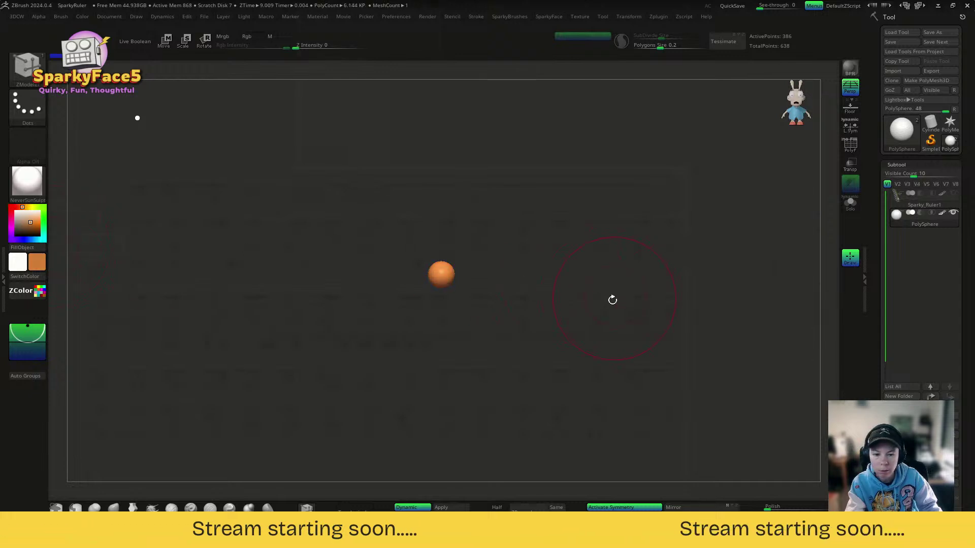
mouse_move(583, 332)
alt+mouse_down()
mouse_move(623, 332)
mouse_move(686, 300)
alt+mouse_up()
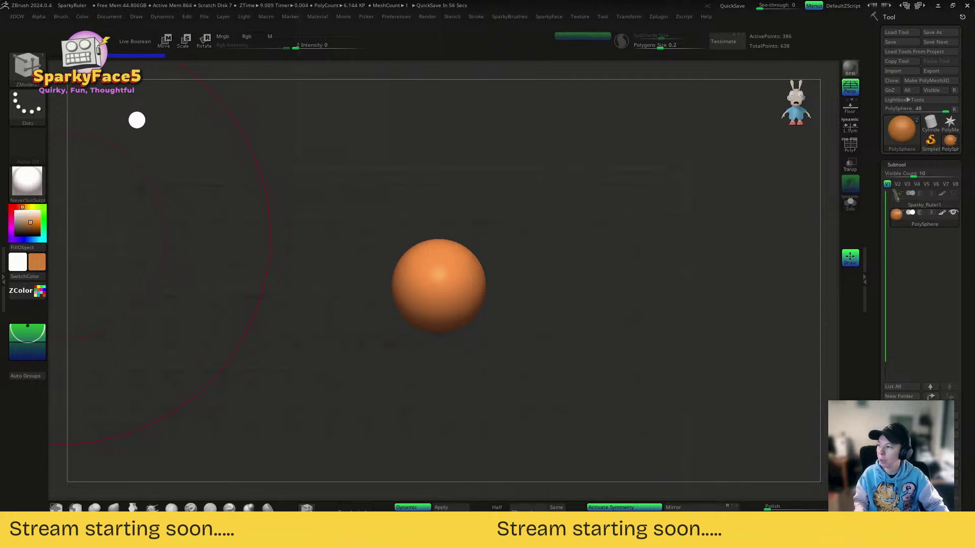
Step: Switch to the browser and look through the published models on the SparkyFace5 Thangs designer page
drag(0, 193, 427, 0)
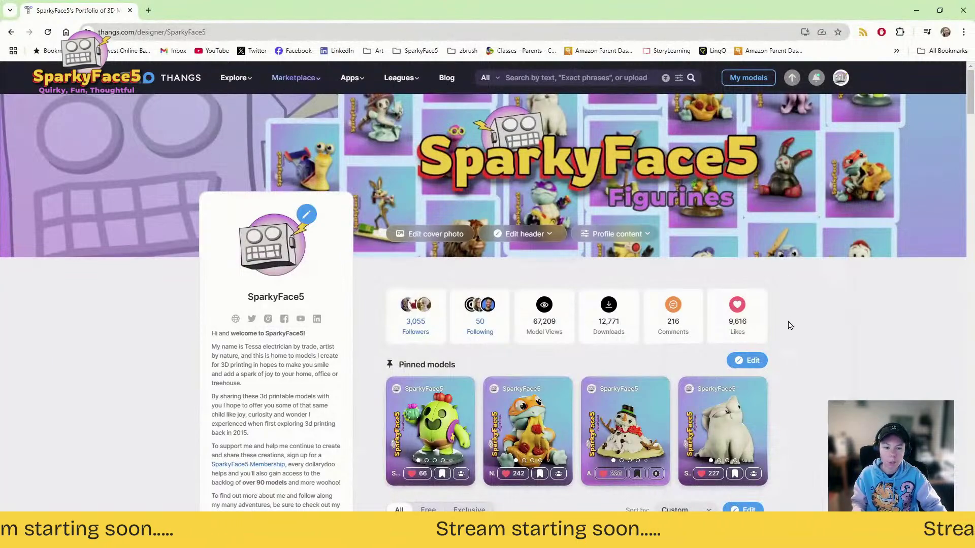
scroll(811, 309, down, 10)
scroll(811, 310, down, 13)
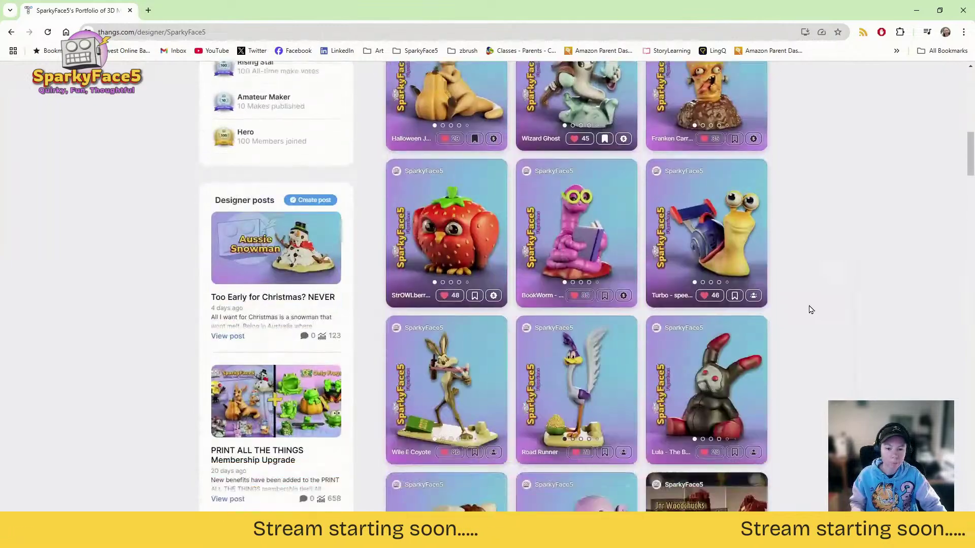
scroll(811, 309, down, 9)
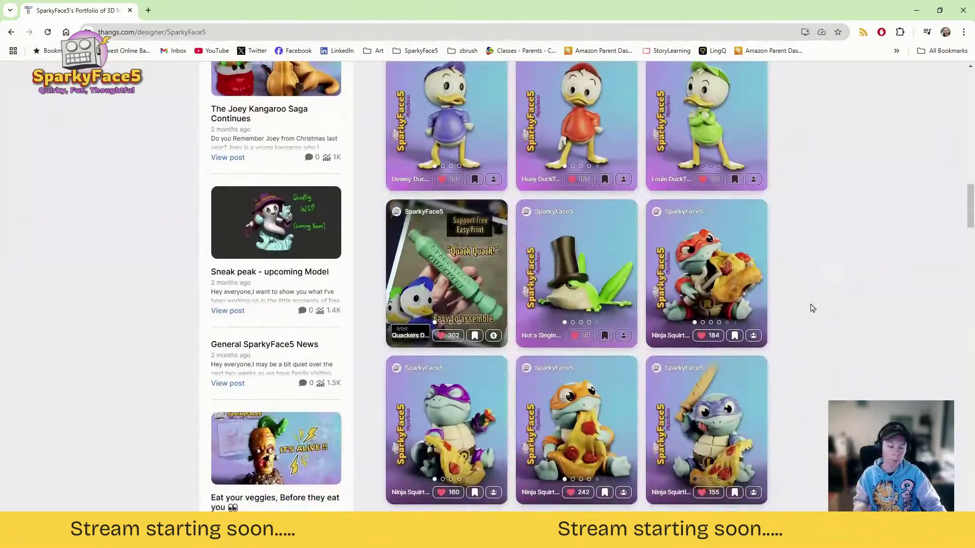
scroll(814, 360, up, 20)
scroll(814, 360, up, 3)
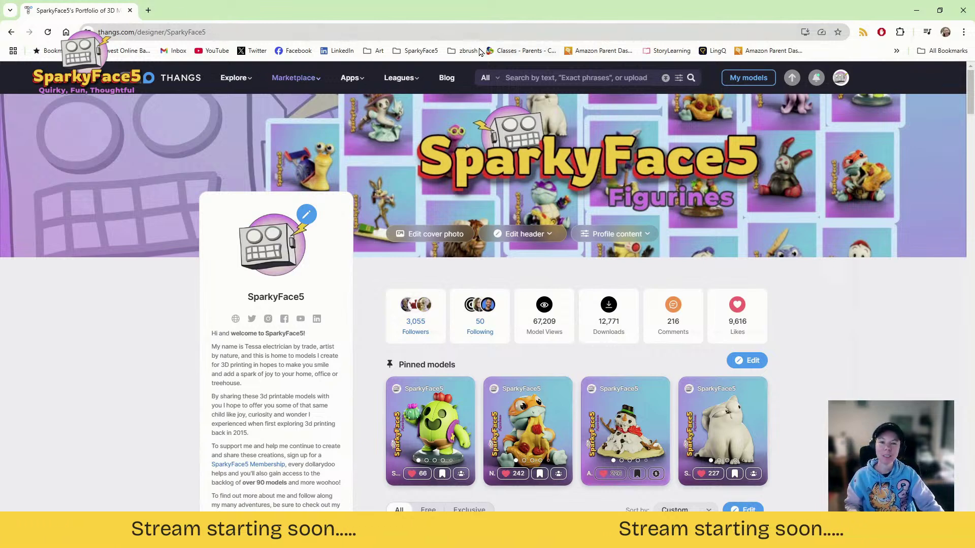
Step: Open the SparkyFace5 Patreon page from the SparkyFace5 bookmarks folder
click(417, 50)
click(462, 243)
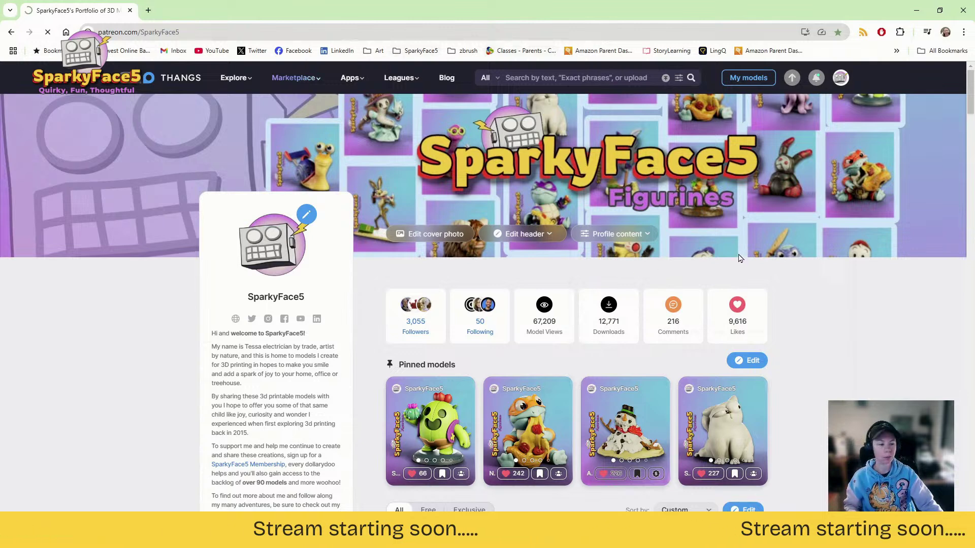
Step: Look over the SparkyFace5 Patreon creator page, including its overview and latest post activity, and put the browser away
scroll(781, 266, down, 5)
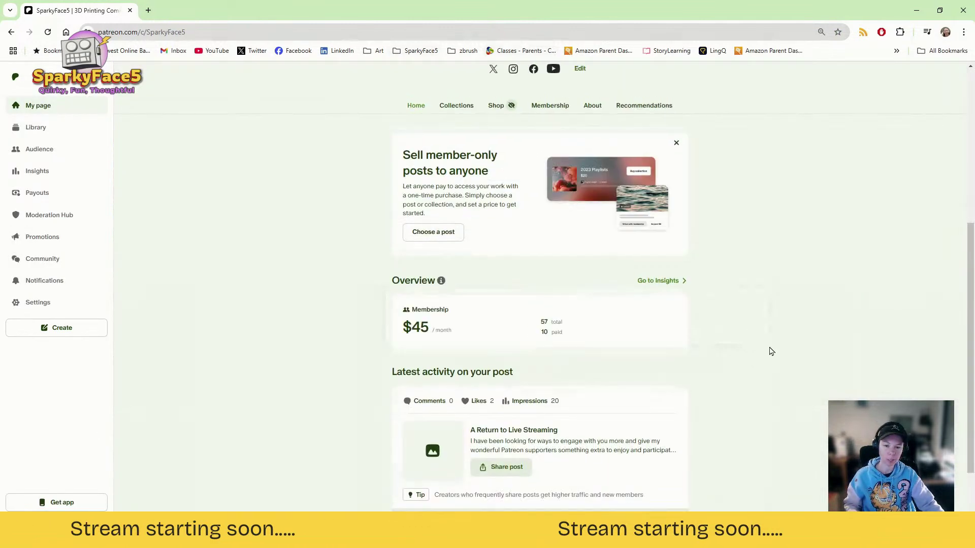
scroll(745, 325, up, 5)
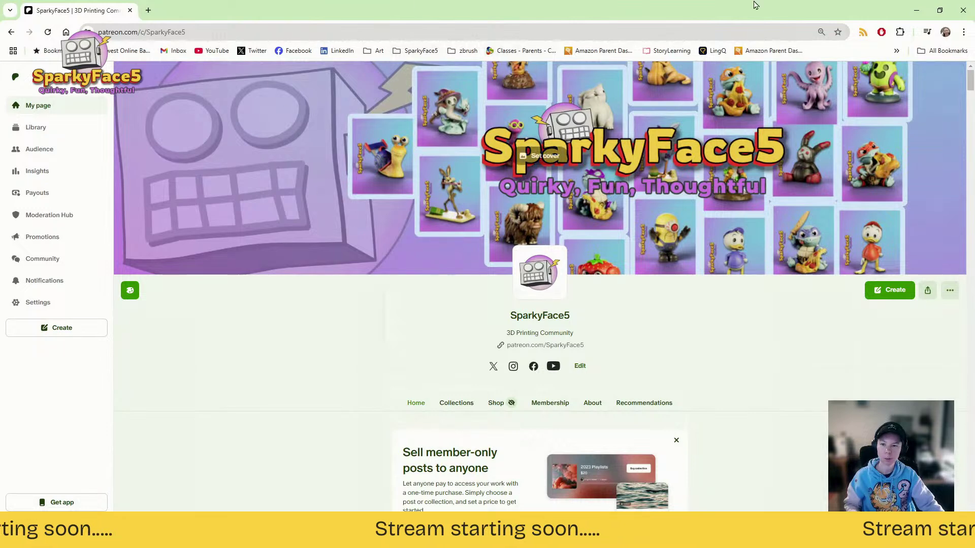
click(917, 10)
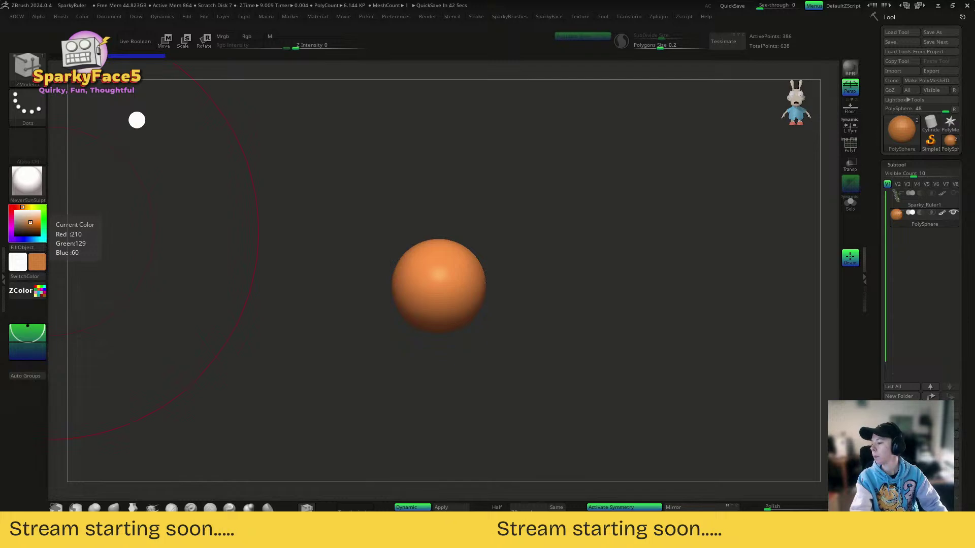
Step: Switch to the other browser window and examine the membership tiers and the "A Return to Live Streaming" post on the public SparkyFace5 Patreon page
drag(0, 238, 410, 1)
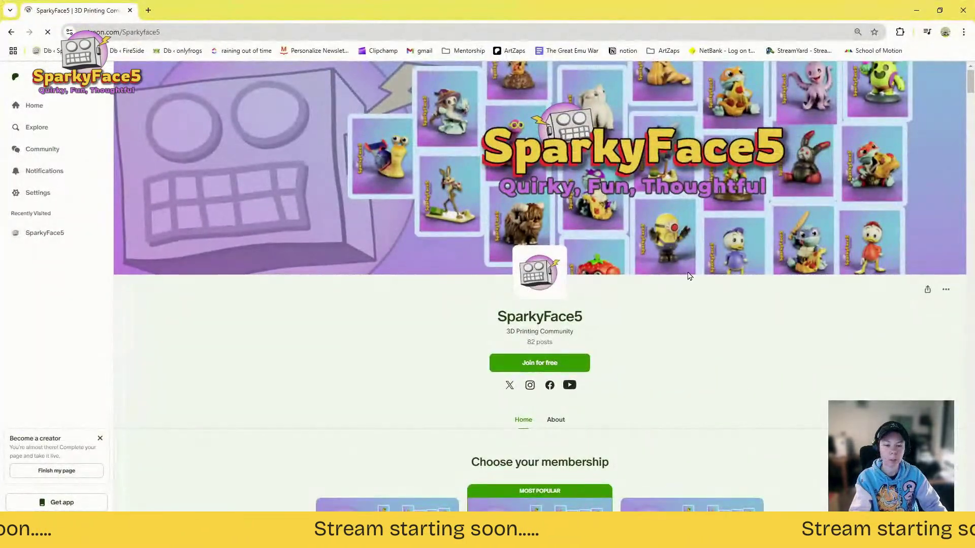
scroll(790, 196, down, 10)
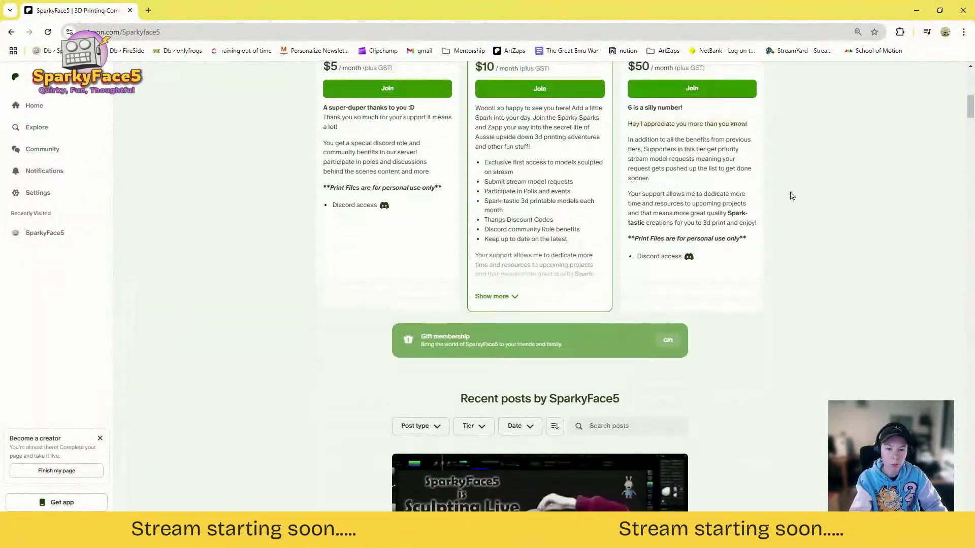
scroll(790, 196, up, 1)
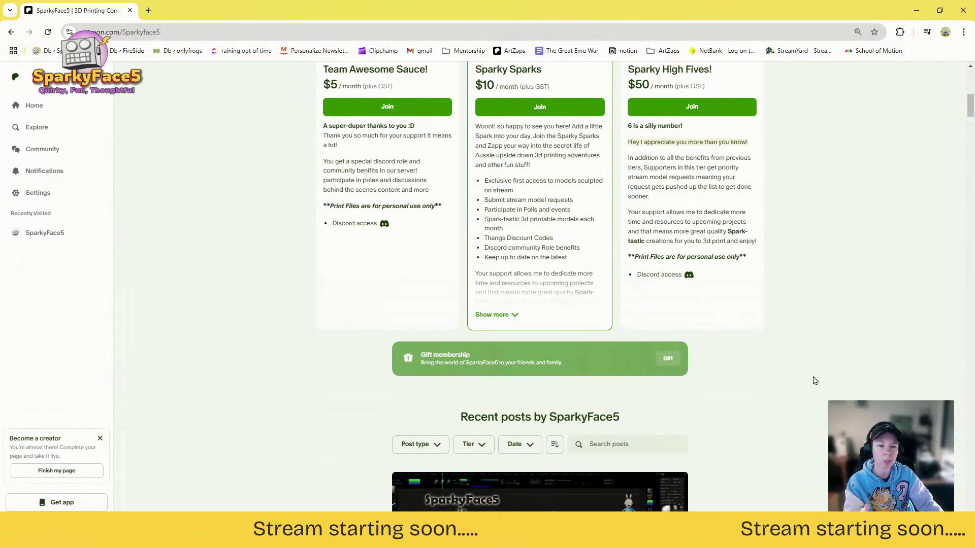
scroll(815, 381, up, 1)
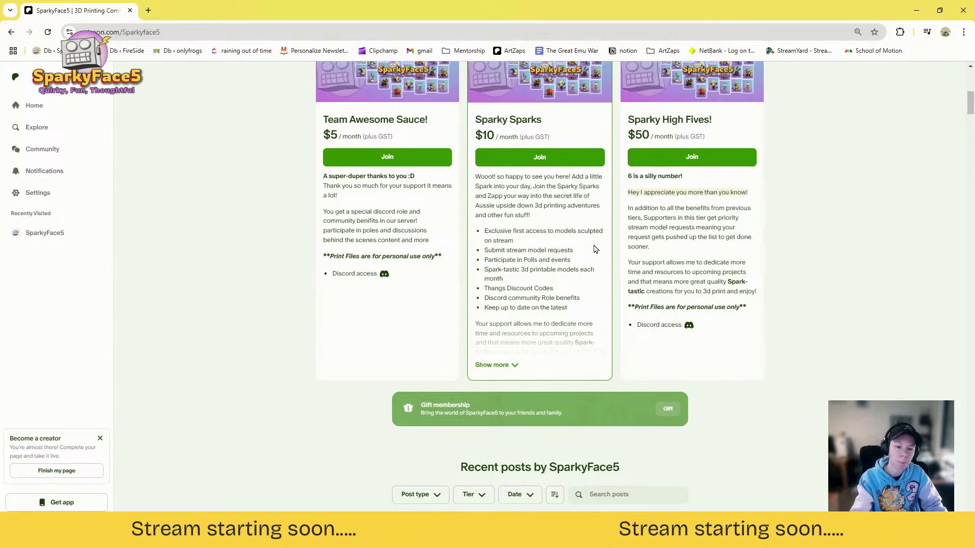
scroll(736, 275, down, 9)
scroll(741, 265, down, 3)
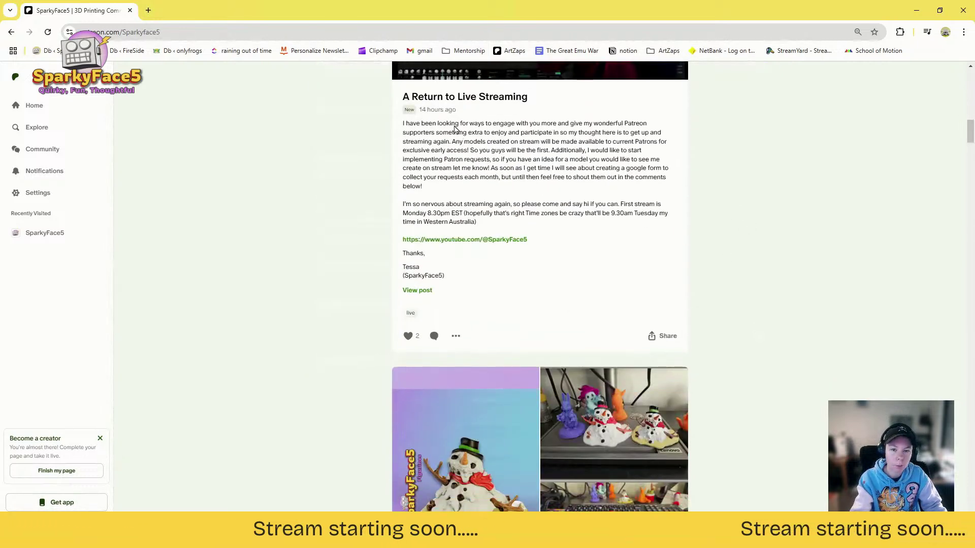
scroll(742, 268, up, 3)
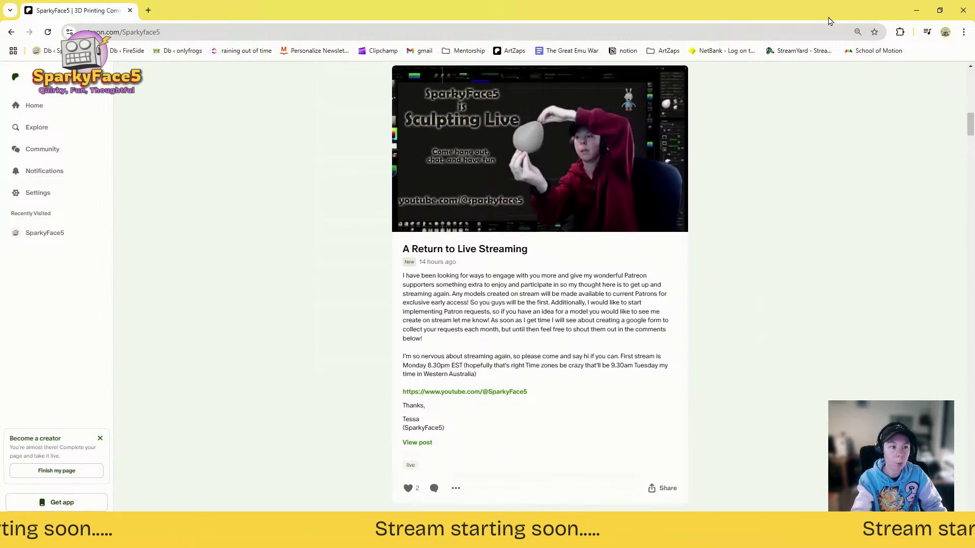
Step: Switch to ZBrush and change the PolySphere's material to SkinShade4
key(alt+Tab)
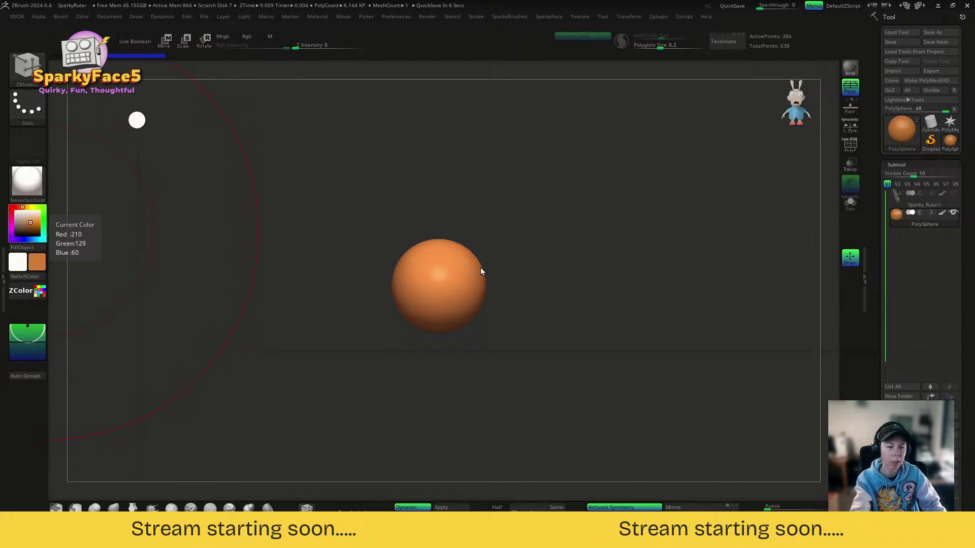
key(s)
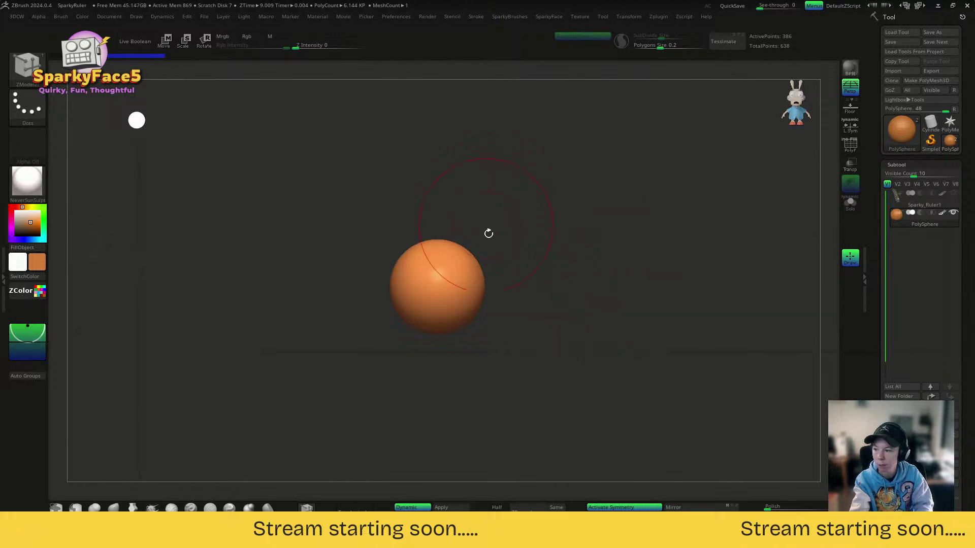
mouse_move(550, 282)
mouse_down()
mouse_move(554, 341)
mouse_move(551, 301)
mouse_move(564, 294)
mouse_move(561, 318)
mouse_up()
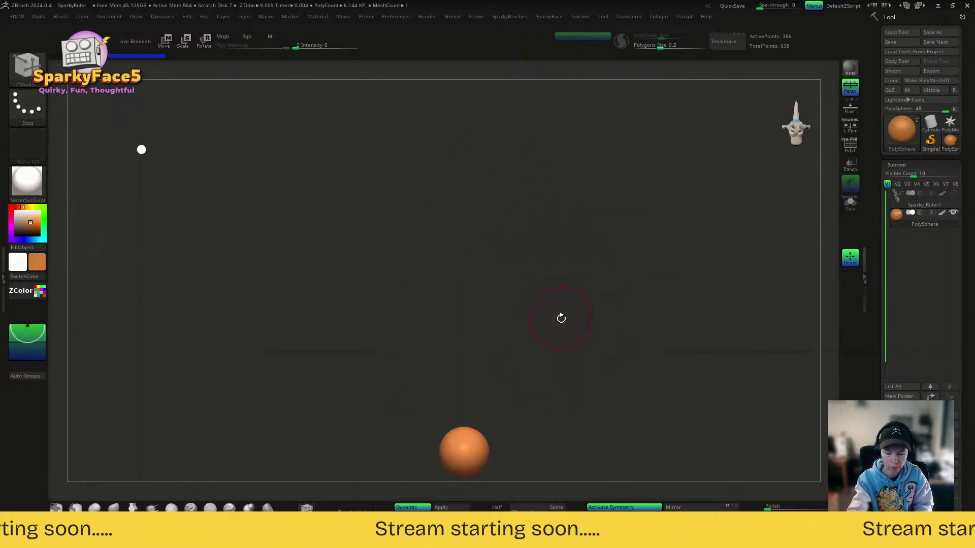
key(w)
key(f)
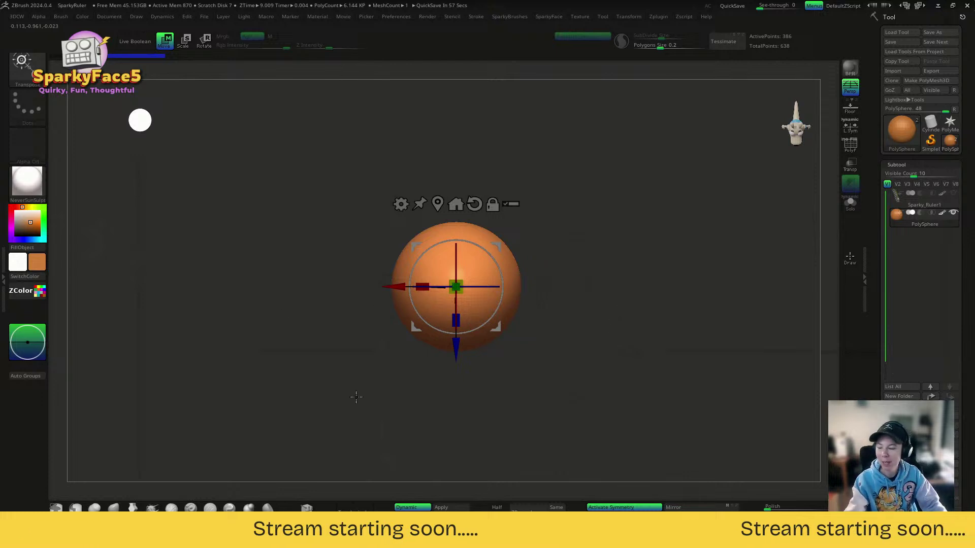
drag(793, 346, 718, 344)
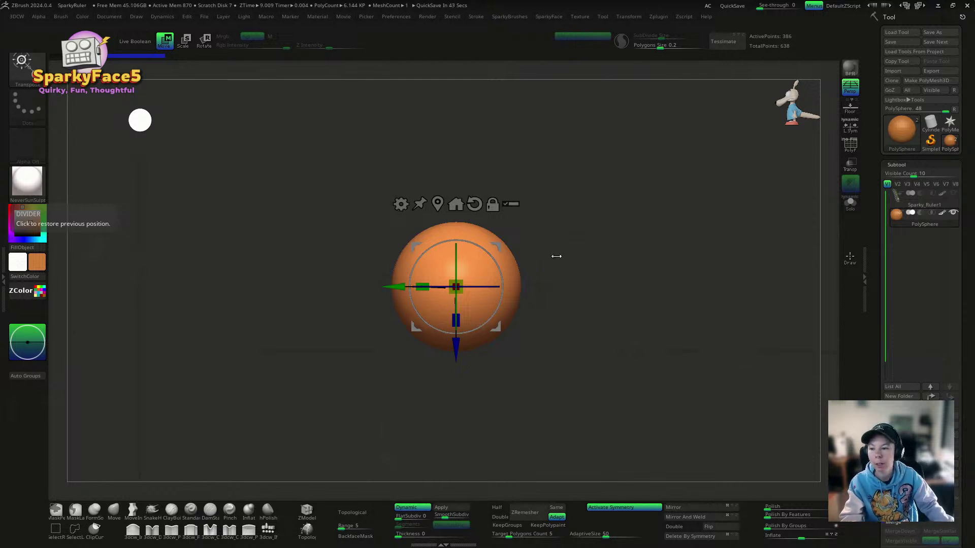
click(35, 184)
click(219, 192)
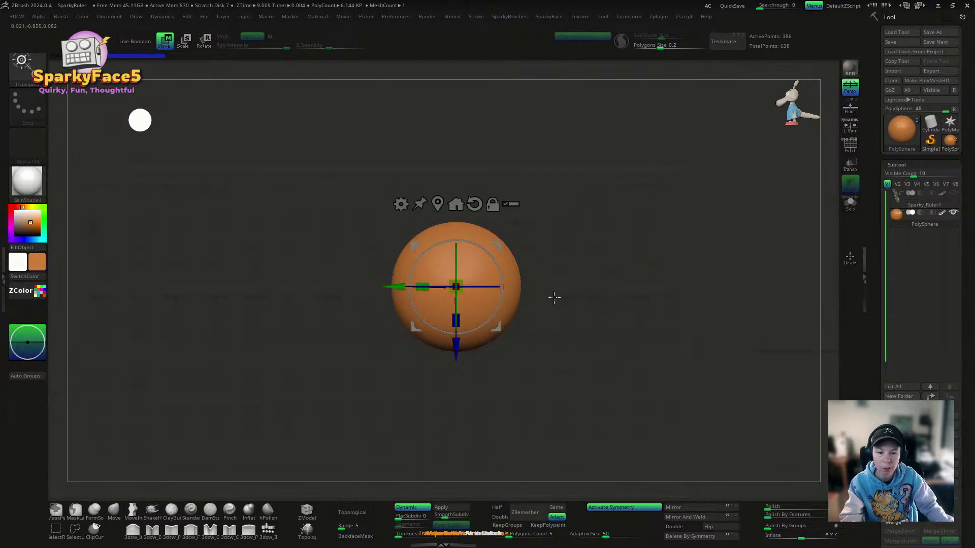
drag(602, 330, 665, 323)
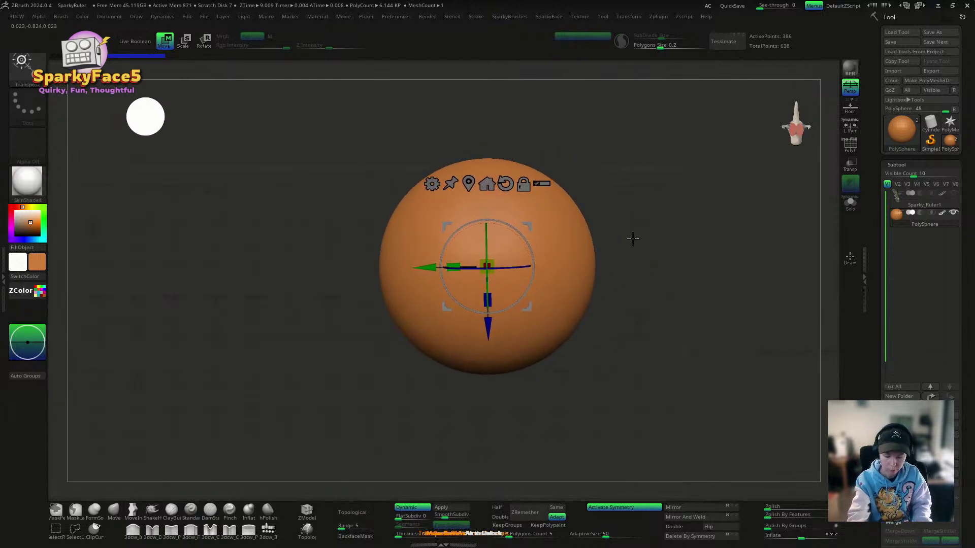
key(q)
key(s)
drag(632, 247, 644, 248)
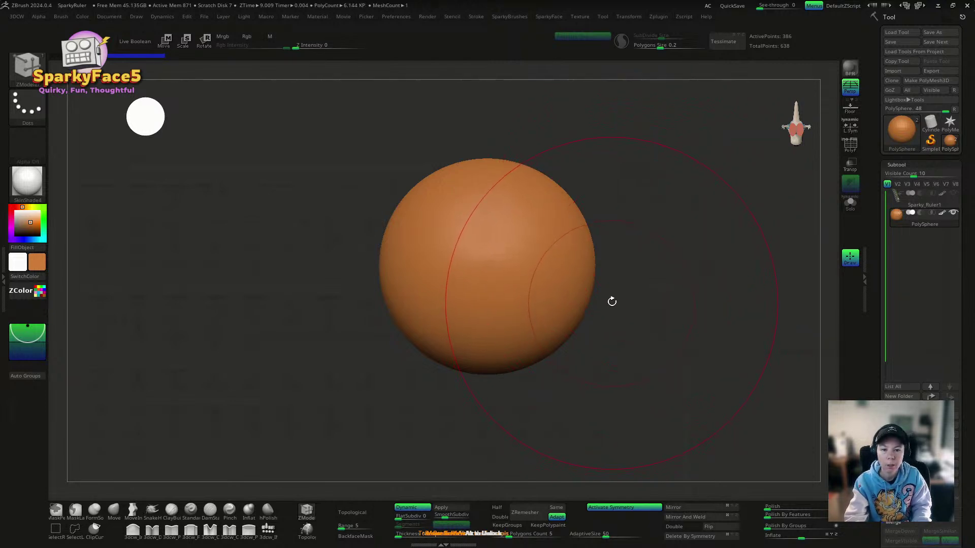
drag(611, 302, 587, 323)
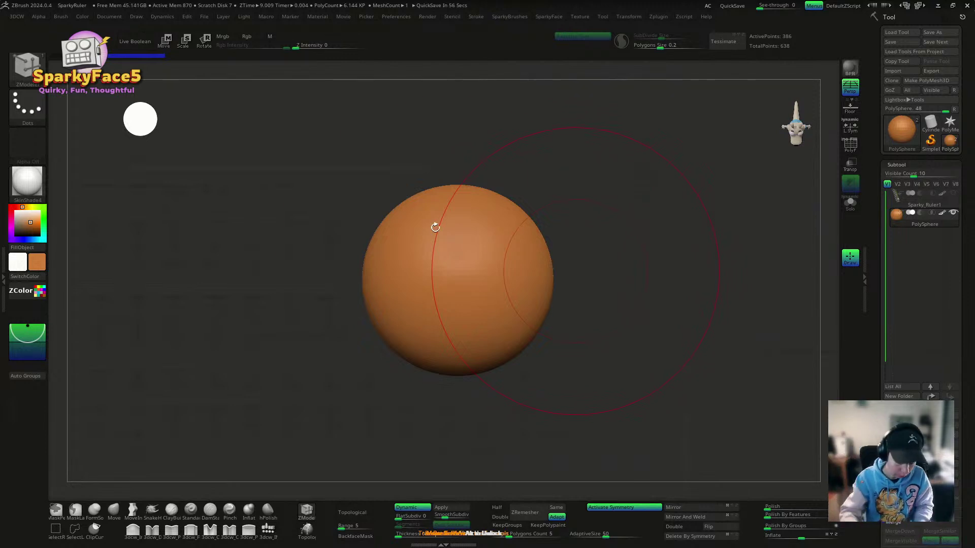
key(s)
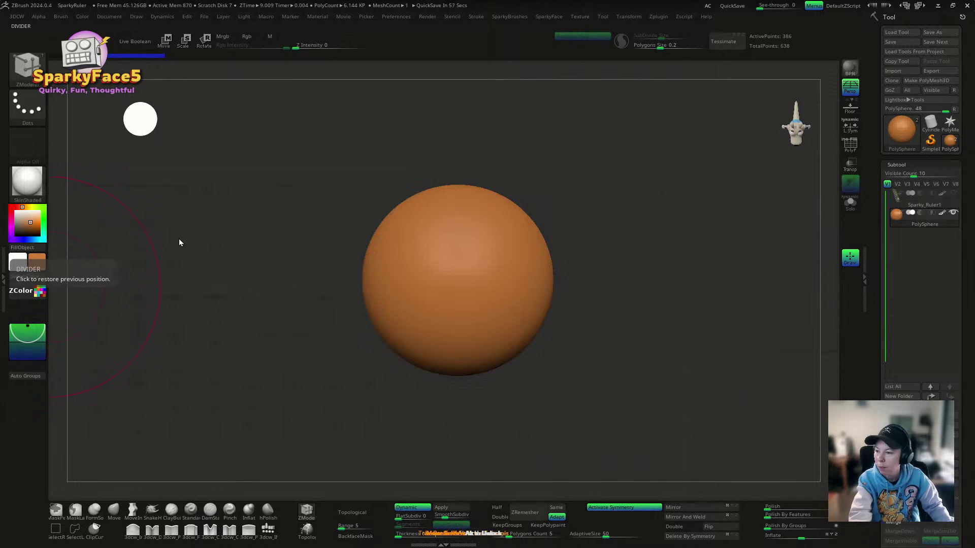
drag(698, 249, 715, 287)
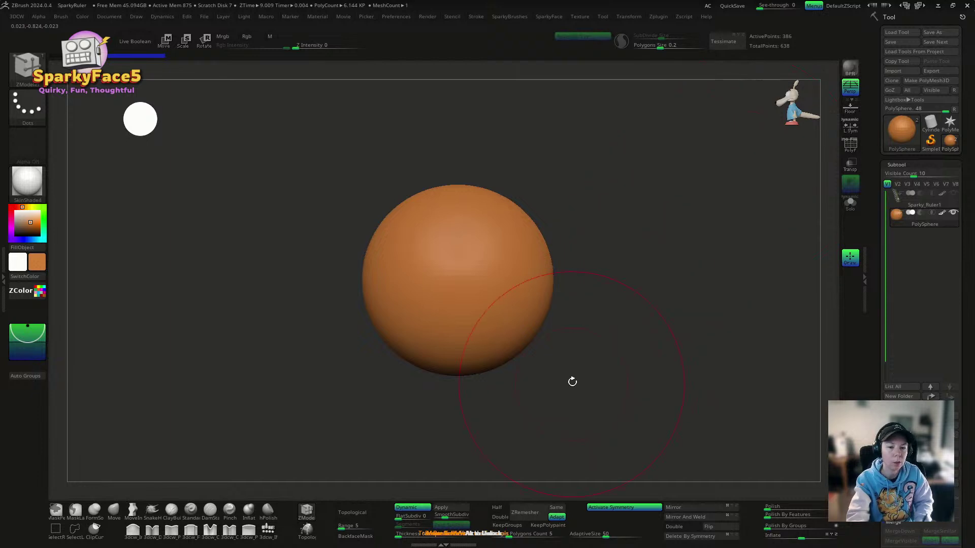
shift+drag(594, 371, 605, 369)
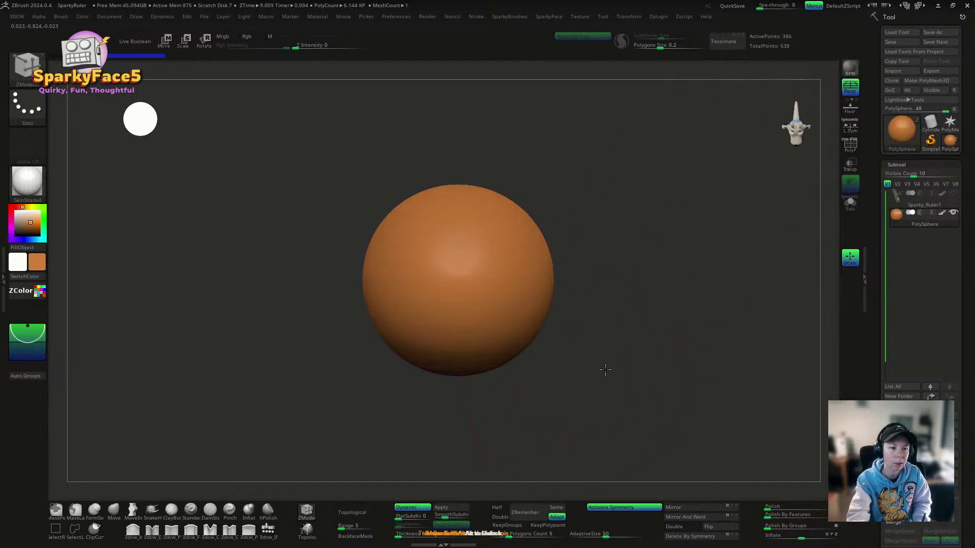
Step: From the front view, push the sphere's underside upward with the Move brush to flatten it into a dome
click(794, 137)
click(795, 121)
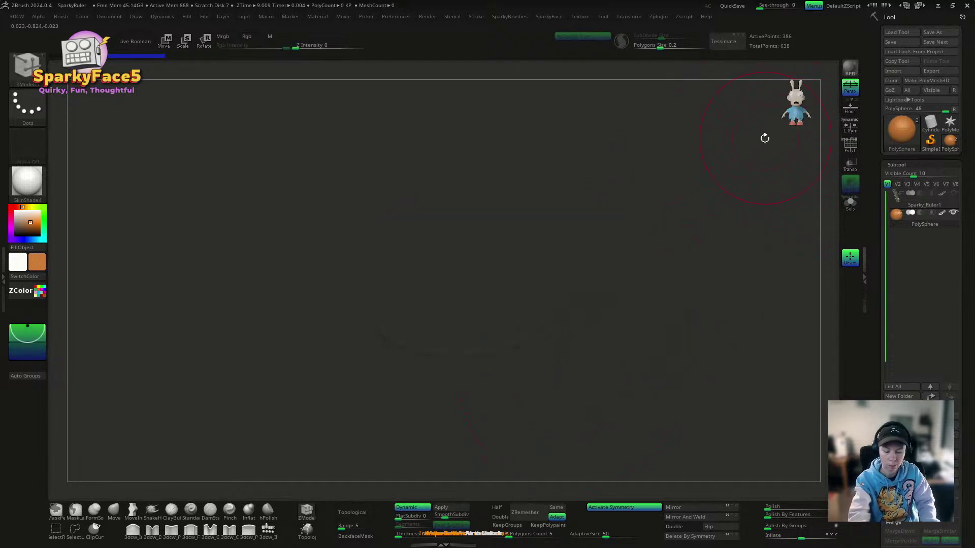
key(f)
ctrl+right_drag(631, 274, 596, 278)
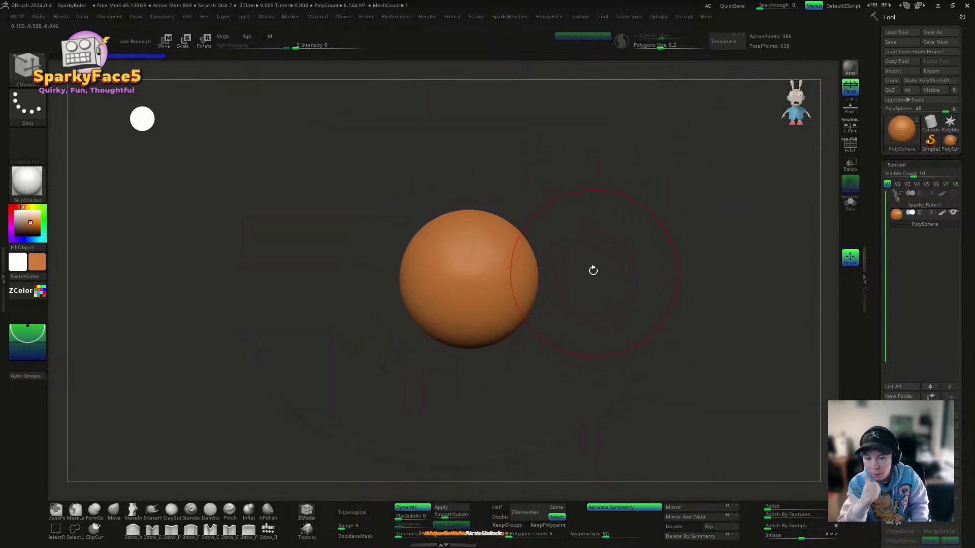
key(w)
key(q)
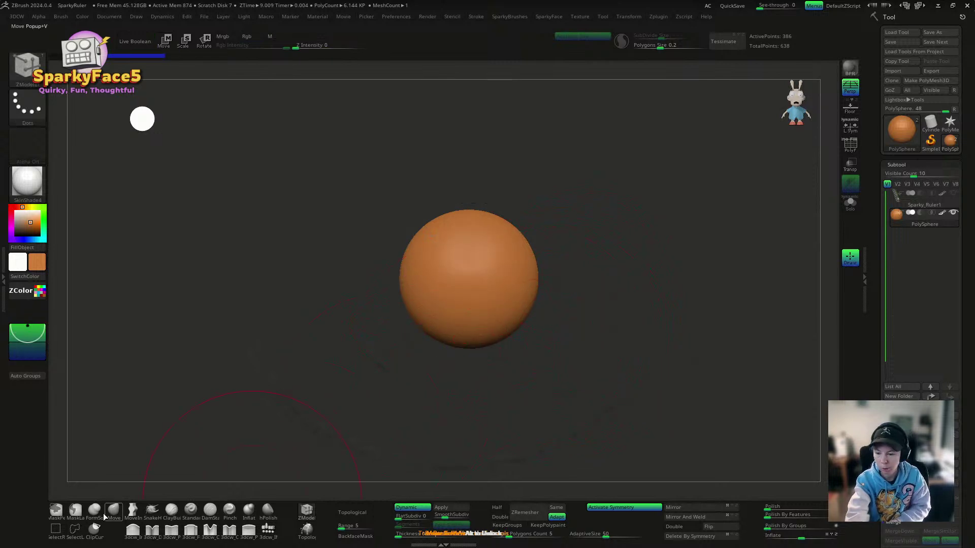
click(112, 511)
drag(466, 338, 467, 316)
mouse_move(623, 307)
mouse_down()
mouse_move(570, 305)
mouse_move(561, 289)
mouse_move(579, 307)
mouse_up()
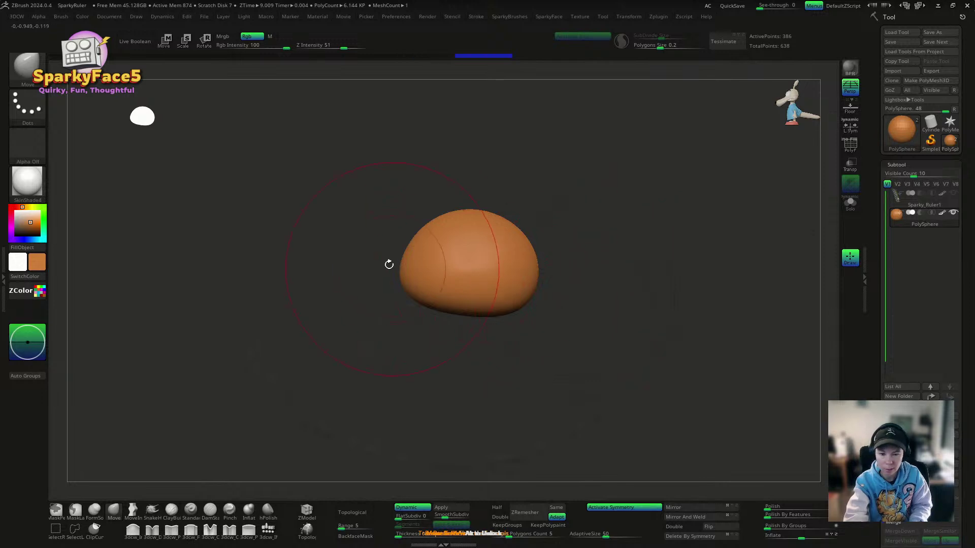
Step: Try to pull the dome's lower front outward with a smaller Move brush in side view, and undo the strokes
key(s)
drag(403, 277, 390, 285)
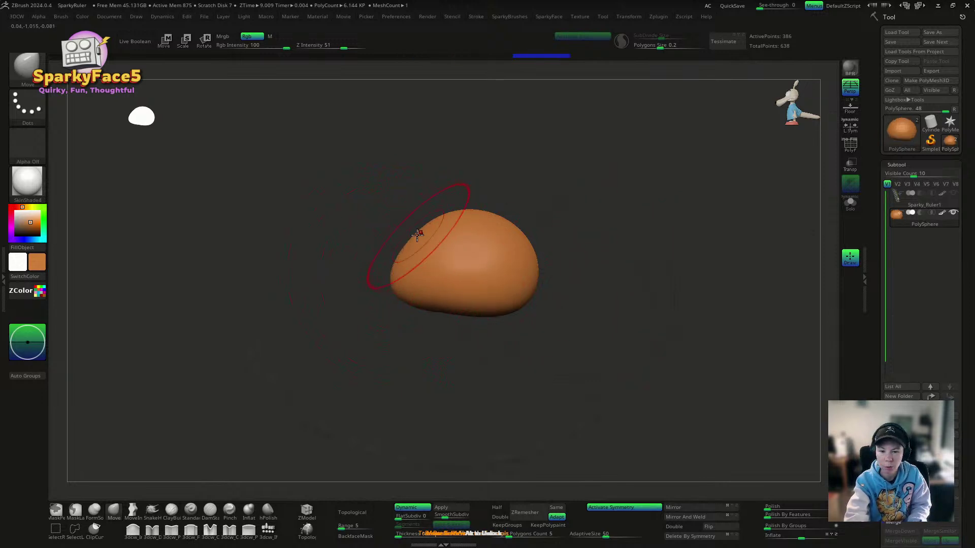
drag(420, 233, 427, 232)
key(ctrl+z)
key(ctrl+z)
key(ctrl+z)
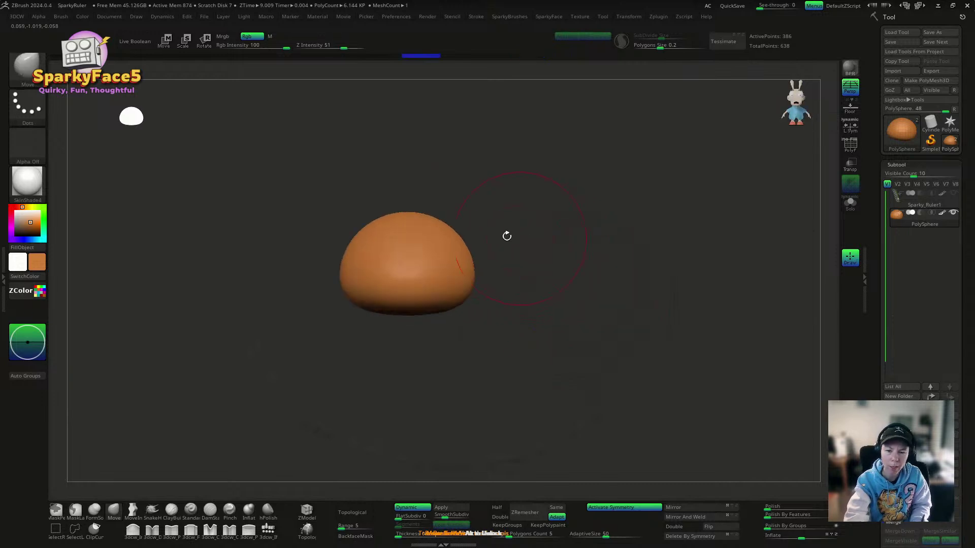
Step: Push two symmetrical eye-socket hollows into the upper front of the head form with the Move brush
alt+drag(548, 265, 634, 270)
key(s)
drag(560, 221, 542, 231)
mouse_move(630, 213)
mouse_down()
mouse_move(635, 240)
mouse_move(654, 254)
mouse_up()
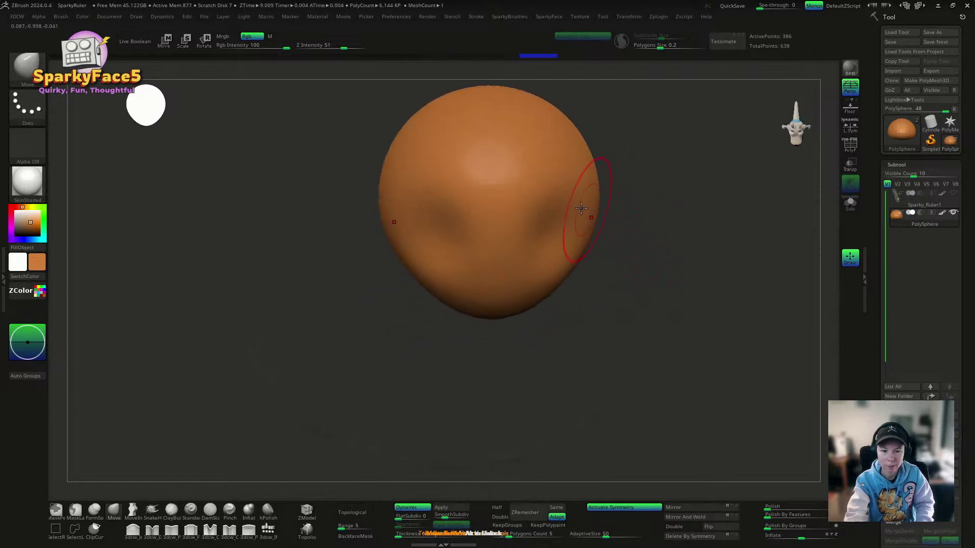
mouse_move(564, 211)
mouse_down()
mouse_move(546, 219)
mouse_move(533, 191)
mouse_up()
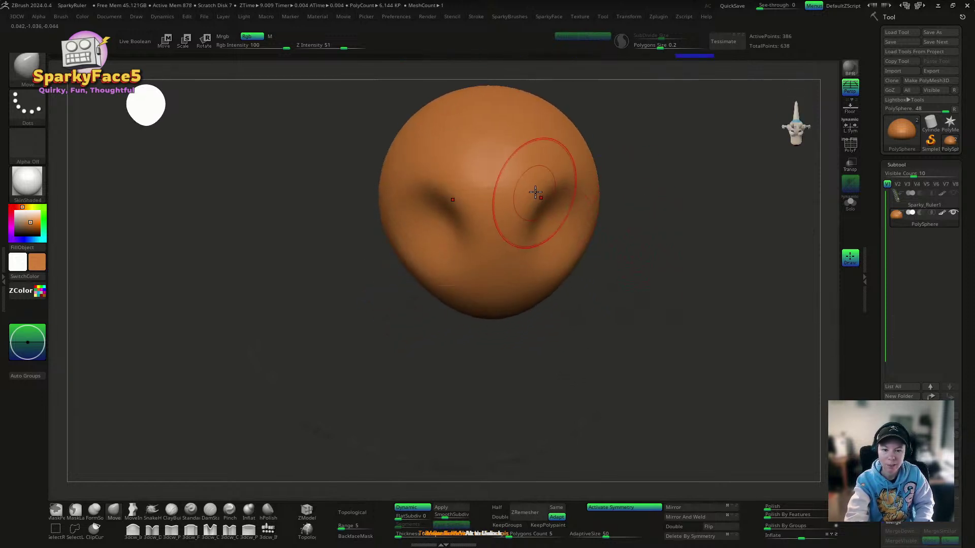
mouse_move(653, 244)
mouse_down()
mouse_move(666, 184)
mouse_move(645, 229)
mouse_move(559, 200)
mouse_move(592, 192)
mouse_up()
Step: Refine the upper outer edges of the form beside the eye hollows with the Move brush
mouse_move(582, 183)
right_down()
mouse_move(565, 265)
mouse_move(579, 201)
mouse_move(554, 238)
mouse_move(552, 229)
right_up()
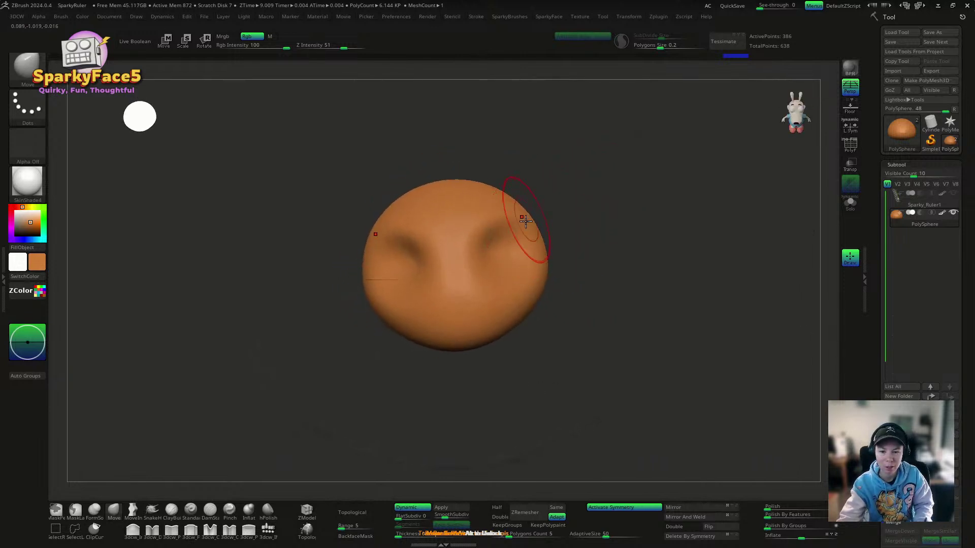
drag(525, 220, 518, 214)
mouse_move(517, 214)
right_down()
mouse_move(457, 265)
mouse_move(443, 302)
mouse_move(410, 315)
mouse_move(489, 276)
mouse_move(570, 272)
mouse_move(653, 251)
mouse_move(640, 257)
mouse_move(616, 245)
mouse_move(631, 239)
mouse_move(605, 257)
mouse_move(584, 251)
right_up()
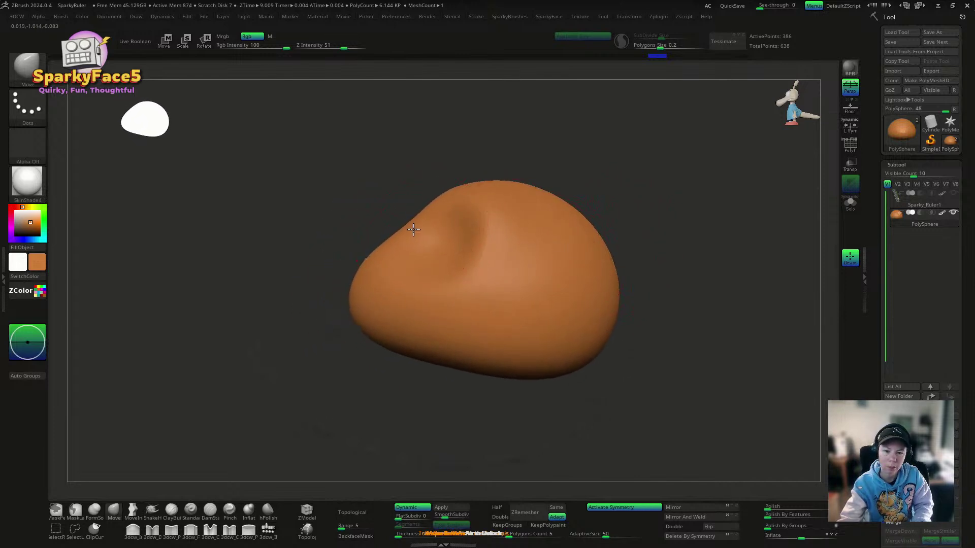
mouse_move(408, 247)
right_down()
mouse_move(561, 218)
mouse_move(499, 279)
mouse_move(487, 253)
mouse_move(470, 249)
right_up()
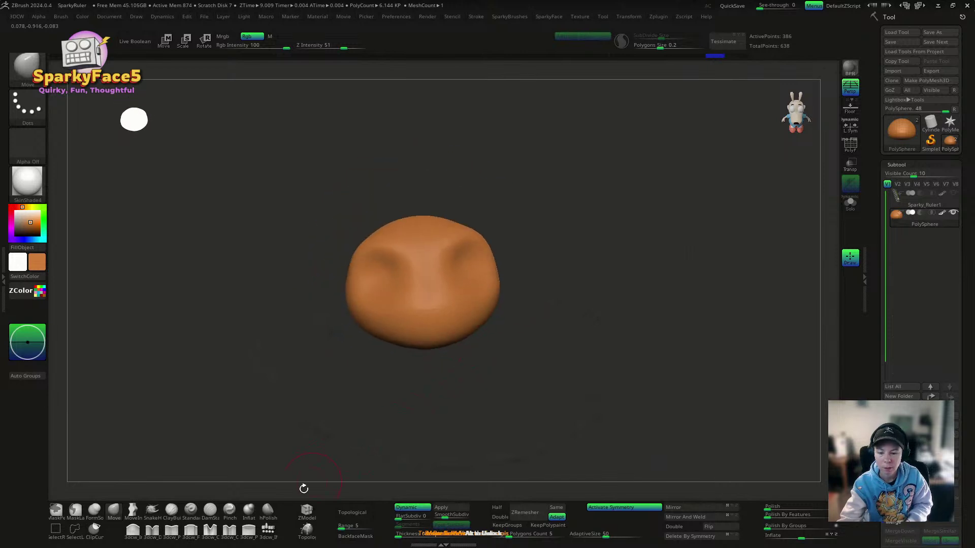
Step: Insert a mirrored pair of quad spheres as eyes at the two hollows with the insert-mesh brush, and activate the Move gizmo on them
click(268, 531)
click(107, 68)
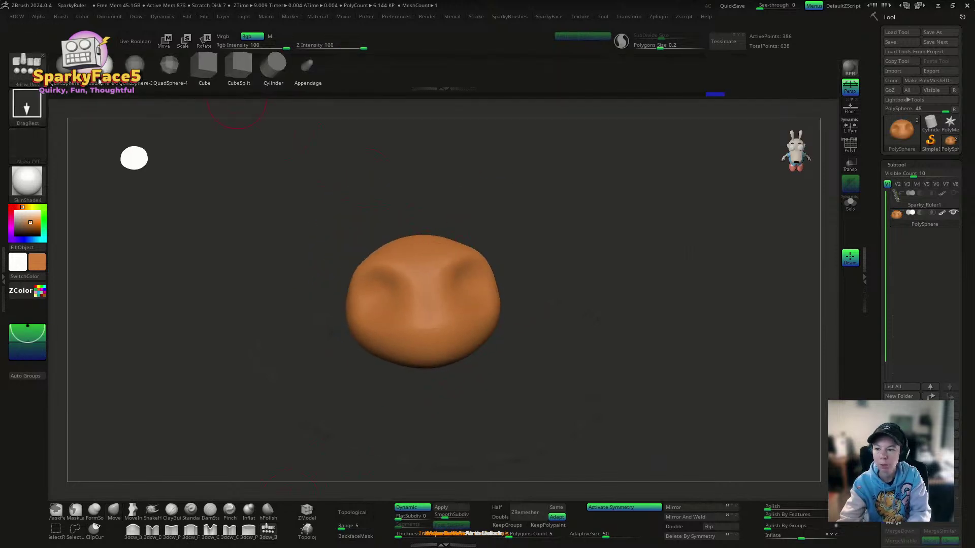
ctrl+right_drag(491, 207, 493, 254)
drag(601, 249, 599, 246)
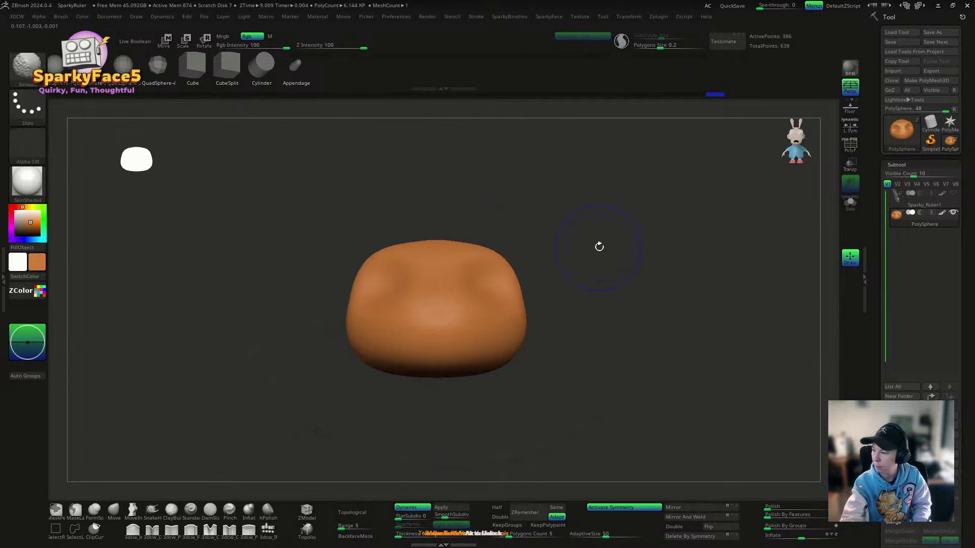
drag(493, 258, 508, 295)
key(w)
shift+drag(637, 258, 584, 252)
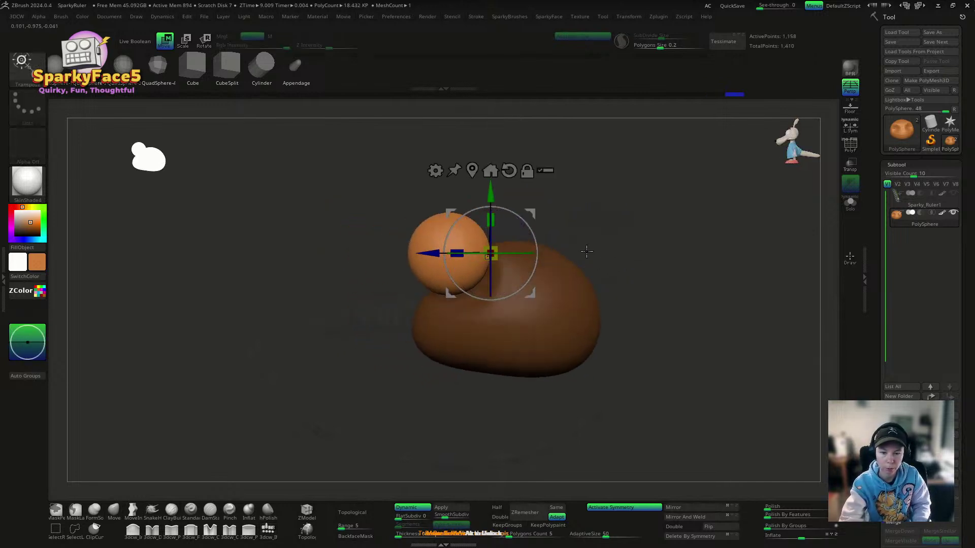
Step: Reposition and slightly shrink the mirrored eye spheres so they sit in the upper front hollows of the head
drag(533, 214, 581, 218)
drag(639, 254, 719, 252)
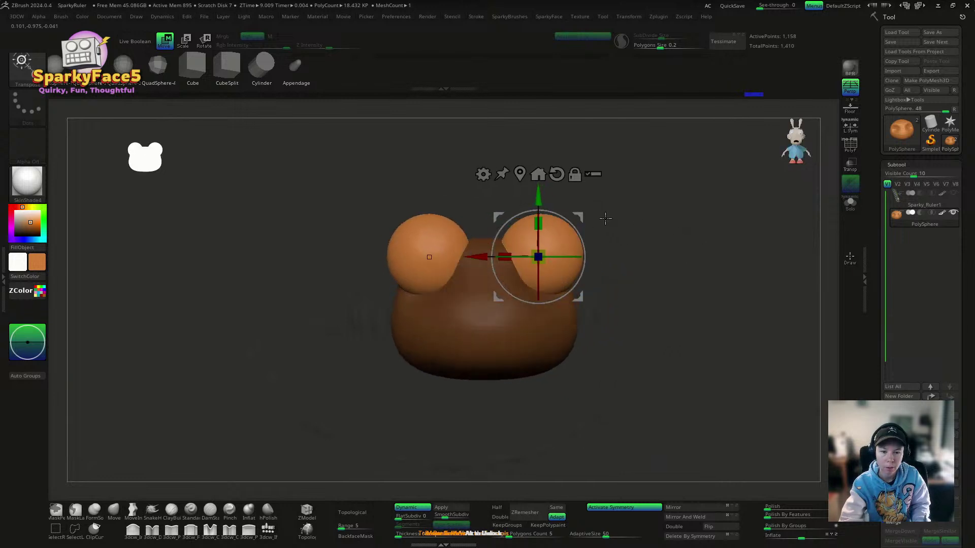
mouse_move(580, 216)
mouse_down()
mouse_move(588, 228)
mouse_move(578, 220)
mouse_up()
drag(539, 260, 683, 241)
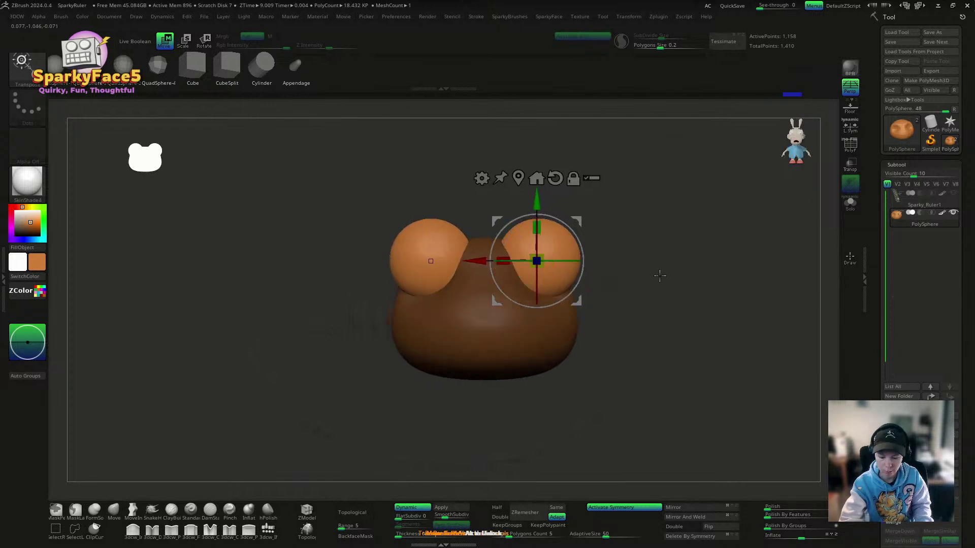
Step: Split the masked head form from the eye spheres into its own subtool with Split Masked Points
key(q)
right_click(644, 268)
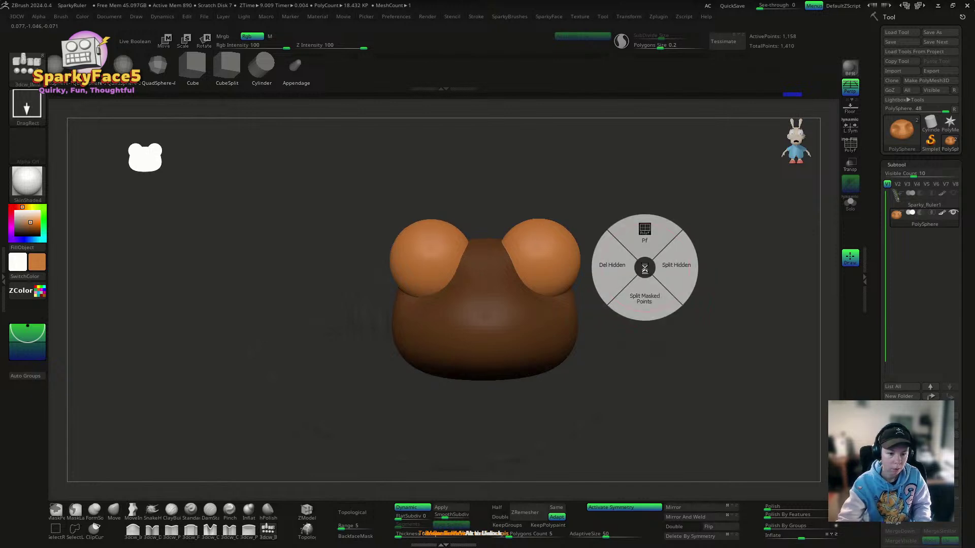
click(645, 284)
mouse_move(627, 322)
mouse_down()
mouse_move(594, 266)
mouse_move(577, 294)
mouse_move(605, 266)
mouse_move(603, 252)
mouse_move(588, 295)
mouse_move(605, 309)
mouse_move(585, 288)
mouse_move(576, 239)
mouse_move(589, 233)
mouse_up()
key(s)
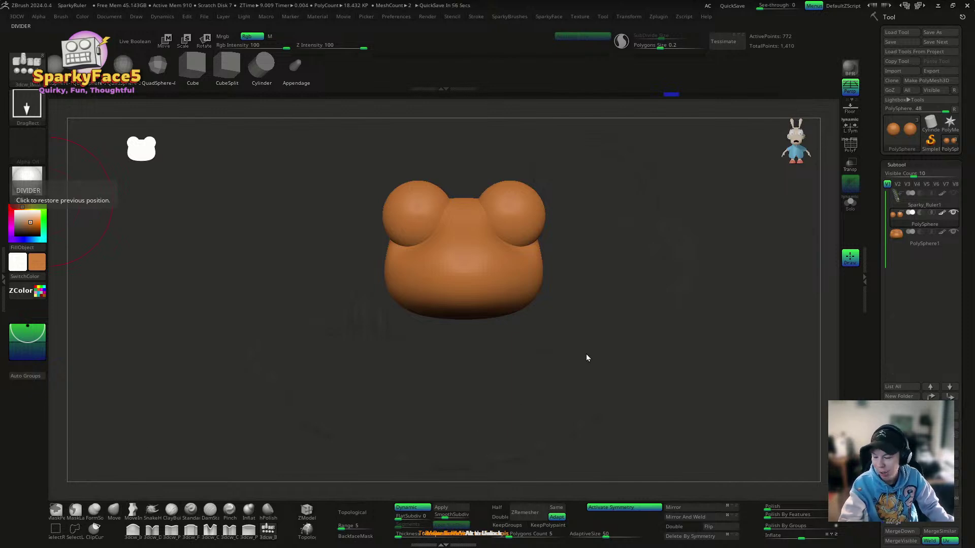
drag(583, 300, 638, 312)
drag(520, 244, 526, 250)
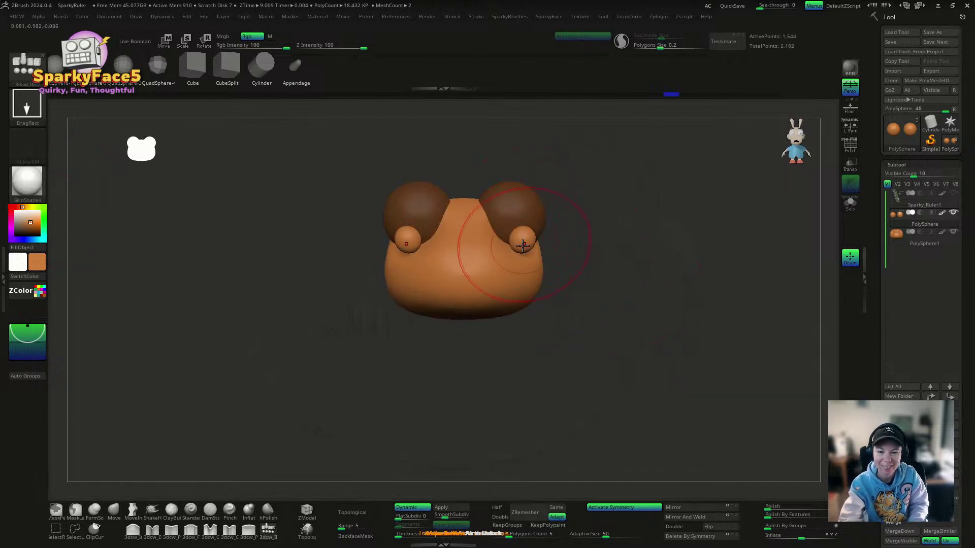
key(ctrl+z)
Step: Select the head subtool and pull its lower sides outward into wide cheeks with the Move brush
key(ctrl)
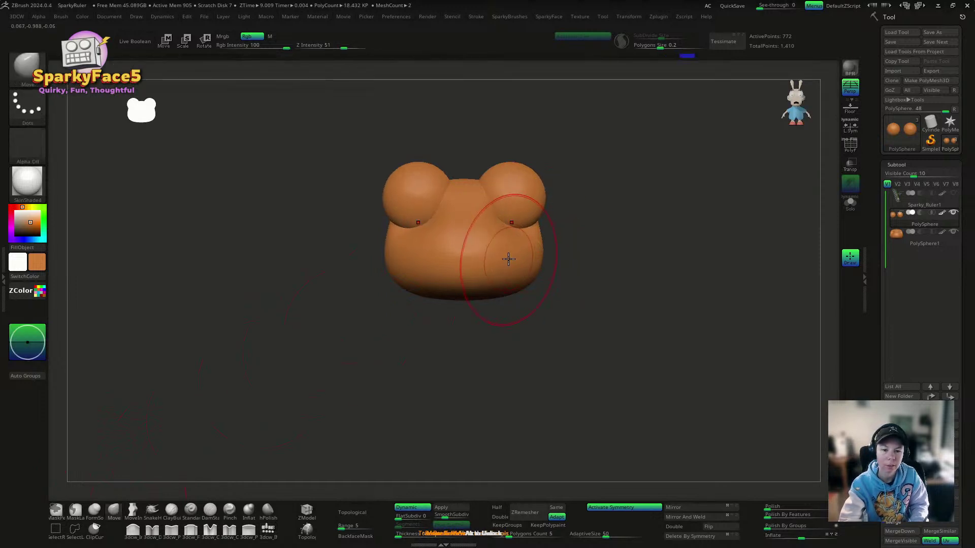
click(531, 227)
key(ctrl)
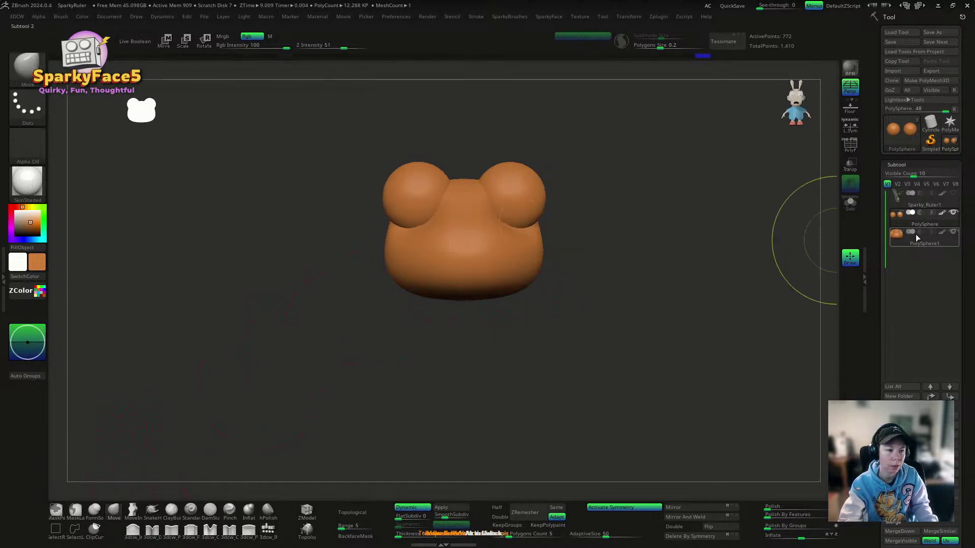
alt+click(527, 227)
drag(527, 224, 532, 221)
drag(544, 260, 582, 260)
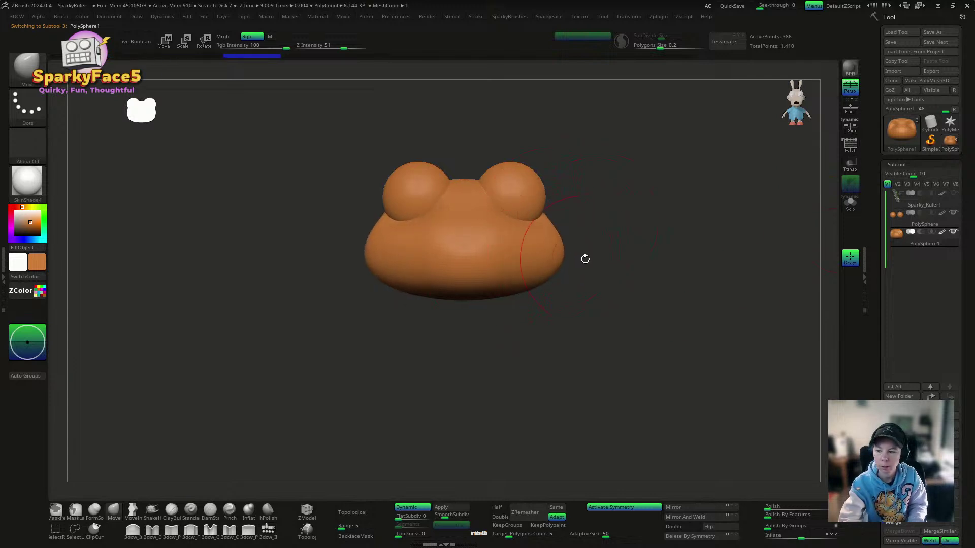
mouse_move(548, 224)
mouse_down()
mouse_move(534, 217)
mouse_move(578, 252)
mouse_up()
Step: Refine the head's flanks and the areas below the eyes with a resized Move brush from side and front views
drag(644, 261, 572, 253)
drag(612, 315, 671, 311)
drag(670, 263, 634, 255)
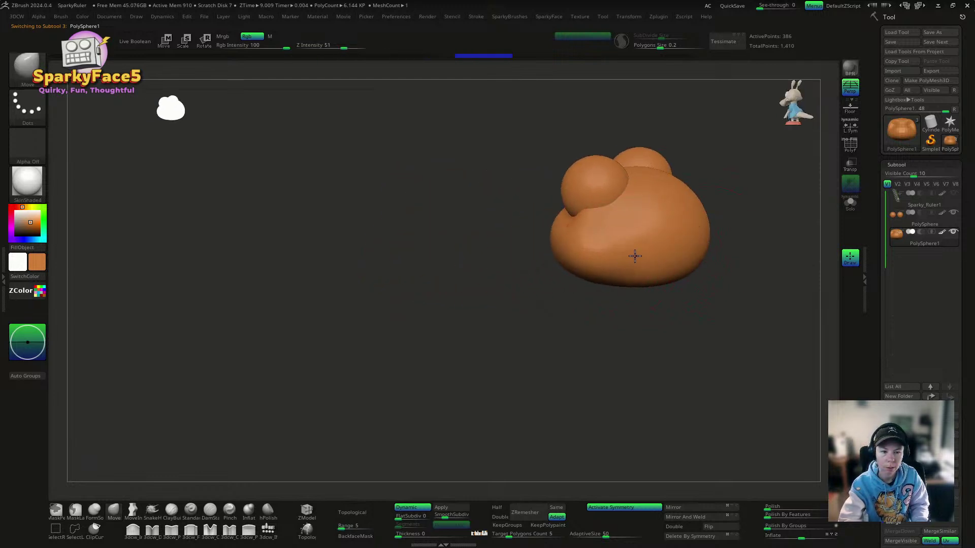
mouse_move(688, 308)
mouse_down()
mouse_move(634, 309)
mouse_move(643, 307)
mouse_up()
drag(615, 205, 605, 182)
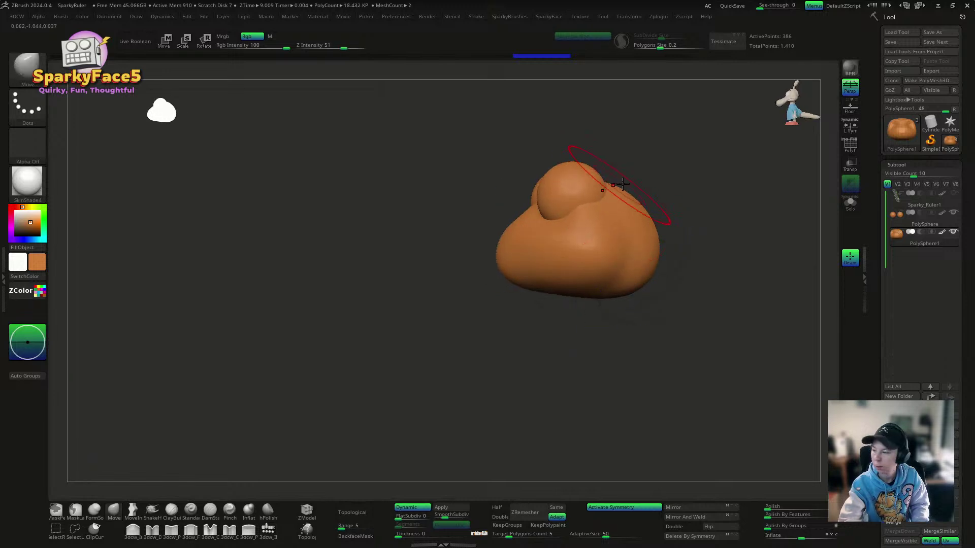
key(ctrl+z)
key(s)
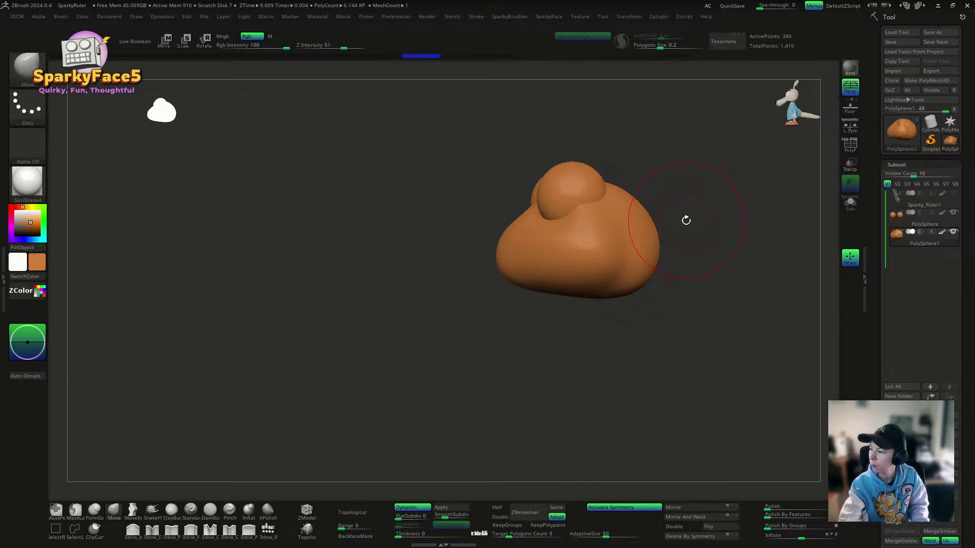
shift+drag(685, 218, 729, 233)
drag(630, 215, 624, 219)
drag(629, 217, 624, 221)
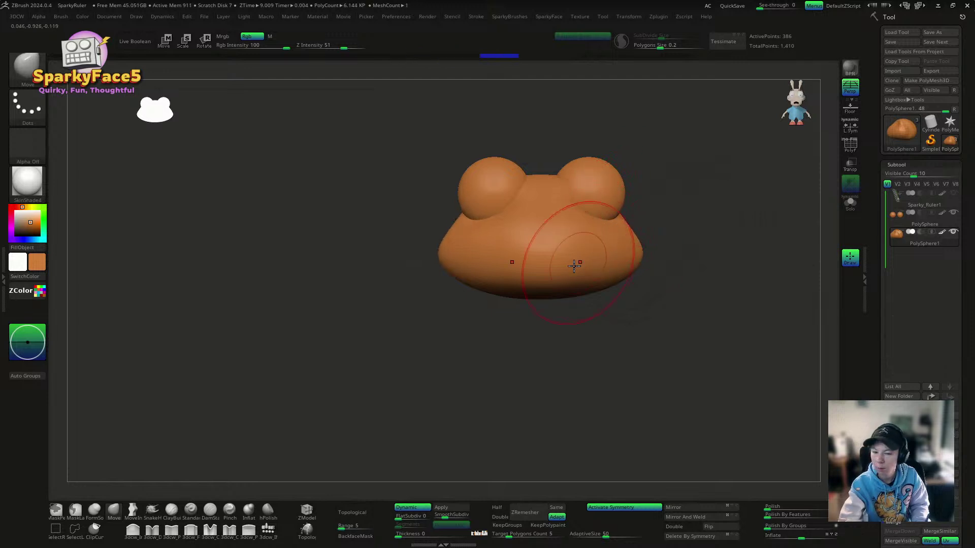
Step: Try to push a wide mouth hollow into the front of the head with the Move brush, and undo the strokes
mouse_move(576, 265)
mouse_down()
mouse_move(573, 318)
mouse_move(557, 261)
mouse_move(538, 247)
mouse_move(492, 257)
mouse_move(514, 259)
mouse_up()
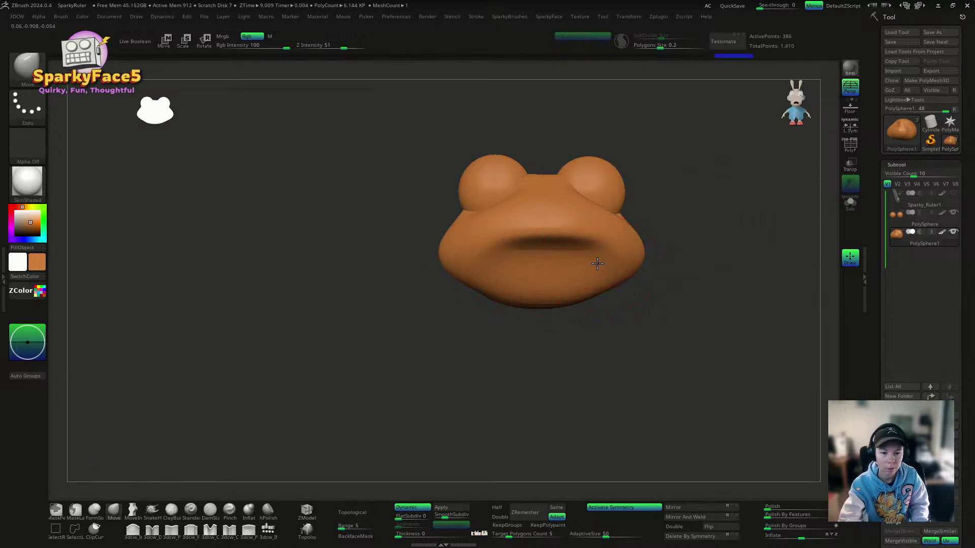
key(ctrl+z)
key(ctrl+z)
key(ctrl+z)
key(ctrl+z)
Step: Shape the undercut below the upper lip, lifting the head's underside and mouth corners with the Move brush
drag(678, 308, 622, 315)
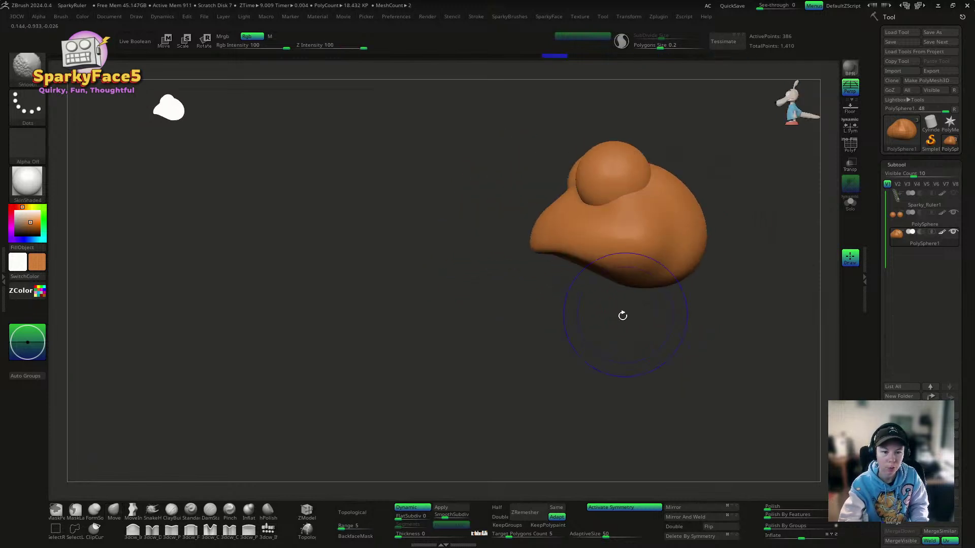
drag(629, 279, 655, 277)
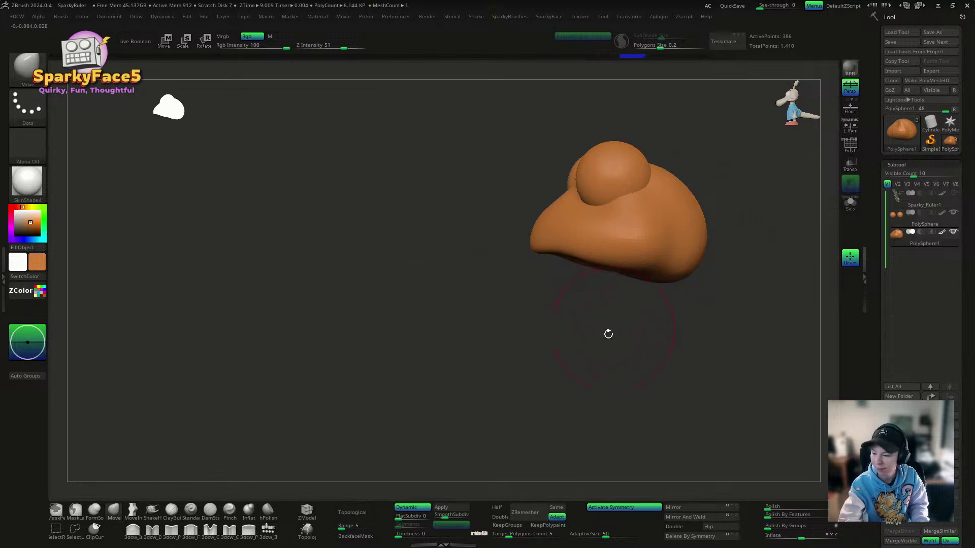
shift+drag(588, 326, 635, 318)
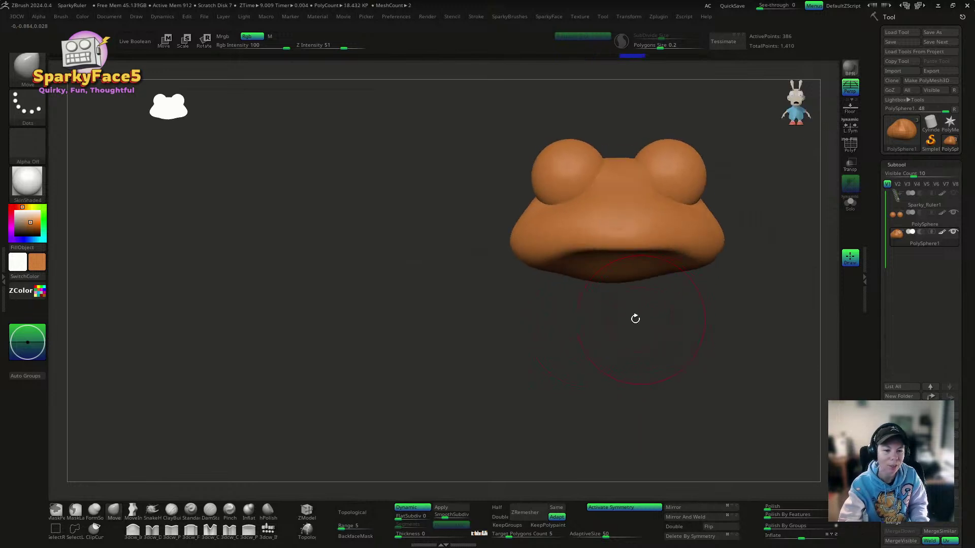
drag(554, 264, 547, 251)
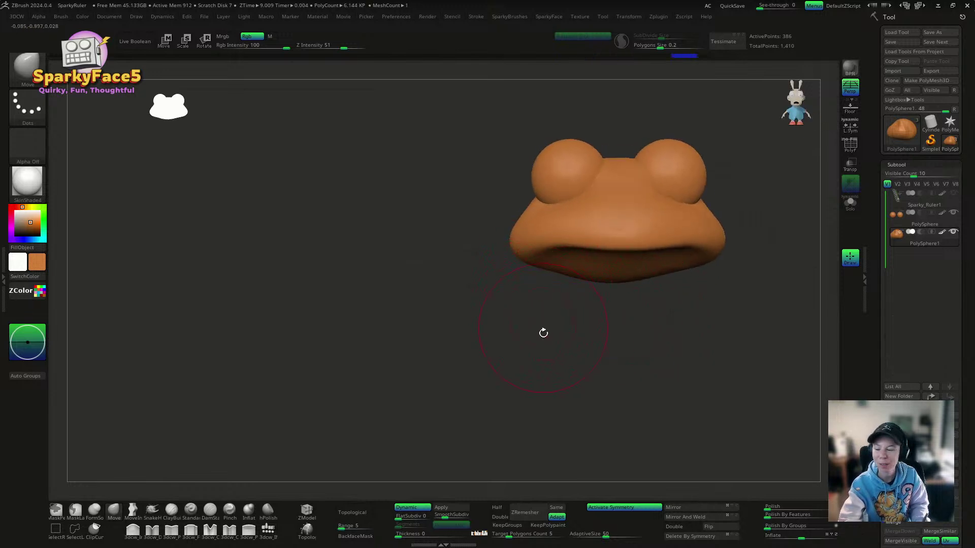
mouse_move(543, 333)
mouse_down()
mouse_move(577, 322)
mouse_move(601, 224)
mouse_move(546, 270)
mouse_move(616, 257)
mouse_move(479, 229)
mouse_move(556, 209)
mouse_up()
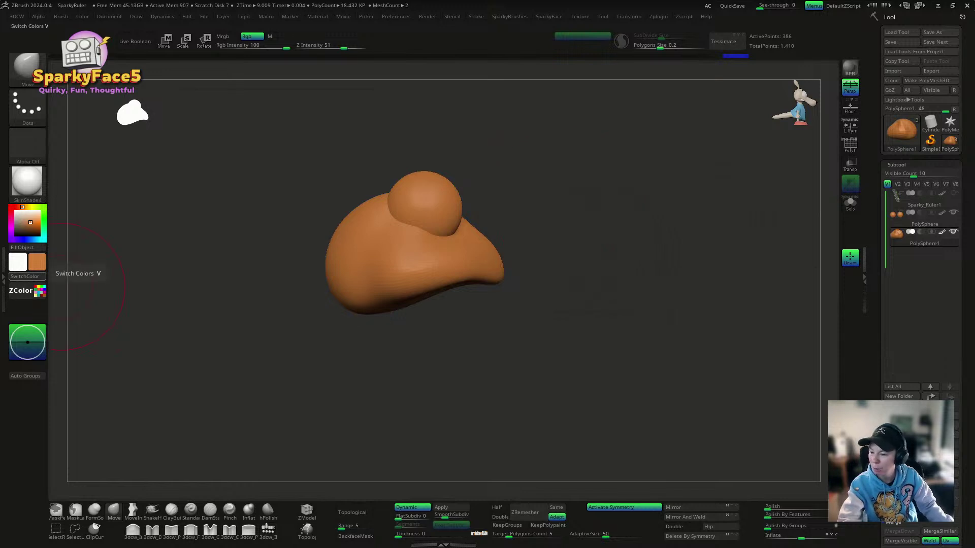
Step: Consult the toad reference images and compare them with the head form from the front and side
key(alt+Tab)
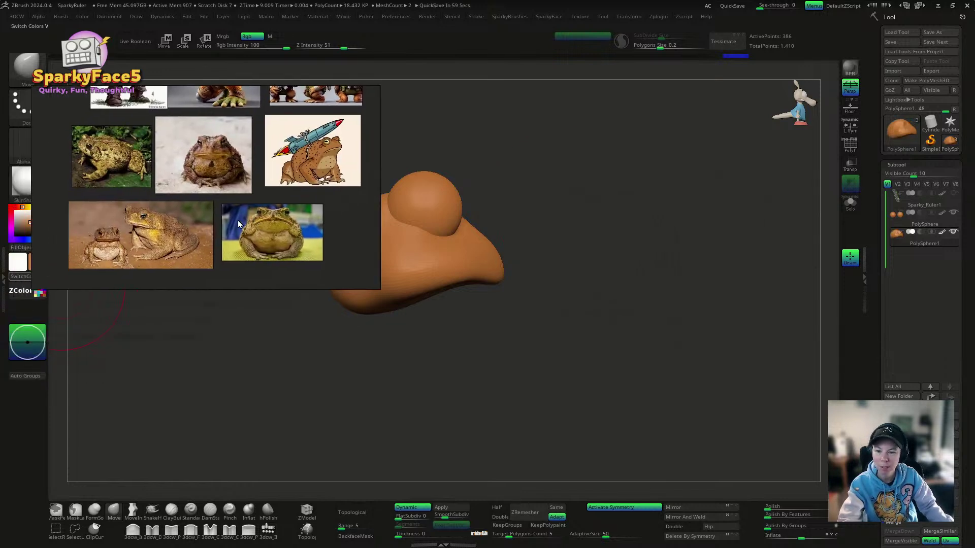
key(alt+Tab)
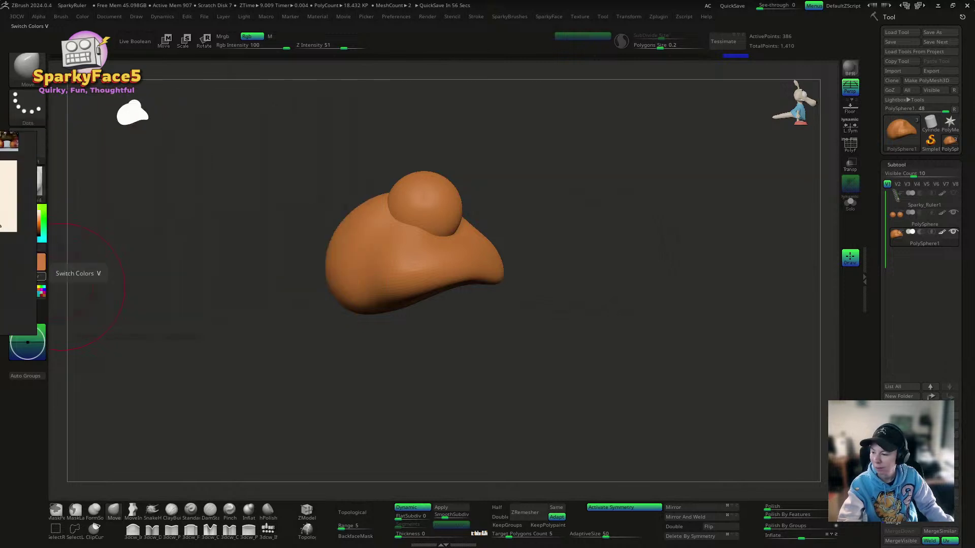
drag(304, 329, 524, 325)
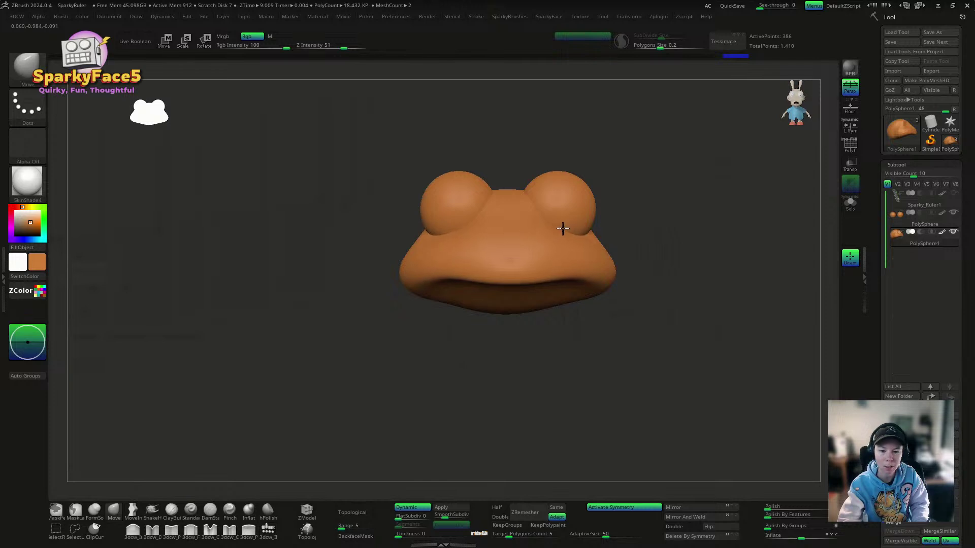
mouse_move(630, 226)
mouse_down()
mouse_move(692, 224)
mouse_move(666, 247)
mouse_up()
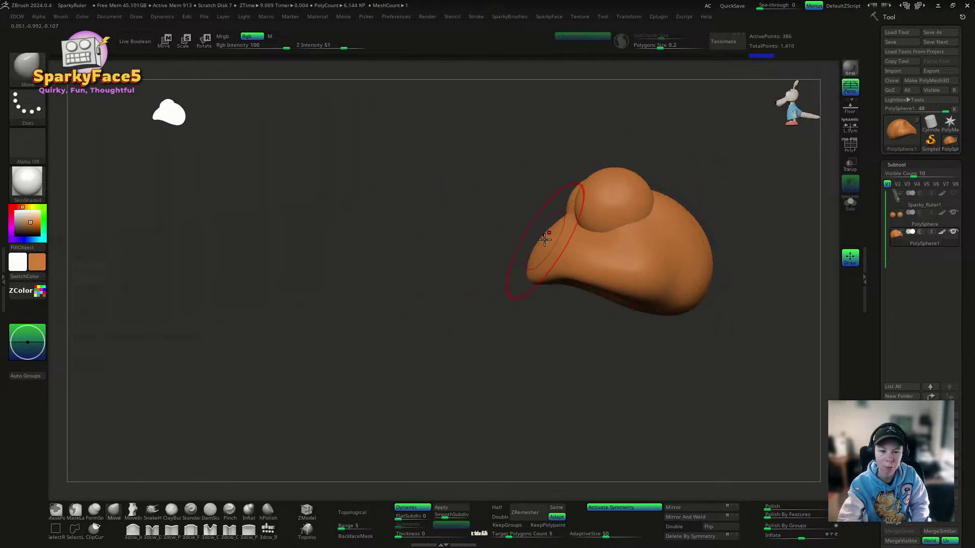
mouse_move(577, 330)
mouse_down()
mouse_move(653, 279)
mouse_move(633, 276)
mouse_move(657, 270)
mouse_move(680, 322)
mouse_move(646, 260)
mouse_up()
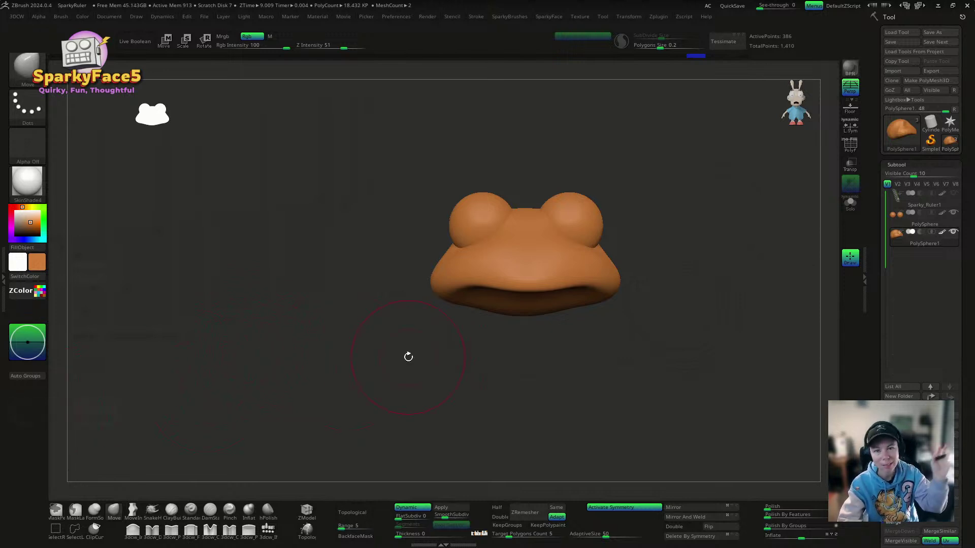
Step: Adjust the underside of the head behind the upper lip with the Move brush in side view
drag(592, 349, 644, 337)
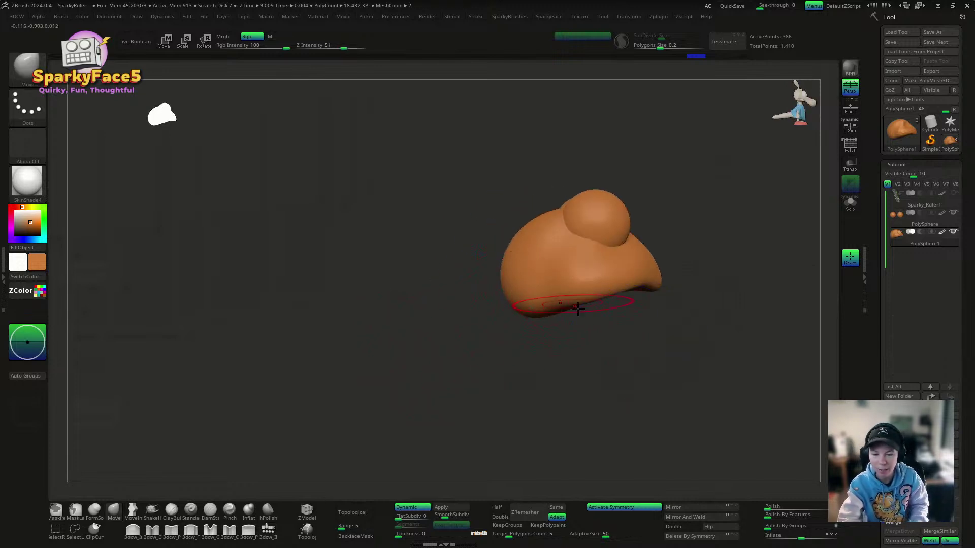
key(ctrl+z)
key(ctrl+shift+z)
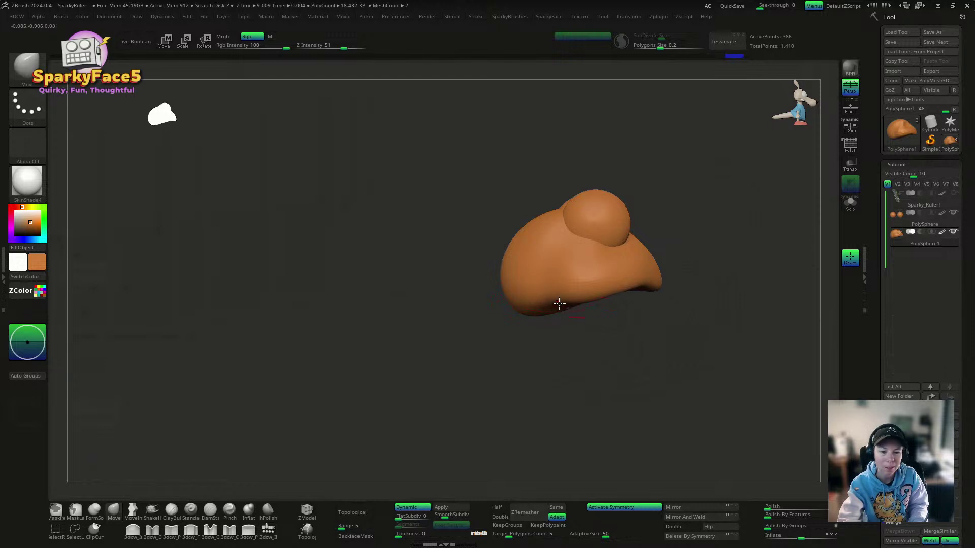
drag(559, 304, 603, 294)
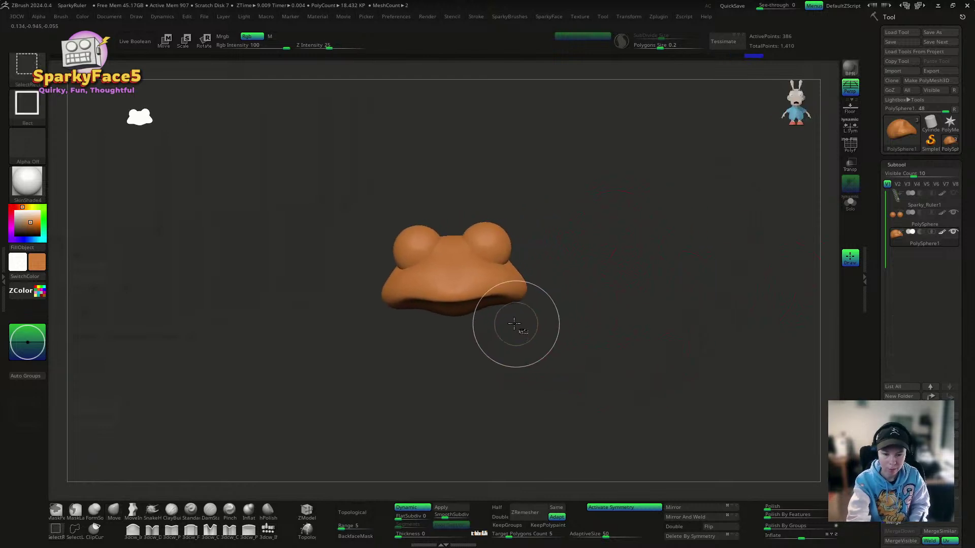
Step: Duplicate the head subtool and move the copy straight down beneath the original as a lower jaw
key(ctrl+shift+d)
key(w)
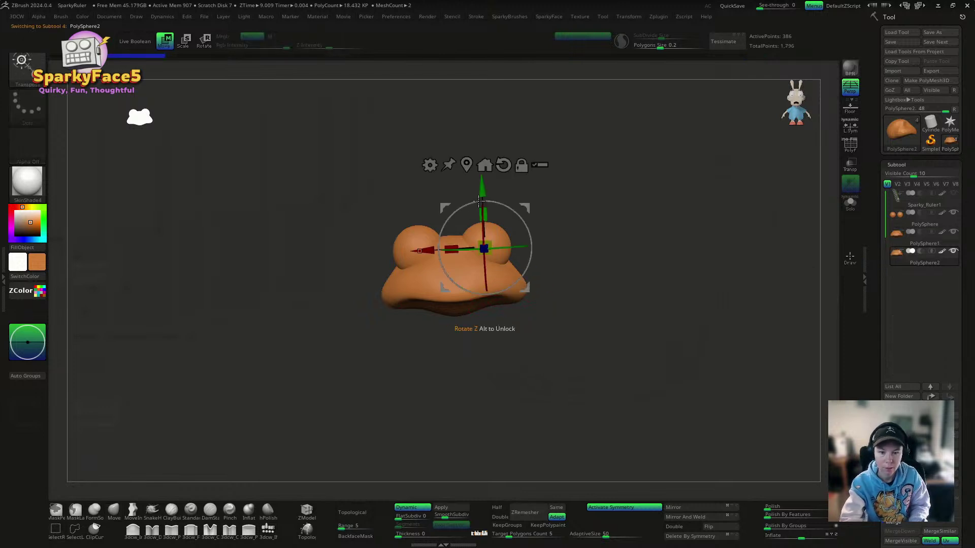
drag(483, 192, 483, 233)
Step: Reshape the lower copy into a rounded jaw mass with a resized Move brush
drag(589, 310, 623, 325)
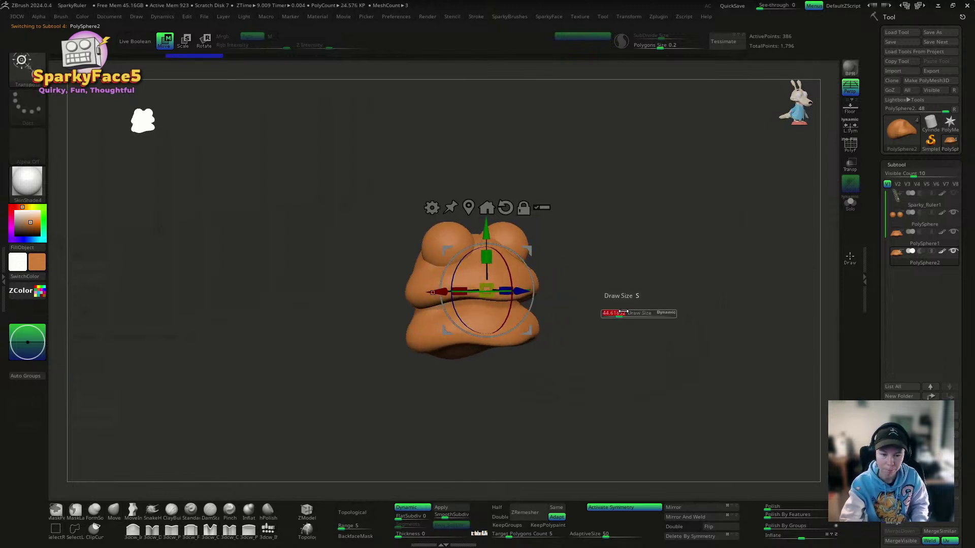
key(q)
mouse_move(632, 304)
mouse_down()
mouse_move(557, 313)
mouse_move(461, 349)
mouse_move(455, 372)
mouse_move(399, 338)
mouse_up()
mouse_move(625, 336)
mouse_down()
mouse_move(595, 330)
mouse_move(625, 277)
mouse_move(615, 298)
mouse_up()
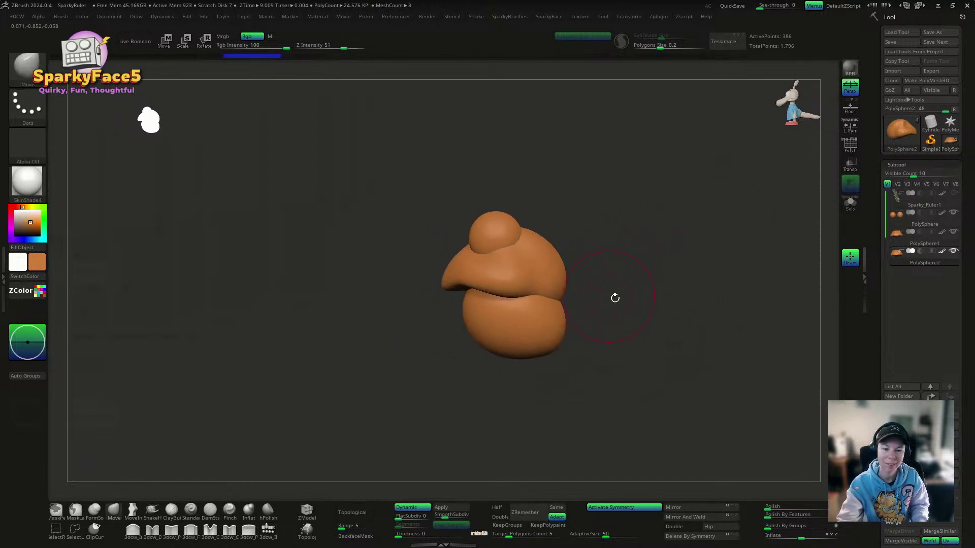
Step: Move the lower jaw form forward and up against the underside of the head in side view
key(w)
drag(467, 280, 453, 280)
drag(595, 255, 624, 267)
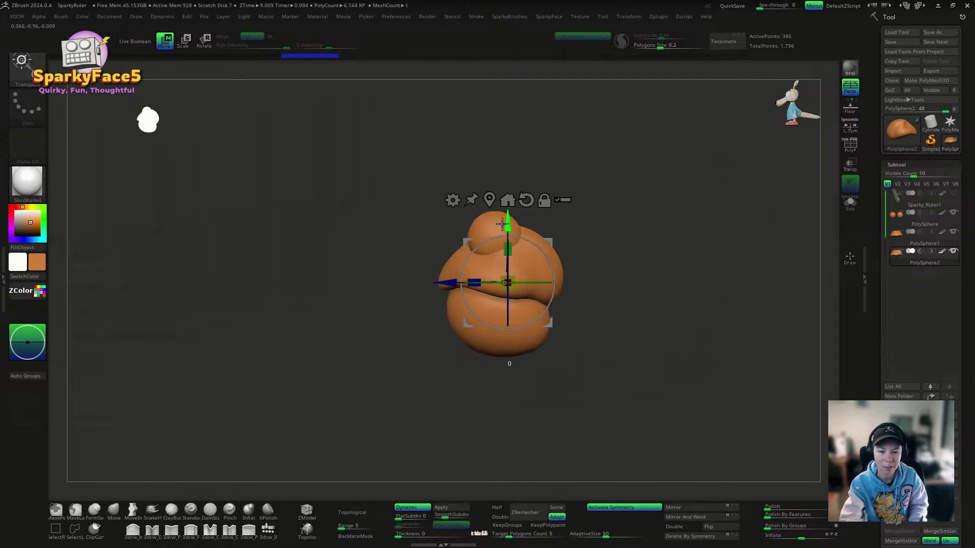
drag(502, 224, 502, 217)
Step: Flatten the lower jaw form vertically and lower it to leave a gap beneath the upper lip
shift+drag(594, 222, 650, 233)
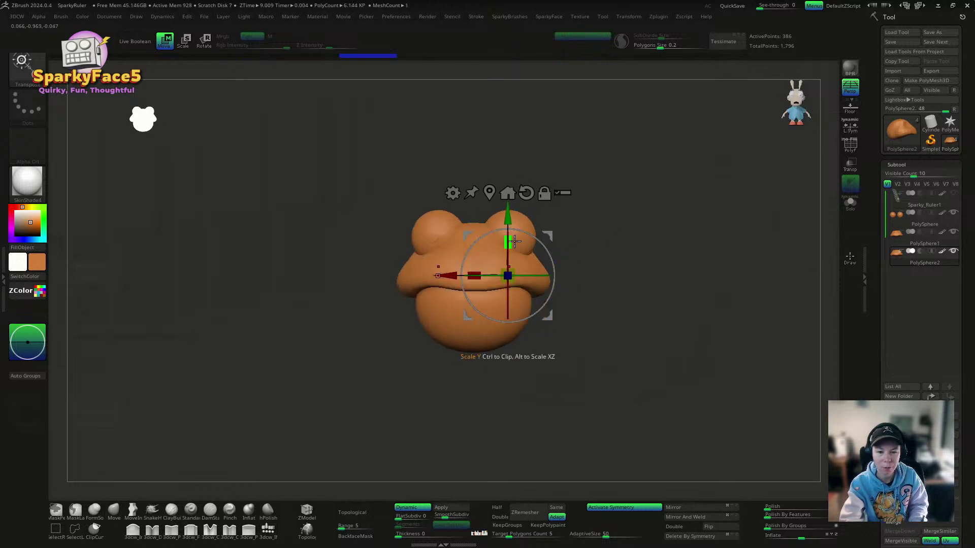
drag(514, 241, 510, 259)
drag(509, 219, 509, 250)
drag(632, 371, 592, 359)
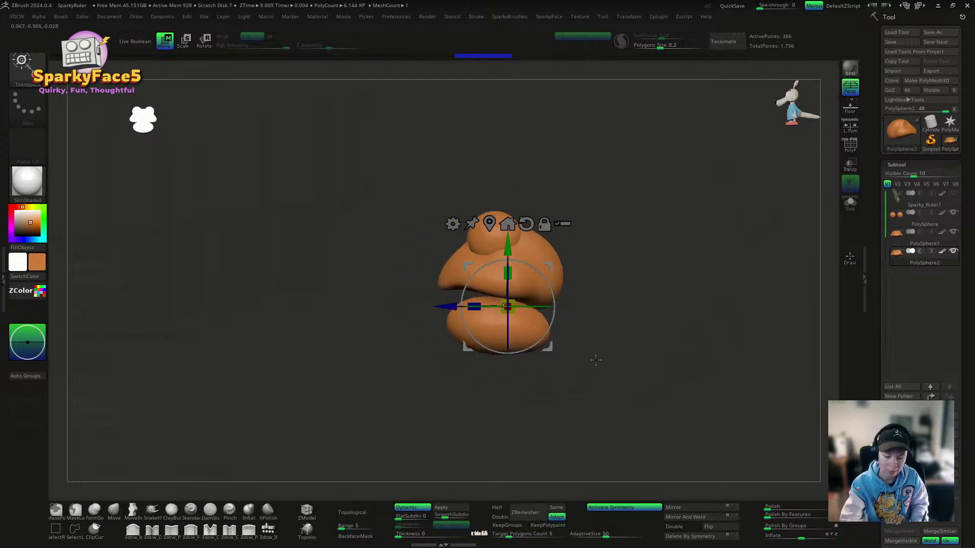
Step: Reshape the upper surface of the lower jaw with the Move brush, and activate the Move gizmo on it
key(q)
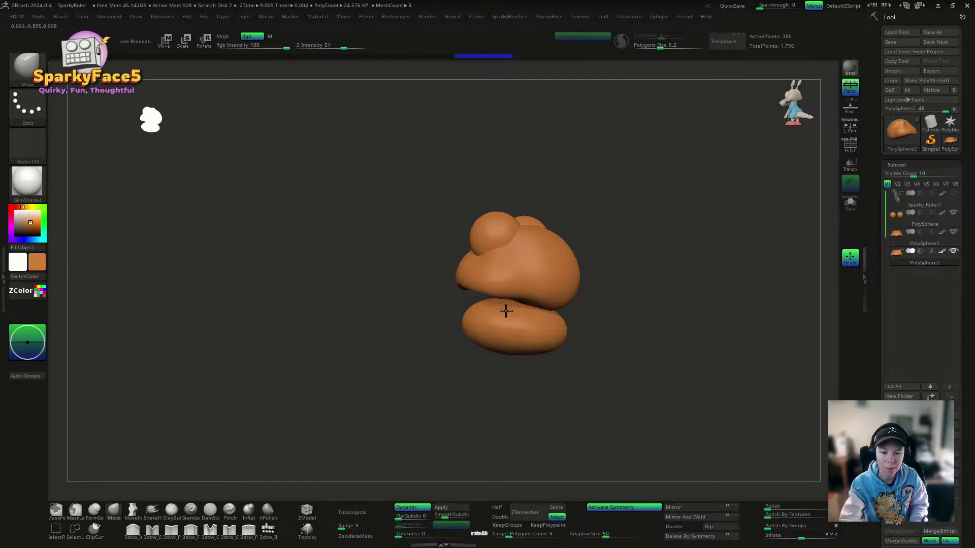
drag(618, 308, 683, 313)
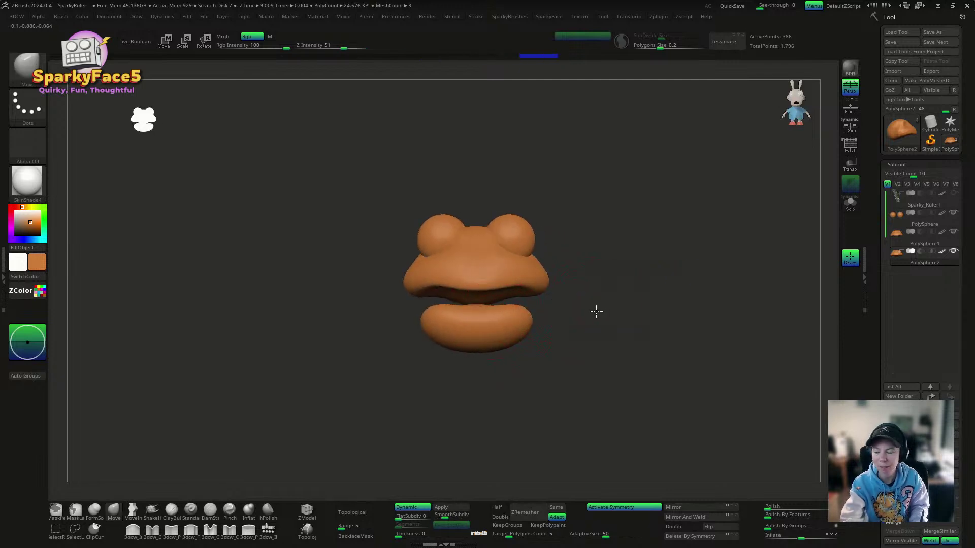
drag(598, 308, 579, 358)
drag(655, 339, 653, 339)
key(w)
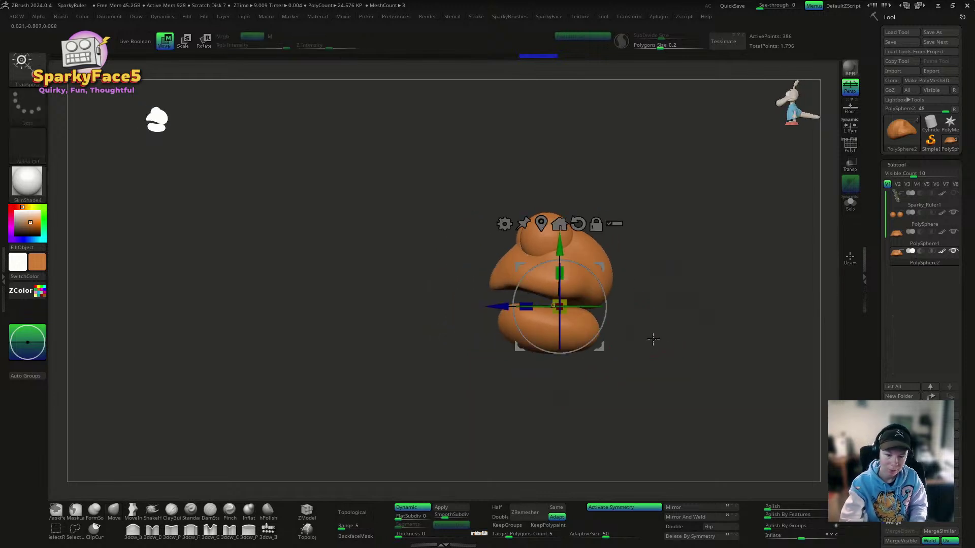
Step: Move the lower jaw form slightly forward and raise it against the underside of the upper lip
drag(502, 311, 492, 311)
drag(551, 247, 551, 225)
shift+drag(642, 258, 705, 261)
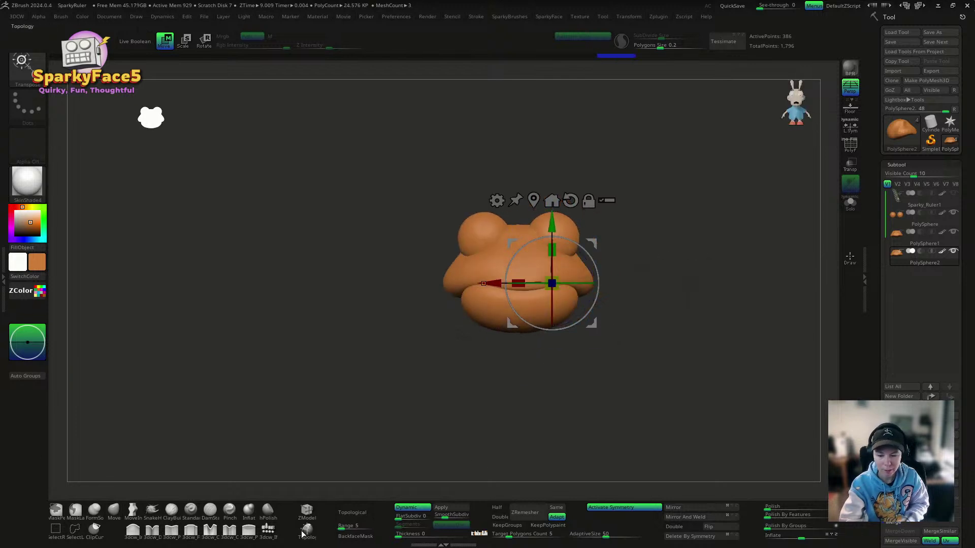
Step: Widen the lower jaw outline to follow the head from below and taper its underside inward with the Move brush
click(127, 516)
mouse_move(152, 479)
mouse_down()
mouse_move(633, 263)
mouse_move(601, 244)
mouse_move(540, 243)
mouse_up()
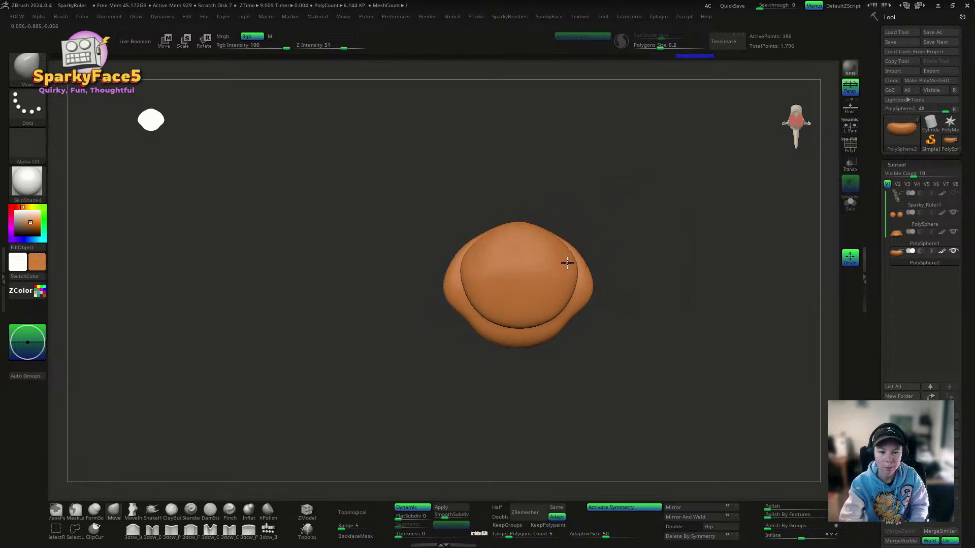
mouse_move(572, 287)
mouse_down()
mouse_move(570, 309)
mouse_move(542, 327)
mouse_up()
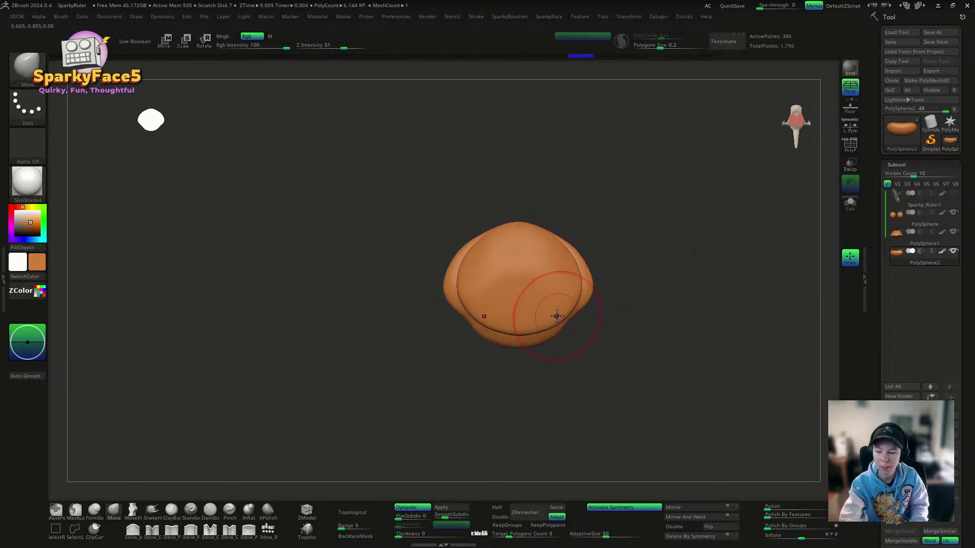
mouse_move(609, 325)
mouse_down()
mouse_move(669, 341)
mouse_move(644, 285)
mouse_move(603, 272)
mouse_up()
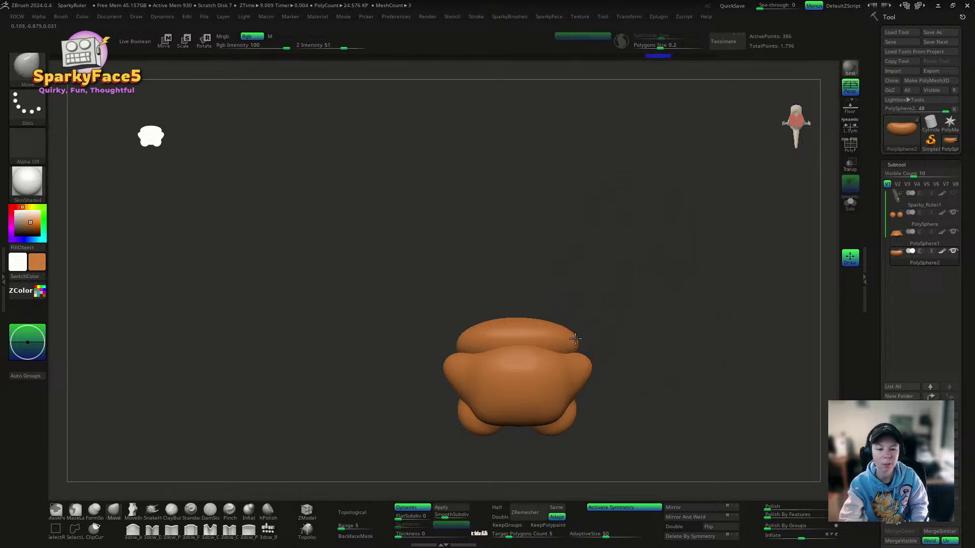
mouse_move(575, 339)
mouse_down()
mouse_move(573, 361)
mouse_move(533, 347)
mouse_up()
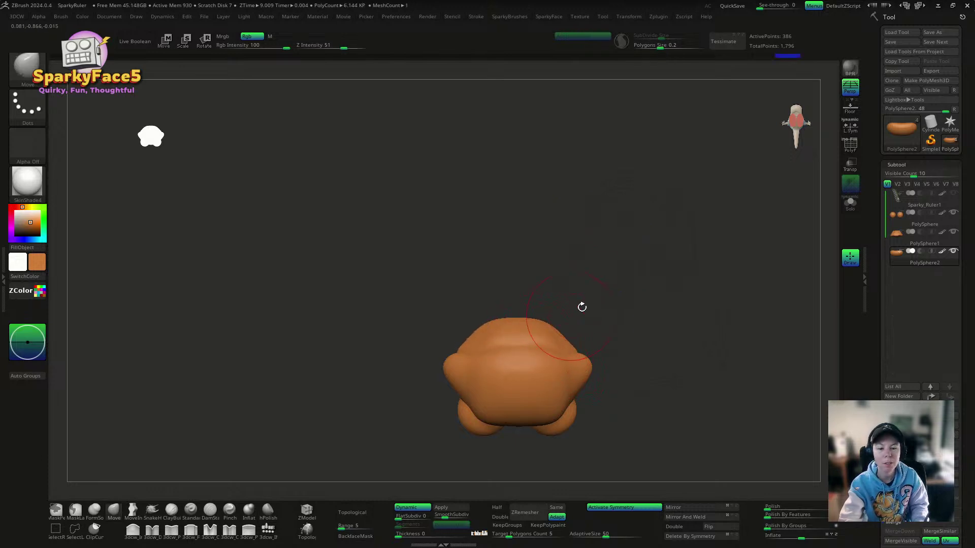
drag(582, 307, 644, 383)
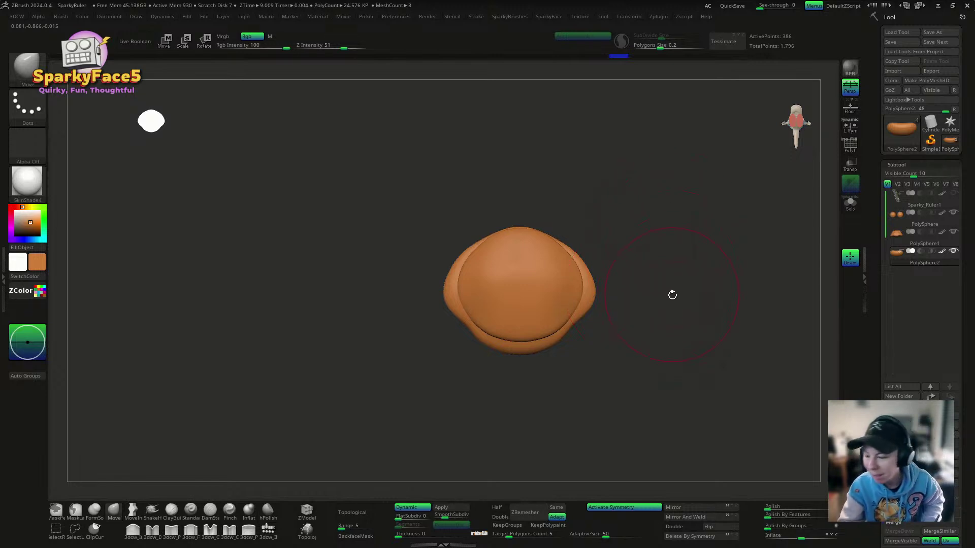
Step: Turn off perspective for the view of the toad's head
drag(670, 294, 582, 334)
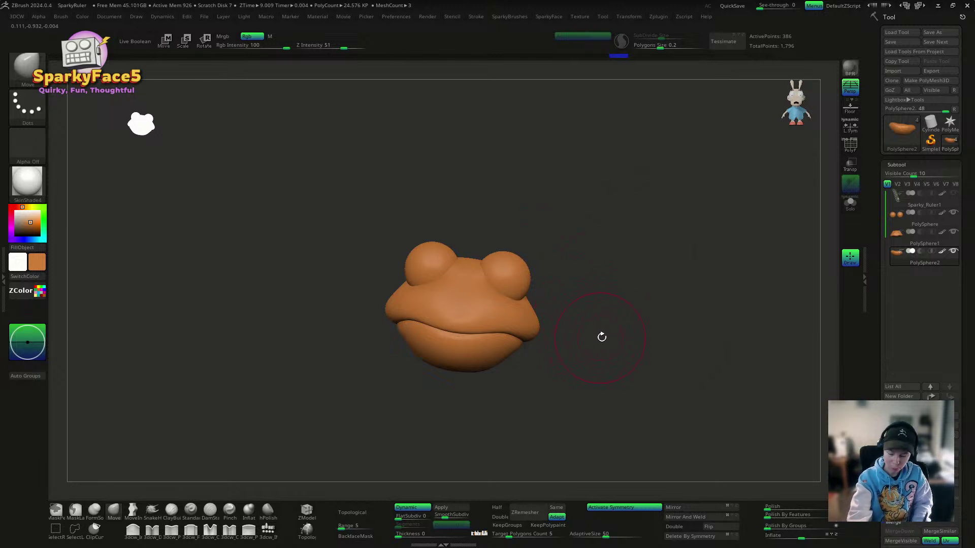
mouse_move(602, 337)
mouse_down()
mouse_move(650, 320)
mouse_move(702, 320)
mouse_move(610, 328)
mouse_up()
click(853, 95)
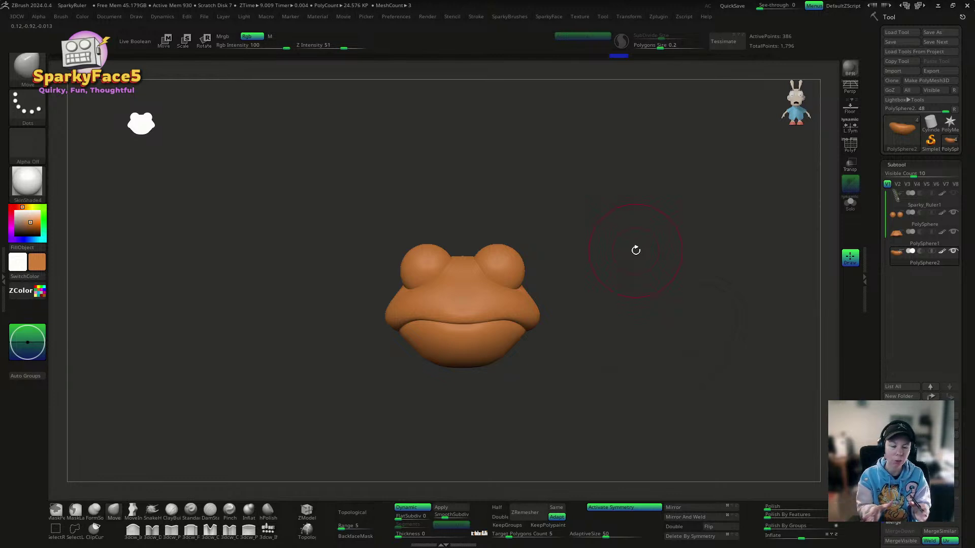
Step: Isolate the lower jaw, reshape its upper surface and corners with the Move brush, and show all parts again
key(alt+s)
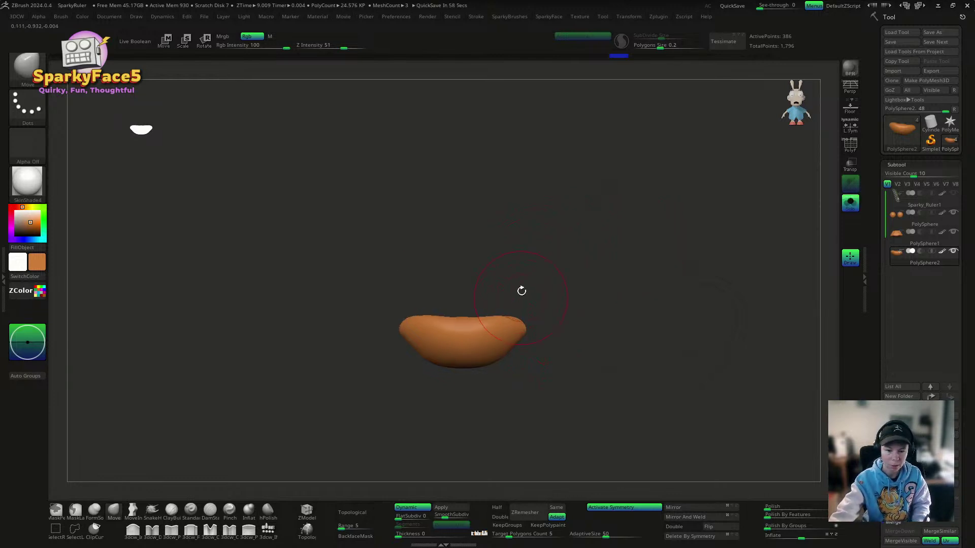
drag(520, 290, 514, 338)
drag(492, 370, 493, 388)
right_drag(493, 388, 496, 387)
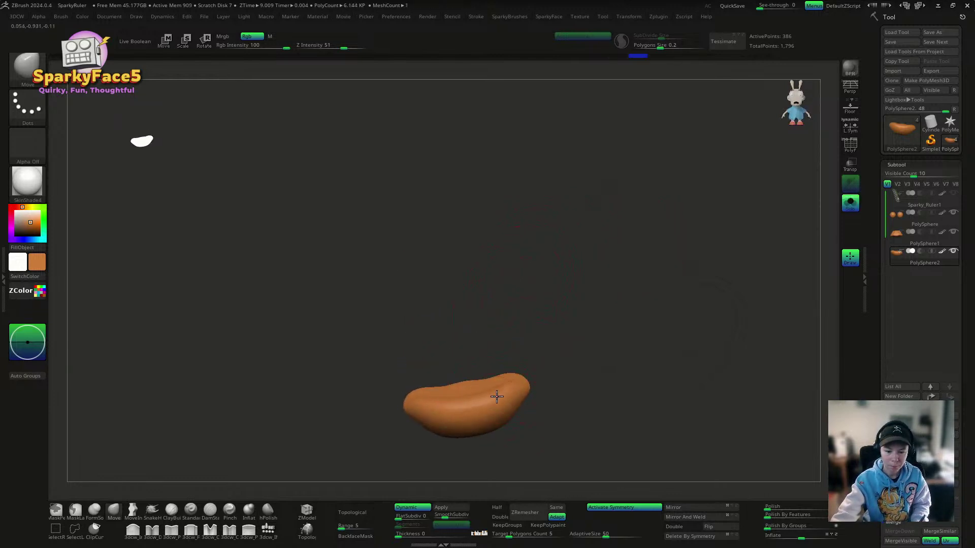
mouse_move(466, 384)
mouse_down()
mouse_move(465, 395)
mouse_move(559, 374)
mouse_up()
drag(655, 333, 622, 321)
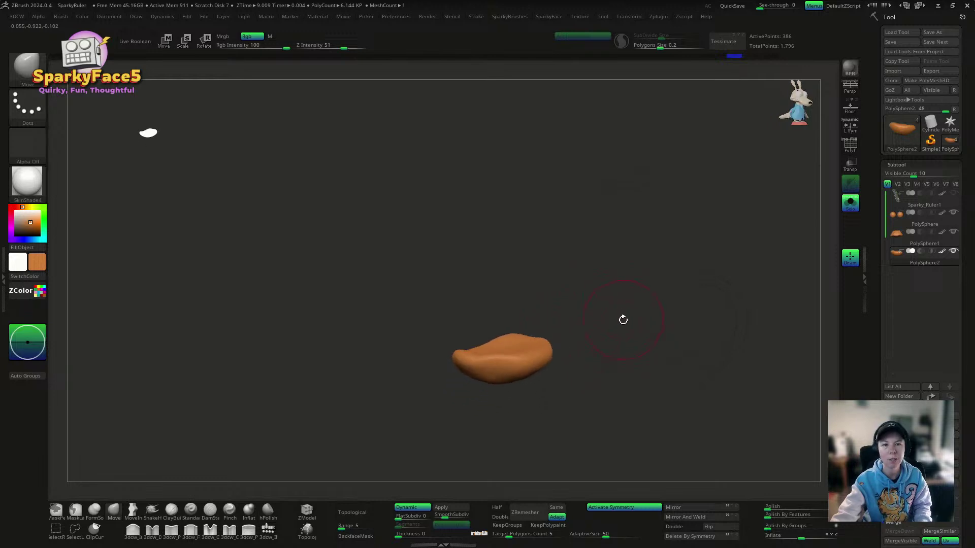
mouse_move(645, 266)
mouse_down()
mouse_move(647, 351)
mouse_move(634, 236)
mouse_move(630, 330)
mouse_up()
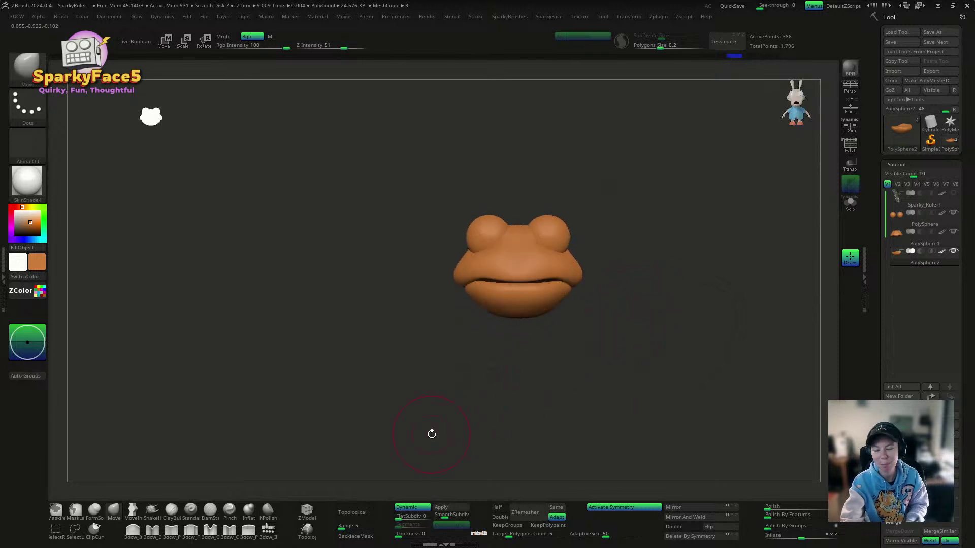
Step: Fit the lower jaw's outline to the mouth from below and push its bottom edge upward at the front
mouse_move(629, 263)
mouse_down()
mouse_move(635, 285)
mouse_move(616, 244)
mouse_move(548, 239)
mouse_up()
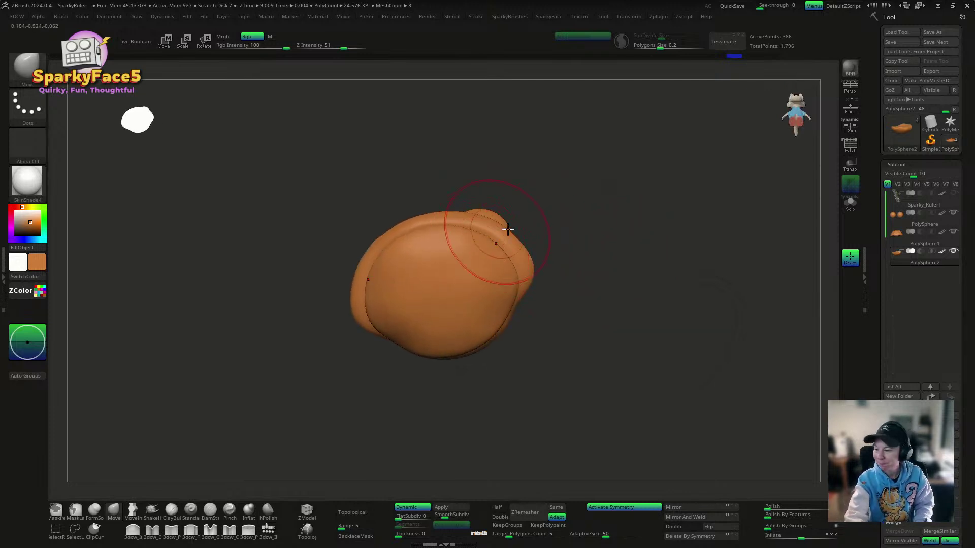
drag(629, 264, 618, 283)
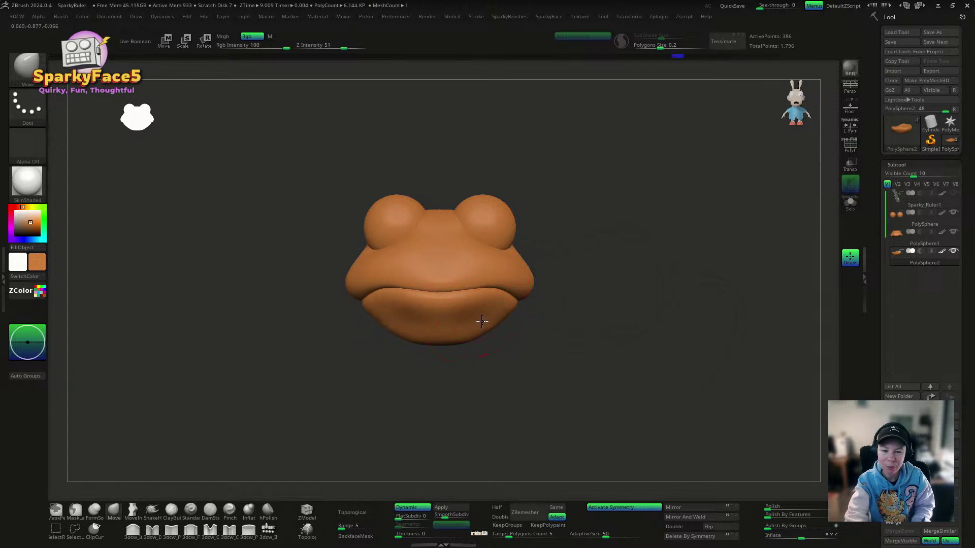
drag(477, 348, 455, 330)
mouse_move(482, 361)
mouse_down()
mouse_move(548, 354)
mouse_move(477, 335)
mouse_up()
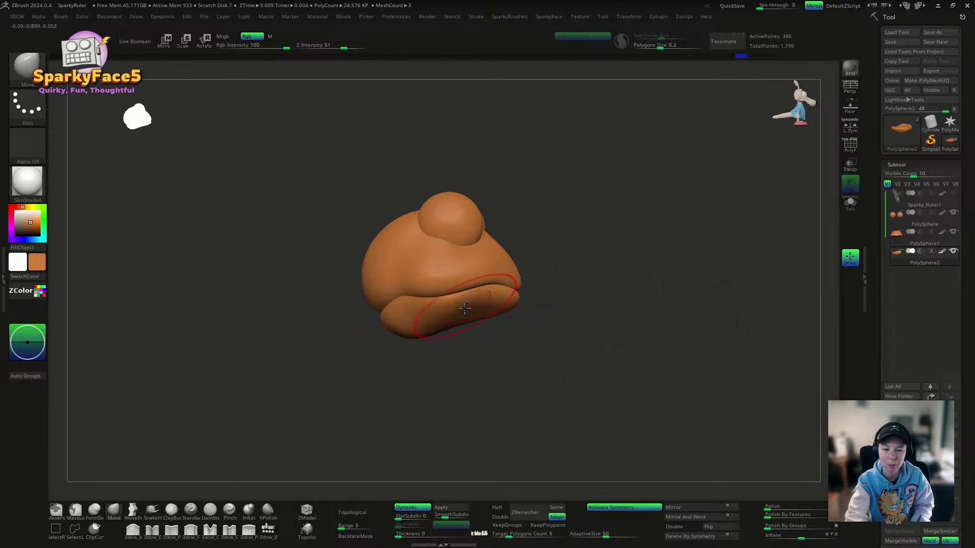
Step: Slim the lower jaw's underside and adjust its corners beneath the upper lip with the Move brush
mouse_move(546, 317)
mouse_down()
mouse_move(557, 337)
mouse_move(592, 318)
mouse_move(601, 295)
mouse_up()
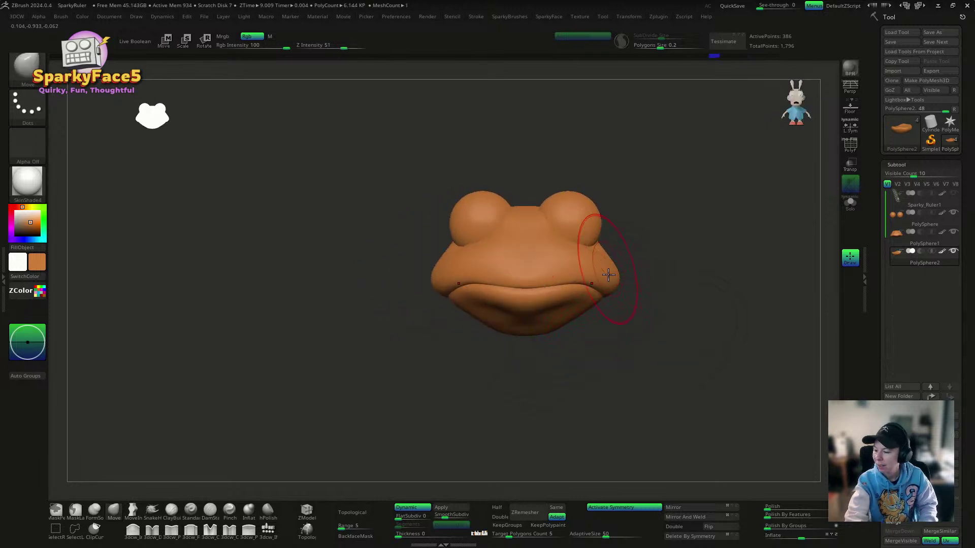
mouse_move(648, 323)
mouse_down()
mouse_move(635, 272)
mouse_move(663, 300)
mouse_move(645, 319)
mouse_up()
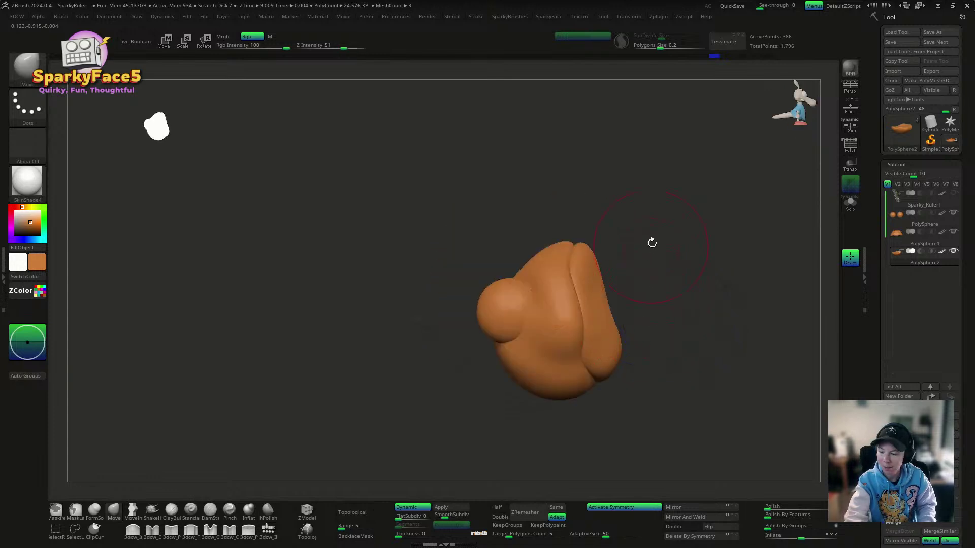
mouse_move(641, 261)
mouse_down()
mouse_move(611, 294)
mouse_move(514, 304)
mouse_move(509, 318)
mouse_up()
drag(584, 315, 666, 311)
mouse_move(536, 271)
mouse_down()
mouse_move(569, 292)
mouse_move(544, 283)
mouse_up()
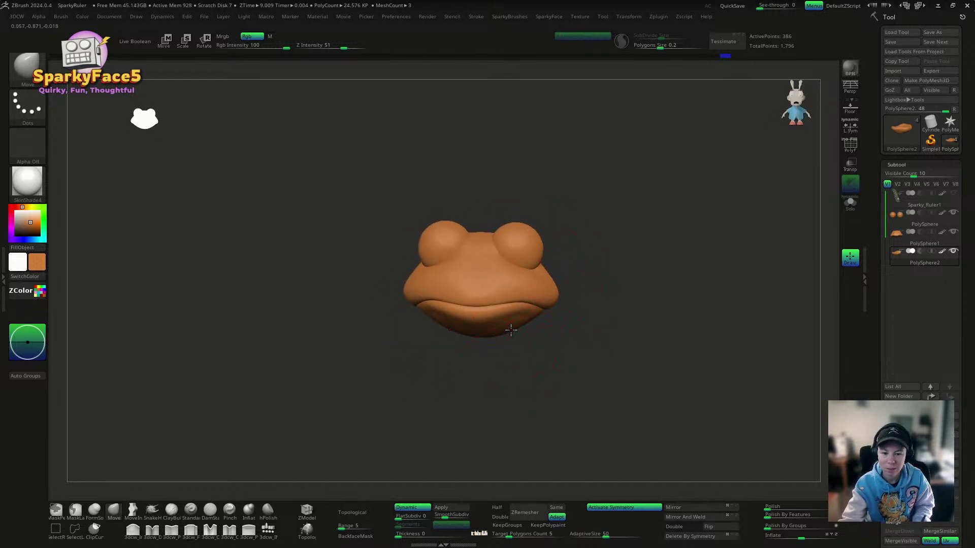
Step: Select the head form, pull its mouth corners inward with the Move brush, and reduce the brush's draw size
mouse_move(483, 341)
mouse_down()
mouse_move(530, 324)
mouse_move(523, 295)
mouse_move(540, 318)
mouse_move(524, 319)
mouse_move(540, 311)
mouse_up()
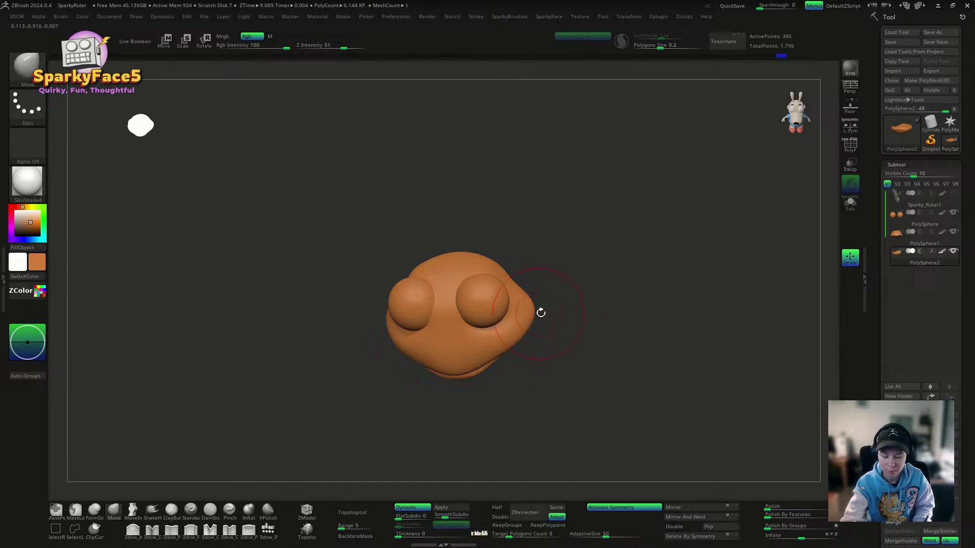
key(ctrl+z)
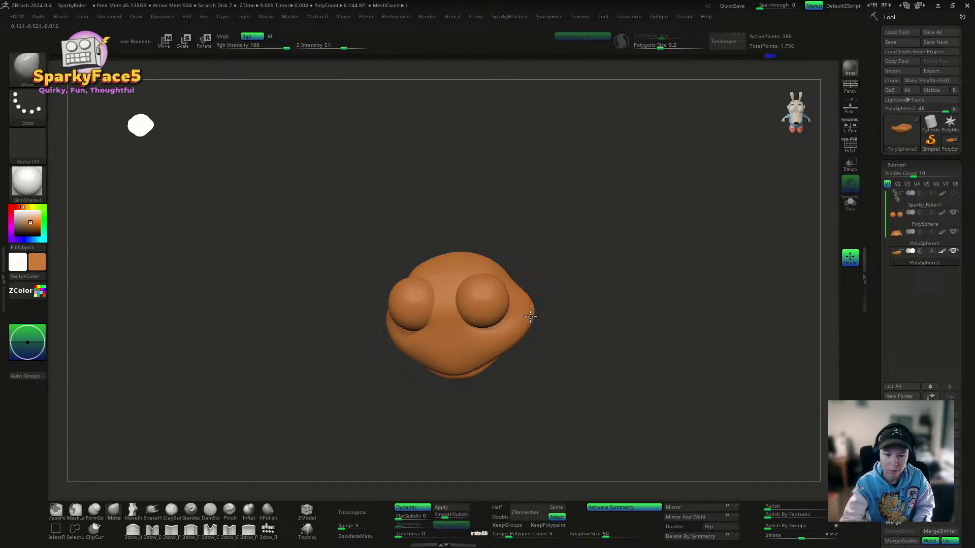
alt+click(533, 314)
mouse_move(531, 317)
mouse_down()
mouse_move(542, 313)
mouse_move(558, 233)
mouse_move(535, 328)
mouse_up()
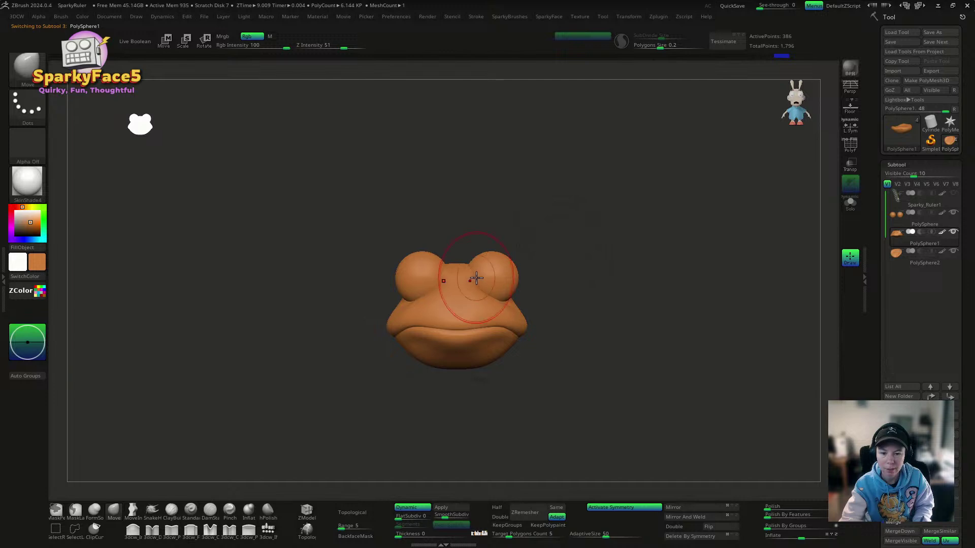
drag(561, 283, 581, 267)
key(s)
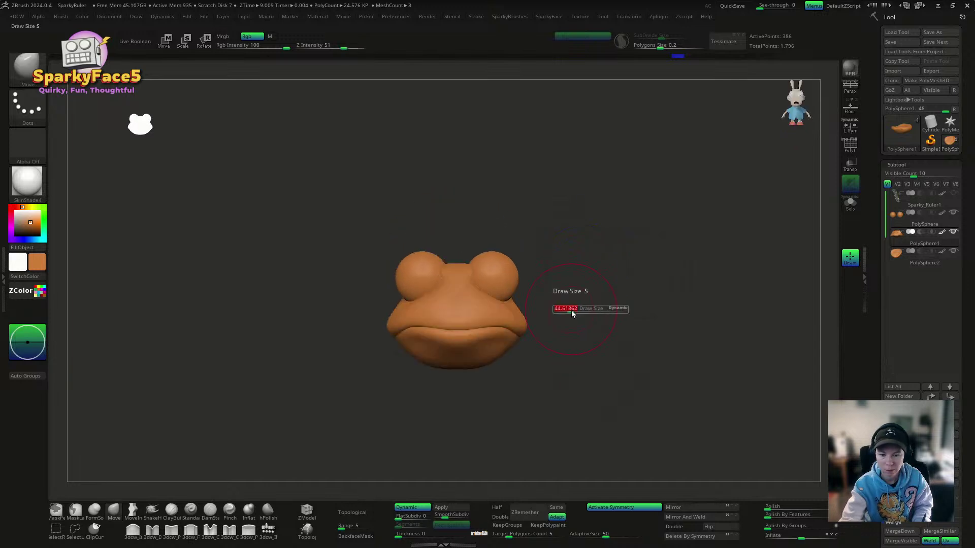
drag(571, 314, 559, 314)
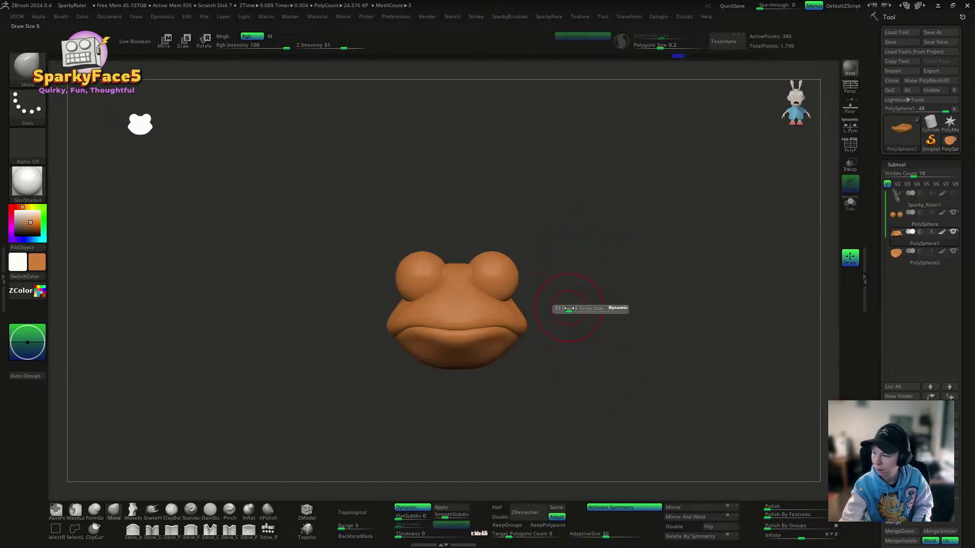
Step: Scale both eyes down slightly and move them farther apart toward the sides of the head
alt+click(508, 274)
key(w)
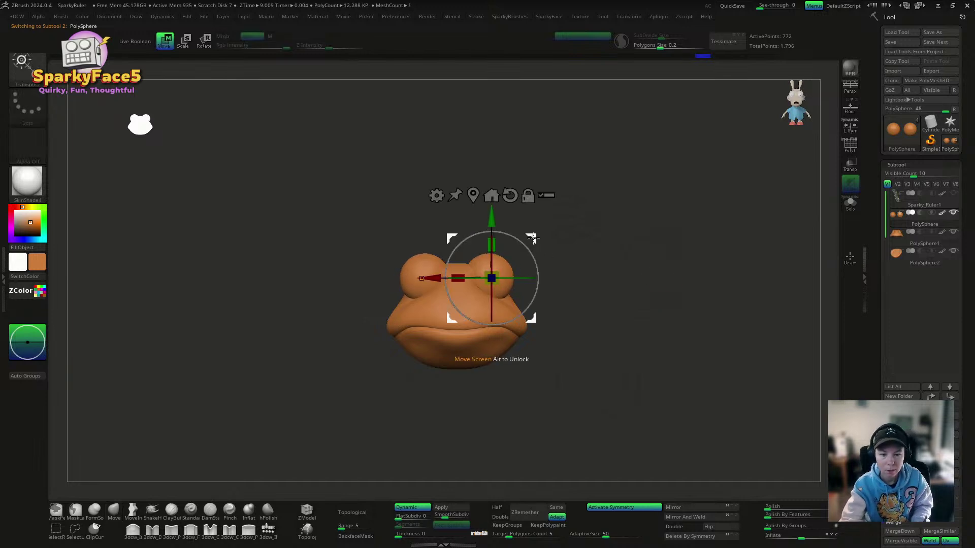
drag(500, 274, 545, 243)
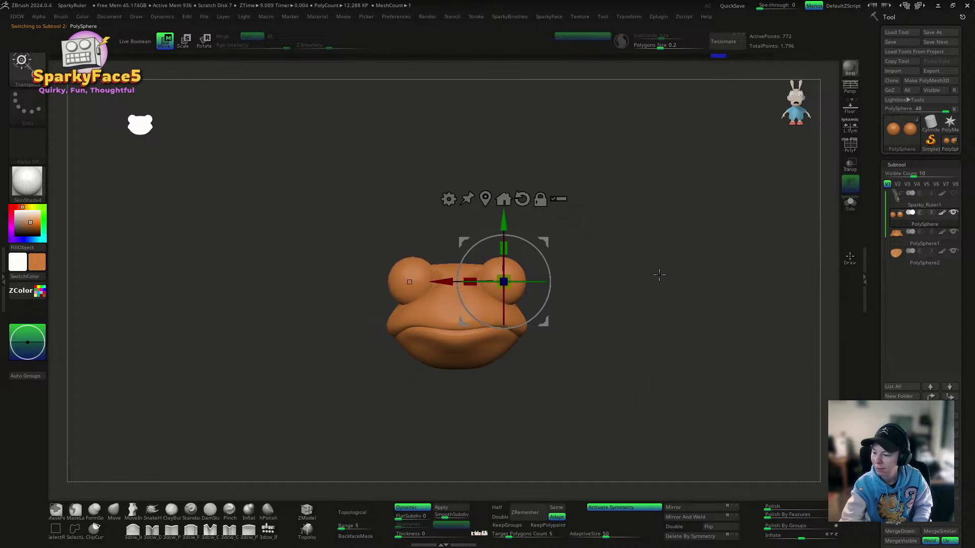
mouse_move(659, 275)
mouse_down()
mouse_move(609, 283)
mouse_move(635, 276)
mouse_move(618, 283)
mouse_move(661, 320)
mouse_move(589, 247)
mouse_move(588, 343)
mouse_move(570, 315)
mouse_move(575, 298)
mouse_up()
Step: Reshape the head form around and between the repositioned eyes with the Move brush
key(q)
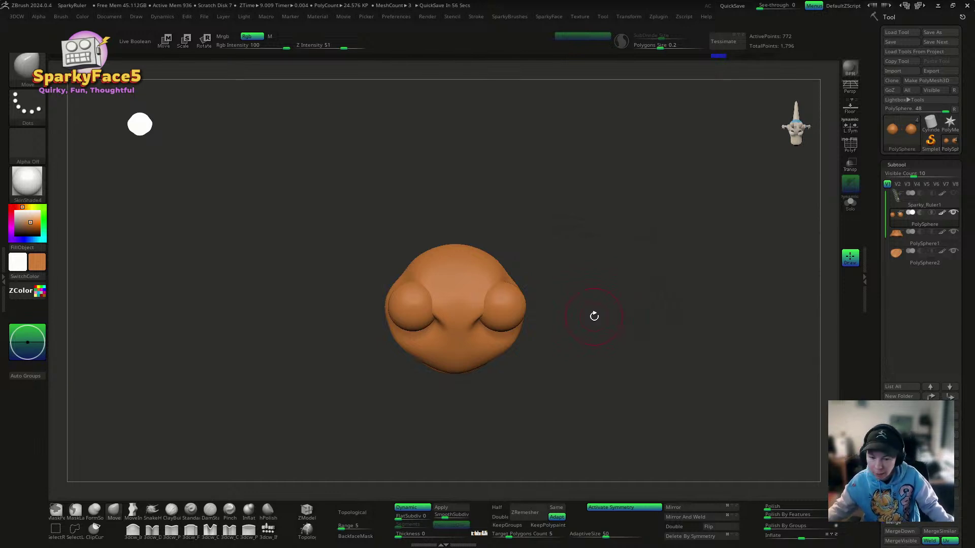
mouse_move(602, 325)
mouse_down()
mouse_move(616, 287)
mouse_move(569, 222)
mouse_move(593, 328)
mouse_up()
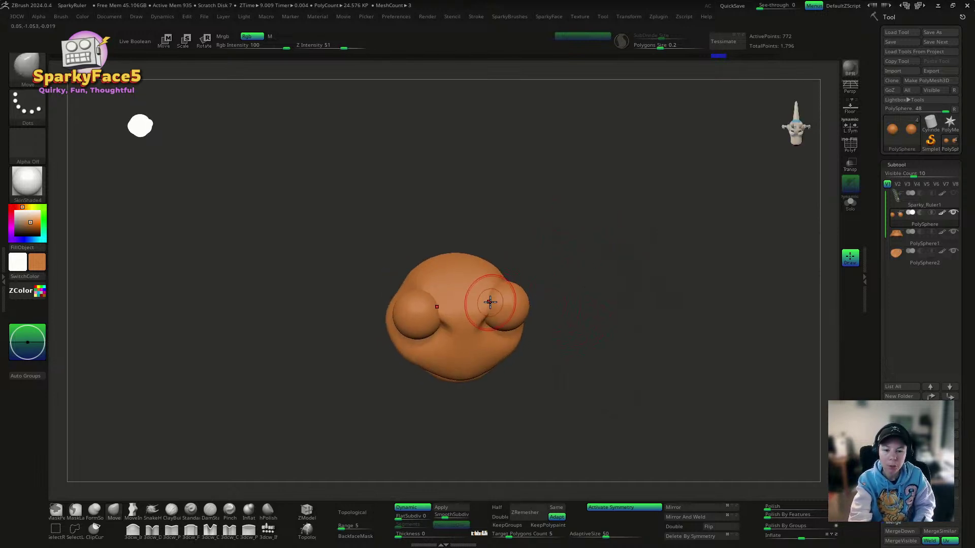
alt+click(476, 303)
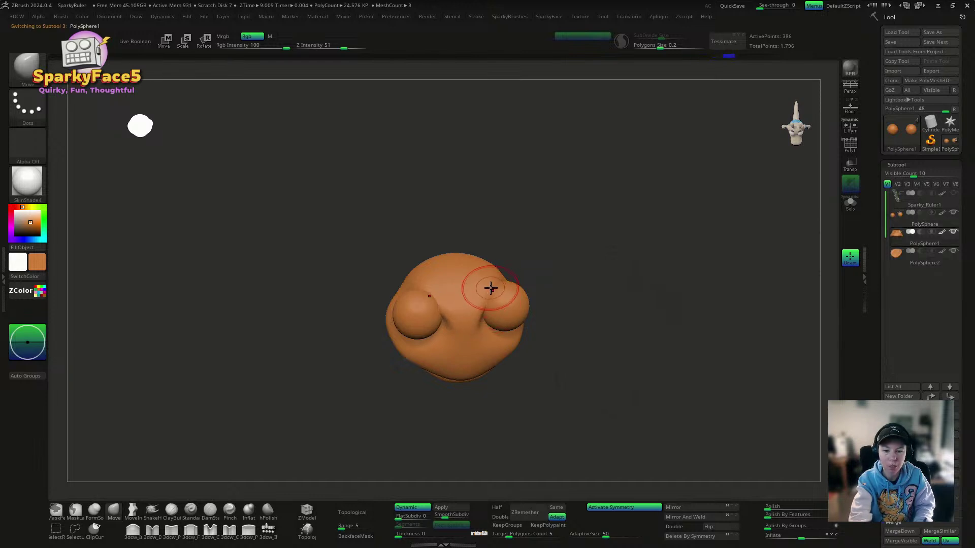
drag(620, 270, 599, 261)
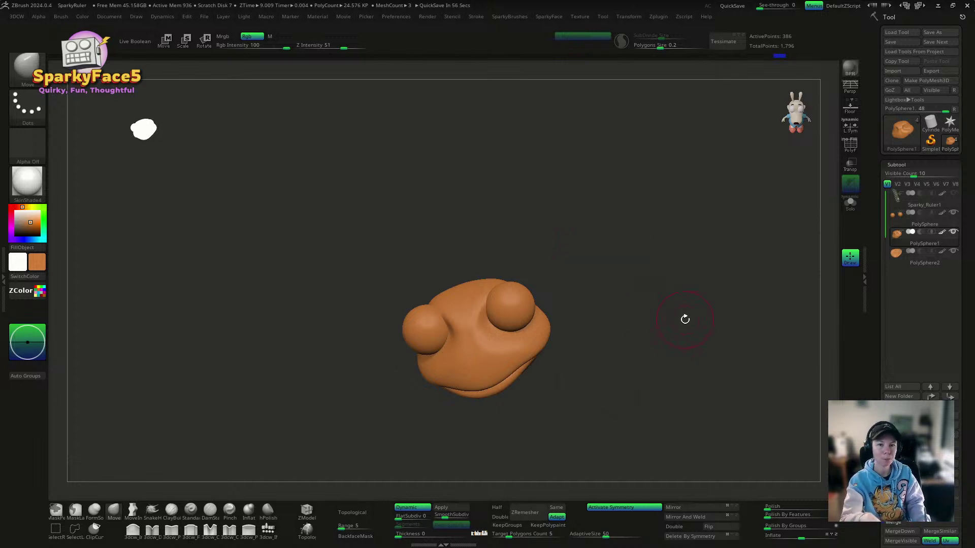
mouse_move(640, 268)
mouse_down()
mouse_move(638, 290)
mouse_move(644, 280)
mouse_up()
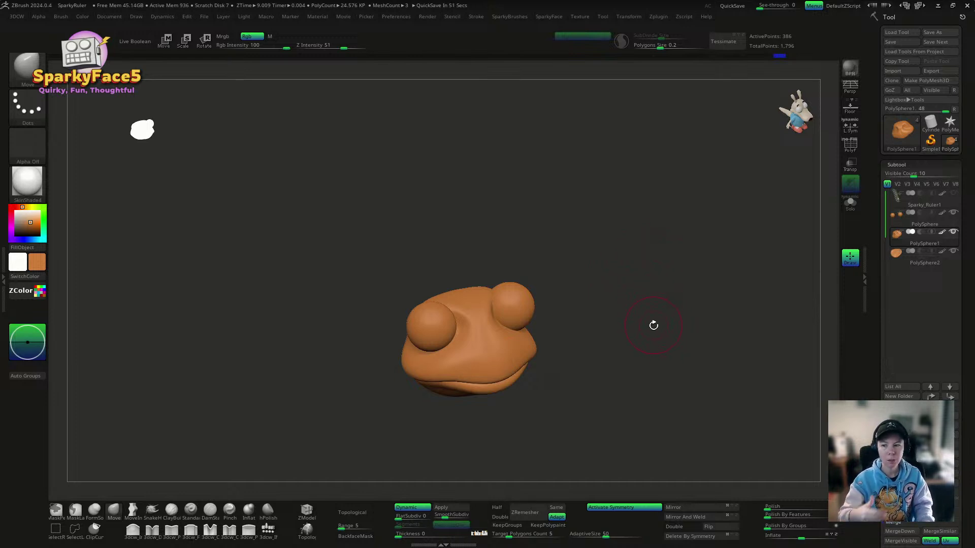
drag(639, 347, 636, 344)
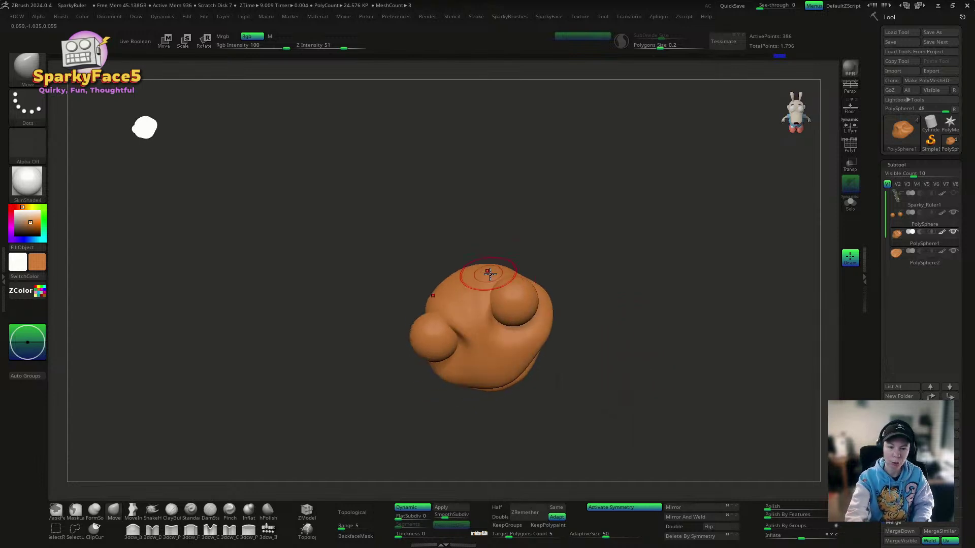
Step: Pull the head form outward behind the eyes and build up the brow area above them with the Move brush
mouse_move(559, 277)
mouse_down()
mouse_move(603, 267)
mouse_move(568, 280)
mouse_move(506, 277)
mouse_move(502, 264)
mouse_up()
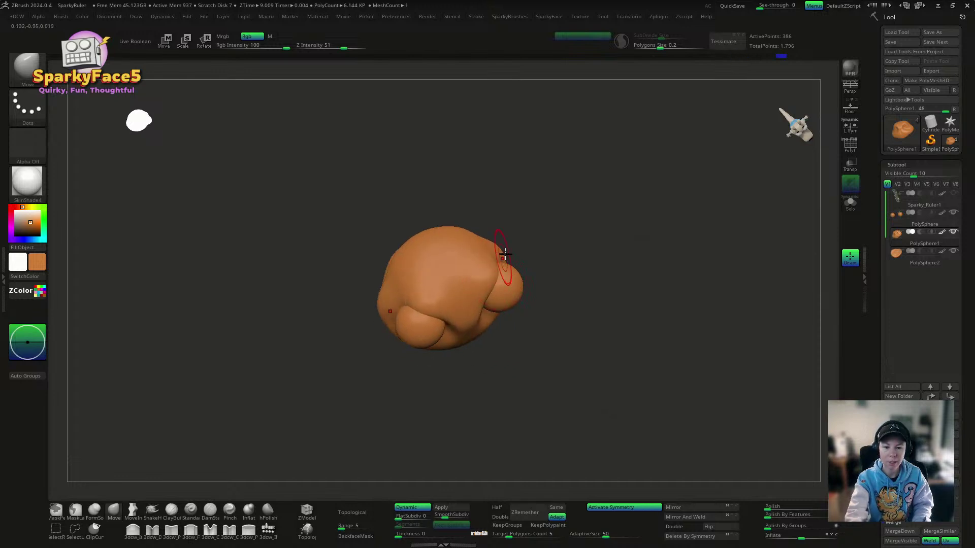
drag(582, 268, 579, 199)
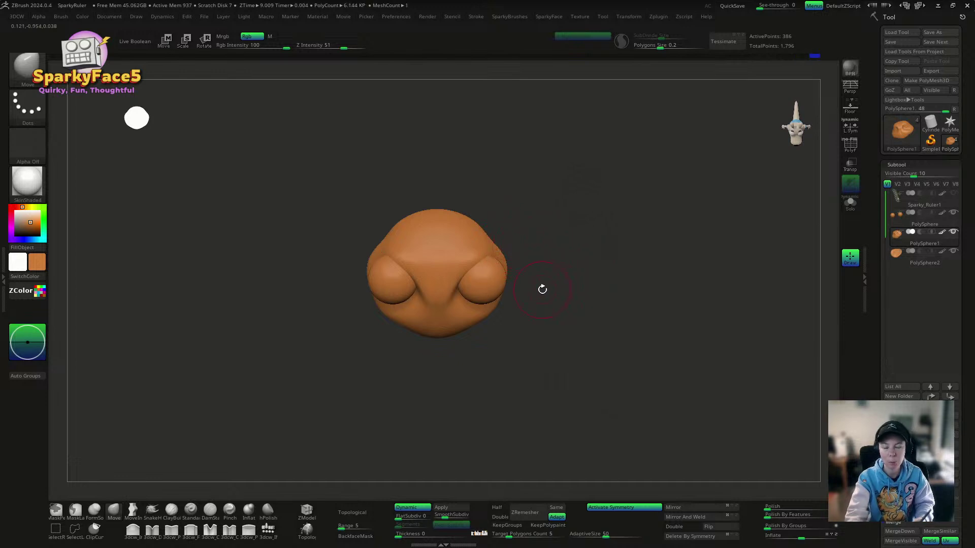
drag(649, 322, 634, 302)
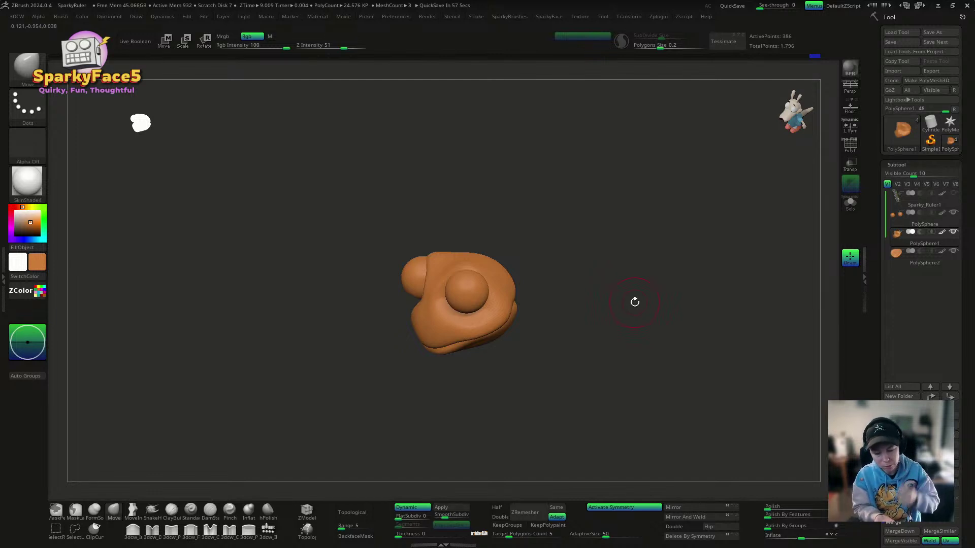
mouse_move(561, 307)
mouse_down()
mouse_move(507, 262)
mouse_move(485, 264)
mouse_move(466, 251)
mouse_move(458, 259)
mouse_up()
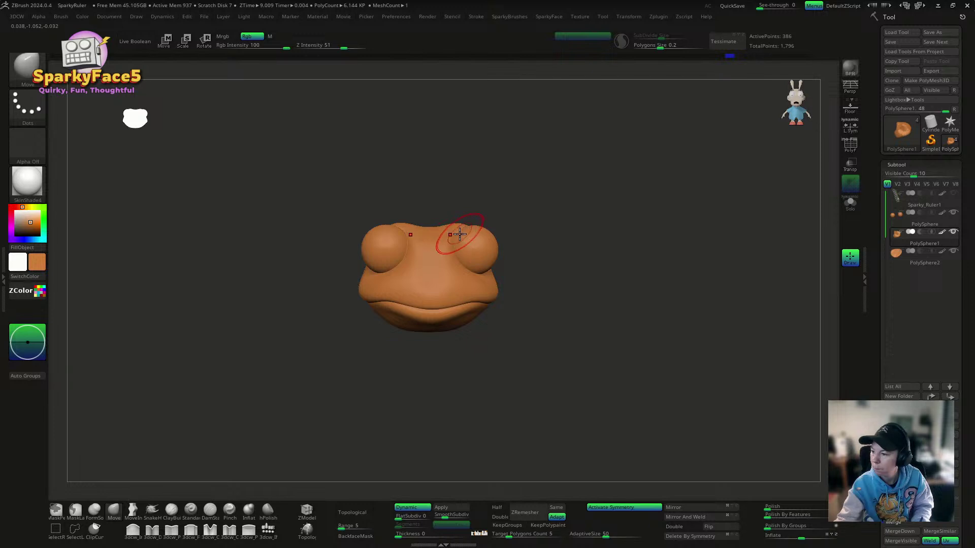
Step: Raise the head form's brow ridges above the tops of both eyes with the Move brush
right_drag(460, 234, 456, 237)
drag(452, 231, 463, 219)
drag(526, 216, 528, 191)
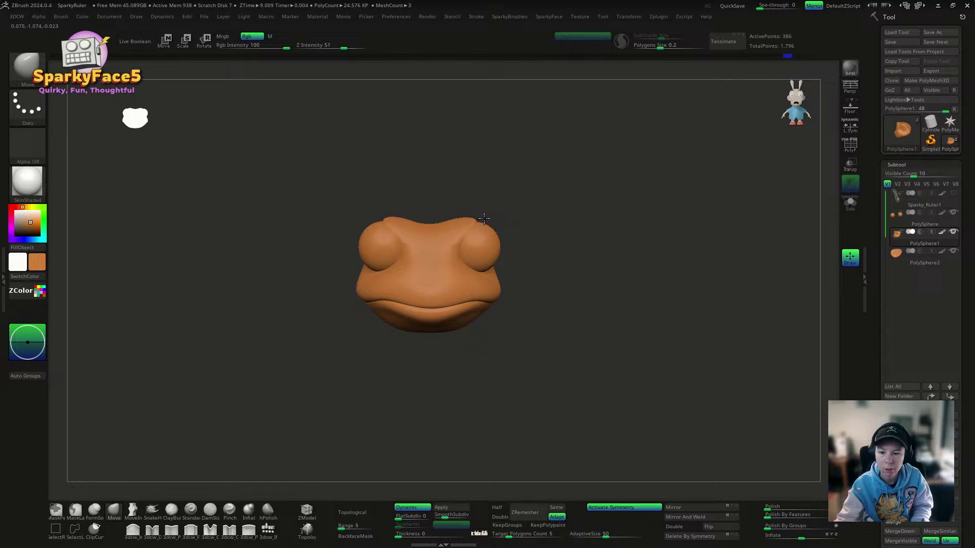
drag(514, 203, 527, 284)
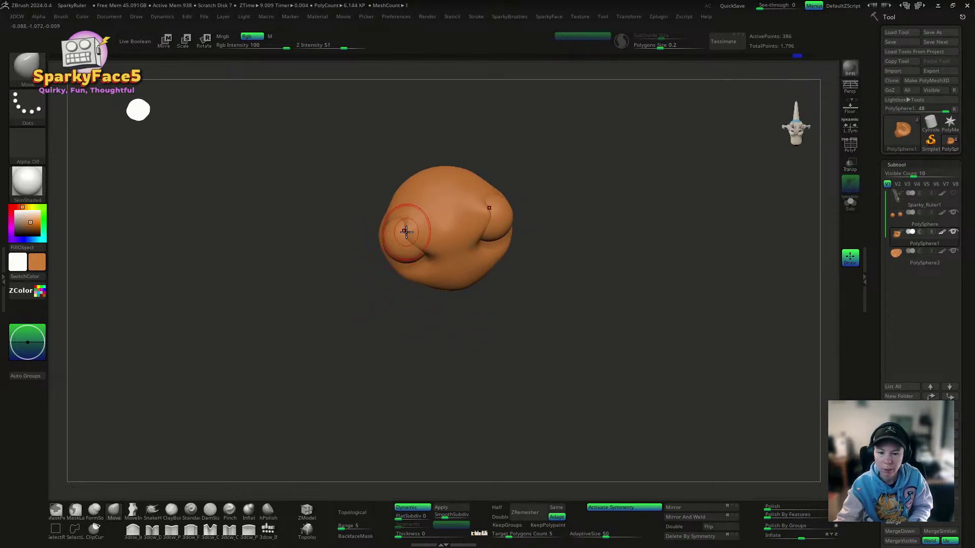
Step: Pull the brow ridges outward over both eyes with the Move brush and adjust its draw size
drag(405, 231, 369, 242)
mouse_move(503, 300)
mouse_down()
mouse_move(499, 219)
mouse_move(460, 228)
mouse_up()
mouse_move(524, 211)
mouse_down()
mouse_move(510, 214)
mouse_move(519, 213)
mouse_up()
drag(459, 230, 461, 227)
mouse_move(542, 222)
mouse_down()
mouse_move(493, 224)
mouse_move(451, 250)
mouse_up()
mouse_move(484, 241)
right_down()
mouse_move(528, 253)
mouse_move(498, 285)
mouse_move(483, 285)
mouse_move(470, 266)
mouse_move(432, 266)
right_up()
key(s)
drag(480, 272, 478, 271)
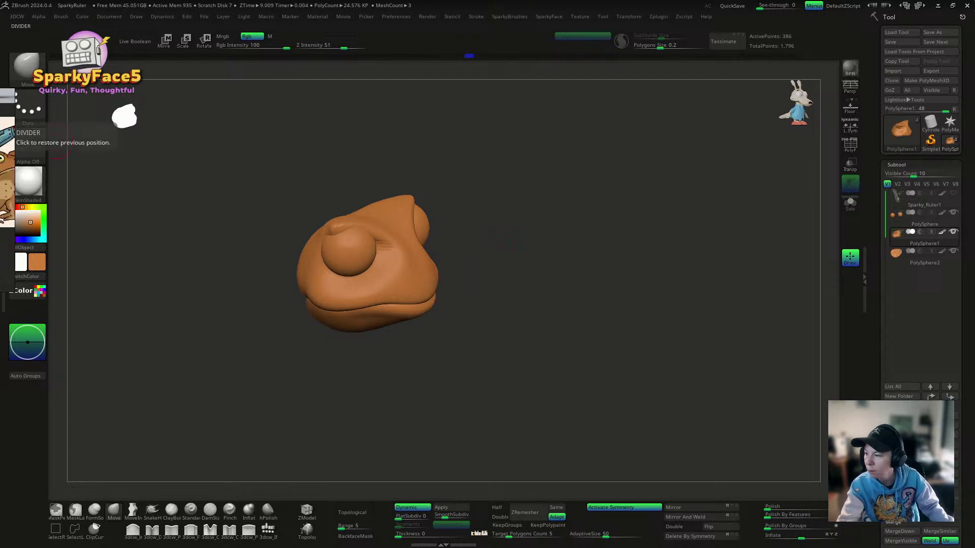
Step: Examine the toad reference photos for the shape of the brows, eyes, mouth and head from the front and side
right_drag(0, 132, 286, 125)
scroll(241, 179, up, 2)
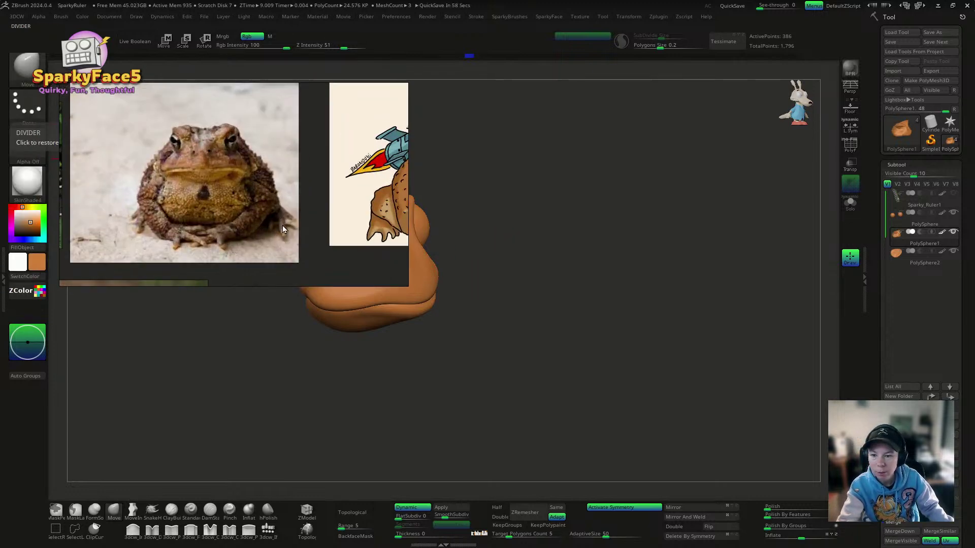
middle_drag(282, 225, 224, 92)
scroll(244, 137, up, 2)
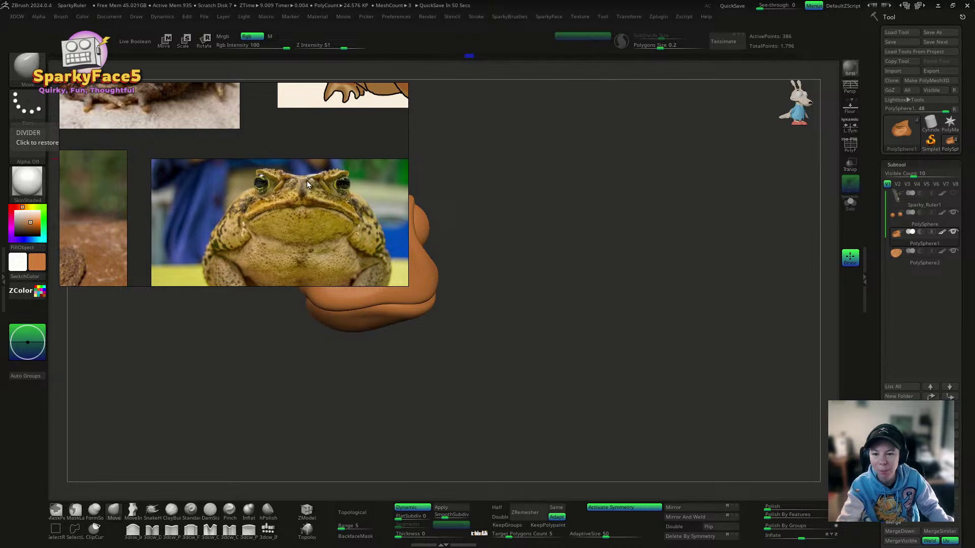
scroll(291, 196, down, 3)
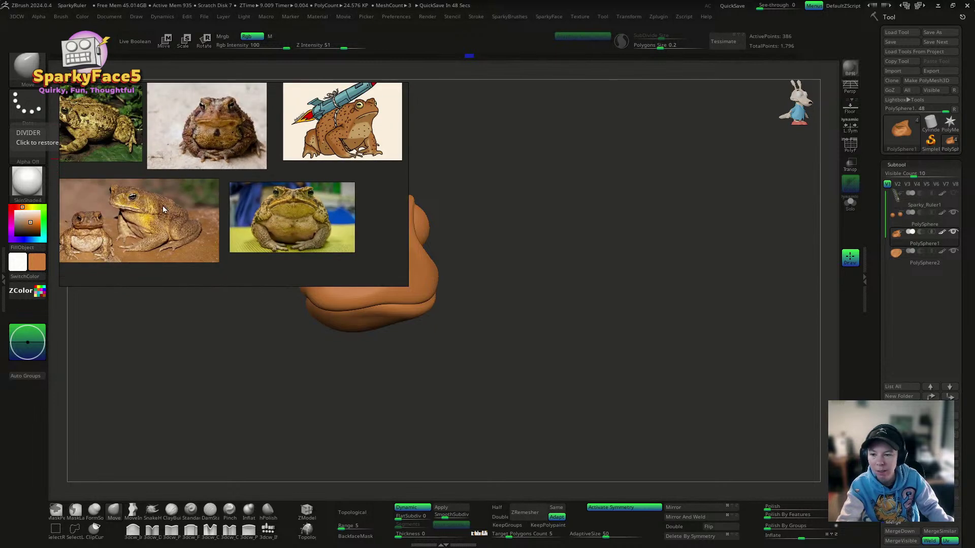
scroll(116, 200, up, 2)
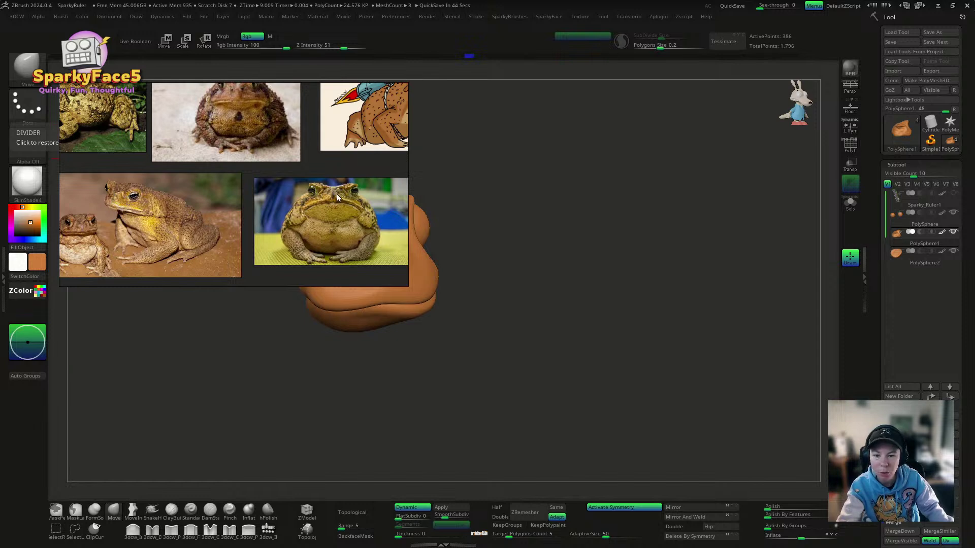
scroll(277, 190, up, 2)
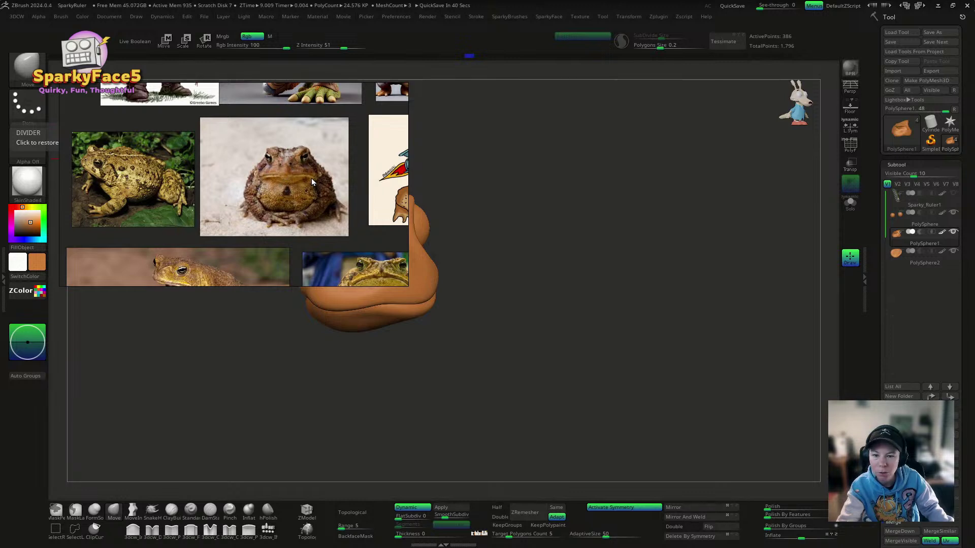
middle_drag(276, 252, 333, 195)
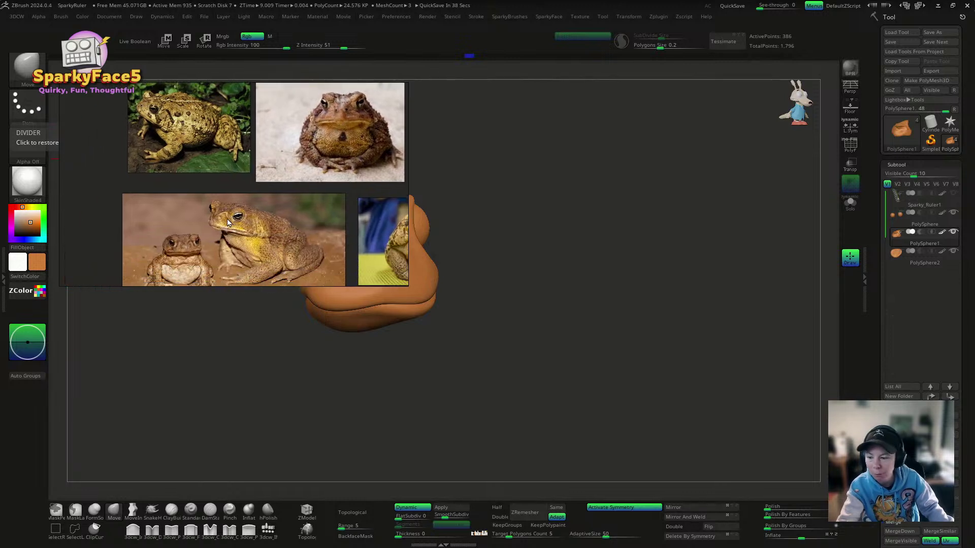
mouse_move(348, 234)
middle_down()
mouse_move(354, 218)
mouse_move(249, 183)
middle_up()
middle_drag(368, 182, 332, 219)
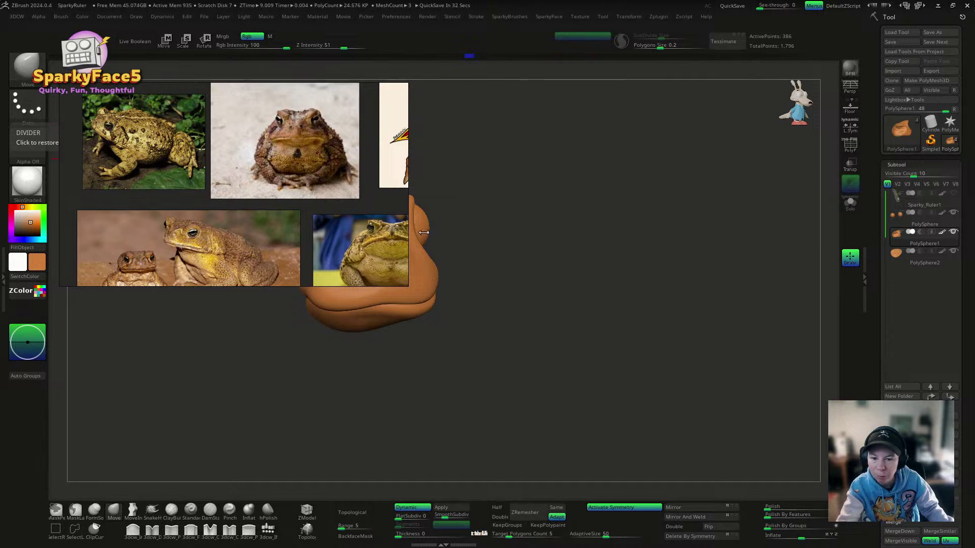
right_drag(379, 204, 0, 208)
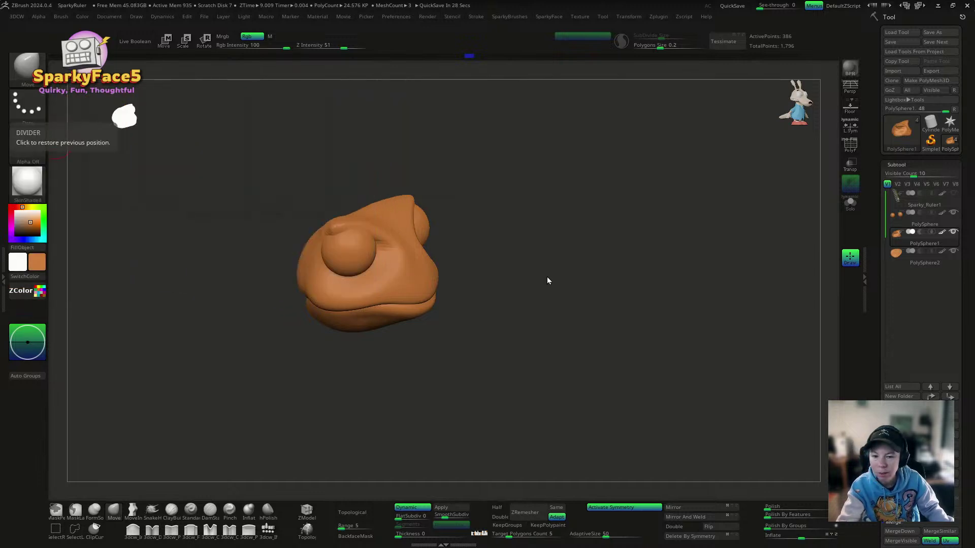
Step: Enlarge the Move brush and reshape the back and sides of the head form behind the eyes
drag(551, 337, 559, 254)
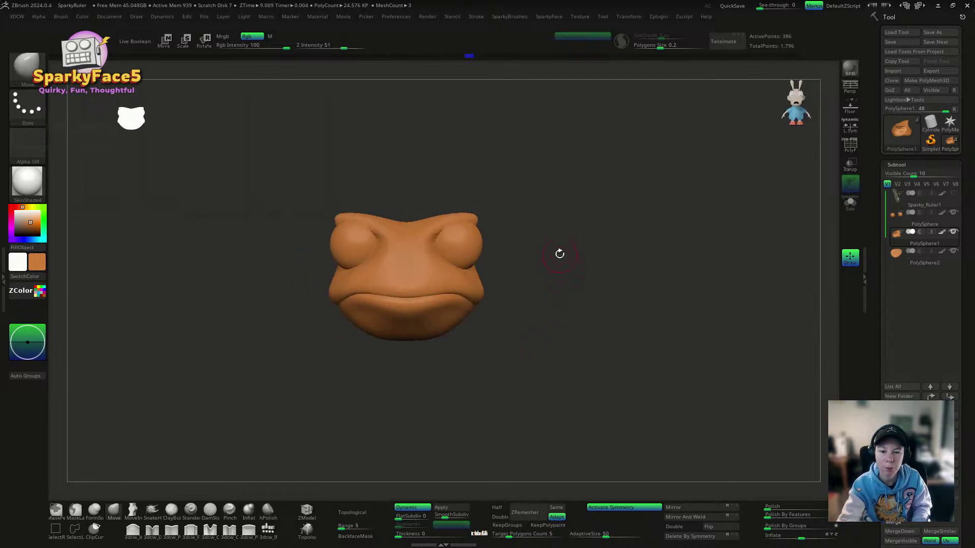
key(s)
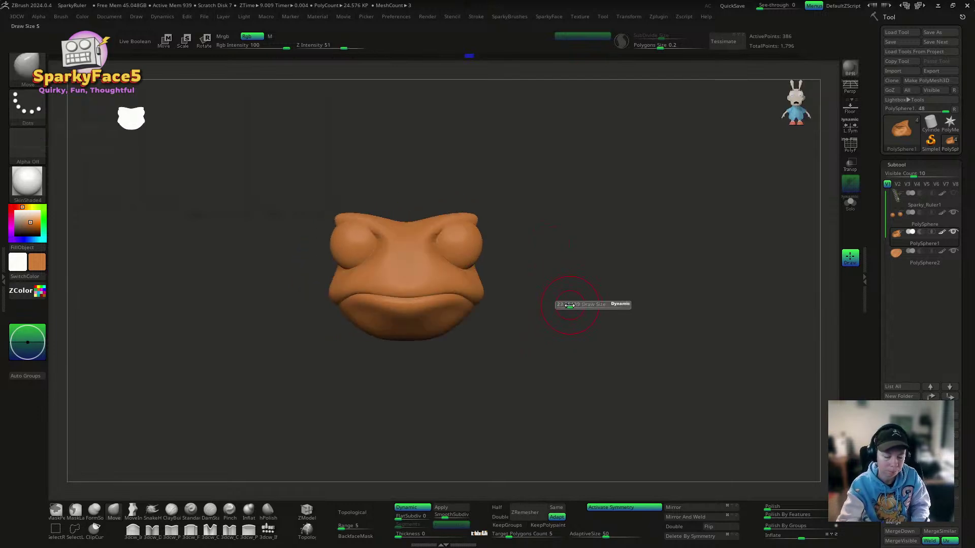
click(569, 306)
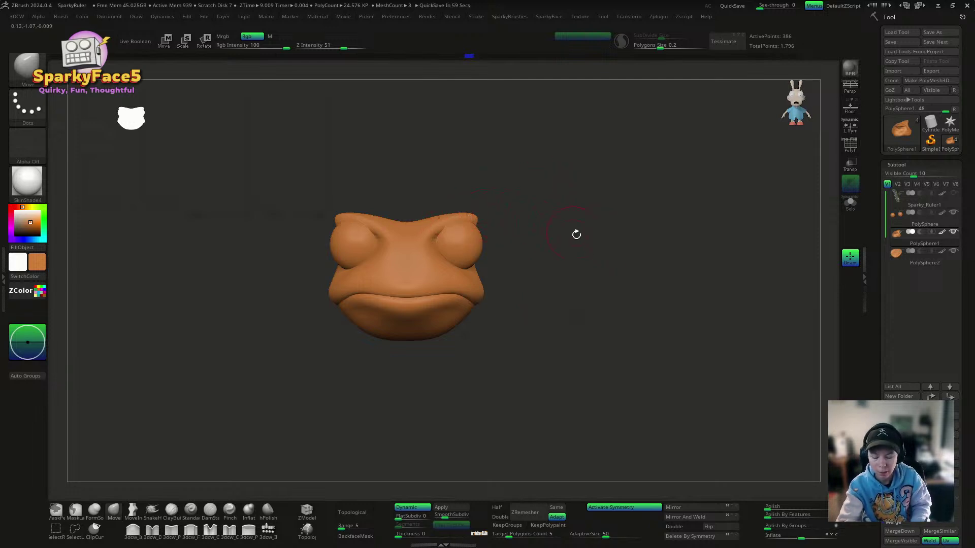
key(s)
drag(577, 268, 583, 266)
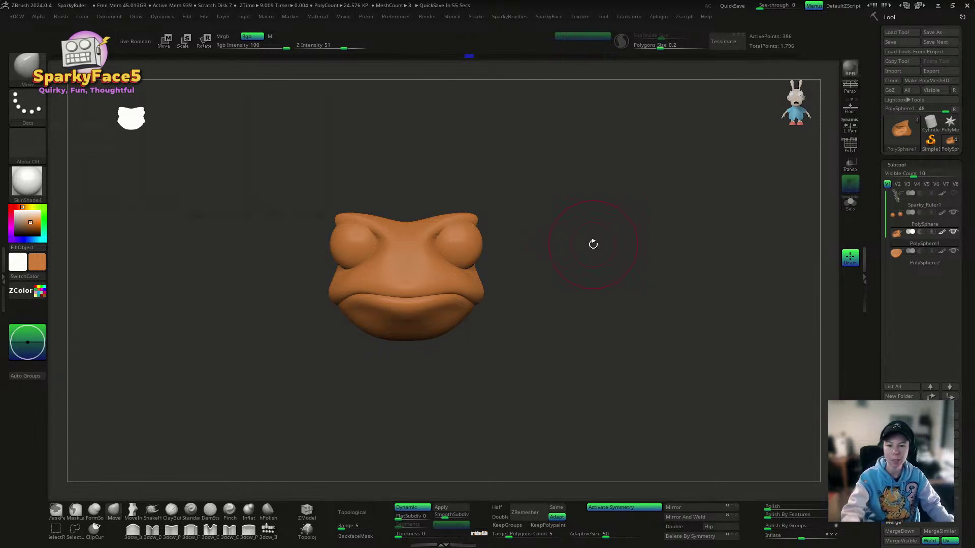
drag(535, 242, 541, 220)
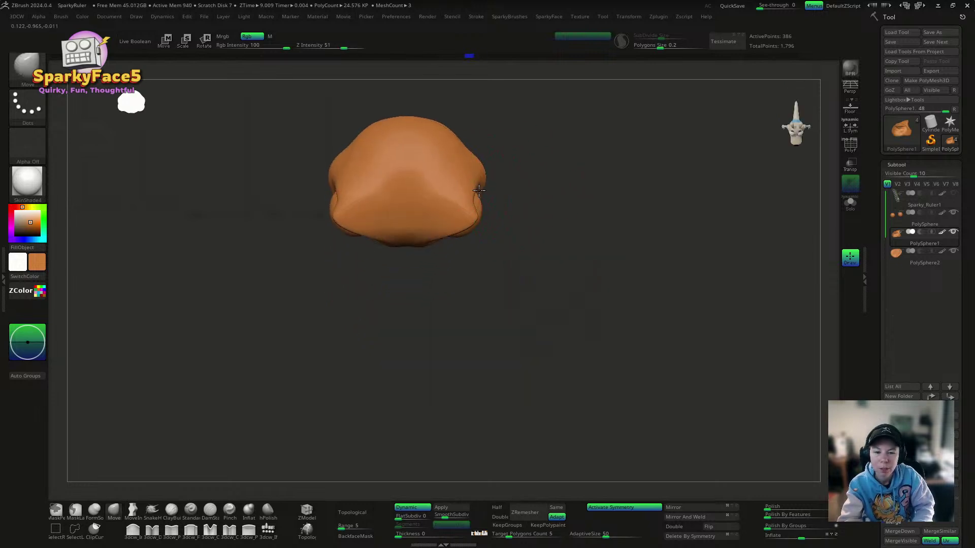
drag(503, 193, 553, 155)
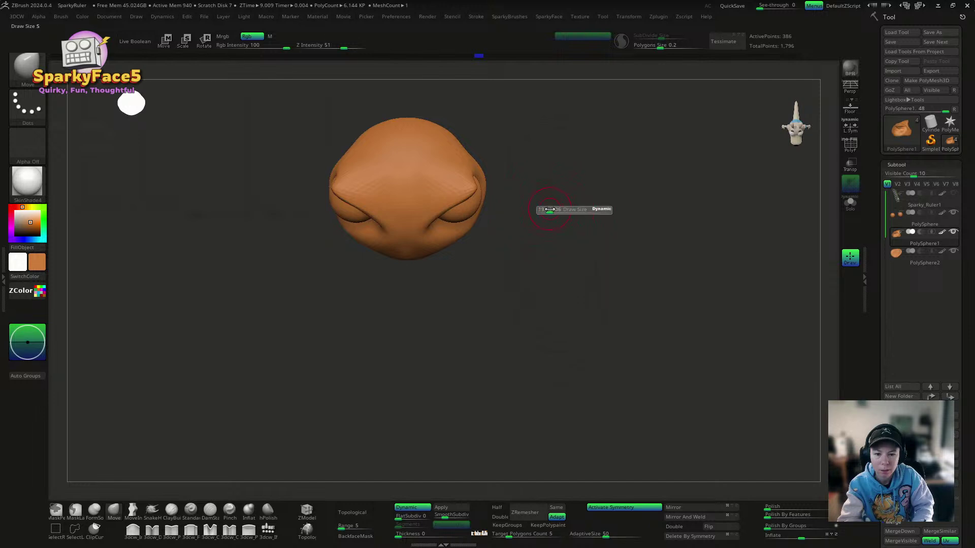
Step: Refine the outer brow edges and the area behind the eyes with the Move brush and light smoothing
drag(559, 209, 566, 217)
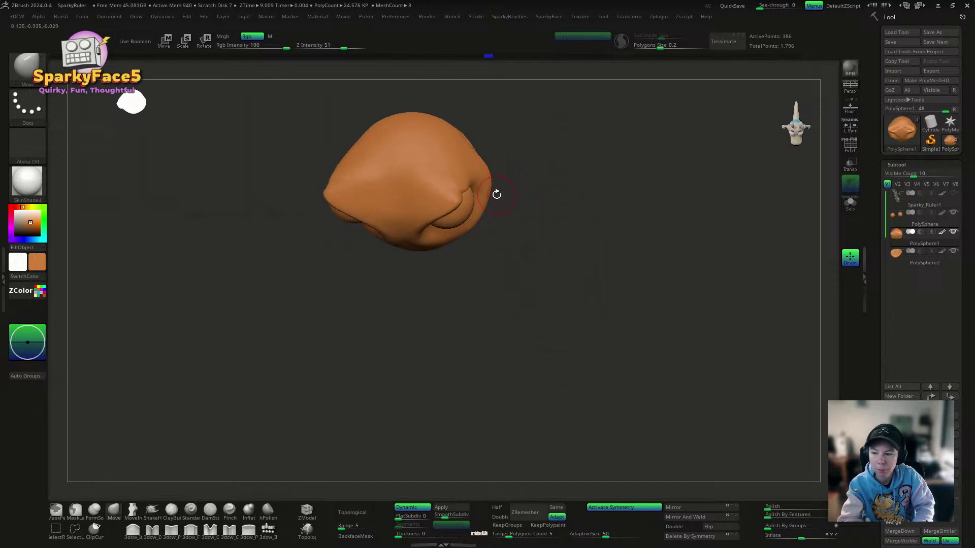
drag(551, 175, 509, 165)
mouse_move(463, 188)
shift+mouse_down()
mouse_move(458, 196)
mouse_move(464, 190)
shift+mouse_up()
mouse_move(528, 203)
mouse_down()
mouse_move(579, 223)
mouse_move(529, 189)
mouse_move(452, 174)
mouse_move(457, 186)
mouse_up()
drag(531, 152, 552, 197)
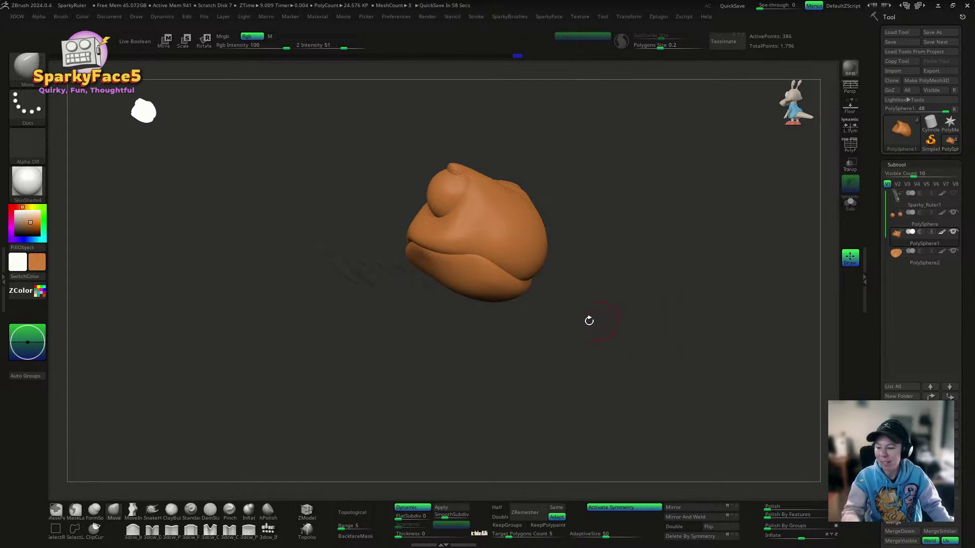
Step: Shape the inner brows into ridges converging in a V between the eyes toward the snout, using a smaller Move brush
mouse_move(598, 309)
mouse_down()
mouse_move(572, 301)
mouse_move(601, 292)
mouse_move(575, 266)
mouse_up()
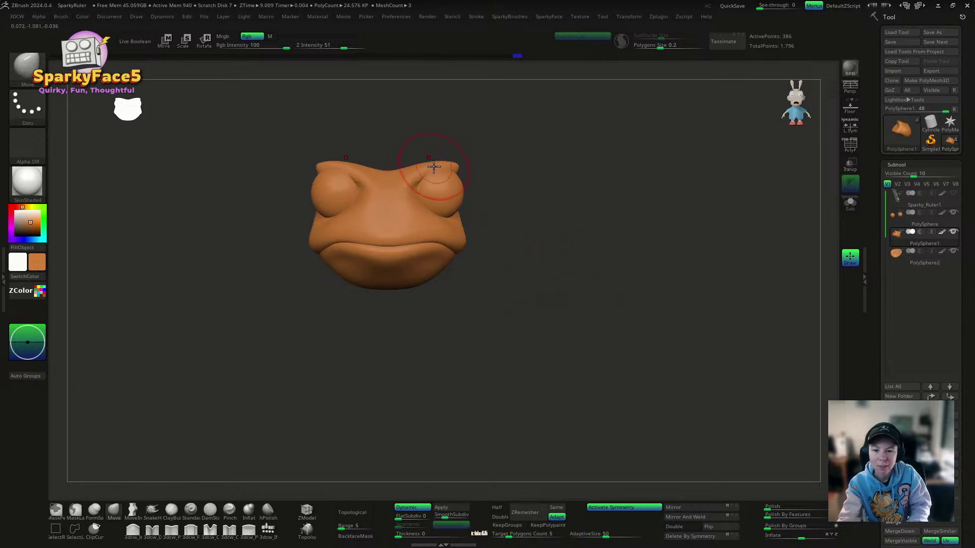
mouse_move(504, 175)
mouse_down()
mouse_move(477, 172)
mouse_move(625, 183)
mouse_up()
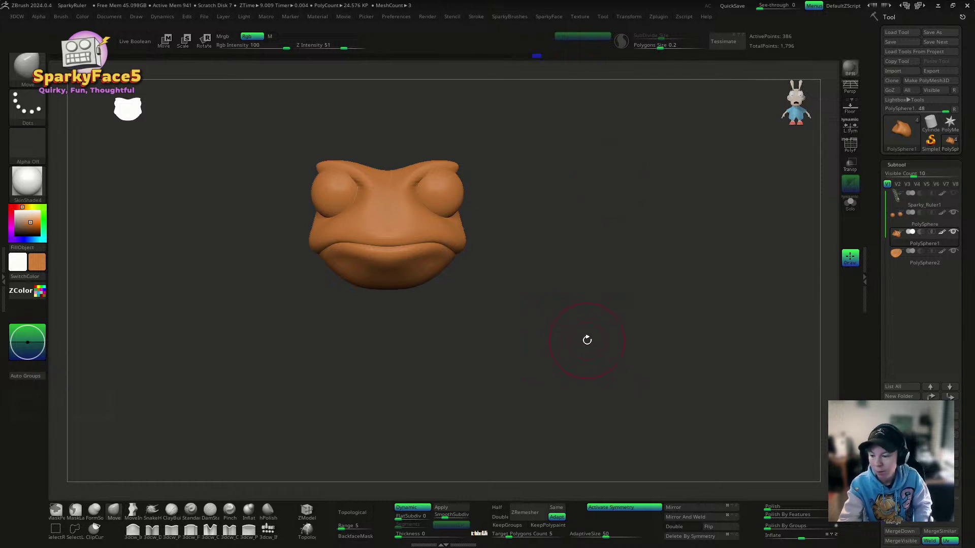
mouse_move(573, 261)
mouse_down()
mouse_move(551, 283)
mouse_move(566, 304)
mouse_move(569, 285)
mouse_up()
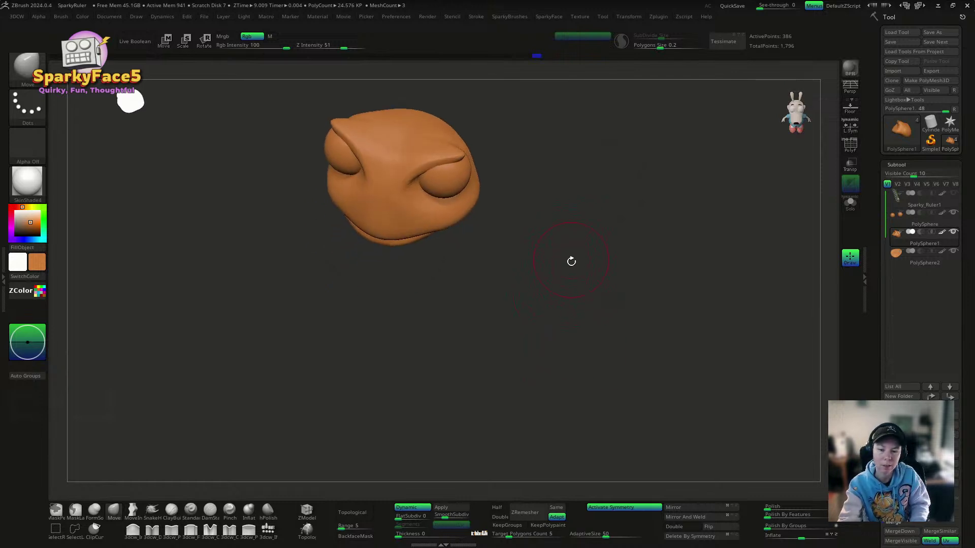
key(s)
mouse_move(592, 238)
mouse_down()
mouse_move(588, 196)
mouse_move(478, 170)
mouse_move(416, 183)
mouse_move(681, 200)
mouse_move(418, 185)
mouse_move(601, 219)
mouse_move(412, 213)
mouse_move(575, 192)
mouse_up()
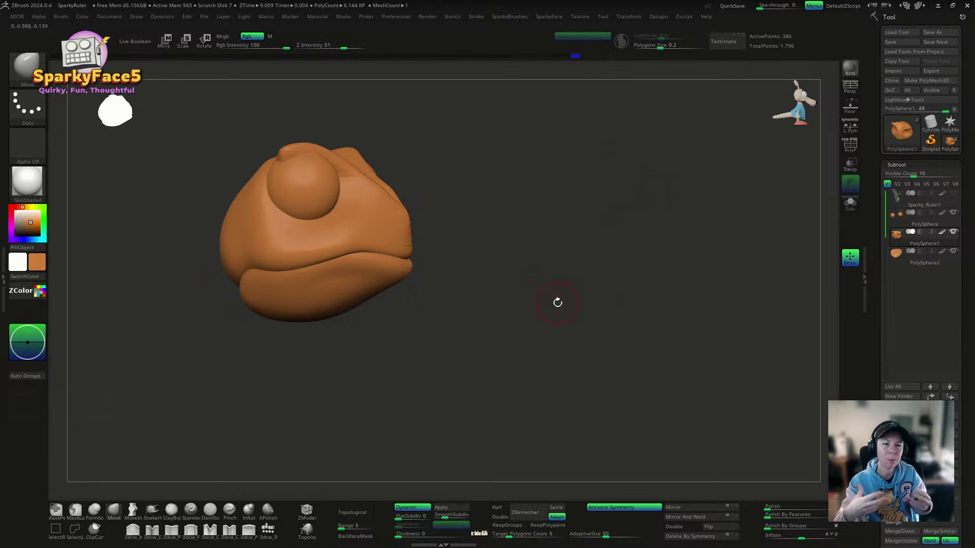
drag(557, 303, 529, 335)
drag(587, 189, 429, 261)
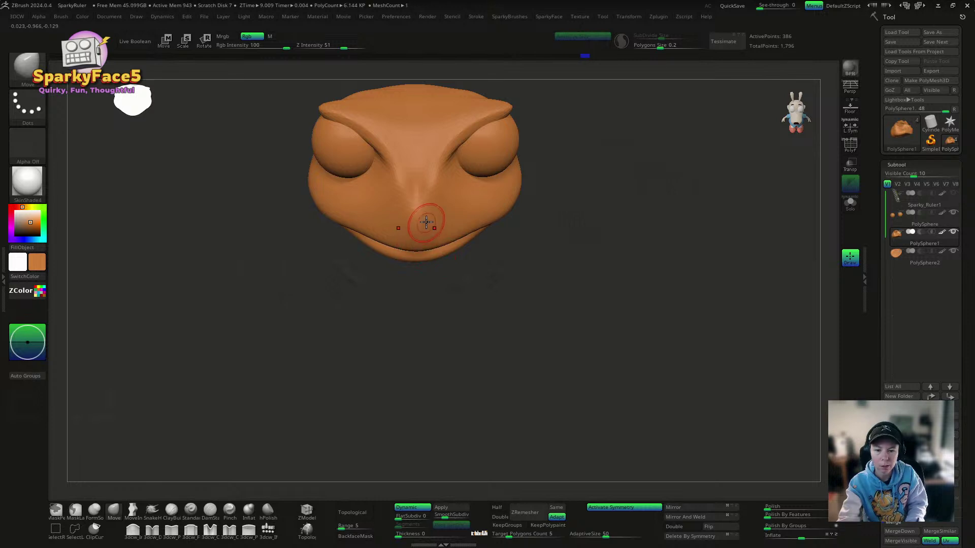
drag(616, 202, 636, 122)
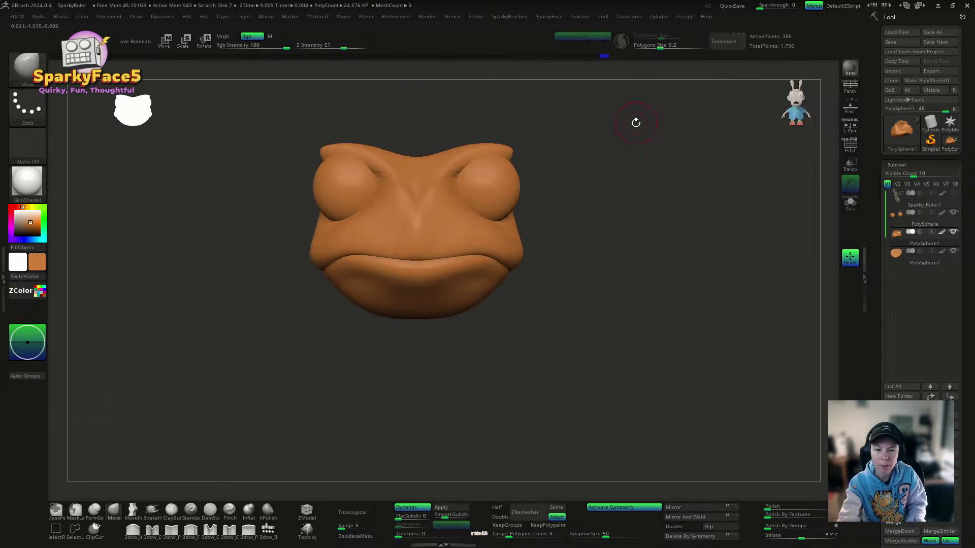
mouse_move(591, 233)
mouse_down()
mouse_move(578, 230)
mouse_move(586, 219)
mouse_up()
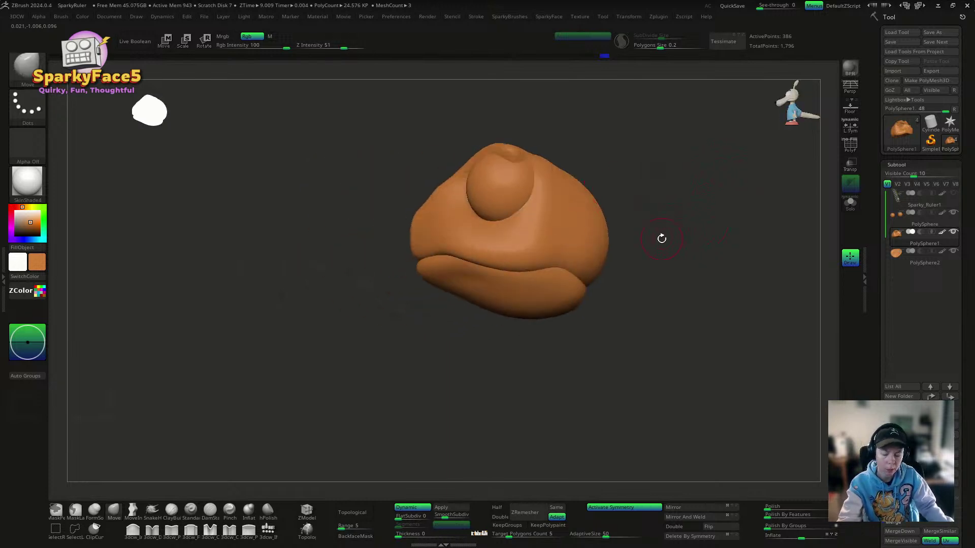
Step: Enlarge the Move brush and push the back of the head form inward in side view
key(s)
drag(661, 241, 668, 243)
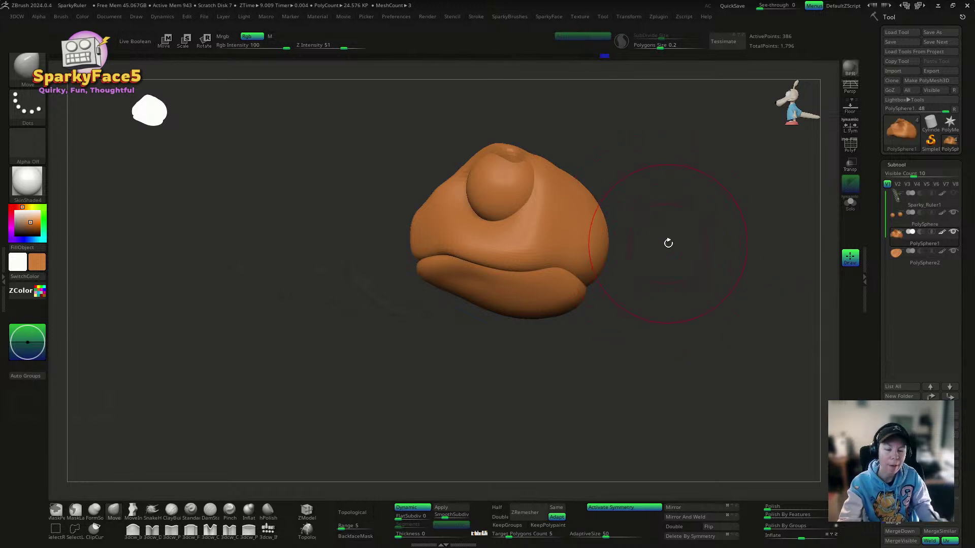
drag(602, 253, 579, 199)
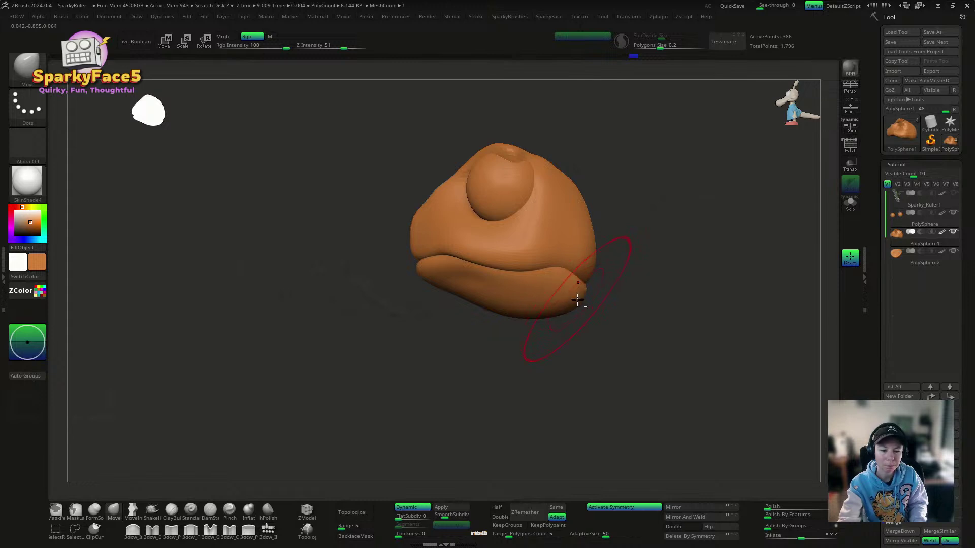
drag(570, 305, 565, 305)
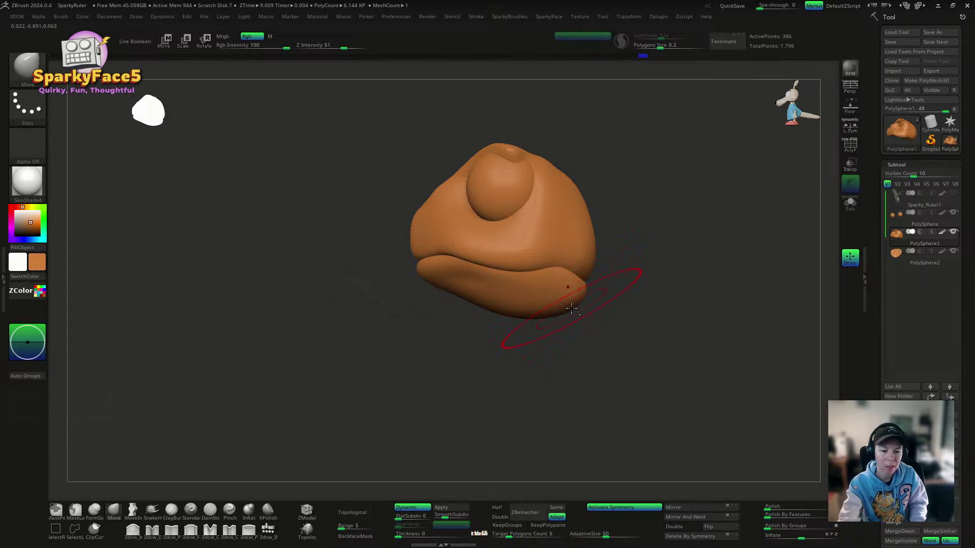
Step: Select the lower jaw and reshape its back and sides with the Move brush so it fits beneath the head form
alt+click(571, 308)
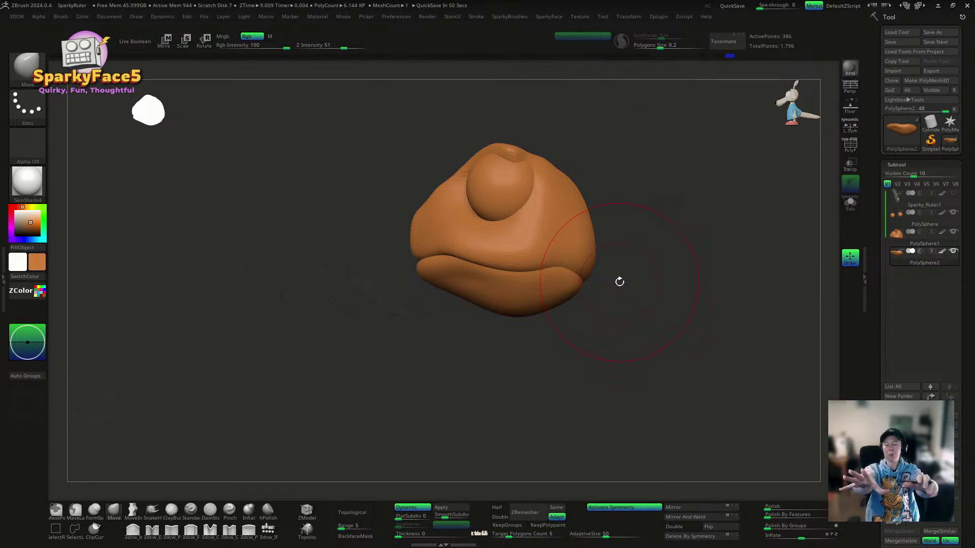
shift+drag(629, 352, 581, 281)
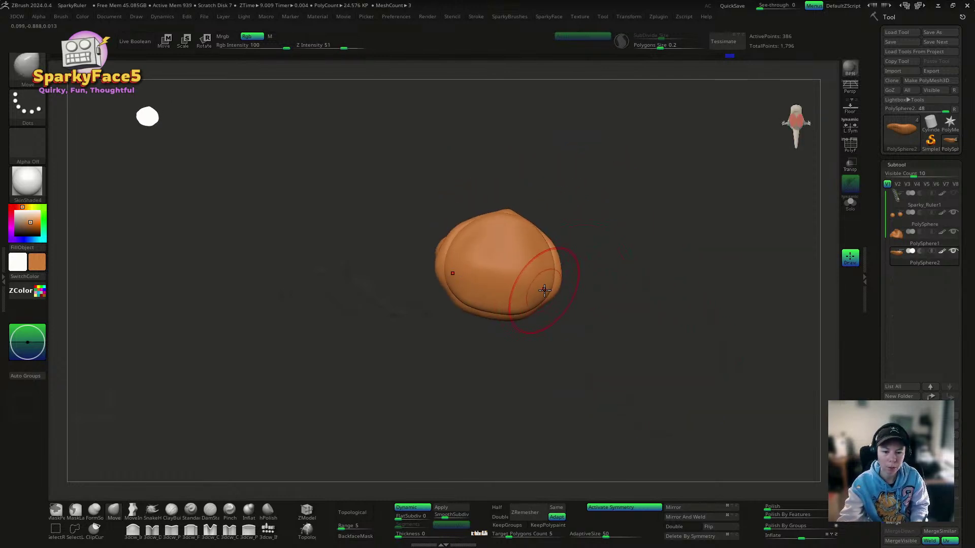
right_drag(527, 306, 525, 325)
drag(524, 325, 513, 311)
mouse_move(514, 311)
right_down()
mouse_move(570, 322)
mouse_move(563, 315)
right_up()
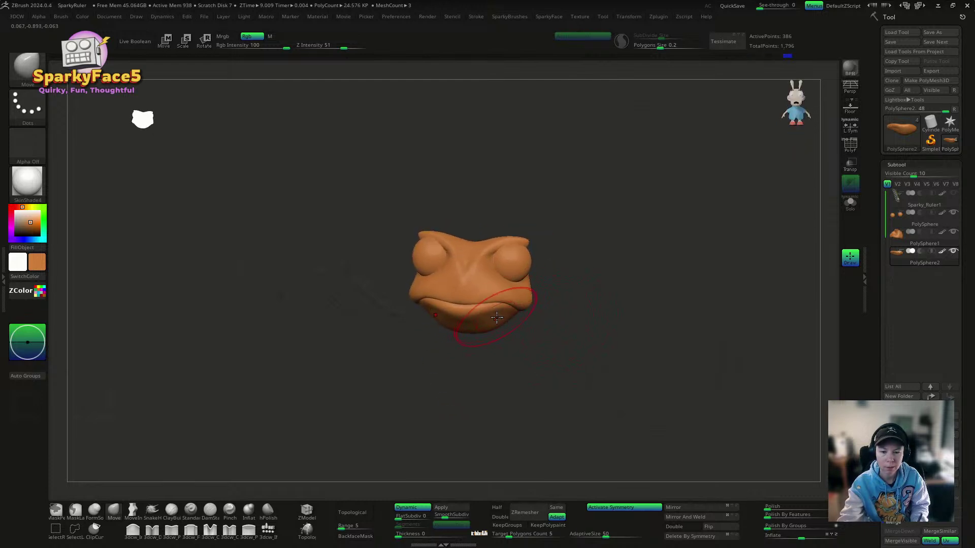
right_drag(497, 317, 595, 303)
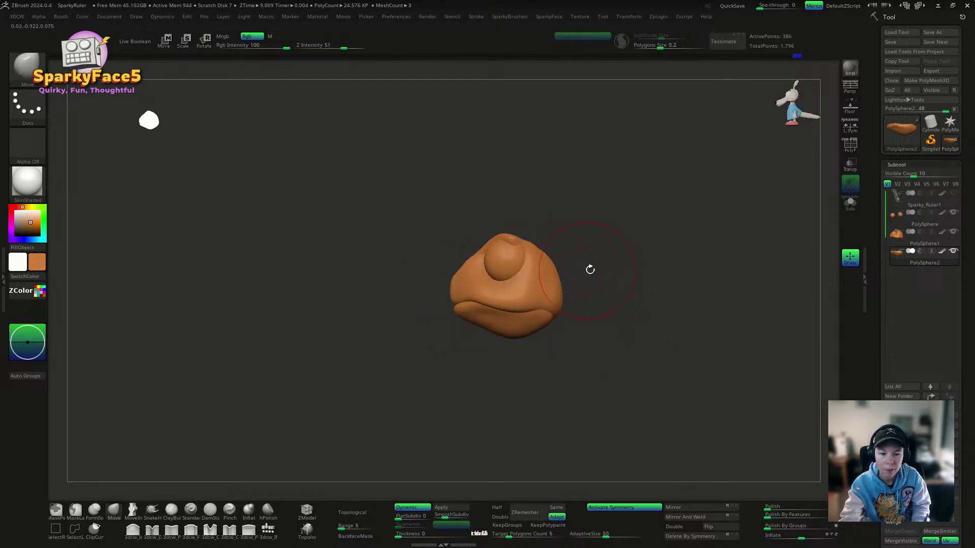
right_drag(590, 270, 518, 266)
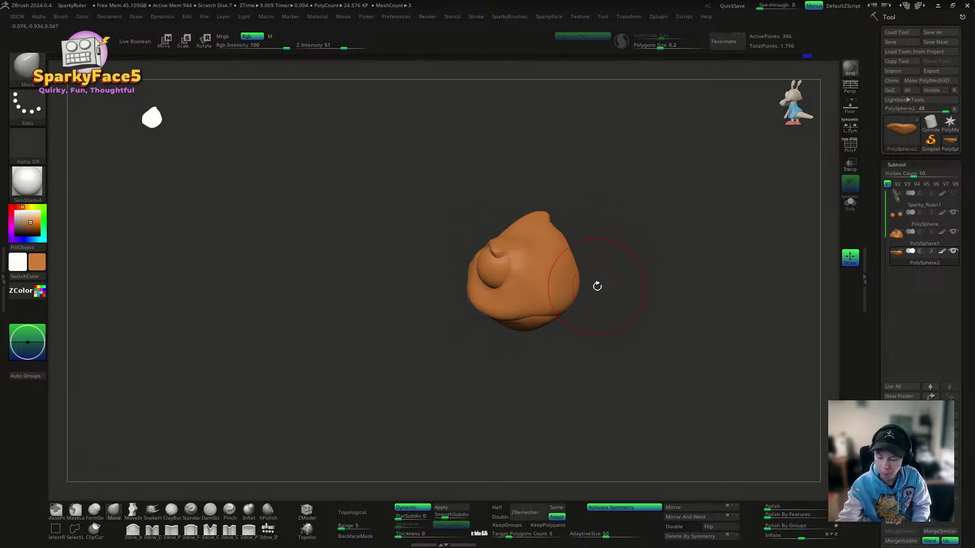
mouse_move(597, 287)
ctrl+right_down()
mouse_move(603, 274)
mouse_move(559, 268)
mouse_move(578, 284)
ctrl+right_up()
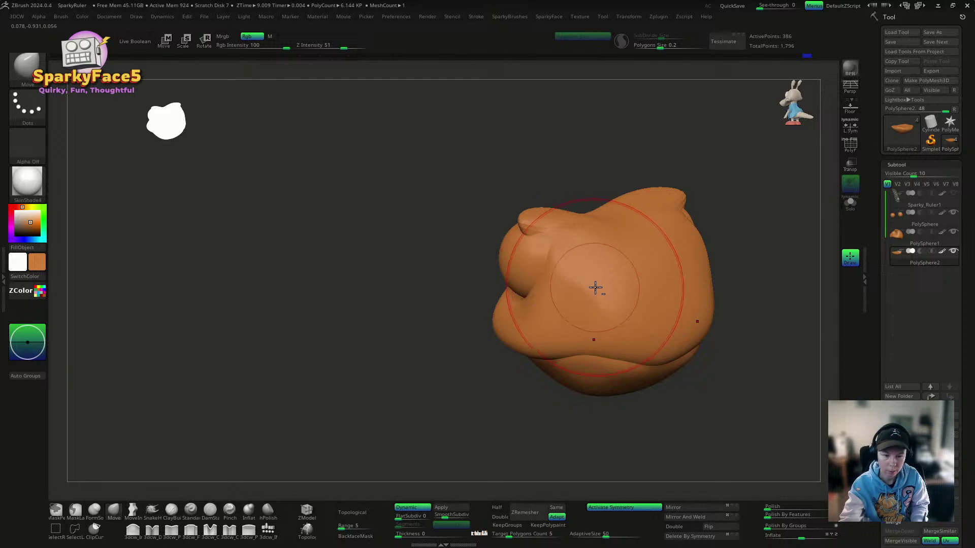
Step: Isolate the head form, check its wireframe, and adjust the area beside the eye socket with a resized Move brush
alt+click(603, 283)
key(alt+s)
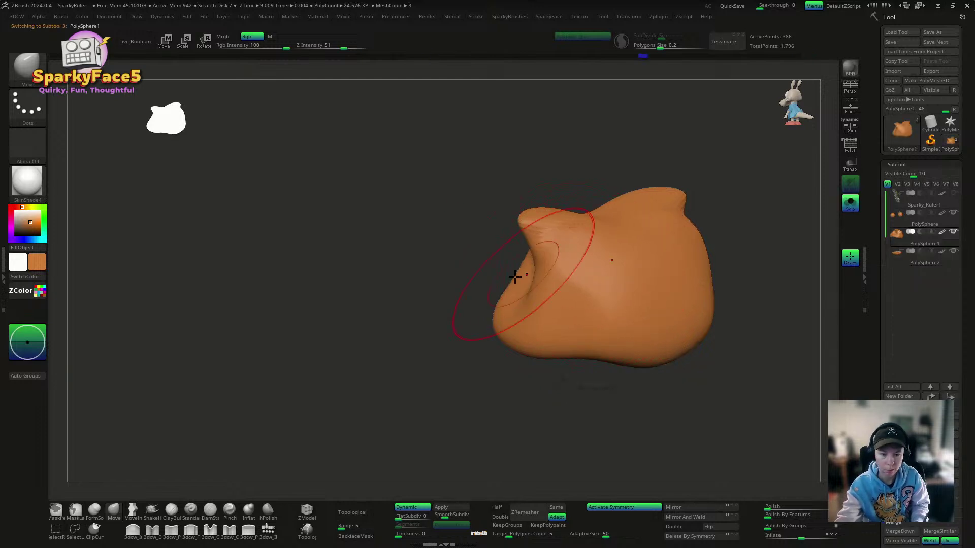
key(s)
drag(443, 296, 436, 297)
right_drag(459, 283, 488, 277)
key(shift+f)
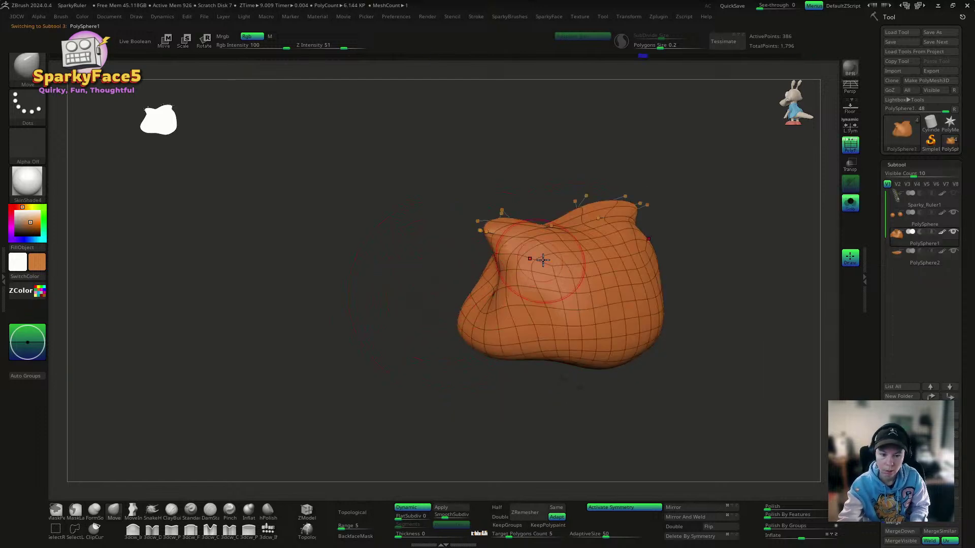
key(shift+f)
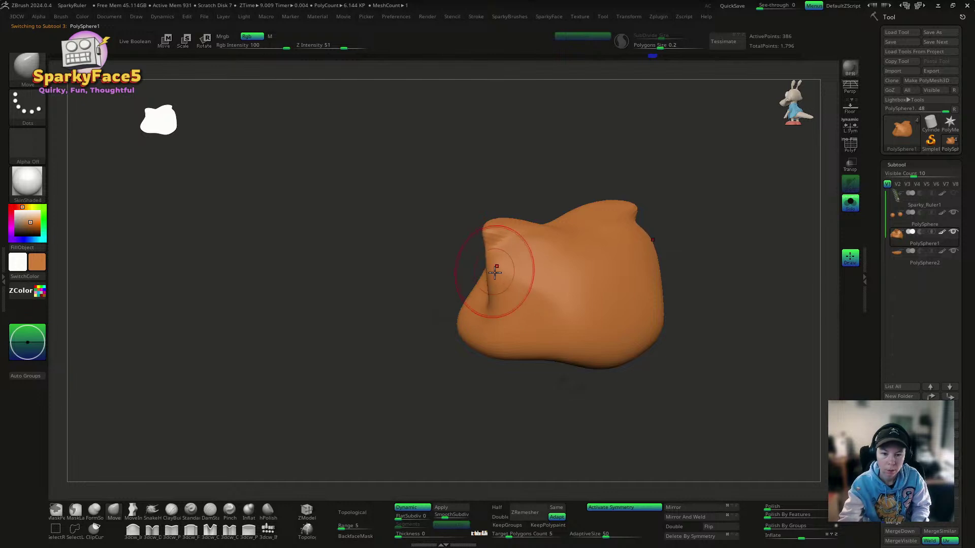
Step: Refine the outer brow corners and the sides of the isolated head form behind the eye sockets with the Move brush
right_drag(431, 259, 531, 248)
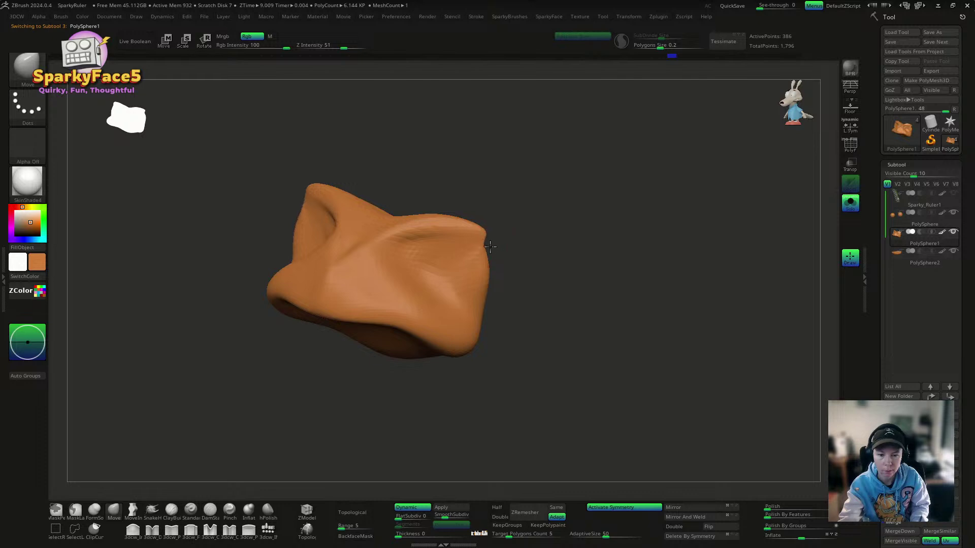
drag(486, 244, 661, 223)
key(ctrl+z)
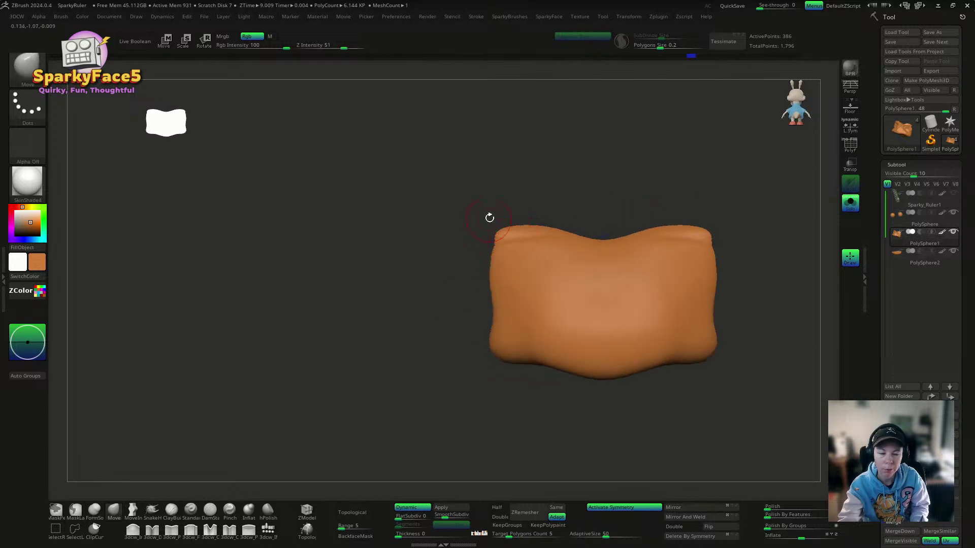
mouse_move(490, 218)
mouse_down()
mouse_move(511, 235)
mouse_move(599, 204)
mouse_move(623, 293)
mouse_move(601, 287)
mouse_up()
key(s)
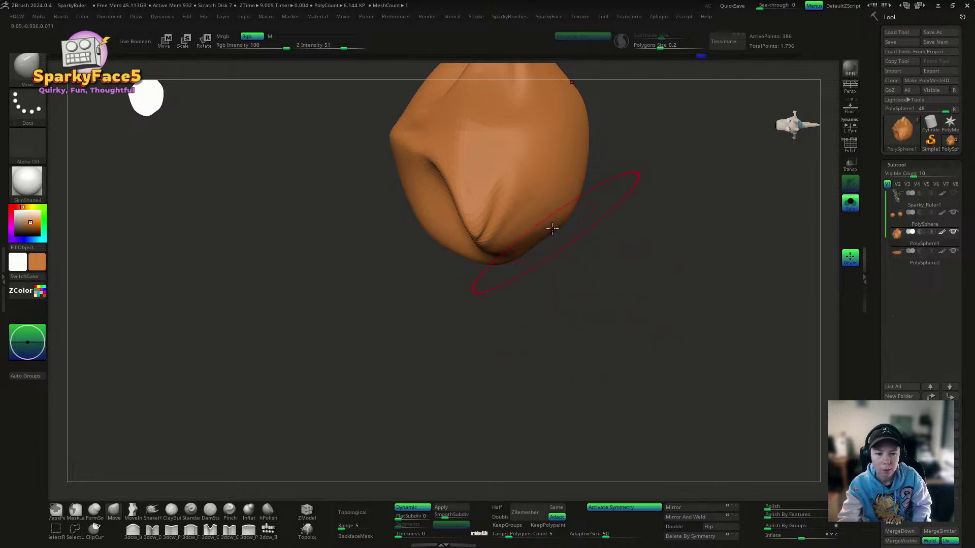
key(s)
drag(516, 211, 511, 210)
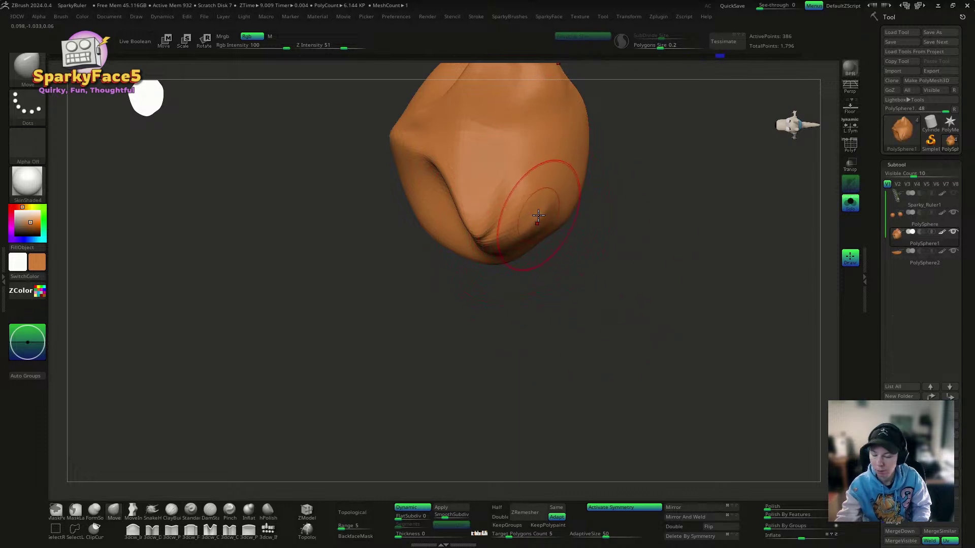
mouse_move(584, 223)
mouse_down()
mouse_move(624, 255)
mouse_move(613, 229)
mouse_move(523, 259)
mouse_move(521, 239)
mouse_move(537, 279)
mouse_move(570, 261)
mouse_move(657, 253)
mouse_up()
drag(587, 229, 576, 224)
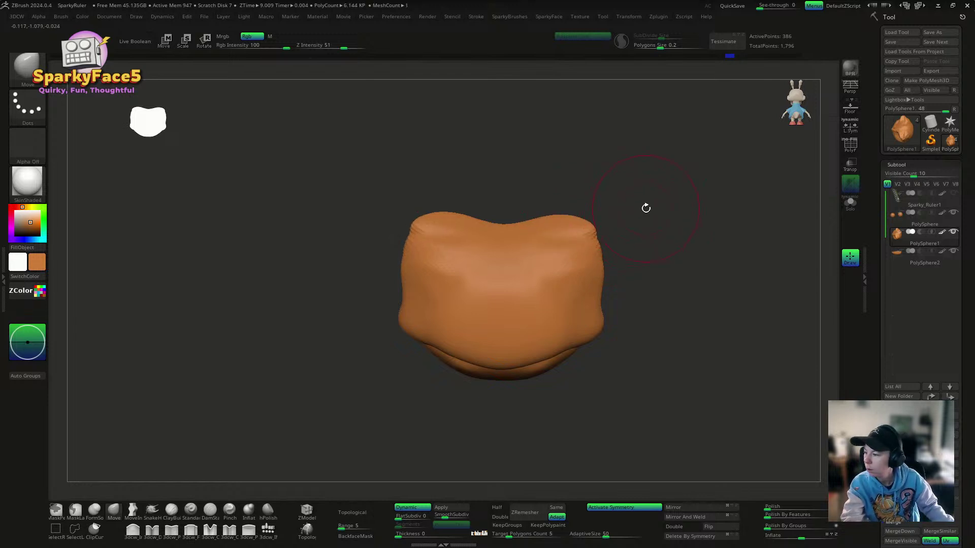
Step: Pull the back edge of the head form slightly outward in top view
shift+drag(762, 278, 751, 374)
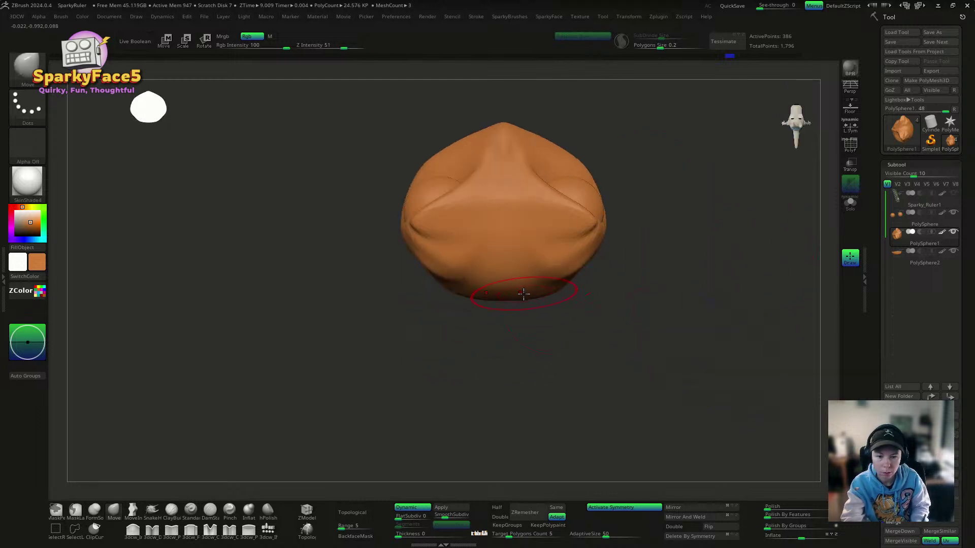
drag(532, 291, 533, 302)
mouse_move(568, 330)
mouse_down()
mouse_move(549, 296)
mouse_move(594, 350)
mouse_move(606, 264)
mouse_move(635, 244)
mouse_move(629, 271)
mouse_move(599, 274)
mouse_move(642, 251)
mouse_move(579, 243)
mouse_up()
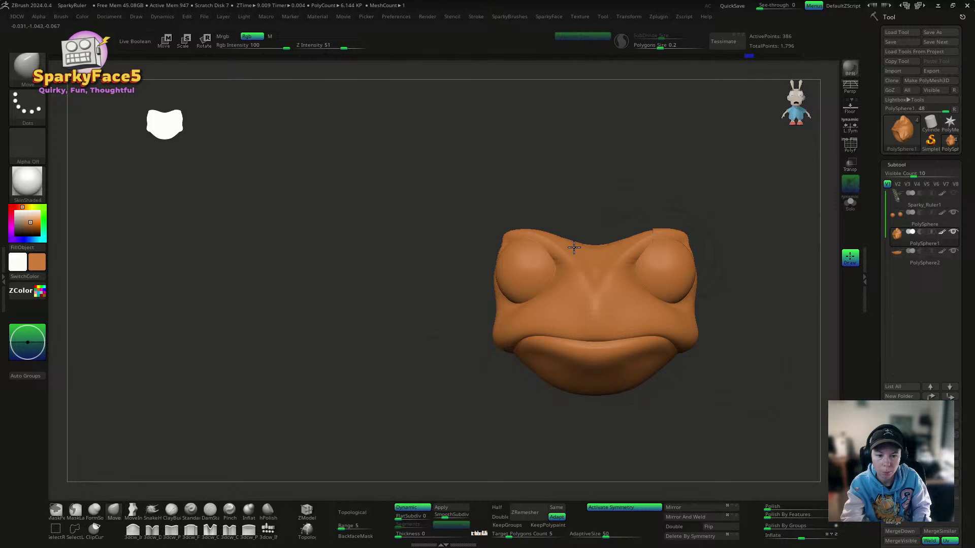
Step: Try remeshing the head form with ZRemesher at double the polygon count and smoothing it, and undo the attempt
click(500, 517)
click(525, 513)
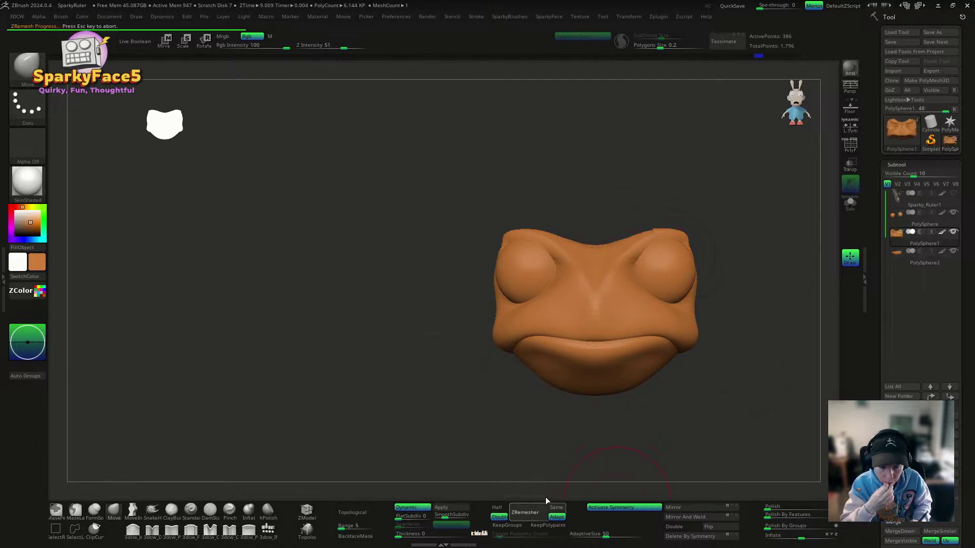
mouse_move(695, 258)
shift+mouse_down()
mouse_move(649, 252)
mouse_move(679, 235)
mouse_move(666, 241)
shift+mouse_up()
drag(754, 246, 693, 241)
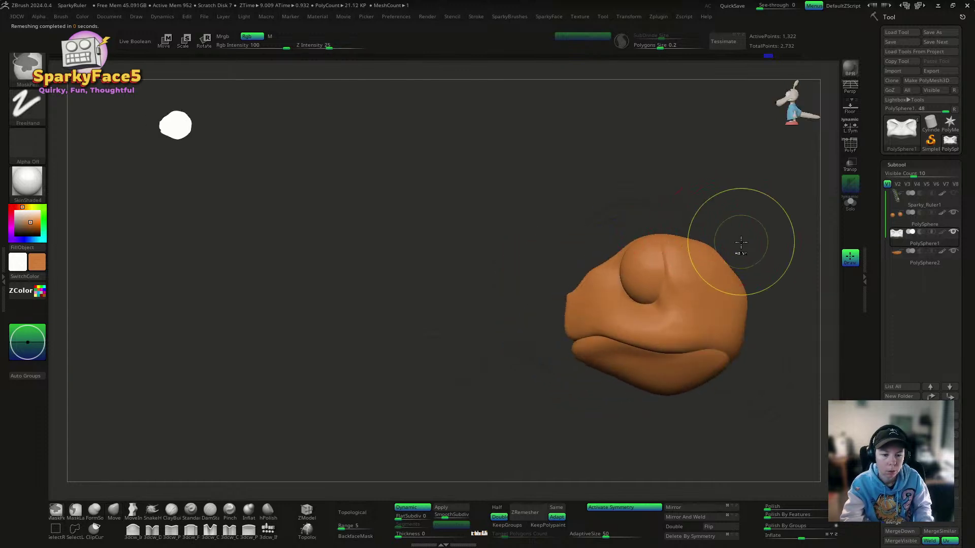
key(ctrl+z)
key(ctrl+z)
drag(477, 348, 528, 374)
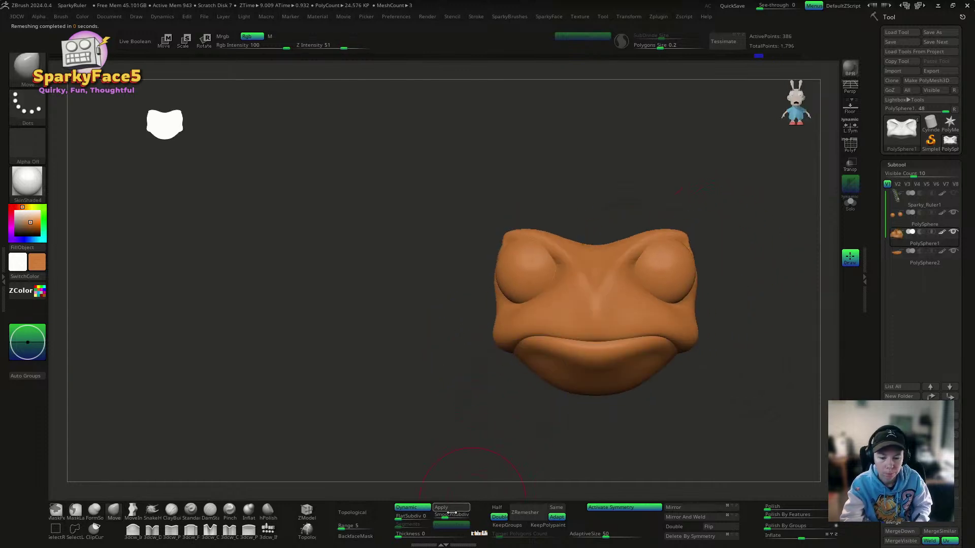
Step: Set the dynamic smooth subdivision to 0, divide the head mesh once to subdivision level 2, and restore the smooth subdivision
drag(440, 517, 446, 517)
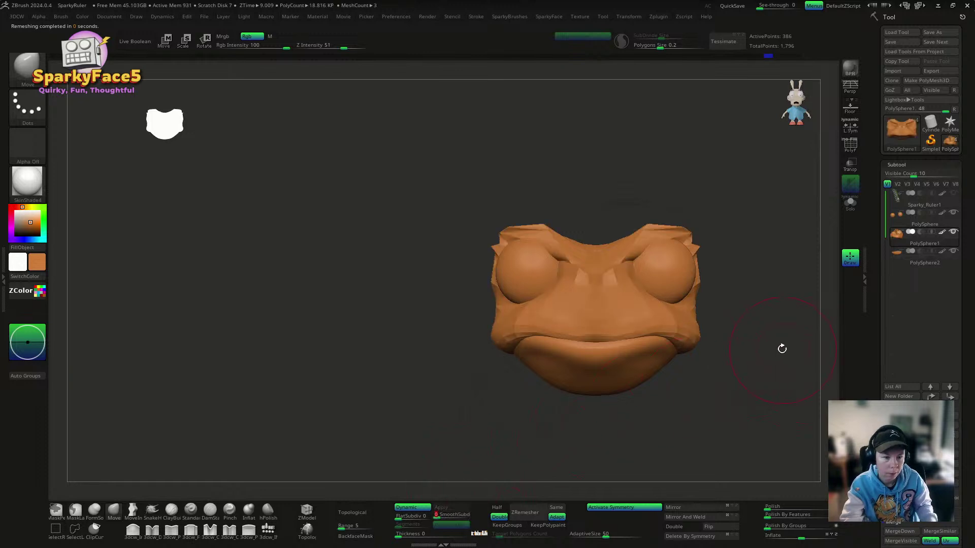
drag(782, 349, 812, 356)
scroll(904, 305, down, 5)
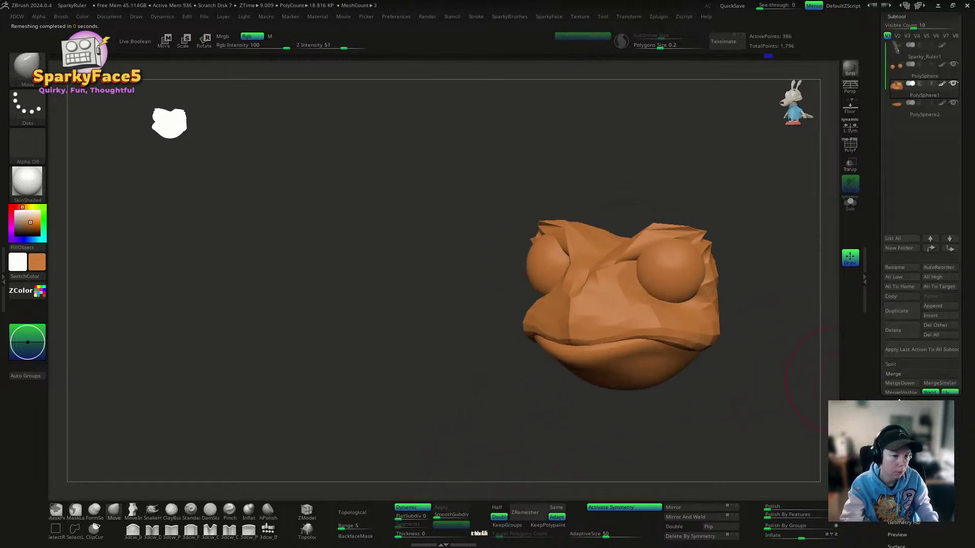
scroll(928, 86, down, 5)
click(903, 72)
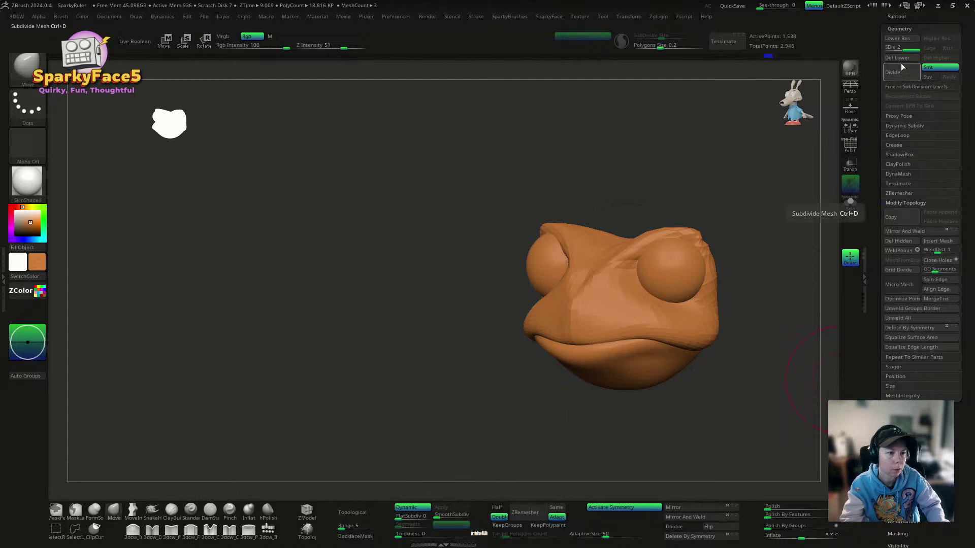
mouse_move(775, 176)
mouse_down()
mouse_move(736, 235)
mouse_move(745, 239)
mouse_up()
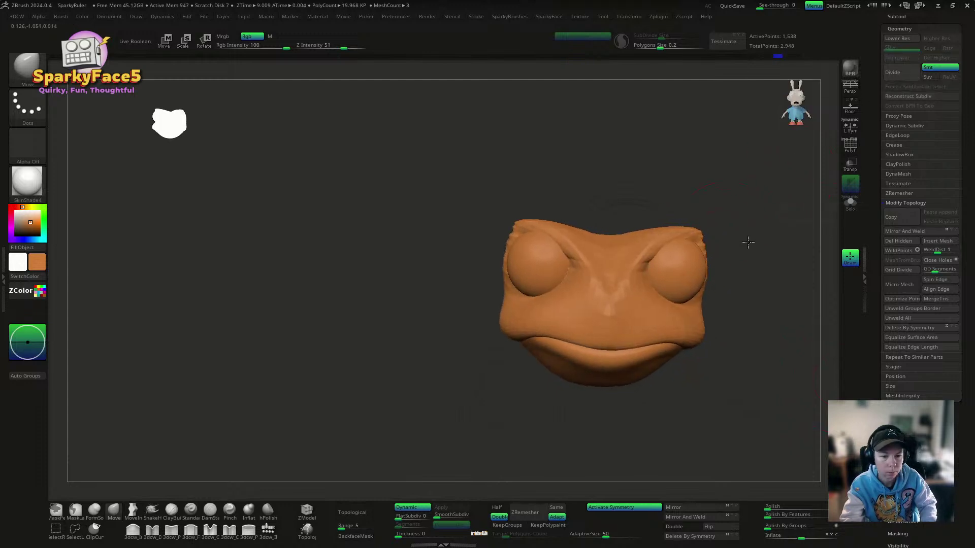
click(445, 518)
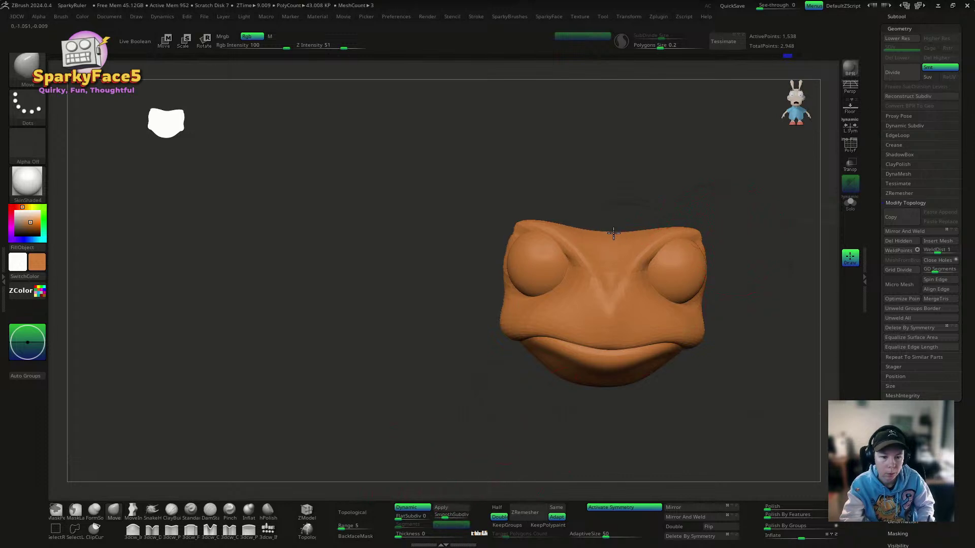
Step: Refine the outer brow corners and the surface behind the eyes on the subdivided head with the Move brush
drag(688, 218, 704, 240)
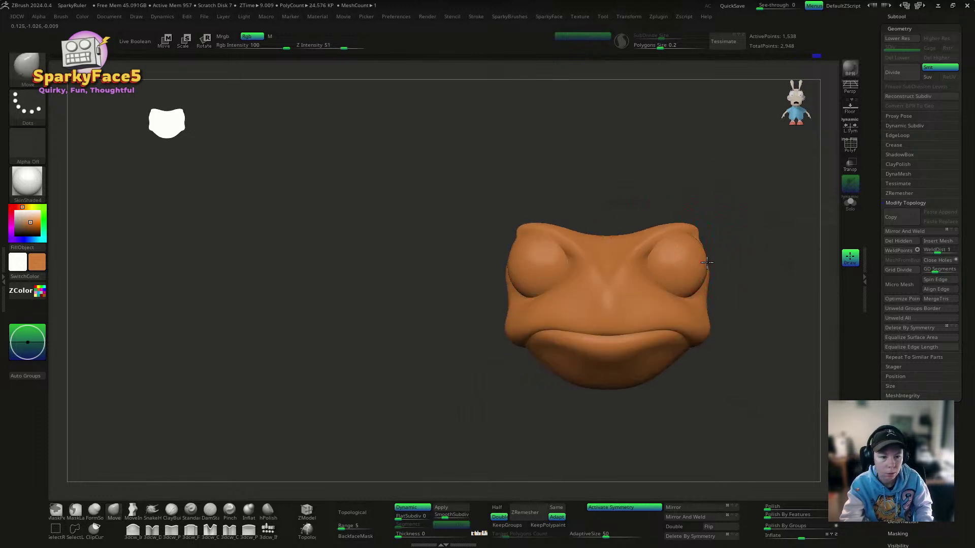
drag(705, 287, 624, 282)
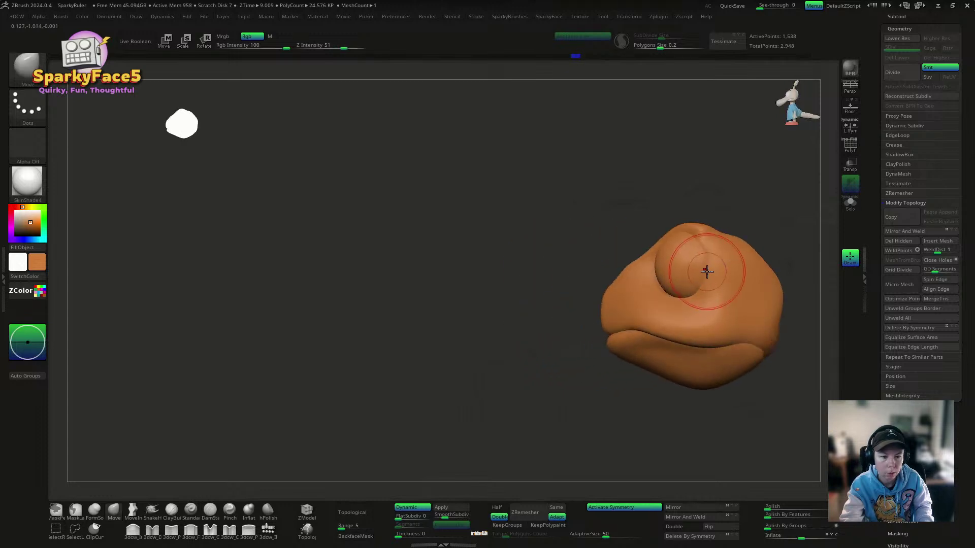
drag(747, 213, 688, 263)
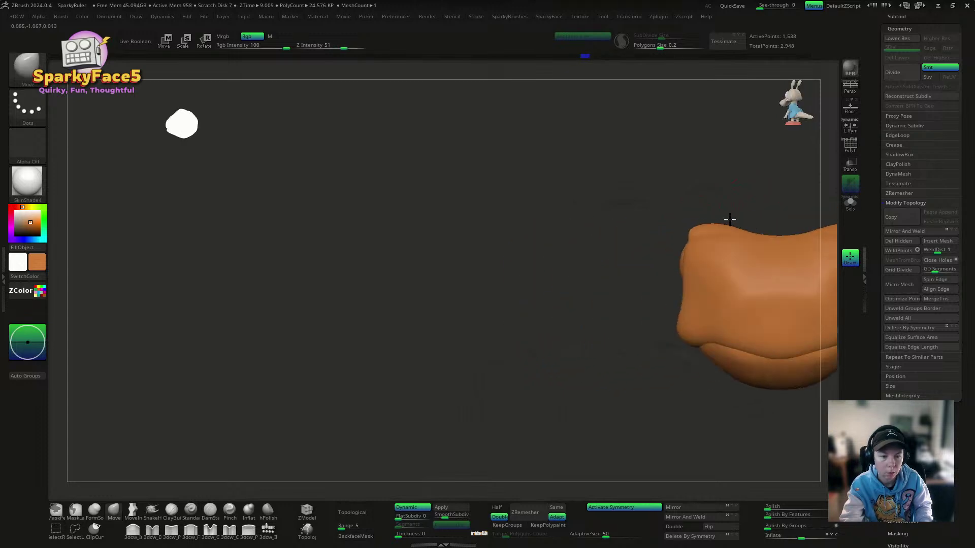
alt+right_drag(696, 243, 635, 249)
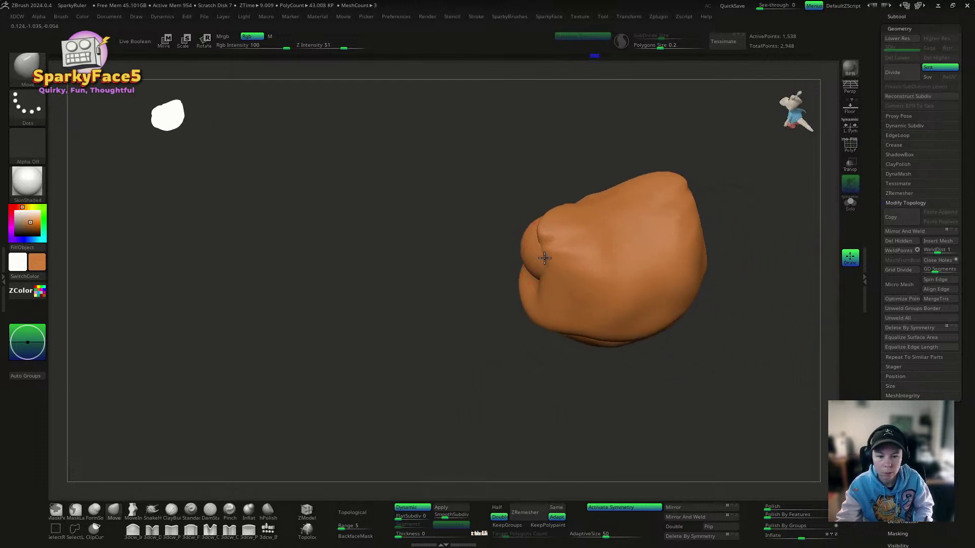
mouse_move(547, 265)
right_down()
mouse_move(559, 292)
mouse_move(584, 279)
mouse_move(536, 246)
right_up()
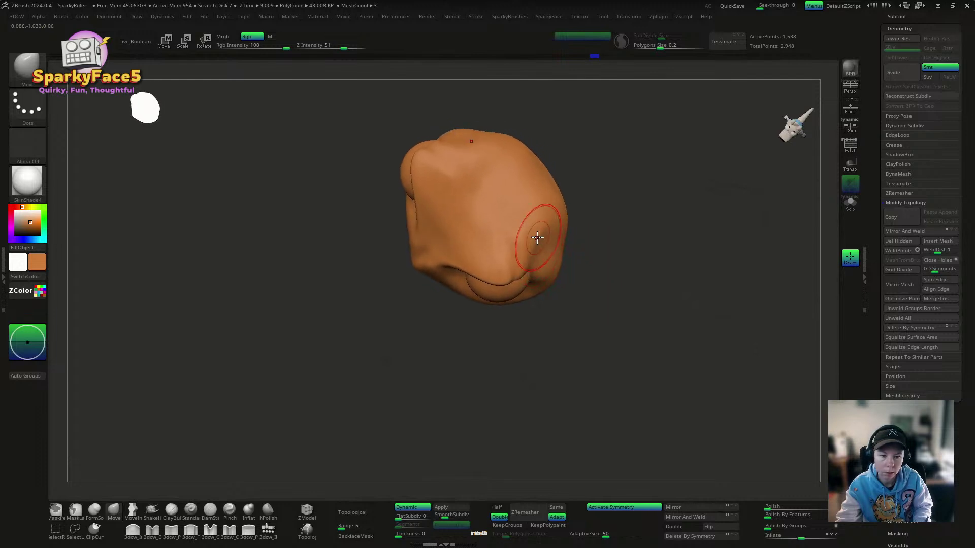
mouse_move(540, 198)
right_down()
mouse_move(549, 186)
mouse_move(535, 206)
mouse_move(543, 204)
mouse_move(526, 193)
mouse_move(489, 208)
mouse_move(581, 233)
mouse_move(594, 219)
mouse_move(562, 220)
mouse_move(595, 227)
mouse_move(632, 272)
mouse_move(642, 196)
mouse_move(606, 212)
right_up()
key(shift)
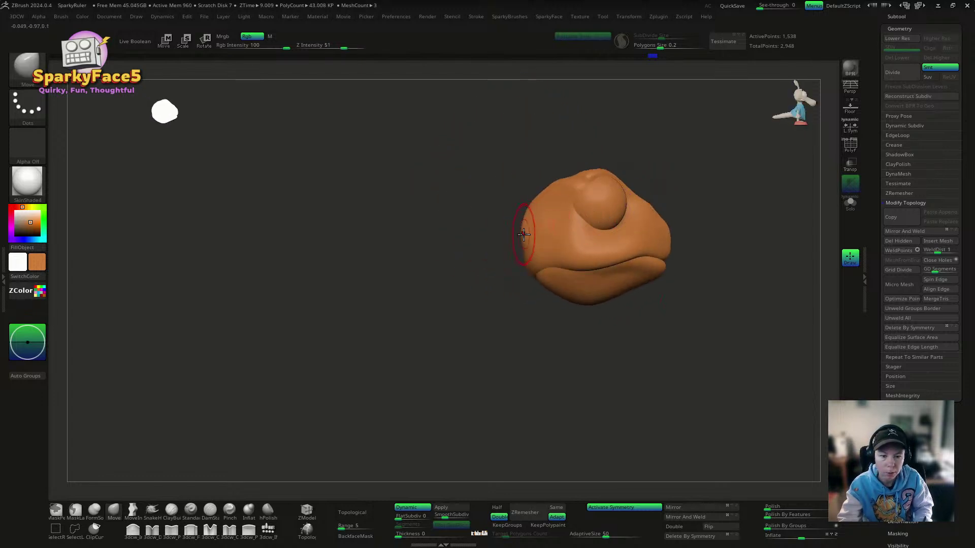
Step: Reshape the back edge of the head from above with a resized Move brush and check the form from the front
mouse_move(518, 303)
right_down()
mouse_move(550, 342)
mouse_move(581, 312)
mouse_move(583, 212)
mouse_move(627, 283)
mouse_move(616, 259)
mouse_move(599, 259)
mouse_move(609, 298)
mouse_move(599, 337)
mouse_move(577, 322)
mouse_move(570, 290)
mouse_move(499, 196)
right_up()
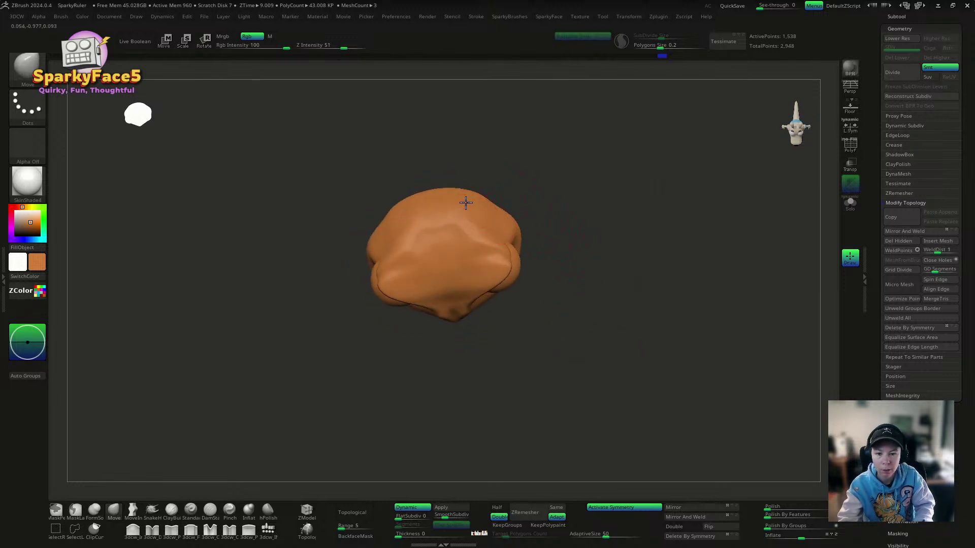
key(s)
mouse_move(558, 199)
mouse_down()
mouse_move(572, 226)
mouse_move(586, 176)
mouse_up()
mouse_move(594, 229)
mouse_down()
mouse_move(594, 152)
mouse_move(578, 227)
mouse_move(537, 236)
mouse_move(528, 257)
mouse_move(510, 265)
mouse_move(535, 268)
mouse_move(528, 290)
mouse_move(553, 265)
mouse_up()
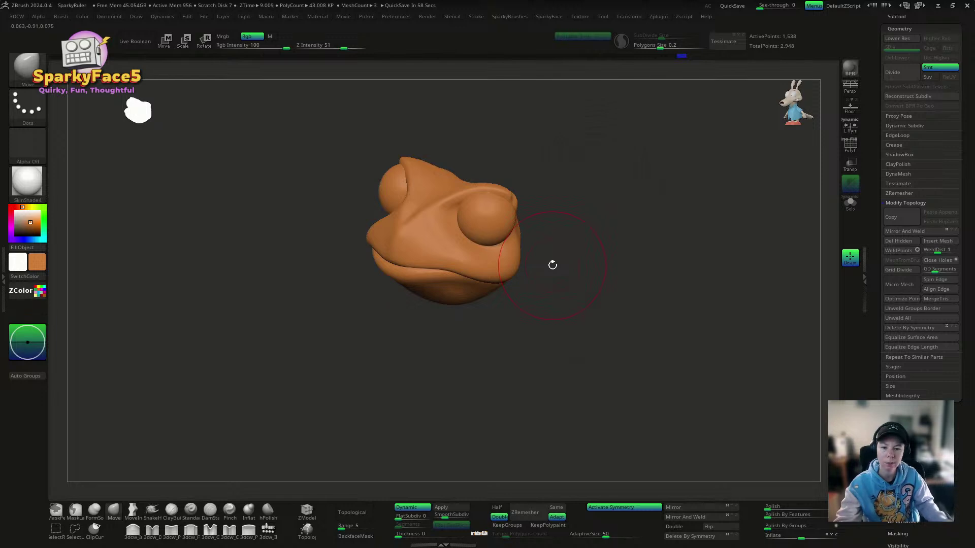
drag(553, 265, 587, 223)
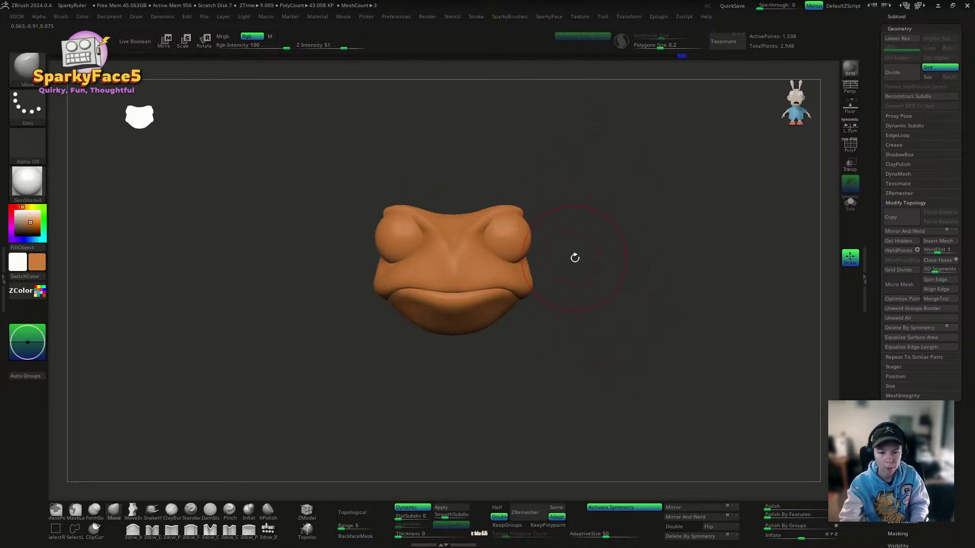
drag(575, 258, 602, 280)
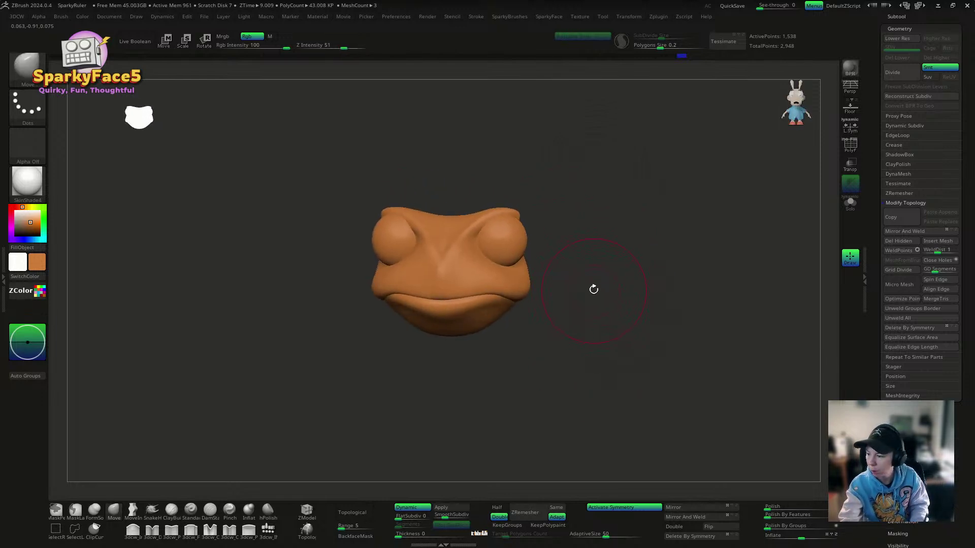
key(s)
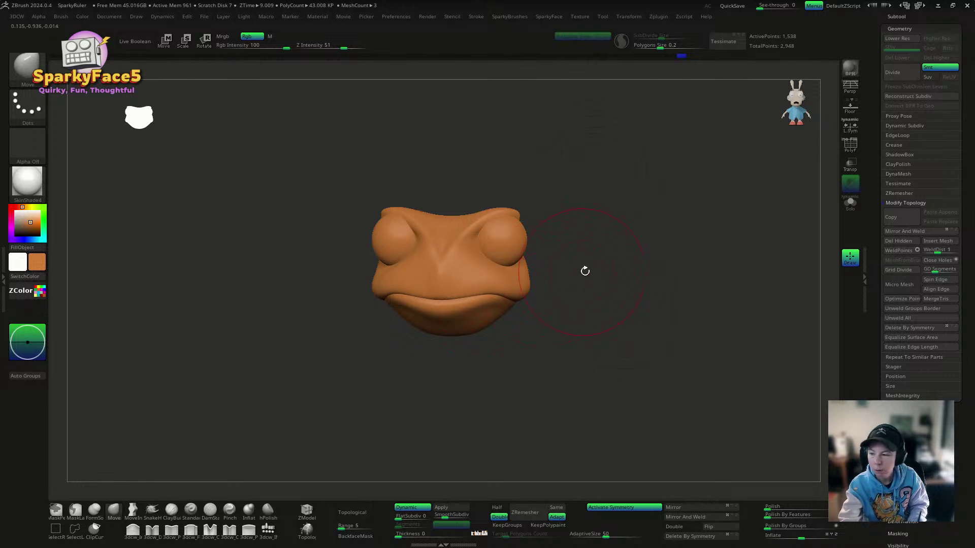
Step: Resize the Move brush, adjust the back of the toad's head, and check the head from several angles
key(s)
drag(578, 268, 587, 269)
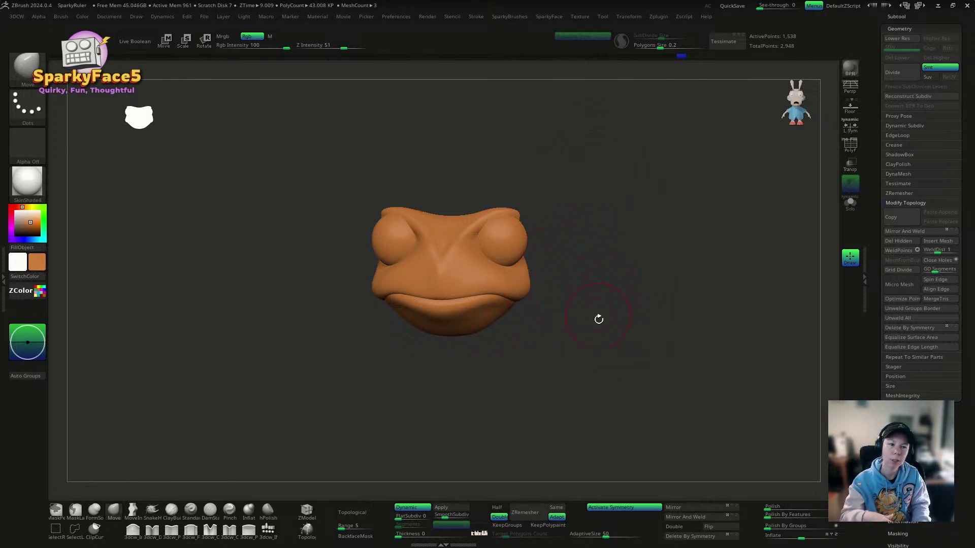
drag(602, 364, 576, 361)
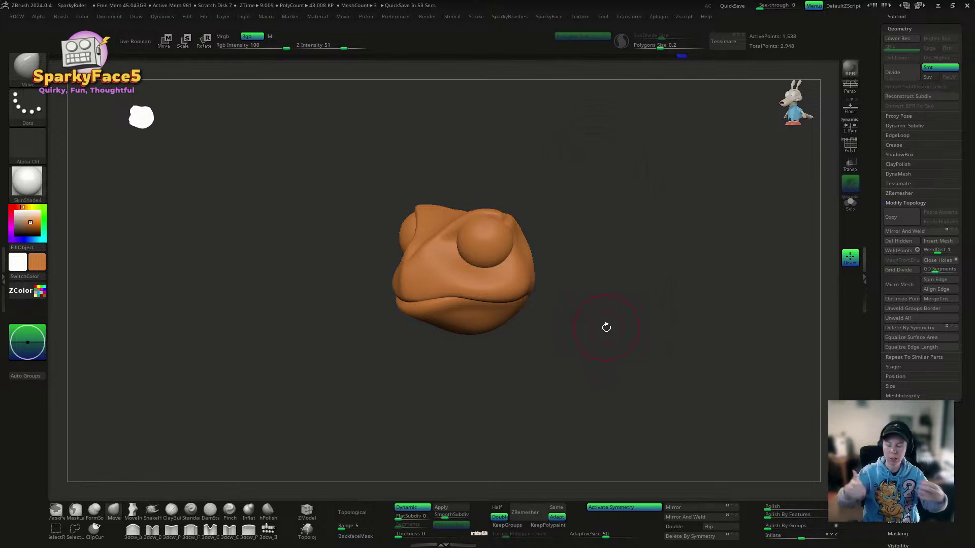
mouse_move(606, 328)
mouse_down()
mouse_move(599, 331)
mouse_move(589, 290)
mouse_move(599, 268)
mouse_move(666, 250)
mouse_move(679, 220)
mouse_move(670, 275)
mouse_up()
key(s)
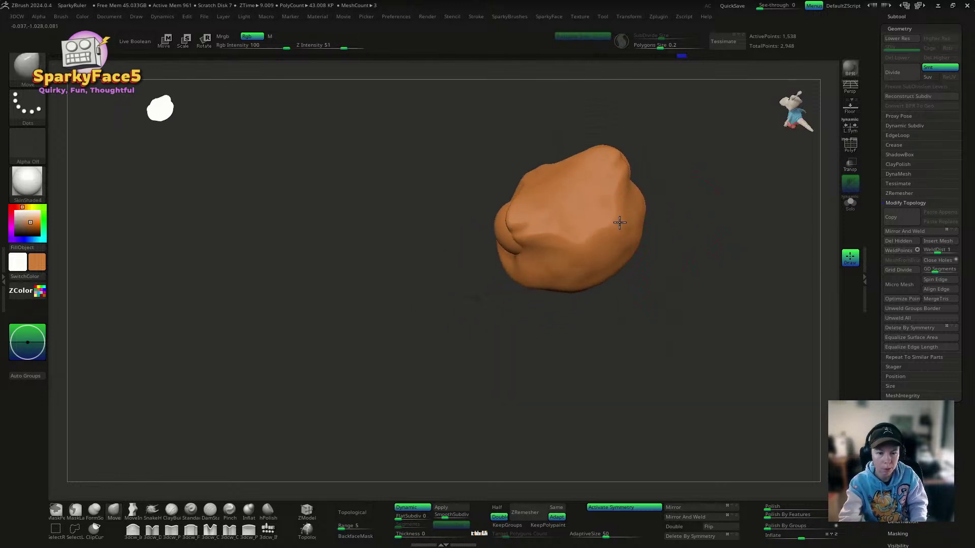
mouse_move(650, 213)
mouse_down()
mouse_move(702, 207)
mouse_move(672, 211)
mouse_up()
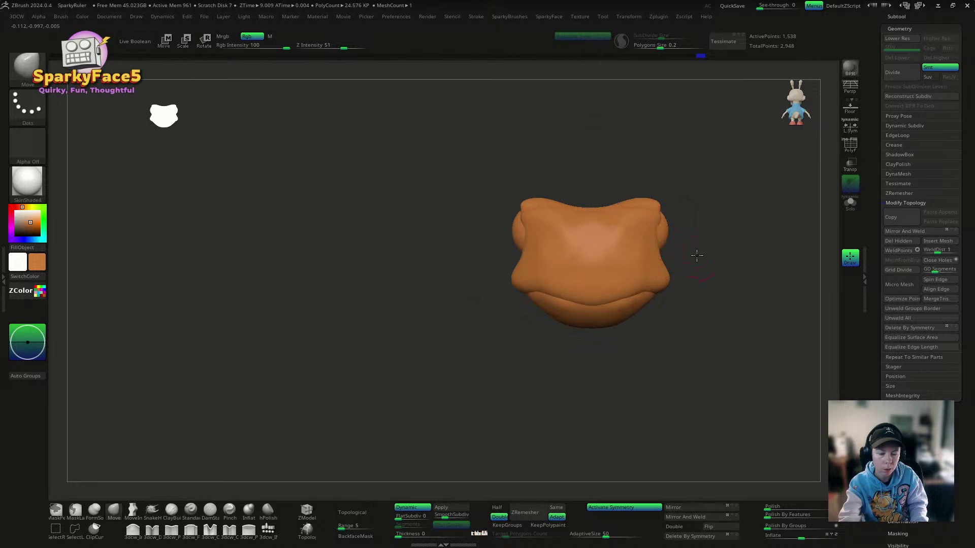
right_drag(697, 250, 698, 211)
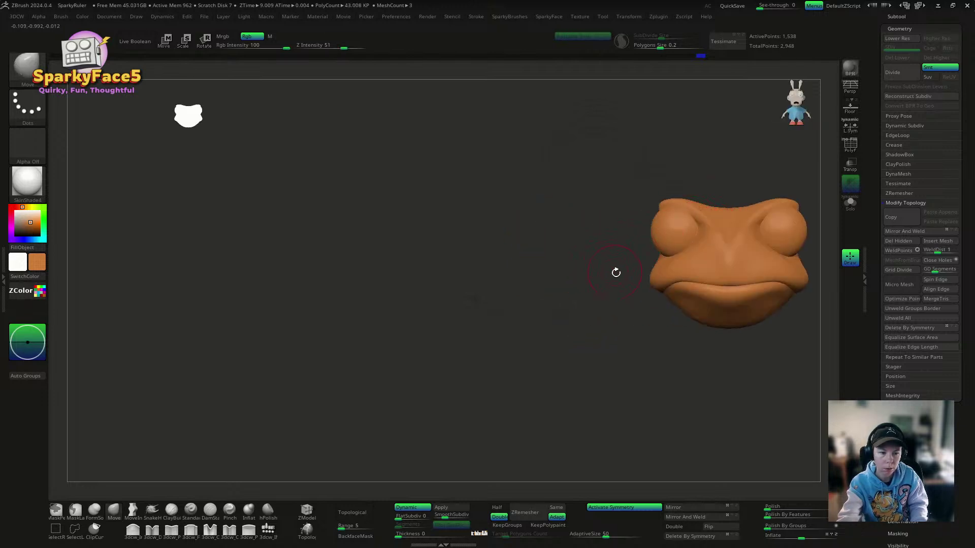
mouse_move(616, 272)
right_down()
mouse_move(625, 307)
mouse_move(616, 248)
mouse_move(605, 328)
mouse_move(614, 327)
mouse_move(587, 318)
right_up()
Step: Lower the Smooth brush's Z Intensity to 47 for softening the back of the head, and switch to the DamStandard brush
key(shift)
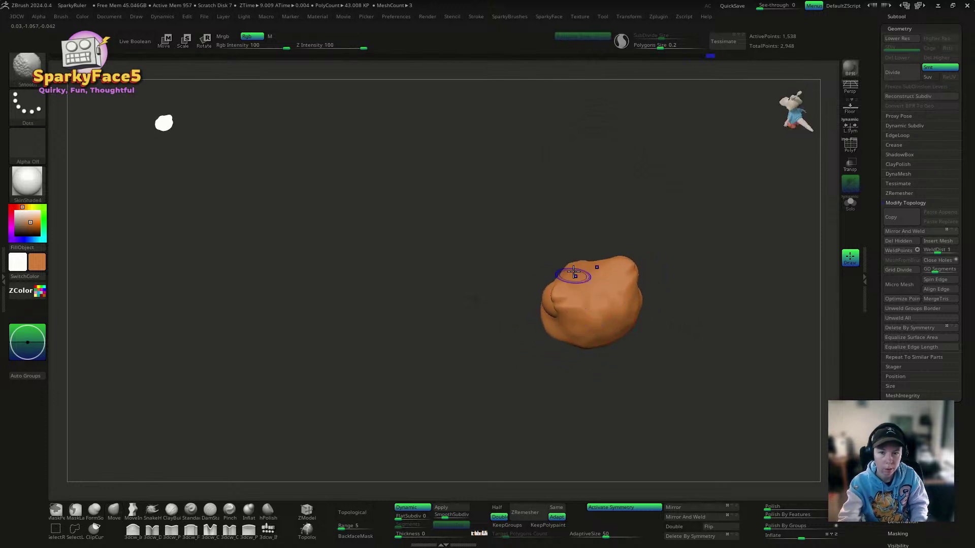
shift+drag(356, 47, 341, 47)
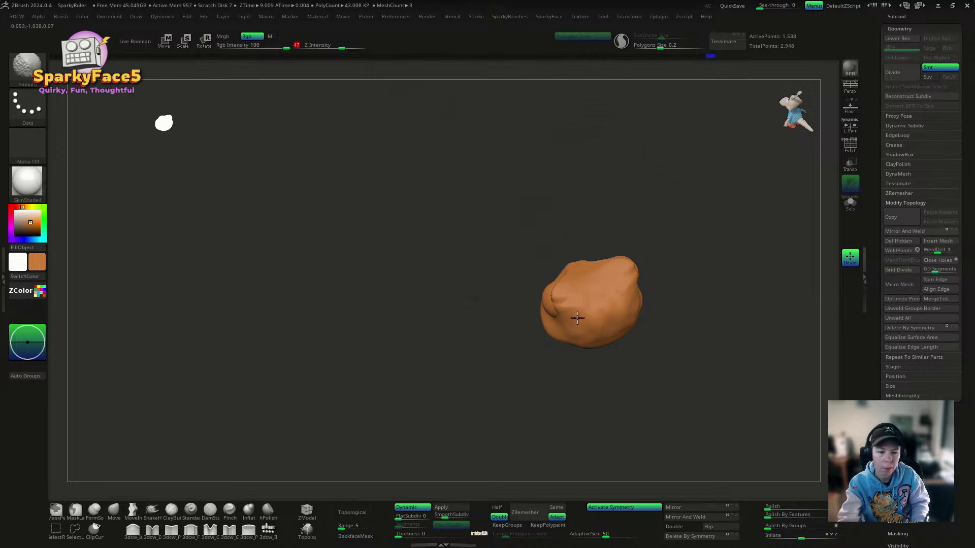
mouse_move(616, 294)
shift+right_down()
mouse_move(708, 279)
mouse_move(704, 288)
shift+right_up()
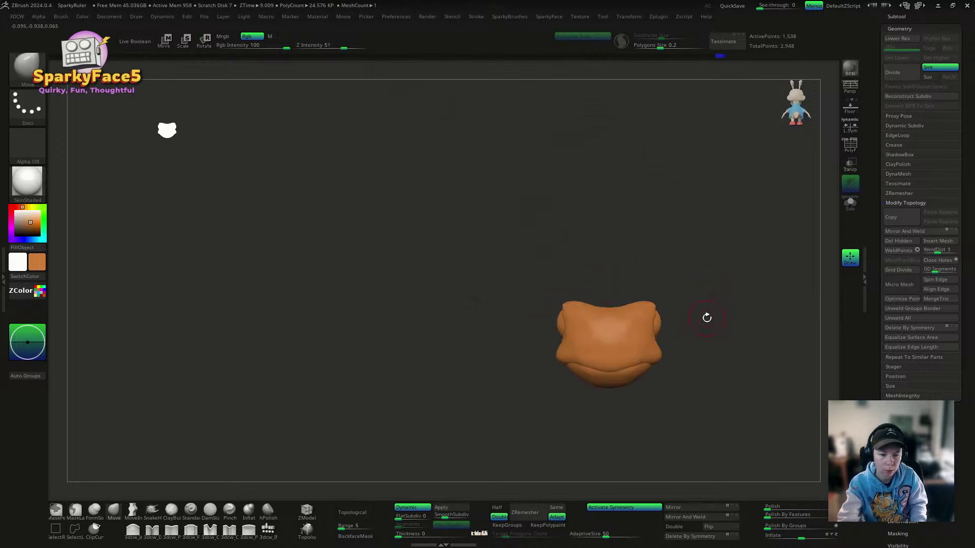
right_drag(511, 395, 475, 400)
click(210, 515)
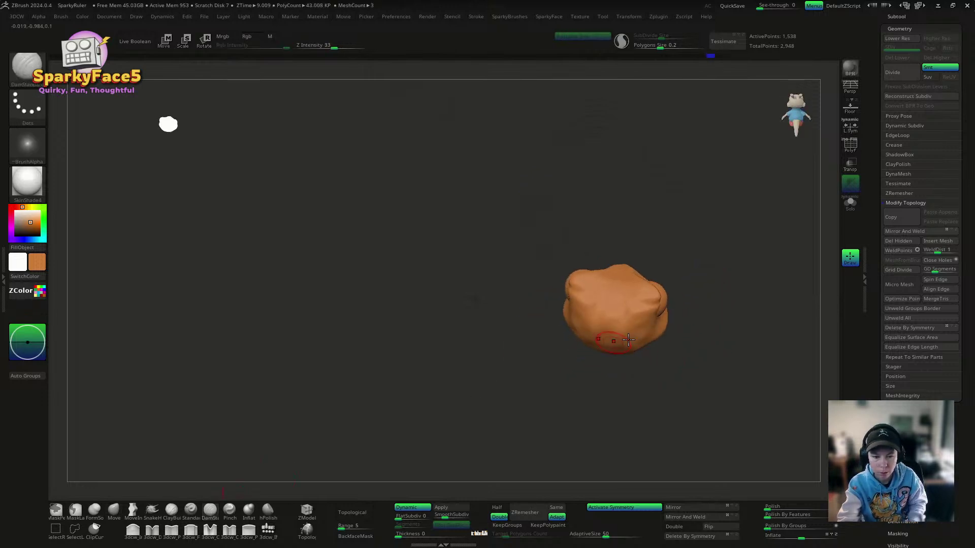
mouse_move(713, 298)
right_down()
mouse_move(635, 307)
mouse_move(572, 357)
mouse_move(584, 353)
mouse_move(578, 345)
right_up()
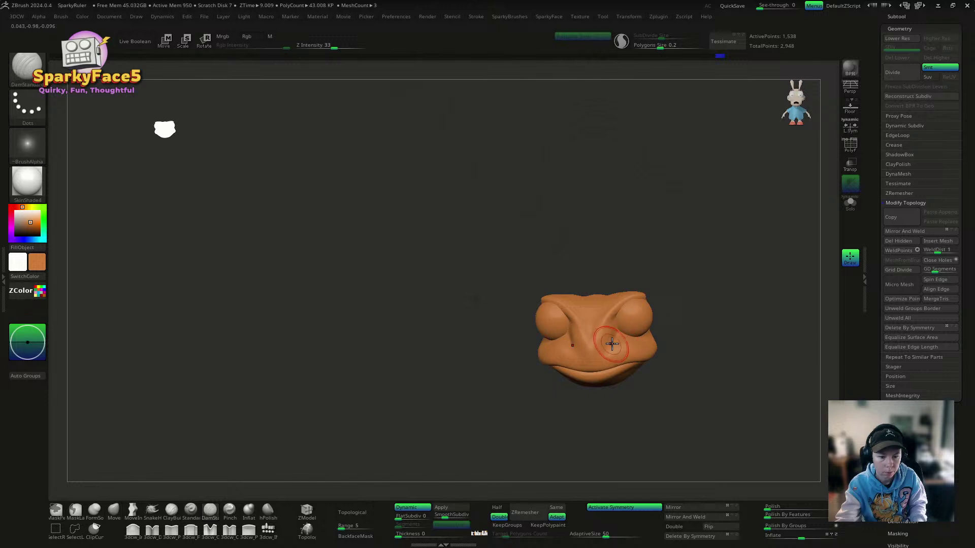
right_drag(604, 358, 486, 389)
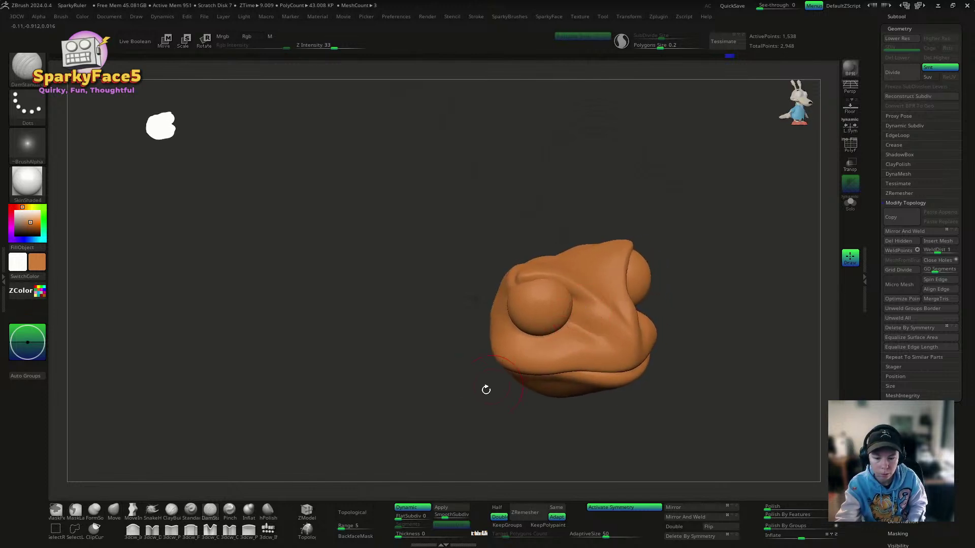
Step: Insert mirrored spheres beside the eyes, turn on local symmetry, and scale them down uniformly with the gizmo
click(268, 531)
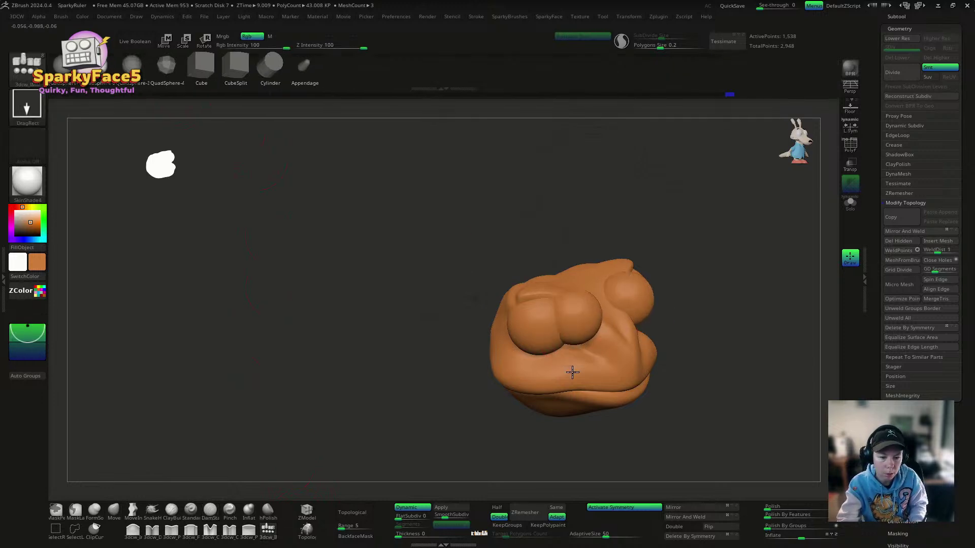
drag(573, 376, 573, 374)
key(w)
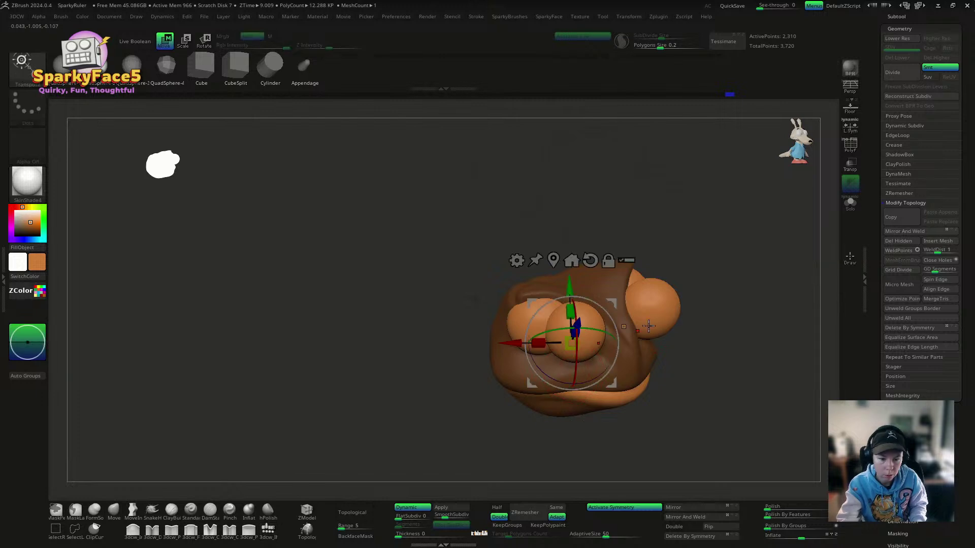
right_drag(762, 345, 714, 327)
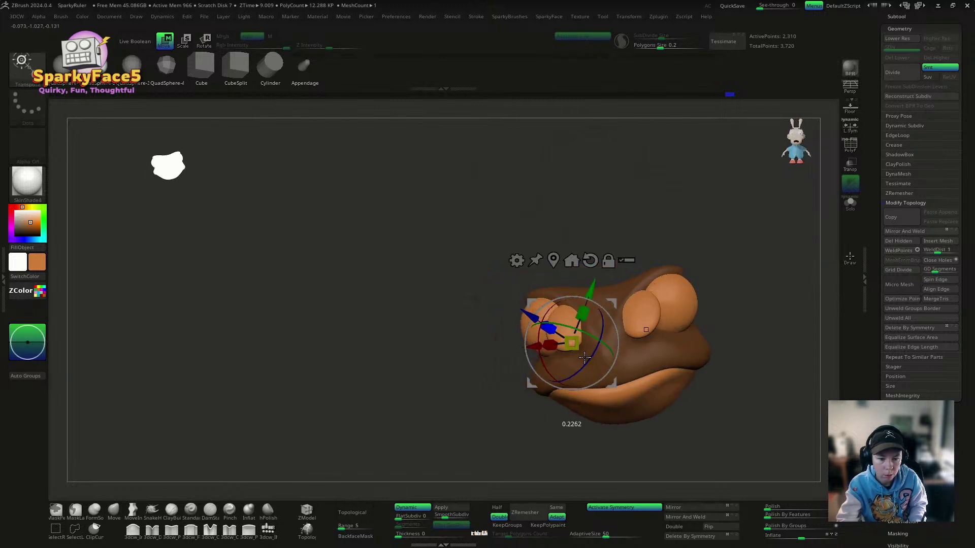
key(ctrl+z)
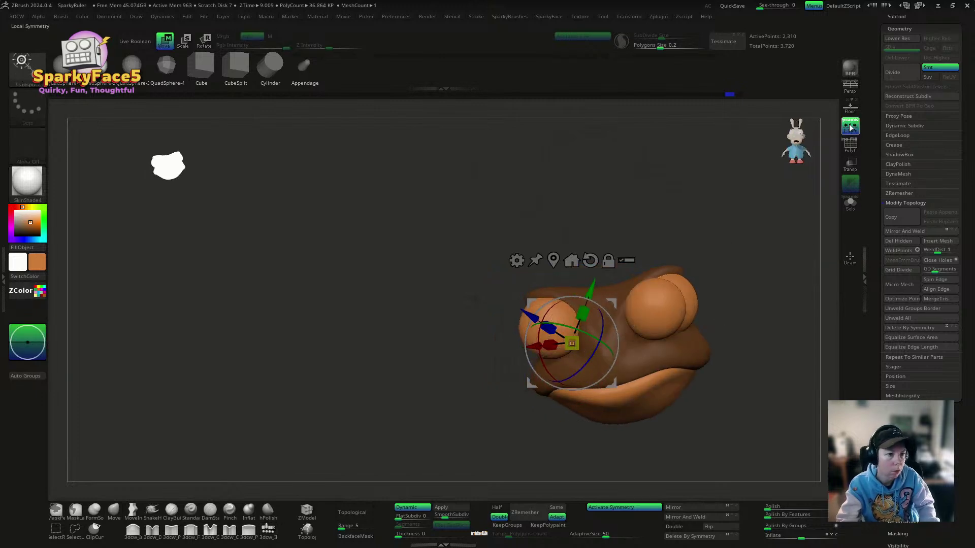
drag(548, 328, 581, 349)
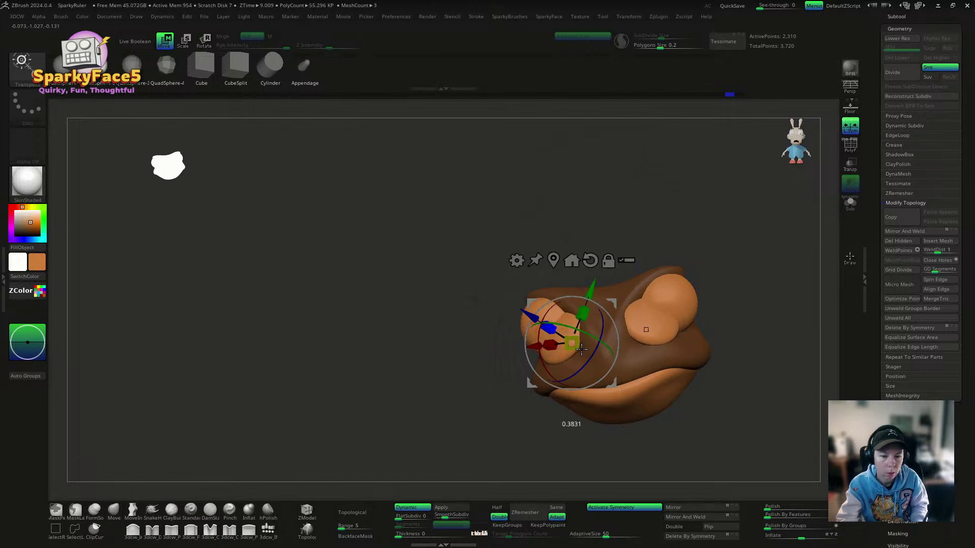
Step: Squash the inserted spheres into narrow ellipsoids and rotate them diagonally against the lower inner side of the eyes
right_drag(586, 345, 549, 343)
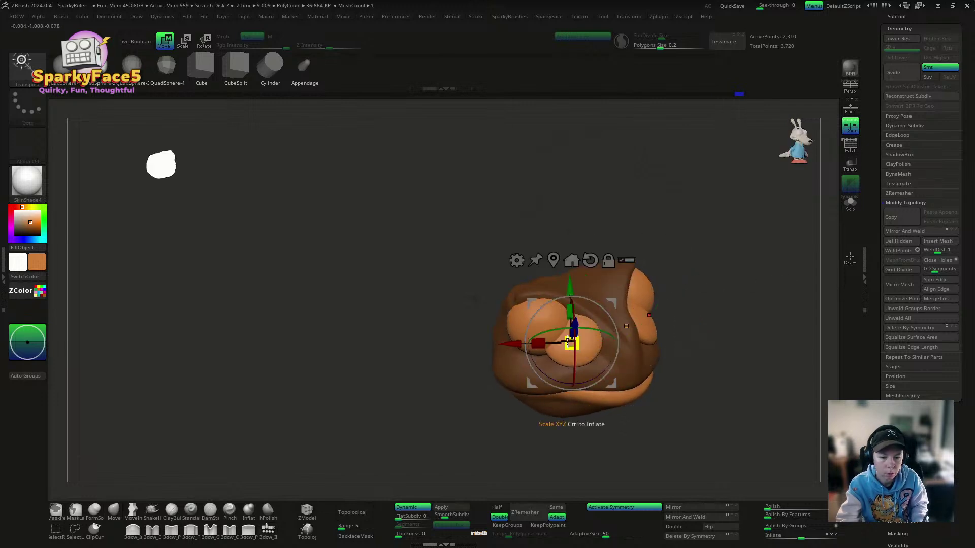
drag(546, 343, 572, 345)
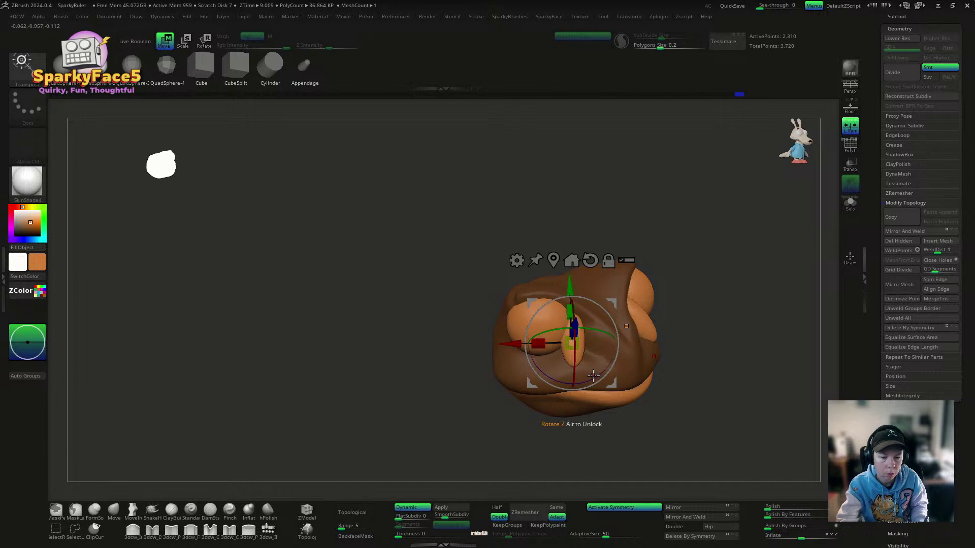
drag(593, 375, 558, 383)
Step: Bend the ellipsoids around the underside of the eyes with the Move brush to form lower eyelids, redoing the first stroke
click(112, 512)
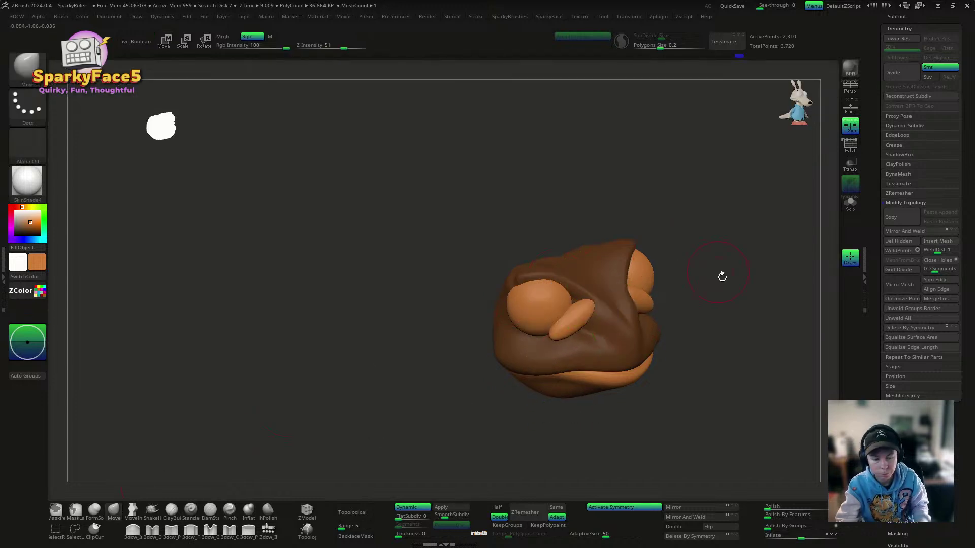
mouse_move(723, 276)
right_down()
mouse_move(724, 322)
mouse_move(683, 319)
right_up()
key(s)
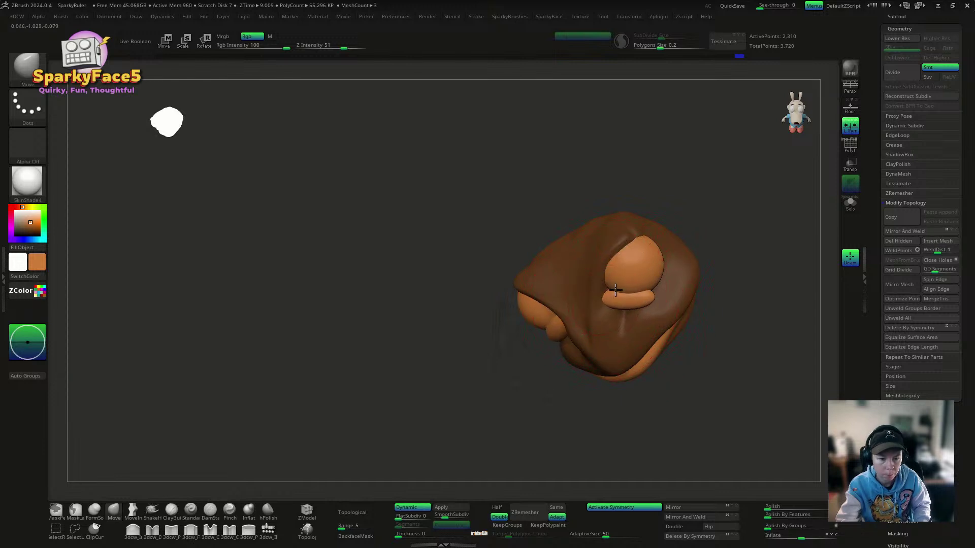
drag(654, 297, 687, 261)
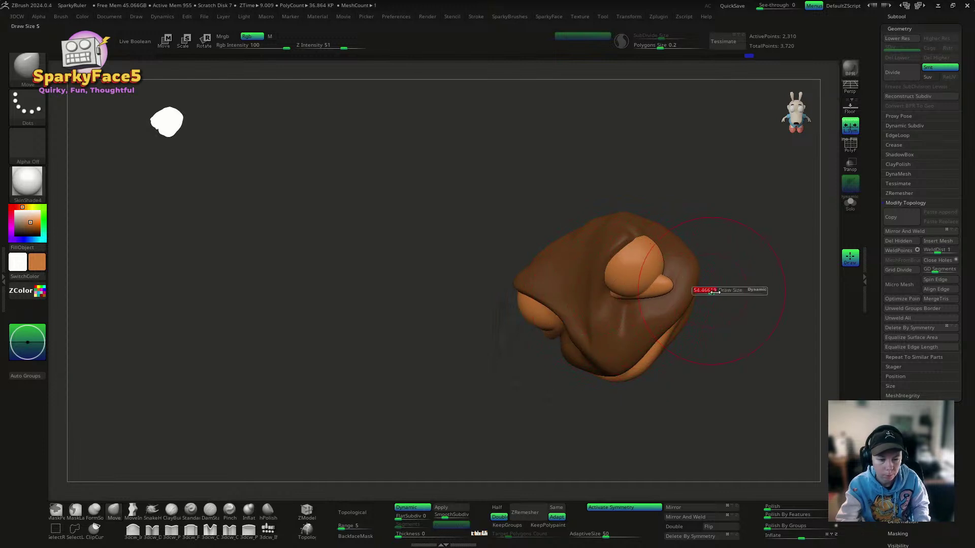
key(ctrl+z)
drag(670, 294, 659, 254)
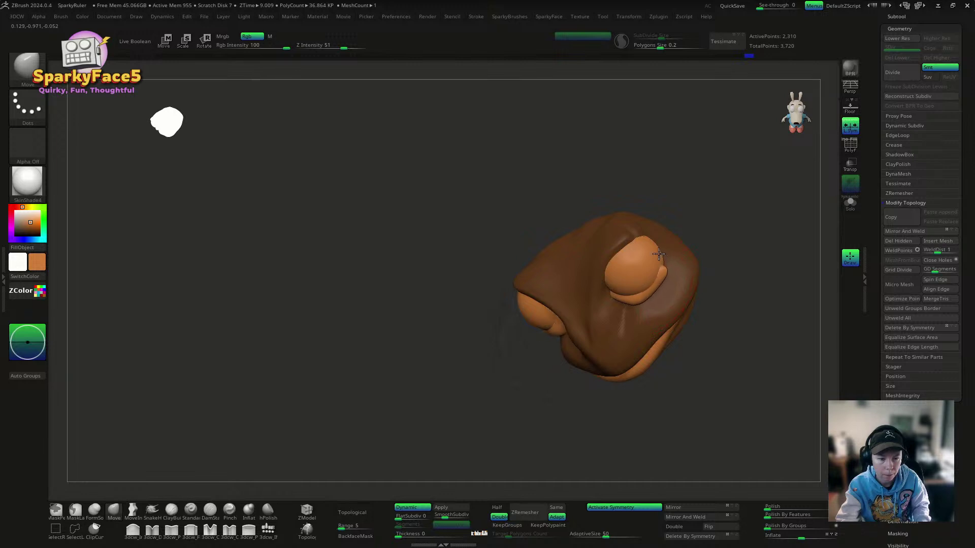
Step: Fit the lower eyelids closer to the eyeballs and inner eye corners with the Move brush, and clear the mask
drag(720, 311, 755, 250)
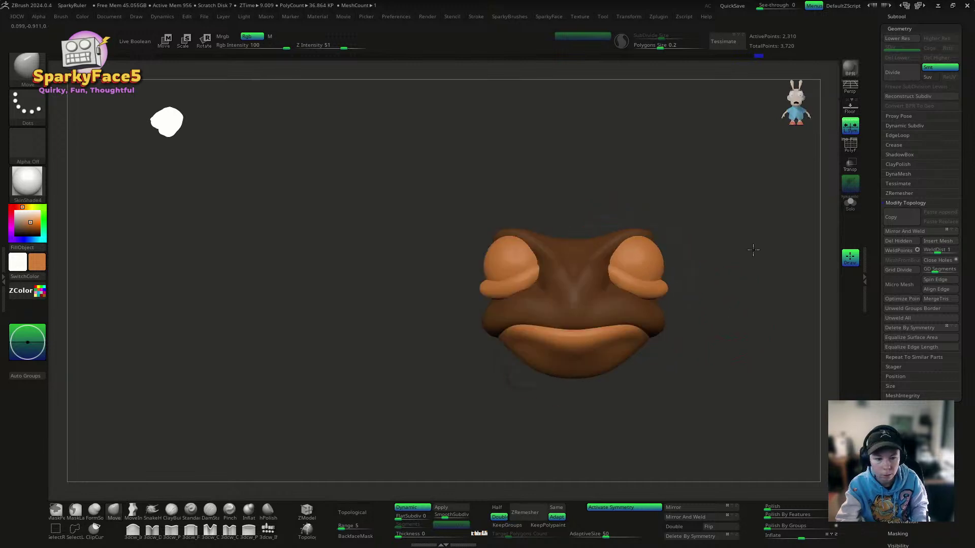
drag(736, 307, 670, 296)
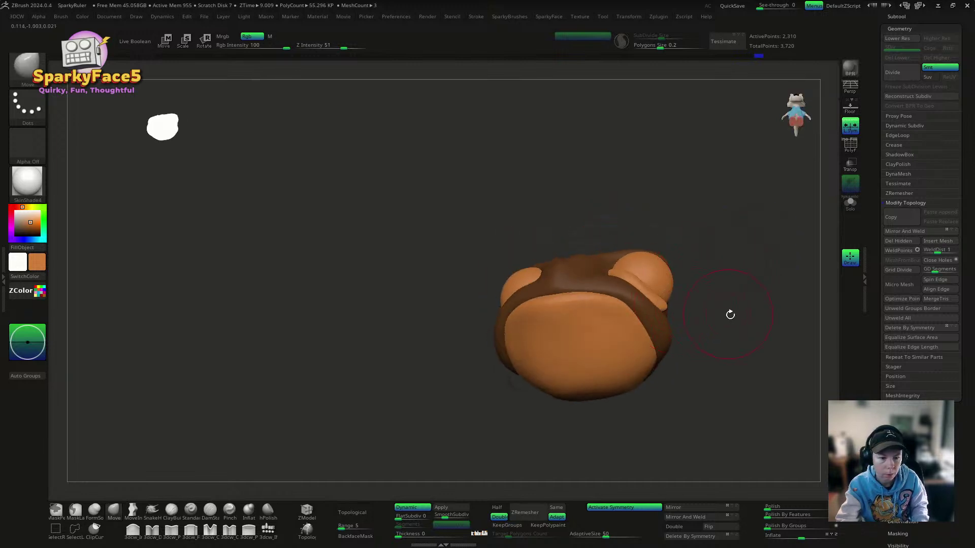
drag(730, 315, 703, 260)
mouse_move(728, 325)
mouse_down()
mouse_move(695, 329)
mouse_move(674, 294)
mouse_move(714, 240)
mouse_move(726, 270)
mouse_up()
drag(625, 284, 617, 279)
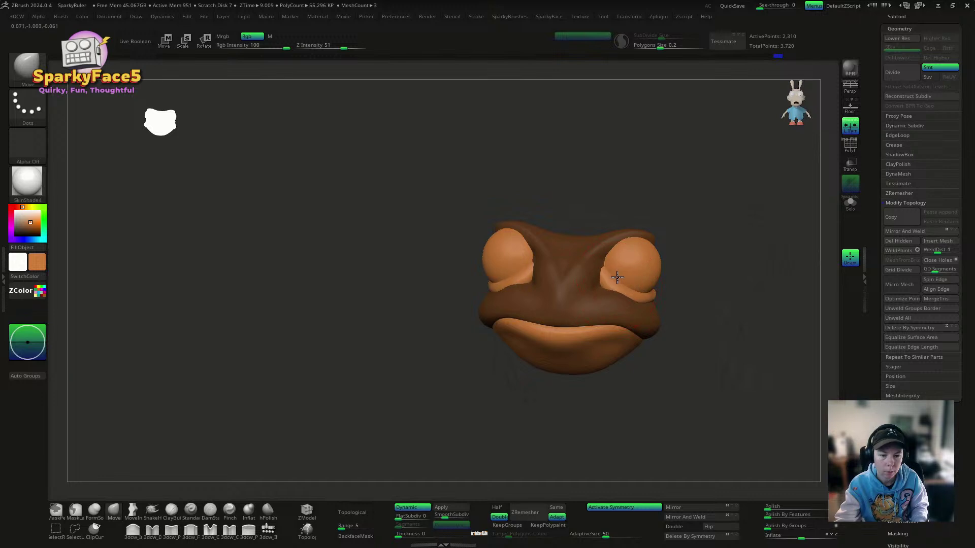
mouse_move(617, 278)
right_down()
mouse_move(638, 279)
mouse_move(614, 272)
mouse_move(572, 286)
mouse_move(604, 246)
mouse_move(539, 264)
mouse_move(468, 261)
mouse_move(570, 281)
mouse_move(566, 247)
mouse_move(577, 251)
mouse_move(542, 264)
mouse_move(467, 259)
mouse_move(517, 311)
mouse_move(513, 300)
mouse_move(500, 302)
mouse_move(486, 320)
mouse_move(423, 294)
mouse_move(611, 298)
right_up()
ctrl+click(624, 284)
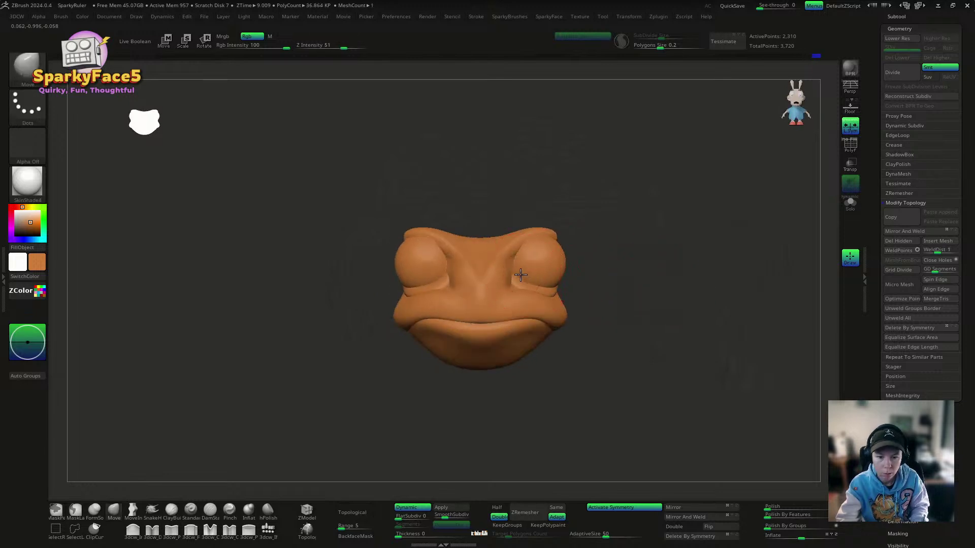
Step: Blend the inner ends of the lower eyelids into the face beside the snout with the Move brush
right_drag(546, 288, 603, 290)
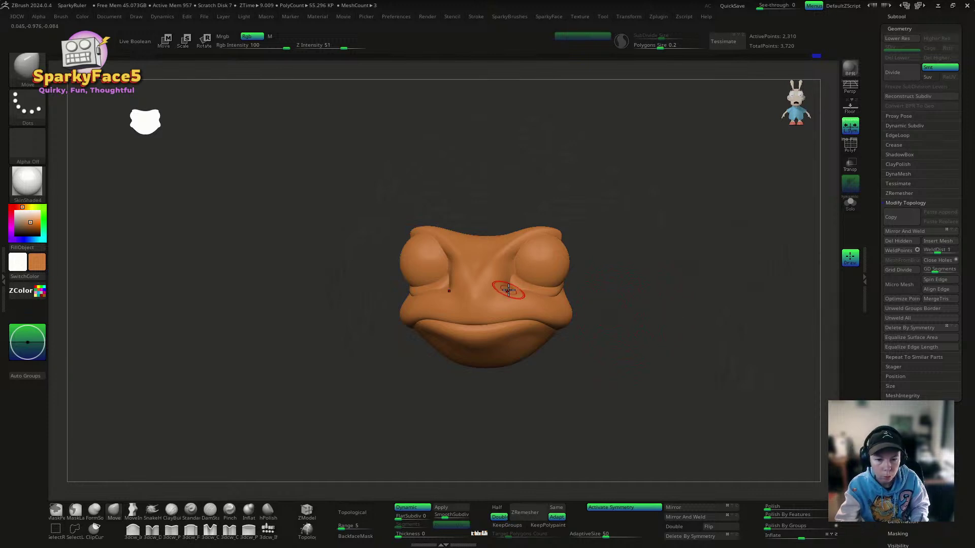
drag(509, 290, 514, 282)
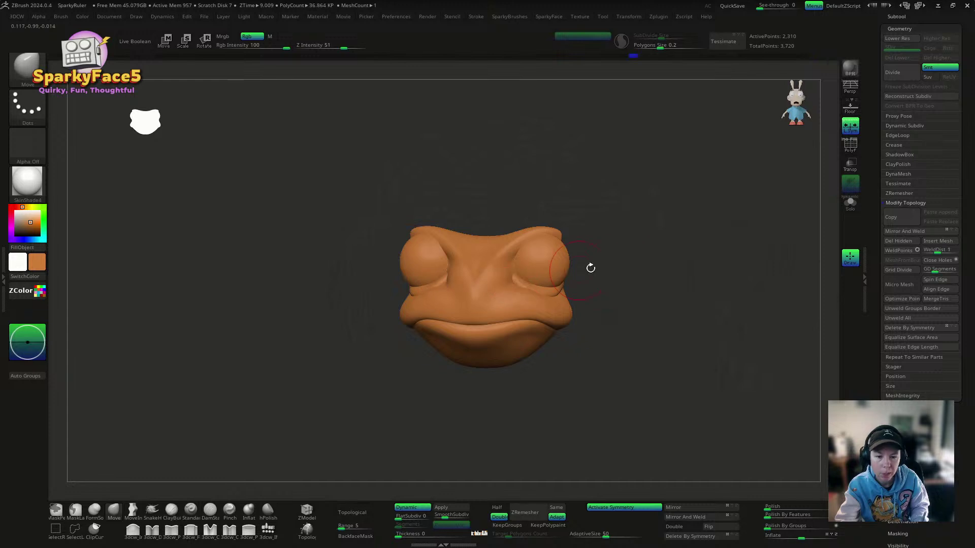
right_drag(597, 268, 625, 318)
drag(522, 295, 526, 293)
mouse_move(604, 292)
right_down()
mouse_move(620, 288)
mouse_move(659, 318)
right_up()
Step: Sculpt along the inner part of the lower eyelids with a custom 3dcw brush and check the head from both sides
click(172, 530)
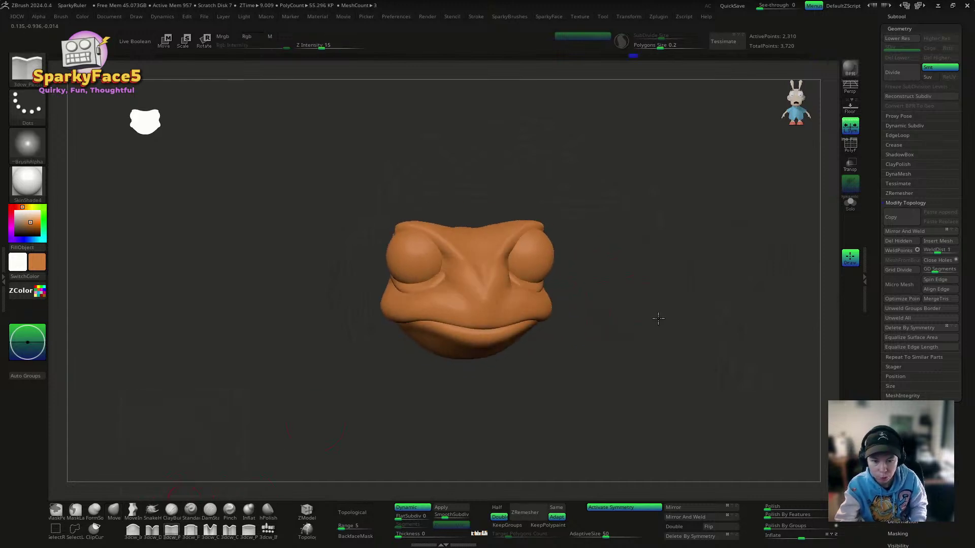
drag(470, 277, 446, 289)
mouse_move(604, 292)
right_down()
mouse_move(629, 280)
mouse_move(653, 288)
right_up()
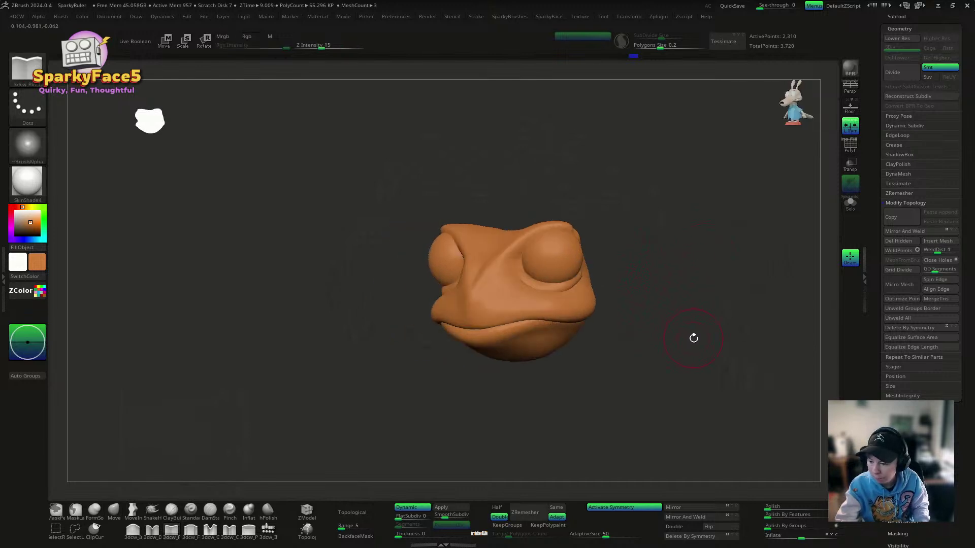
right_drag(694, 338, 693, 336)
shift+drag(672, 358, 678, 355)
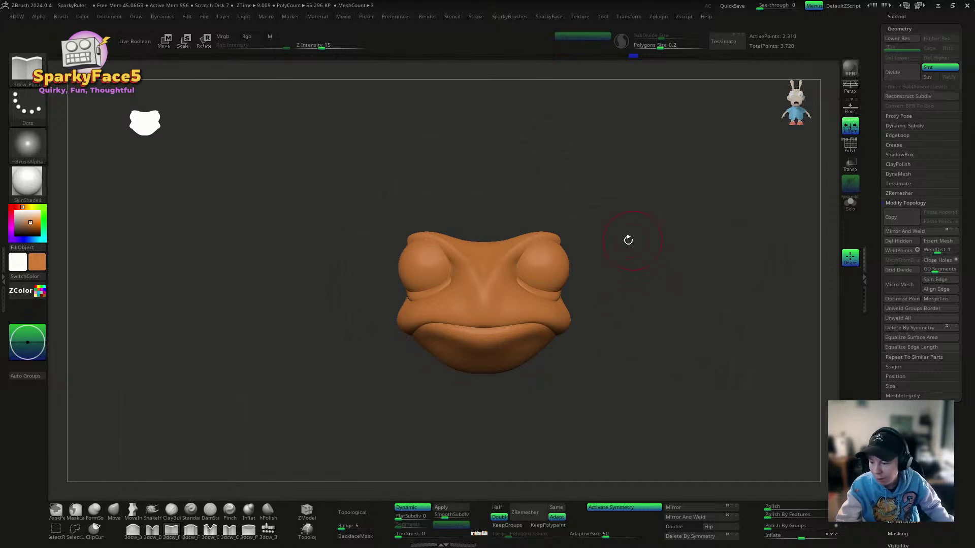
drag(651, 313, 677, 315)
Step: Examine the toad photos and the rocket-toad drawing on the reference board for the head and body shapes
right_drag(0, 320, 249, 188)
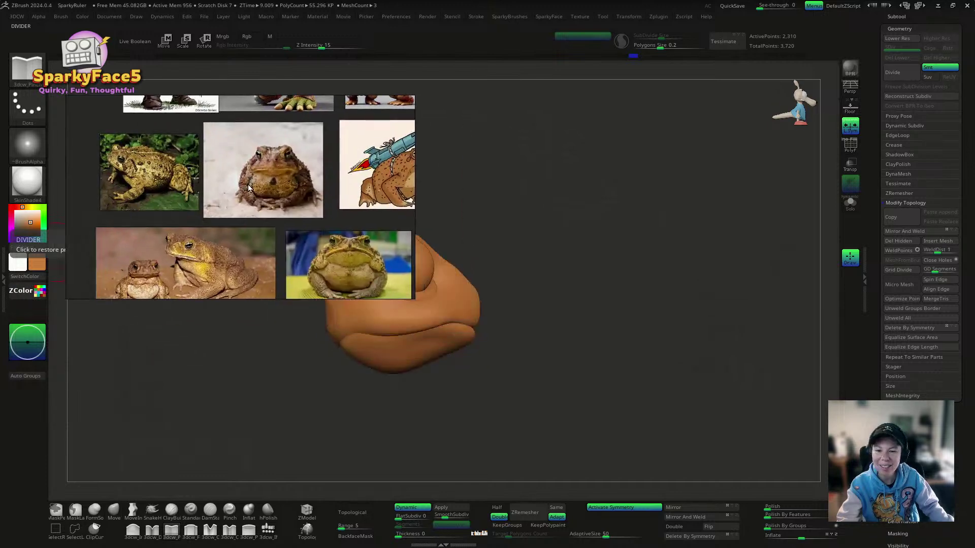
scroll(296, 173, down, 1)
scroll(274, 188, up, 4)
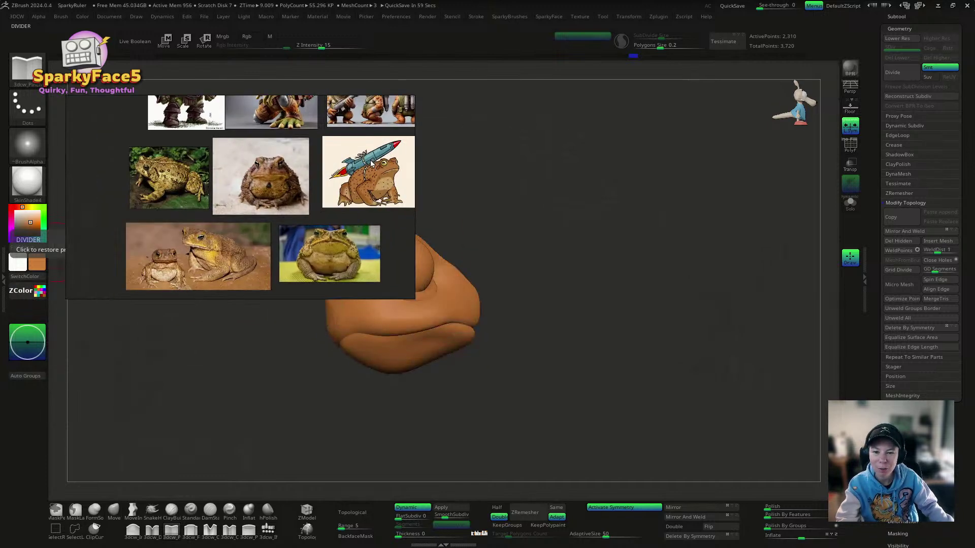
scroll(254, 172, up, 2)
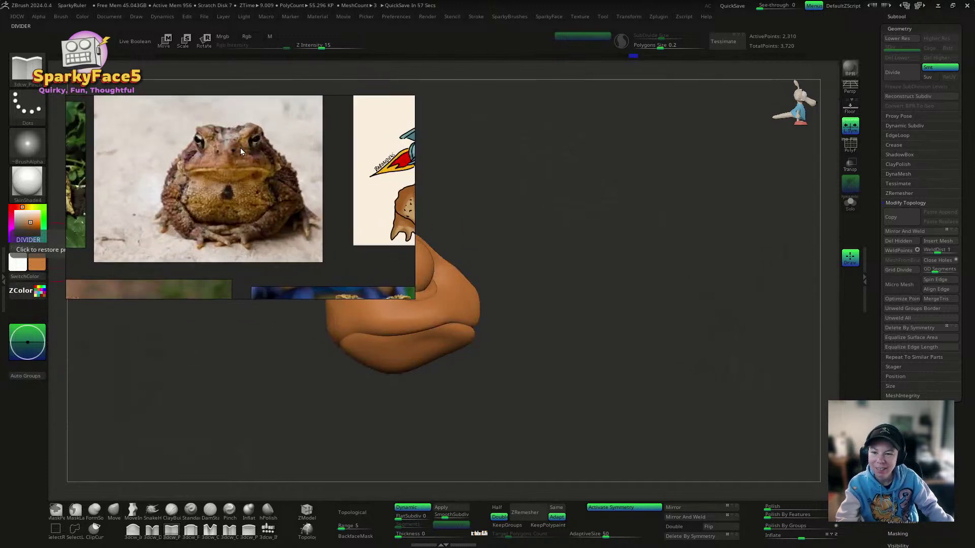
scroll(242, 201, down, 4)
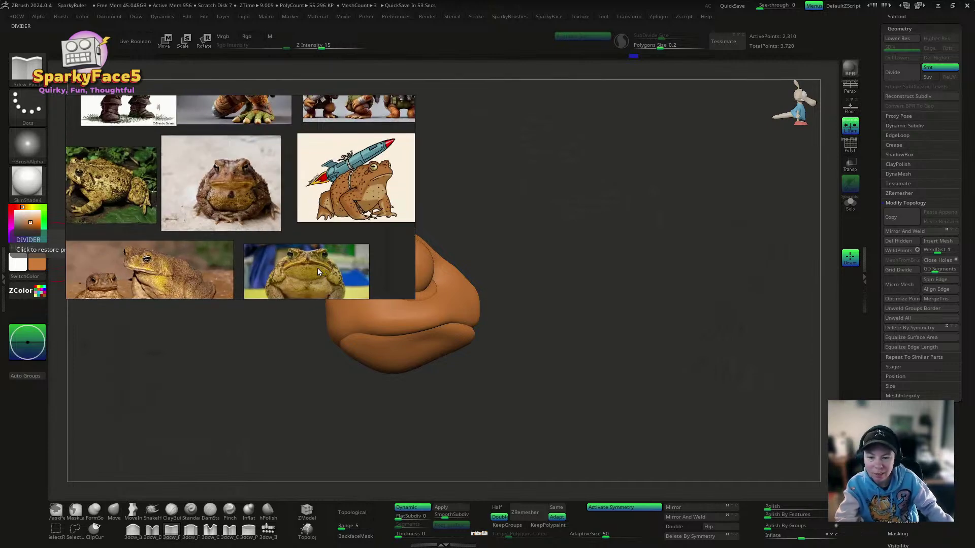
Step: Put the reference board away, make the eyeballs the active subtool and fill them with green
right_drag(362, 251, 0, 292)
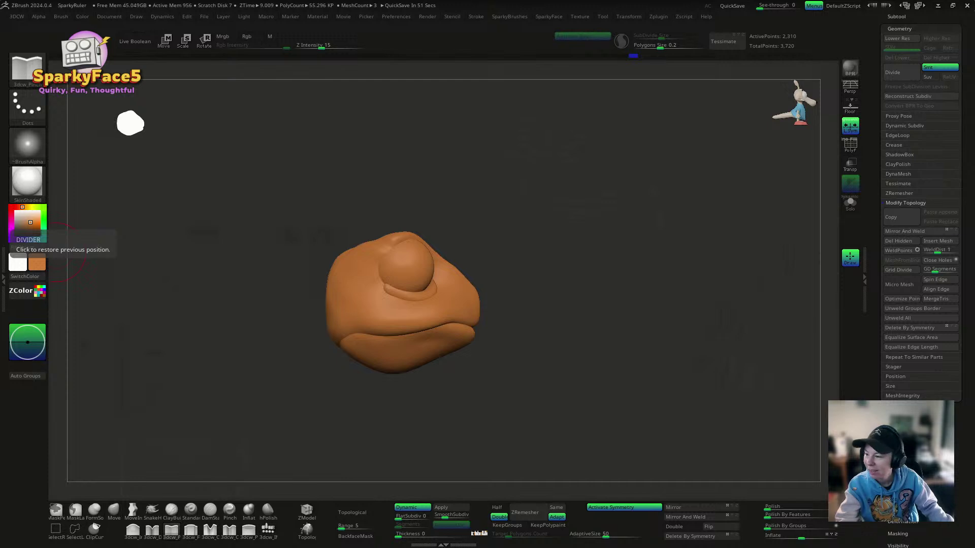
drag(559, 312, 505, 321)
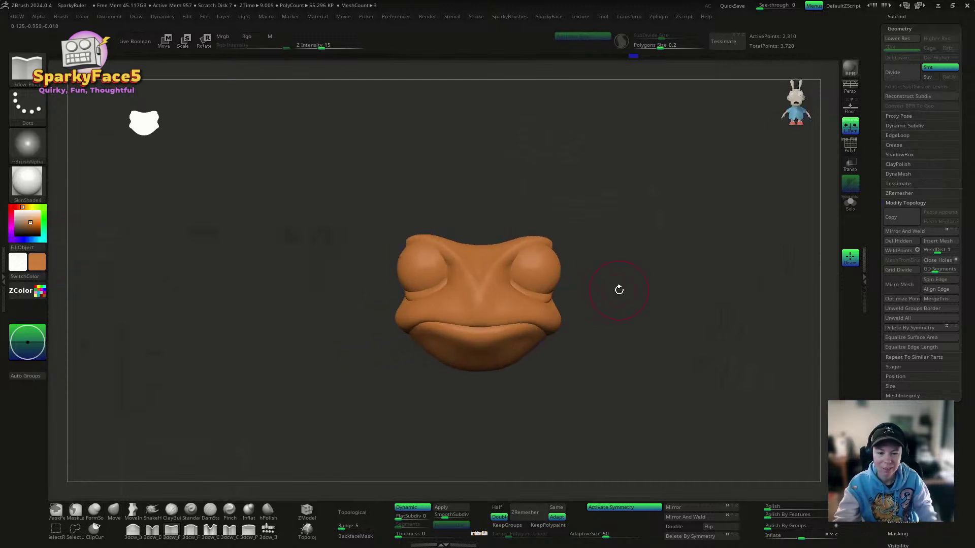
mouse_move(619, 289)
mouse_down()
mouse_move(640, 300)
mouse_move(605, 267)
mouse_up()
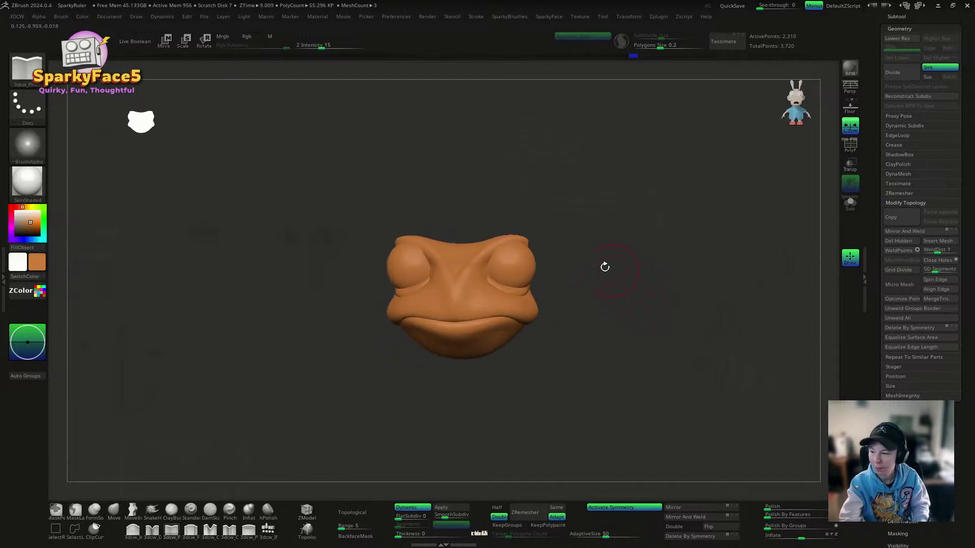
alt+click(527, 264)
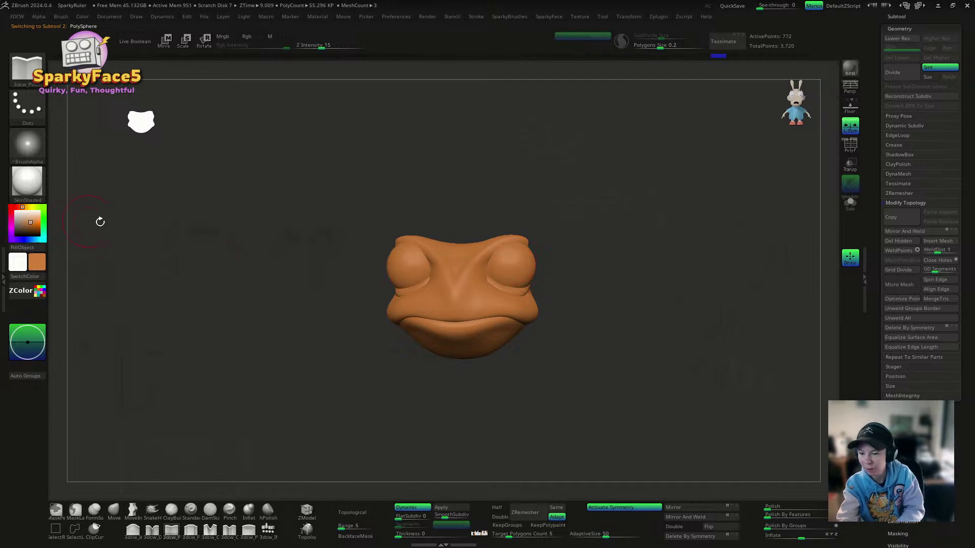
click(896, 16)
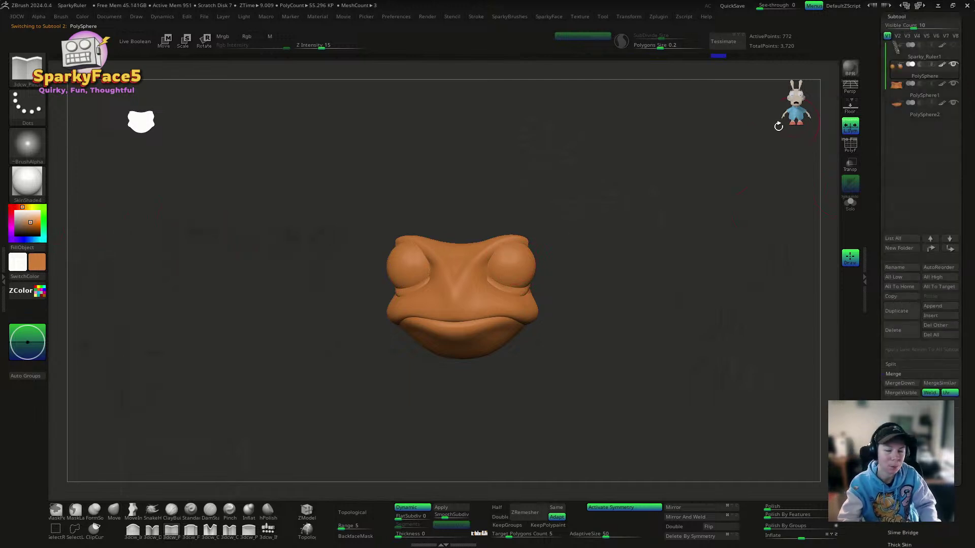
click(43, 222)
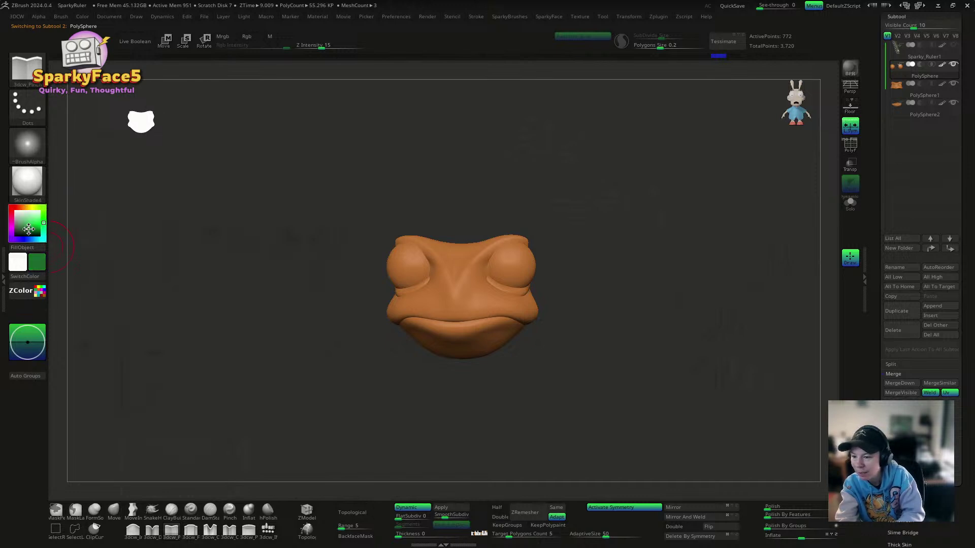
drag(28, 229, 33, 226)
click(39, 248)
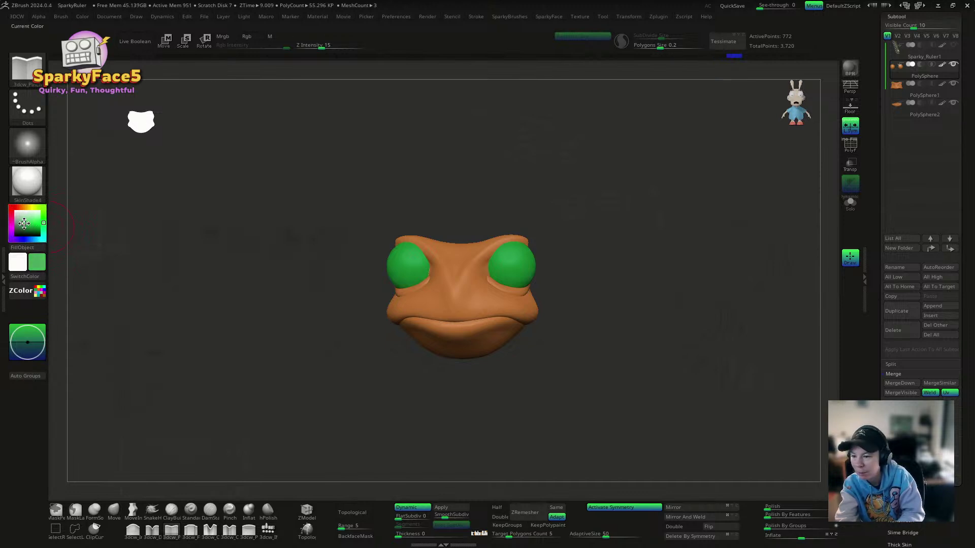
click(22, 247)
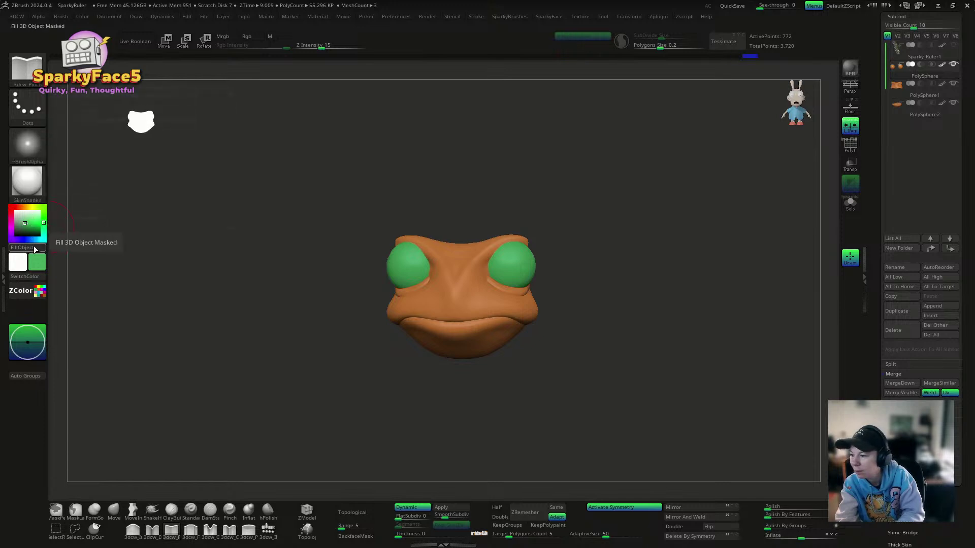
Step: Try a tan fill and a yellow-olive fill on the eyeballs
click(27, 207)
click(22, 247)
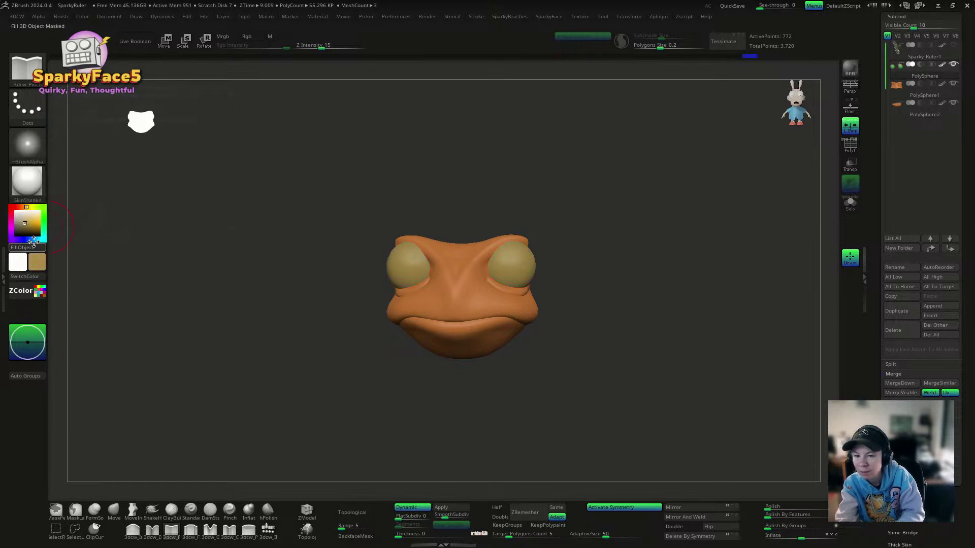
click(30, 208)
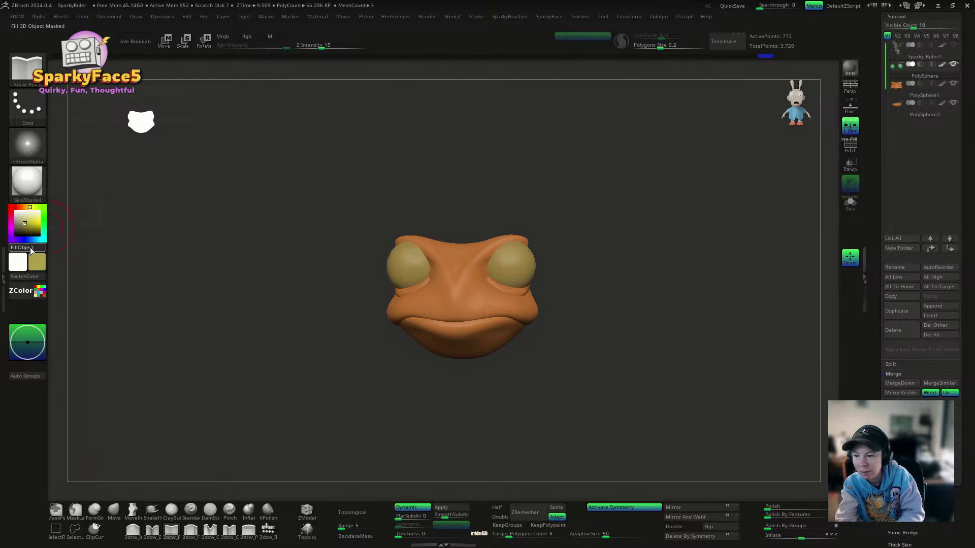
click(25, 246)
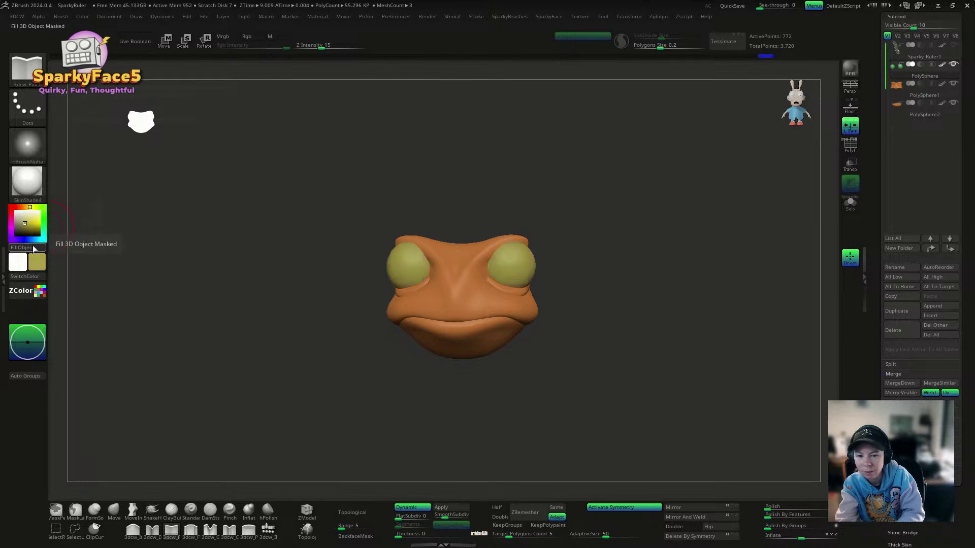
Step: Recolour the eyeballs with a muted mid-green fill and check them against the orange head
click(43, 222)
click(25, 227)
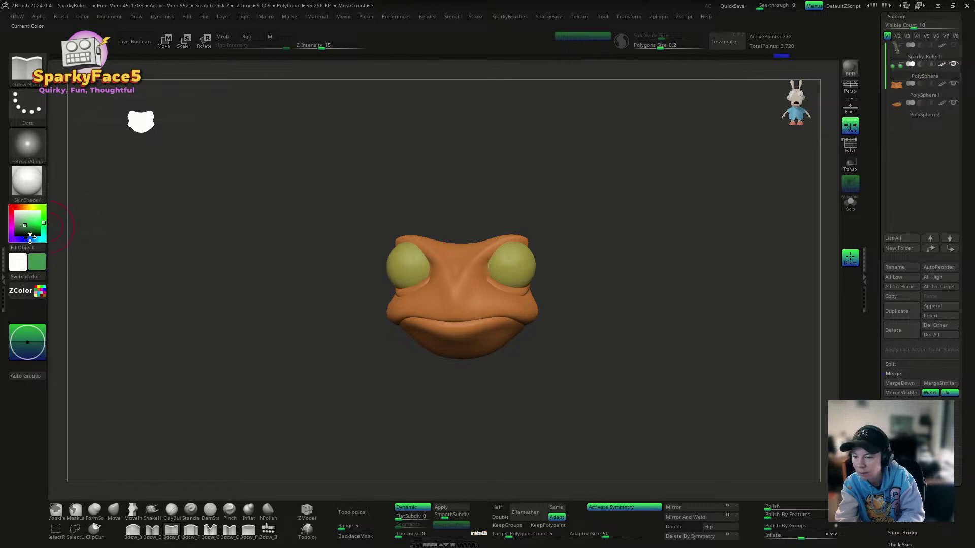
click(22, 247)
mouse_move(632, 301)
mouse_down()
mouse_move(590, 285)
mouse_move(688, 285)
mouse_move(646, 237)
mouse_up()
mouse_move(747, 291)
mouse_down()
mouse_move(742, 320)
mouse_move(740, 303)
mouse_up()
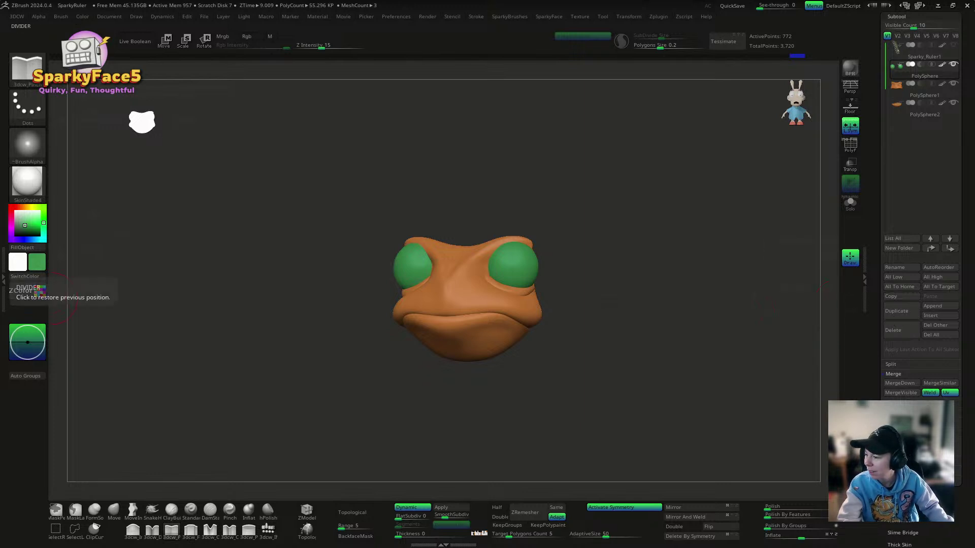
Step: Examine the eye and pupil shape up close in the yellow-brown toad's side-view reference photo
right_drag(1, 264, 187, 291)
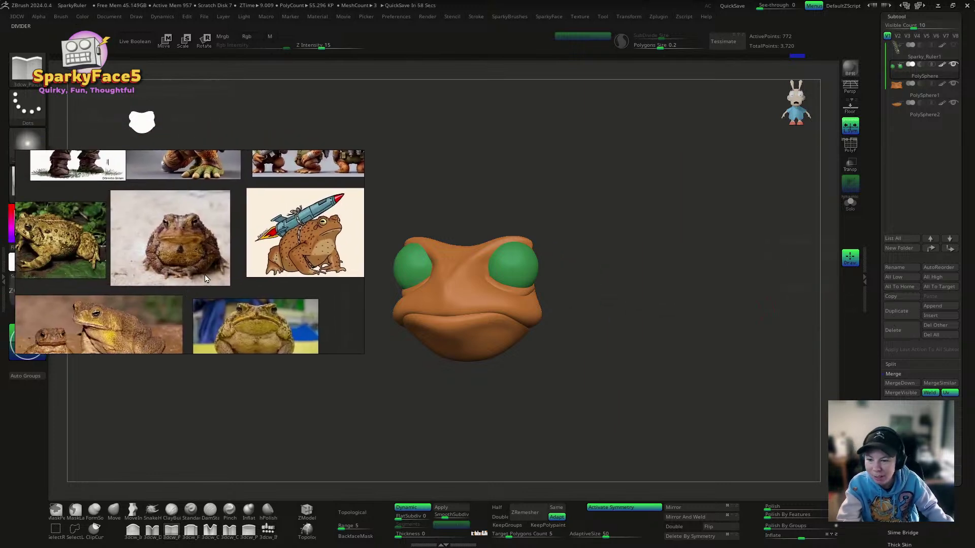
scroll(90, 327, up, 6)
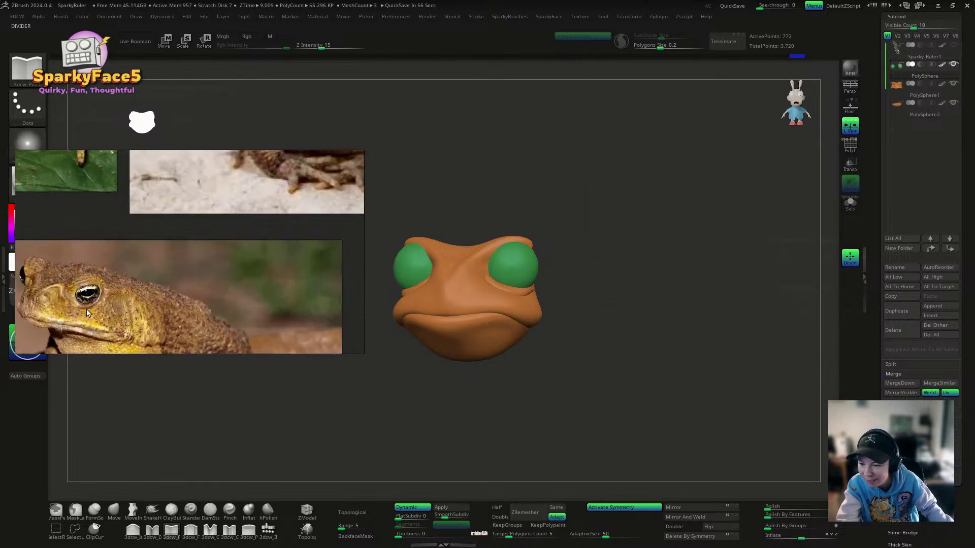
scroll(87, 311, up, 1)
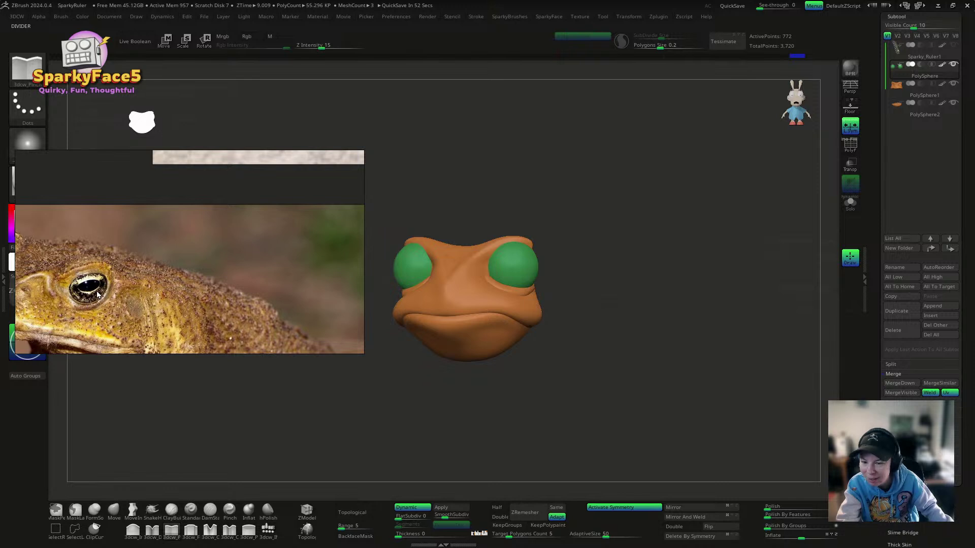
drag(192, 190, 293, 239)
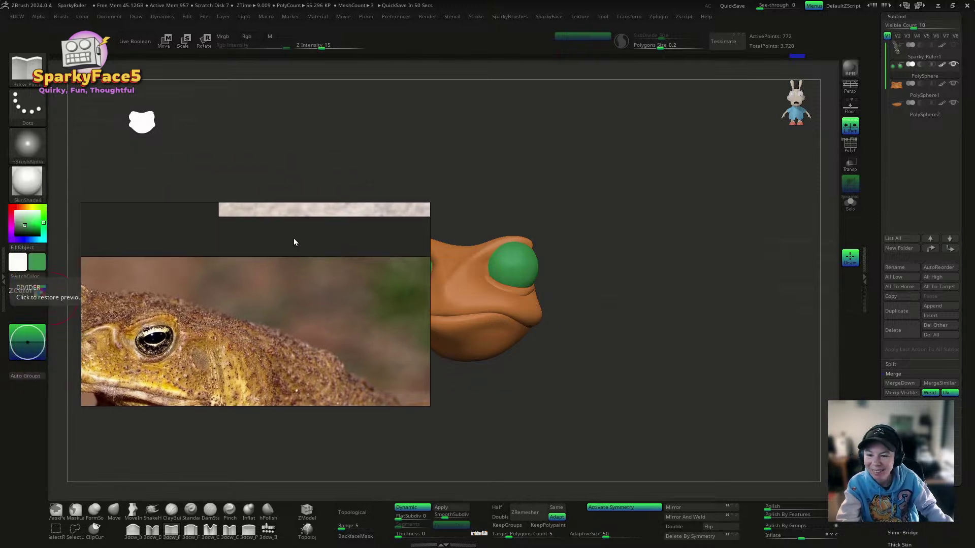
scroll(300, 248, down, 3)
drag(386, 248, 0, 237)
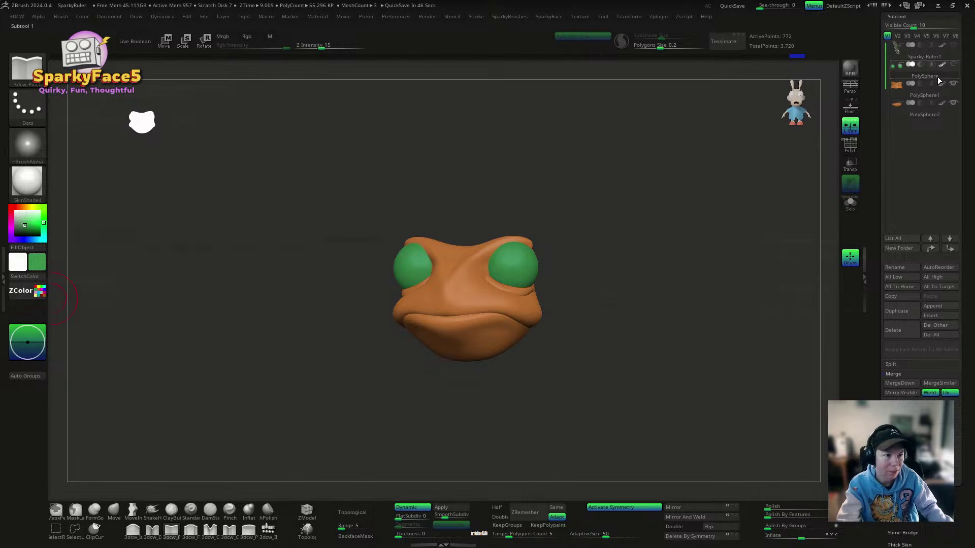
Step: Move the eyeballs closer together along X and scale them uniformly to about 0.95 so they sit deeper in the sockets
key(w)
drag(464, 271, 453, 273)
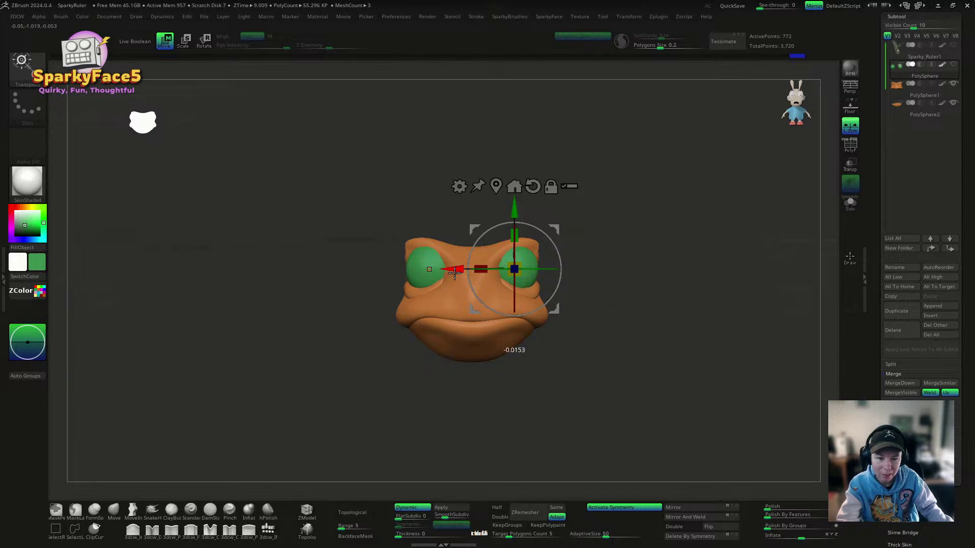
drag(660, 238, 555, 227)
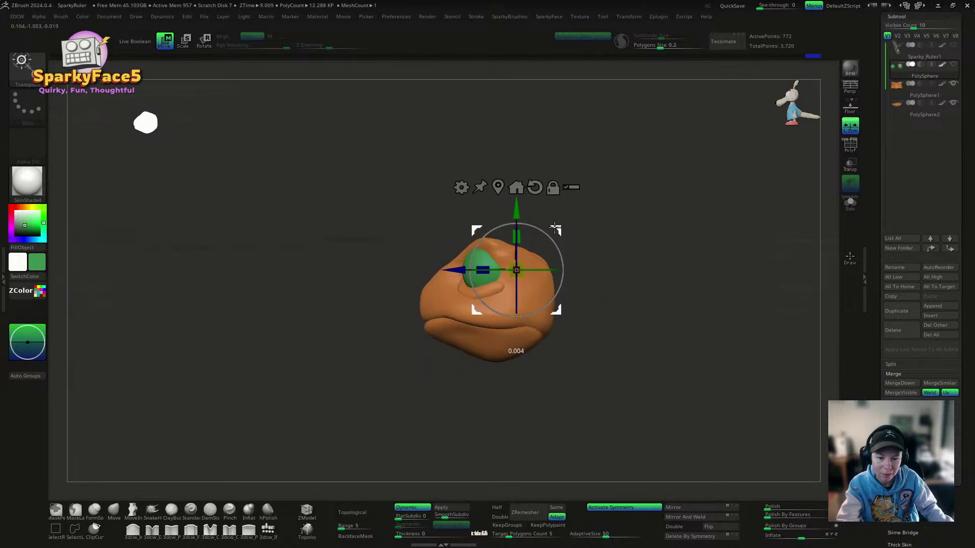
click(488, 266)
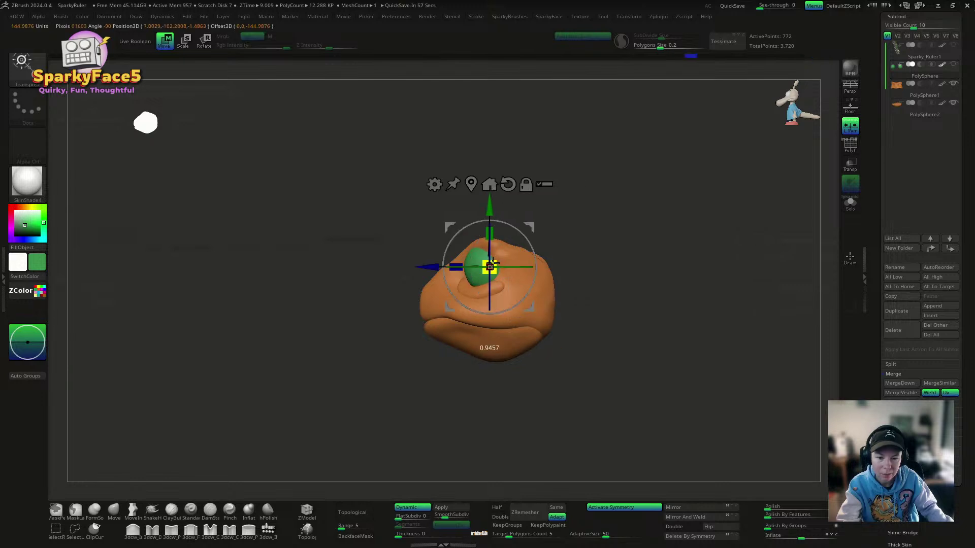
drag(539, 254, 622, 237)
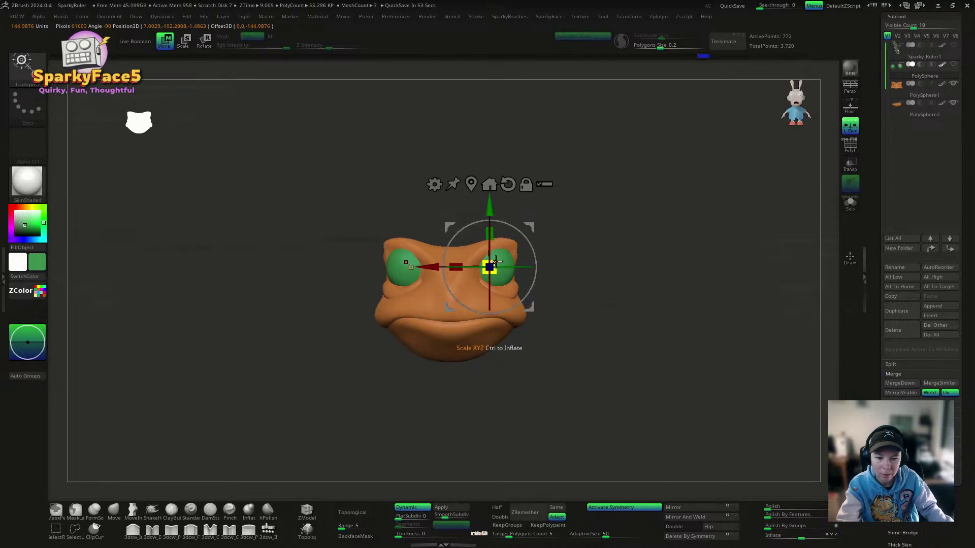
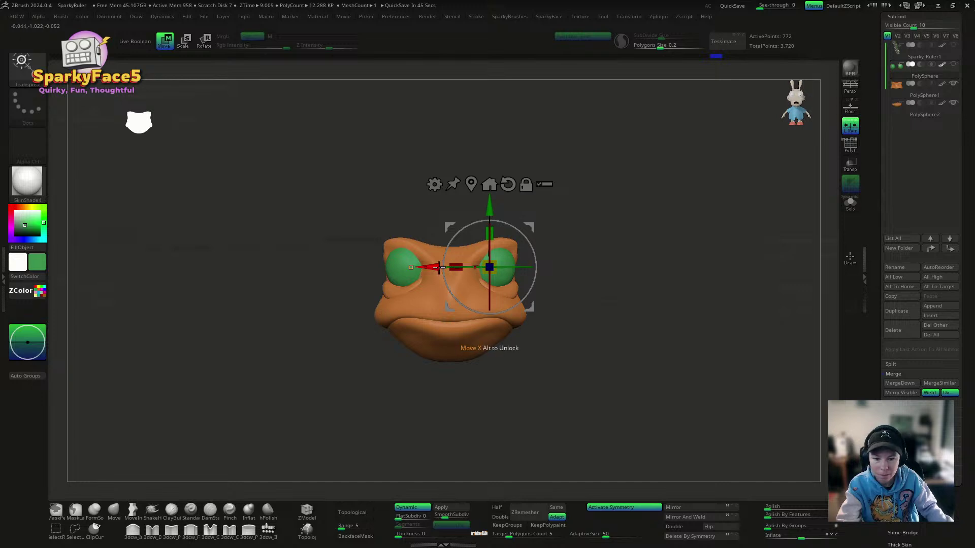
drag(432, 268, 430, 268)
key(q)
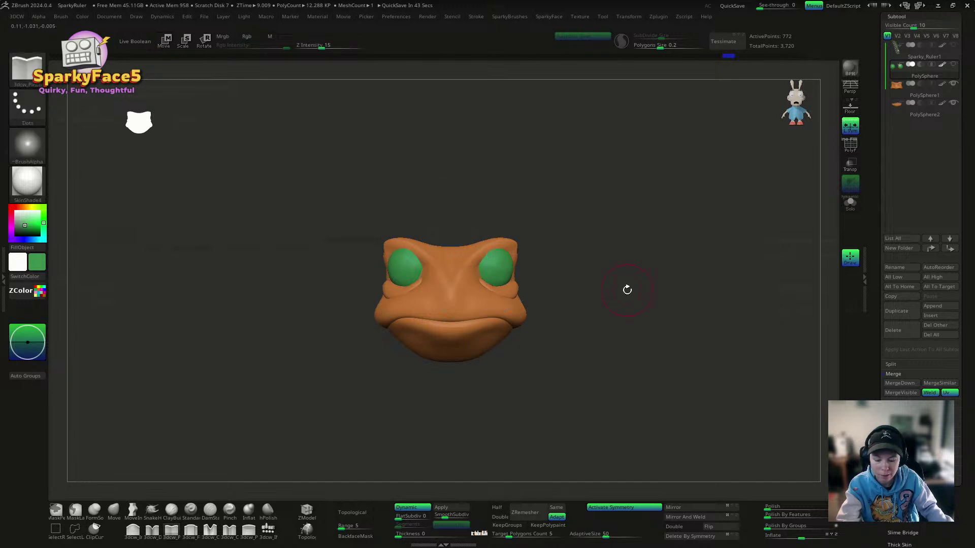
Step: Check the resized eyes around the head and duplicate the eyeball subtool
mouse_move(627, 289)
mouse_down()
mouse_move(666, 297)
mouse_move(557, 228)
mouse_up()
mouse_move(578, 273)
mouse_down()
mouse_move(513, 245)
mouse_move(616, 218)
mouse_up()
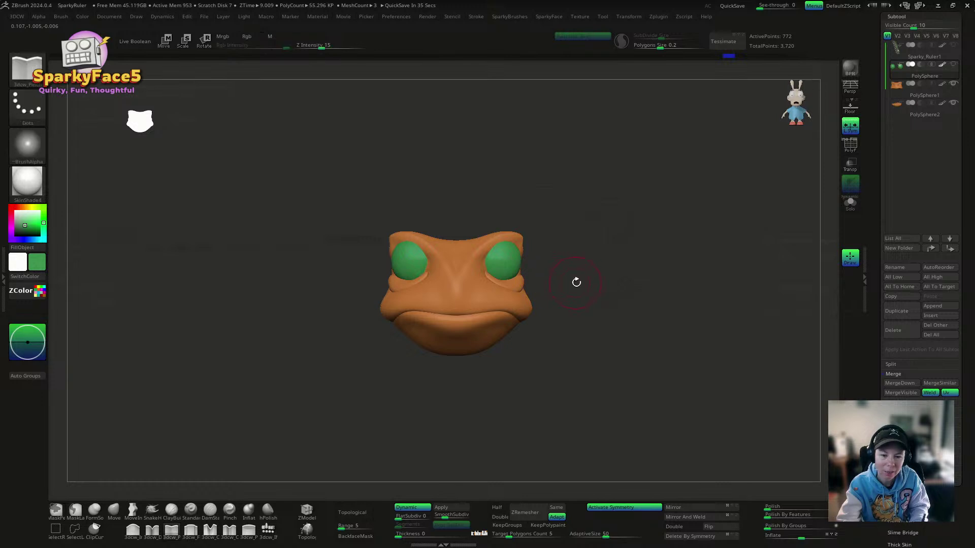
mouse_move(574, 279)
mouse_down()
mouse_move(562, 276)
mouse_move(588, 291)
mouse_move(577, 251)
mouse_up()
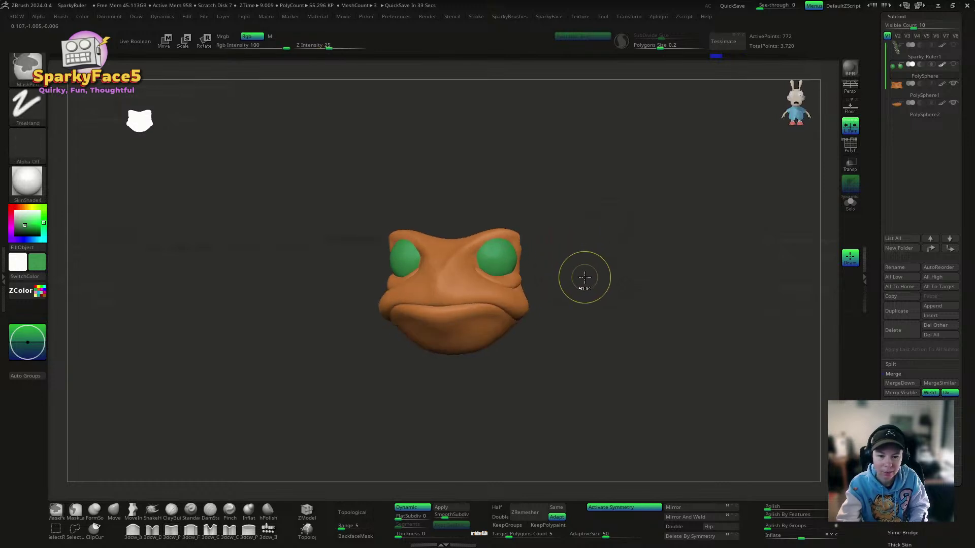
mouse_move(606, 279)
mouse_down()
mouse_move(572, 274)
mouse_move(598, 234)
mouse_up()
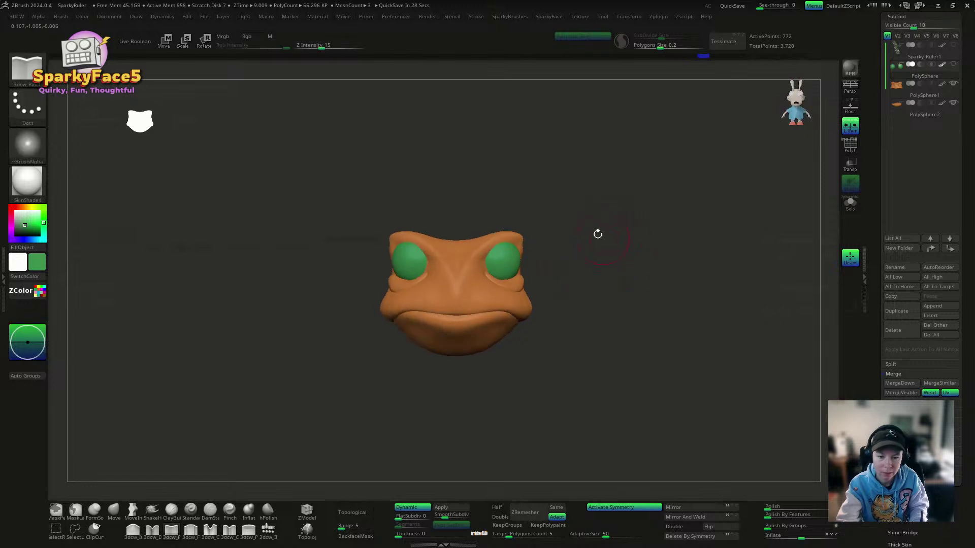
click(909, 92)
click(958, 66)
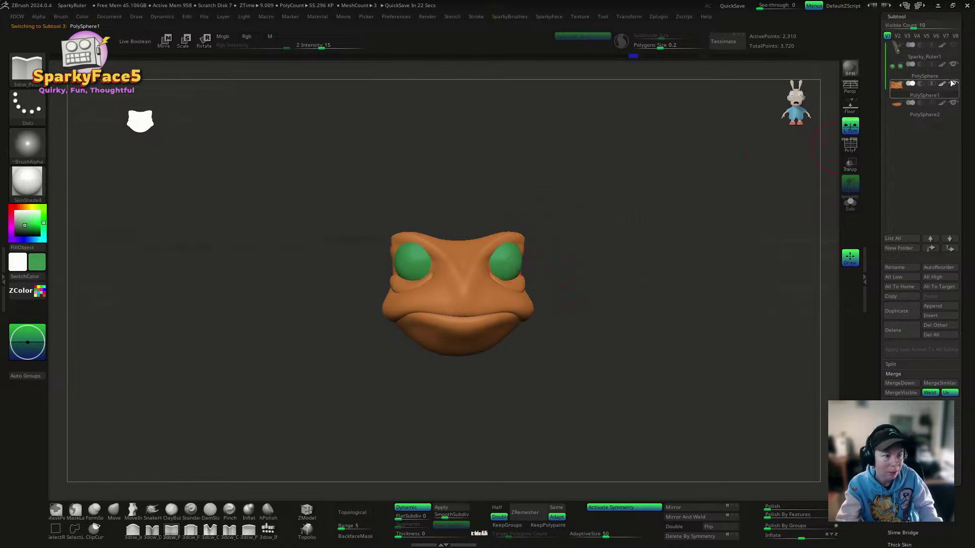
key(Up)
click(895, 311)
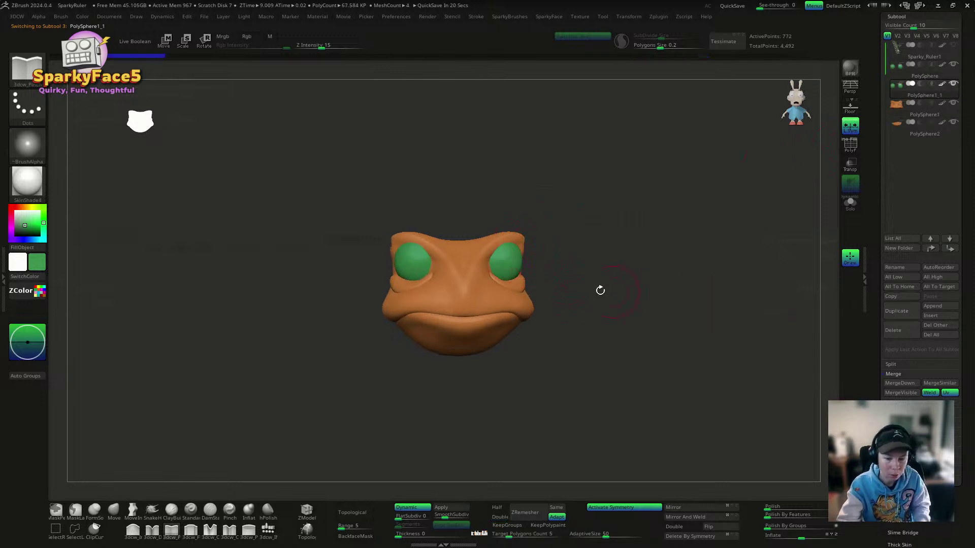
Step: Fill the duplicated eyeballs with black as a base for the pupils
key(w)
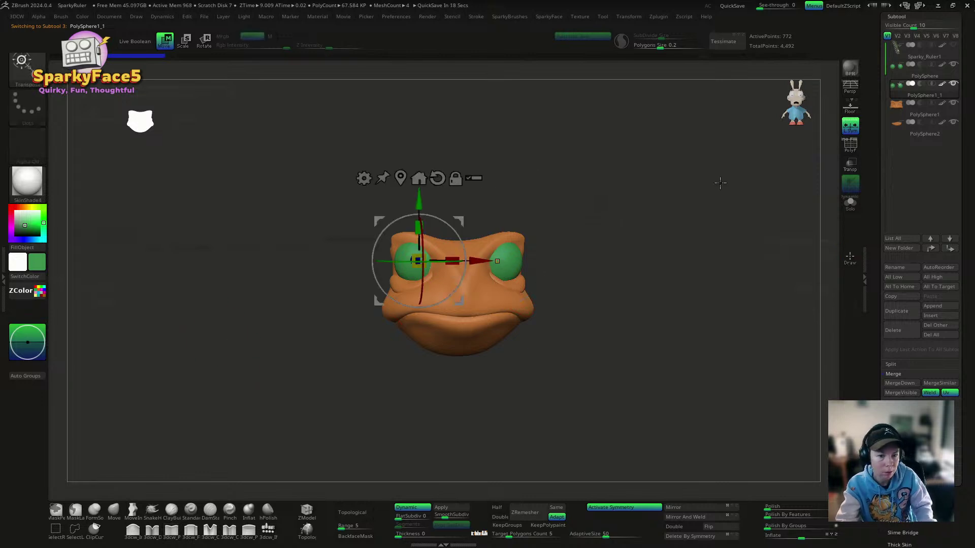
drag(720, 183, 568, 284)
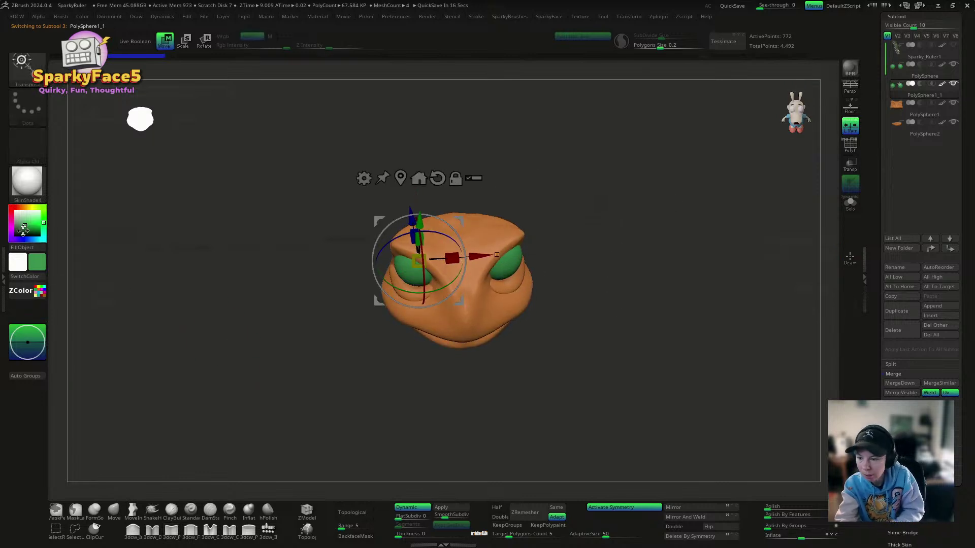
click(16, 235)
click(21, 248)
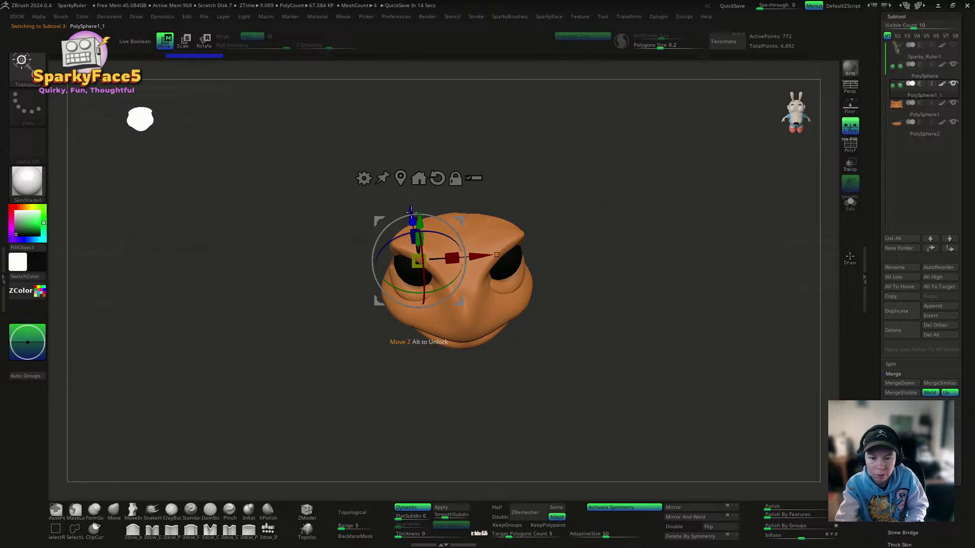
Step: Move the black pupil spheres along Z to the front of the eyeballs and squash them vertically to about 0.74
drag(411, 212, 413, 223)
drag(481, 266, 458, 287)
drag(575, 278, 564, 244)
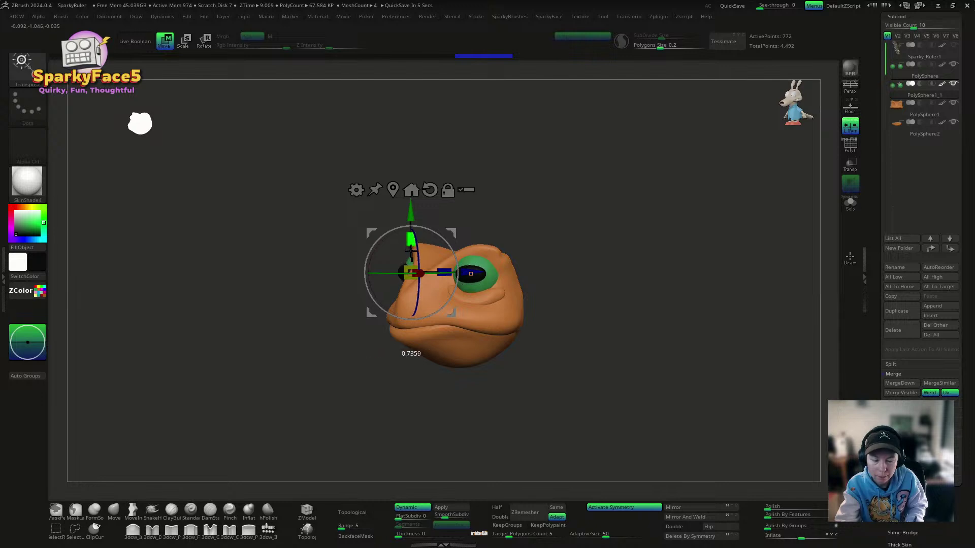
drag(410, 250, 411, 251)
Step: Scale the pupils along Z to about 0.85 and check their shape from the front and side of the head
drag(562, 253, 641, 246)
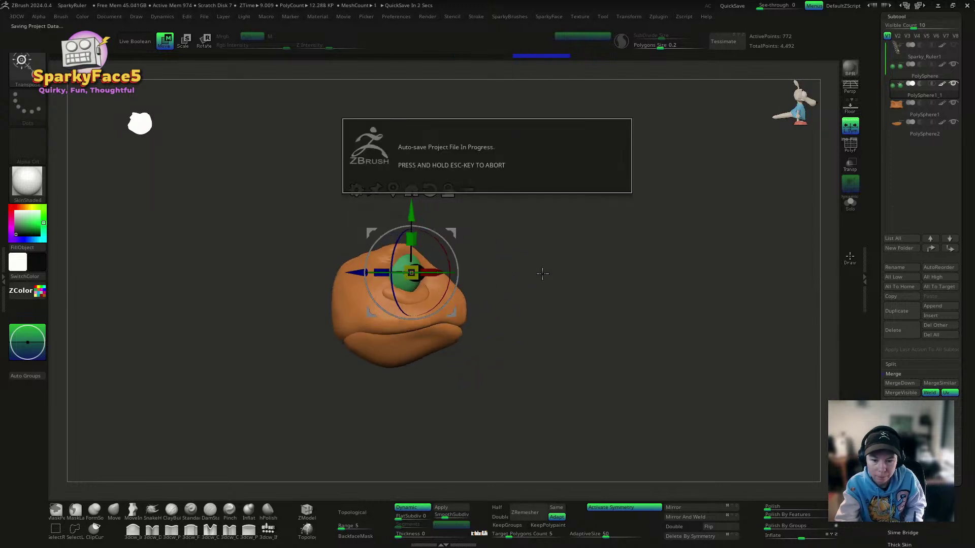
drag(543, 273, 509, 308)
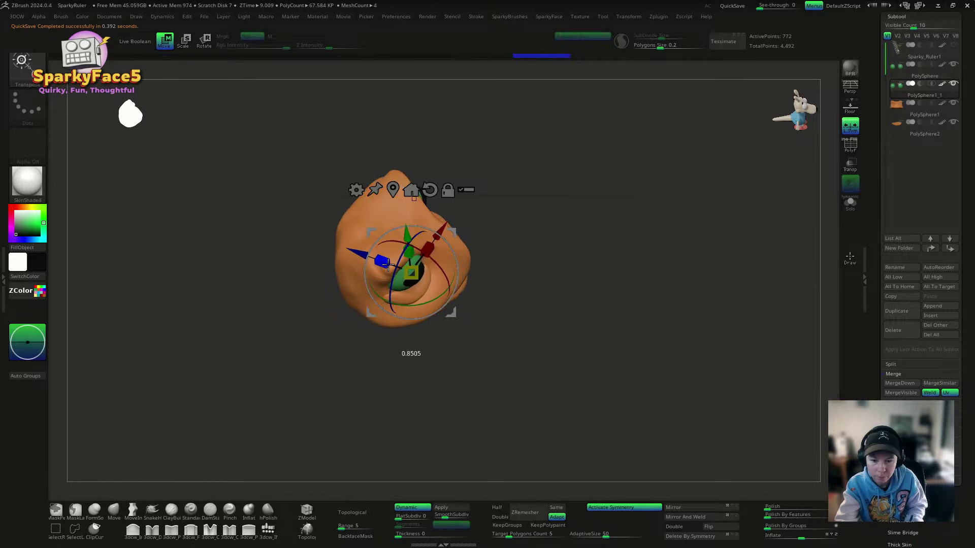
drag(398, 265, 398, 266)
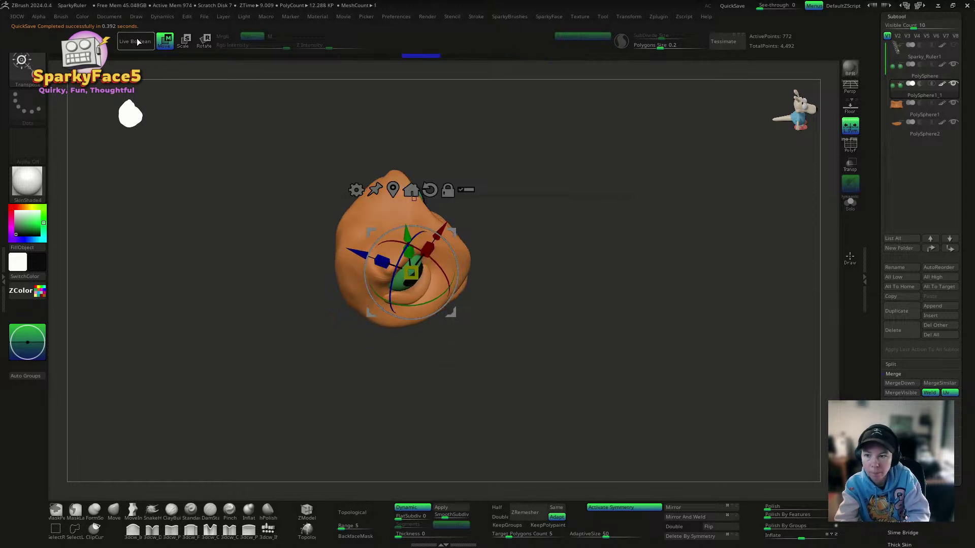
key(q)
mouse_move(517, 249)
mouse_down()
mouse_move(535, 270)
mouse_move(607, 278)
mouse_move(578, 290)
mouse_move(623, 291)
mouse_move(568, 320)
mouse_move(623, 315)
mouse_move(601, 315)
mouse_move(614, 215)
mouse_move(616, 329)
mouse_move(621, 321)
mouse_up()
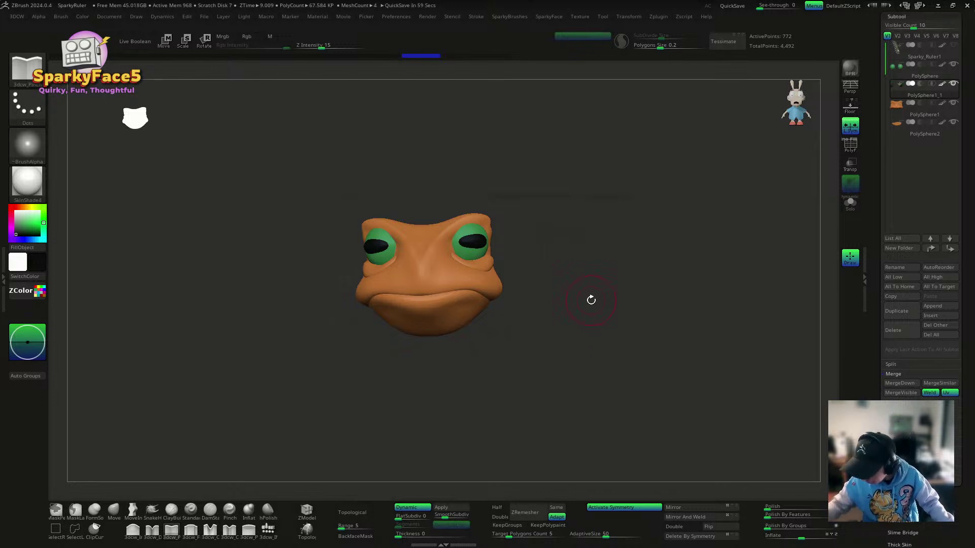
drag(623, 311, 489, 259)
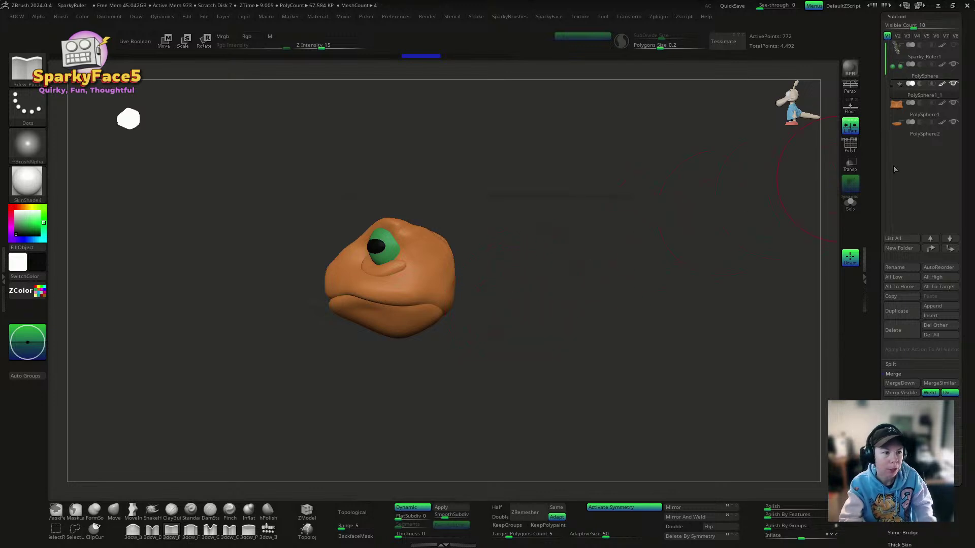
Step: Select the upper head subtool, adjust the back of the skull with the Move brush and smoothing, and undo the last change
click(941, 118)
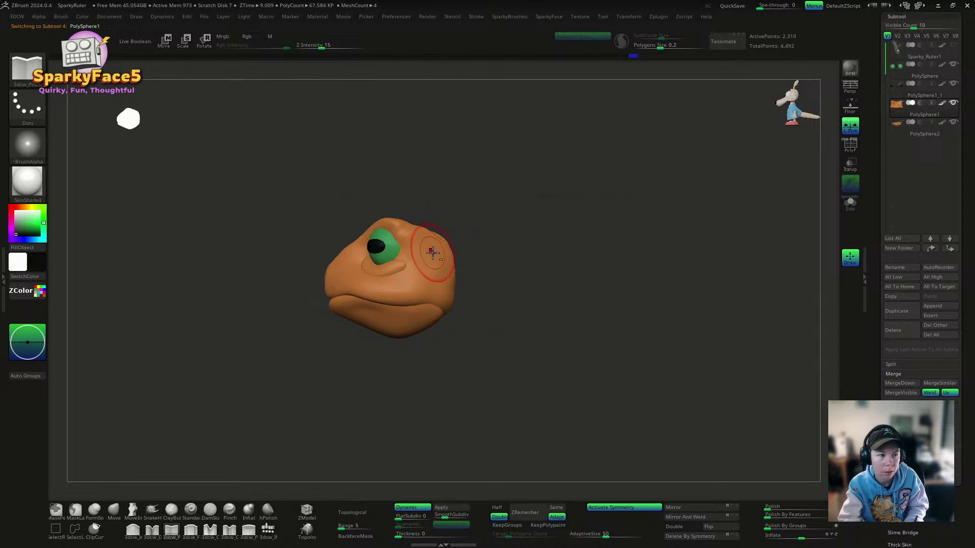
click(113, 510)
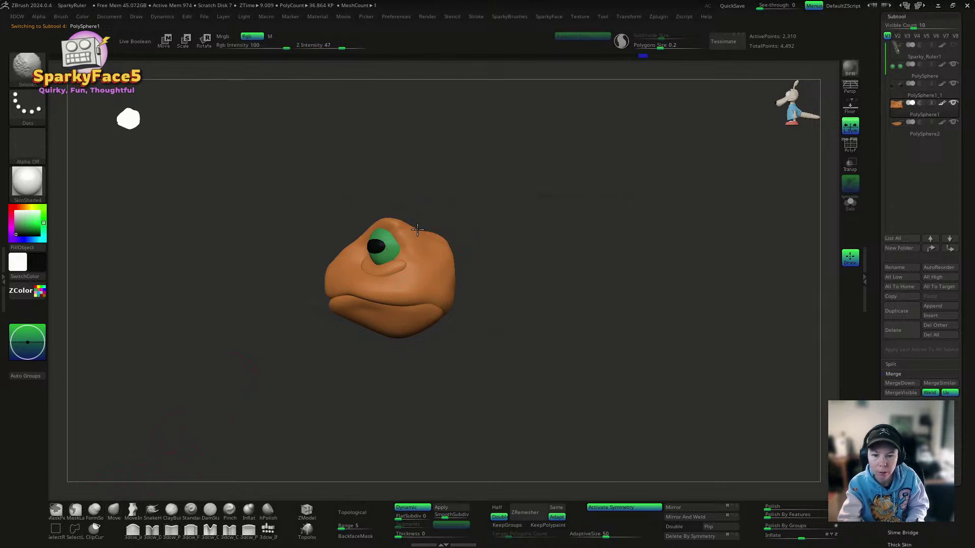
mouse_move(455, 229)
shift+mouse_down()
mouse_move(522, 252)
mouse_move(446, 272)
mouse_move(508, 246)
mouse_move(573, 275)
mouse_move(579, 261)
shift+mouse_up()
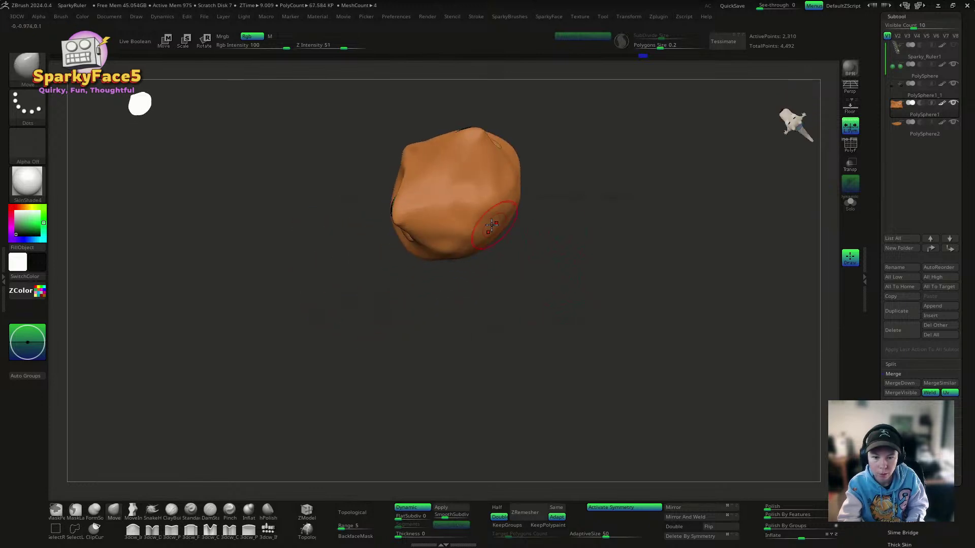
shift+drag(485, 200, 467, 217)
mouse_move(564, 218)
mouse_down()
mouse_move(581, 192)
mouse_move(555, 205)
mouse_up()
key(ctrl+z)
Step: Resize the Move brush and reshape the back of the head from the side and rear
mouse_move(637, 251)
mouse_down()
mouse_move(625, 244)
mouse_move(642, 250)
mouse_up()
key(s)
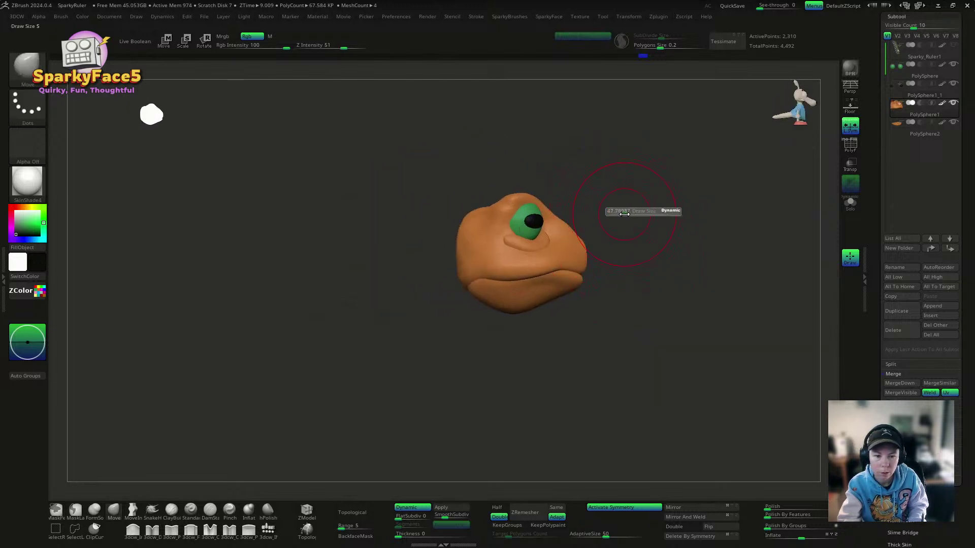
drag(633, 212, 620, 214)
mouse_move(475, 216)
mouse_down()
mouse_move(468, 213)
mouse_move(627, 209)
mouse_move(426, 224)
mouse_up()
mouse_move(507, 238)
mouse_down()
mouse_move(599, 247)
mouse_move(503, 270)
mouse_up()
drag(425, 218, 430, 223)
drag(504, 253, 452, 241)
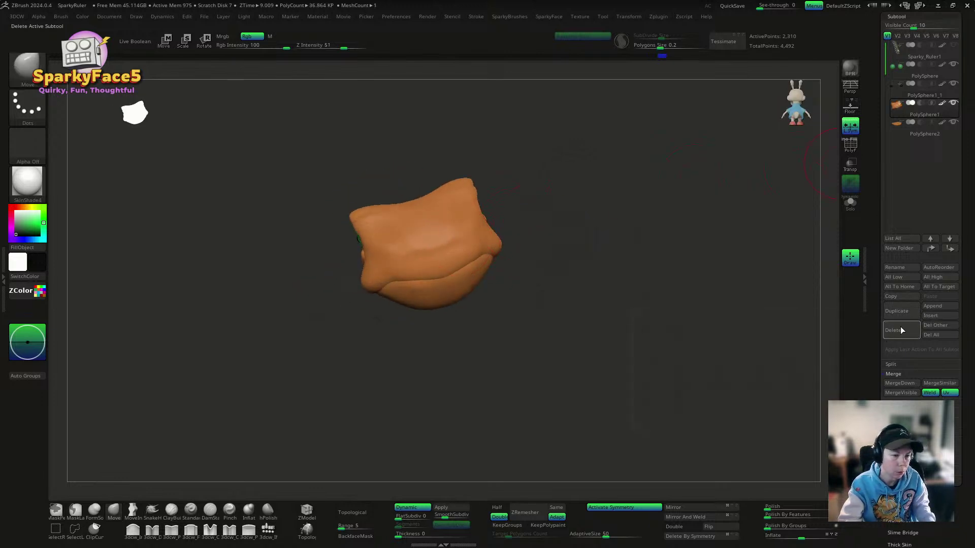
Step: Insert a Sphere3D subtool as the body base and colour it with the head's orange
click(933, 316)
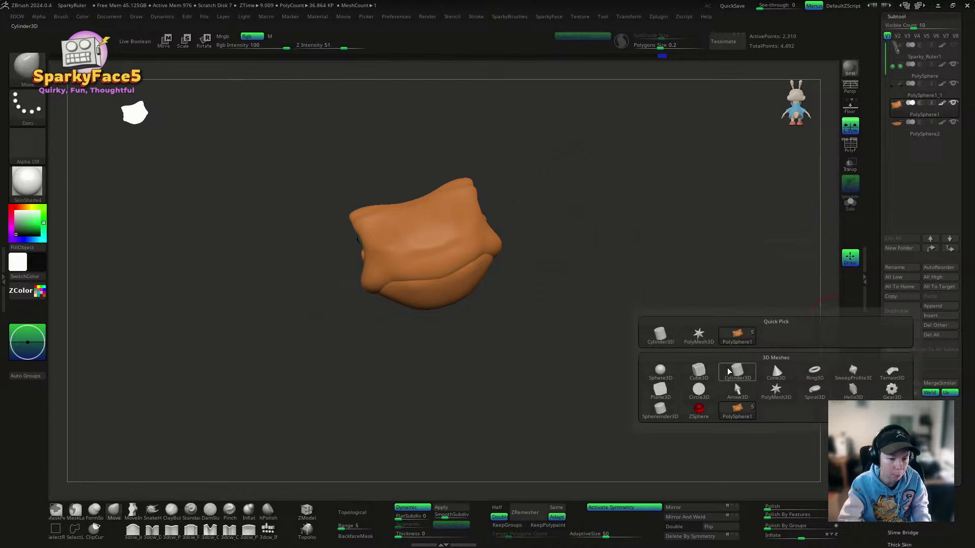
mouse_move(707, 373)
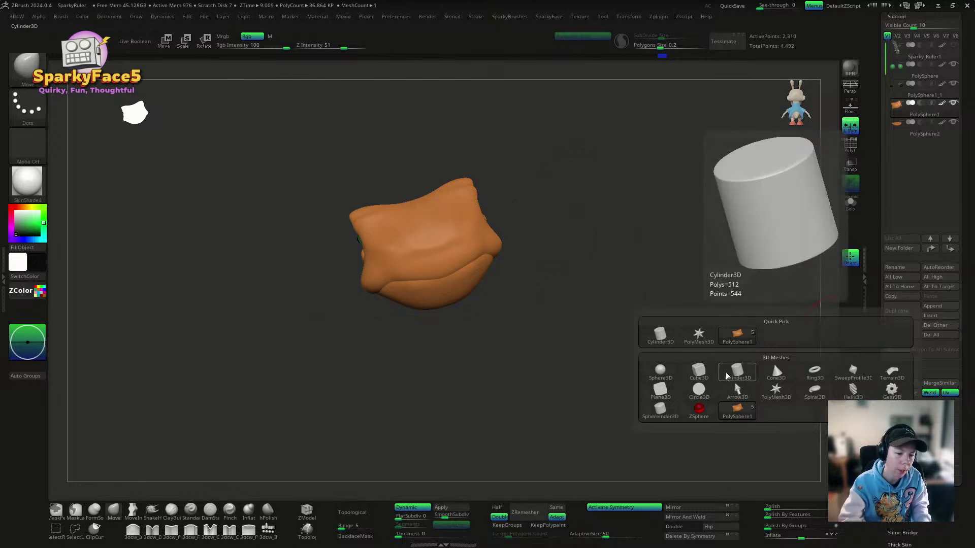
click(660, 372)
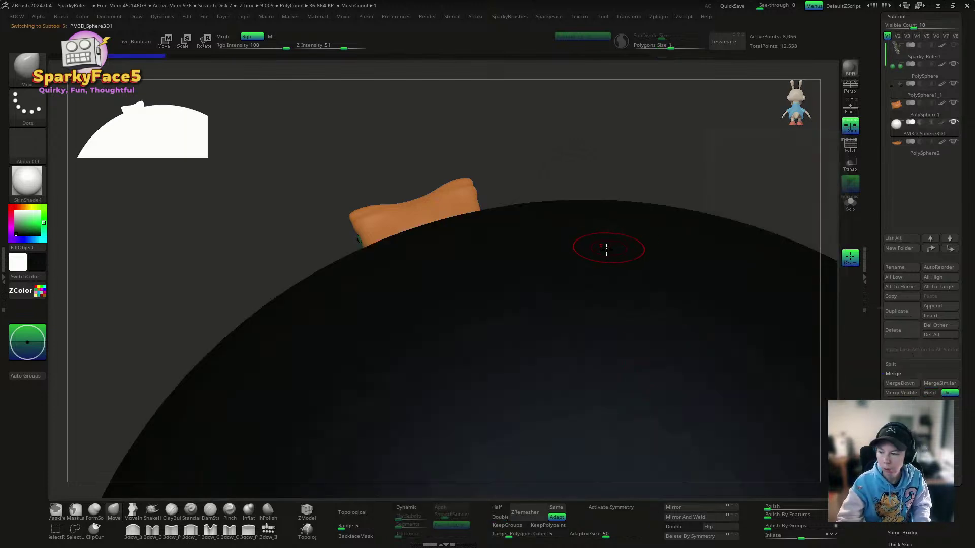
key(f)
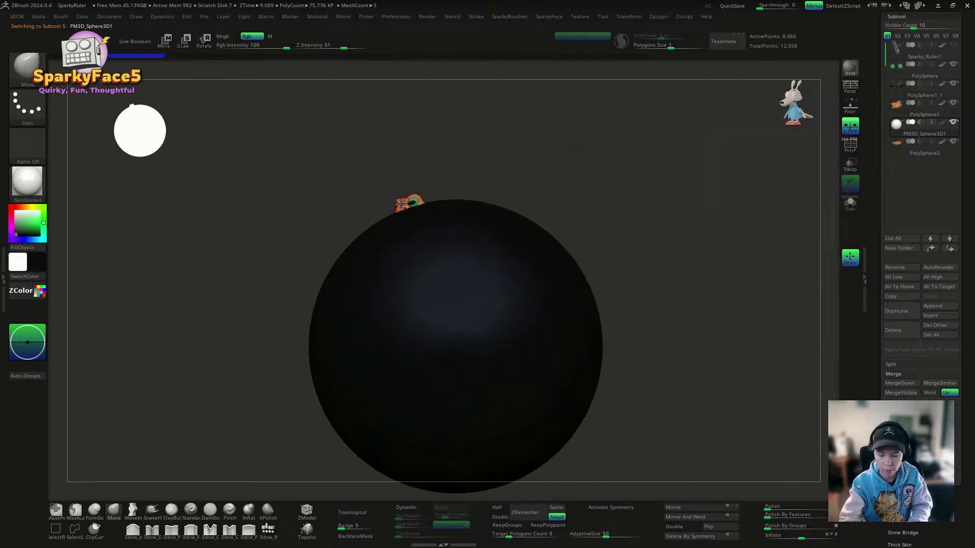
key(c)
click(29, 247)
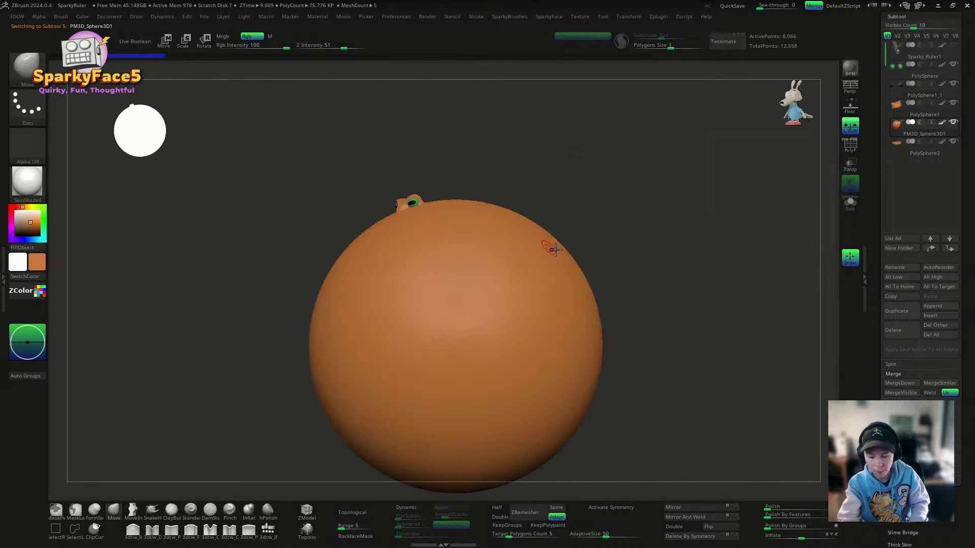
Step: Scale the inserted sphere down uniformly towards the head's size and convert it to a PolySphere
key(w)
drag(577, 264, 657, 251)
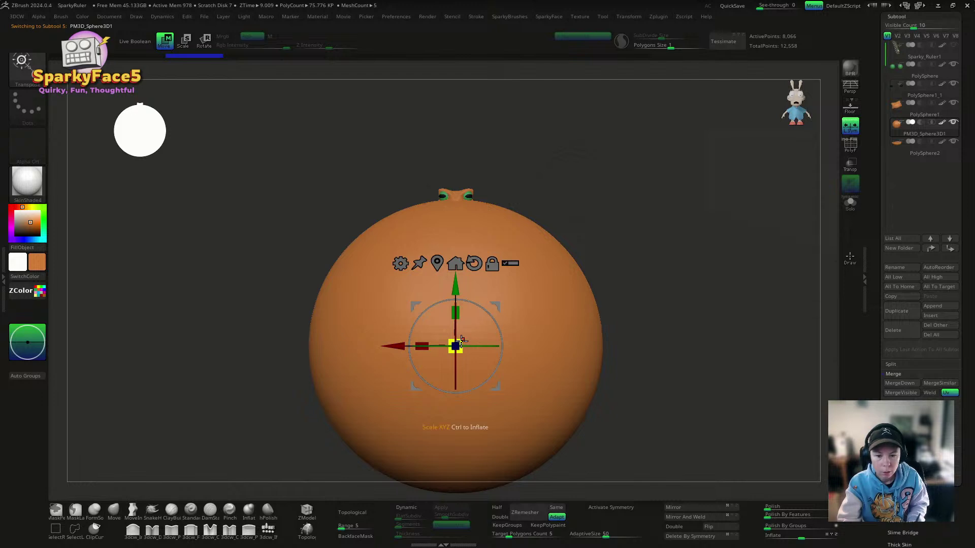
drag(456, 346, 387, 389)
click(401, 264)
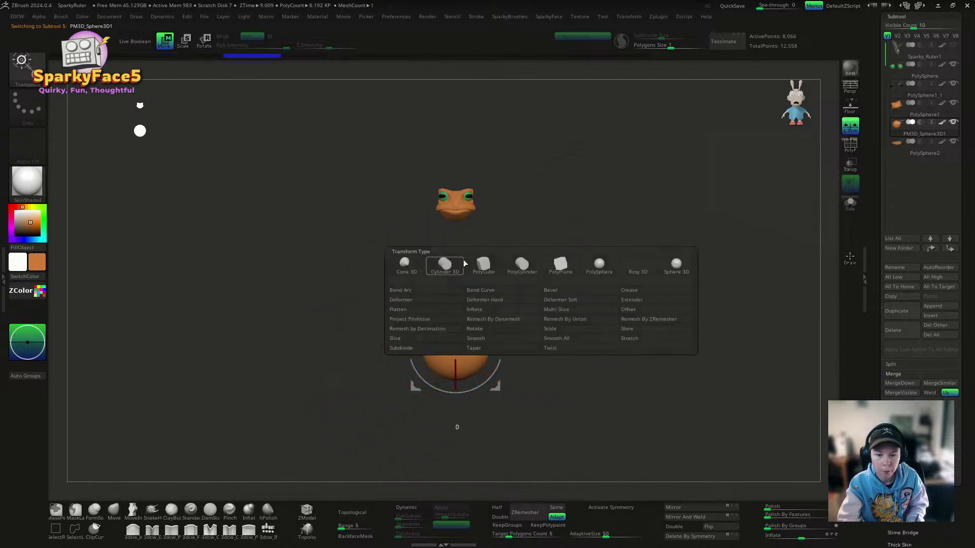
click(586, 272)
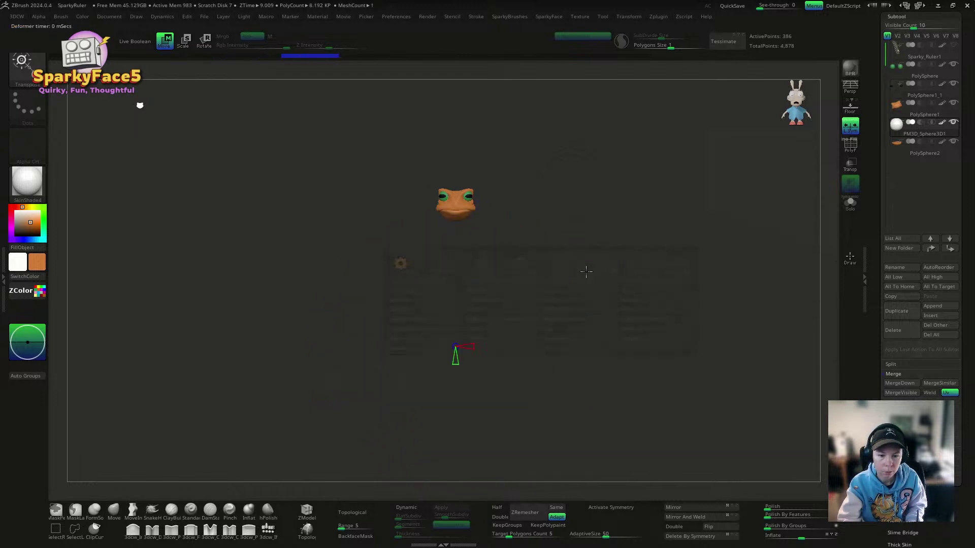
click(401, 263)
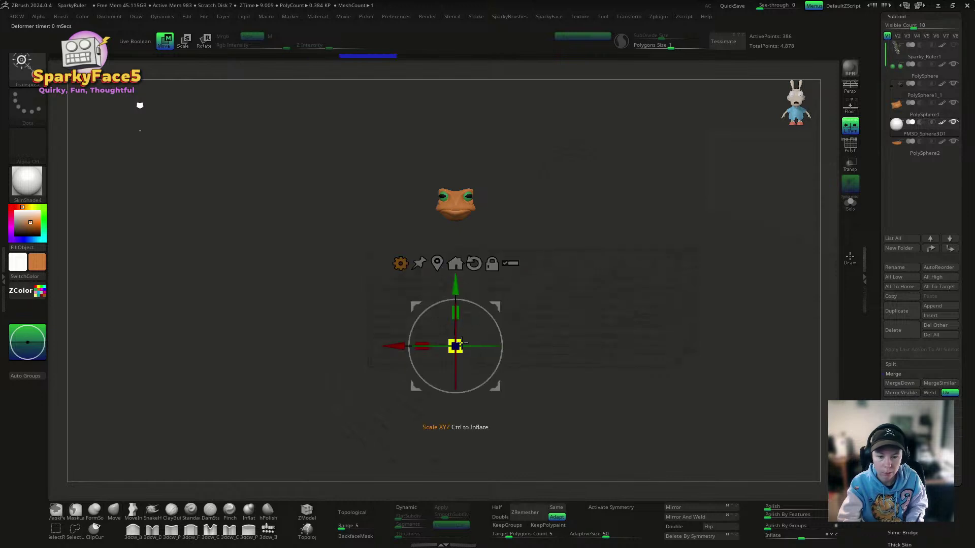
Step: Enlarge the orange-coloured PolySphere until it is wider than the head and raise it along Y to sit directly beneath the head
drag(461, 343, 478, 331)
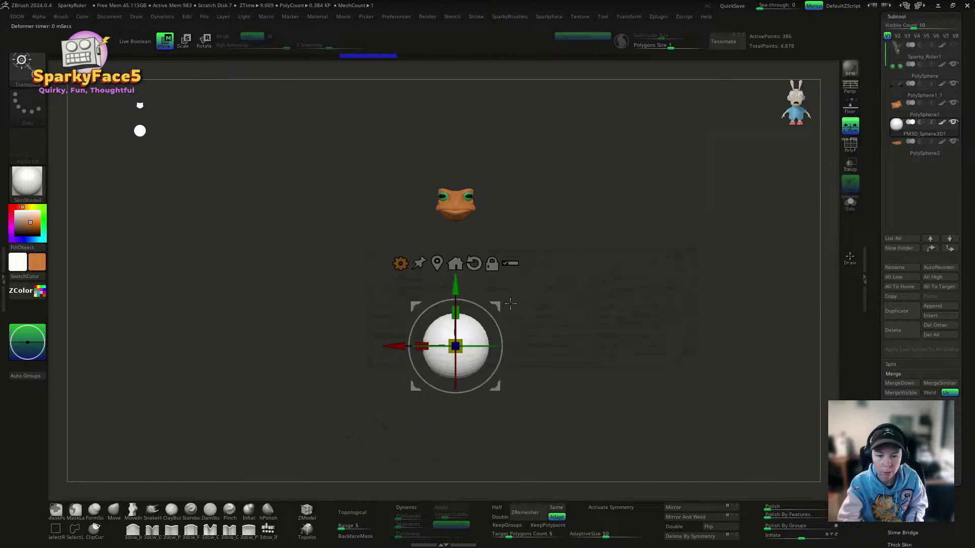
click(29, 249)
drag(455, 295, 456, 192)
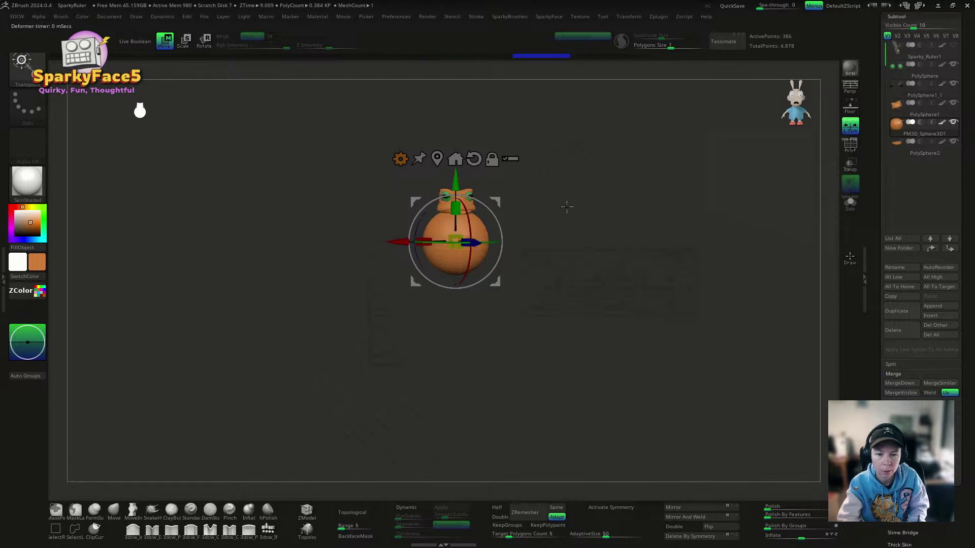
Step: Flatten the body sphere along Z and narrow it along X into an upright egg shape
shift+drag(567, 206, 589, 207)
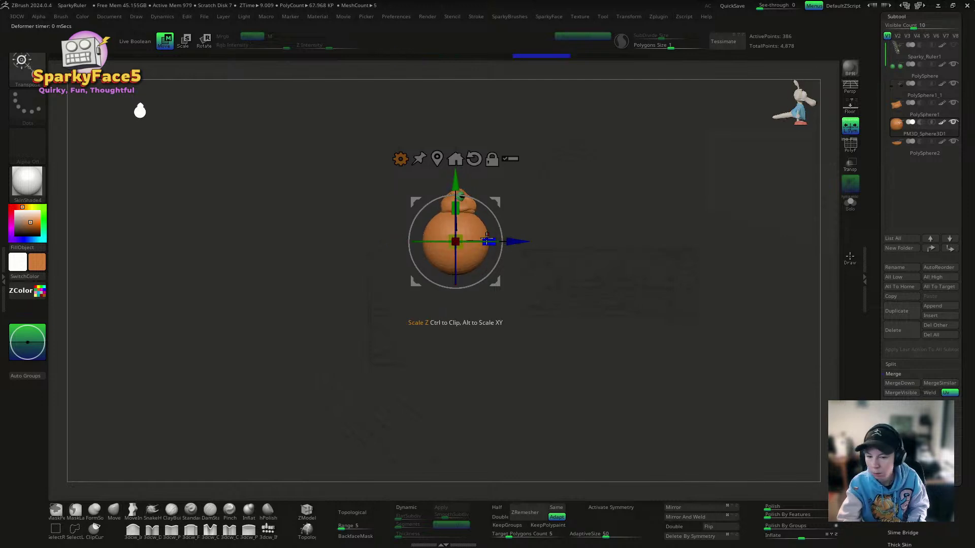
drag(487, 239, 523, 222)
drag(424, 241, 442, 241)
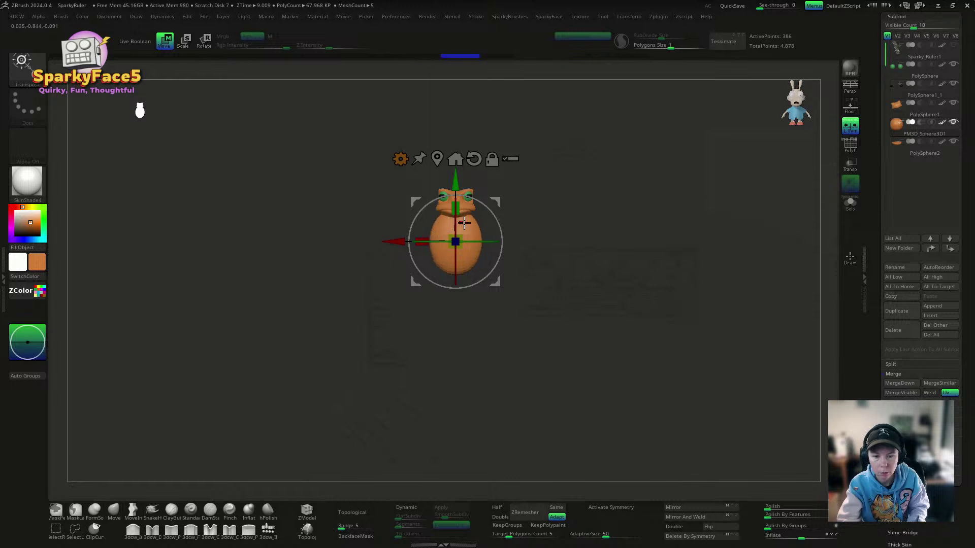
Step: Turn on symmetry and use the Move brush to bend the body back behind the head and shorten its lower end
click(114, 509)
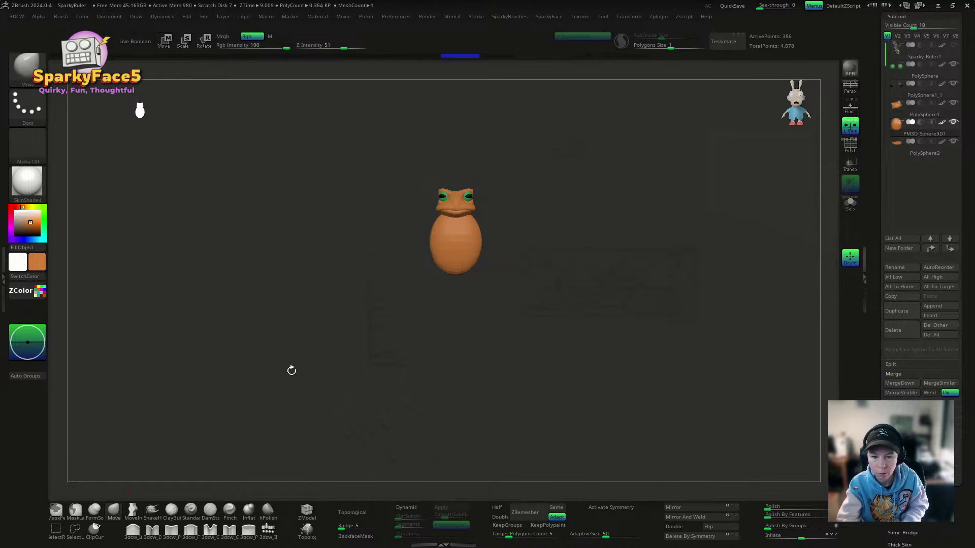
drag(291, 386, 544, 289)
key(s)
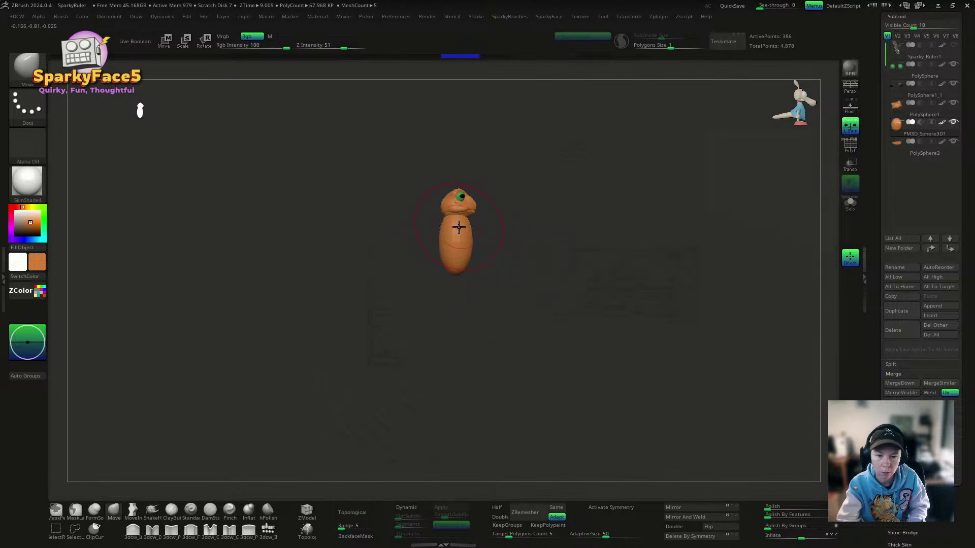
mouse_move(515, 217)
shift+mouse_down()
mouse_move(502, 224)
mouse_move(578, 228)
mouse_move(505, 224)
mouse_move(519, 221)
shift+mouse_up()
key(x)
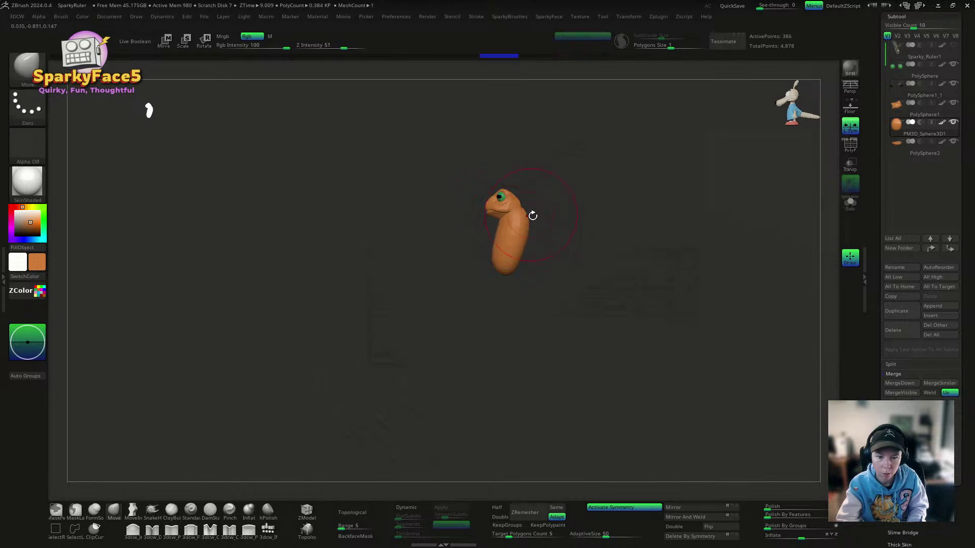
mouse_move(507, 265)
mouse_down()
mouse_move(511, 248)
mouse_move(594, 242)
mouse_up()
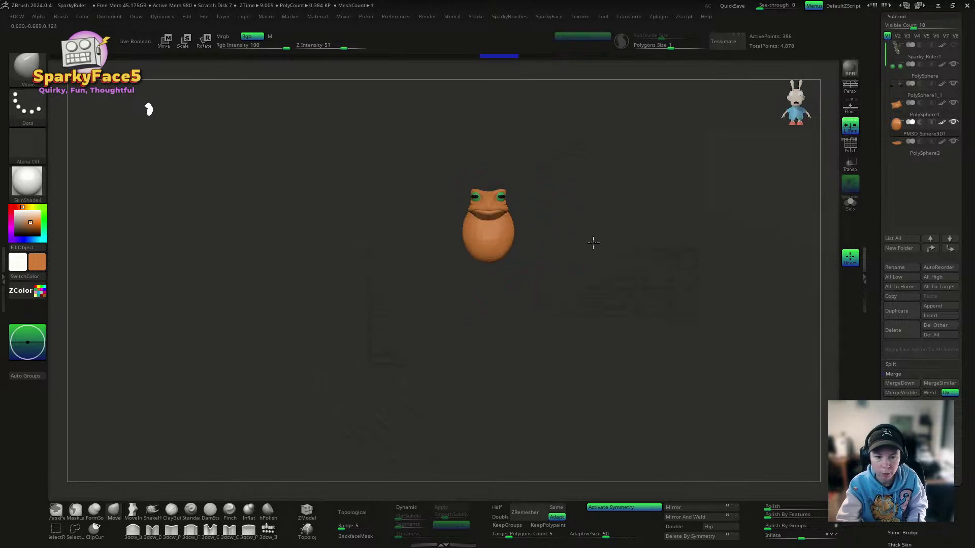
Step: Pull the body into a hunched back with broad shoulders and a notched lower edge using the Move brush
mouse_move(527, 211)
mouse_down()
mouse_move(599, 211)
mouse_move(551, 211)
mouse_up()
key(s)
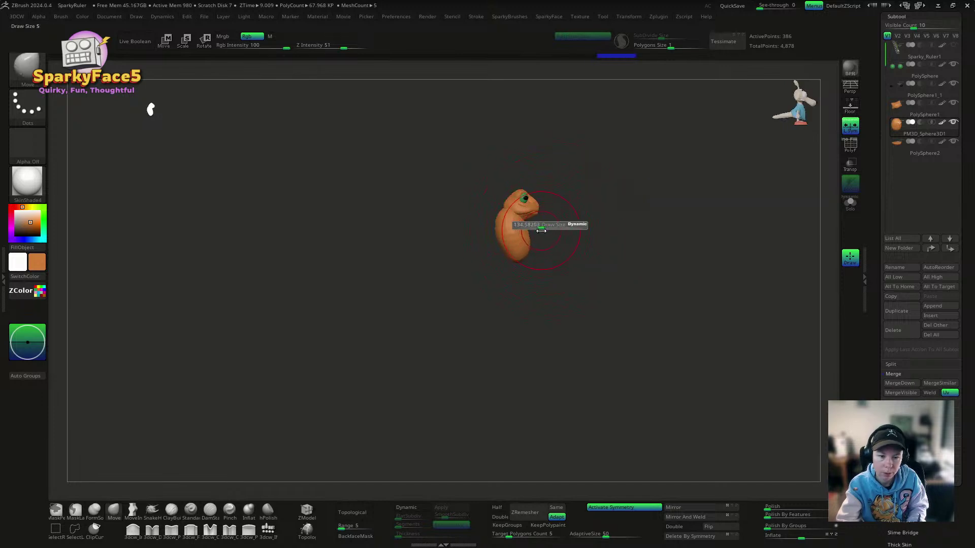
drag(505, 202, 497, 230)
mouse_move(592, 231)
mouse_down()
mouse_move(520, 239)
mouse_move(514, 232)
mouse_move(592, 231)
mouse_move(521, 224)
mouse_move(567, 248)
mouse_move(503, 264)
mouse_move(476, 236)
mouse_up()
key(s)
key(s)
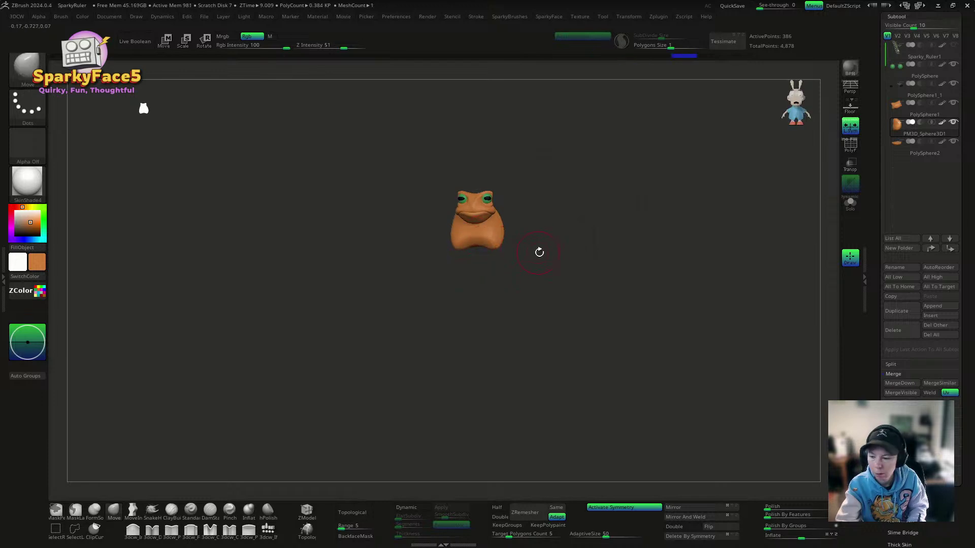
mouse_move(537, 250)
mouse_down()
mouse_move(529, 257)
mouse_move(552, 262)
mouse_up()
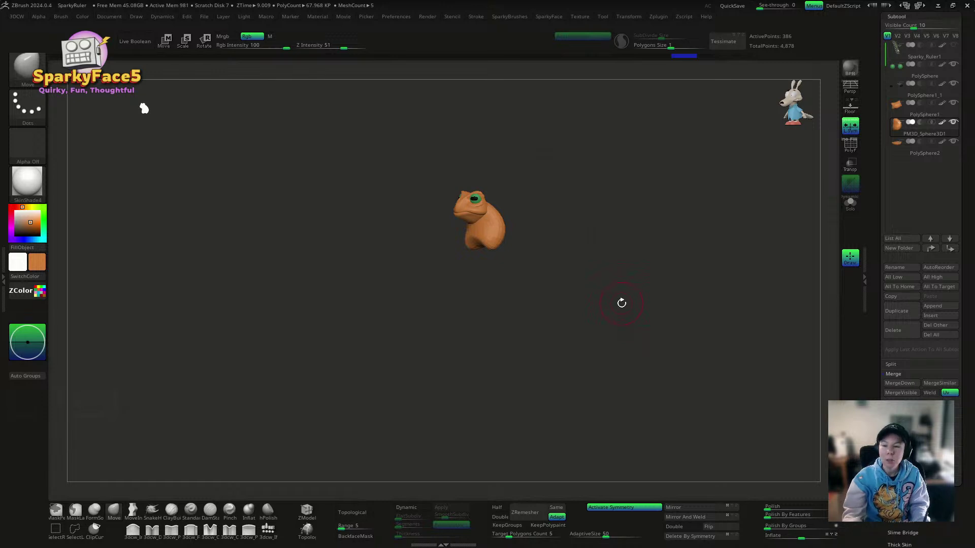
Step: Refine the torso with a resized Move brush, rounding out the lower back and underside
drag(642, 311, 539, 261)
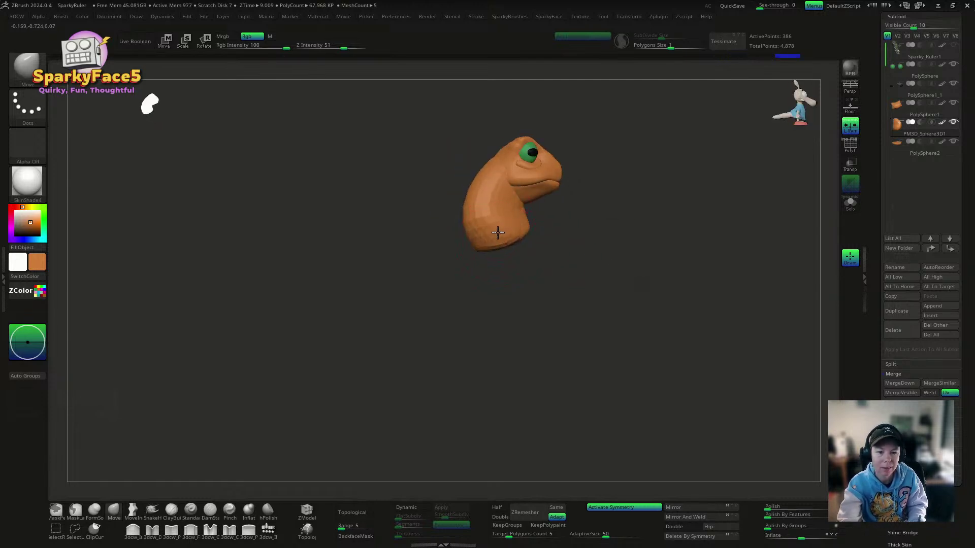
mouse_move(498, 233)
mouse_down()
mouse_move(594, 245)
mouse_move(605, 219)
mouse_move(614, 226)
mouse_up()
mouse_move(674, 240)
mouse_down()
mouse_move(637, 251)
mouse_move(572, 233)
mouse_move(661, 231)
mouse_move(622, 240)
mouse_move(637, 269)
mouse_move(653, 274)
mouse_move(623, 240)
mouse_move(706, 272)
mouse_move(712, 285)
mouse_move(648, 275)
mouse_up()
key(s)
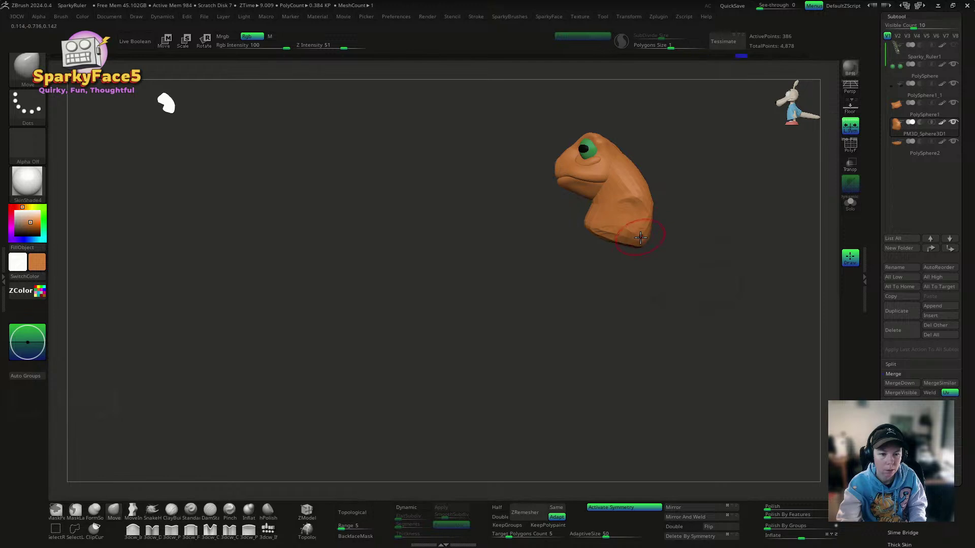
mouse_move(655, 238)
mouse_down()
mouse_move(654, 267)
mouse_move(596, 227)
mouse_move(742, 201)
mouse_move(678, 243)
mouse_up()
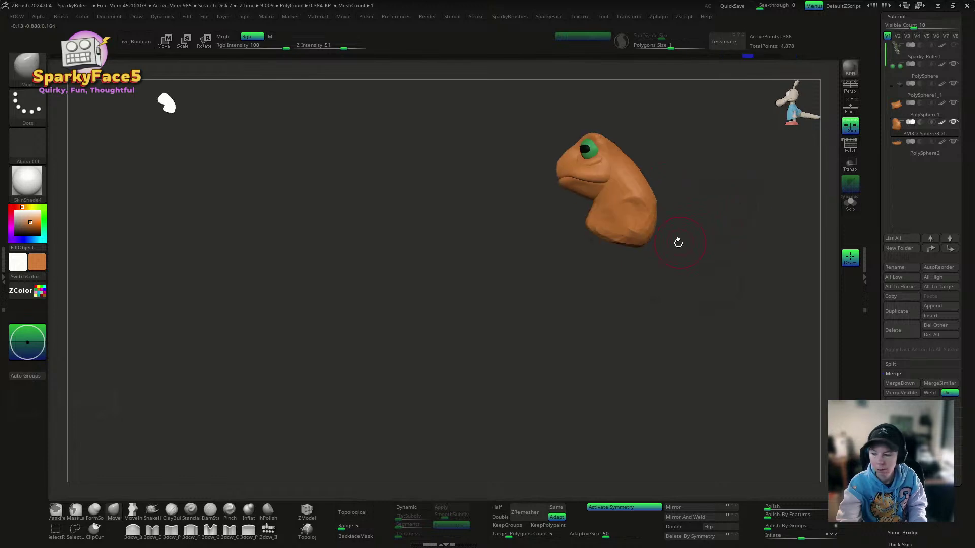
mouse_move(641, 320)
mouse_down()
mouse_move(669, 321)
mouse_move(699, 290)
mouse_move(736, 274)
mouse_move(712, 280)
mouse_move(691, 224)
mouse_move(649, 226)
mouse_move(640, 241)
mouse_up()
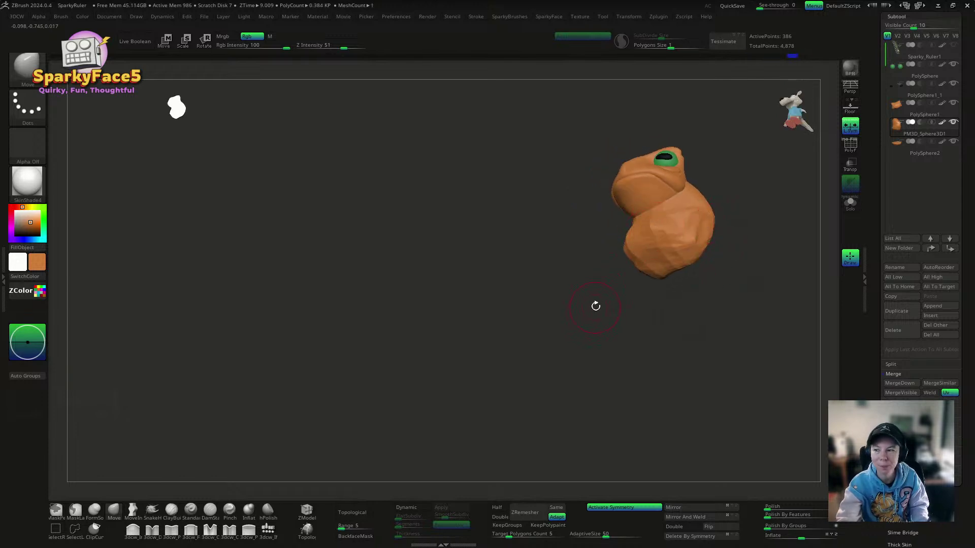
Step: Reshape the torso's back and underside with the Move brush, pulling its lower edge into a smoother curve
mouse_move(596, 307)
alt+mouse_down()
mouse_move(620, 294)
mouse_move(627, 313)
mouse_move(651, 265)
alt+mouse_up()
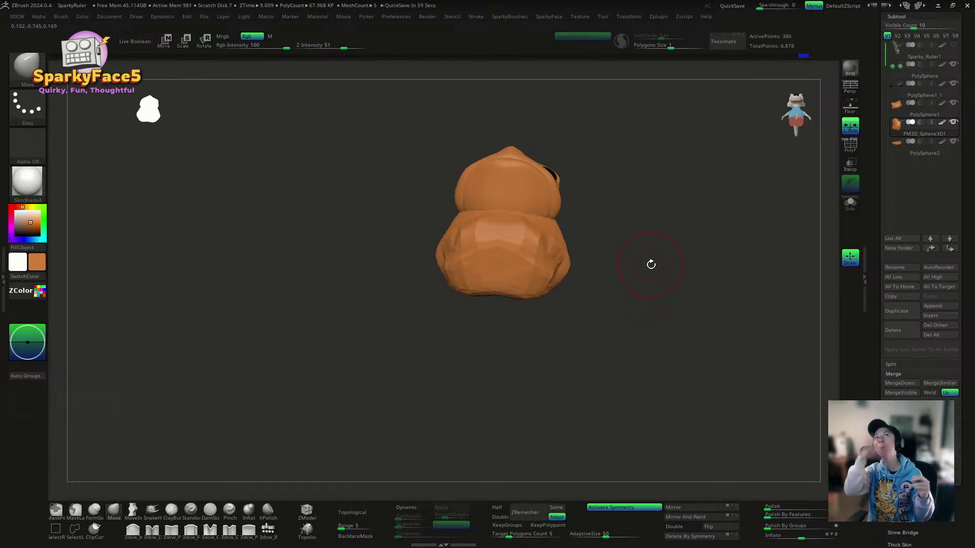
drag(587, 278, 625, 219)
drag(515, 246, 523, 231)
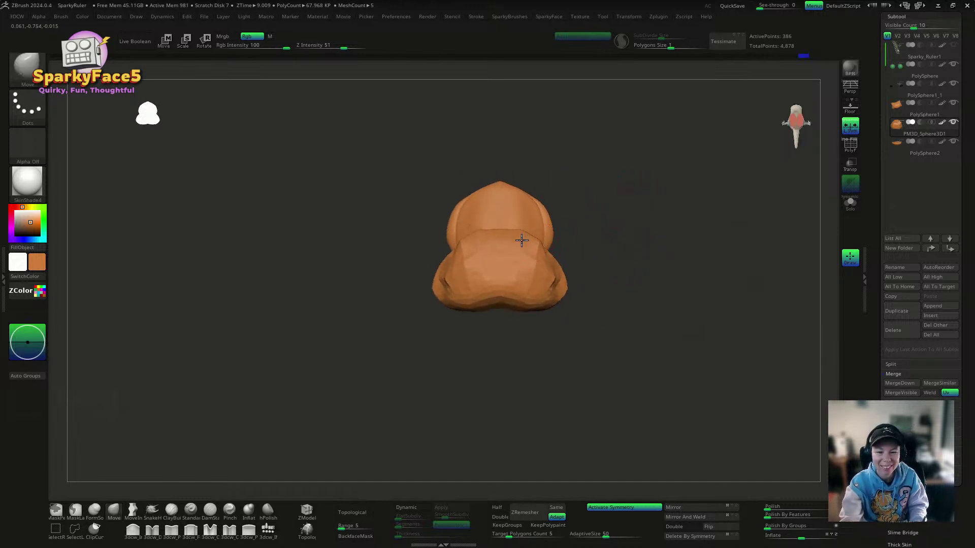
drag(599, 243, 655, 242)
drag(513, 262, 492, 293)
mouse_move(610, 329)
mouse_down()
mouse_move(576, 338)
mouse_move(591, 310)
mouse_up()
mouse_move(624, 265)
mouse_down()
mouse_move(647, 379)
mouse_move(630, 300)
mouse_move(584, 325)
mouse_up()
Step: Turn on Dynamic Subdivision for the torso and tuck in its lower front edge and sides with the Move brush
click(408, 508)
drag(463, 337, 460, 382)
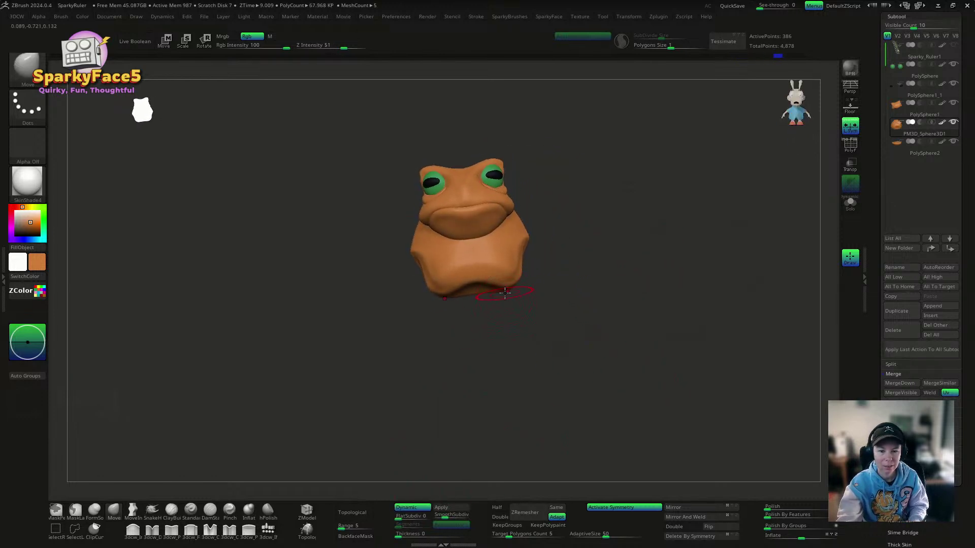
drag(505, 293, 504, 284)
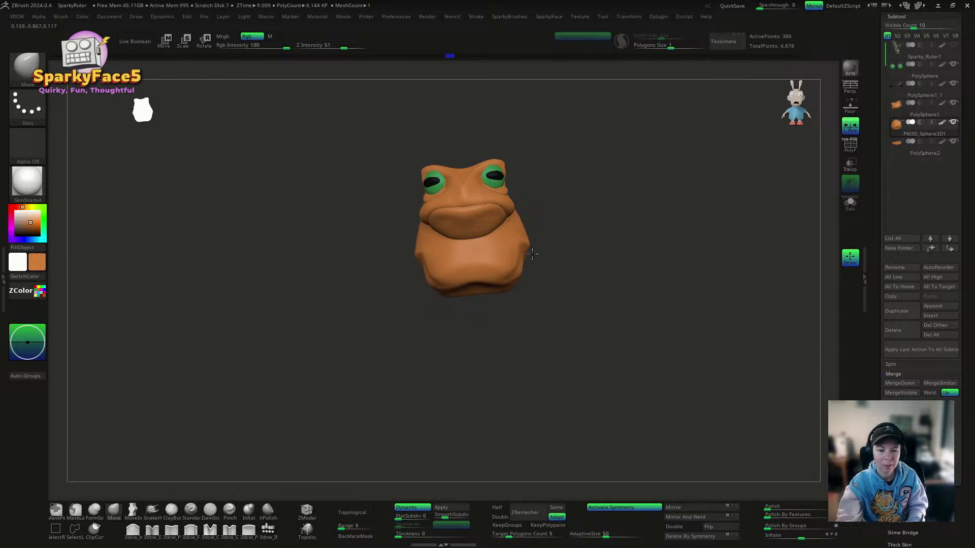
drag(532, 254, 506, 254)
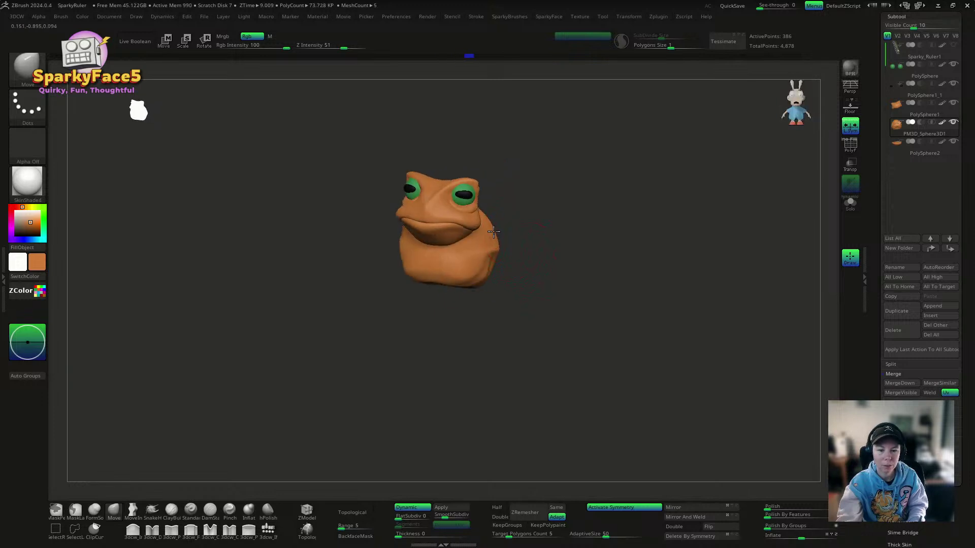
shift+drag(533, 261, 536, 272)
Step: Duplicate the torso subtool and move the copy straight down beneath it as the lower body
key(ctrl+shift+d)
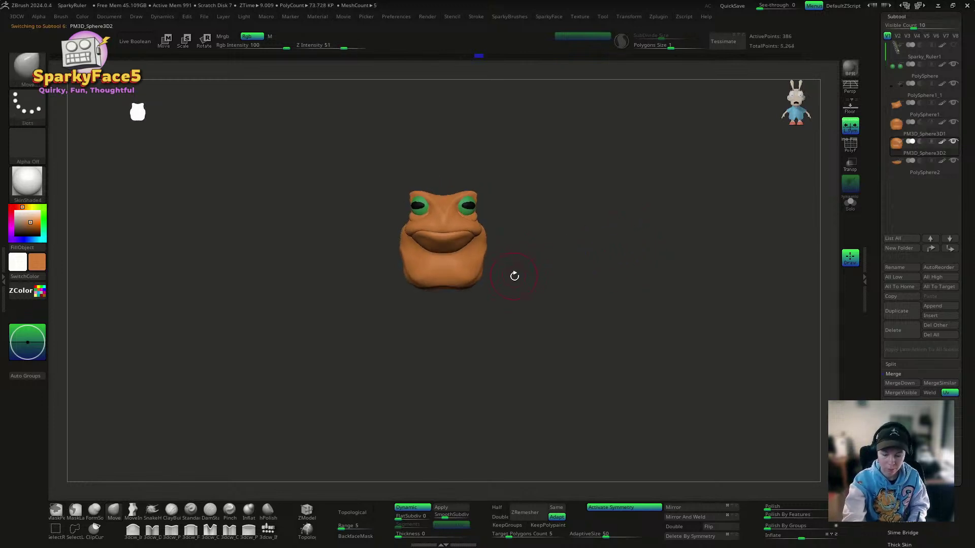
key(w)
mouse_move(443, 229)
mouse_down()
mouse_move(443, 273)
mouse_move(476, 281)
mouse_up()
key(q)
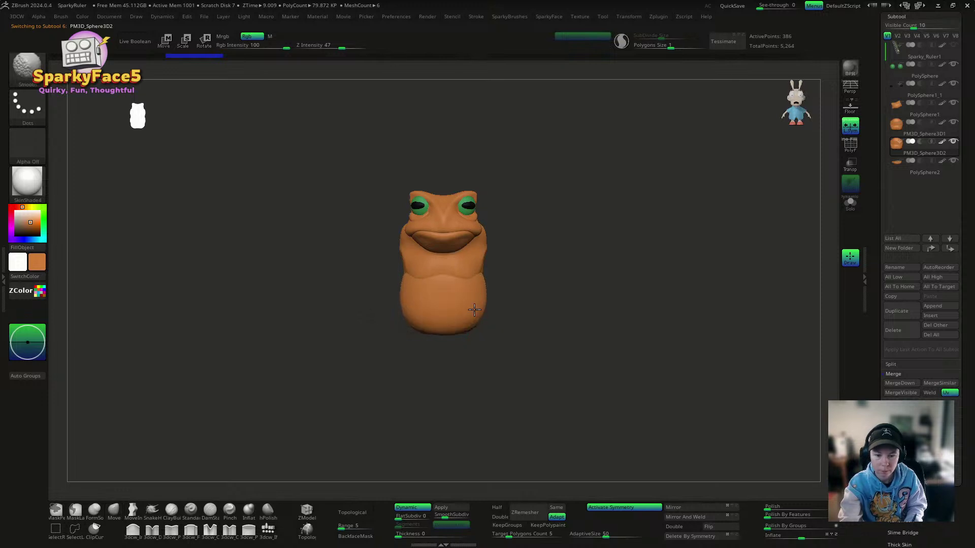
key(w)
drag(442, 336, 438, 340)
shift+drag(513, 320, 596, 294)
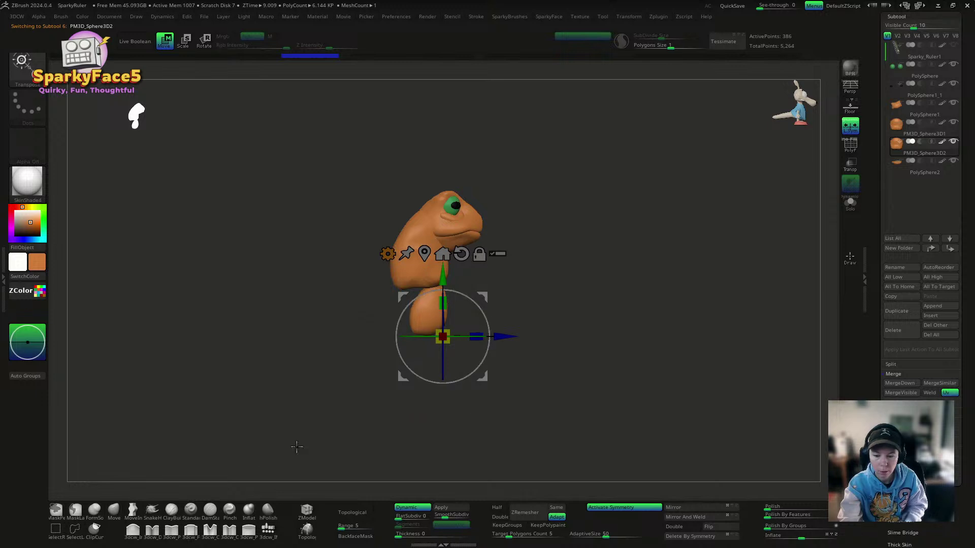
Step: Turn on BackfaceMask and shape the lower body into a fuller, rounder belly with the Move brush
click(114, 509)
mouse_move(507, 300)
mouse_down()
mouse_move(522, 296)
mouse_move(488, 313)
mouse_up()
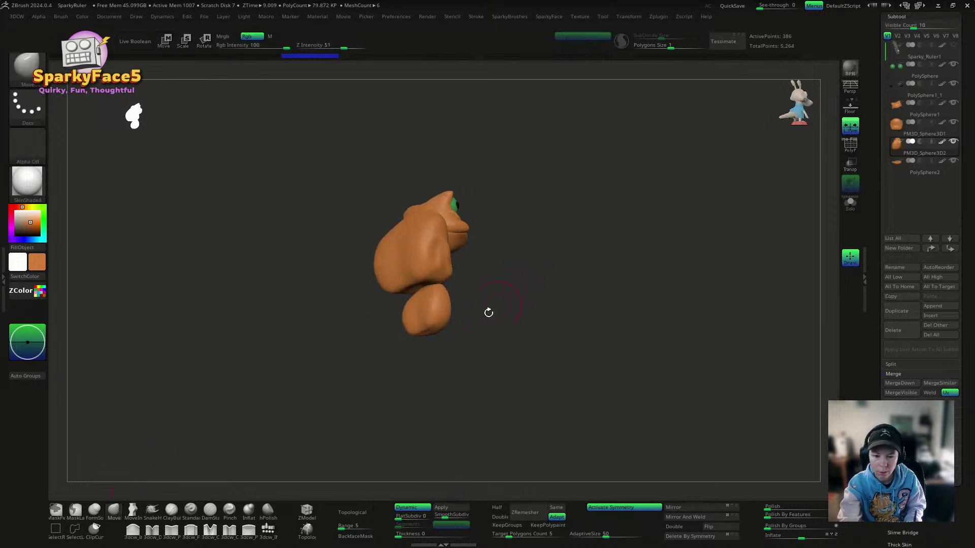
click(355, 536)
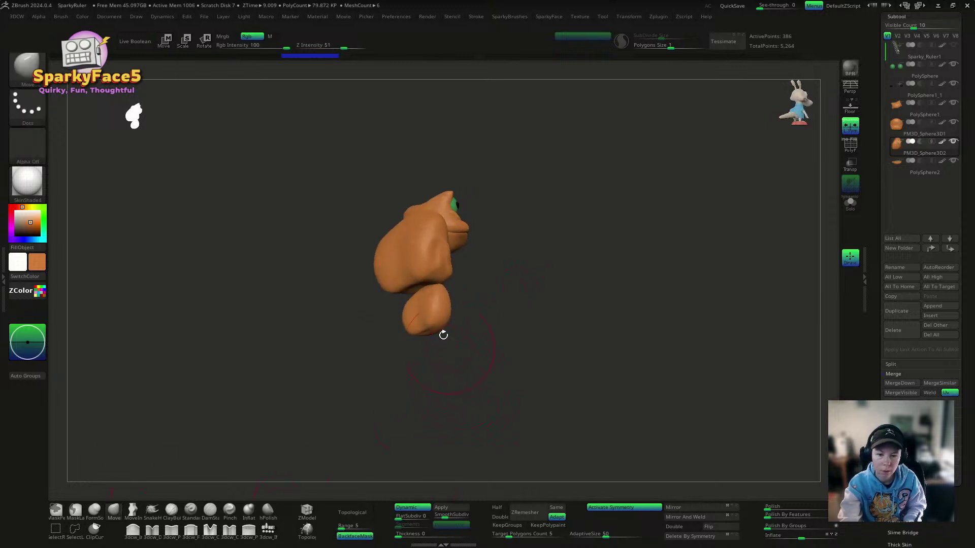
drag(419, 294, 405, 285)
mouse_move(501, 283)
mouse_down()
mouse_move(462, 275)
mouse_move(538, 270)
mouse_up()
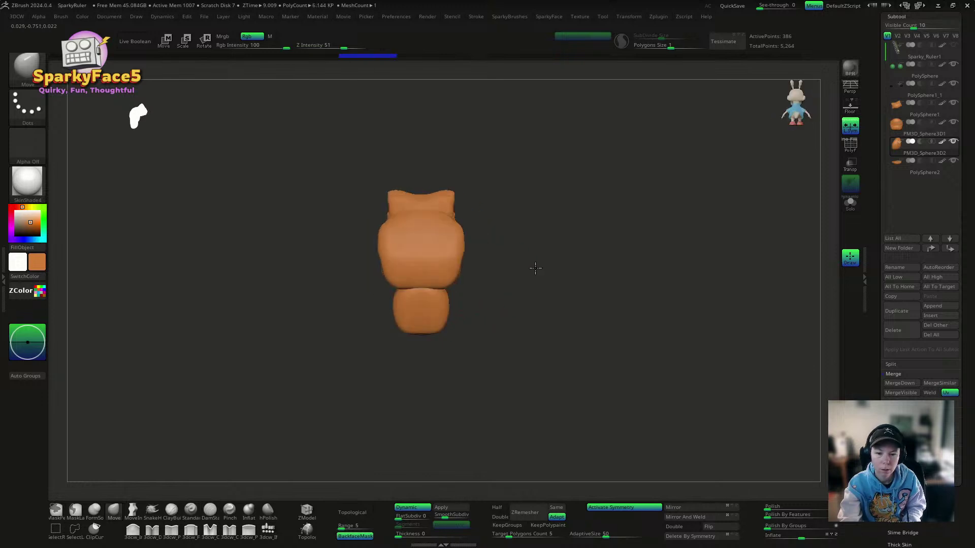
mouse_move(508, 300)
mouse_down()
mouse_move(548, 300)
mouse_move(503, 290)
mouse_move(514, 291)
mouse_up()
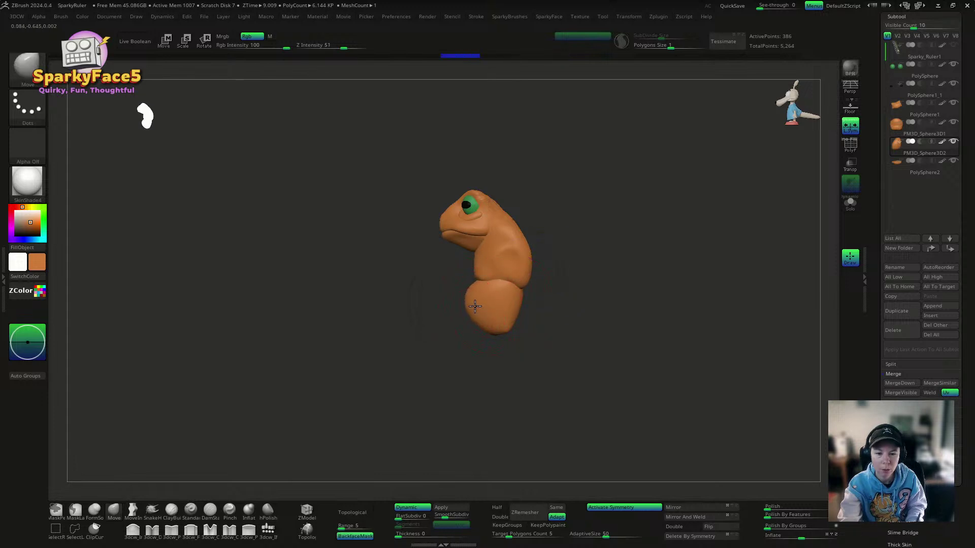
shift+drag(540, 295, 557, 289)
drag(485, 303, 507, 303)
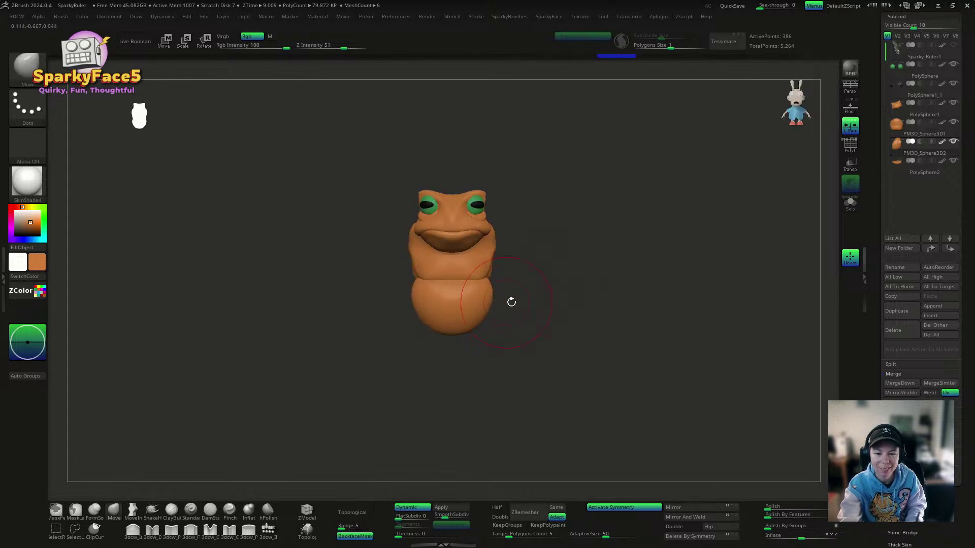
drag(535, 254, 508, 285)
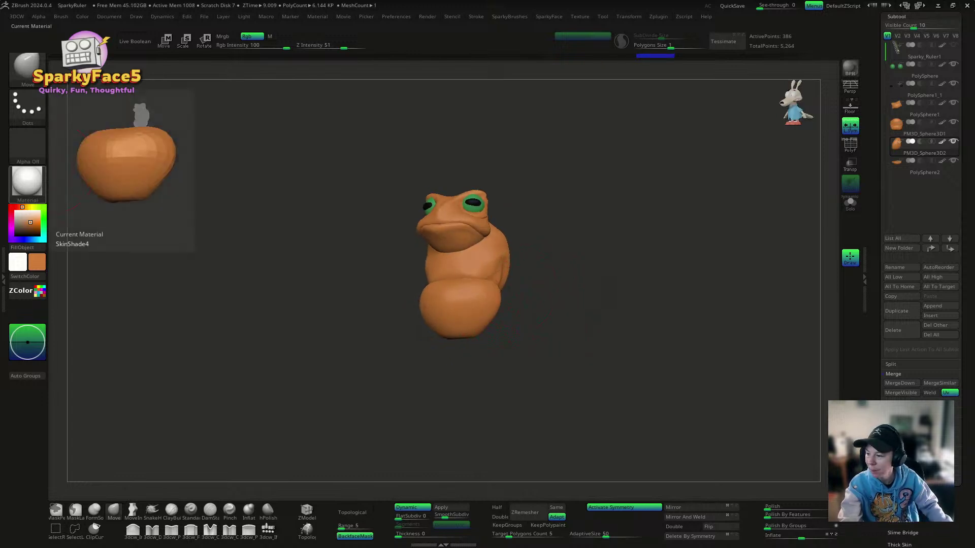
Step: Examine the body proportions and sitting poses in the toad reference photos and illustration
right_drag(0, 315, 180, 222)
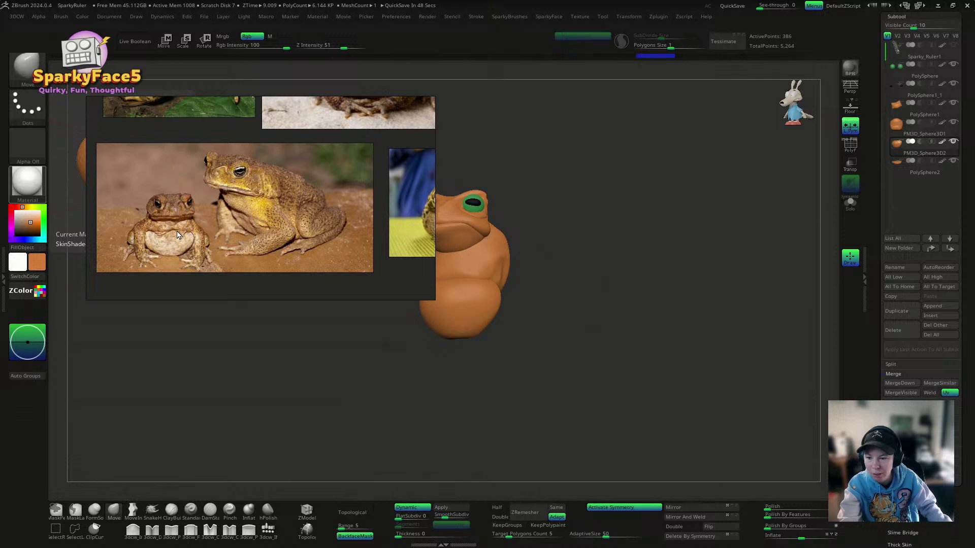
scroll(259, 174, down, 3)
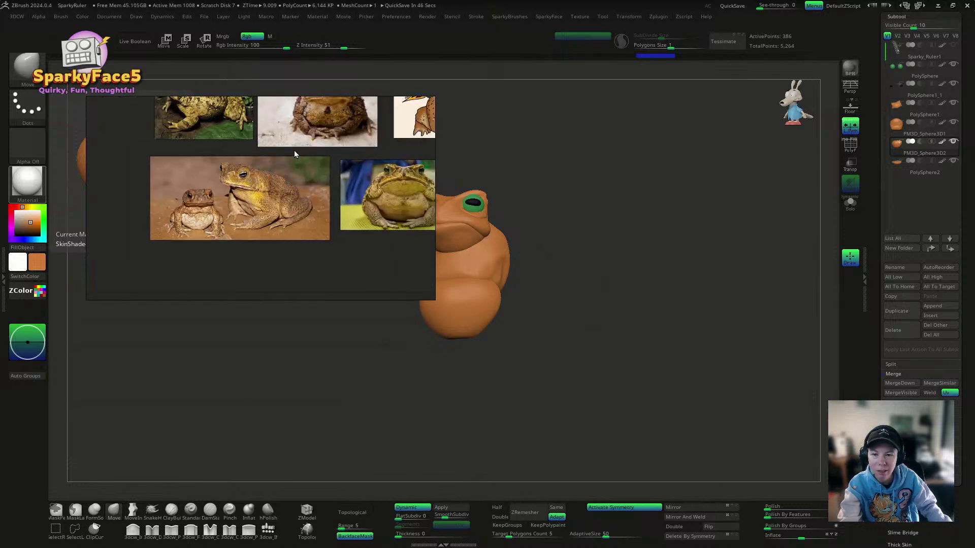
middle_drag(327, 149, 281, 245)
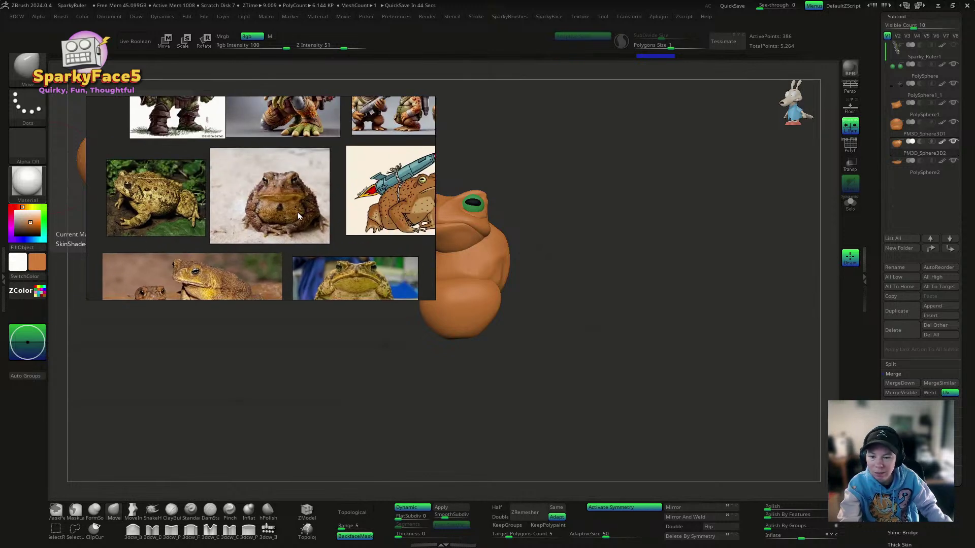
middle_drag(350, 236, 266, 200)
scroll(270, 237, up, 2)
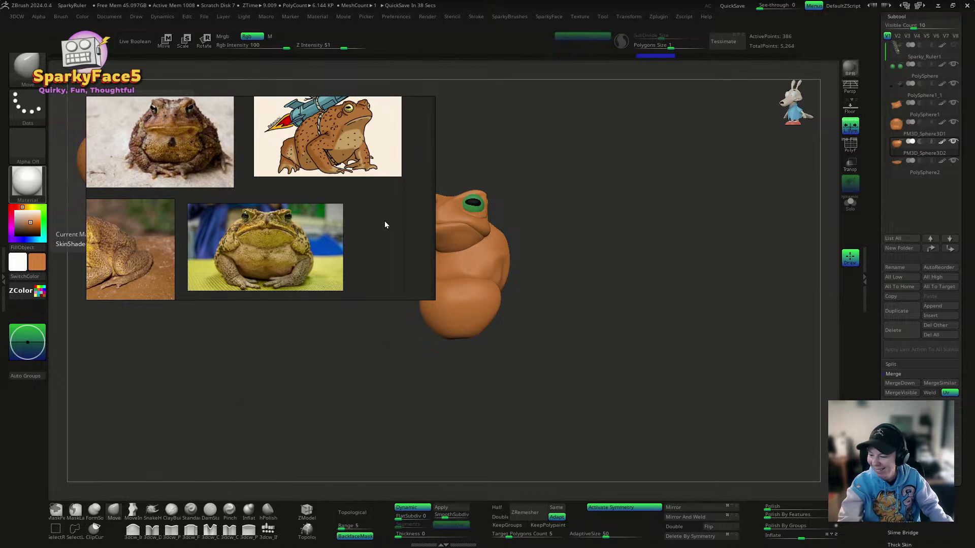
drag(385, 221, 0, 264)
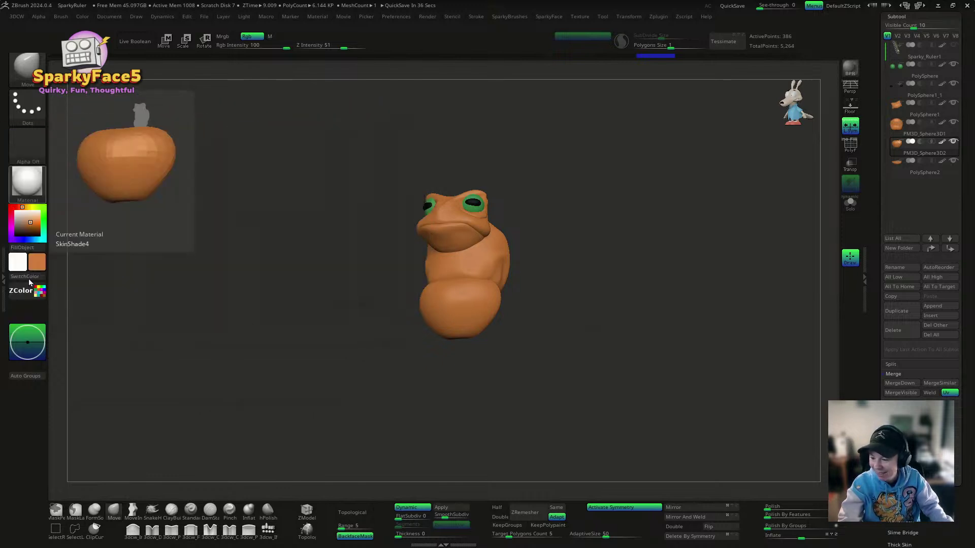
Step: Turn off BackfaceMask and narrow the lower body toward its base with the Move brush
drag(515, 357, 573, 359)
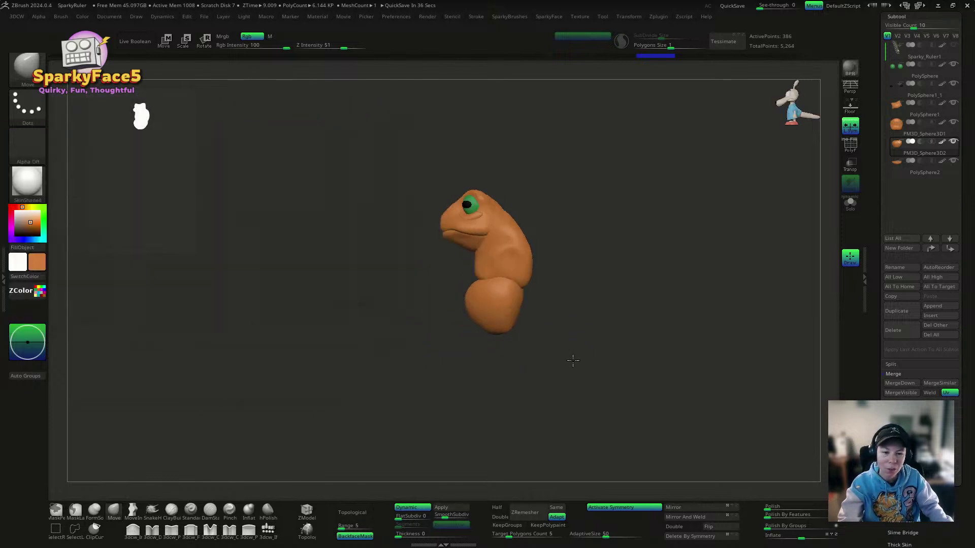
drag(874, 48, 877, 133)
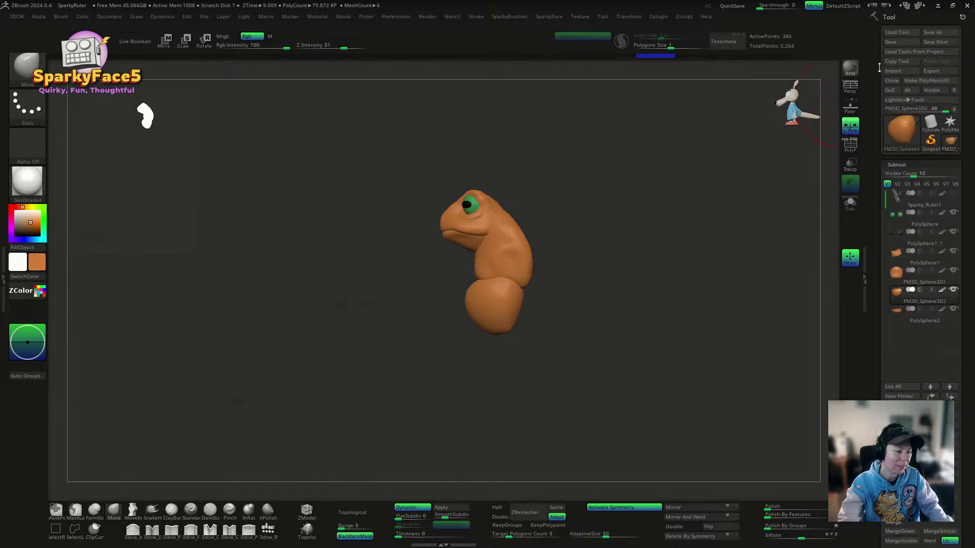
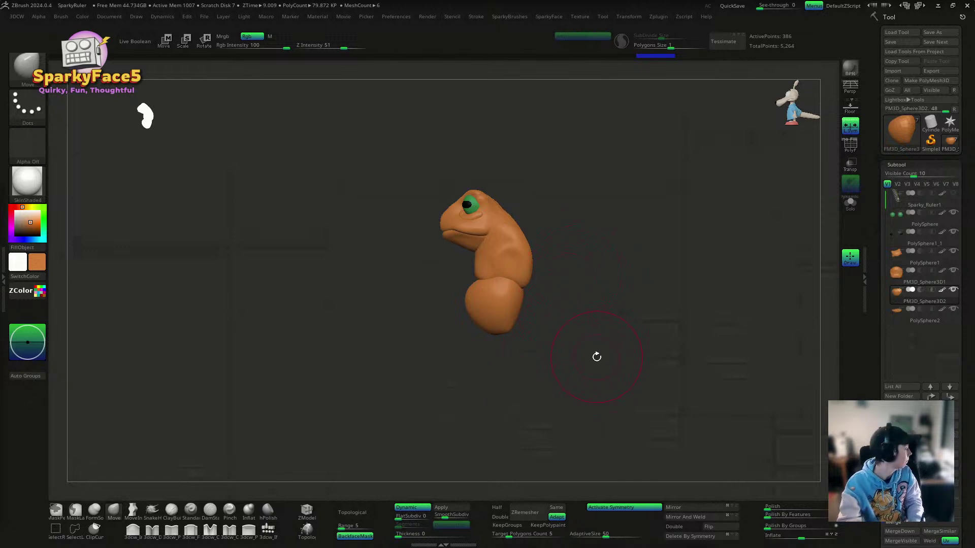
drag(612, 356, 542, 288)
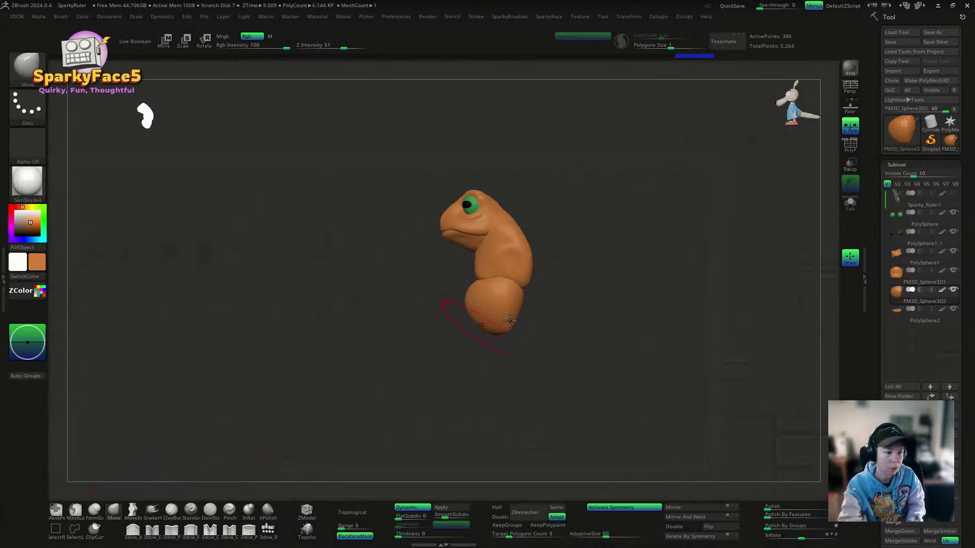
drag(470, 299, 450, 327)
key(ctrl+z)
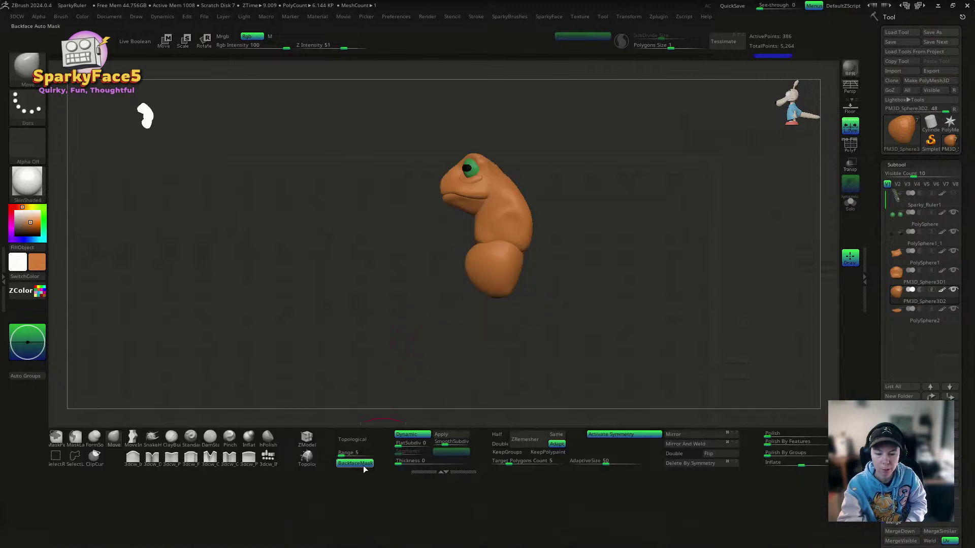
mouse_move(565, 345)
mouse_down()
mouse_move(570, 320)
mouse_move(533, 305)
mouse_move(523, 314)
mouse_up()
shift+drag(589, 317, 550, 305)
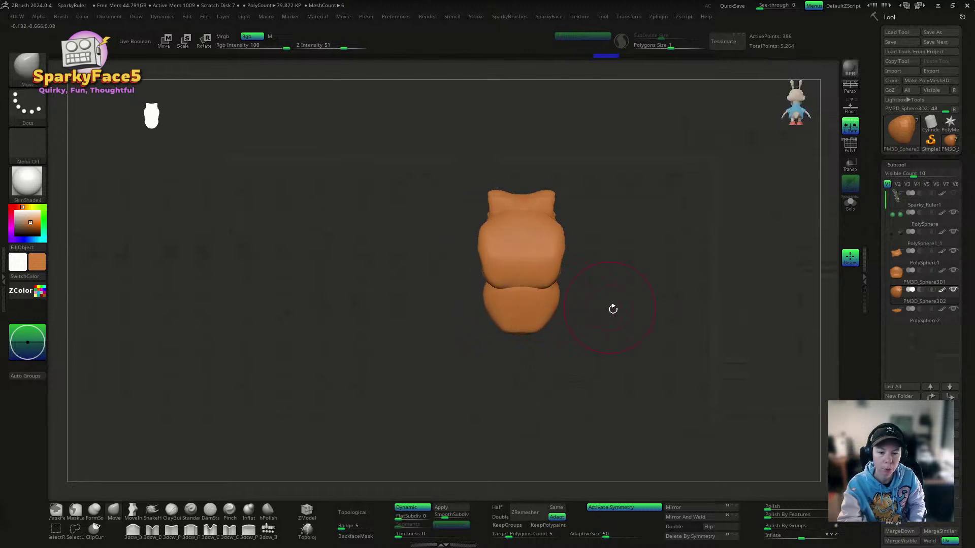
shift+drag(613, 310, 566, 314)
drag(646, 308, 604, 305)
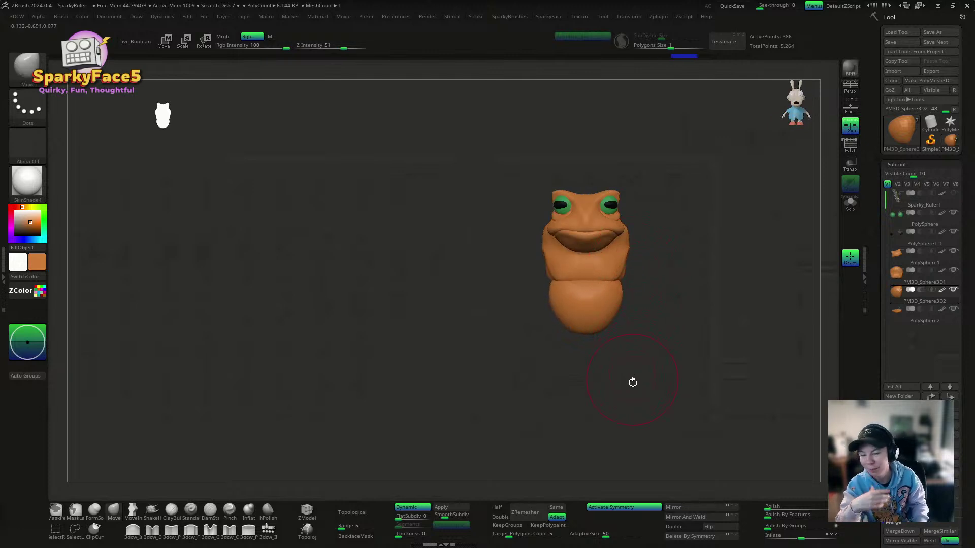
Step: Round out the lower body's front, back and underside in side view with the Move brush
drag(634, 397, 661, 320)
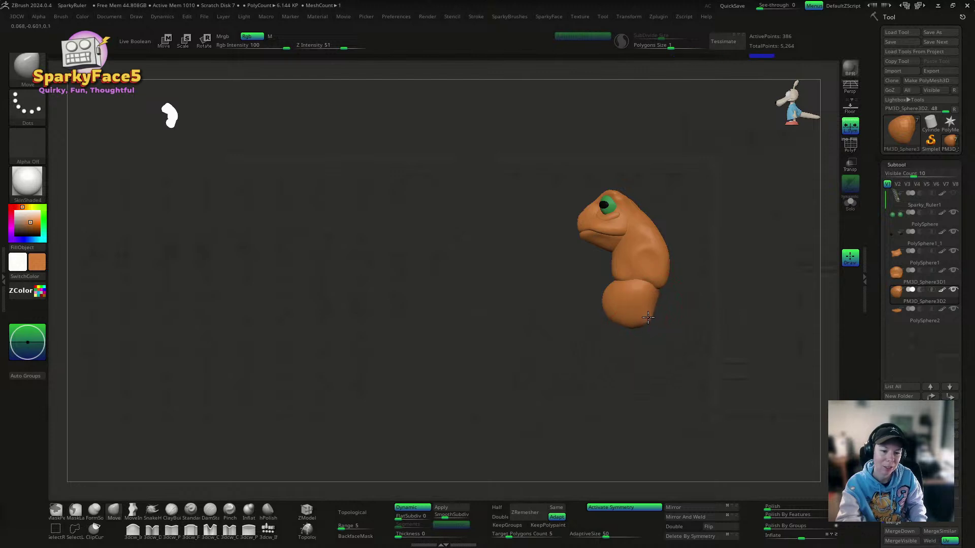
mouse_move(708, 321)
shift+mouse_down()
mouse_move(694, 300)
mouse_move(662, 308)
mouse_move(647, 333)
mouse_move(665, 323)
mouse_move(703, 341)
mouse_move(679, 325)
mouse_move(691, 327)
shift+mouse_up()
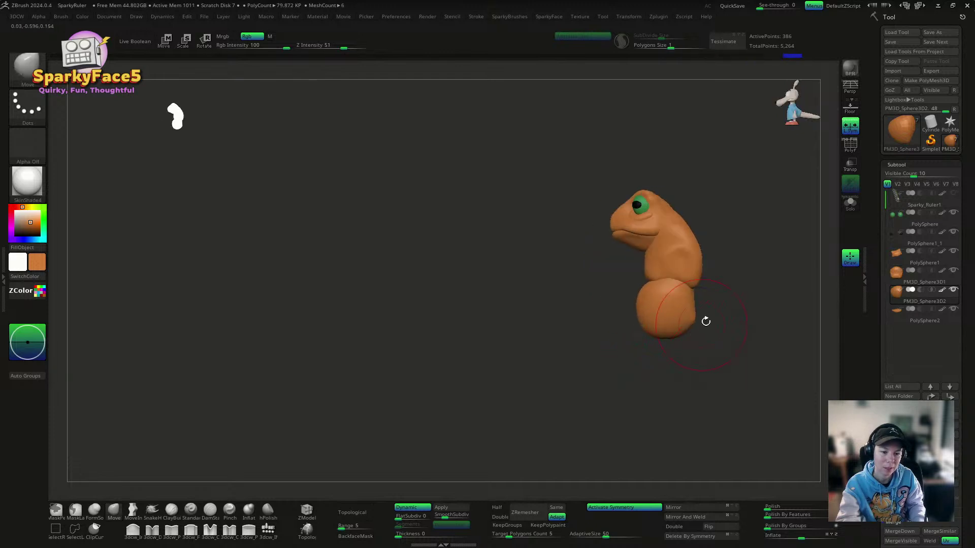
shift+drag(721, 277, 700, 282)
drag(758, 325, 738, 328)
drag(695, 330, 694, 322)
drag(732, 349, 683, 341)
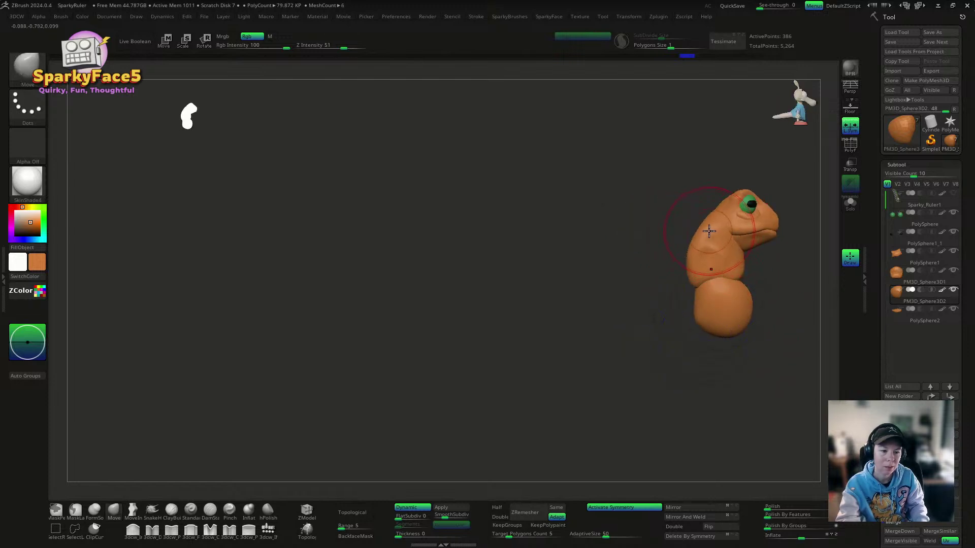
alt+drag(657, 305, 618, 306)
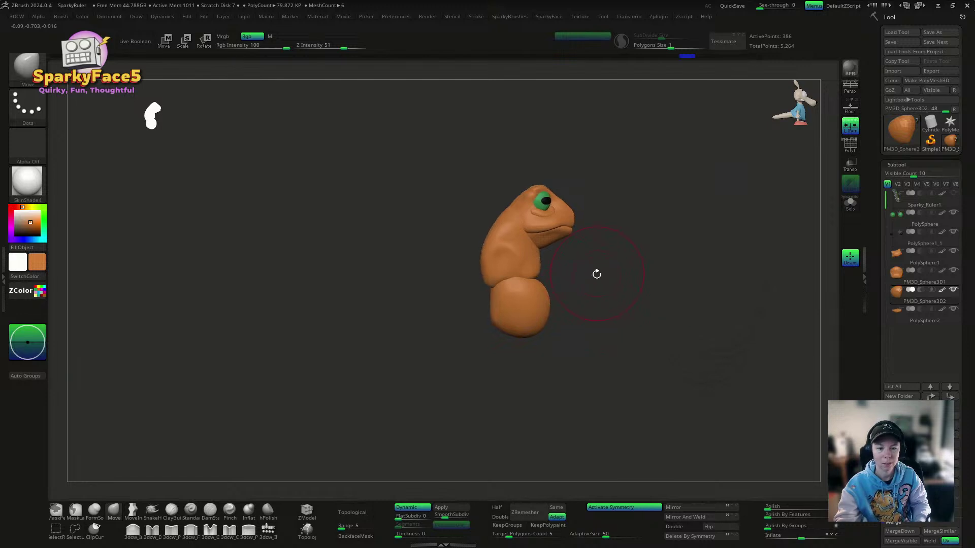
click(76, 531)
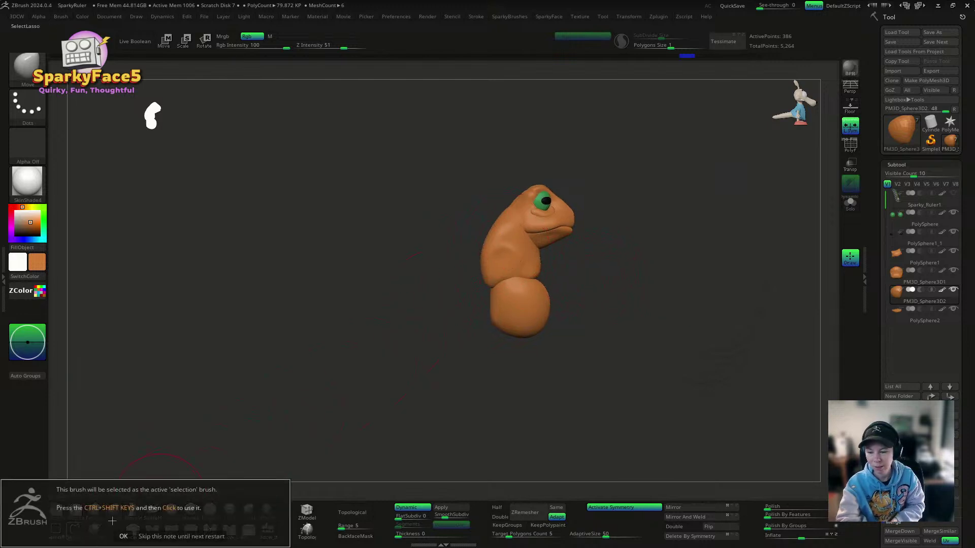
click(124, 537)
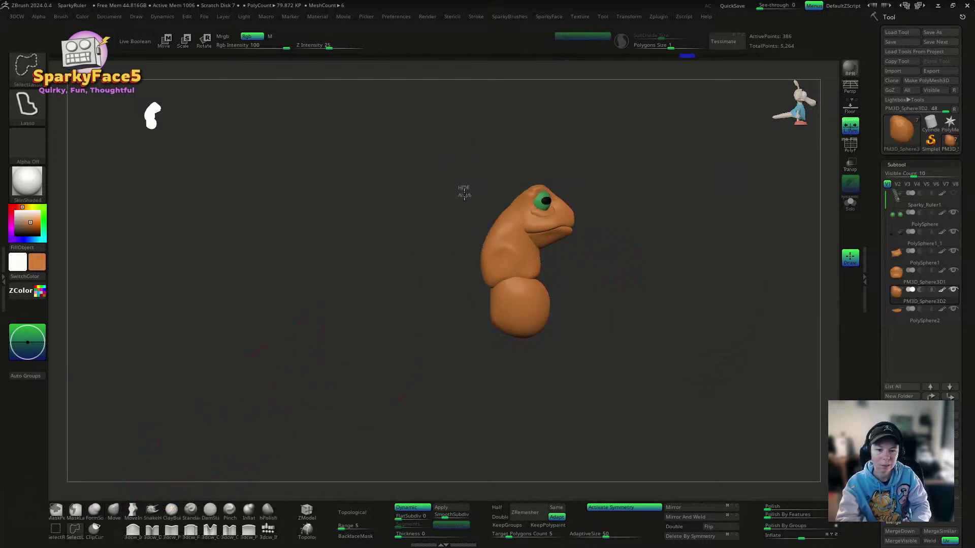
mouse_move(464, 193)
ctrl+shift+mouse_down()
mouse_move(530, 261)
mouse_move(530, 282)
mouse_move(480, 336)
mouse_move(493, 397)
mouse_move(528, 407)
mouse_move(488, 329)
mouse_move(492, 235)
mouse_move(466, 198)
ctrl+shift+mouse_up()
ctrl+shift+click(631, 274)
Step: Pull the lower body into a broad pelvis tapering to a central point below, using a resized Move brush
drag(676, 329, 641, 331)
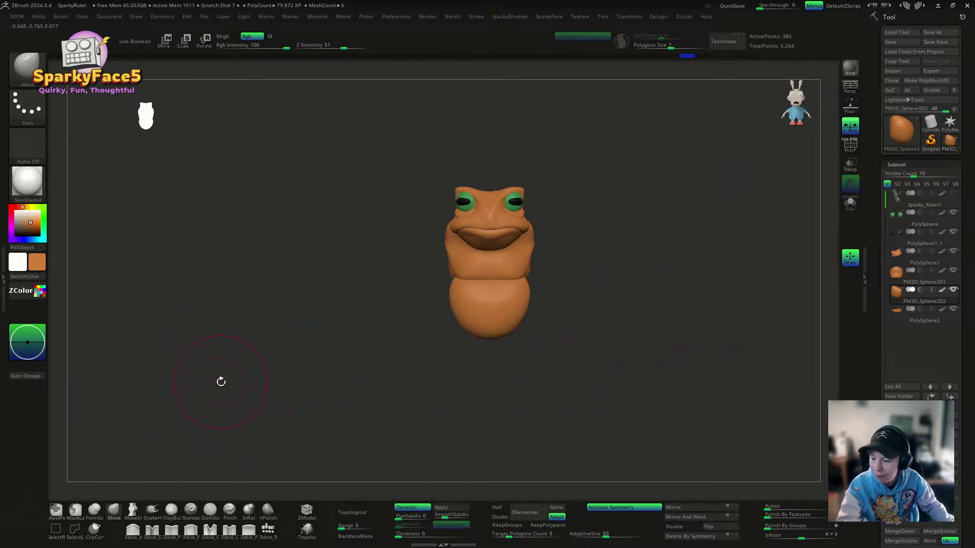
drag(614, 334, 666, 332)
mouse_move(572, 264)
mouse_down()
mouse_move(577, 326)
mouse_move(537, 257)
mouse_move(529, 258)
mouse_move(528, 277)
mouse_move(498, 290)
mouse_move(507, 314)
mouse_up()
key(s)
mouse_move(571, 304)
mouse_down()
mouse_move(558, 294)
mouse_move(601, 298)
mouse_move(596, 289)
mouse_move(594, 327)
mouse_move(614, 328)
mouse_move(618, 346)
mouse_move(680, 327)
mouse_move(610, 333)
mouse_up()
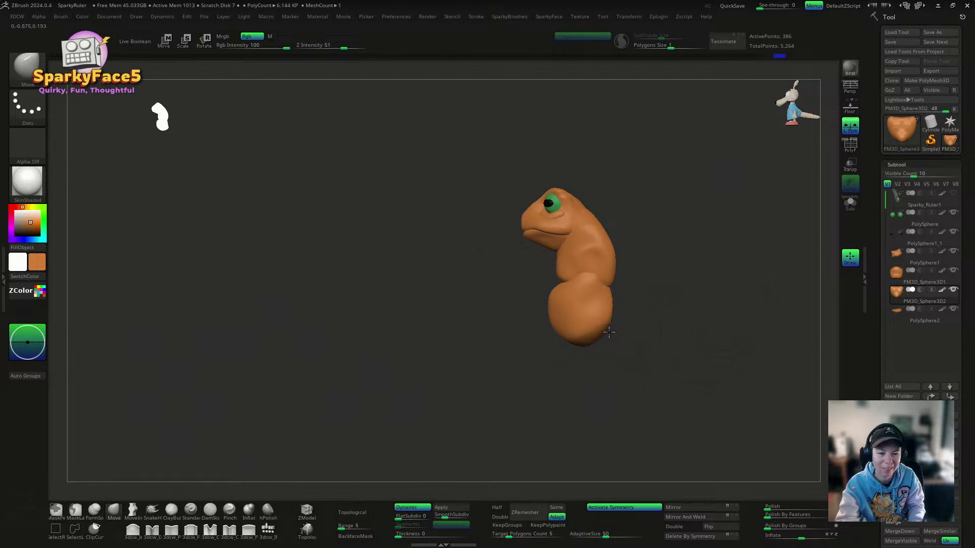
mouse_move(635, 332)
shift+mouse_down()
mouse_move(668, 338)
mouse_move(634, 204)
mouse_move(611, 296)
mouse_move(572, 291)
mouse_move(567, 318)
shift+mouse_up()
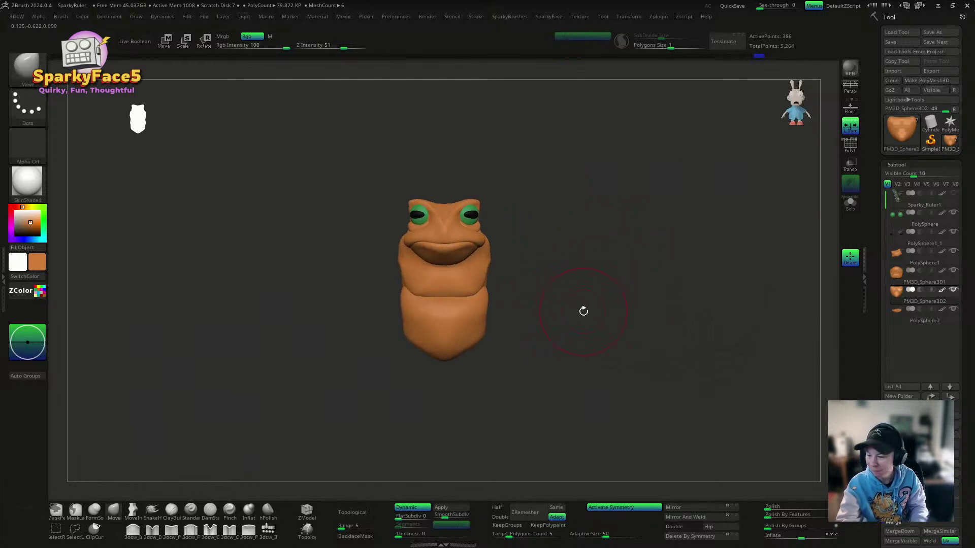
Step: Switch to Chrome and examine the Battletoads image results for body shapes, opening the Game Boy video game cover preview
drag(642, 332, 584, 350)
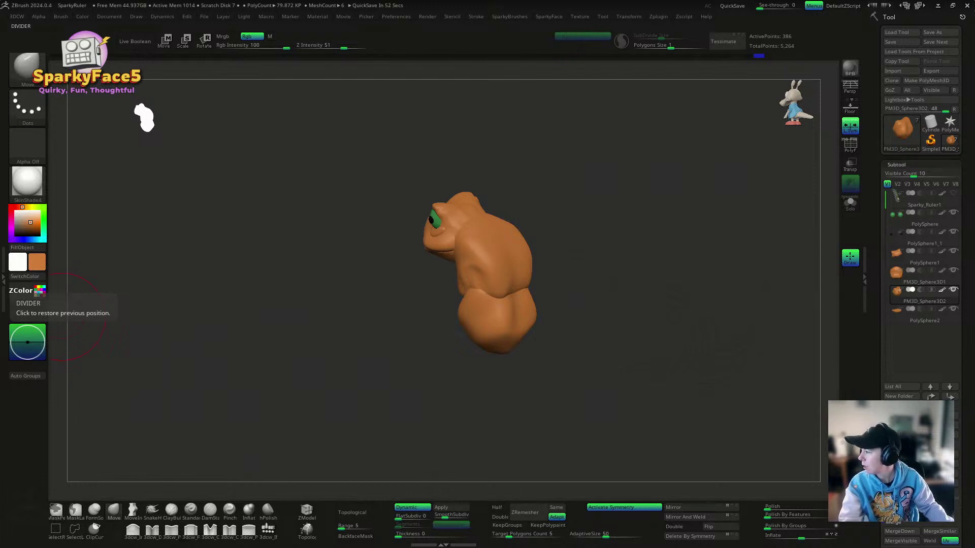
key(alt+Tab)
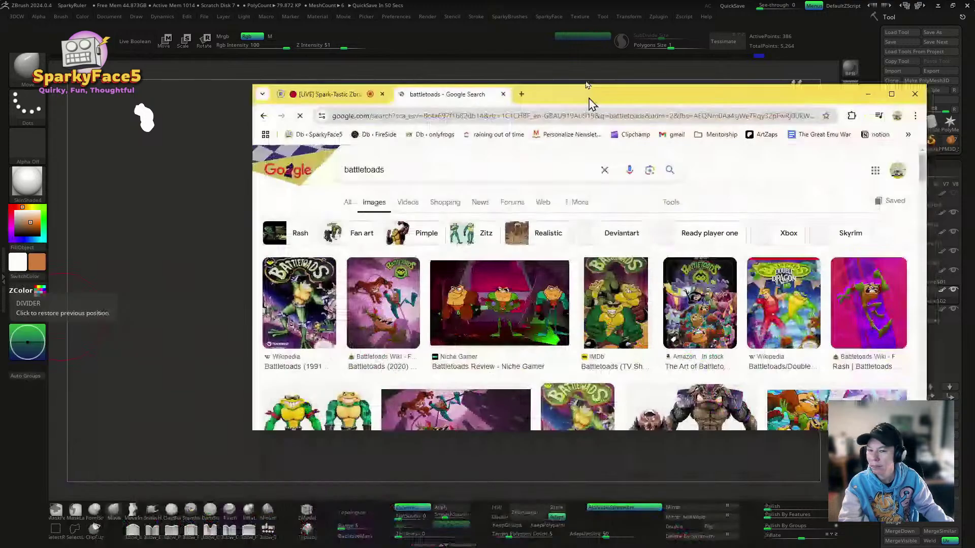
drag(588, 102, 553, 3)
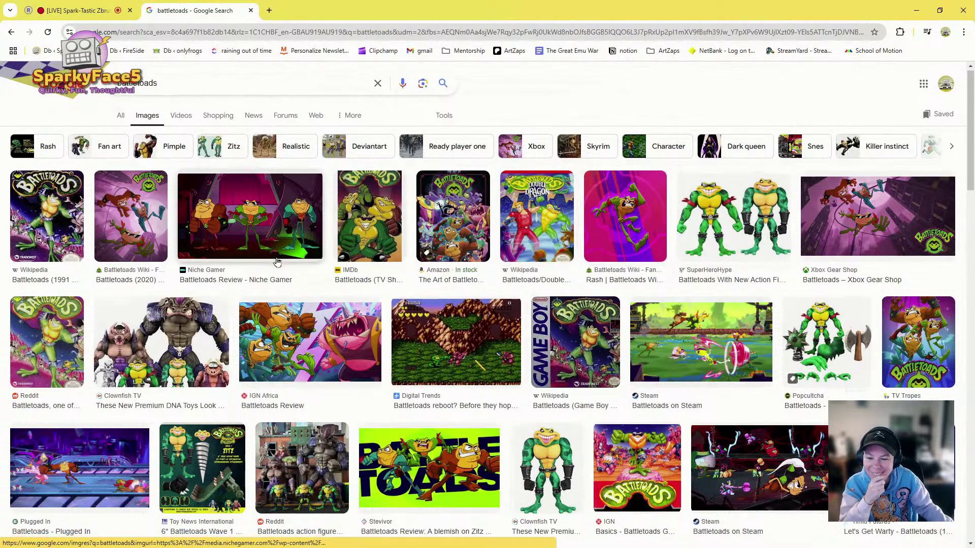
scroll(361, 281, down, 1)
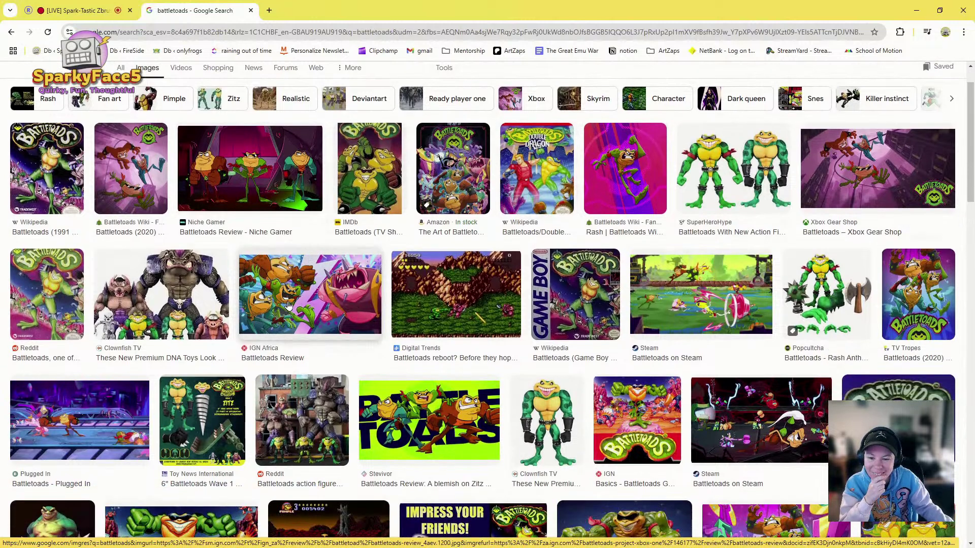
click(586, 309)
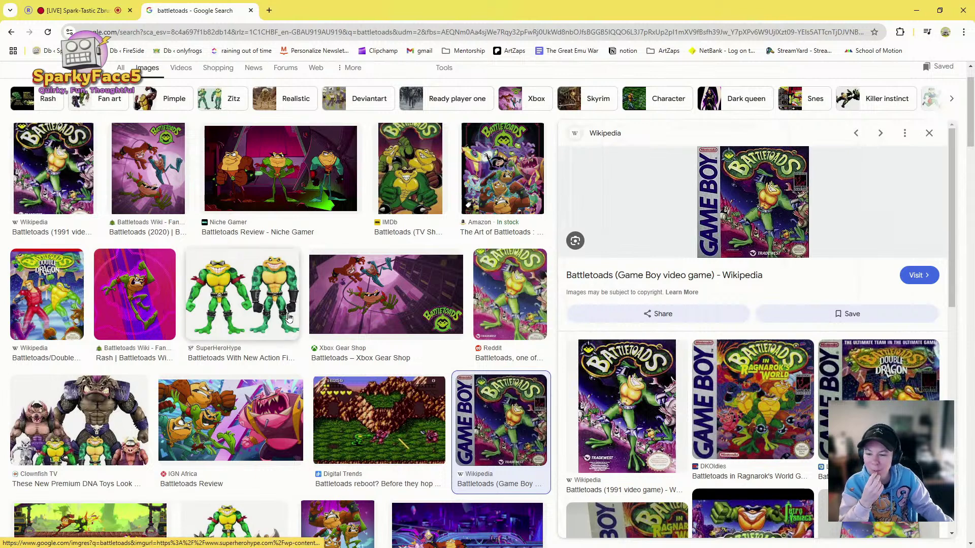
scroll(284, 305, down, 3)
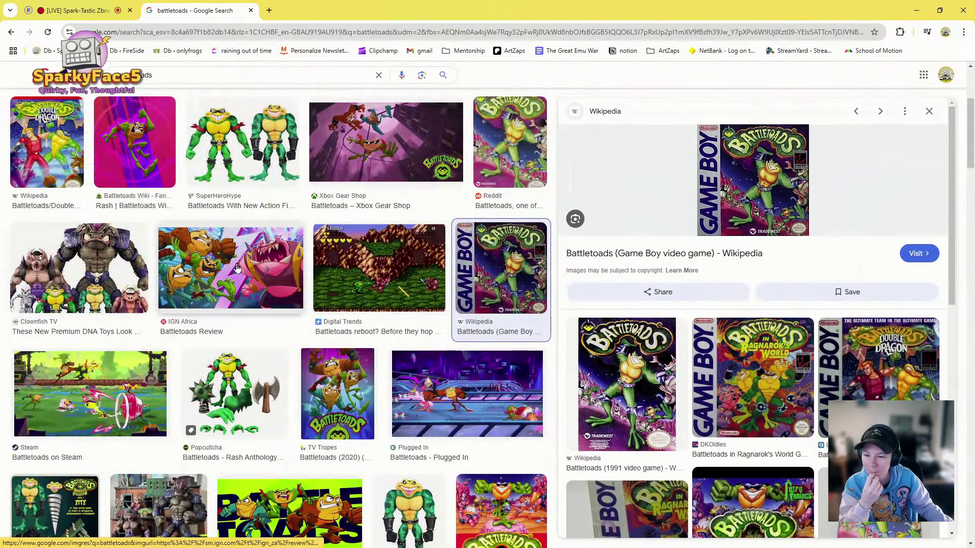
scroll(253, 282, down, 3)
scroll(373, 279, down, 3)
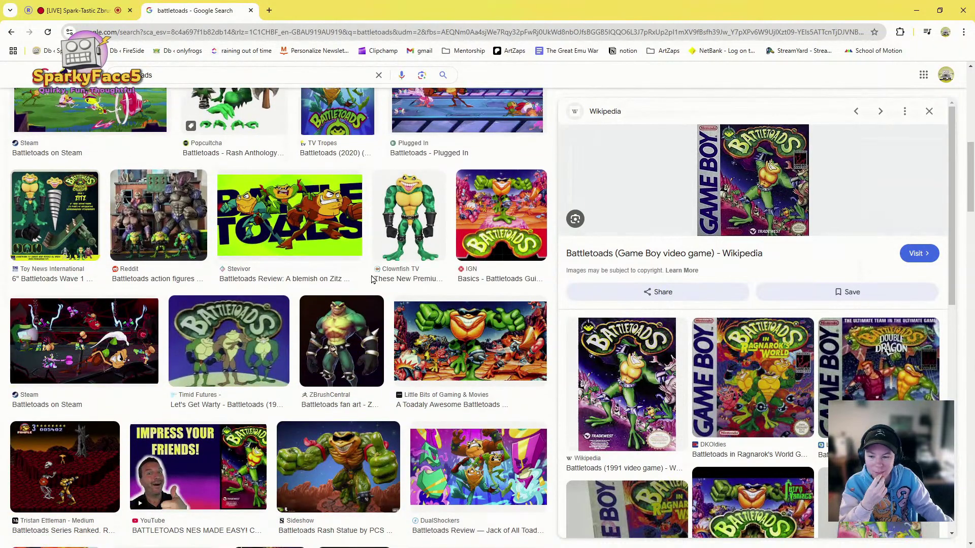
scroll(372, 279, down, 5)
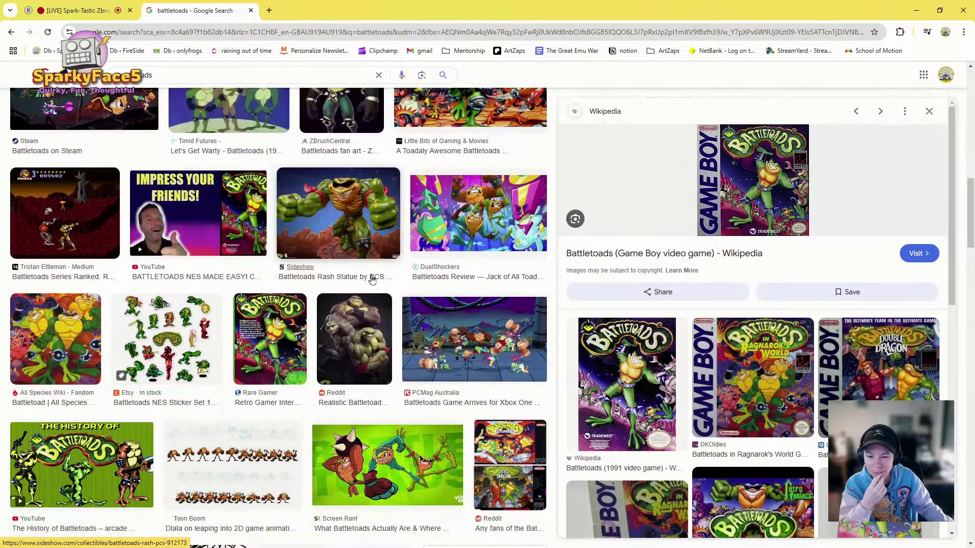
scroll(372, 279, down, 3)
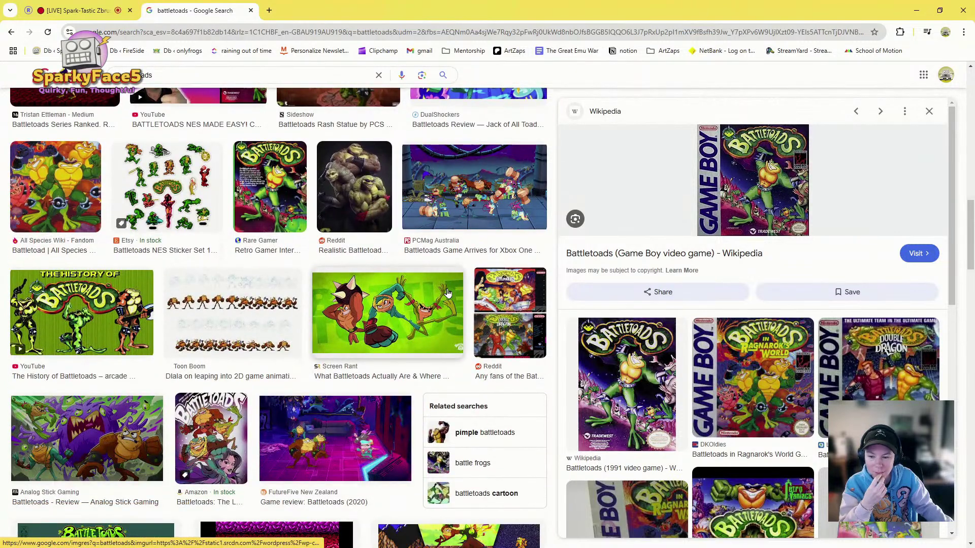
Step: Open the "The History of Battletoads" artwork preview and study the characters' torso and hip proportions there and in further image results
click(87, 332)
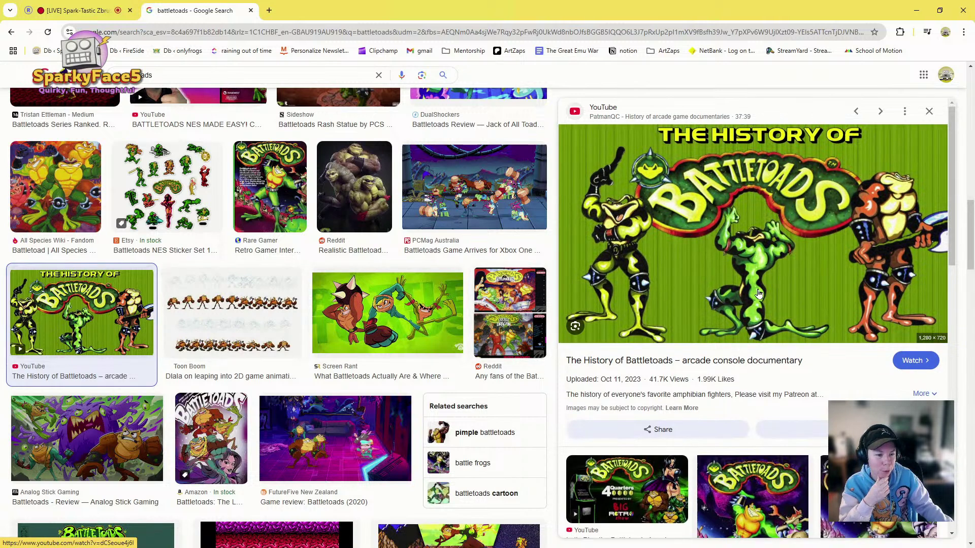
scroll(393, 320, down, 5)
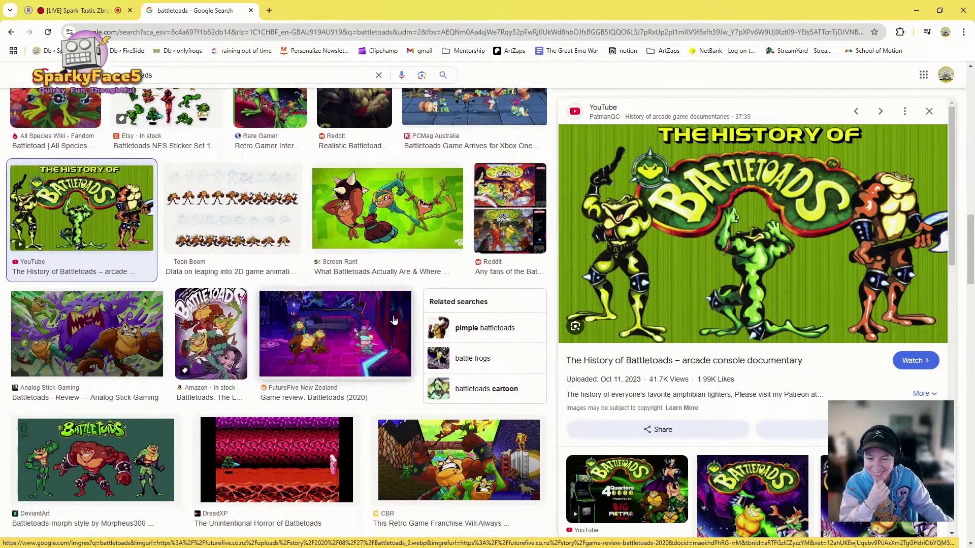
scroll(396, 318, down, 2)
scroll(448, 304, down, 3)
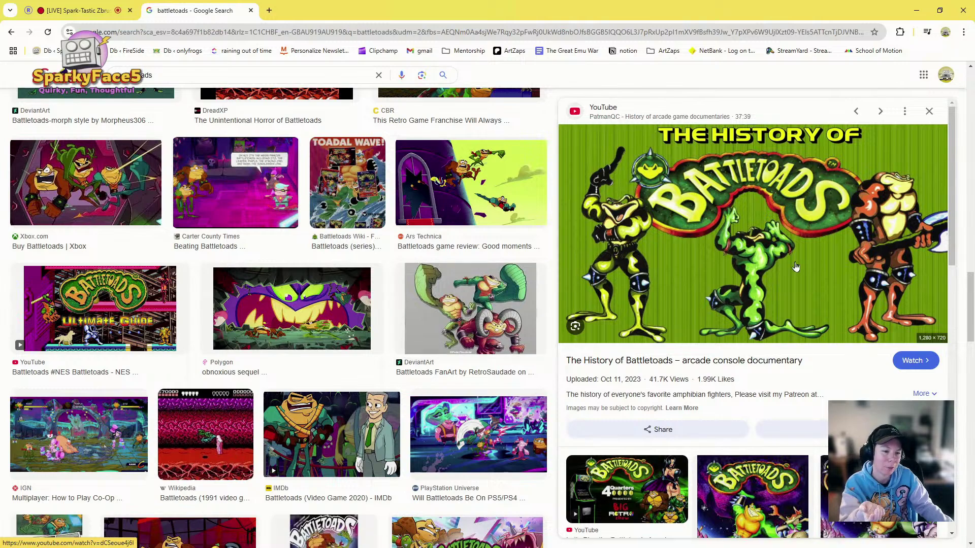
scroll(311, 401, down, 2)
scroll(311, 401, down, 5)
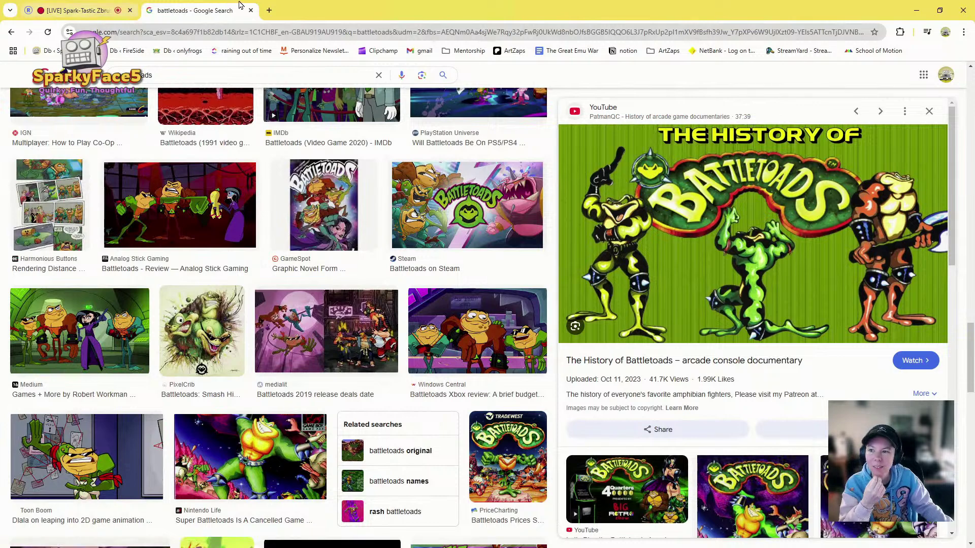
drag(447, 13, 0, 66)
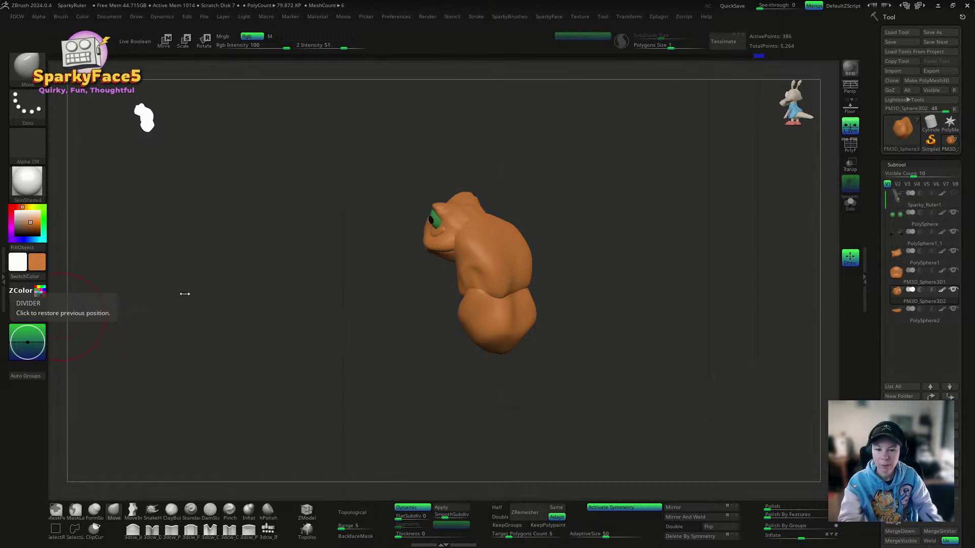
Step: Switch back to ZBrush, select the torso subtool and refine its belly, back and lower edge with the Move brush
drag(628, 307, 621, 289)
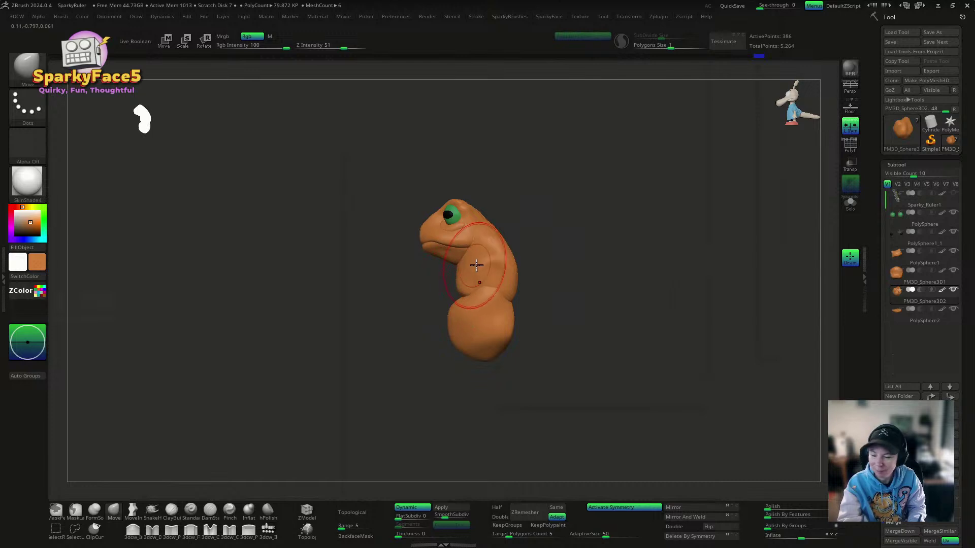
shift+drag(555, 228, 605, 292)
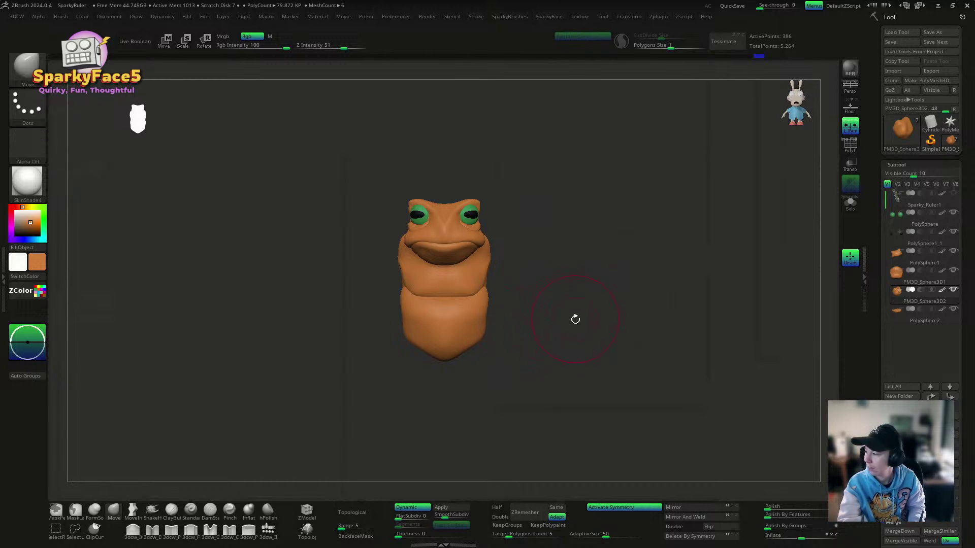
drag(579, 322, 556, 290)
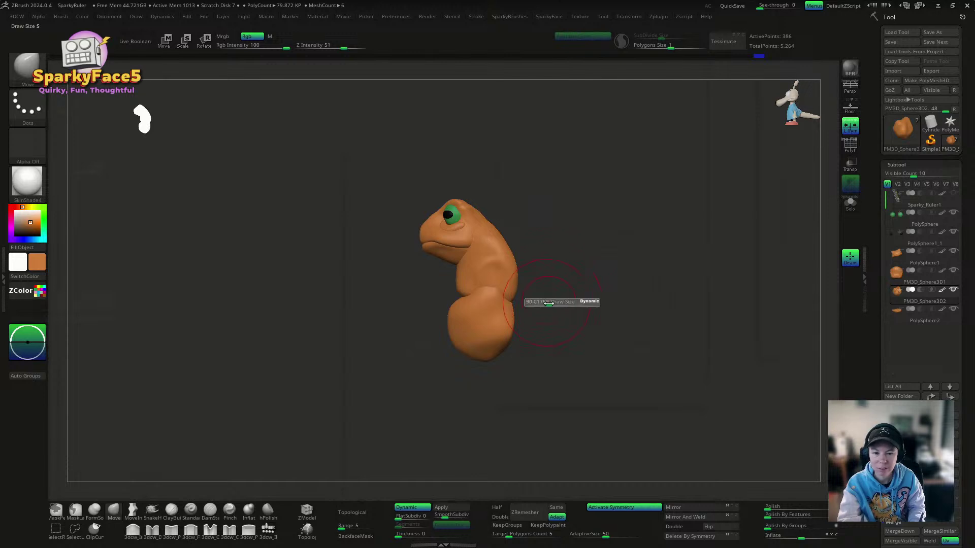
alt+click(488, 264)
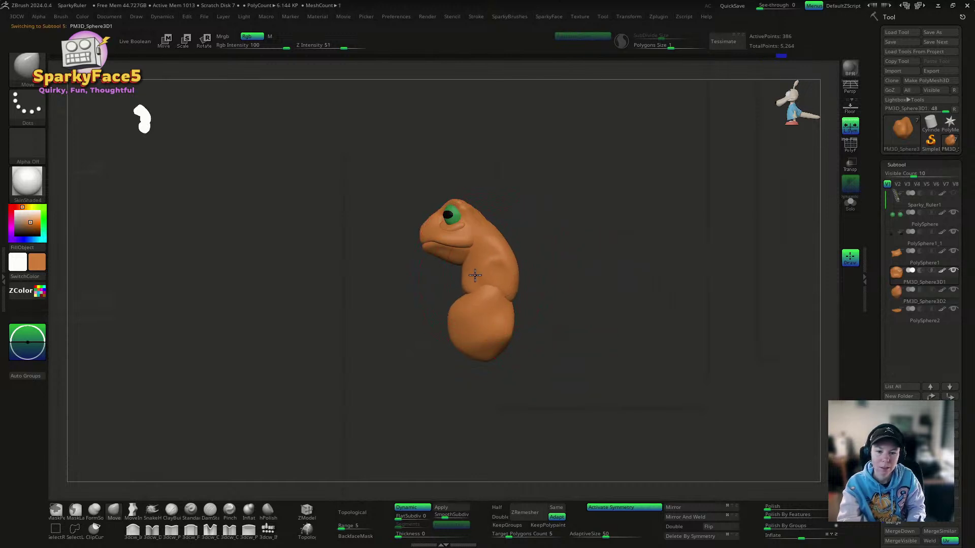
drag(475, 275, 475, 277)
drag(539, 299, 598, 288)
mouse_move(537, 280)
mouse_down()
mouse_move(499, 283)
mouse_move(548, 288)
mouse_move(563, 279)
mouse_move(562, 337)
mouse_move(523, 264)
mouse_move(519, 271)
mouse_move(588, 274)
mouse_move(519, 264)
mouse_up()
drag(448, 210, 433, 215)
drag(495, 211, 562, 192)
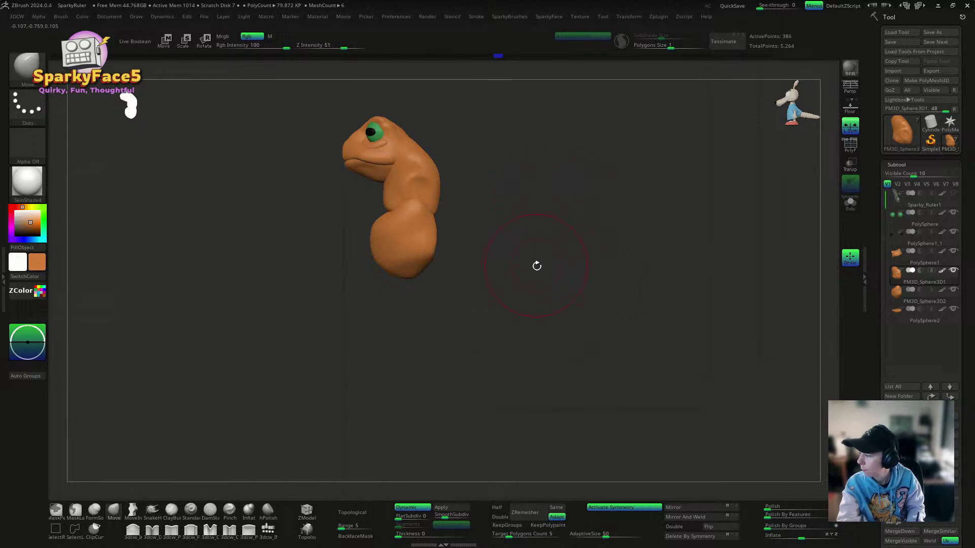
drag(535, 261, 486, 260)
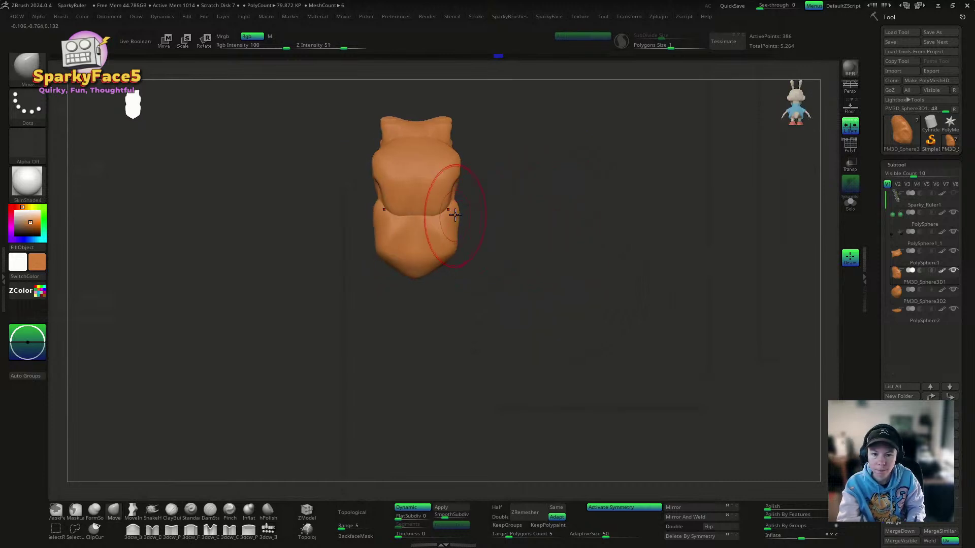
drag(455, 209, 456, 207)
Step: Select the lower body subtool, slim its front and sides, and raise its underside with the Move brush
alt+click(453, 222)
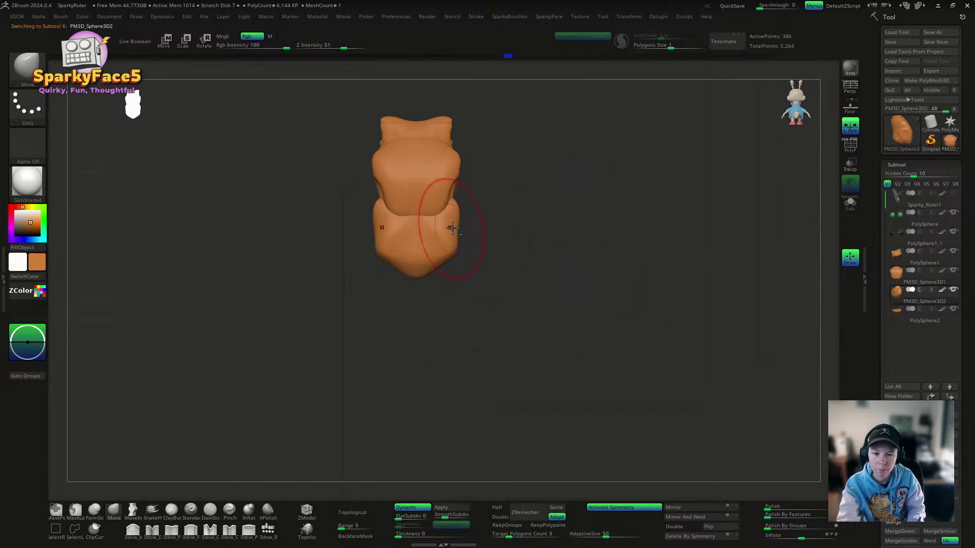
mouse_move(448, 218)
shift+mouse_down()
mouse_move(451, 229)
mouse_move(457, 218)
shift+mouse_up()
drag(508, 226, 457, 227)
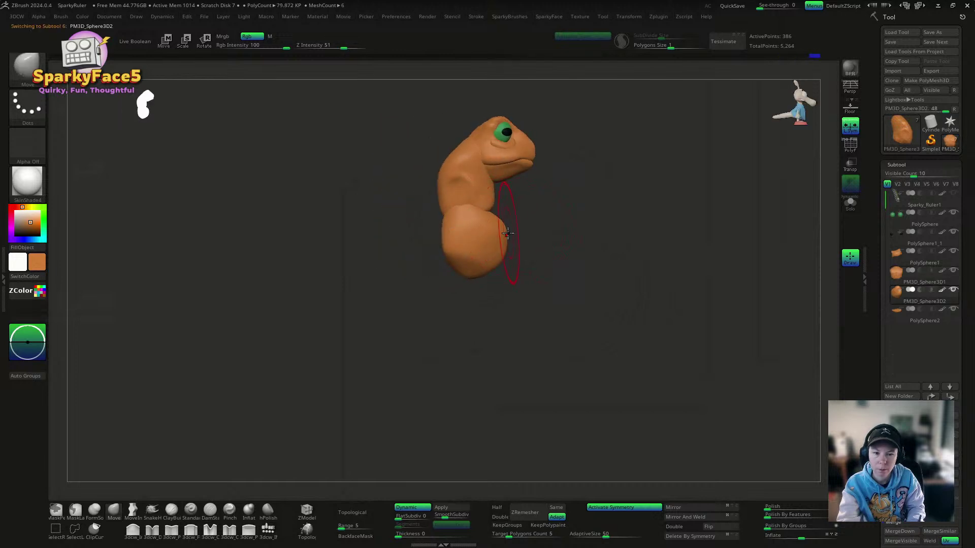
mouse_move(485, 259)
mouse_down()
mouse_move(520, 268)
mouse_move(497, 268)
mouse_up()
drag(542, 242, 536, 236)
drag(591, 249, 550, 248)
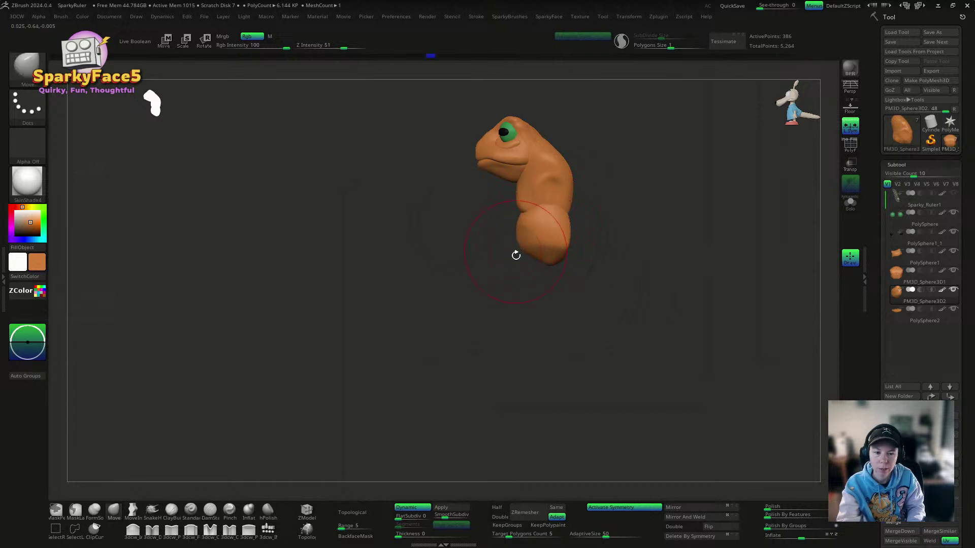
mouse_move(538, 274)
mouse_down()
mouse_move(592, 281)
mouse_move(547, 262)
mouse_up()
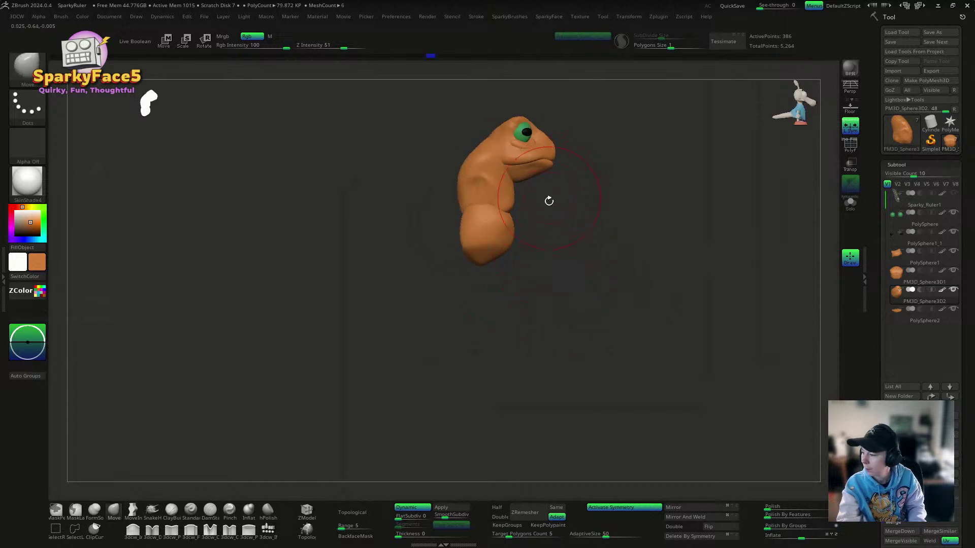
Step: Move the lower body down and slightly back to leave a gap below the torso, and flatten its height to about 78%
key(w)
drag(513, 212, 513, 261)
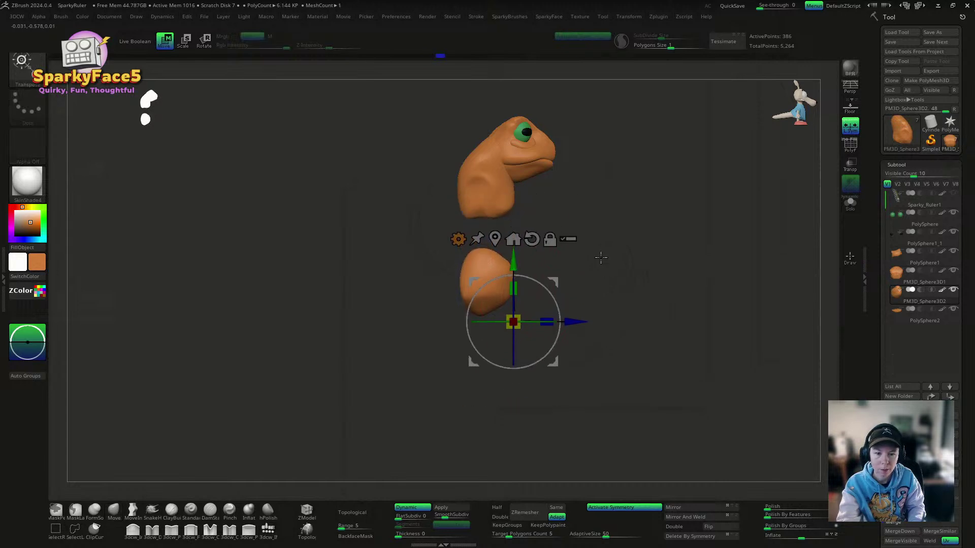
shift+drag(603, 257, 554, 258)
drag(513, 288, 513, 303)
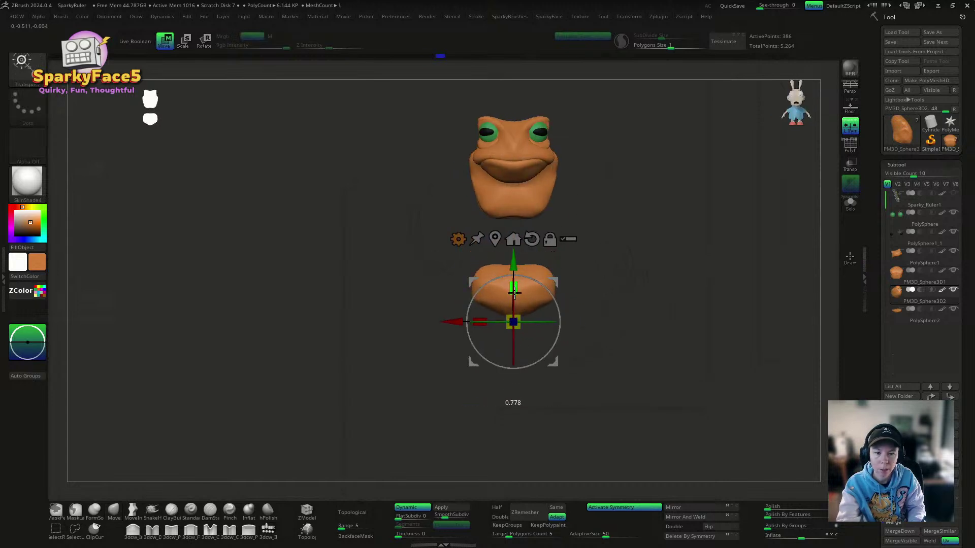
drag(596, 264, 655, 262)
drag(573, 321, 565, 322)
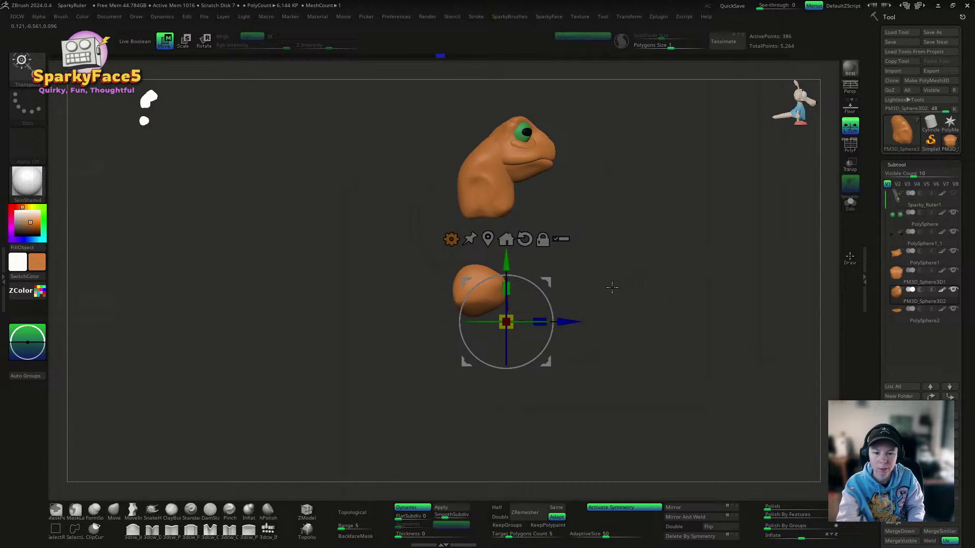
Step: Duplicate the lower body sphere as a separate subtool, placing one sphere between the chest and the pelvis to form the waist
drag(612, 285, 575, 290)
mouse_move(505, 260)
ctrl+mouse_down()
mouse_move(505, 210)
mouse_move(503, 280)
ctrl+mouse_up()
key(q)
drag(558, 269, 614, 261)
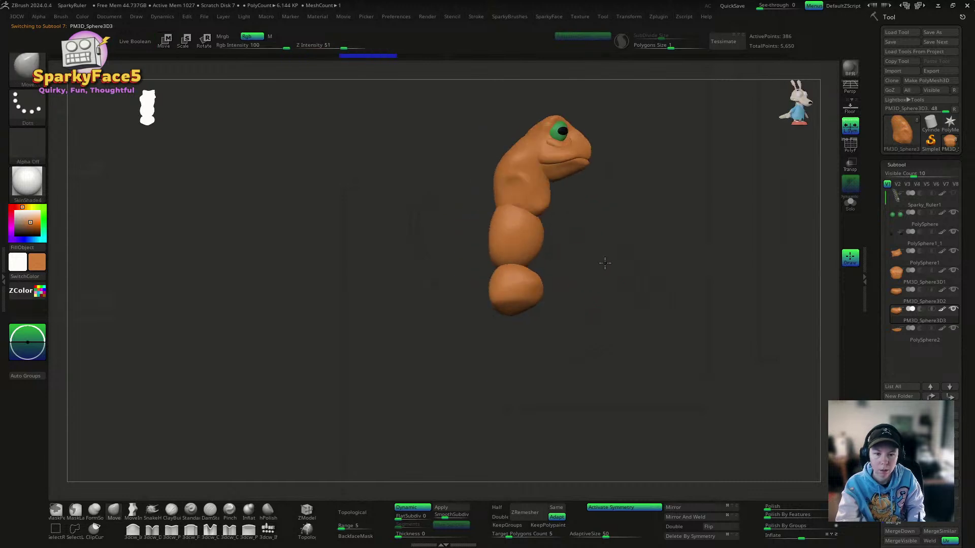
Step: Shape the waist sphere with the Move brush, fitting it under the chest and tapering it toward the pelvis
mouse_move(540, 235)
mouse_down()
mouse_move(548, 234)
mouse_move(512, 236)
mouse_move(517, 259)
mouse_up()
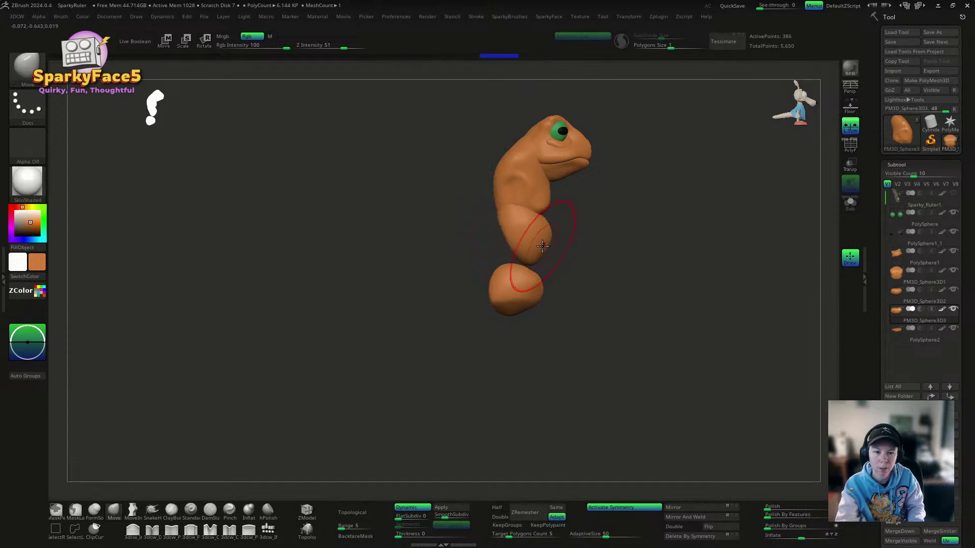
drag(599, 246, 549, 142)
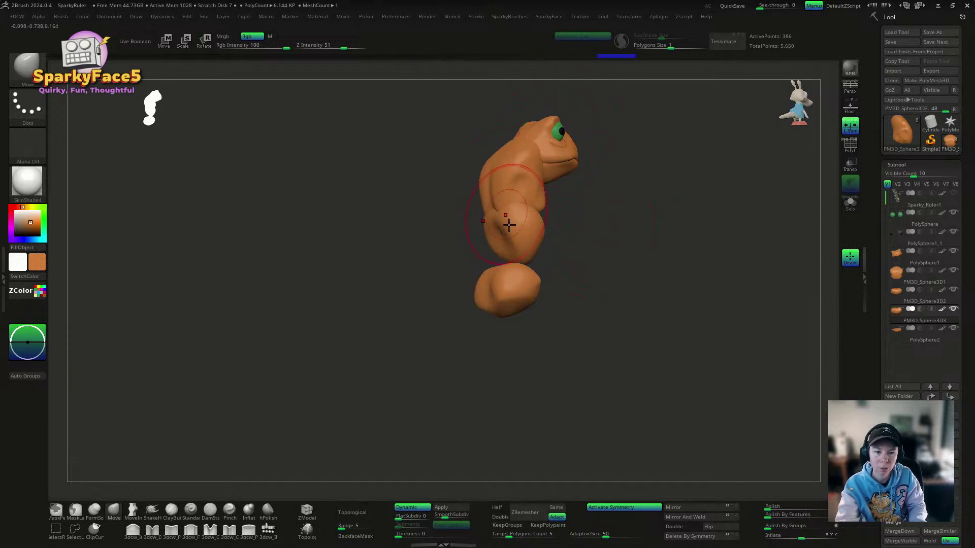
drag(509, 225, 545, 259)
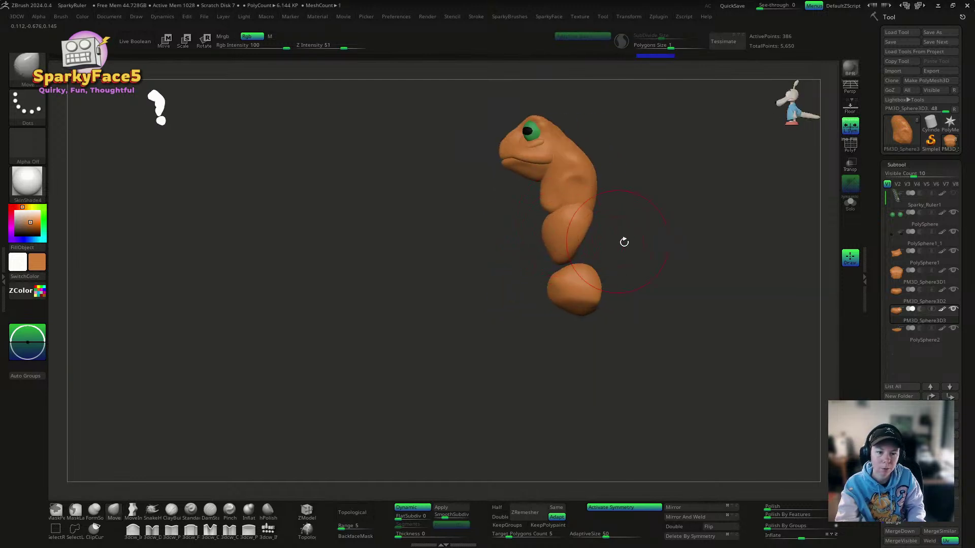
mouse_move(624, 242)
mouse_down()
mouse_move(605, 235)
mouse_move(653, 254)
mouse_move(664, 248)
mouse_move(599, 218)
mouse_move(263, 190)
mouse_up()
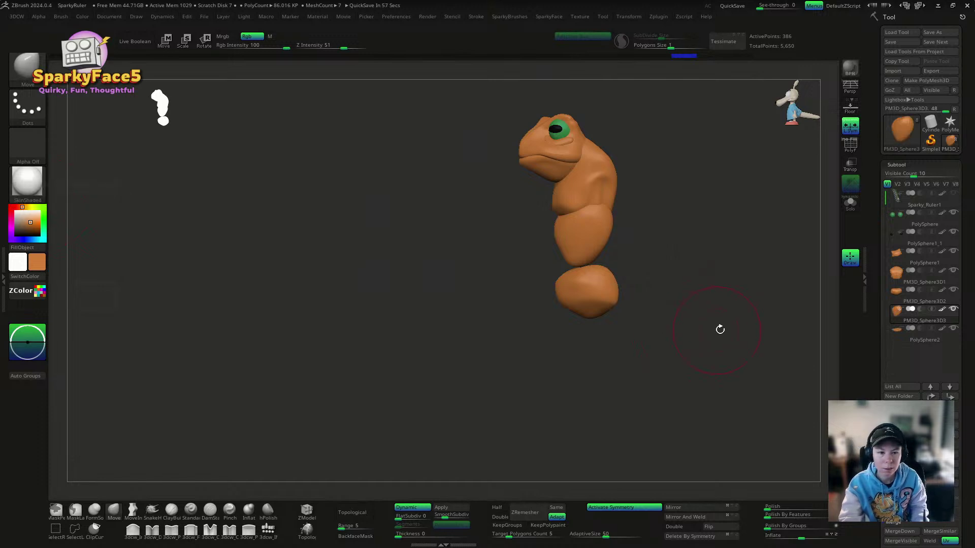
shift+drag(718, 329, 761, 327)
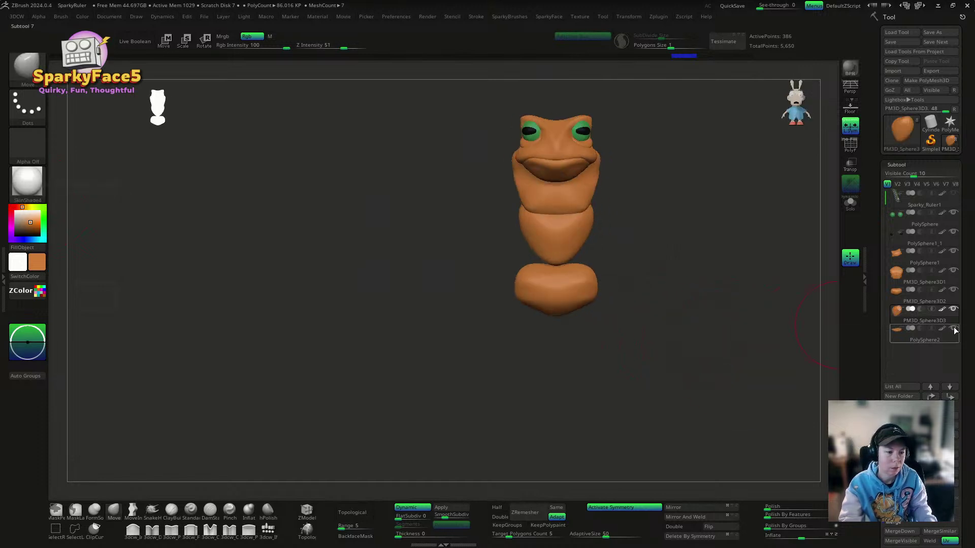
Step: With the pelvis subtool temporarily hidden, shorten and round the lower tip of the waist segment using the Move brush
click(953, 290)
drag(670, 325, 629, 319)
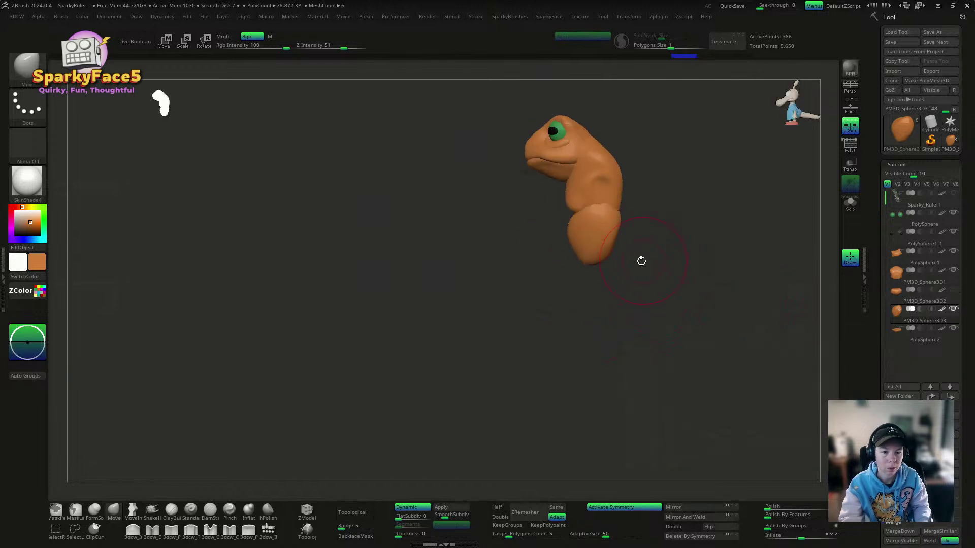
drag(587, 232, 582, 231)
shift+drag(639, 244, 678, 248)
drag(587, 235, 591, 229)
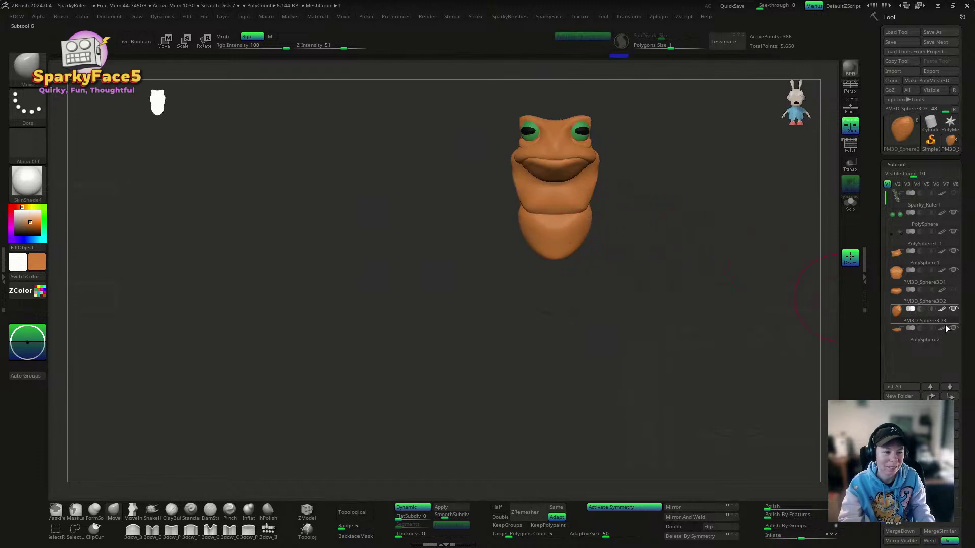
click(954, 290)
Step: Select the pelvis subtool PM3D_Sphere3D2 and move it straight up against the waist segment
drag(677, 265, 631, 254)
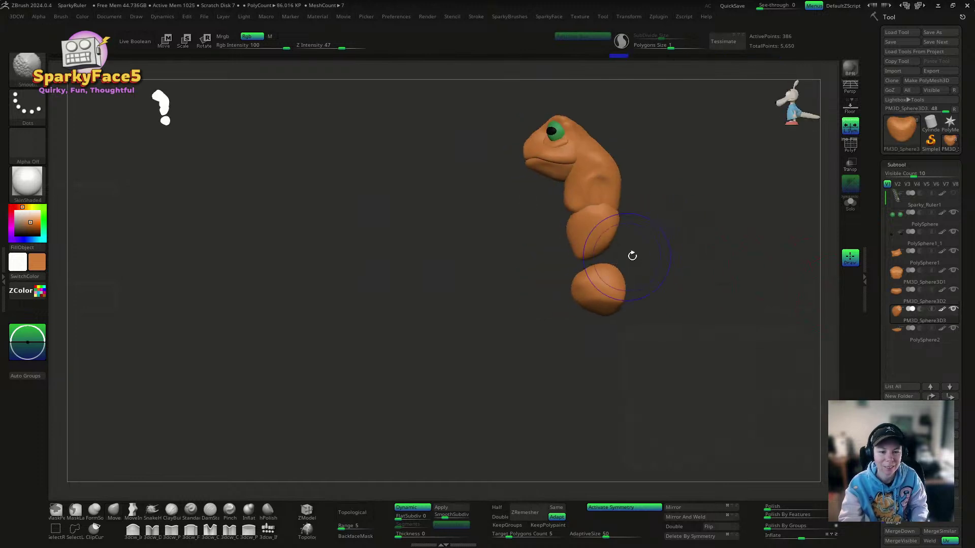
click(925, 299)
key(w)
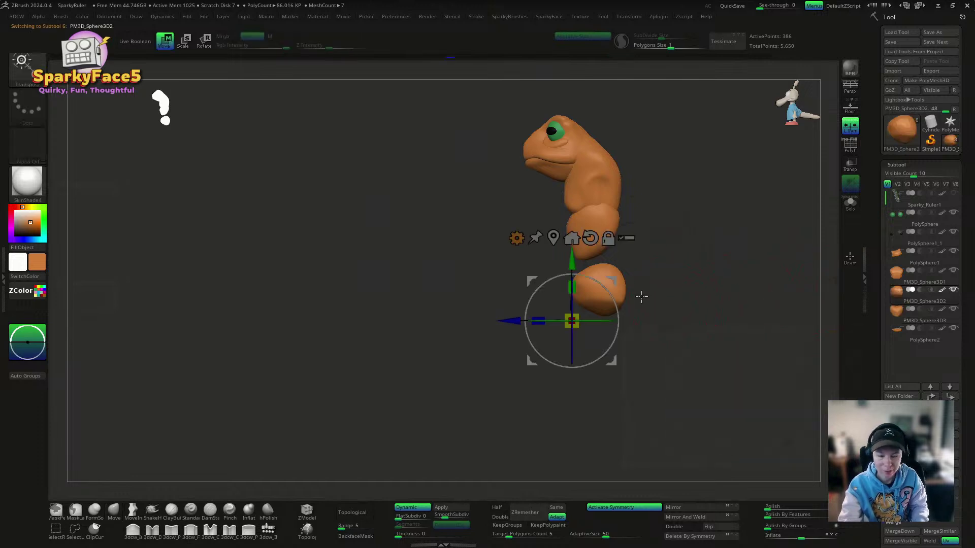
drag(569, 260, 569, 231)
drag(650, 235, 782, 305)
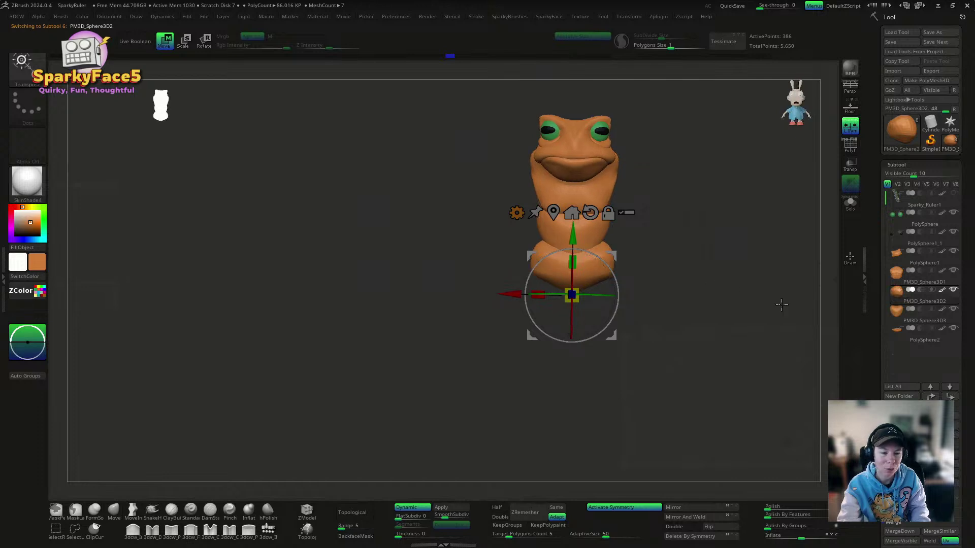
Step: Hide the pelvis subtool PM3D_Sphere3D2 and make the waist subtool PM3D_Sphere3D3 active for drawing
click(954, 270)
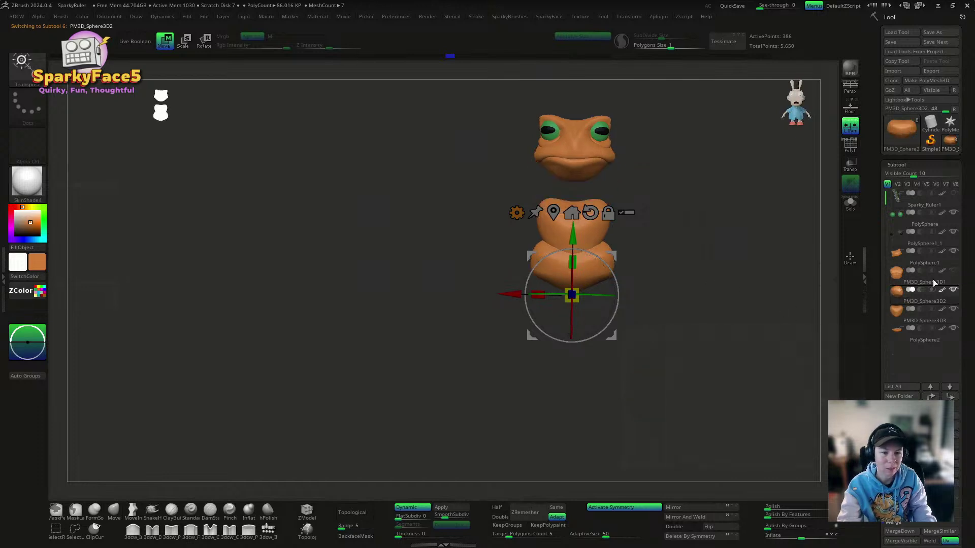
click(953, 271)
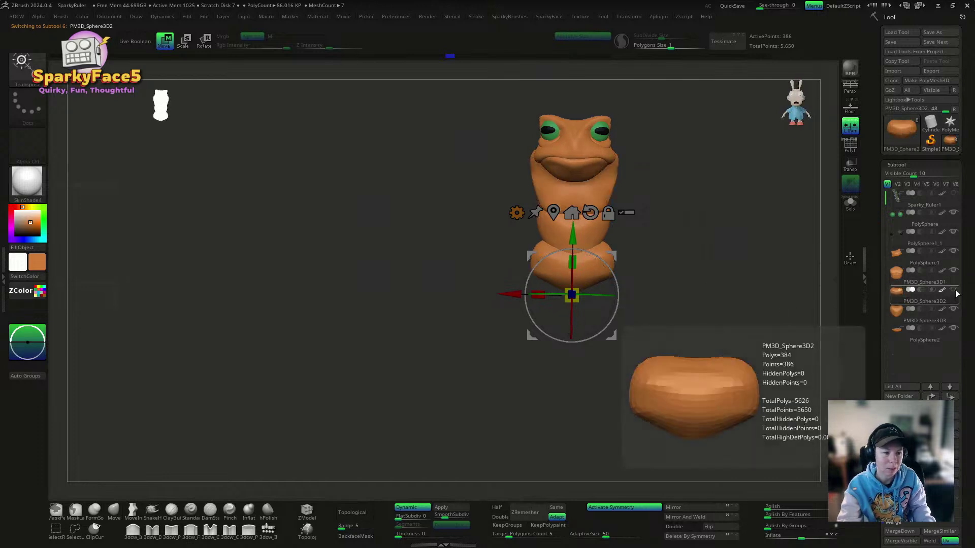
click(955, 291)
click(955, 292)
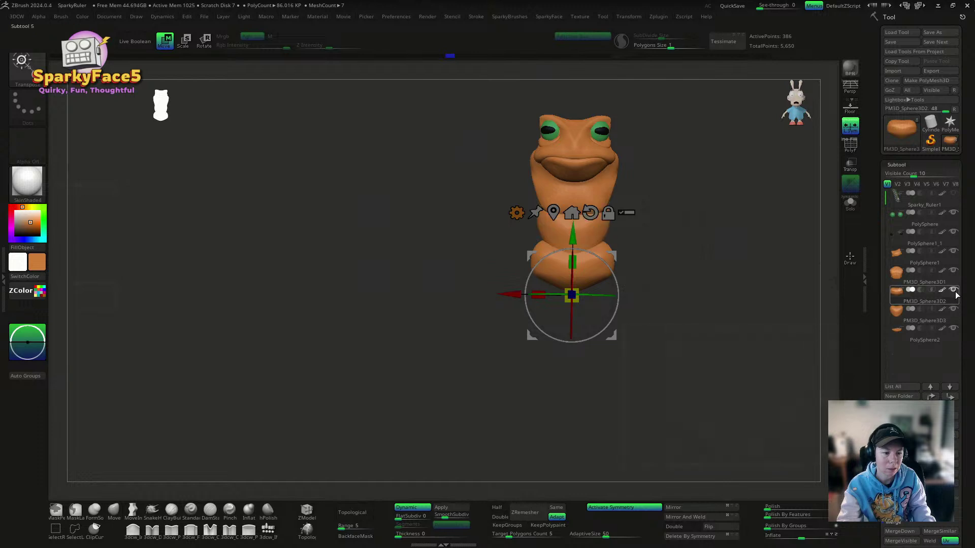
click(923, 320)
key(q)
mouse_move(698, 315)
shift+mouse_down()
mouse_move(712, 298)
mouse_move(668, 251)
mouse_move(723, 270)
mouse_move(496, 435)
mouse_move(276, 470)
mouse_move(365, 366)
mouse_move(555, 207)
shift+mouse_up()
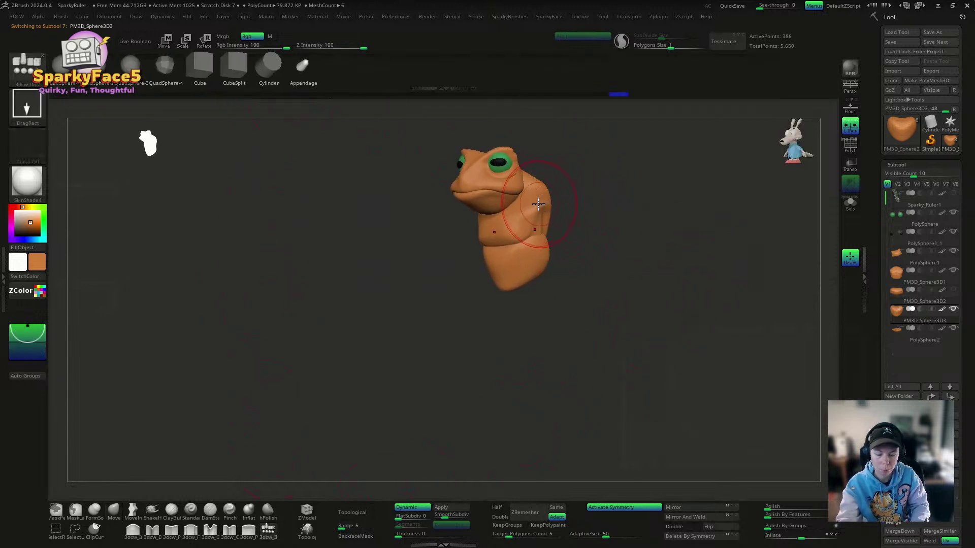
Step: Select the chest subtool and insert a symmetrical pair of appendage meshes at the shoulders as arms
alt+click(541, 203)
drag(546, 220, 608, 290)
key(w)
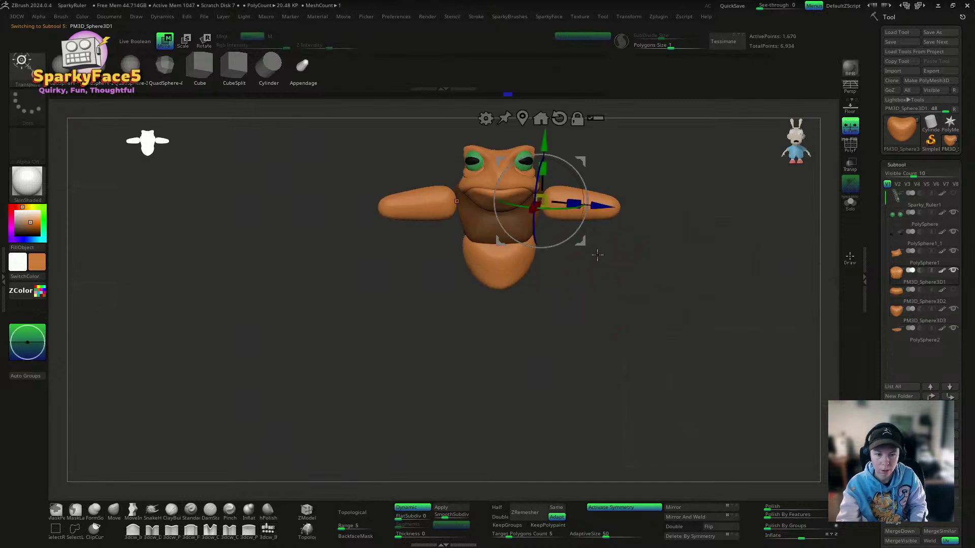
Step: Apply the Taper deformer to the inserted arms to thicken their outer ends, and accept the deformation
click(486, 119)
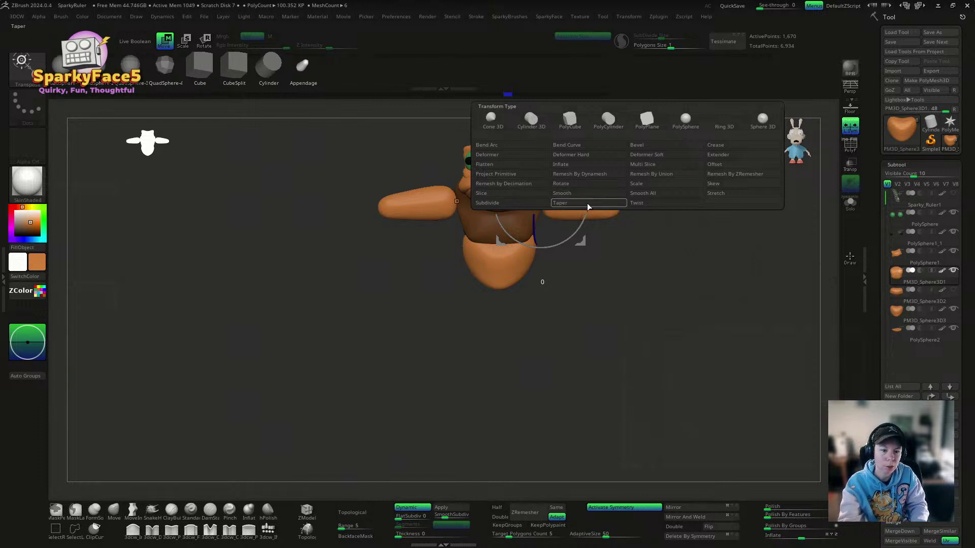
click(610, 204)
drag(639, 210, 650, 209)
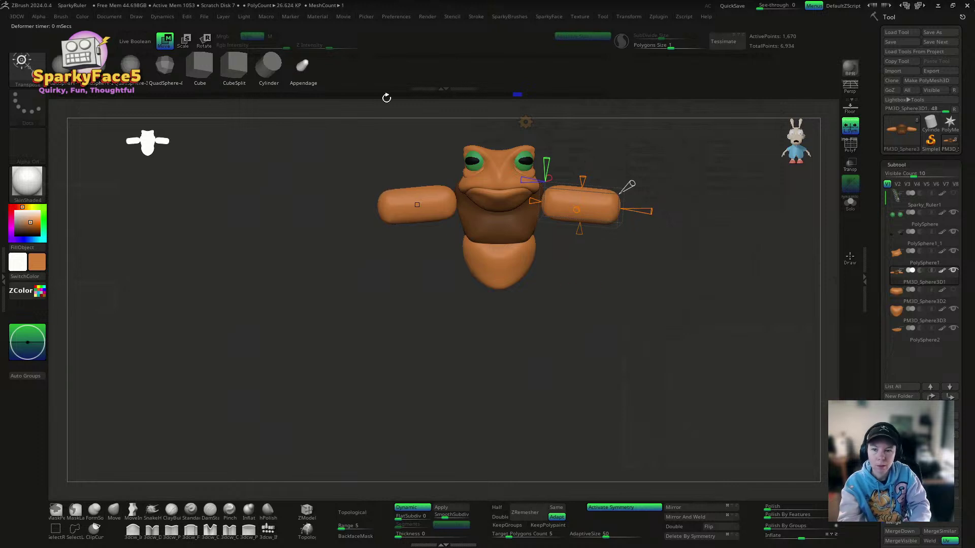
drag(431, 133, 664, 205)
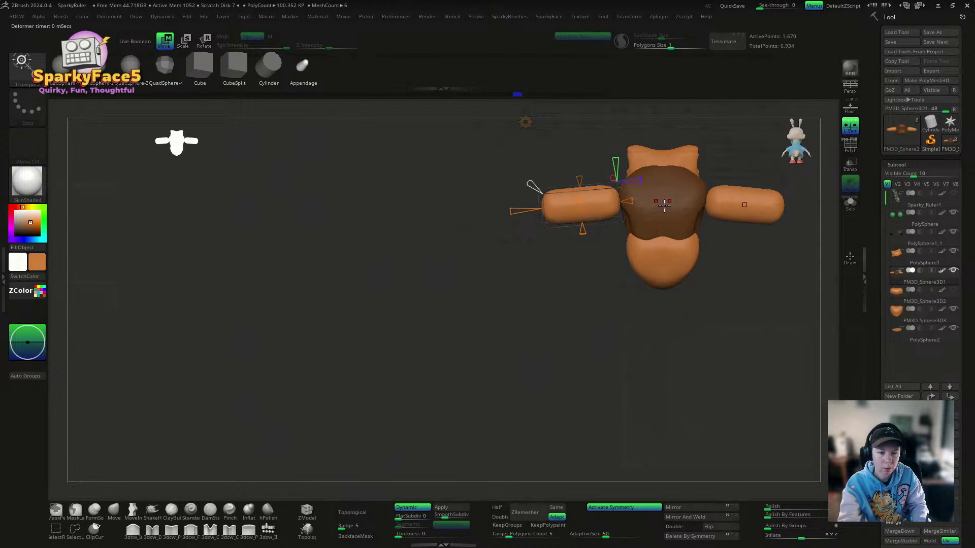
click(527, 124)
click(531, 126)
Step: Rotate the arms downward by about 44 degrees with the gizmo and move them into place at the shoulders
drag(558, 289, 611, 298)
drag(643, 200, 633, 230)
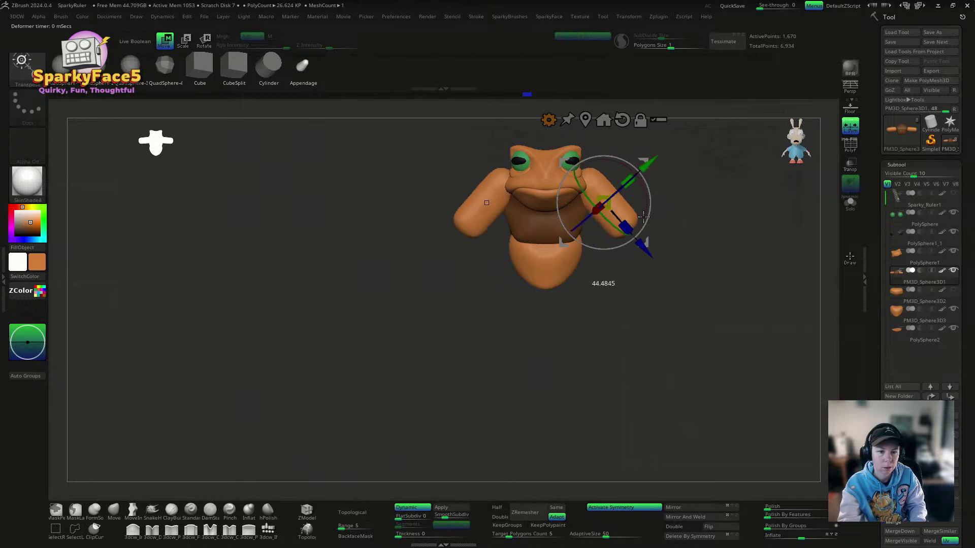
drag(644, 158, 678, 173)
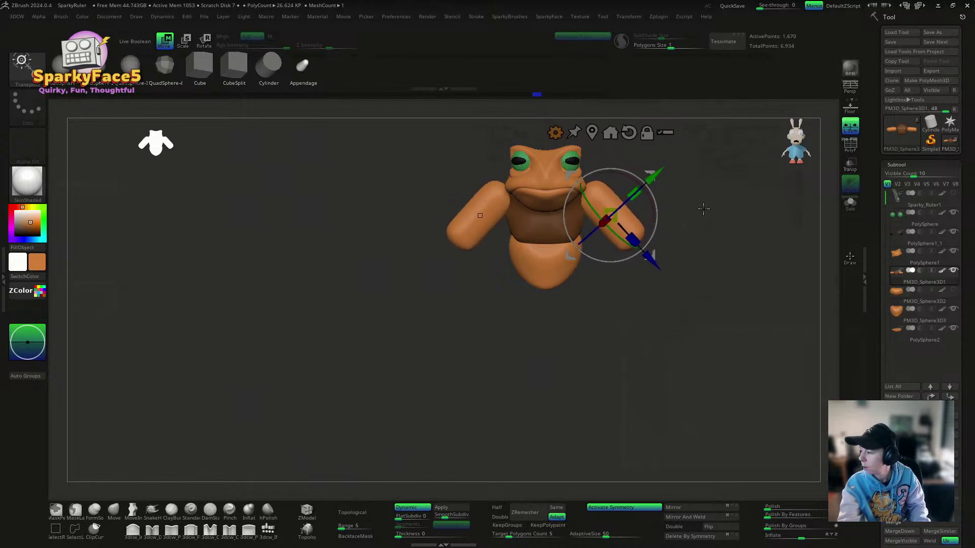
drag(719, 224, 655, 178)
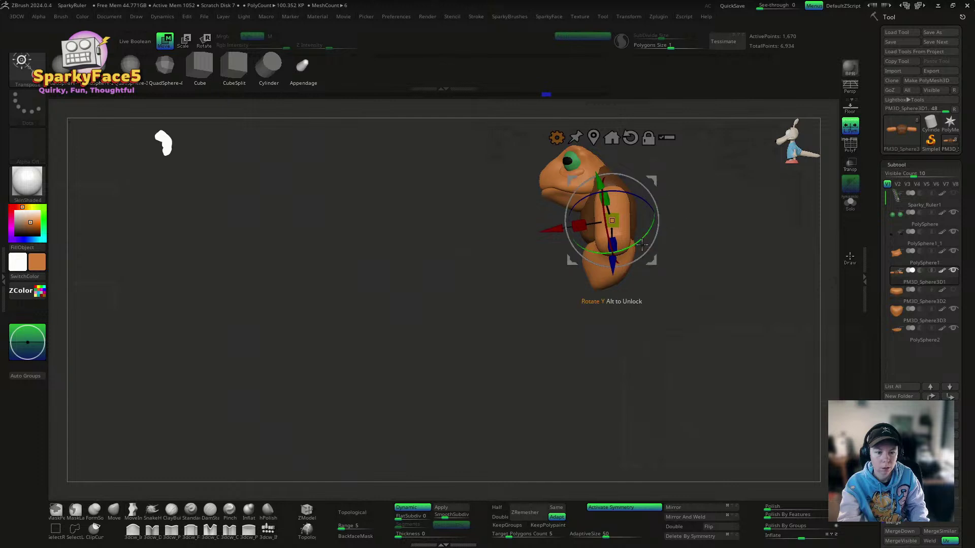
mouse_move(648, 237)
mouse_down()
mouse_move(726, 257)
mouse_move(713, 246)
mouse_up()
Step: Mold the arms with the Move brush, blending the shoulders into the chest and slimming the lower ends
key(q)
key(s)
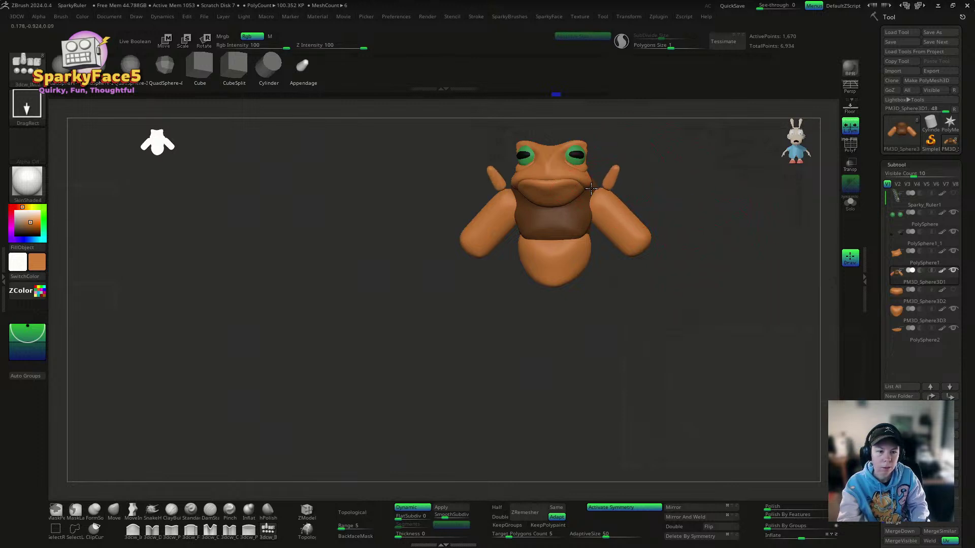
key(ctrl+z)
click(114, 510)
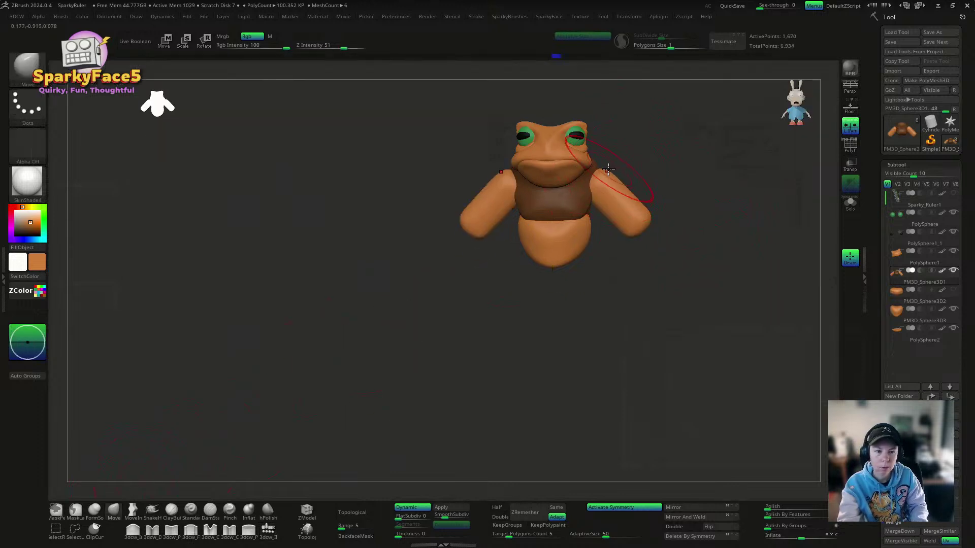
right_drag(589, 172, 598, 174)
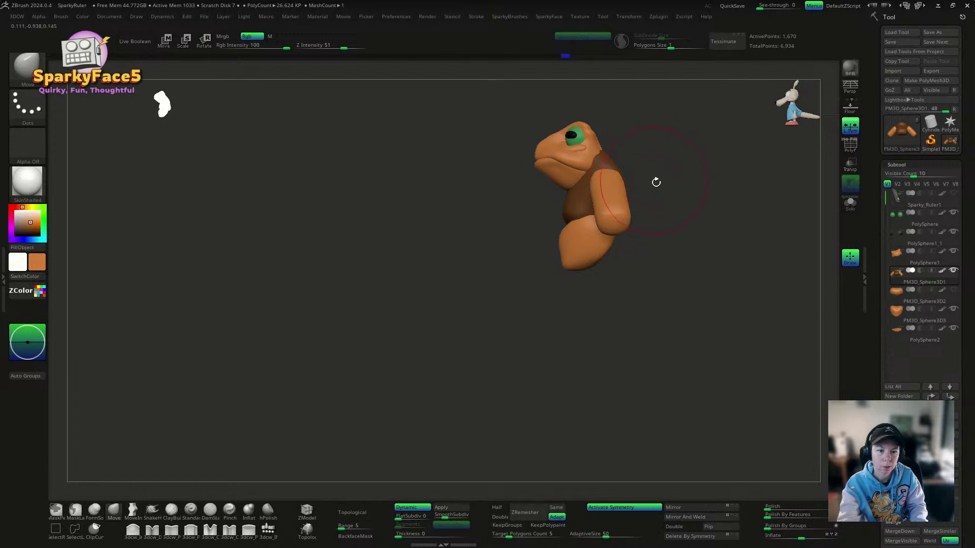
shift+right_drag(674, 221, 632, 185)
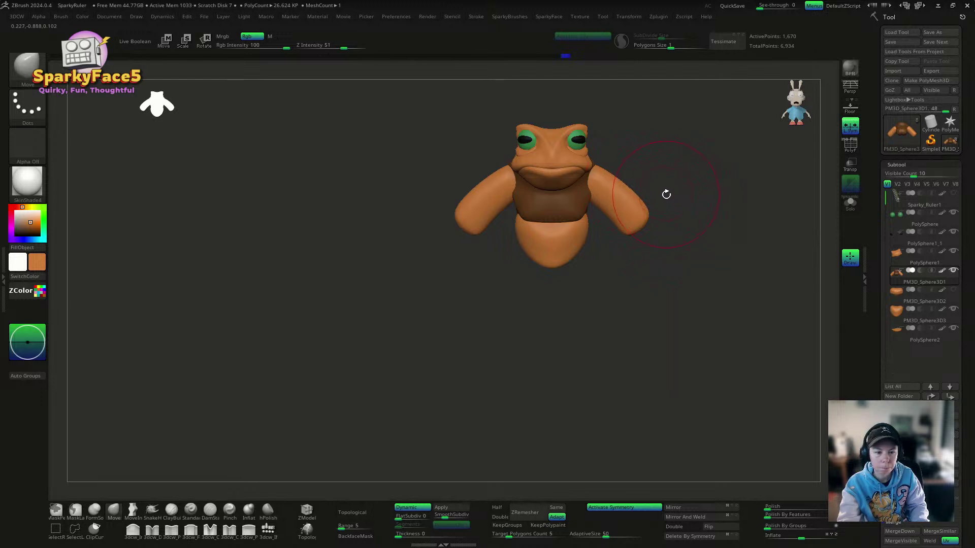
right_drag(666, 195, 663, 175)
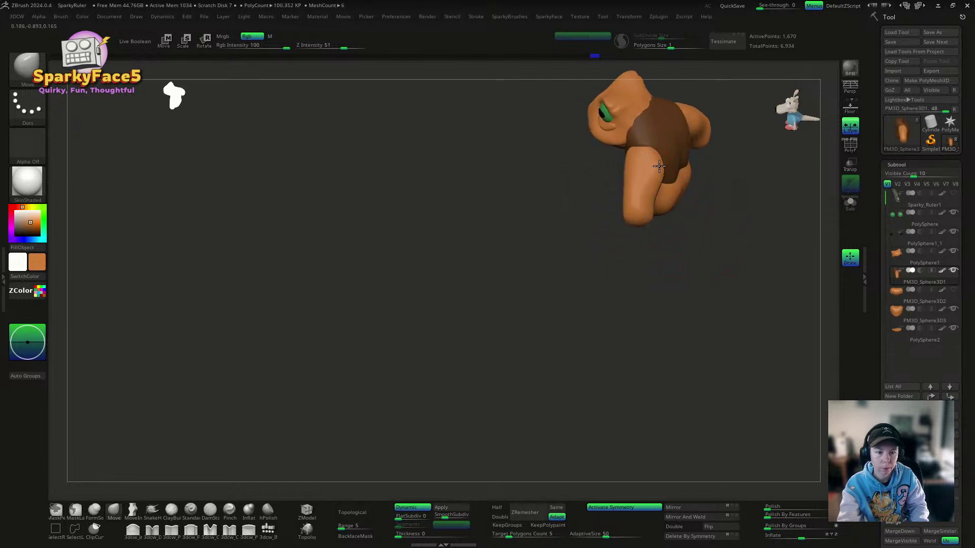
right_drag(572, 234, 622, 175)
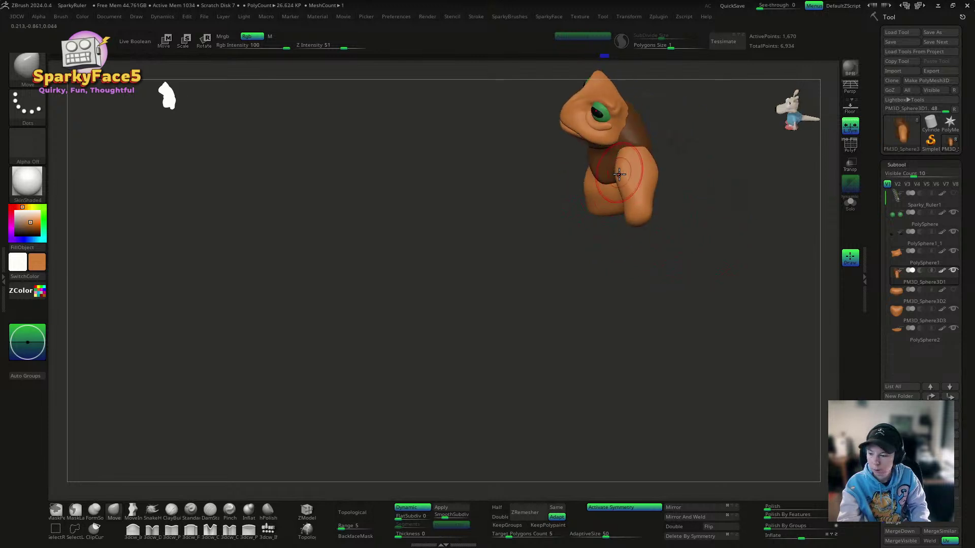
right_drag(551, 301, 629, 182)
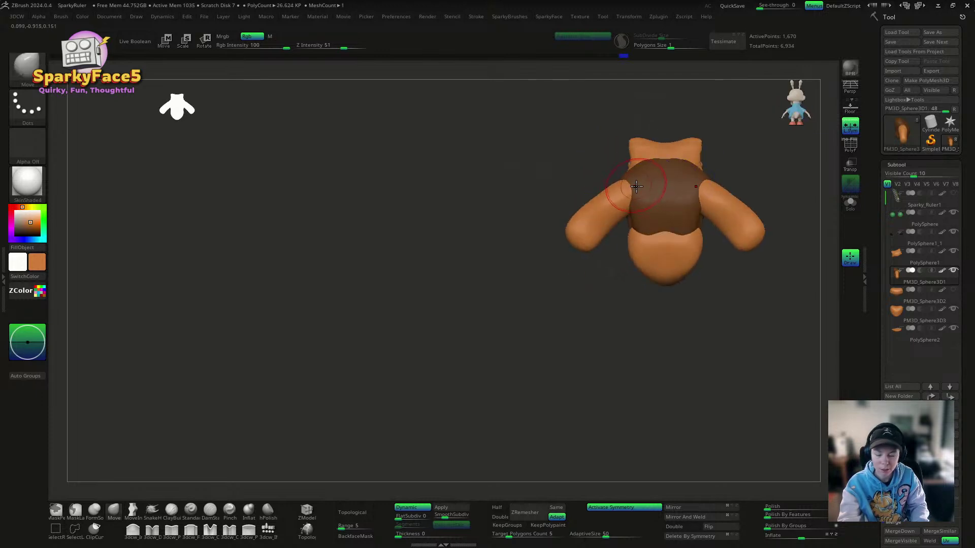
Step: Split the masked chest from the arms into its own subtool using Split Masked Points
right_click(632, 196)
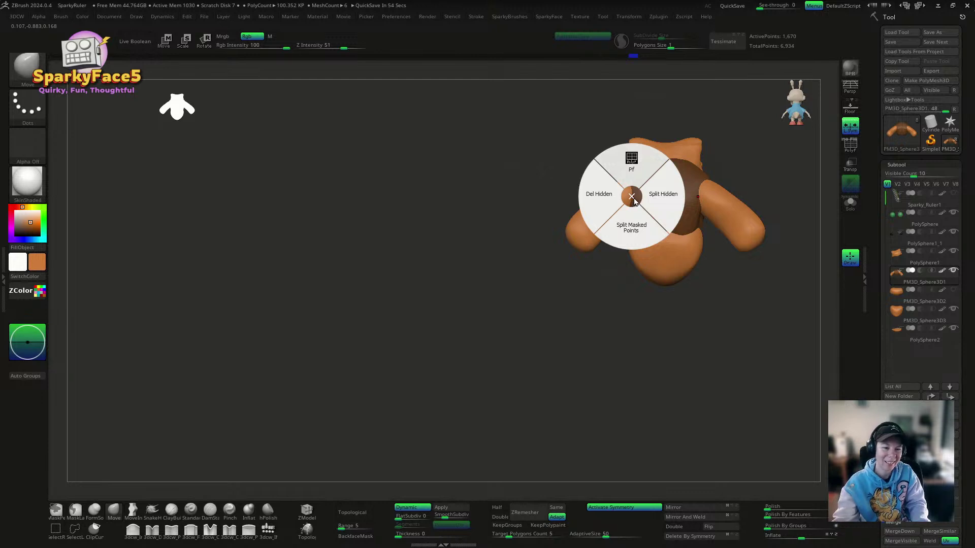
click(633, 239)
right_drag(601, 218, 698, 179)
Step: Refine the separated arms with the Move brush, bending them at the elbows and narrowing the forearms toward the wrists
mouse_move(646, 203)
right_down()
mouse_move(635, 216)
mouse_move(645, 207)
right_up()
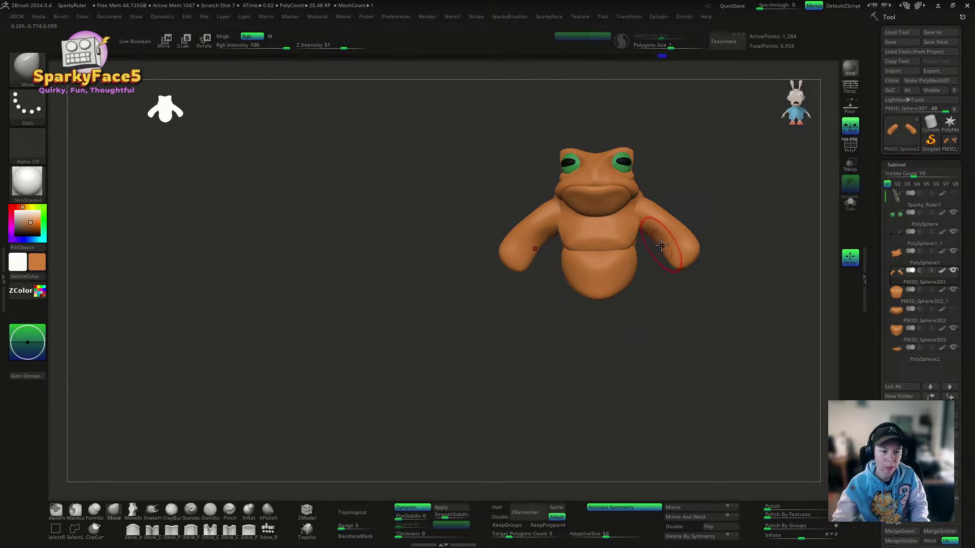
mouse_move(662, 243)
right_down()
mouse_move(690, 281)
mouse_move(677, 270)
mouse_move(701, 218)
mouse_move(616, 254)
right_up()
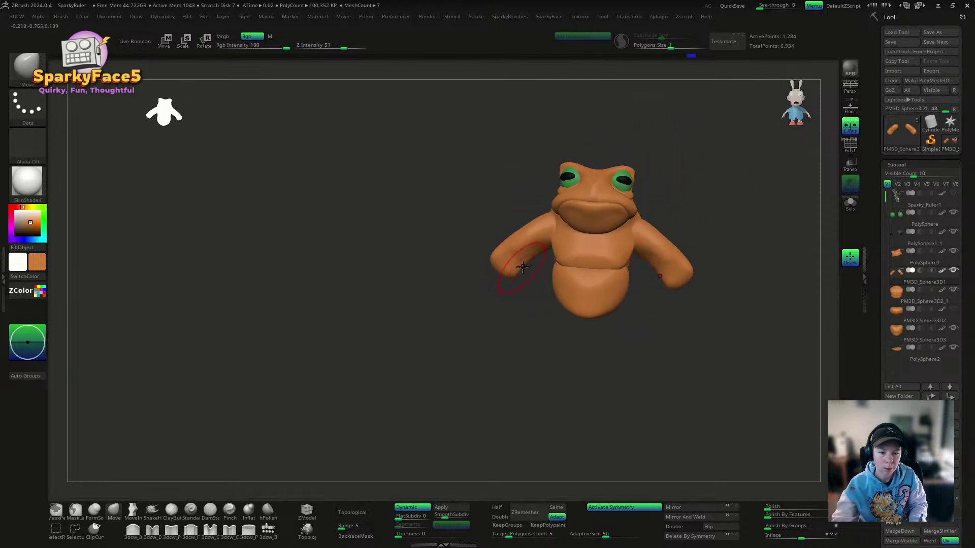
right_drag(527, 263, 683, 254)
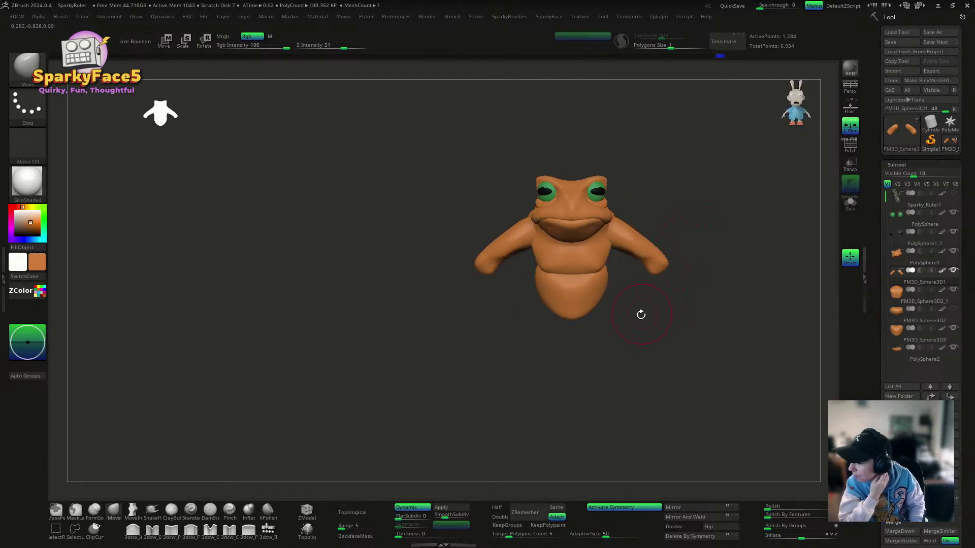
mouse_move(626, 339)
right_down()
mouse_move(641, 337)
mouse_move(635, 317)
mouse_move(646, 231)
mouse_move(624, 328)
mouse_move(675, 285)
mouse_move(599, 303)
mouse_move(603, 280)
mouse_move(620, 283)
mouse_move(599, 305)
mouse_move(601, 294)
mouse_move(807, 395)
mouse_move(669, 340)
right_up()
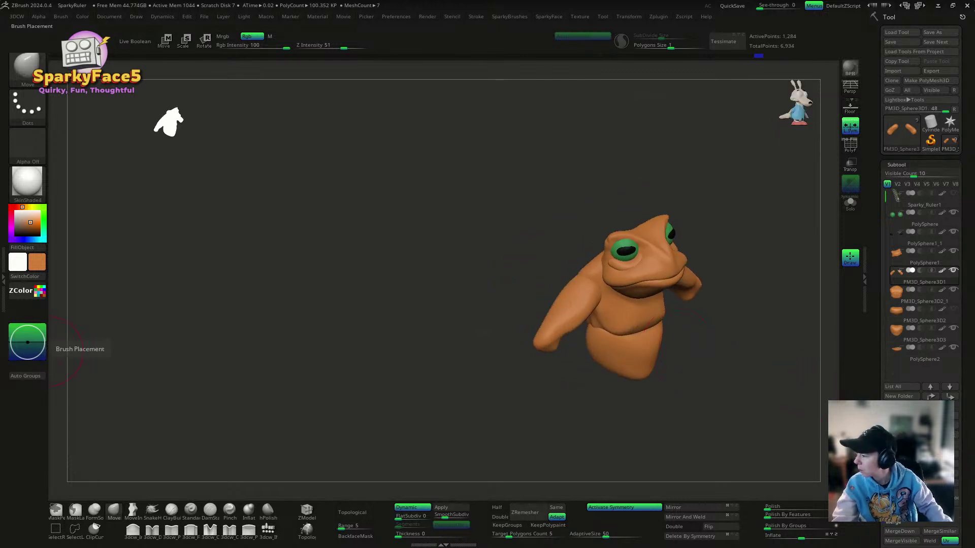
Step: Duplicate the arm pieces with the gizmo, offsetting the unmasked copies about 0.196 down and outward along the arms' length
drag(755, 415, 683, 303)
key(w)
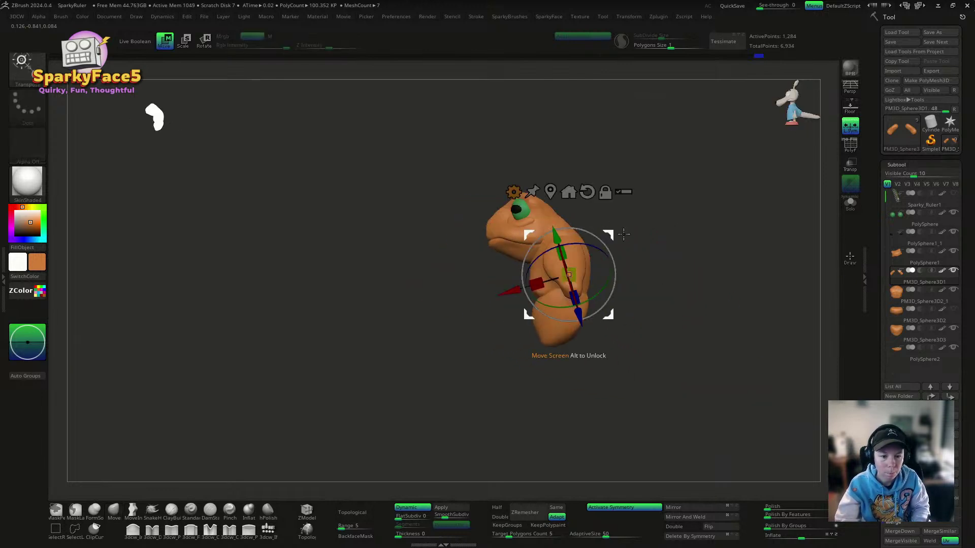
mouse_move(624, 234)
mouse_down()
mouse_move(687, 250)
mouse_move(661, 280)
mouse_up()
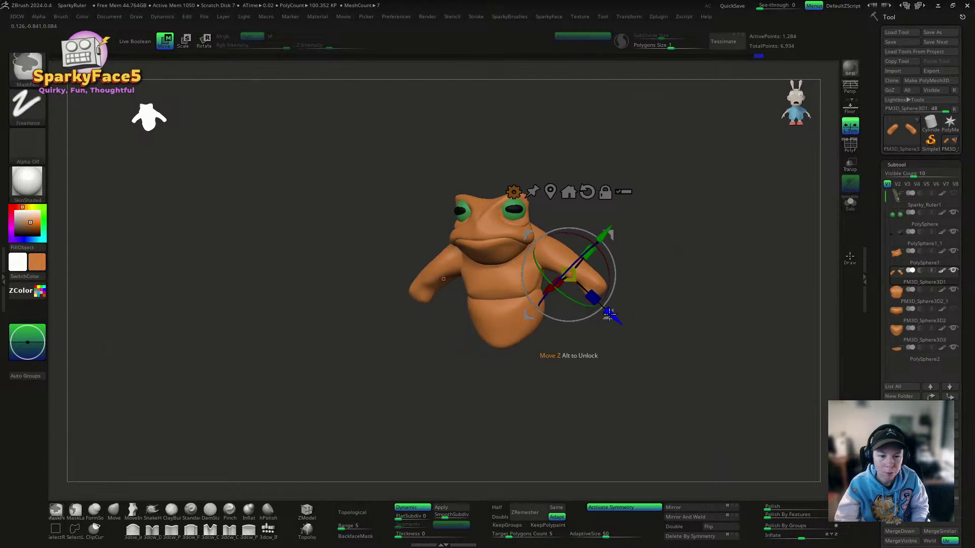
ctrl+drag(612, 313, 660, 356)
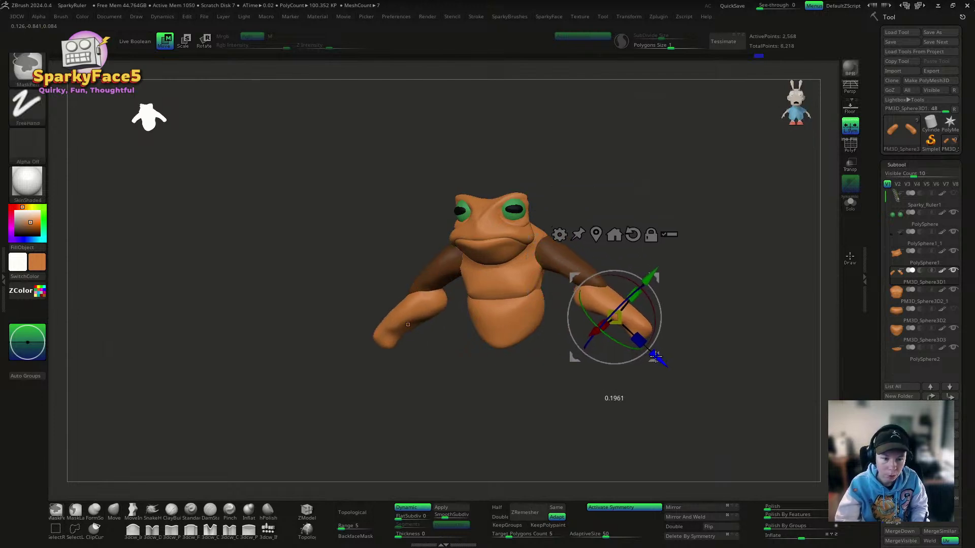
Step: Move the gizmo pivot to the elbow and rotate the duplicated pieces downward so they form forearms beneath the upper arms
mouse_move(714, 337)
mouse_down()
mouse_move(689, 337)
mouse_move(726, 341)
mouse_up()
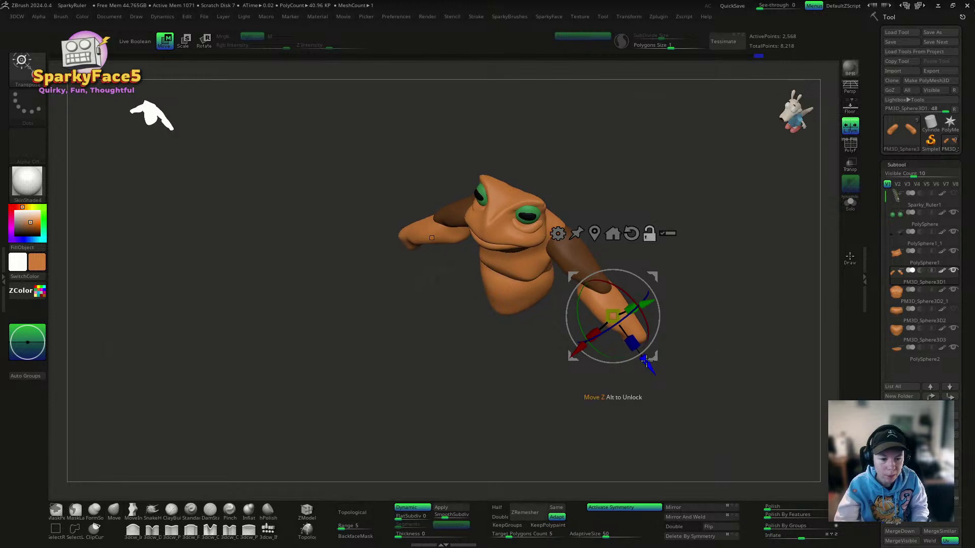
alt+drag(648, 365, 558, 284)
drag(665, 259, 695, 202)
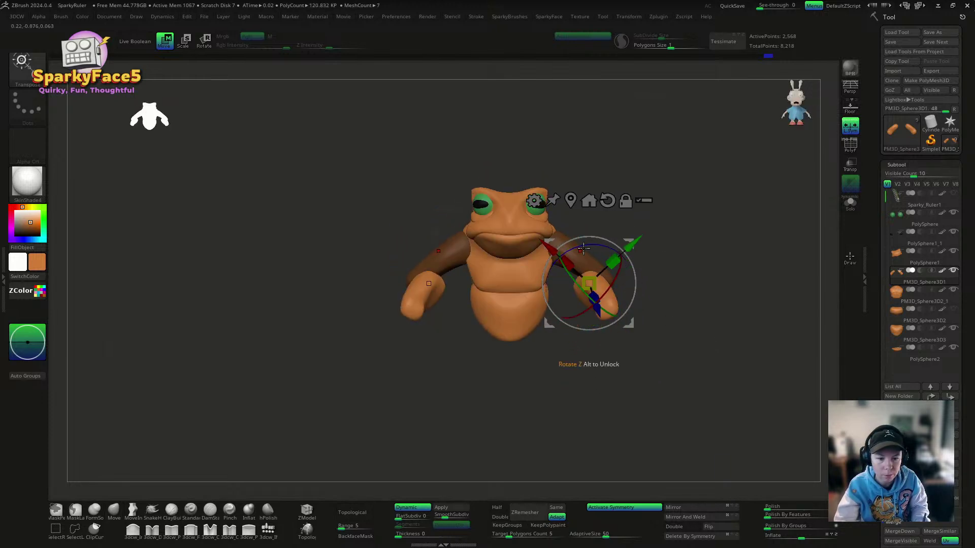
drag(583, 248, 643, 245)
drag(698, 263, 635, 242)
drag(685, 267, 738, 269)
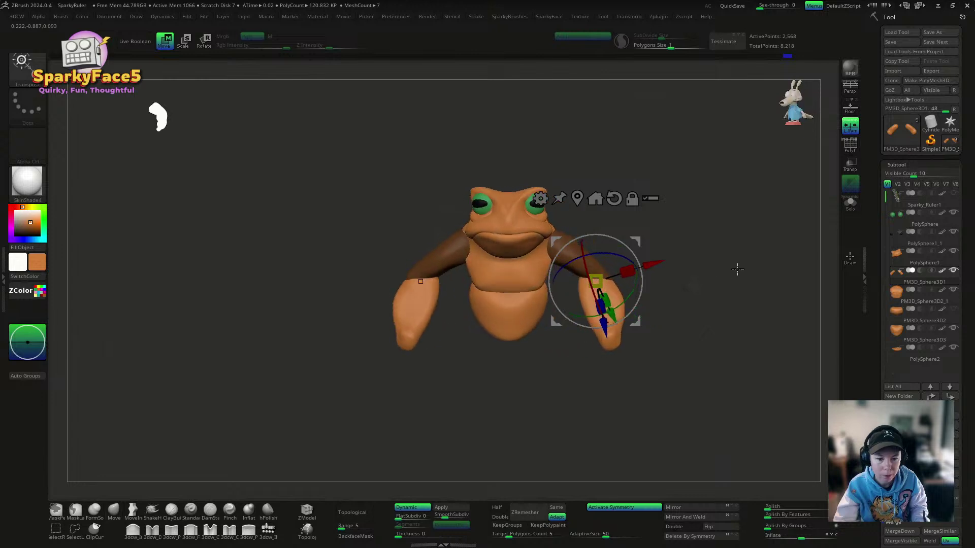
Step: Adjust the forearms' proportions at the elbows with the gizmo, scaling them to about 0.89
drag(700, 324, 702, 320)
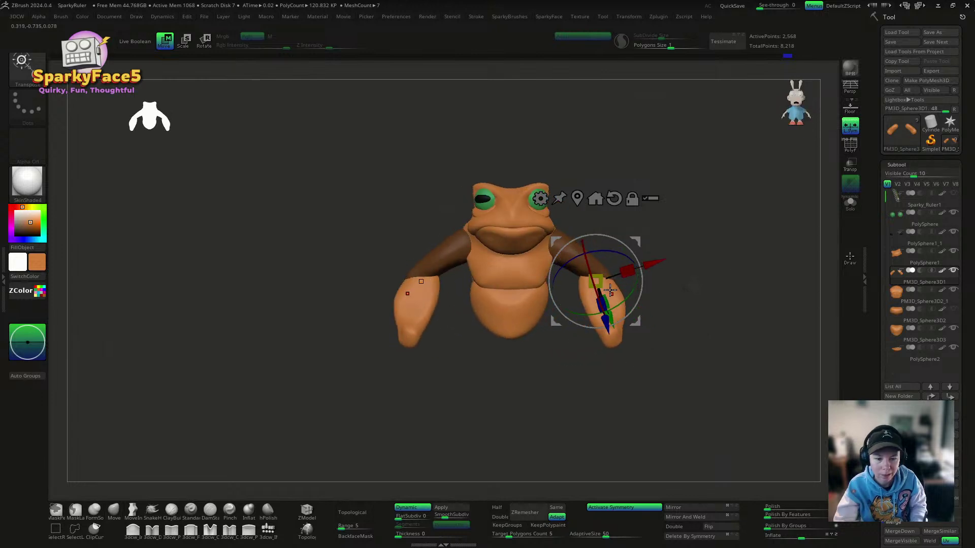
drag(600, 279, 585, 281)
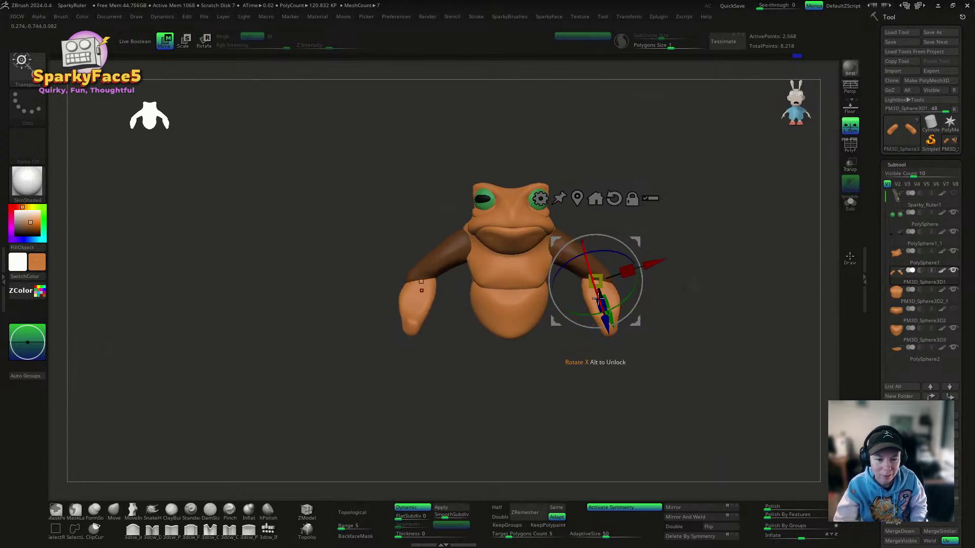
drag(665, 314, 602, 302)
key(alt)
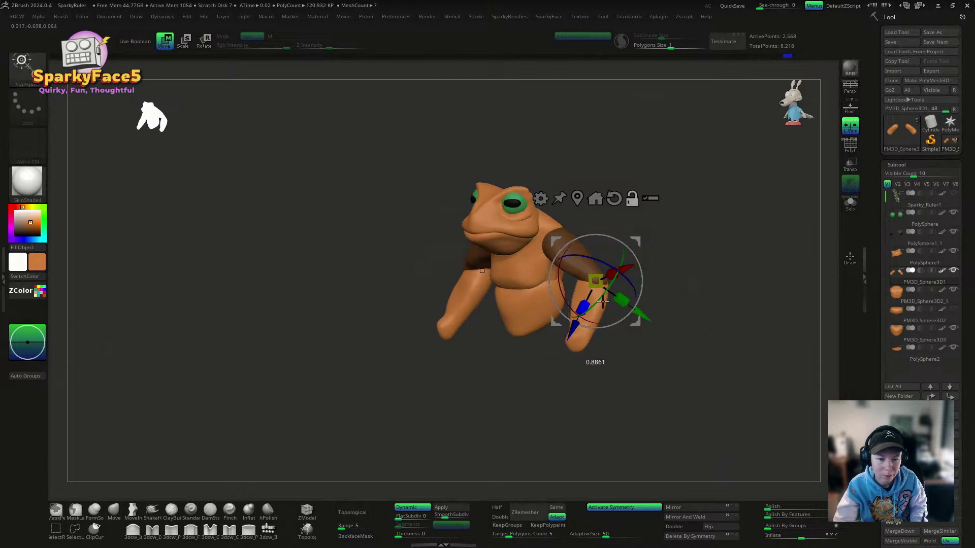
drag(631, 364, 650, 345)
Step: Try slimming the forearms with the Move brush, and fine-tune their angle at the elbows with the gizmo
click(113, 511)
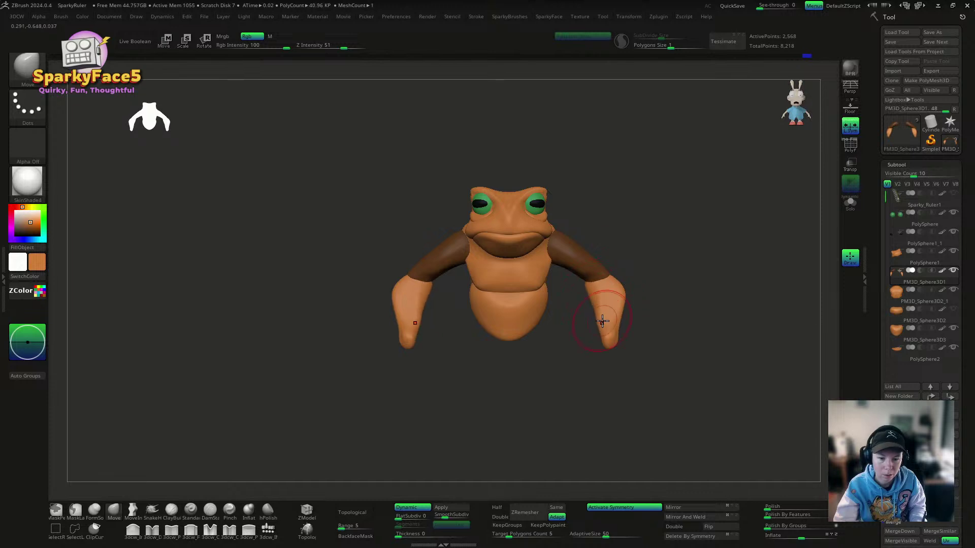
drag(602, 321, 634, 317)
key(w)
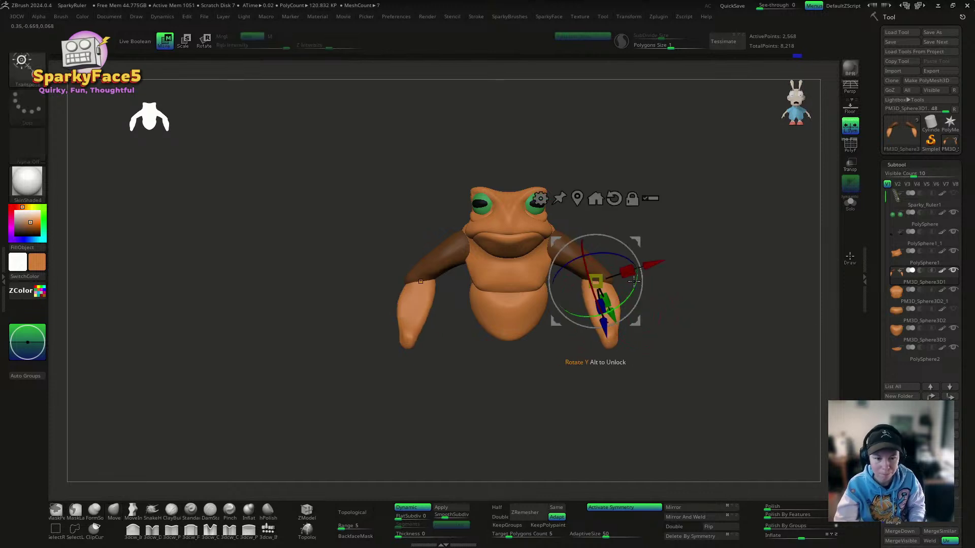
drag(637, 241, 647, 240)
mouse_move(690, 277)
shift+mouse_down()
mouse_move(665, 304)
mouse_move(653, 275)
mouse_move(664, 283)
mouse_move(652, 285)
mouse_move(715, 284)
mouse_move(647, 237)
mouse_move(720, 266)
mouse_move(700, 283)
mouse_move(720, 305)
mouse_move(674, 313)
mouse_move(584, 274)
shift+mouse_up()
key(q)
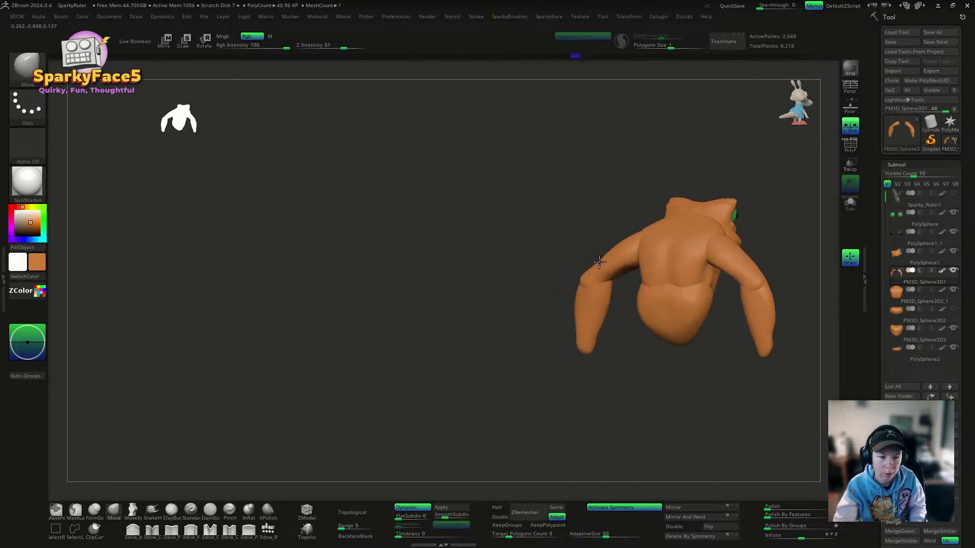
Step: Shape the elbows and forearms from several angles with the Move brush, tapering toward the wrists and smoothing the surface
drag(594, 254, 685, 248)
right_drag(613, 287, 595, 271)
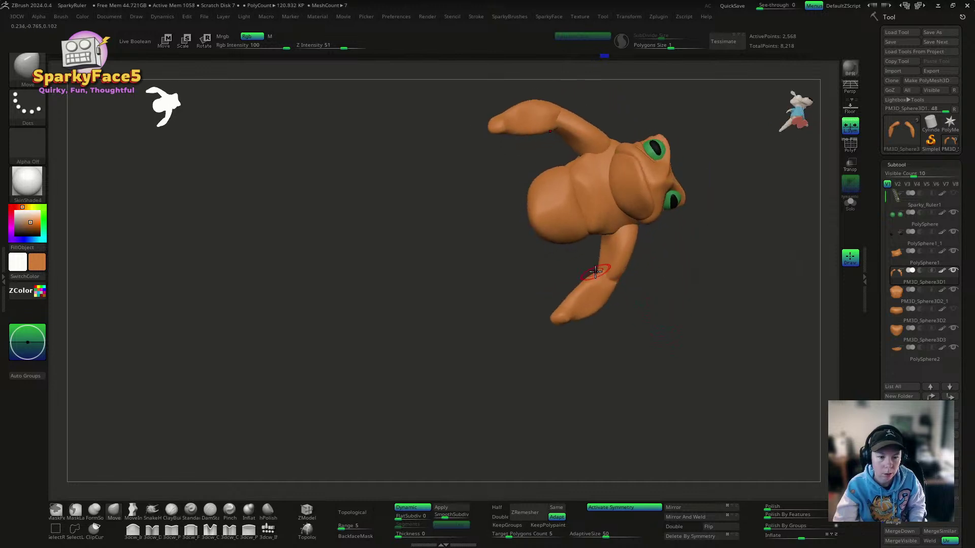
drag(661, 326, 657, 322)
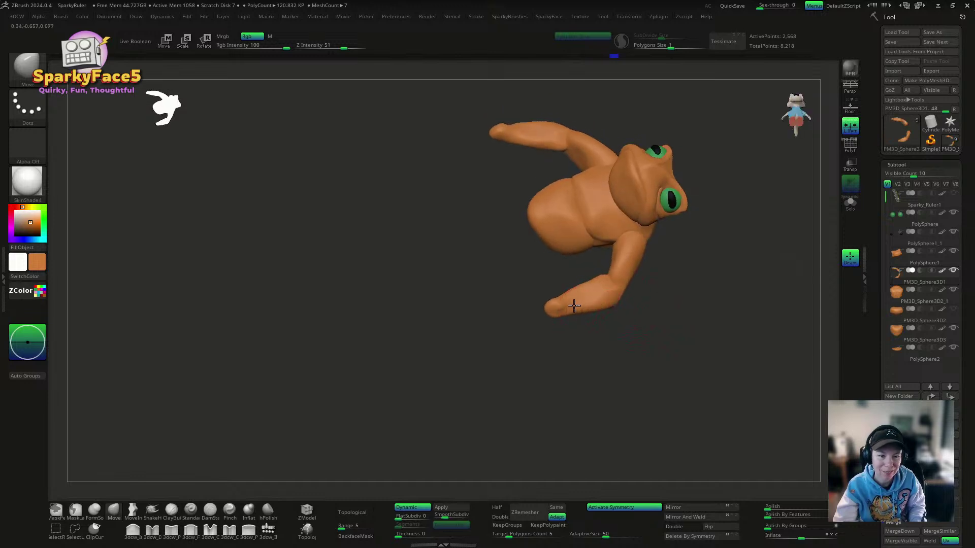
drag(574, 306, 575, 308)
drag(669, 319, 620, 273)
shift+drag(583, 301, 587, 300)
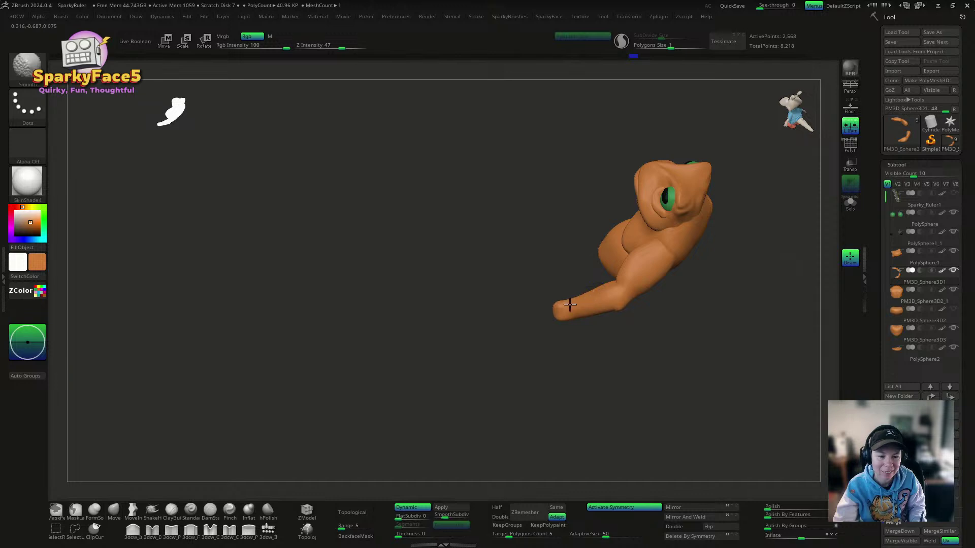
mouse_move(660, 330)
mouse_down()
mouse_move(687, 324)
mouse_move(677, 254)
mouse_move(609, 278)
mouse_move(627, 288)
mouse_move(628, 278)
mouse_move(554, 288)
mouse_move(563, 304)
mouse_move(571, 295)
mouse_move(570, 334)
mouse_move(589, 307)
mouse_move(574, 279)
mouse_move(588, 218)
mouse_move(607, 193)
mouse_up()
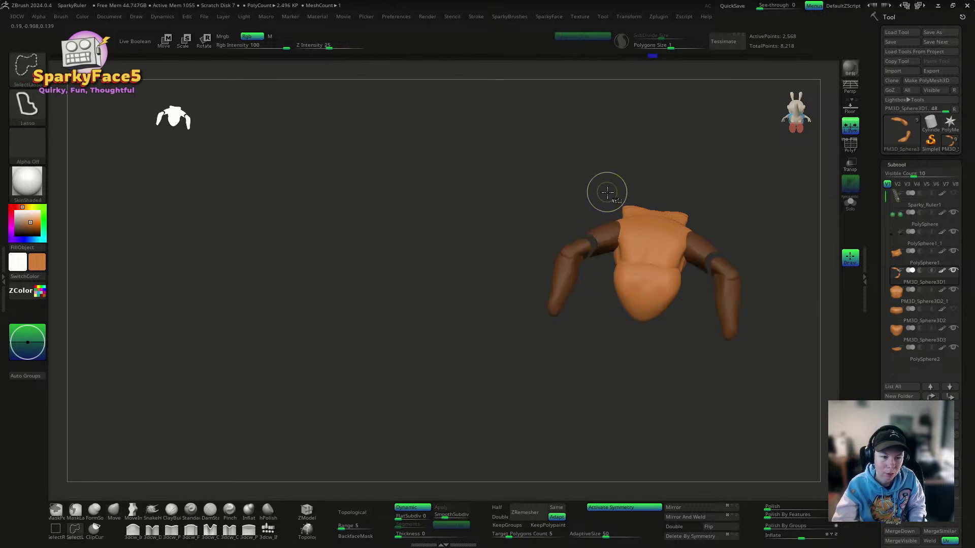
Step: Clear the existing mask, isolate the upper arms, mask them completely and show the forearms again
click(57, 530)
click(124, 537)
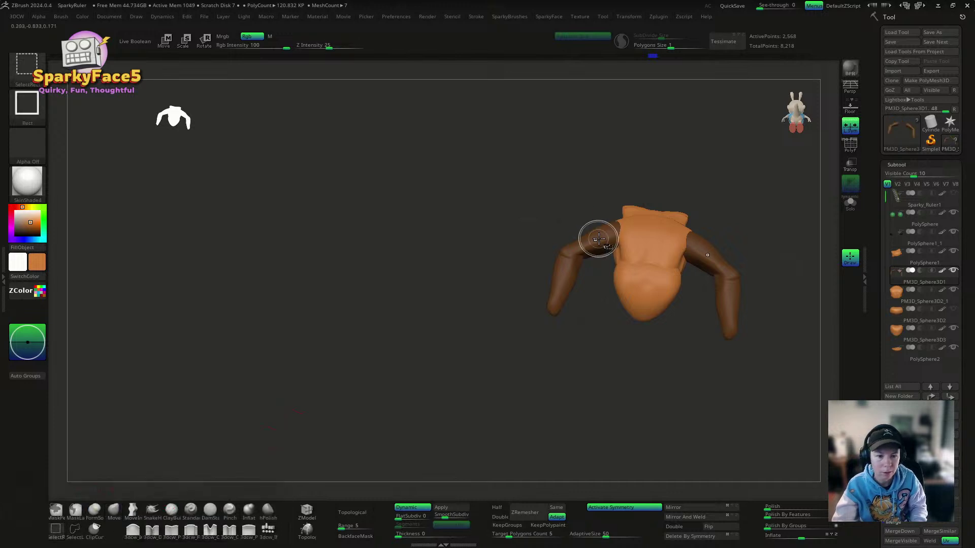
ctrl+drag(587, 170, 603, 174)
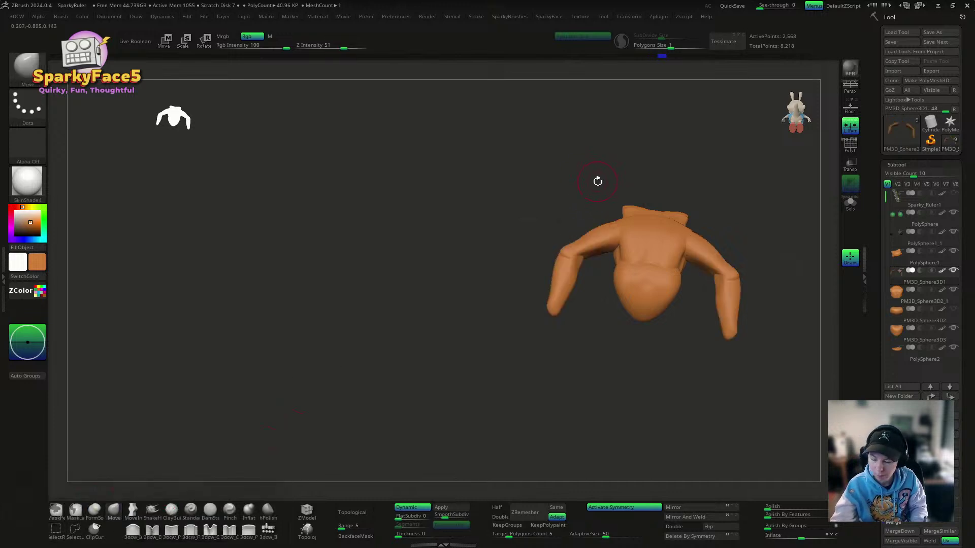
click(701, 518)
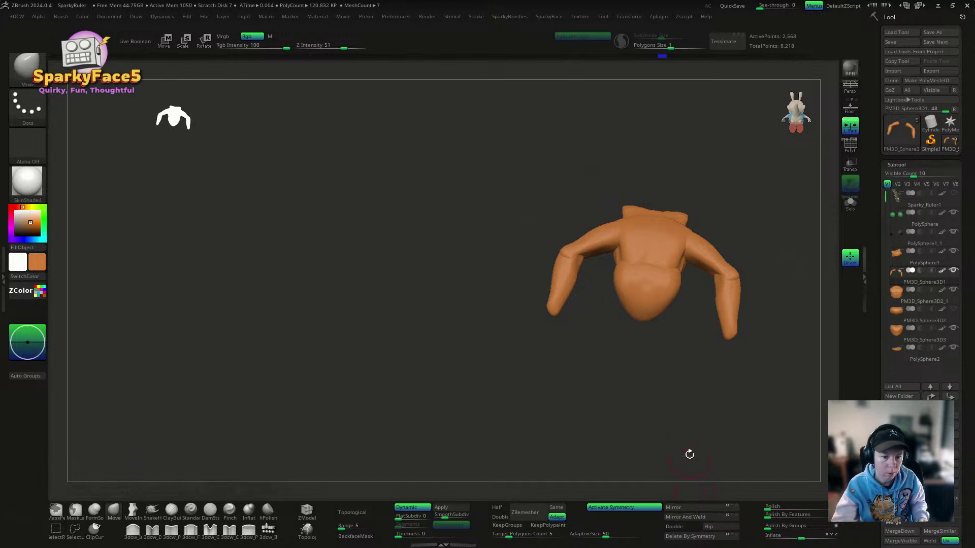
ctrl+shift+click(599, 238)
key(ctrl+a)
ctrl+shift+click(588, 196)
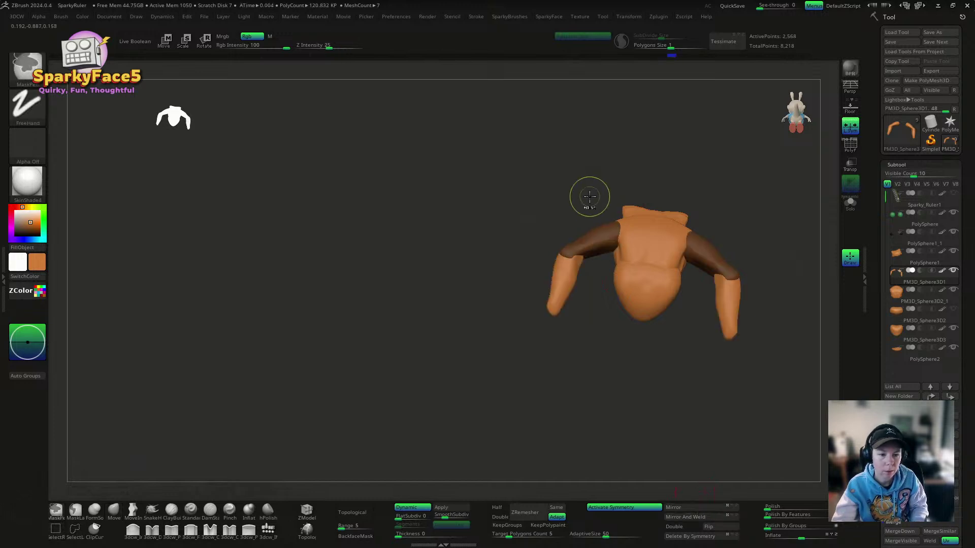
Step: Refine the elbow joints with the Move brush, shaping the forearms and the upper arms separately using the inverted mask
mouse_move(592, 355)
mouse_down()
mouse_move(587, 280)
mouse_move(594, 300)
mouse_move(587, 282)
mouse_move(613, 297)
mouse_move(604, 271)
mouse_move(663, 263)
mouse_move(587, 301)
mouse_move(631, 273)
mouse_move(588, 289)
mouse_up()
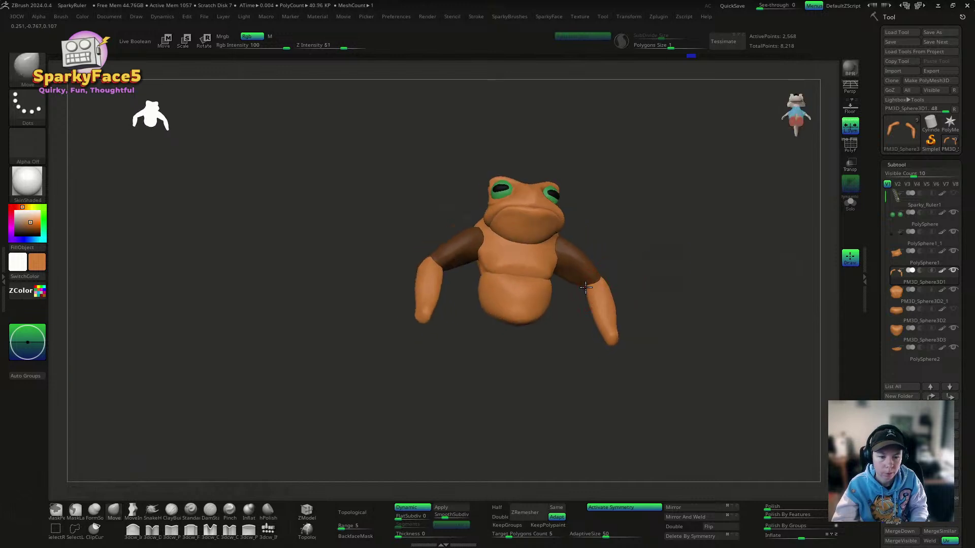
drag(662, 294, 629, 298)
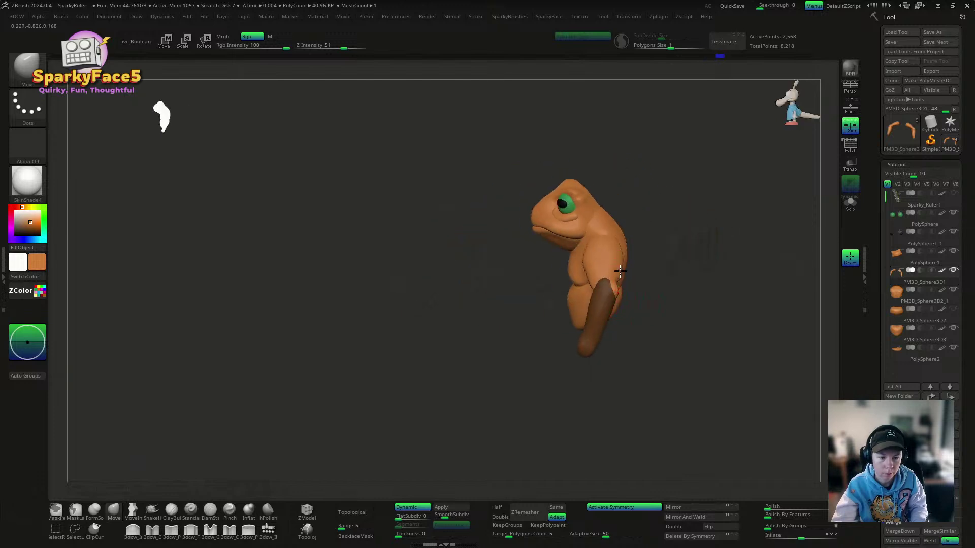
right_drag(620, 272, 600, 284)
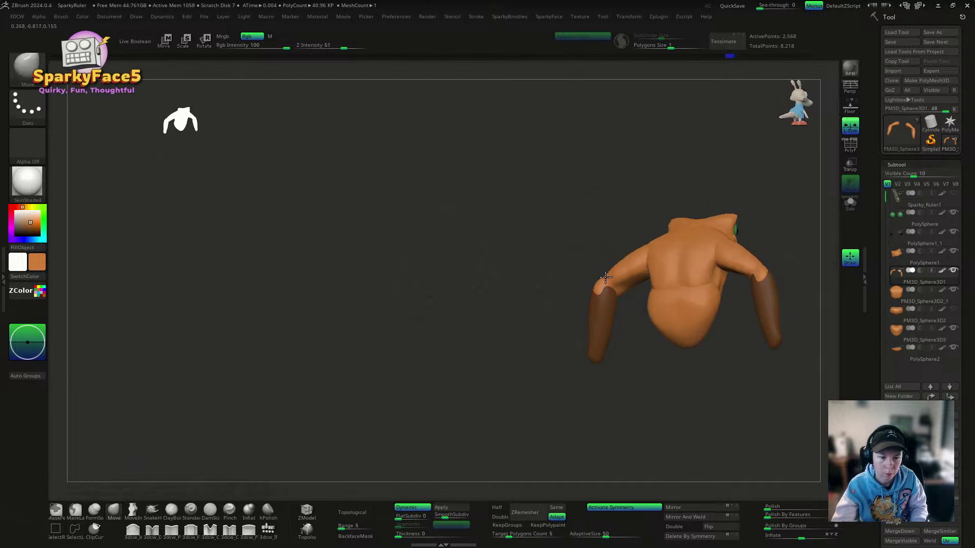
right_drag(599, 290, 696, 244)
Step: Reposition the complete arms with the gizmo, shifting them about 0.03 outward and slightly backward at the shoulders
key(w)
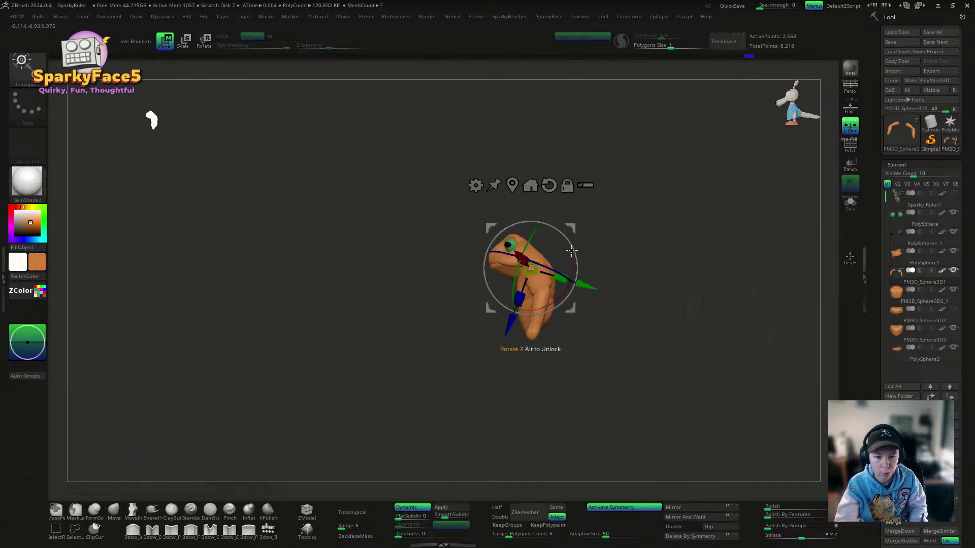
right_drag(571, 250, 688, 240)
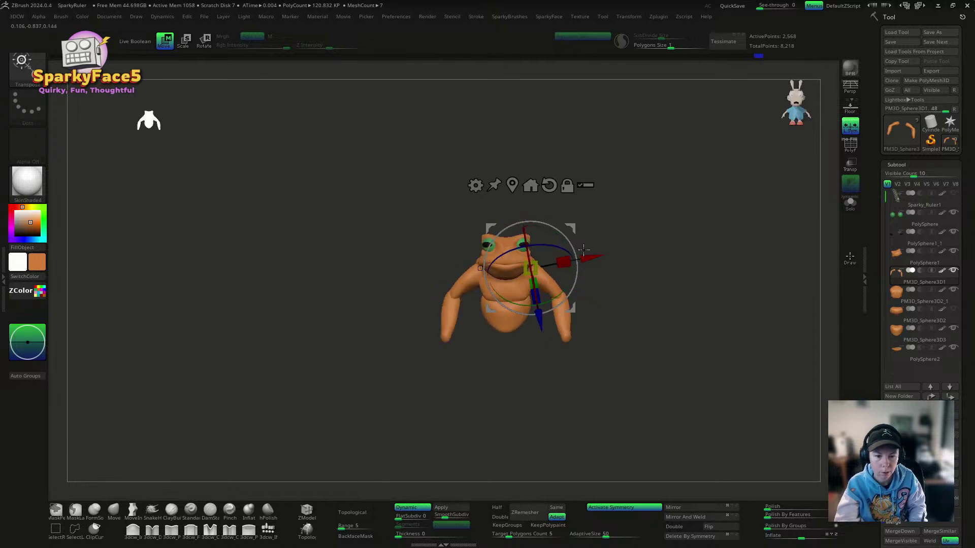
drag(575, 254, 577, 229)
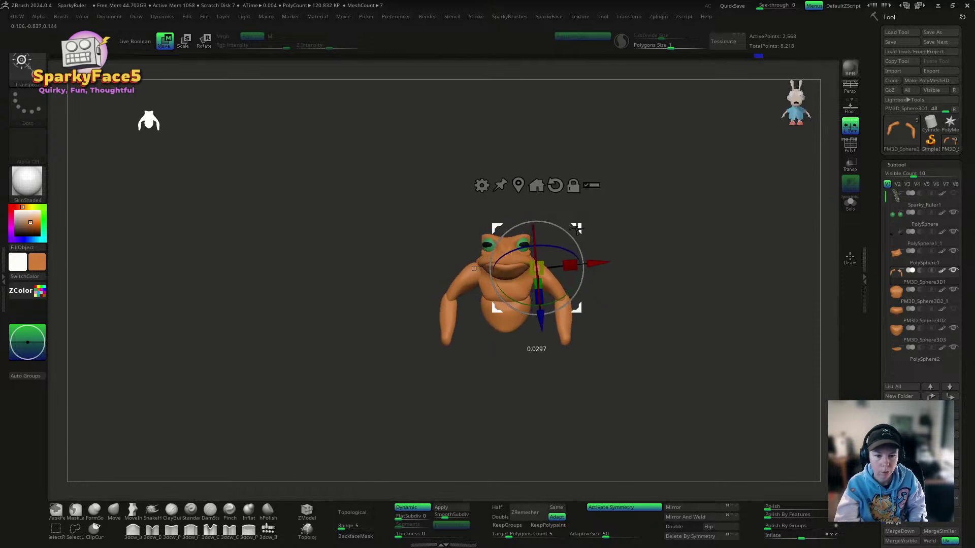
right_drag(579, 231, 619, 237)
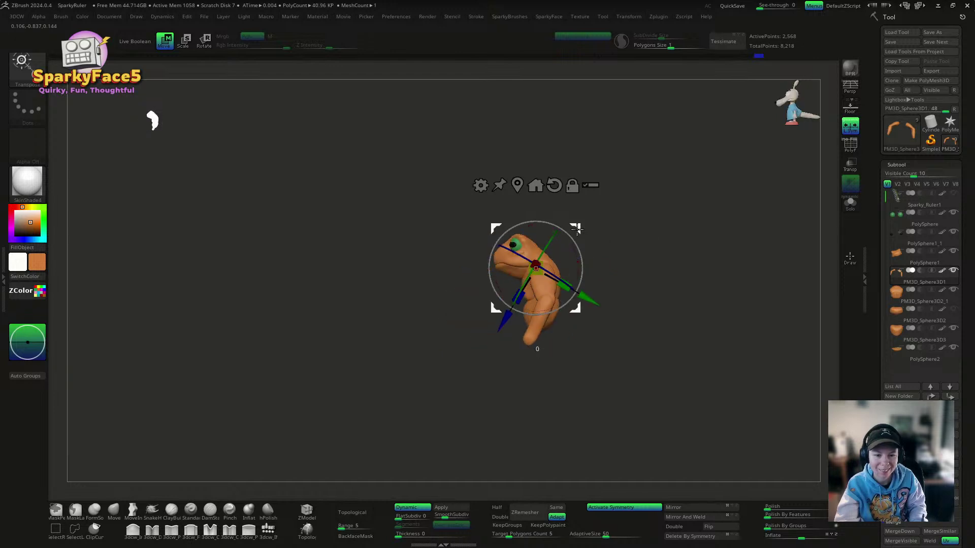
drag(577, 229, 584, 227)
key(q)
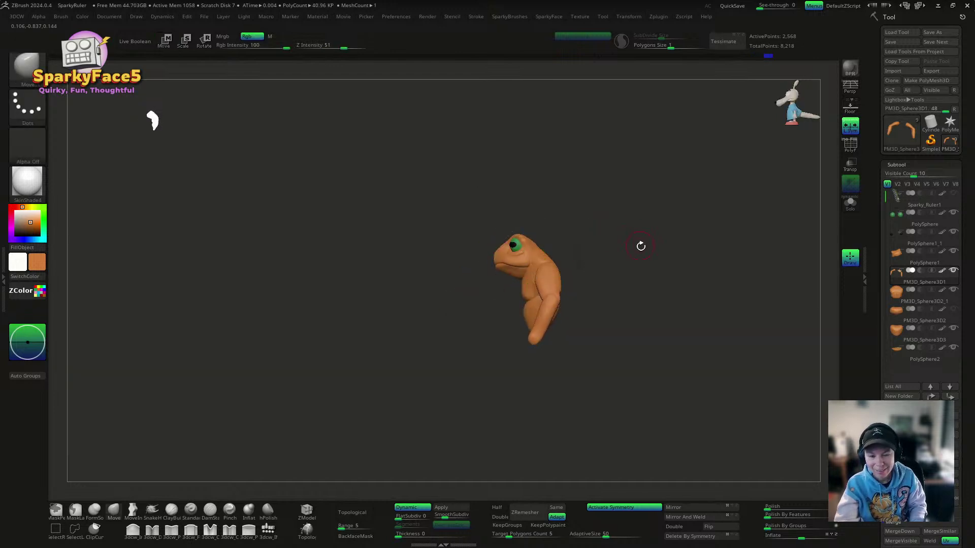
Step: Insert a sphere at each shoulder with the insert mesh brush, using symmetry
mouse_move(640, 244)
shift+right_down()
mouse_move(676, 265)
mouse_move(608, 291)
mouse_move(478, 438)
shift+right_up()
click(266, 541)
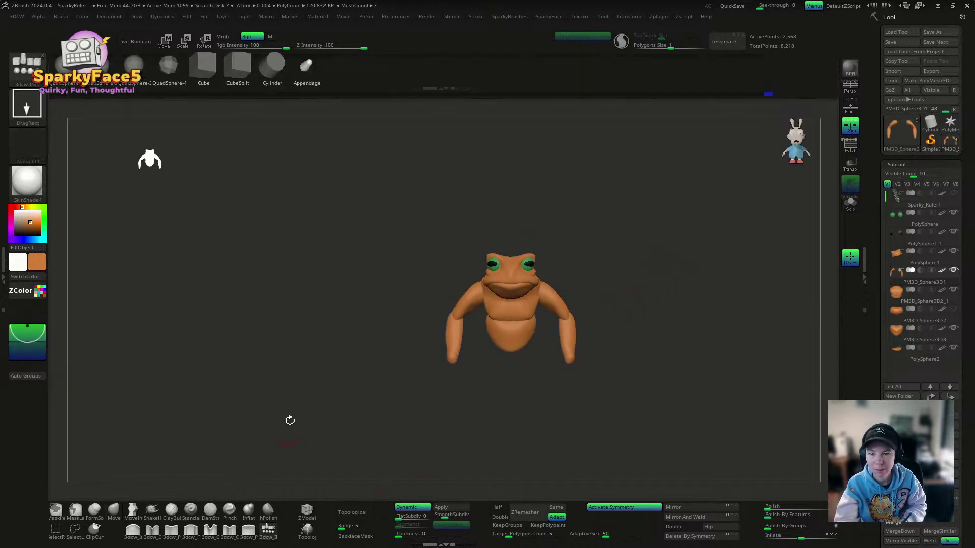
click(104, 69)
right_drag(619, 219, 564, 259)
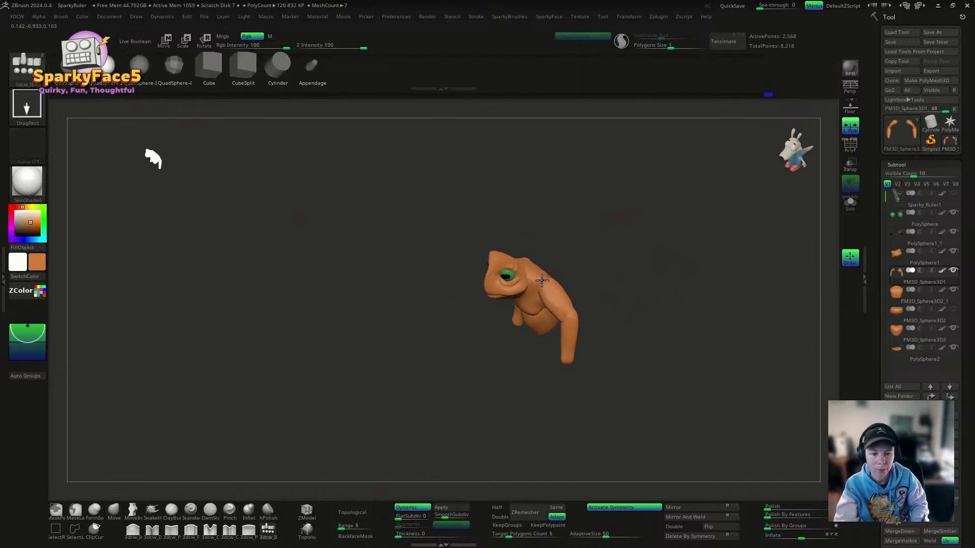
drag(542, 280, 551, 291)
right_drag(600, 273, 641, 224)
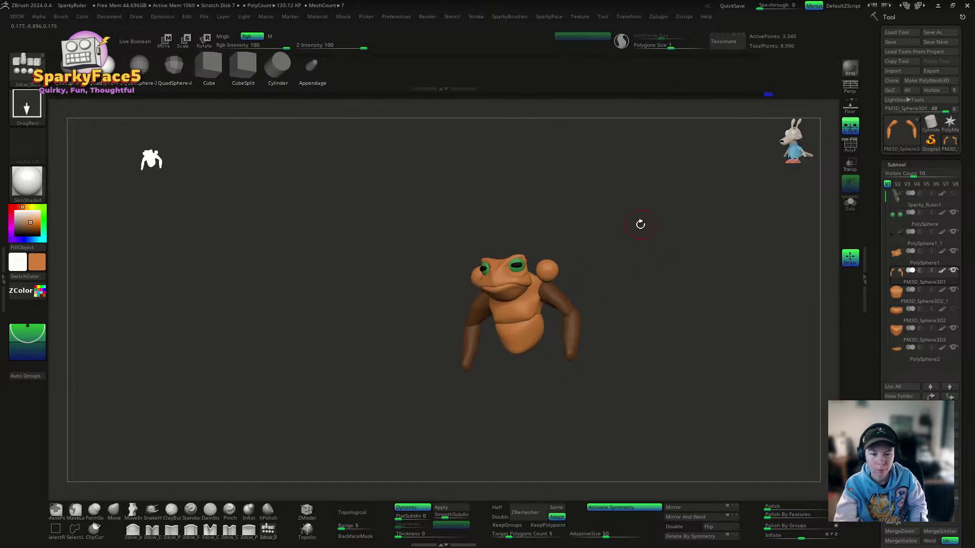
Step: Flatten the shoulder spheres into caps over the tops of the upper arms with the Move brush, working from behind
click(120, 514)
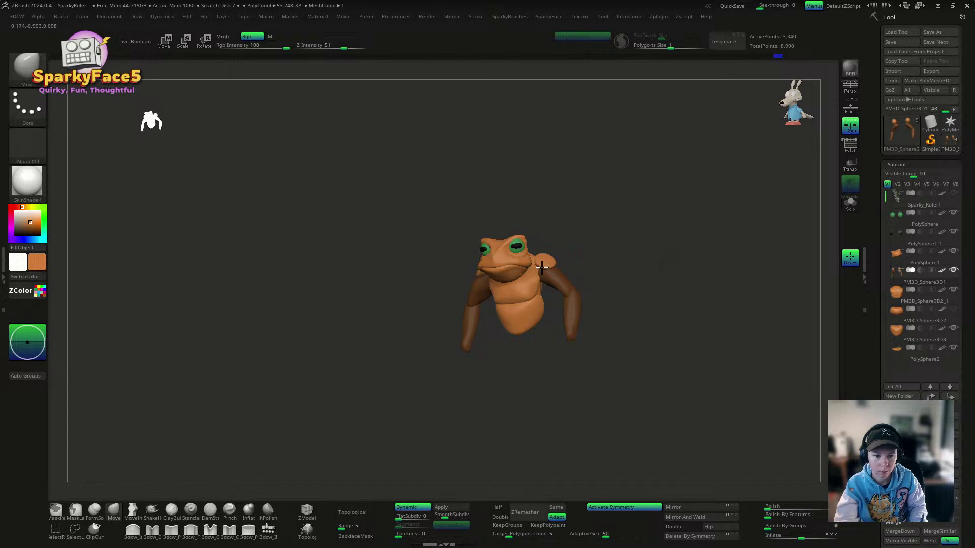
mouse_move(568, 258)
right_down()
mouse_move(548, 264)
mouse_move(647, 246)
mouse_move(562, 251)
mouse_move(733, 211)
right_up()
mouse_move(584, 239)
right_down()
mouse_move(559, 258)
mouse_move(677, 272)
mouse_move(569, 249)
right_up()
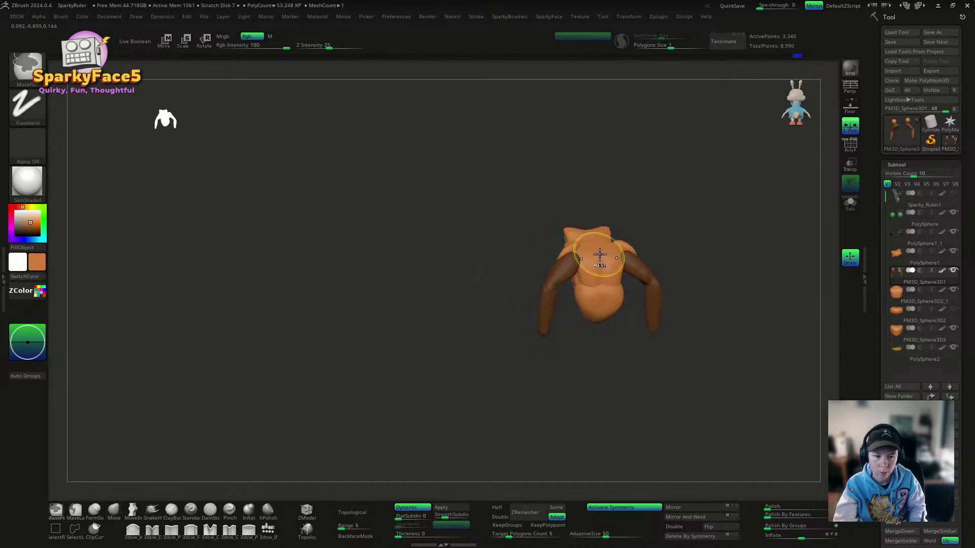
mouse_move(642, 198)
alt+right_down()
mouse_move(596, 288)
mouse_move(640, 250)
mouse_move(523, 229)
alt+right_up()
key(s)
click(662, 252)
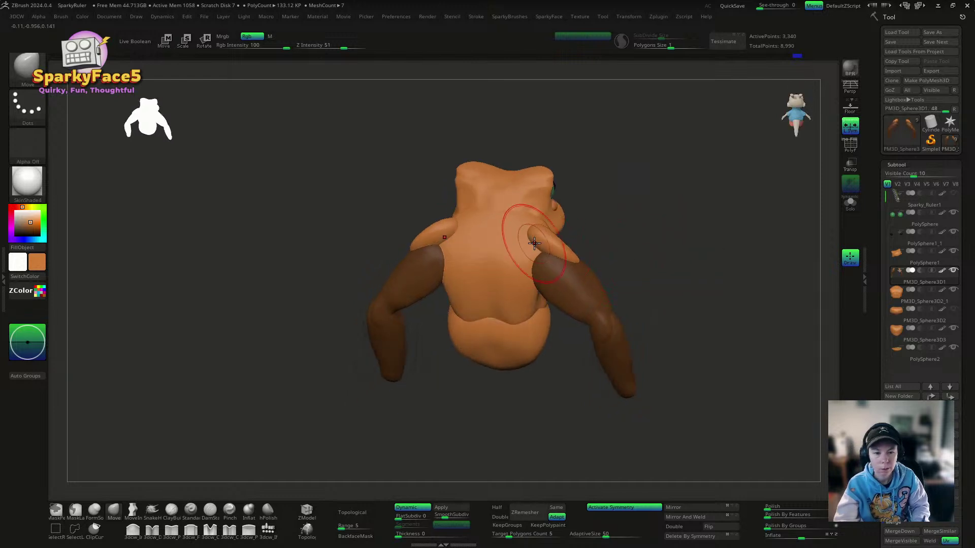
drag(547, 254, 560, 232)
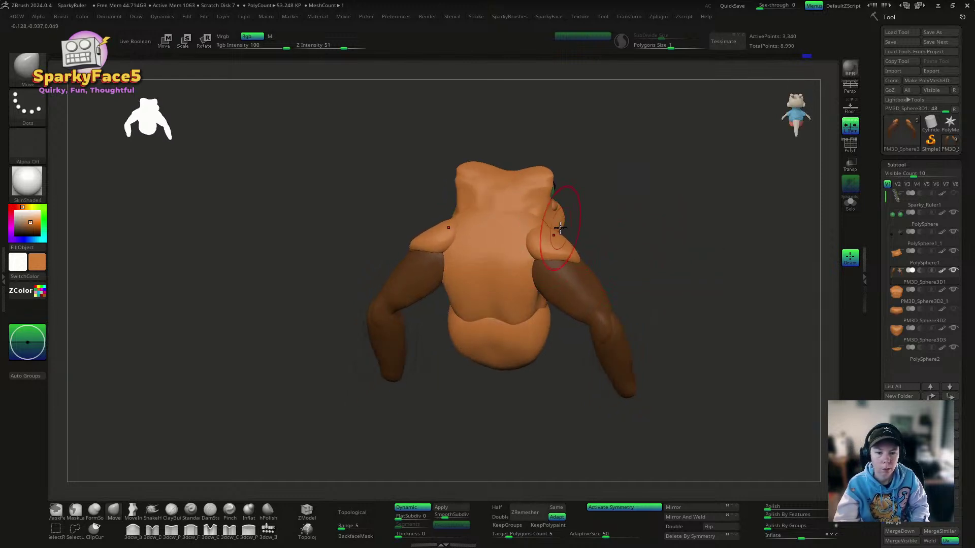
right_drag(661, 239, 557, 243)
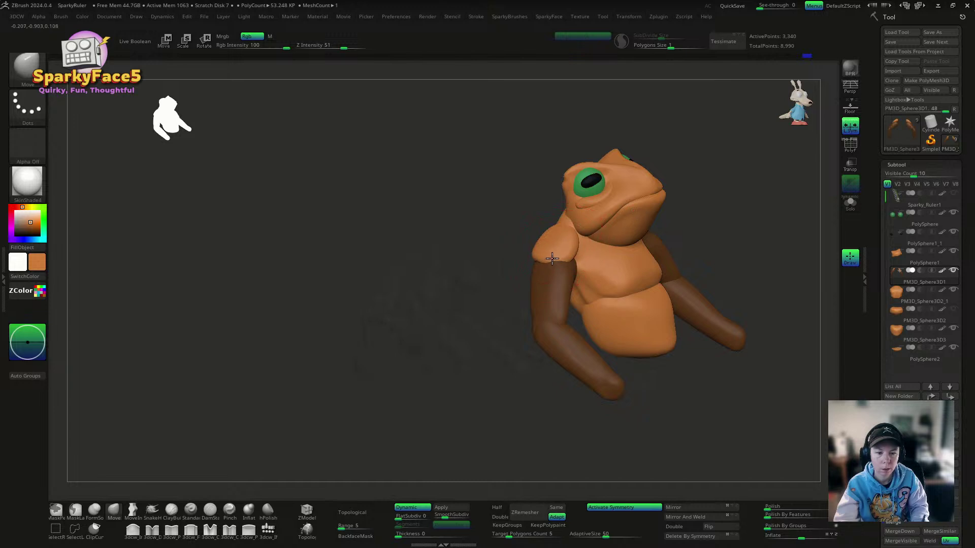
Step: Shape the front and outer sides of the shoulder caps to fit the upper arms and chest with the Move brush
right_drag(540, 305, 568, 258)
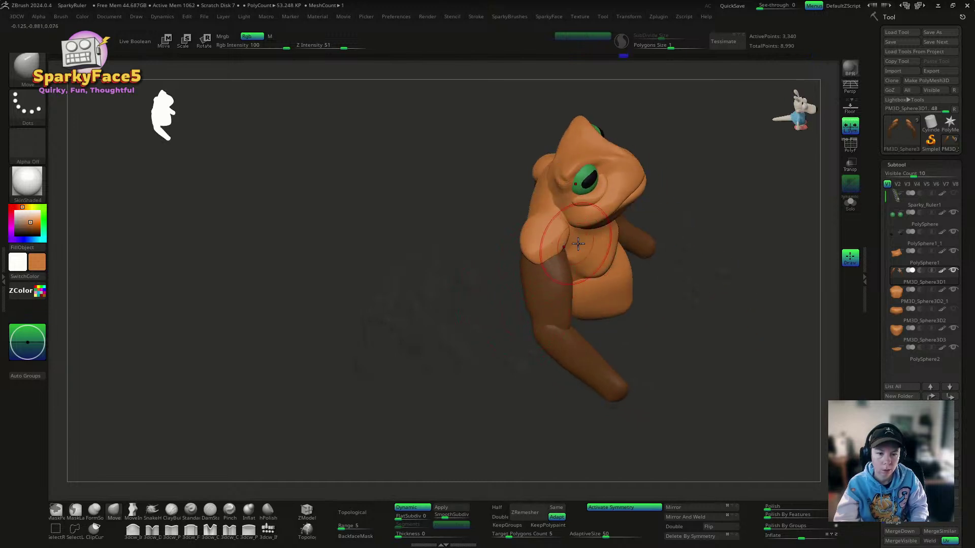
right_drag(578, 244, 546, 242)
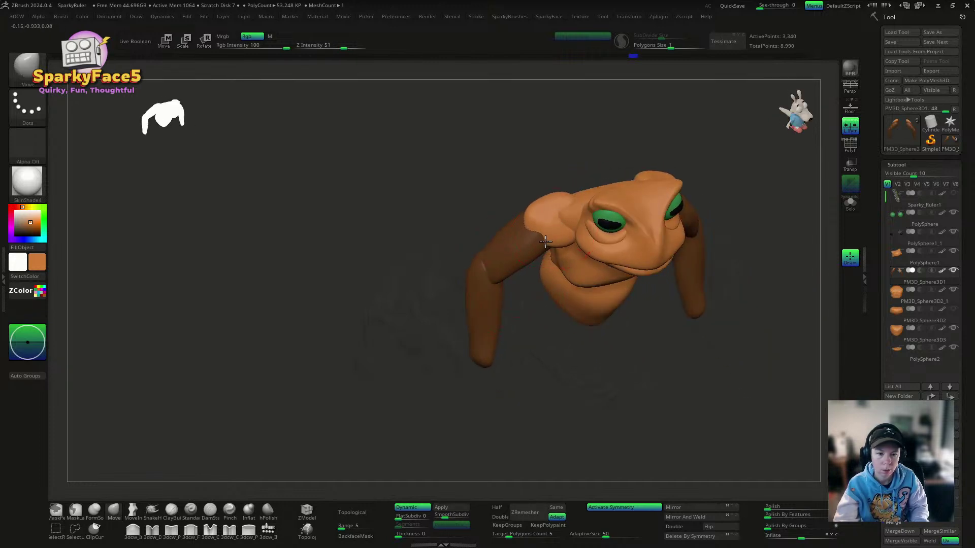
drag(522, 353, 564, 269)
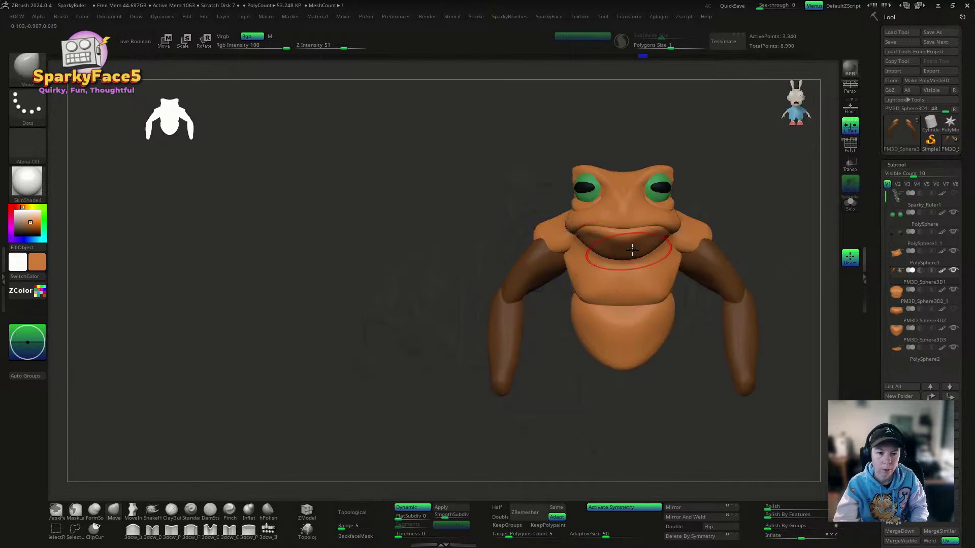
drag(735, 206, 588, 266)
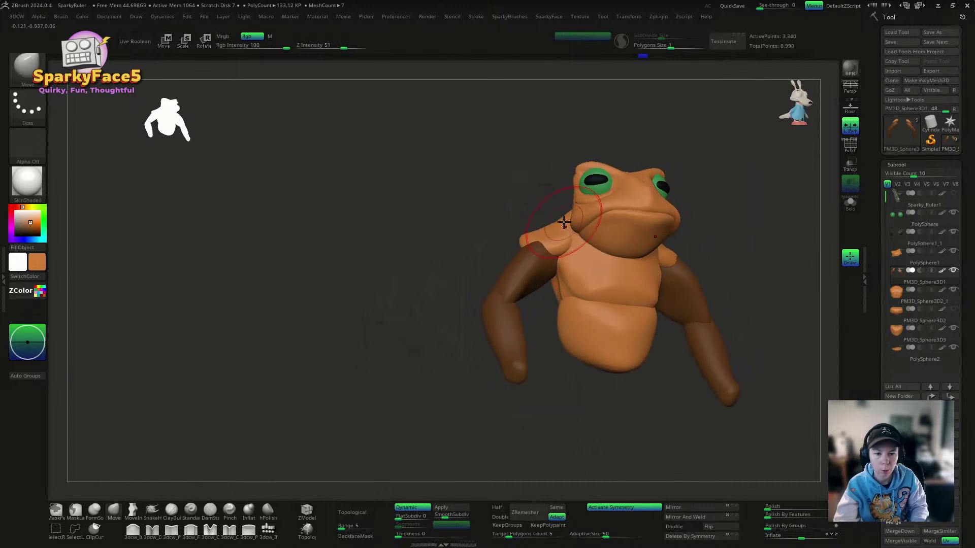
mouse_move(556, 238)
right_down()
mouse_move(533, 233)
mouse_move(529, 246)
mouse_move(559, 238)
right_up()
drag(667, 260, 549, 261)
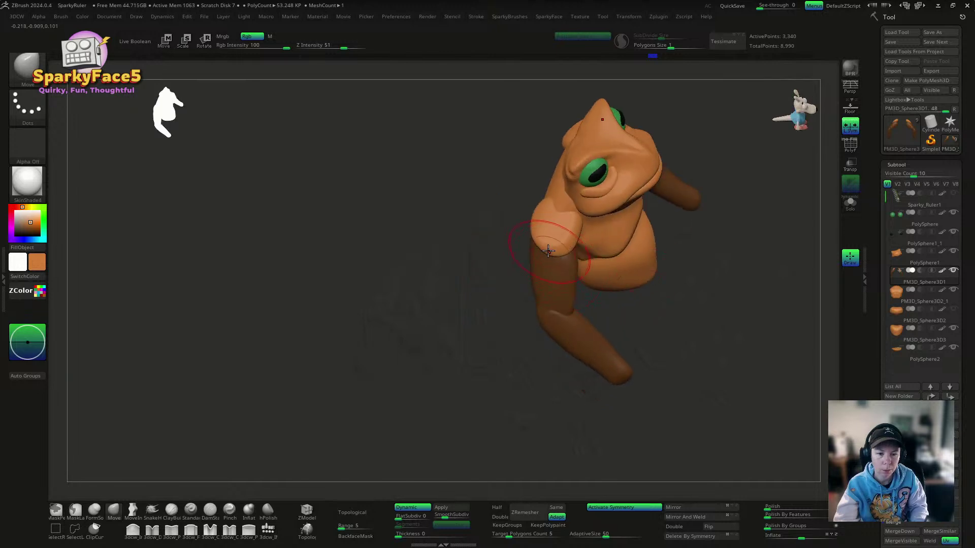
Step: Refine the upper and rear contours of the shoulder caps with the Move brush, adjusting its draw size
mouse_move(568, 244)
right_down()
mouse_move(718, 257)
mouse_move(714, 218)
mouse_move(673, 239)
right_up()
key(s)
right_drag(623, 205, 616, 217)
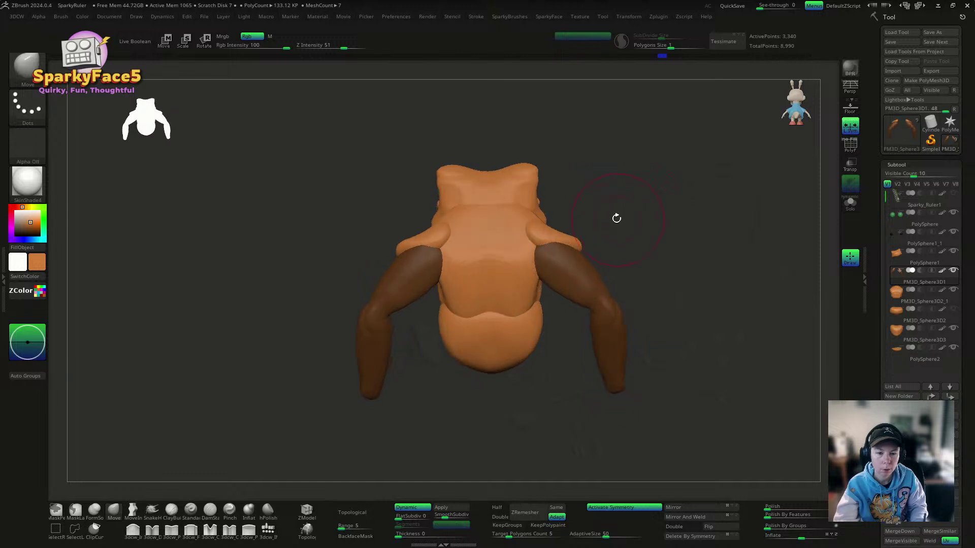
drag(559, 231, 560, 221)
key(s)
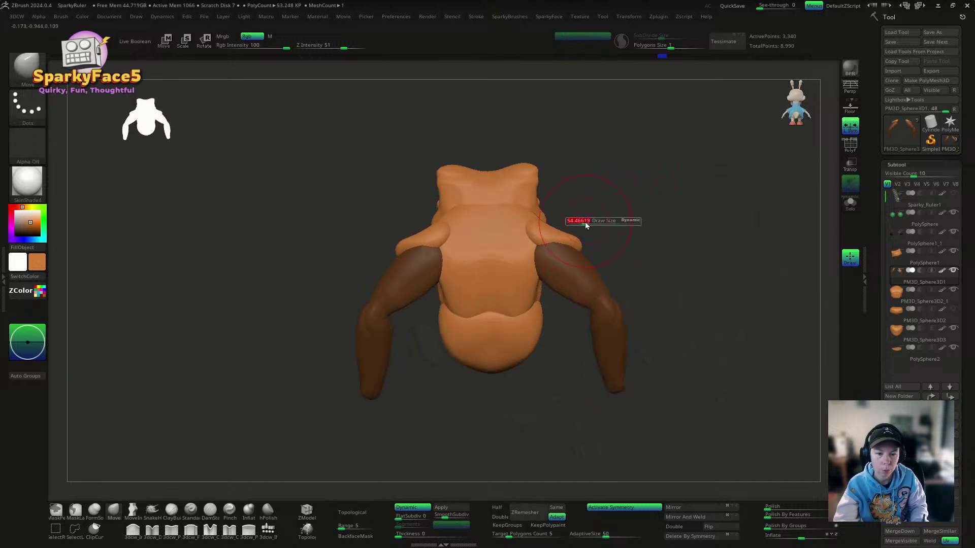
mouse_move(570, 218)
right_down()
mouse_move(579, 231)
mouse_move(568, 227)
mouse_move(633, 211)
right_up()
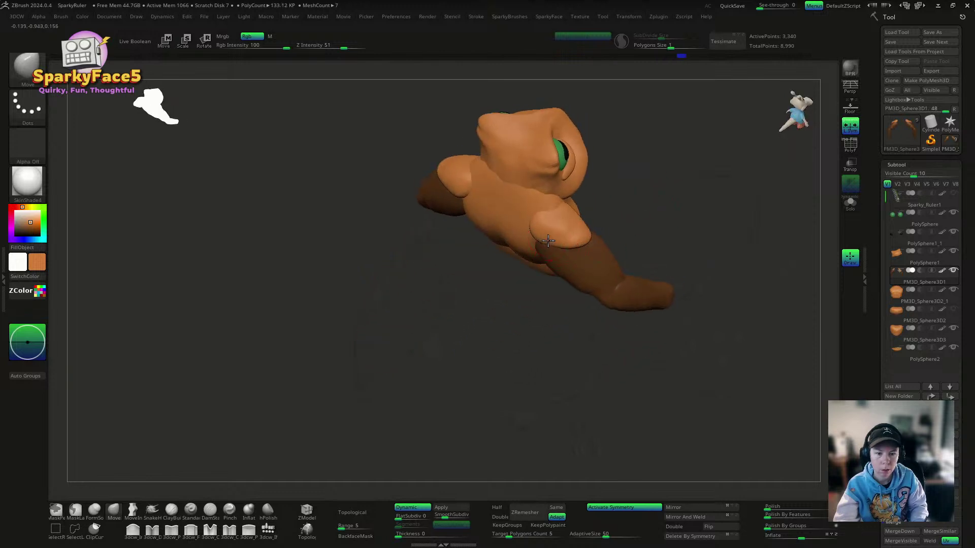
mouse_move(665, 200)
mouse_down()
mouse_move(701, 157)
mouse_move(366, 443)
mouse_up()
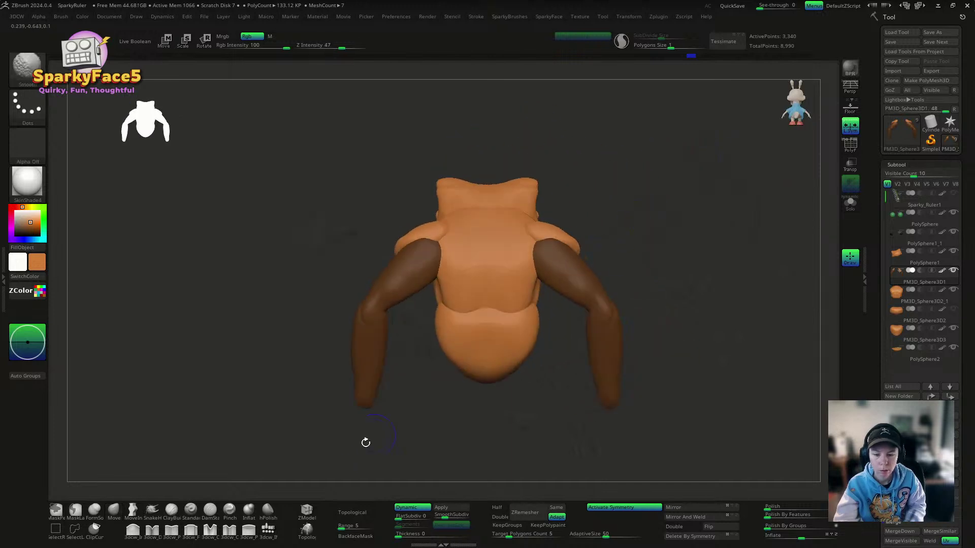
Step: Insert a symmetrical pair of spheres on the upper back and scale them to about half width with the gizmo
click(268, 531)
drag(513, 236, 509, 270)
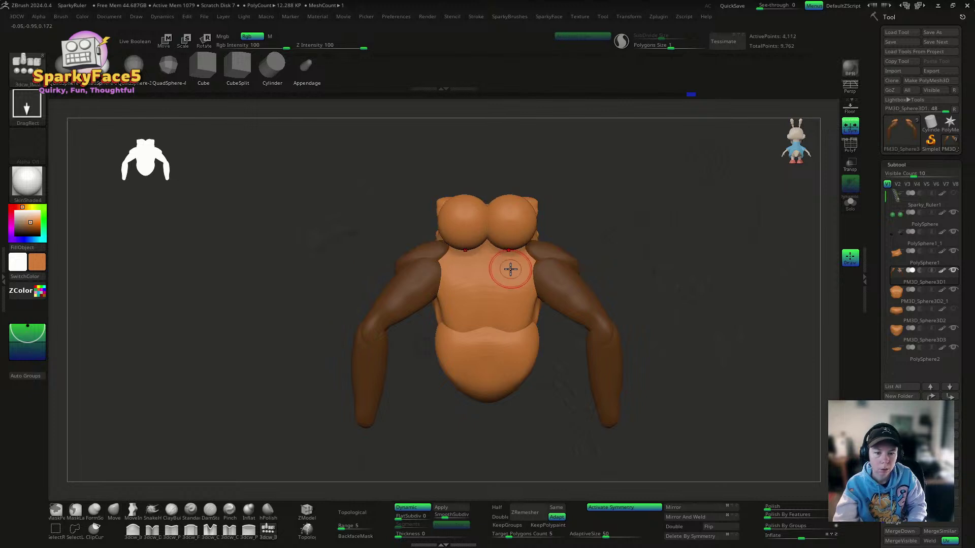
key(w)
drag(467, 243, 507, 238)
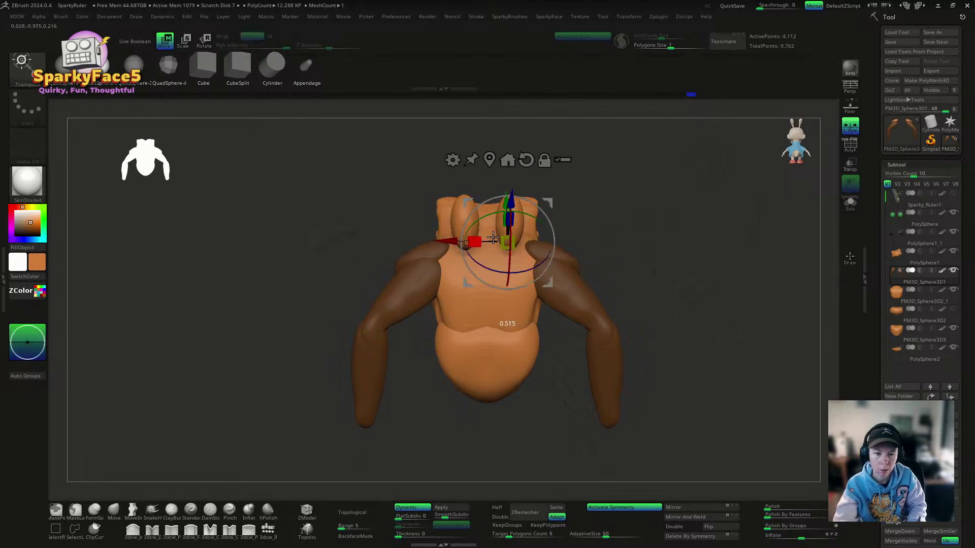
right_drag(518, 254, 574, 291)
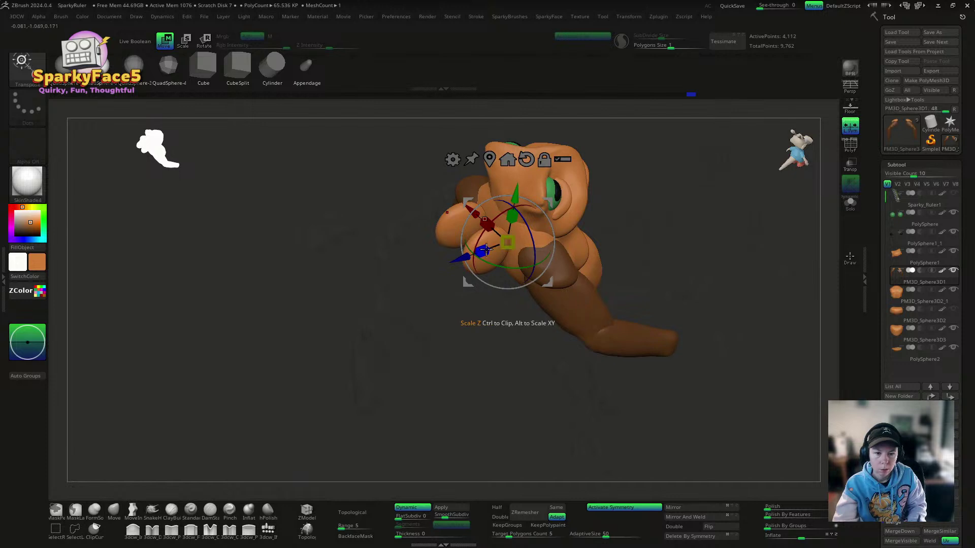
drag(486, 226, 502, 234)
shift+right_drag(639, 215, 498, 206)
Step: Pull and smooth the inserted back spheres into tapered shoulder-blade shapes running from the shoulders to the spine with the Move brush
click(121, 513)
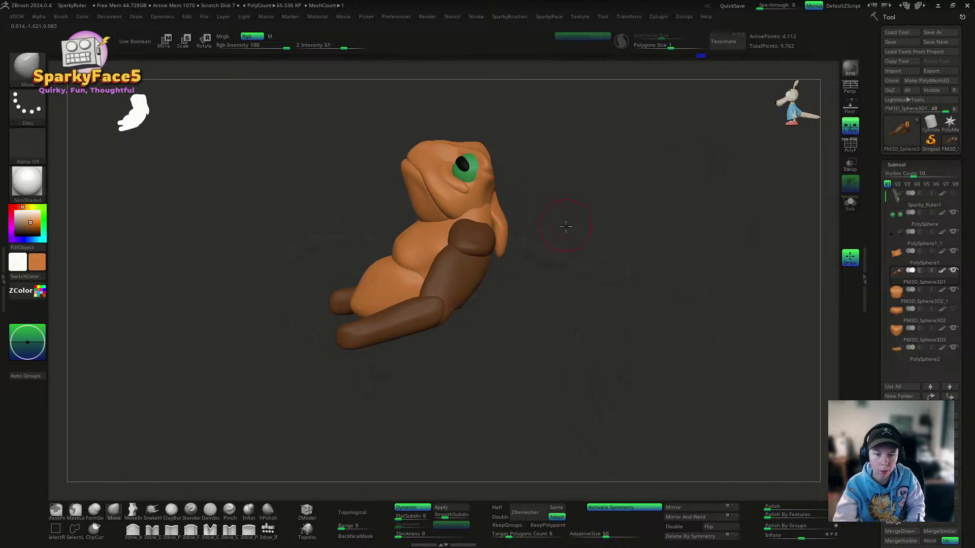
shift+right_drag(566, 226, 528, 239)
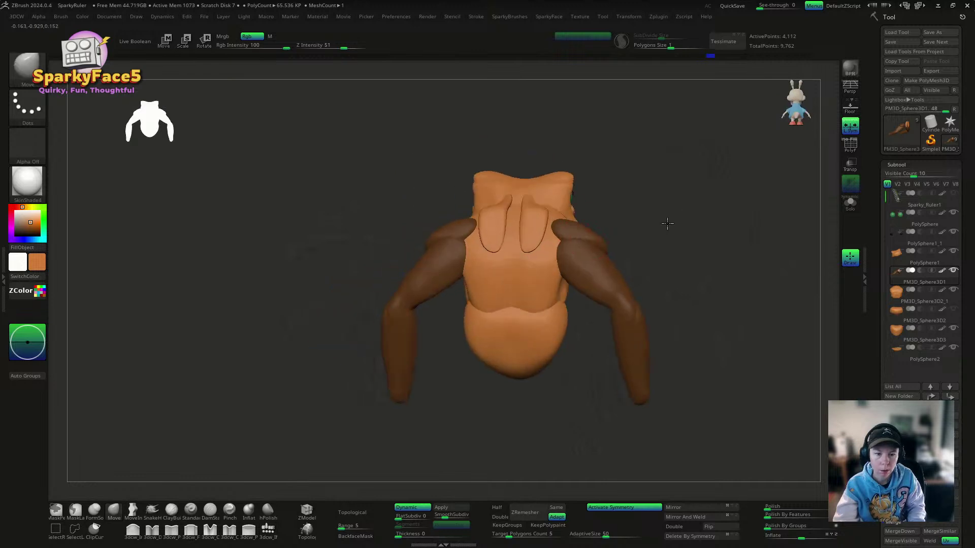
right_drag(525, 282, 534, 240)
right_drag(600, 236, 517, 255)
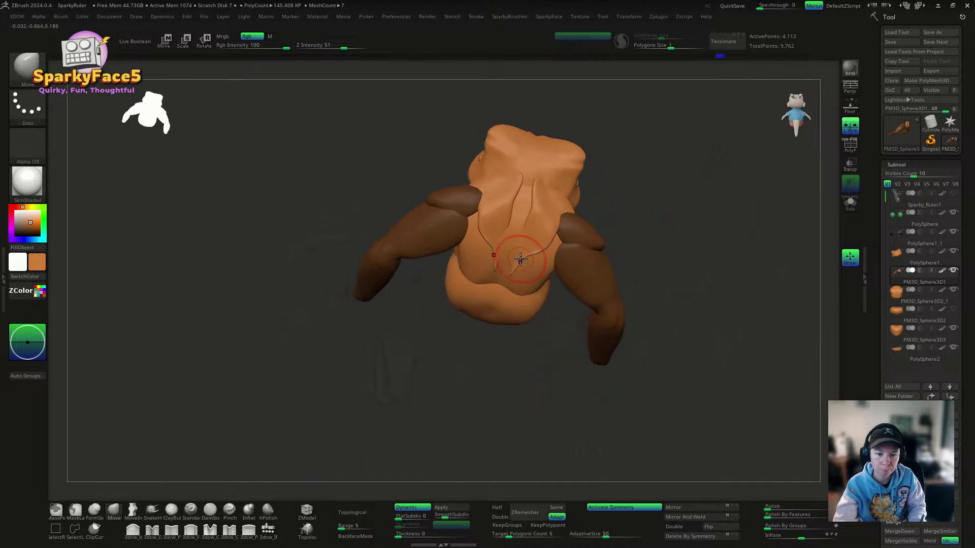
drag(517, 273, 527, 206)
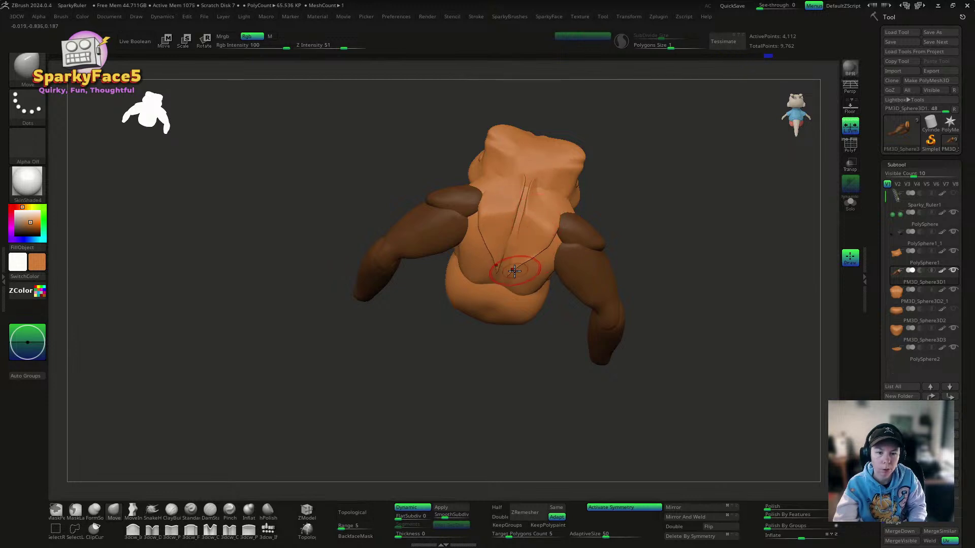
drag(675, 218, 609, 207)
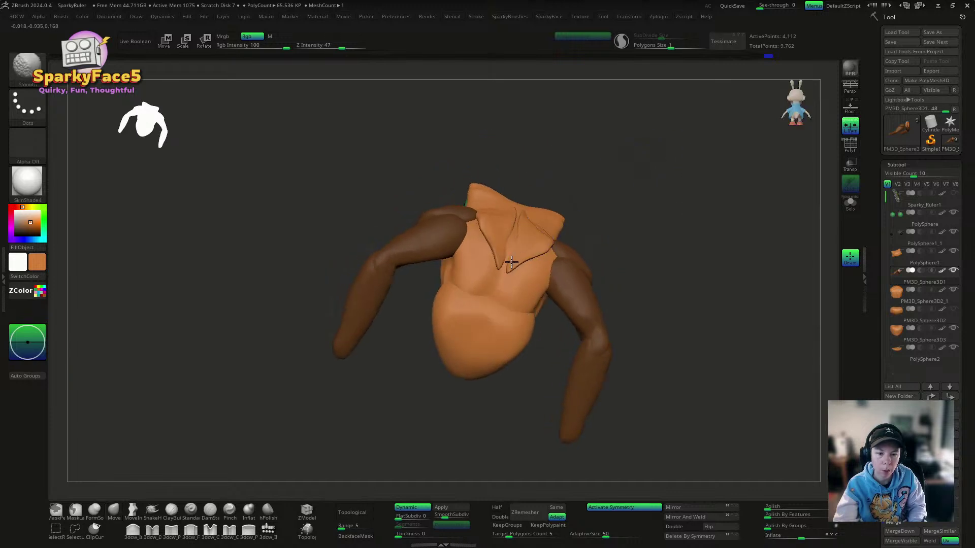
drag(666, 229, 597, 227)
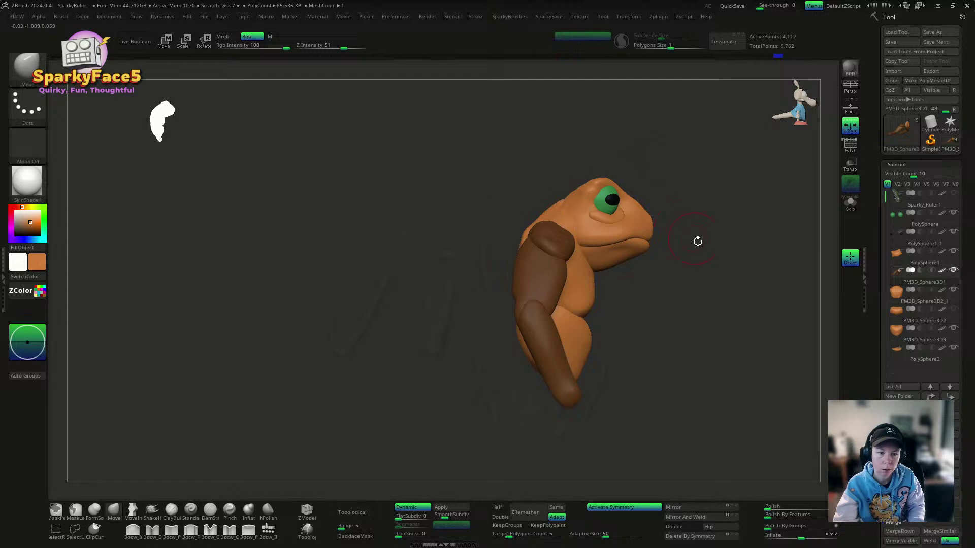
Step: Adjust the upper inner edges of the shoulder blades near the neck and clear the mask from the arms
drag(698, 241, 660, 208)
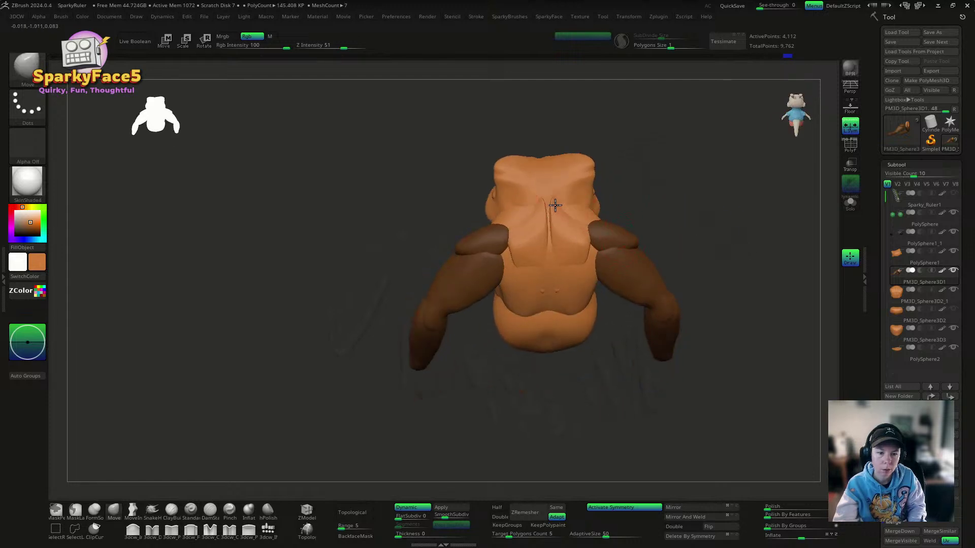
mouse_move(552, 203)
mouse_down()
mouse_move(574, 212)
mouse_move(564, 217)
mouse_up()
shift+drag(647, 209, 746, 213)
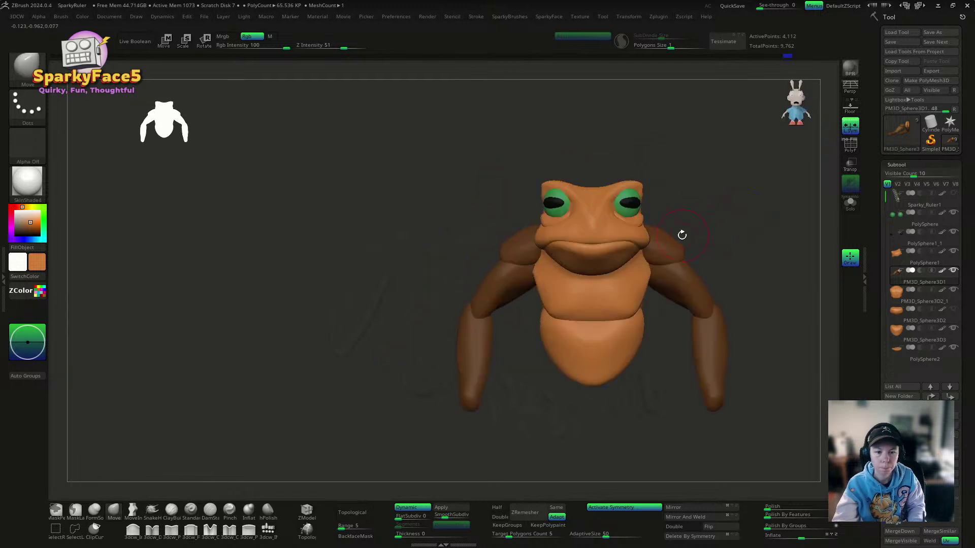
alt+drag(681, 235, 637, 243)
ctrl+drag(580, 251, 609, 268)
mouse_move(614, 272)
mouse_down()
mouse_move(524, 290)
mouse_move(608, 288)
mouse_move(601, 305)
mouse_up()
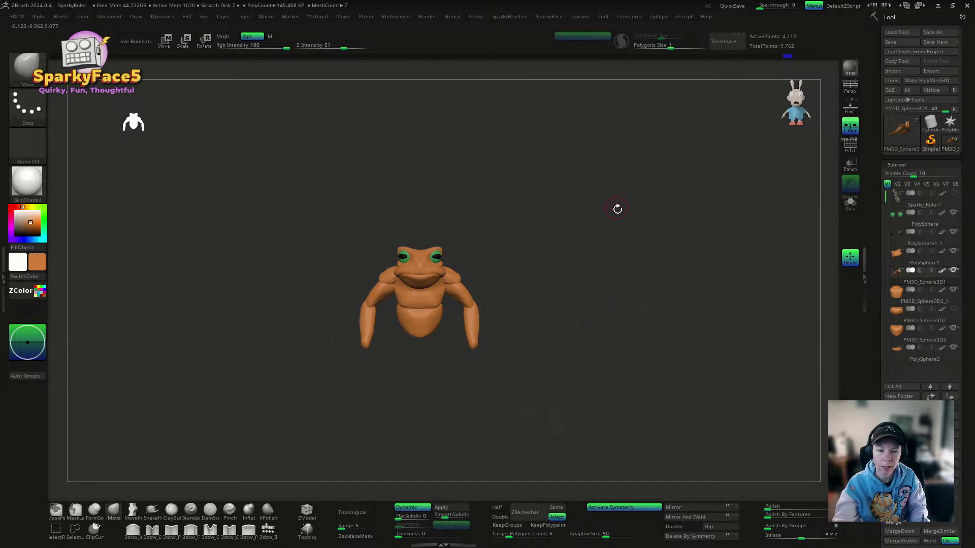
drag(617, 209, 620, 213)
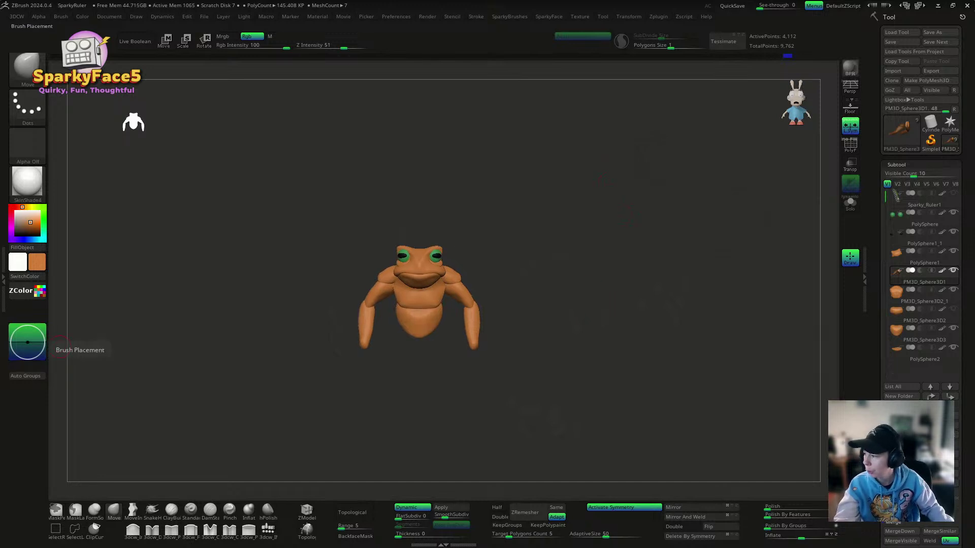
Step: Select the lower jaw subtool and adjust its outer edges beneath the head with the Move brush
drag(587, 271, 474, 261)
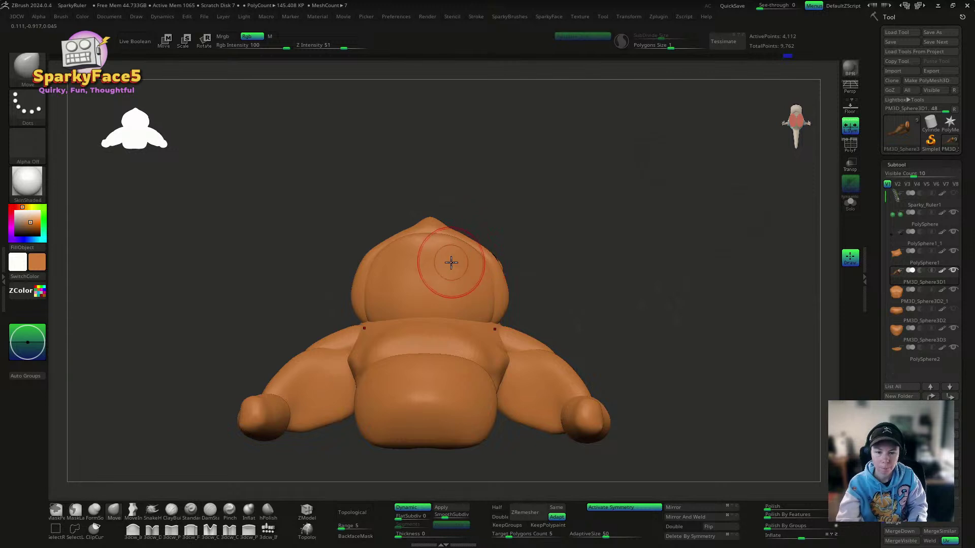
alt+click(466, 260)
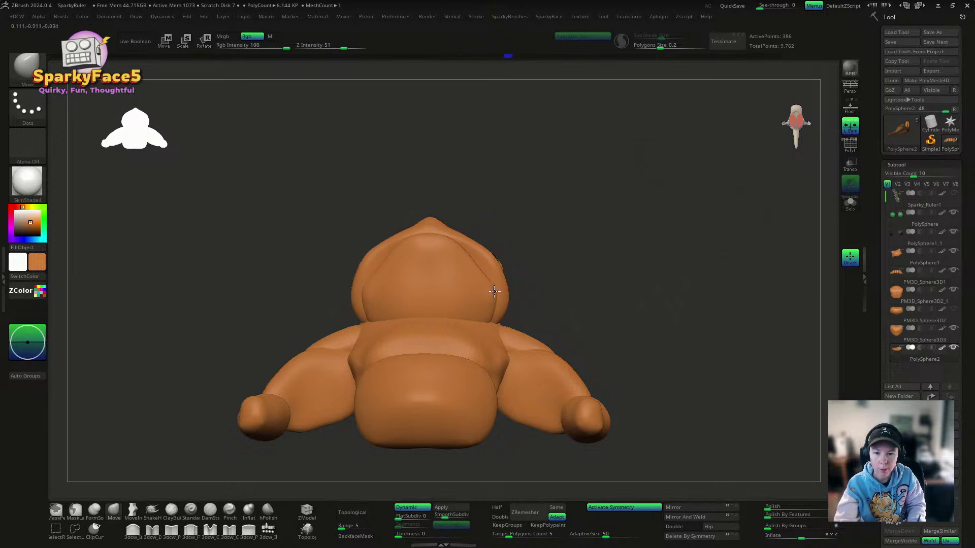
right_drag(497, 303, 513, 276)
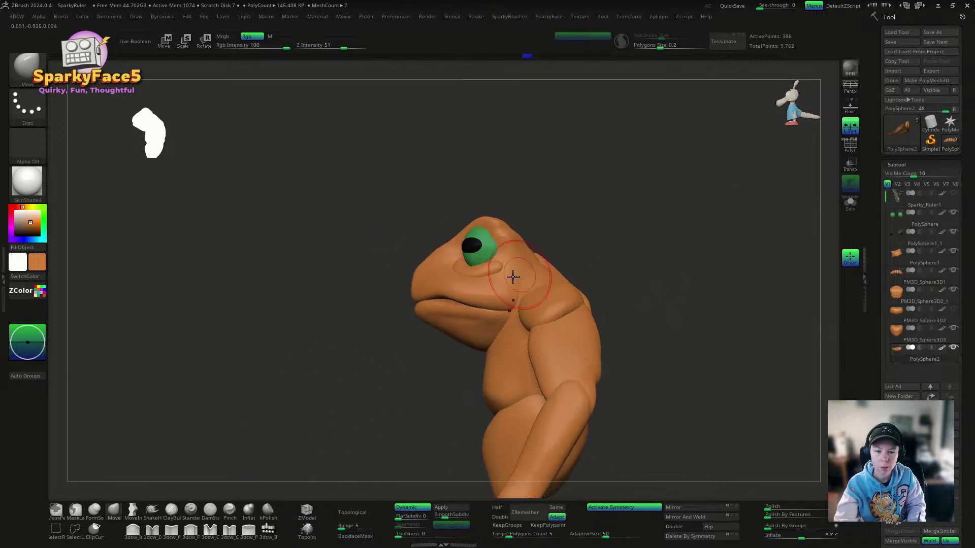
Step: Select the head subtool and adjust the cheeks around the mouth corners with the Move brush, checking from front and side
alt+click(444, 295)
right_drag(471, 246, 479, 293)
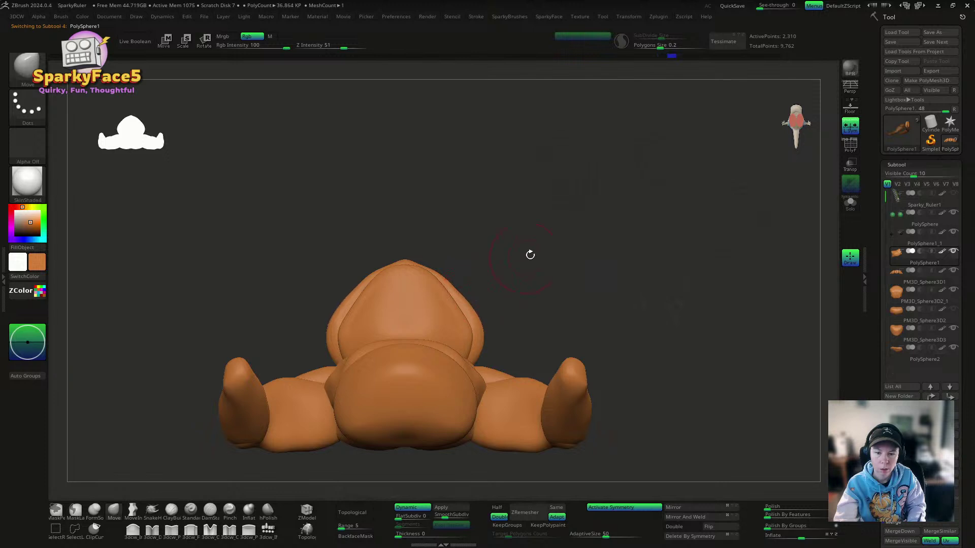
right_drag(528, 255, 567, 286)
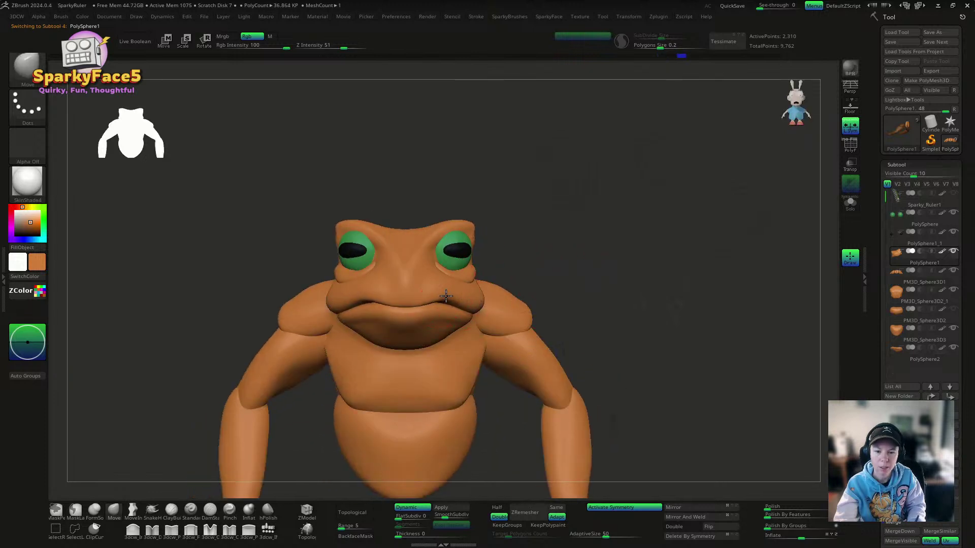
right_drag(589, 270, 555, 279)
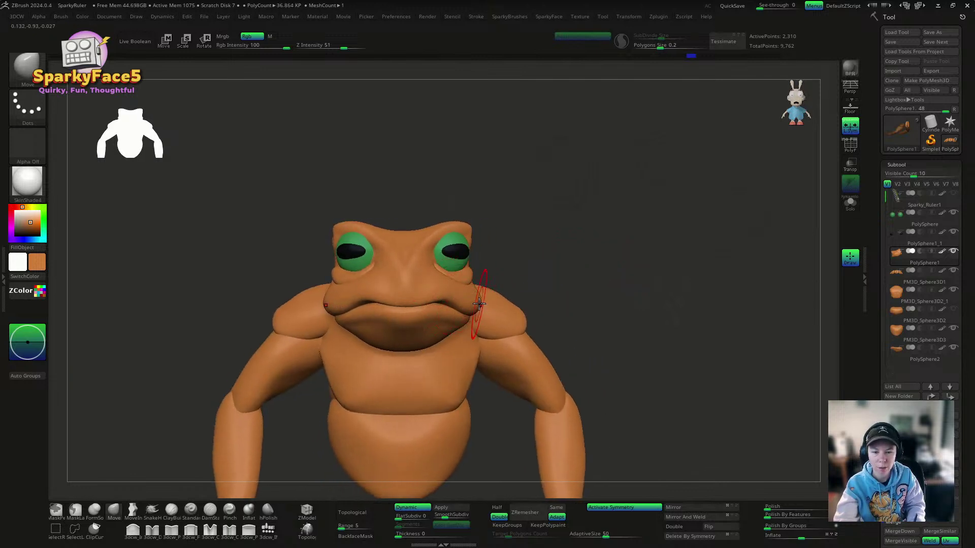
right_drag(474, 313, 506, 304)
key(ctrl)
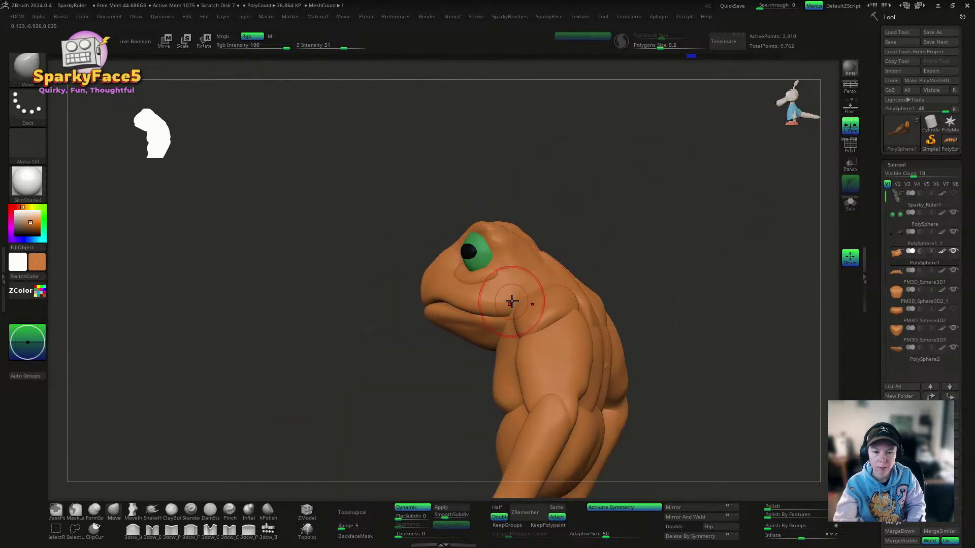
shift+right_drag(602, 245, 635, 227)
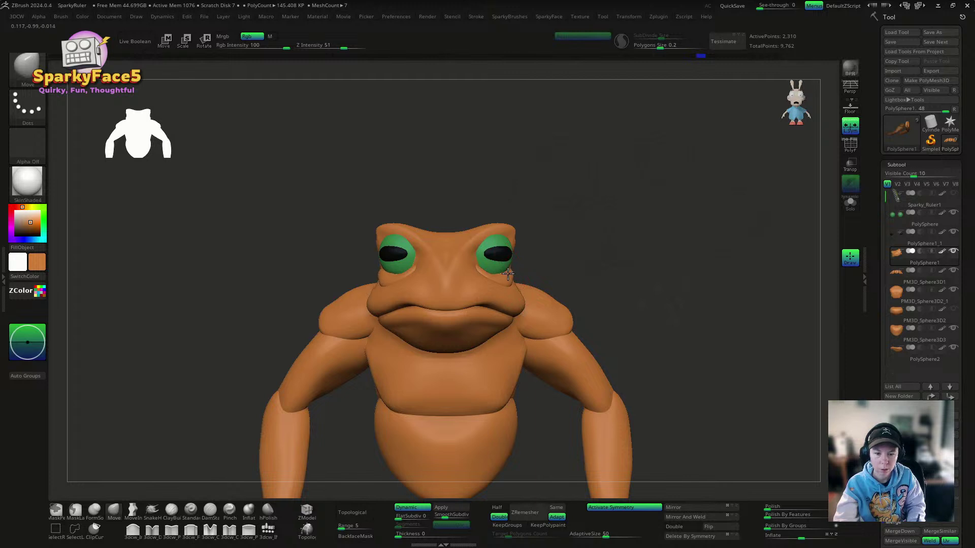
Step: Mask the head except its lower eyelids by isolating its parts, and split the masked points into a separate subtool
ctrl+shift+click(505, 276)
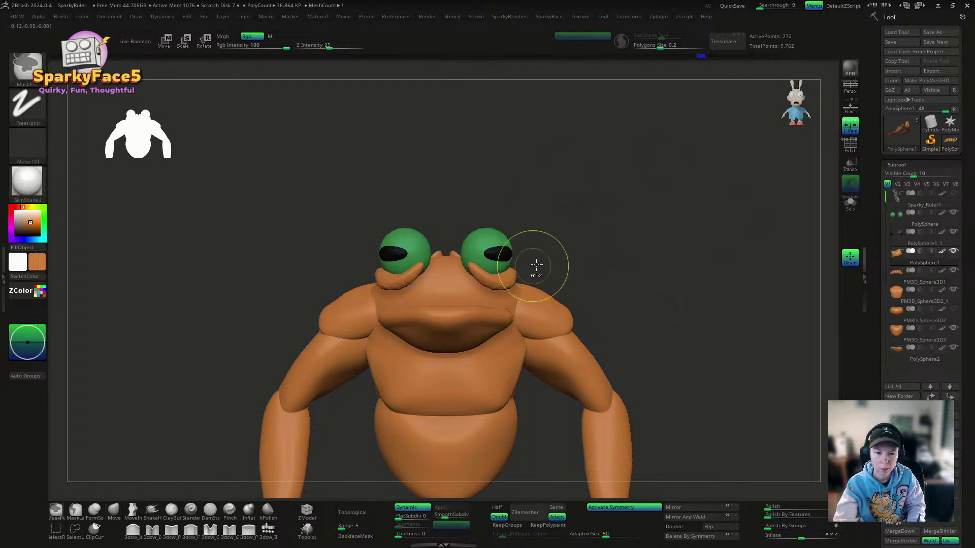
ctrl+shift+click(576, 260)
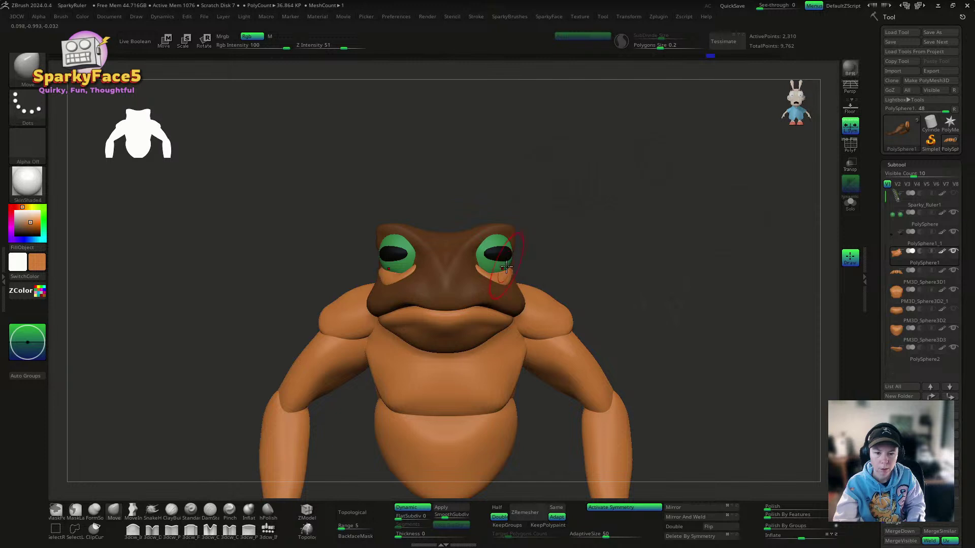
mouse_move(506, 266)
right_down()
mouse_move(505, 280)
mouse_move(635, 249)
mouse_move(533, 244)
mouse_move(490, 260)
right_up()
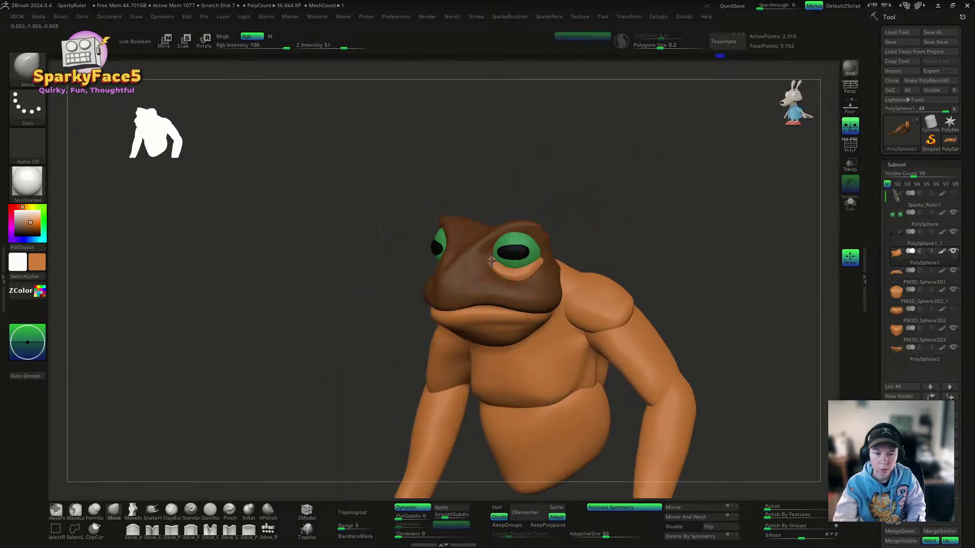
key(s)
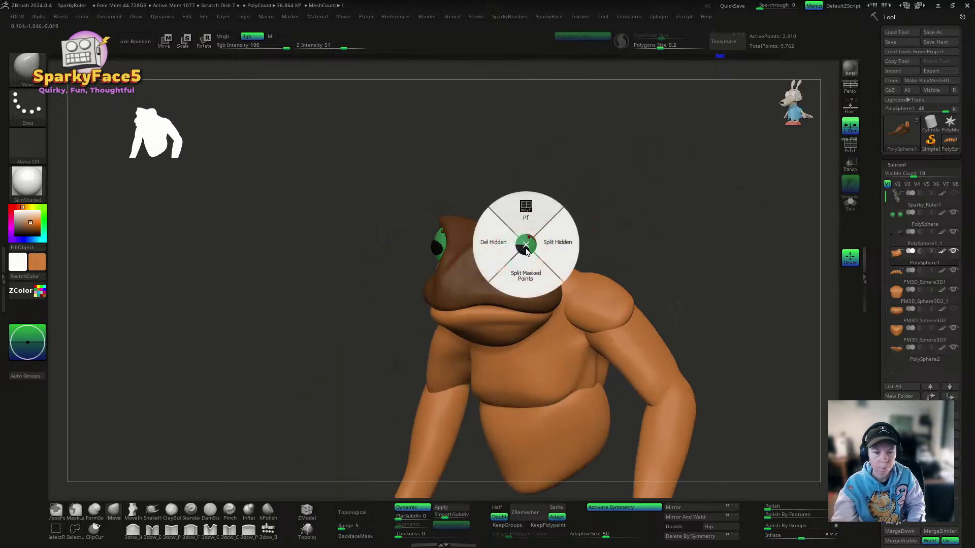
click(526, 276)
right_drag(544, 327, 618, 217)
Step: Duplicate the lower eyelid subtool, then move and rotate the copy over the eyes with the gizmo to form upper eyelids
key(w)
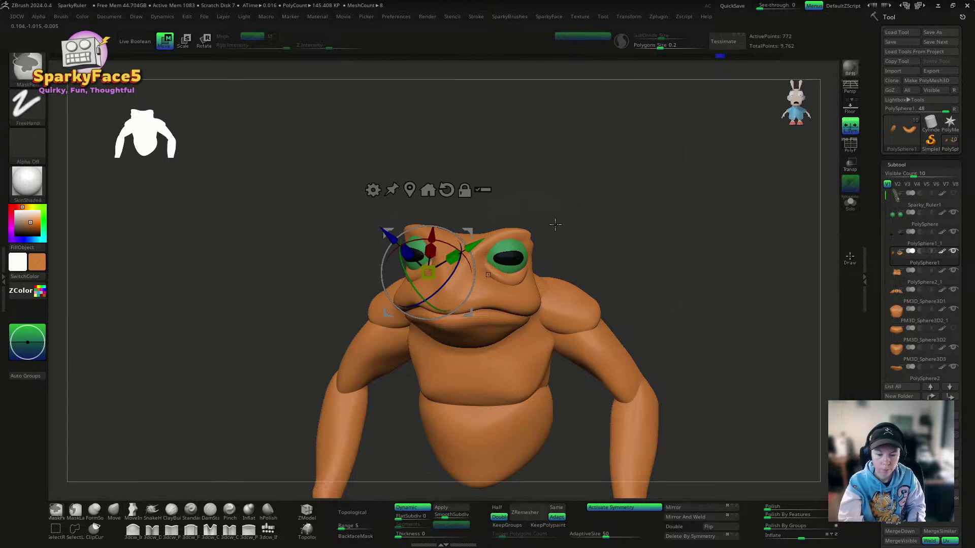
key(ctrl+shift+d)
right_drag(505, 203, 590, 185)
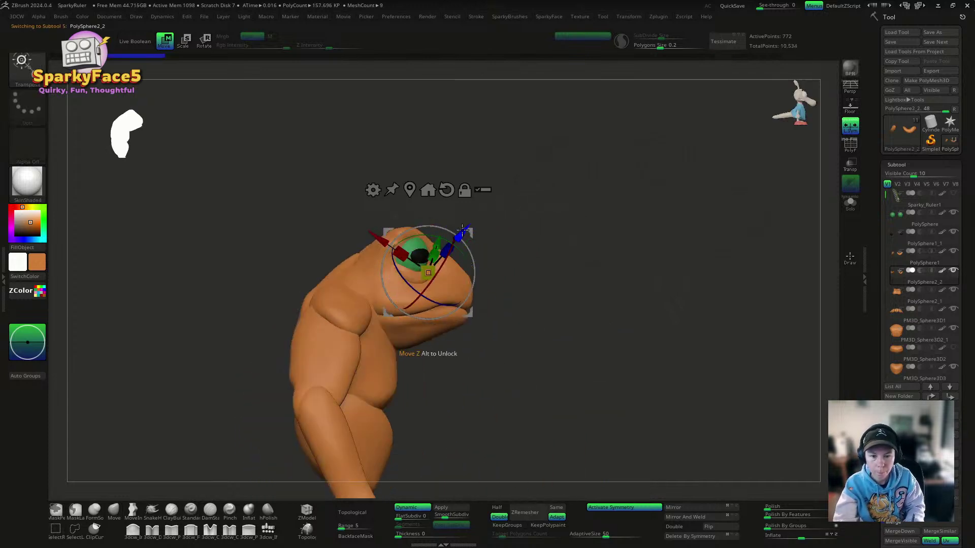
drag(462, 229, 435, 237)
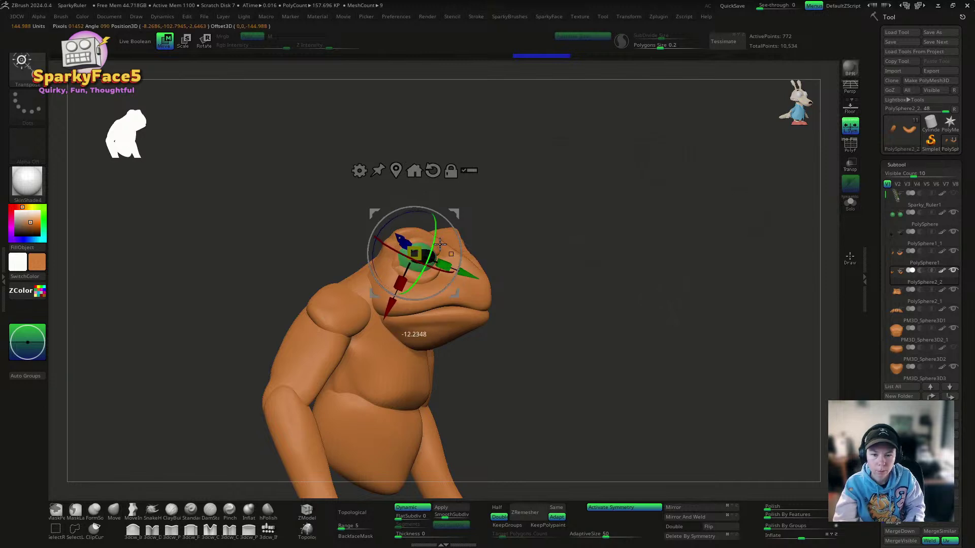
drag(534, 238, 465, 242)
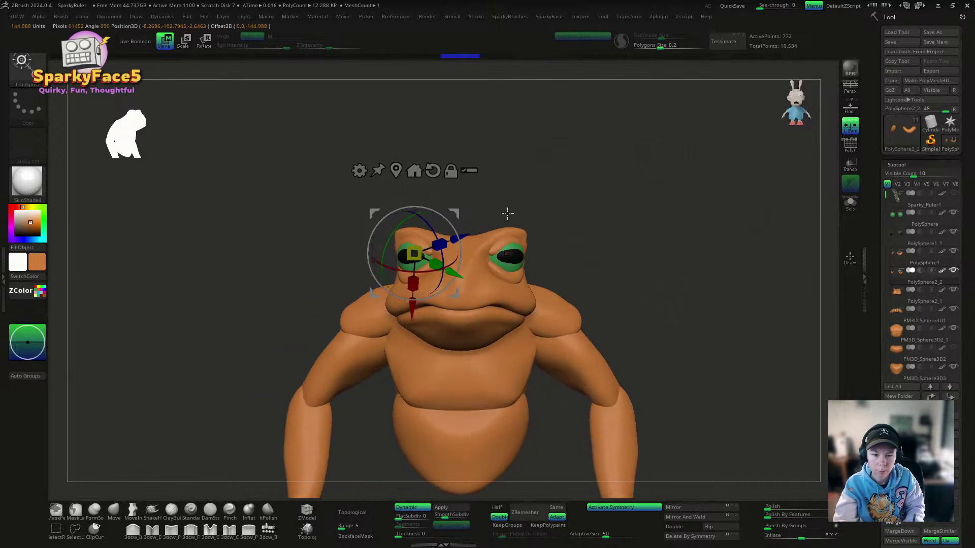
click(115, 509)
Step: Shape the upper eyelids with the Move brush so they wrap around the eyes beneath the brow
mouse_move(579, 228)
mouse_down()
mouse_move(594, 226)
mouse_move(535, 231)
mouse_up()
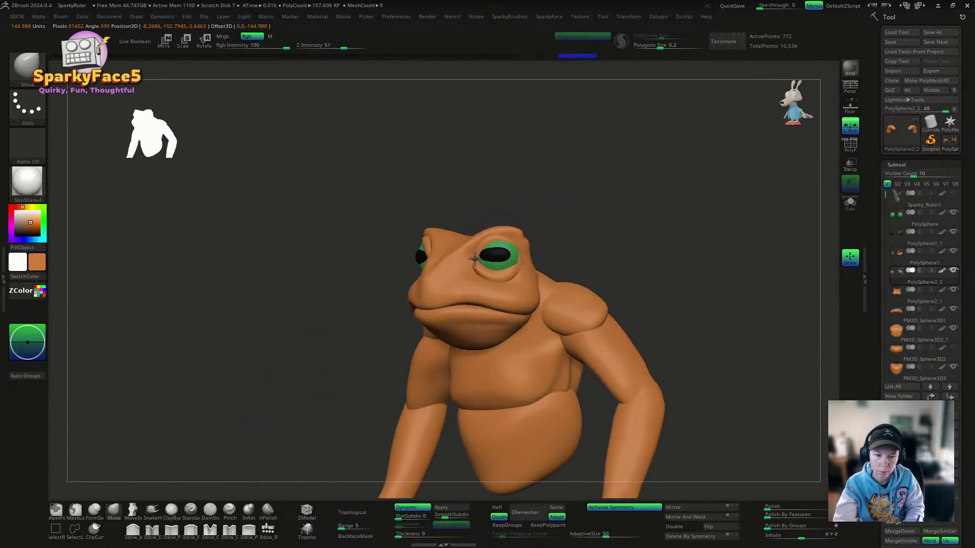
shift+drag(571, 233, 513, 245)
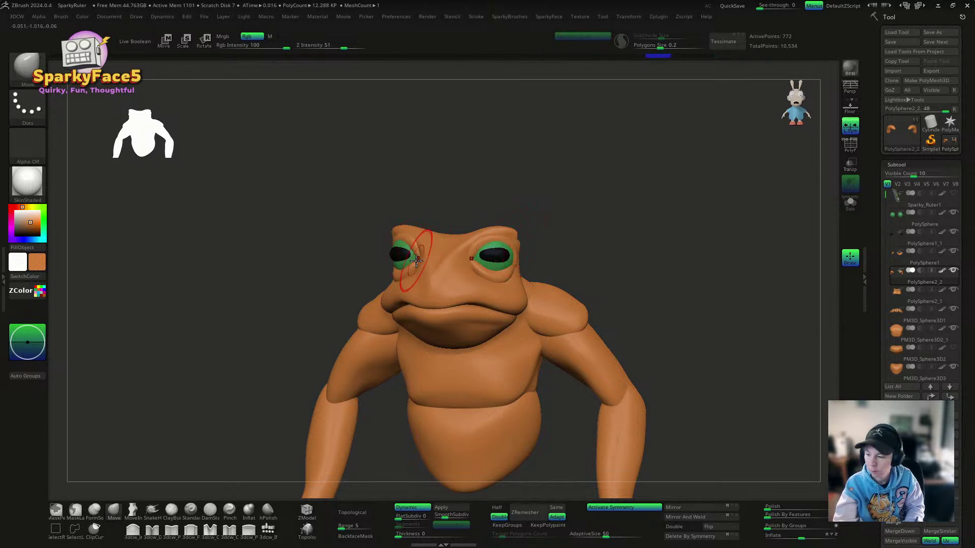
shift+drag(632, 247, 696, 255)
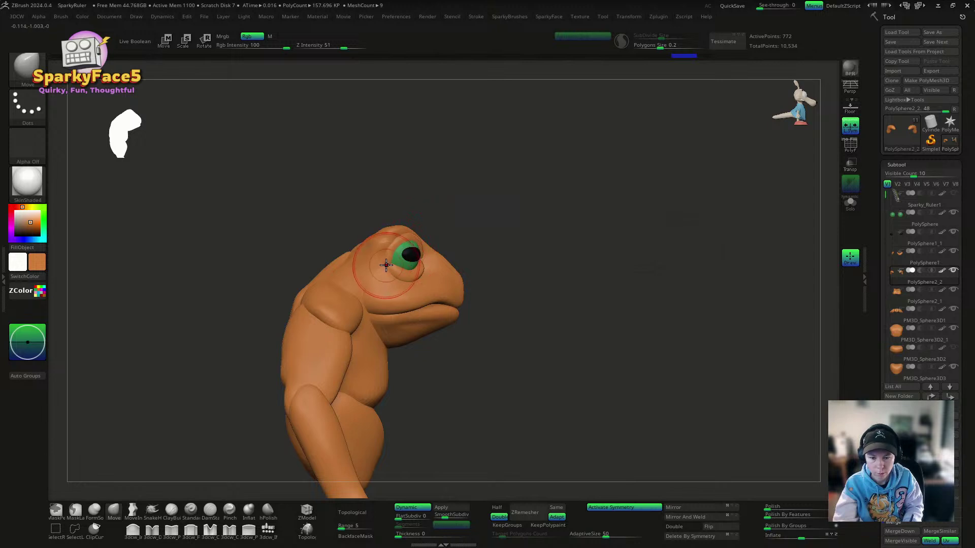
drag(486, 251, 411, 267)
drag(513, 244, 487, 296)
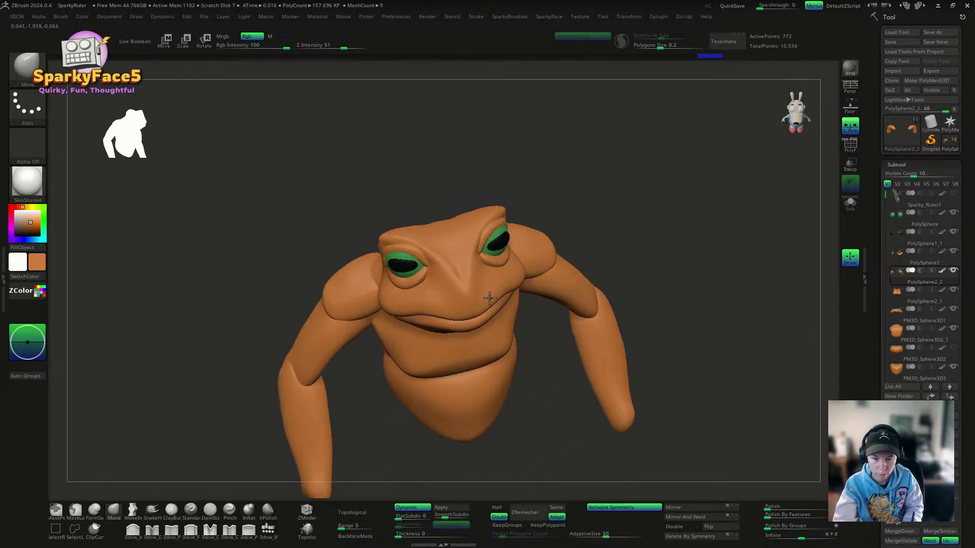
Step: Select the head subtool and reshape the brow ridges above the eyes with the Move brush, undoing the excessive strokes
alt+click(430, 272)
shift+drag(564, 239, 594, 249)
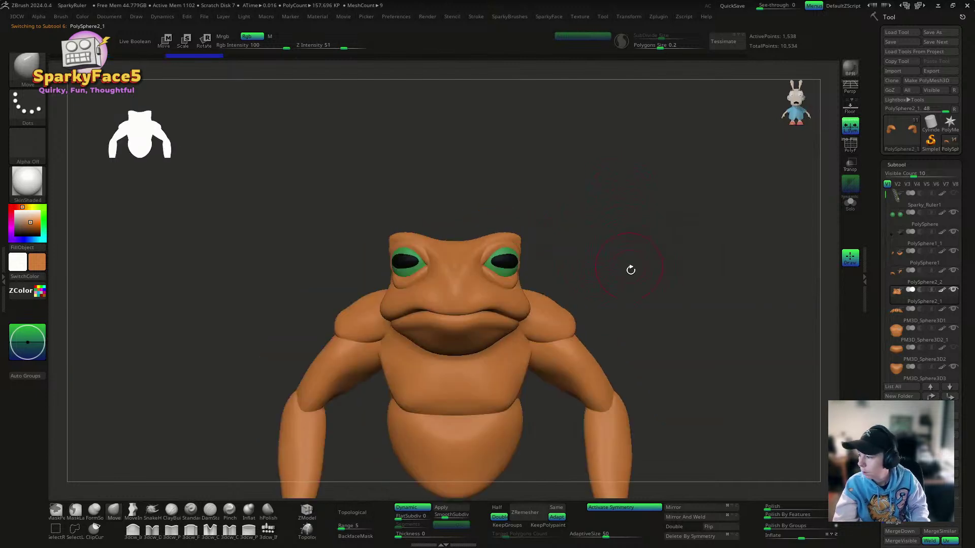
drag(647, 270, 623, 272)
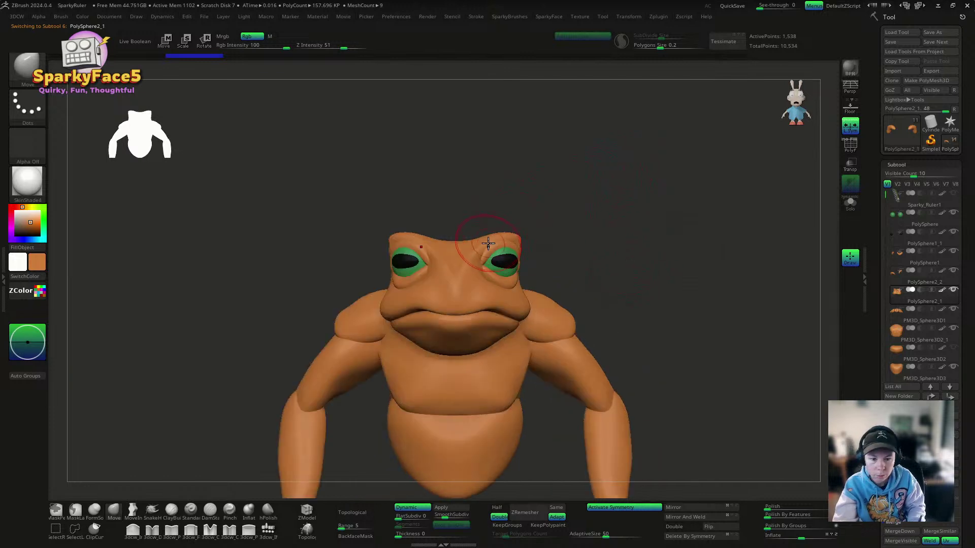
mouse_move(490, 242)
mouse_down()
mouse_move(486, 251)
mouse_move(520, 243)
mouse_up()
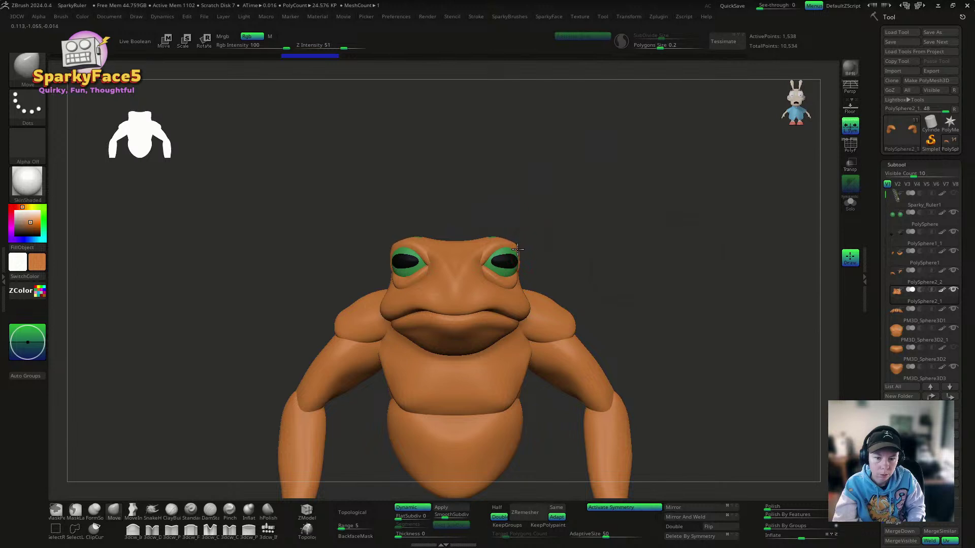
mouse_move(640, 248)
mouse_down()
mouse_move(620, 242)
mouse_move(648, 245)
mouse_up()
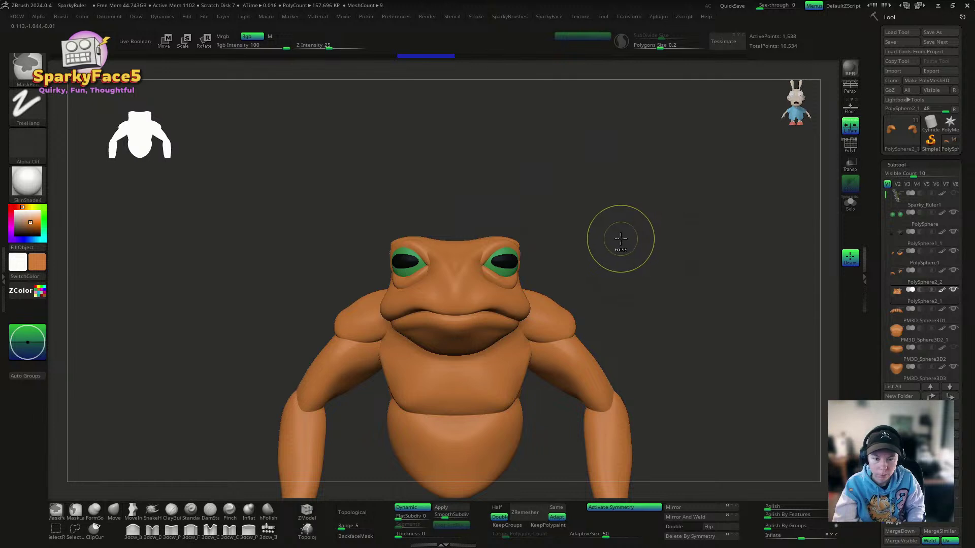
key(ctrl+z)
mouse_move(616, 240)
mouse_down()
mouse_move(557, 258)
mouse_move(607, 257)
mouse_up()
key(ctrl+z)
drag(598, 213, 597, 230)
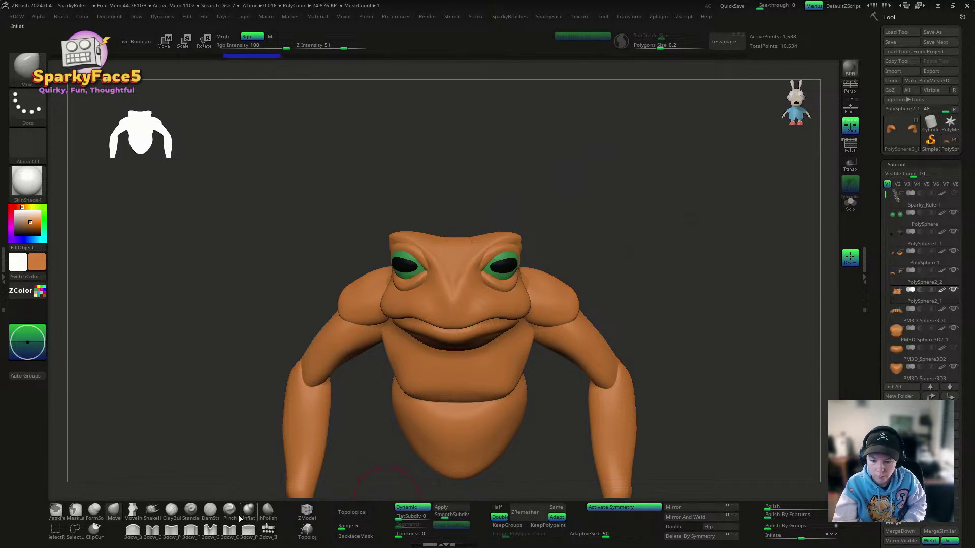
Step: Examine the overall proportions of the frog blockout from the front and side
click(210, 509)
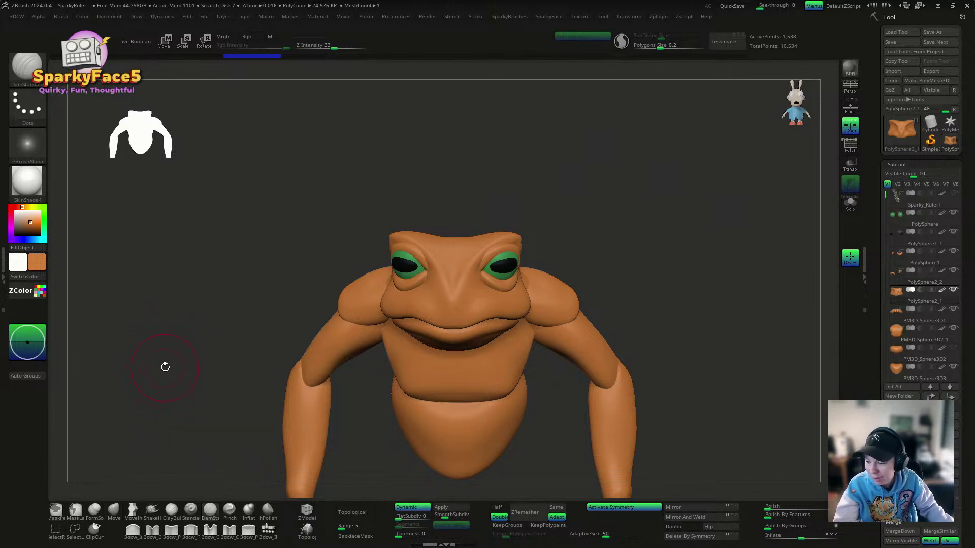
drag(655, 271, 669, 259)
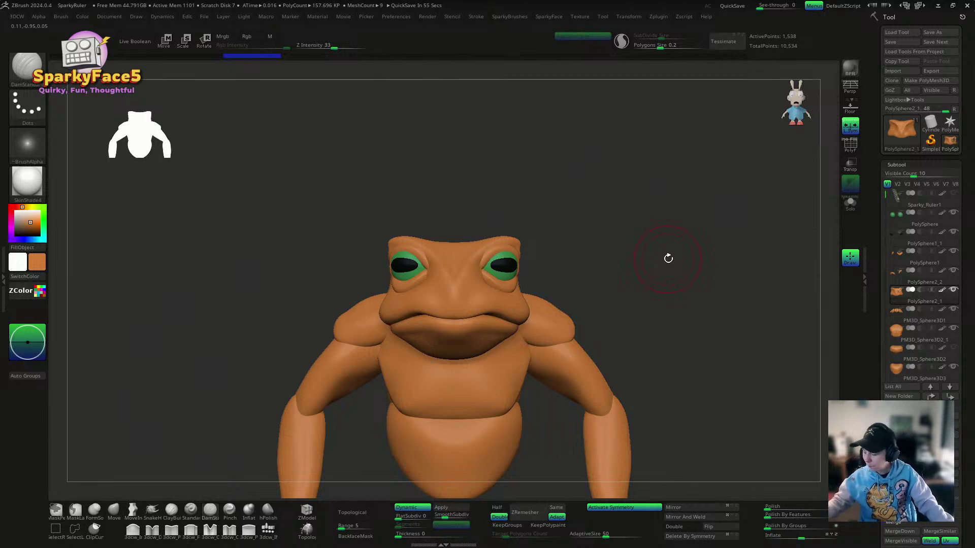
mouse_move(669, 301)
mouse_down()
mouse_move(618, 259)
mouse_move(621, 304)
mouse_move(599, 309)
mouse_move(657, 300)
mouse_up()
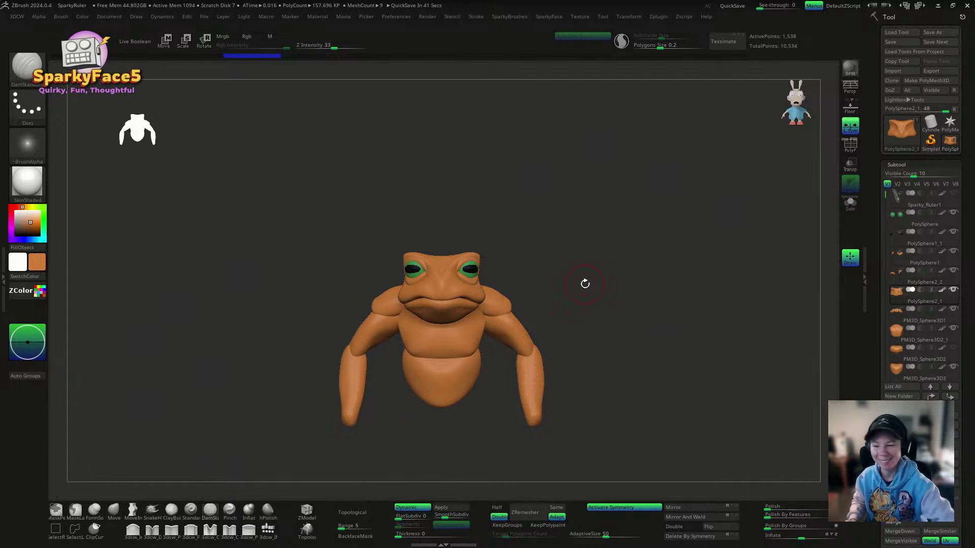
drag(683, 251, 639, 320)
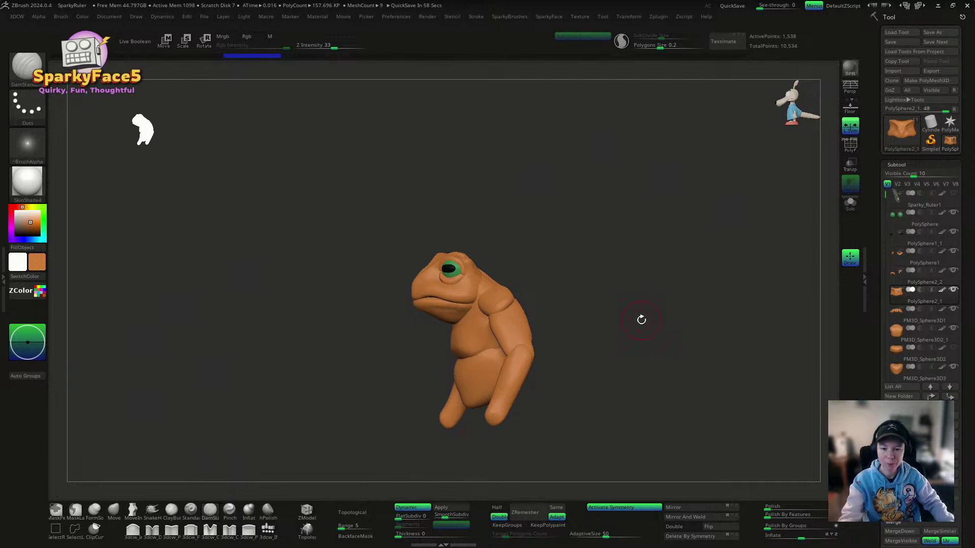
drag(633, 334, 724, 359)
mouse_move(645, 283)
mouse_down()
mouse_move(616, 370)
mouse_move(647, 347)
mouse_move(669, 295)
mouse_up()
mouse_move(593, 311)
shift+mouse_down()
mouse_move(629, 320)
mouse_move(603, 322)
mouse_move(592, 341)
shift+mouse_up()
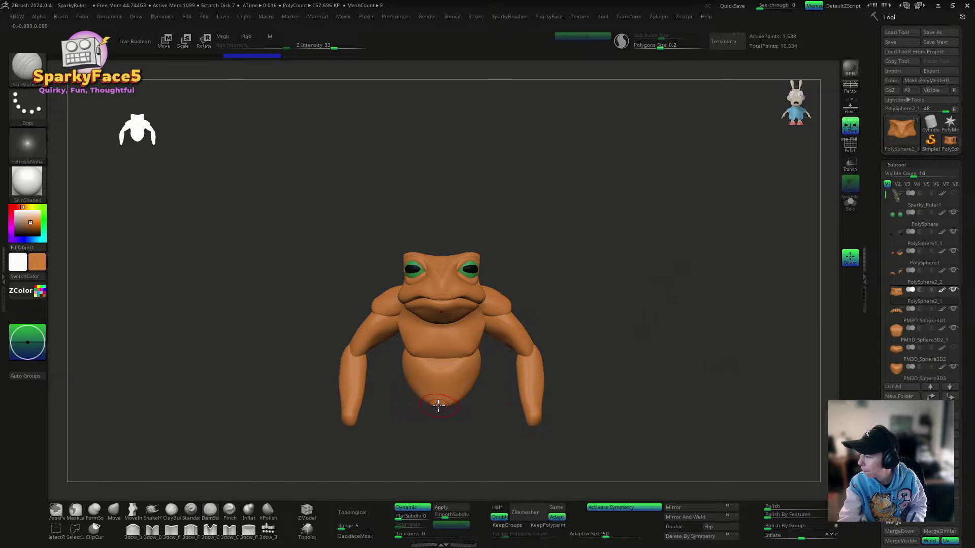
mouse_move(439, 404)
right_down()
mouse_move(457, 409)
mouse_move(429, 406)
right_up()
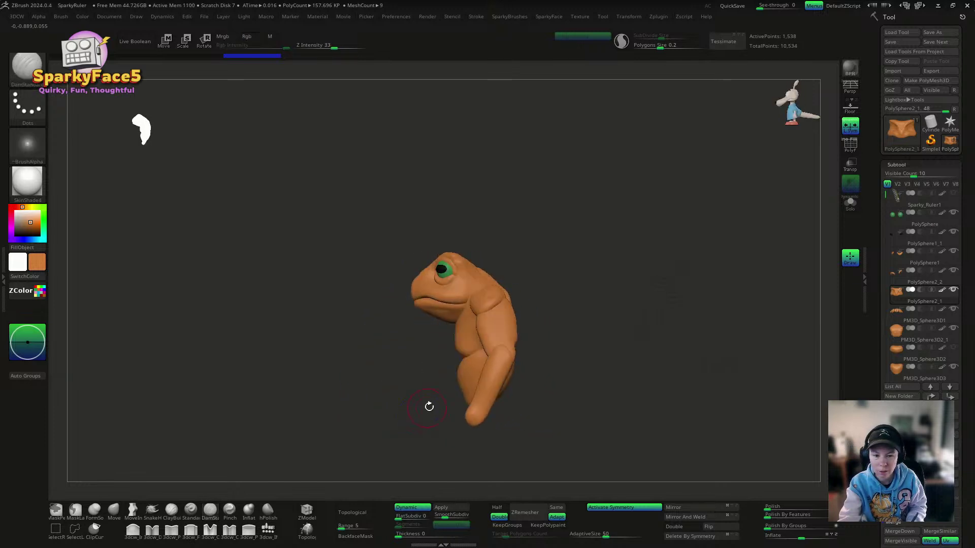
Step: Select the chest subtool and push its lower edge upward with the Move brush at a larger draw size
mouse_move(478, 355)
shift+right_down()
mouse_move(673, 303)
mouse_move(663, 305)
shift+right_up()
key(s)
drag(574, 314, 590, 315)
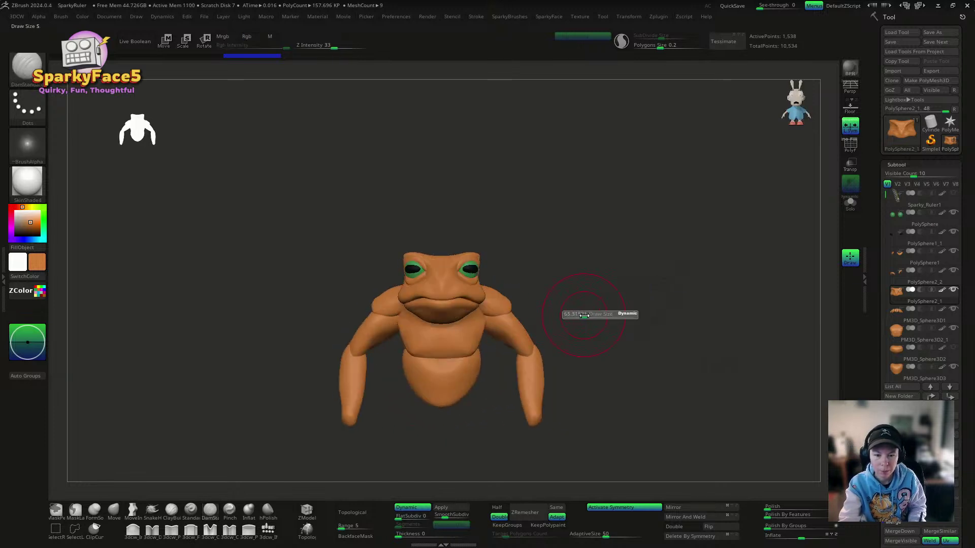
alt+click(468, 350)
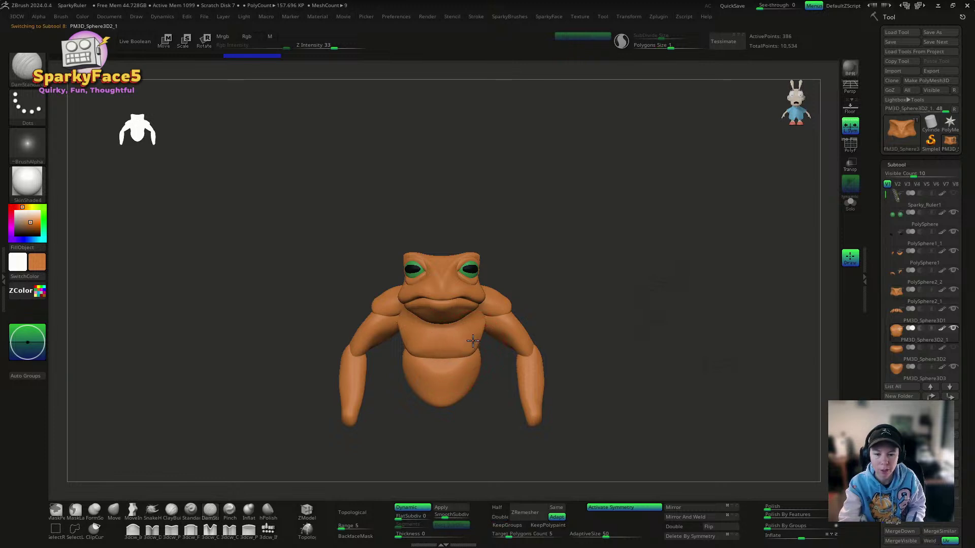
click(113, 512)
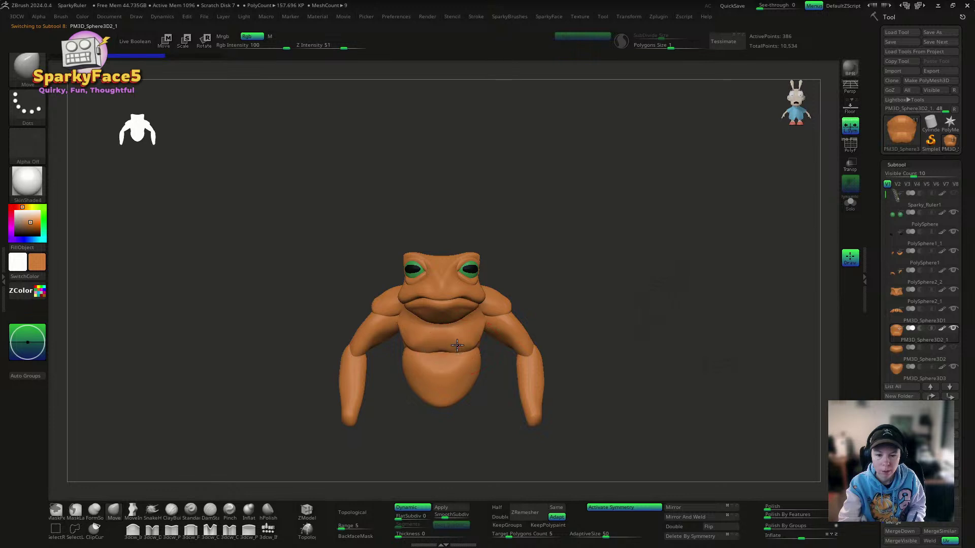
mouse_move(463, 344)
right_down()
mouse_move(616, 300)
mouse_move(635, 305)
mouse_move(441, 355)
right_up()
Step: Select the belly subtool, lift its pointed lower end into a blunt base and widen its sides with the Move brush
alt+click(444, 361)
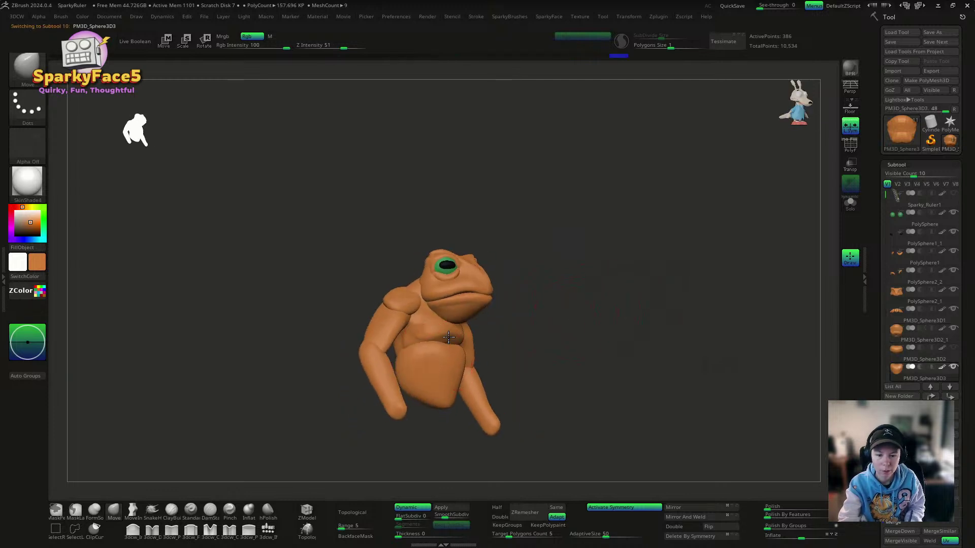
drag(475, 343, 451, 359)
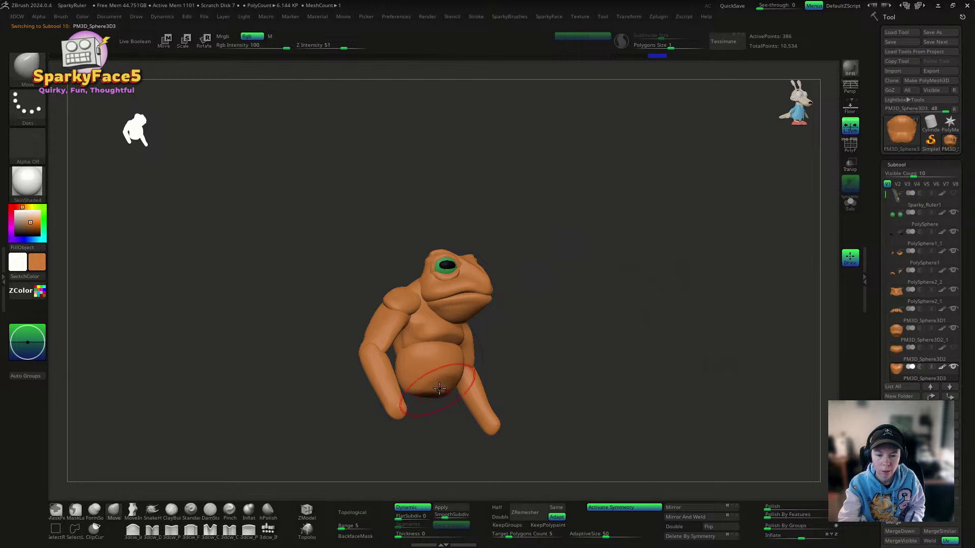
right_drag(440, 389, 475, 357)
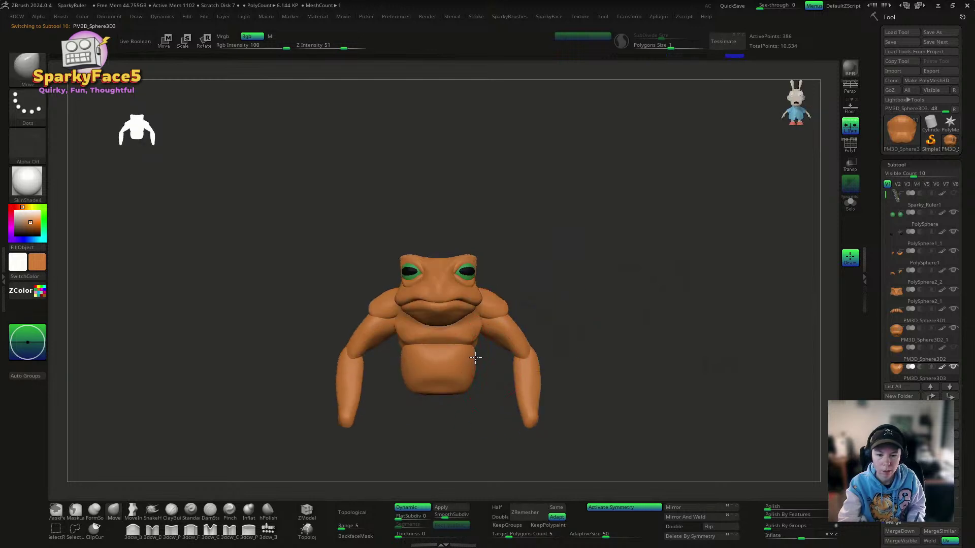
drag(476, 358, 477, 371)
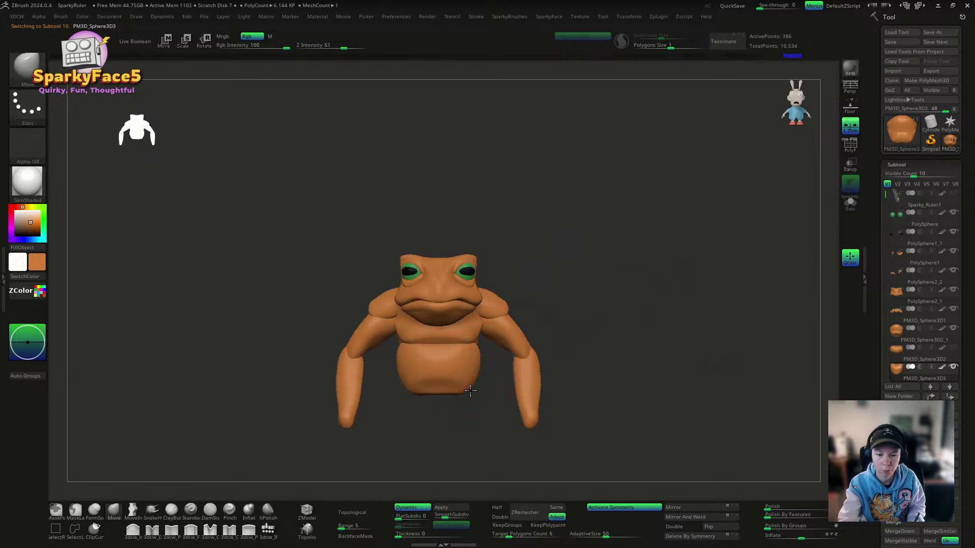
Step: Round out the belly's front profile from the side with short Move brush strokes
mouse_move(473, 386)
right_down()
mouse_move(561, 322)
mouse_move(570, 337)
right_up()
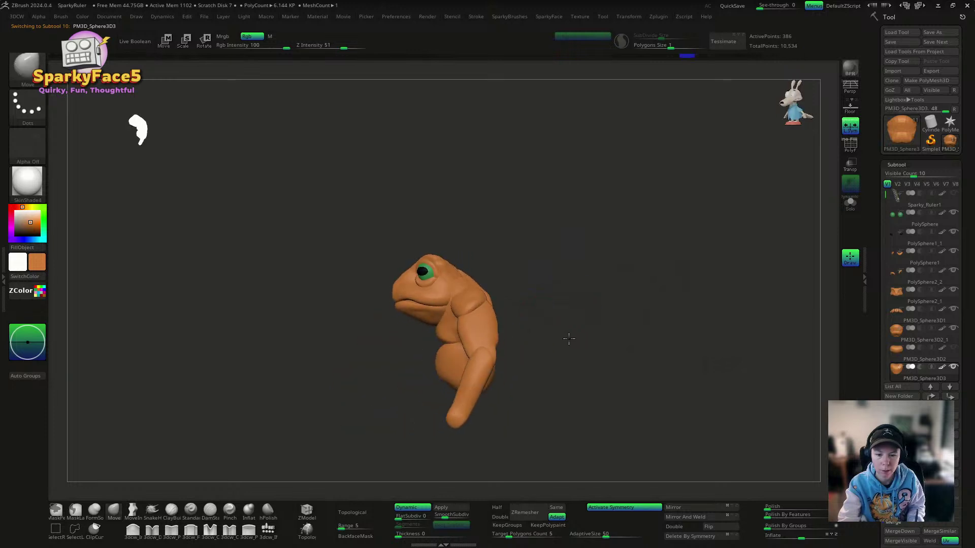
drag(431, 358, 444, 396)
drag(443, 360, 442, 356)
drag(446, 354, 445, 350)
drag(444, 351, 444, 348)
shift+right_drag(523, 307, 528, 356)
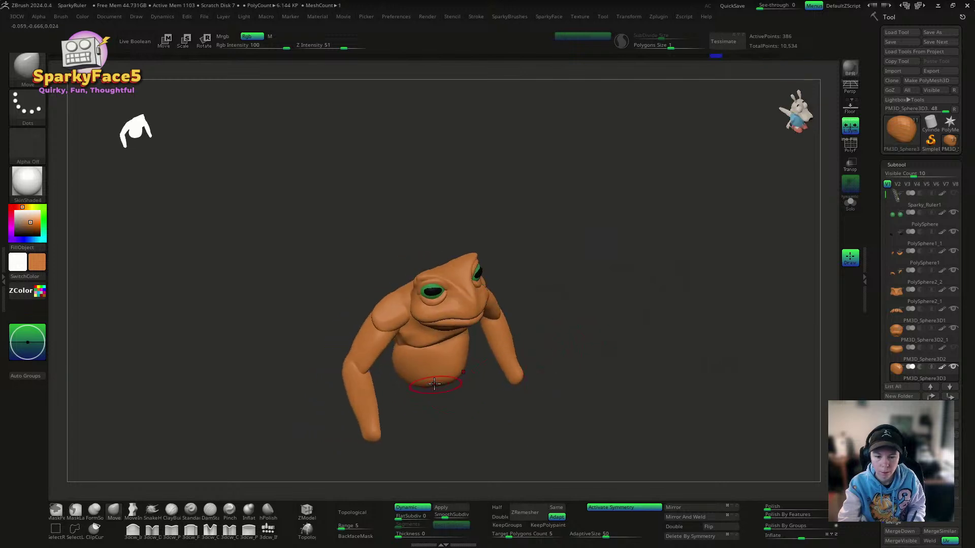
Step: Carve a vertical crease down the middle of the belly with a 3dcw brush and the DamStandard brush
mouse_move(430, 376)
right_down()
mouse_move(470, 409)
mouse_move(446, 418)
mouse_move(455, 366)
mouse_move(508, 398)
mouse_move(584, 284)
mouse_move(555, 280)
mouse_move(572, 285)
mouse_move(558, 295)
right_up()
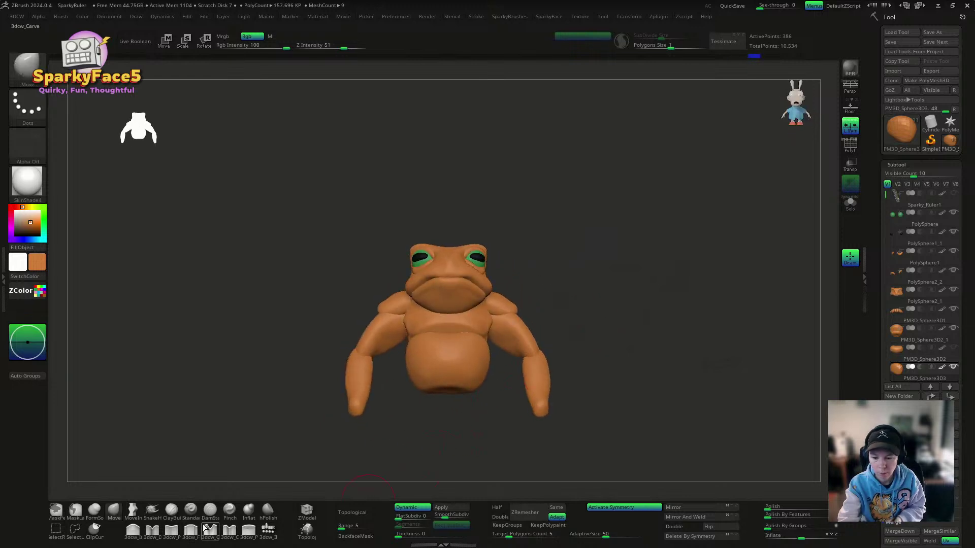
click(210, 510)
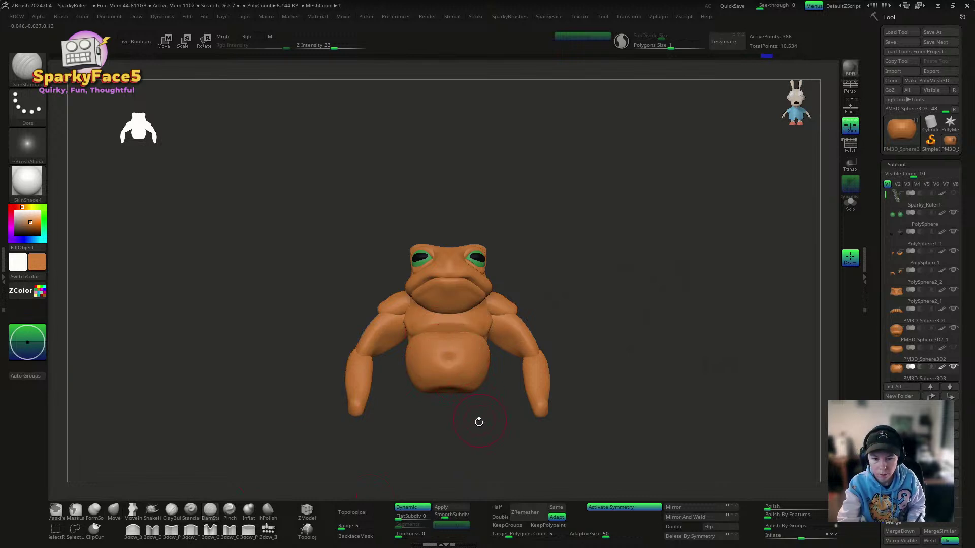
mouse_move(479, 420)
right_down()
mouse_move(501, 424)
mouse_move(524, 388)
mouse_move(487, 385)
mouse_move(505, 344)
right_up()
right_drag(458, 429, 447, 348)
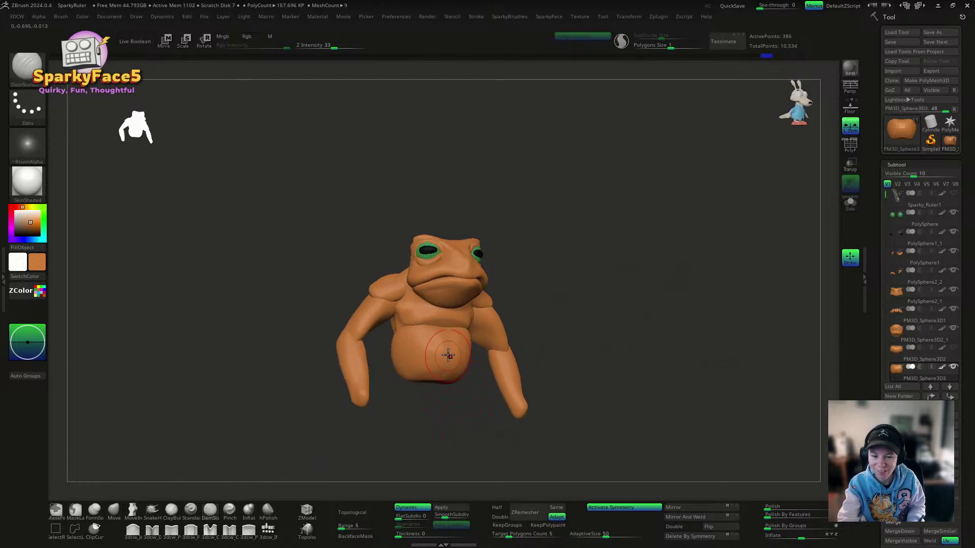
right_drag(451, 440, 484, 442)
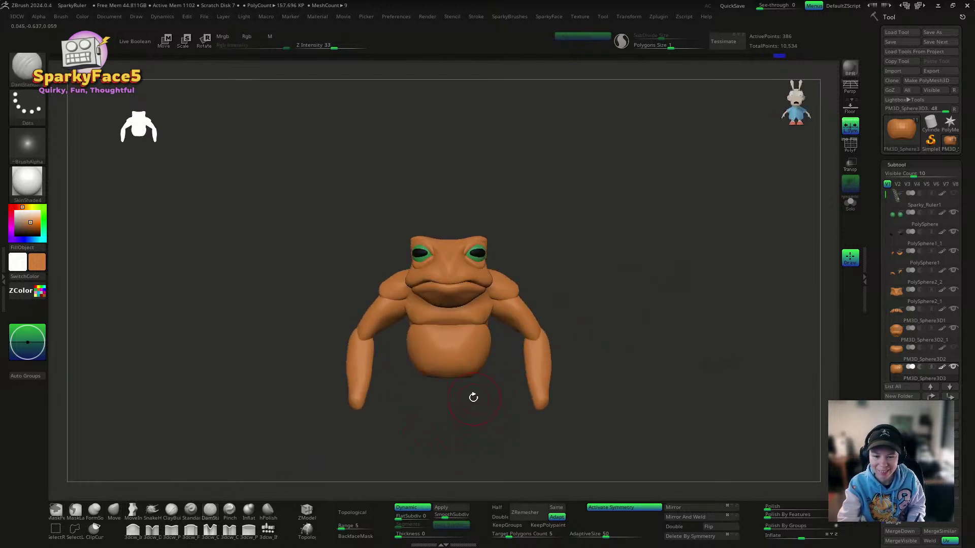
click(224, 508)
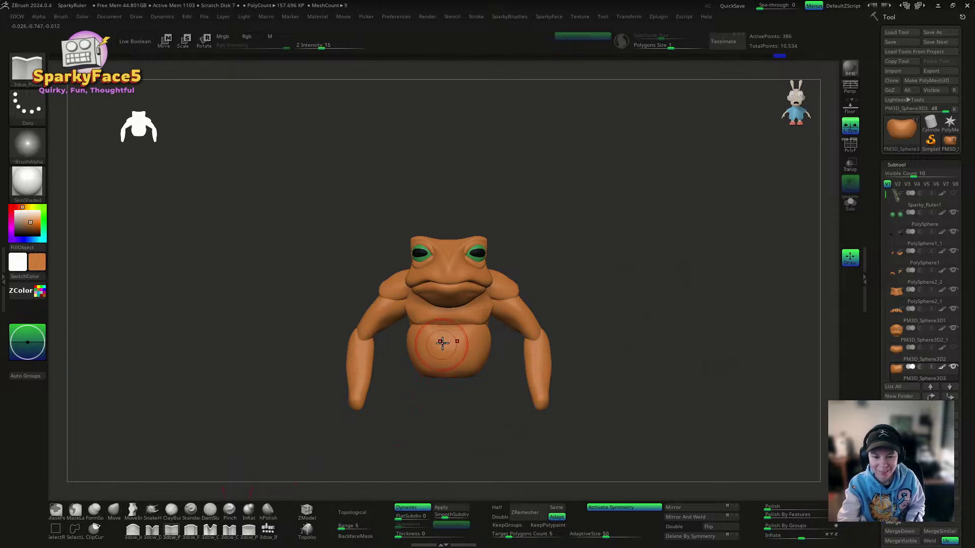
mouse_move(449, 342)
right_down()
mouse_move(478, 442)
mouse_move(460, 435)
right_up()
key(s)
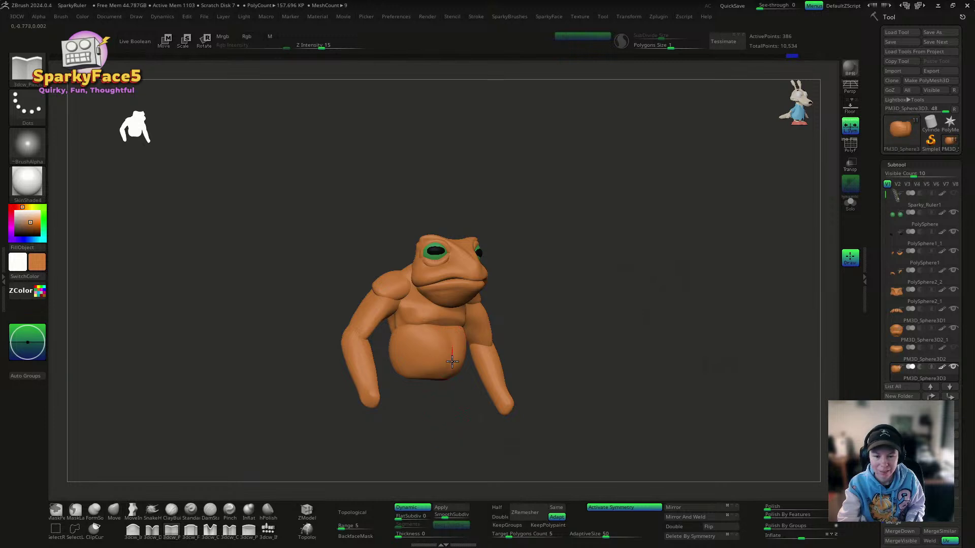
mouse_move(452, 361)
shift+right_down()
mouse_move(422, 451)
mouse_move(457, 424)
shift+right_up()
click(210, 510)
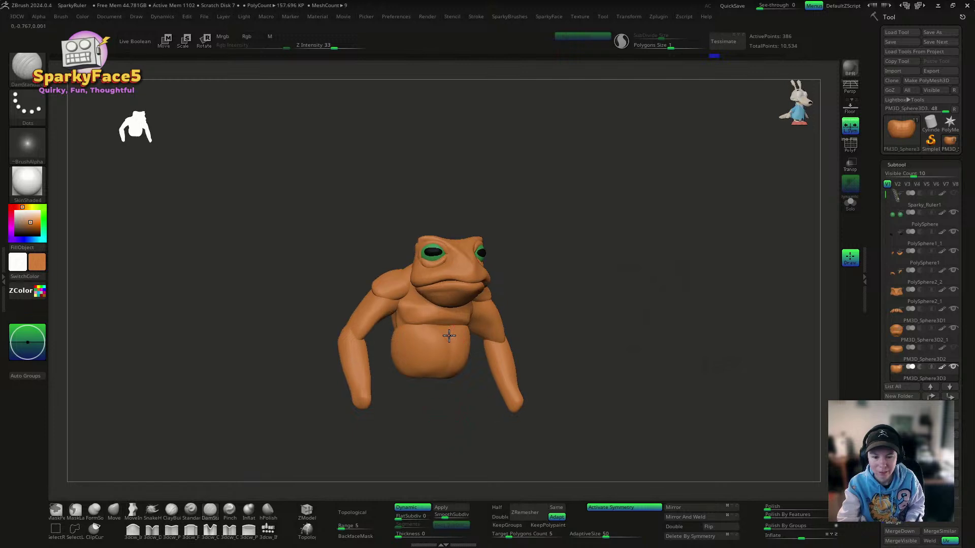
shift+right_drag(448, 366, 447, 385)
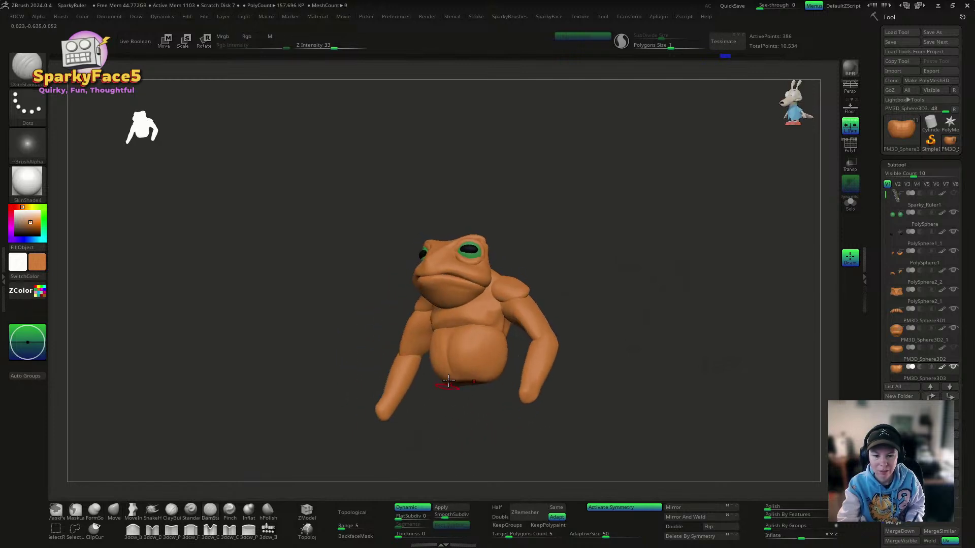
Step: Select the chest subtool and refine its shape above the belly crease with the Move brush
alt+click(450, 316)
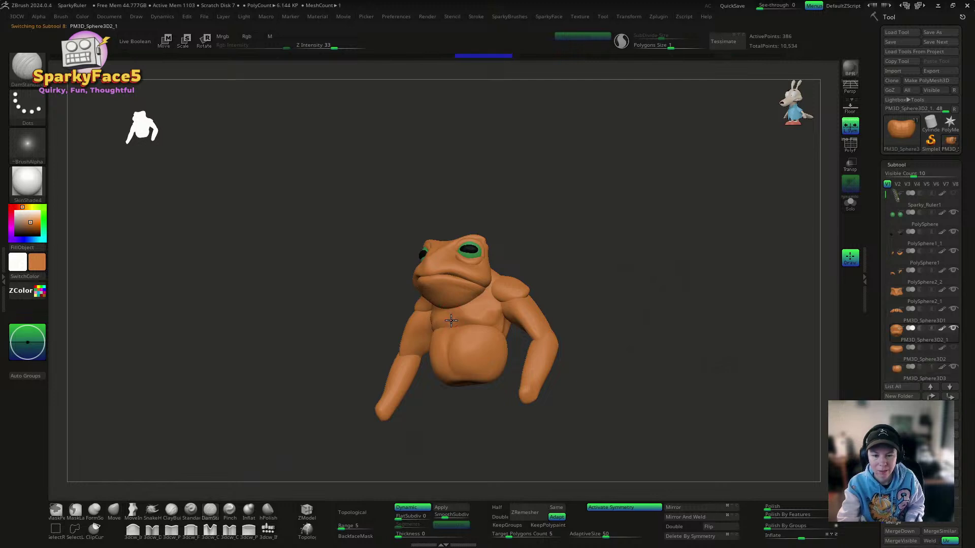
mouse_move(452, 330)
shift+right_down()
mouse_move(452, 456)
mouse_move(484, 448)
mouse_move(495, 432)
mouse_move(468, 438)
shift+right_up()
click(116, 510)
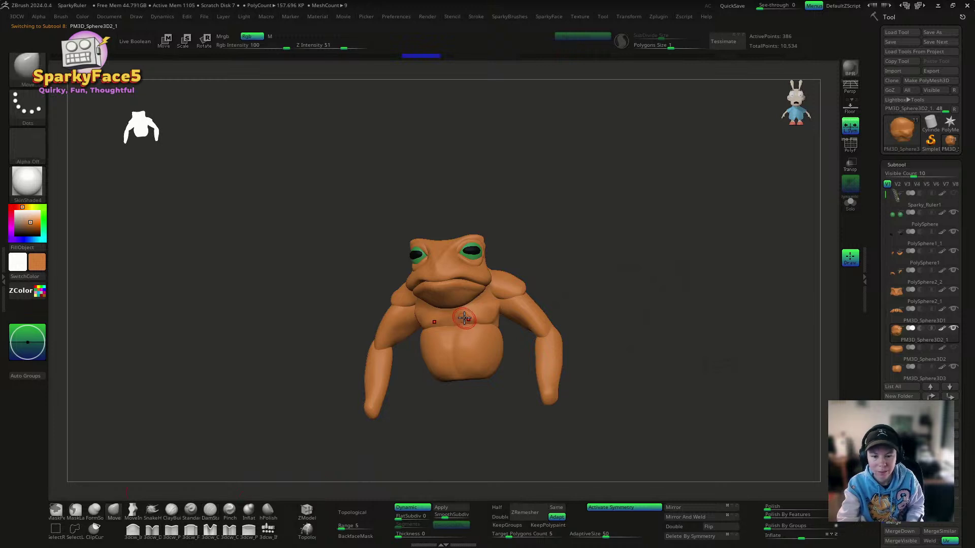
mouse_move(609, 287)
shift+right_down()
mouse_move(641, 277)
mouse_move(612, 302)
shift+right_up()
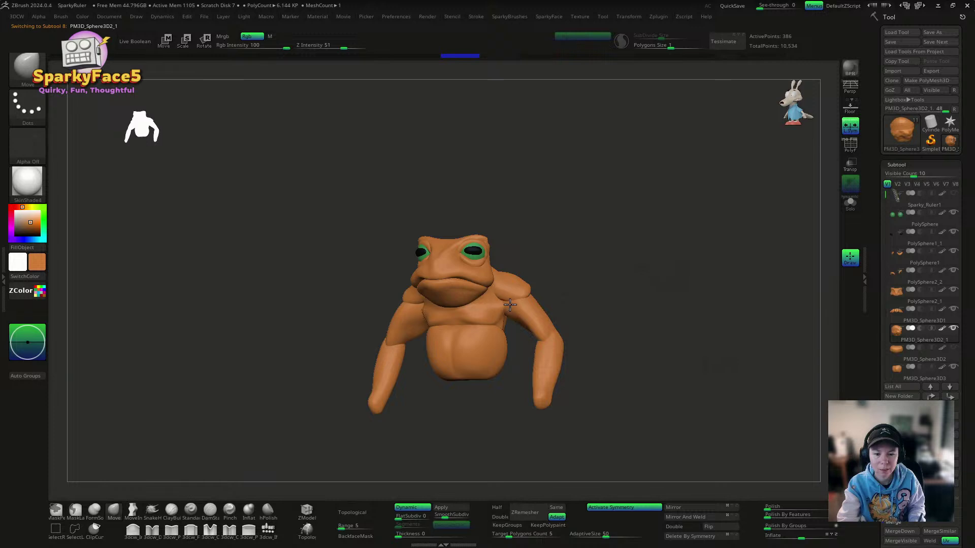
shift+right_drag(522, 305, 601, 290)
Step: Select the arms subtool, pull the shoulders downward, and shift and shorten the forearm ends with the Move brush
alt+click(530, 312)
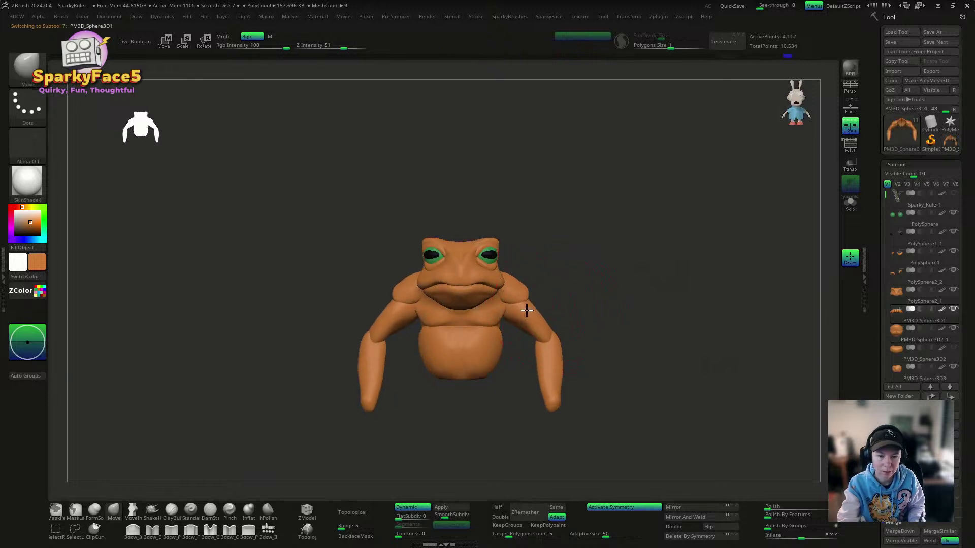
mouse_move(526, 304)
mouse_down()
mouse_move(518, 308)
mouse_move(538, 321)
mouse_up()
drag(555, 369, 553, 370)
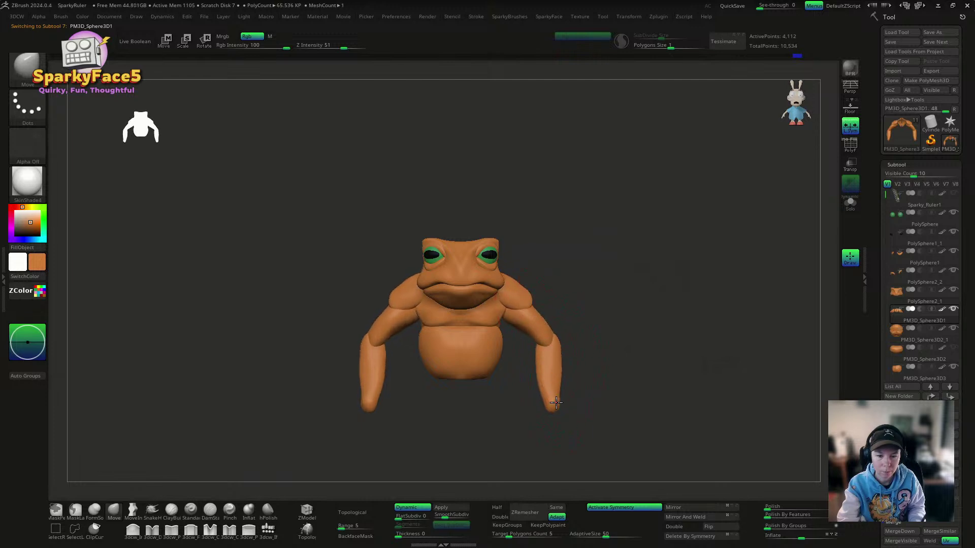
drag(556, 403, 549, 402)
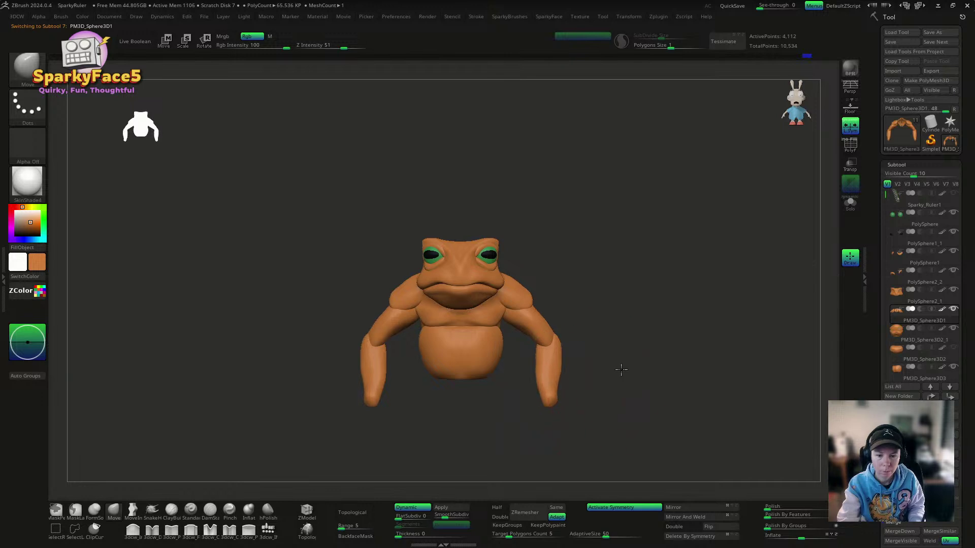
Step: Mask the shoulders and forearms of the arms subtool, leaving only the upper arms unmasked
mouse_move(621, 369)
mouse_down()
mouse_move(655, 350)
mouse_move(593, 297)
mouse_up()
ctrl+shift+click(595, 302)
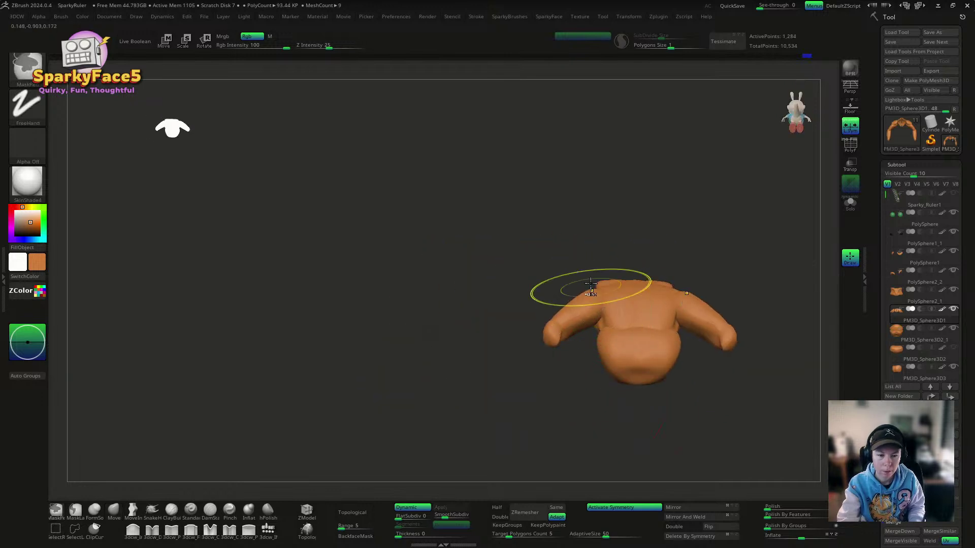
ctrl+click(598, 245)
ctrl+shift+click(607, 242)
ctrl+click(616, 247)
drag(620, 255, 607, 290)
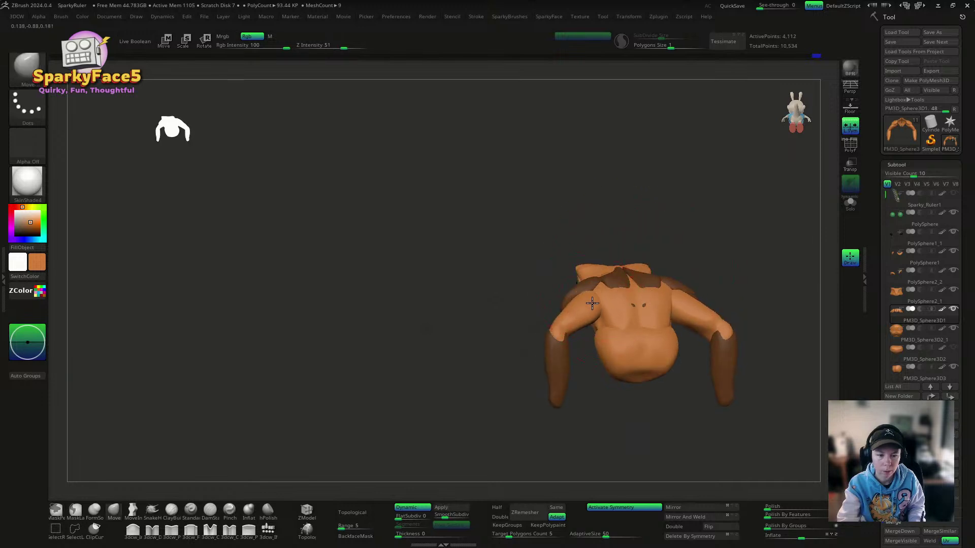
Step: Reshape the unmasked upper arms from the back, side and front with the Move brush, and clear the mask
drag(698, 299, 717, 263)
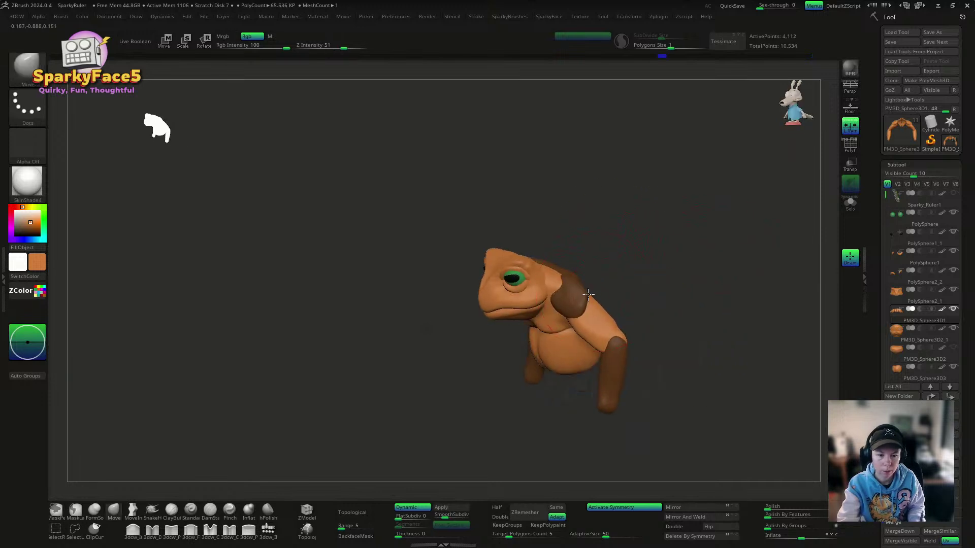
mouse_move(645, 303)
mouse_down()
mouse_move(611, 300)
mouse_move(638, 319)
mouse_move(612, 318)
mouse_up()
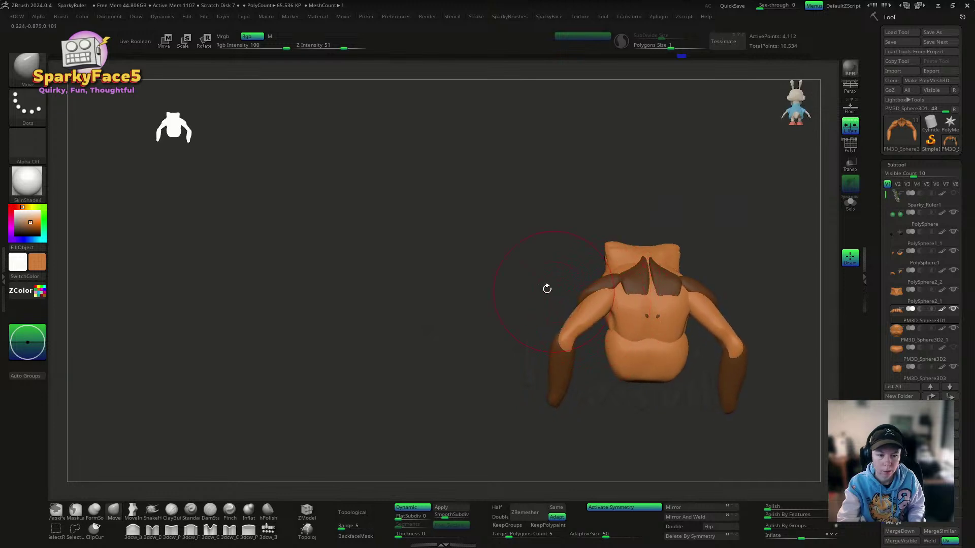
drag(547, 289, 599, 304)
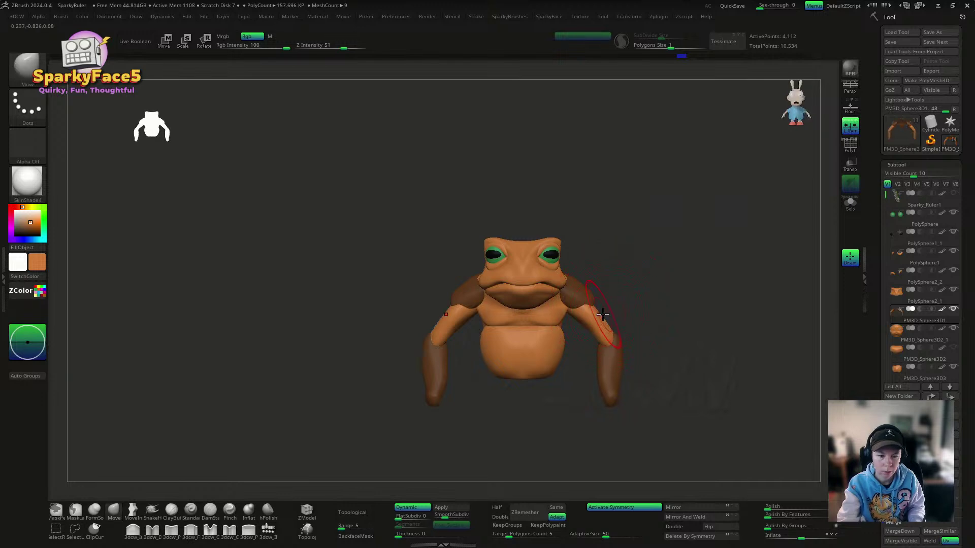
mouse_move(611, 314)
mouse_down()
mouse_move(629, 313)
mouse_move(584, 325)
mouse_move(572, 349)
mouse_up()
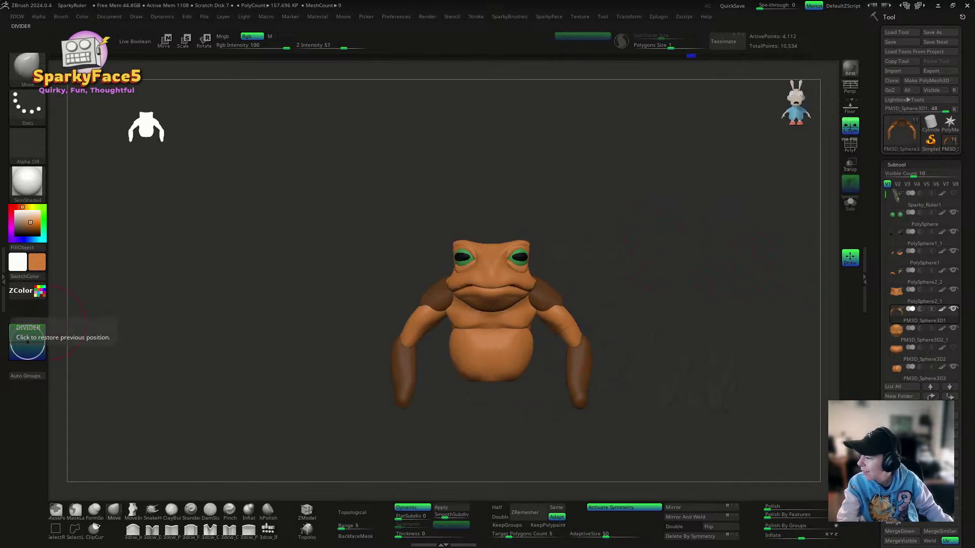
ctrl+drag(701, 315, 612, 335)
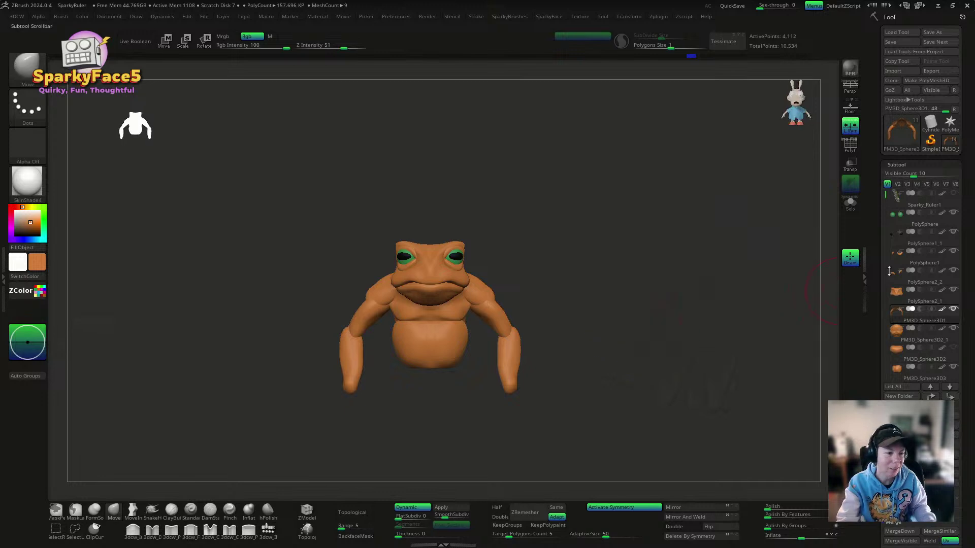
Step: Check the frog blockout's subtools and side profile, and save the tool to disk
drag(887, 196, 885, 220)
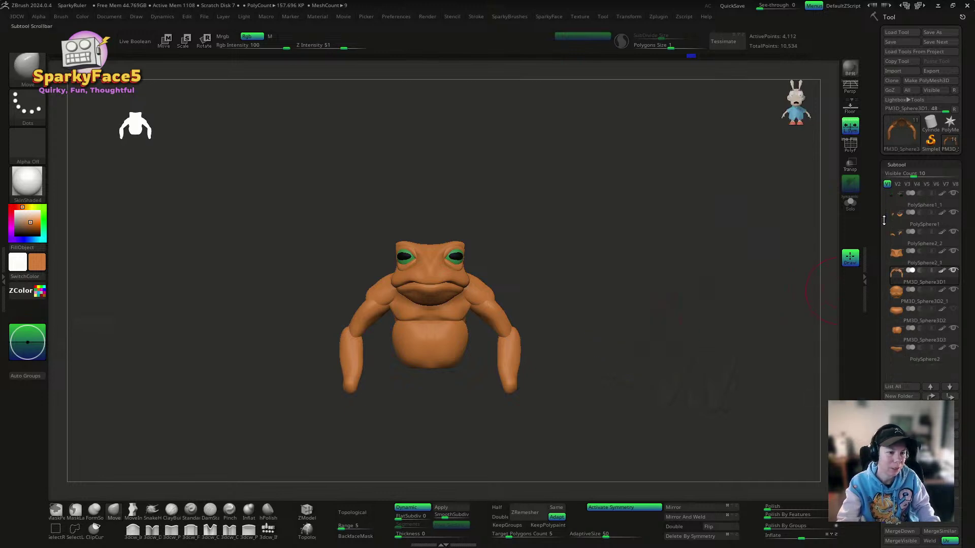
drag(790, 334, 704, 341)
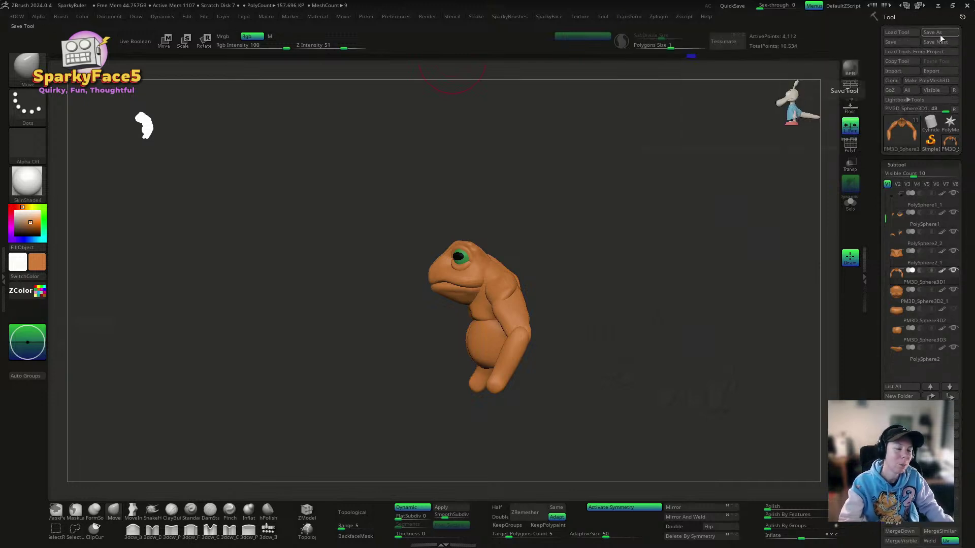
shift+drag(597, 184, 855, 120)
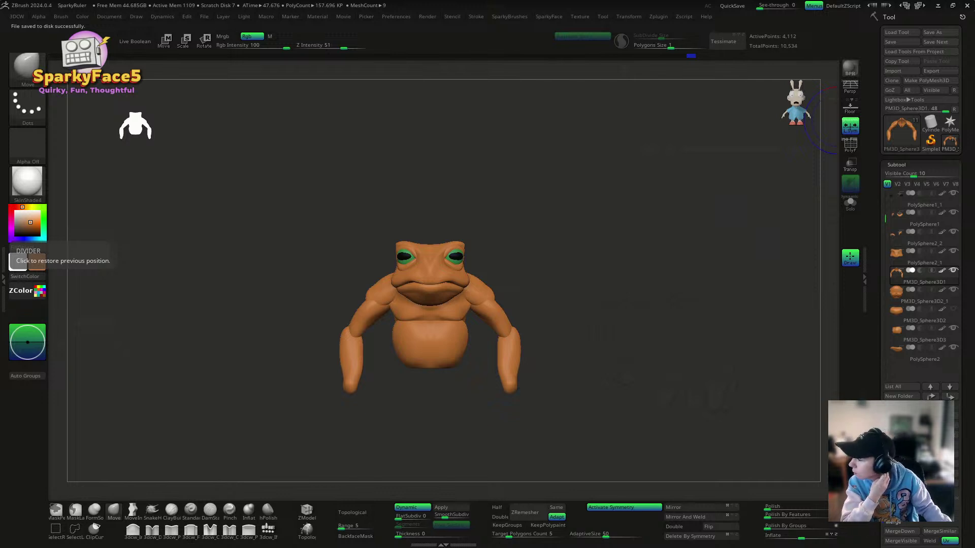
Step: Hide the visible frog and base subtools in the Christmas frog tool and show its ornament folder instead
drag(697, 322, 710, 304)
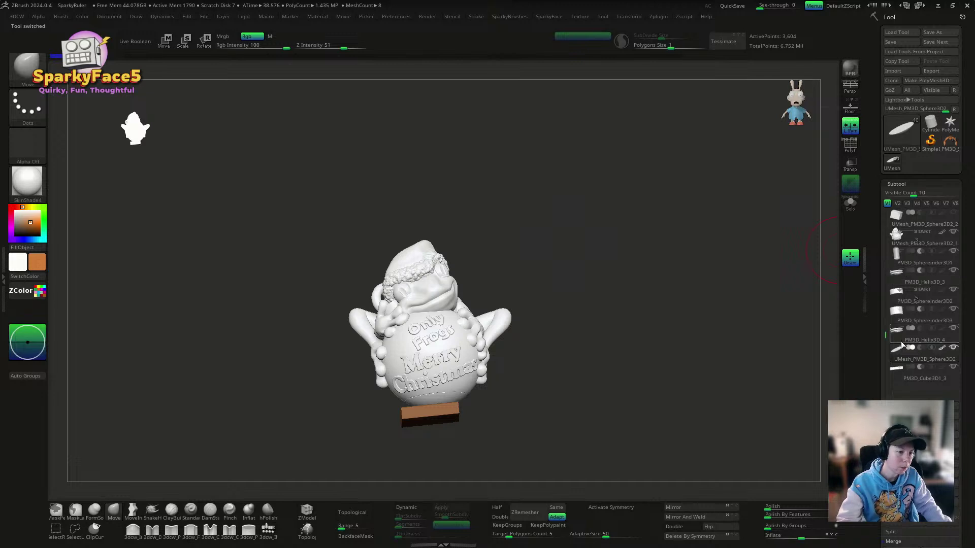
drag(887, 335, 886, 279)
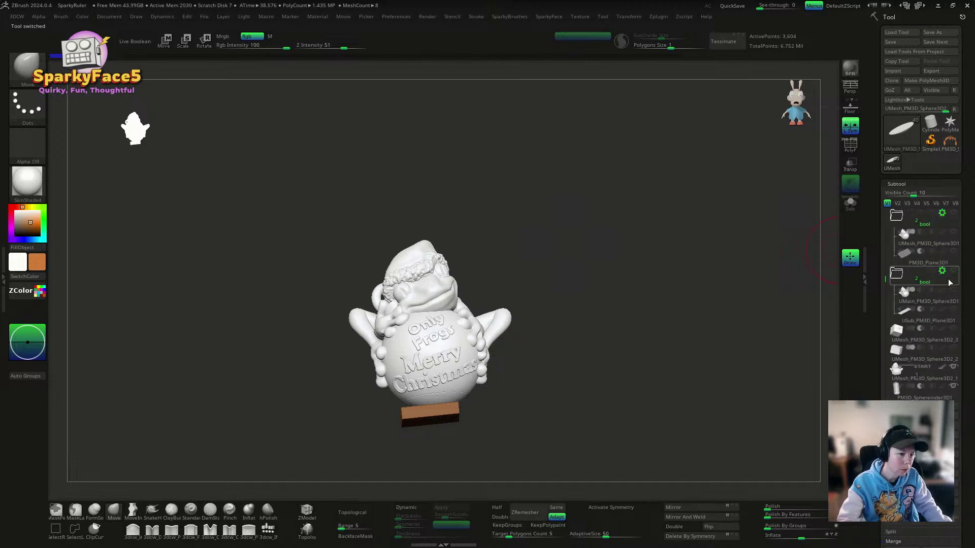
click(954, 366)
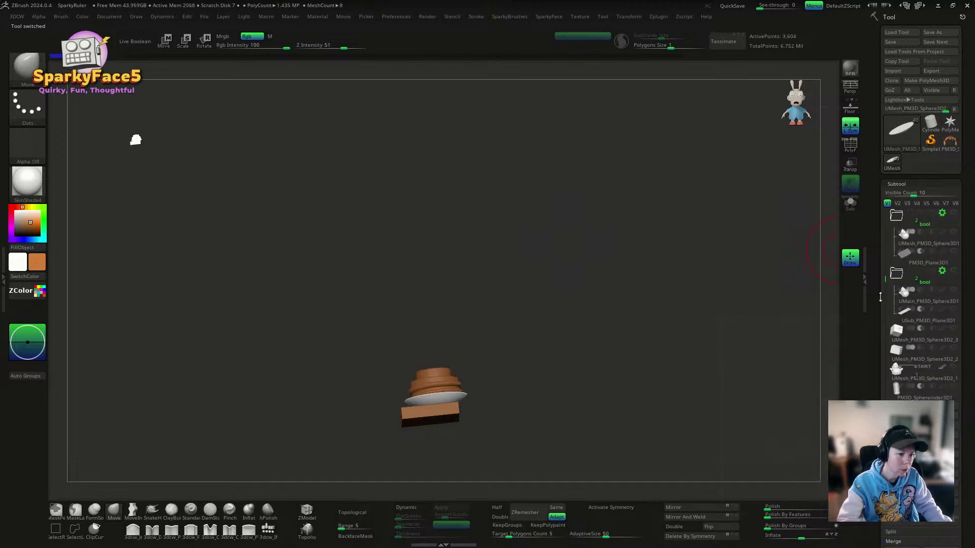
scroll(918, 303, down, 3)
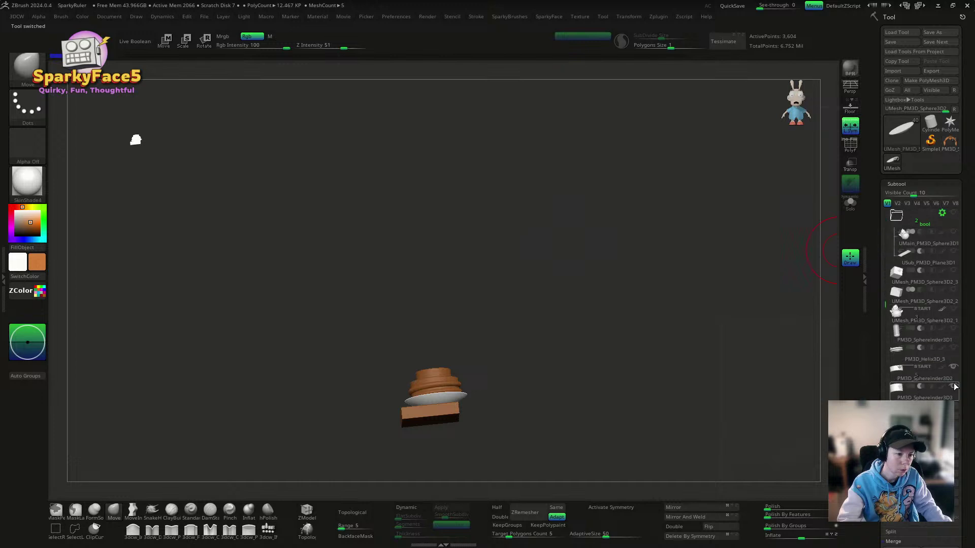
click(955, 366)
scroll(887, 310, up, 5)
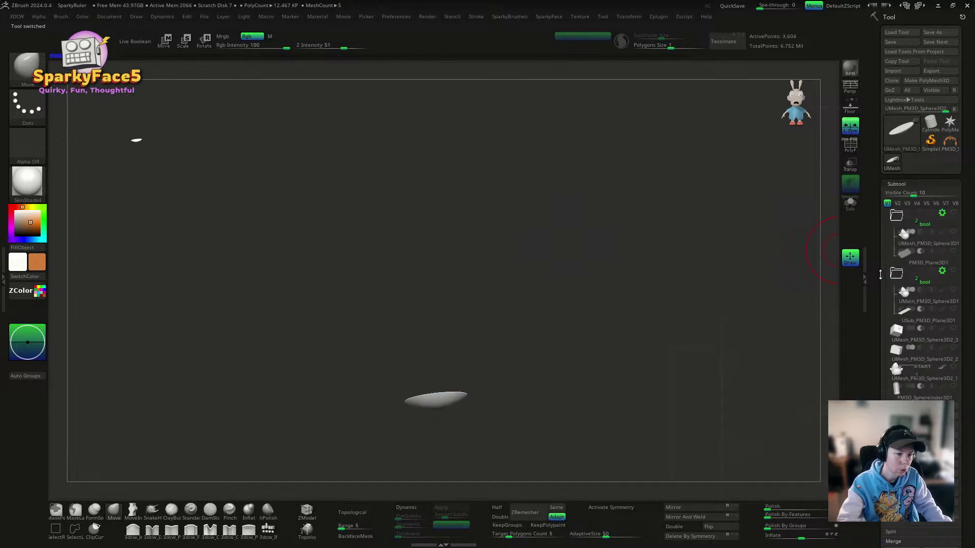
click(953, 254)
mouse_move(953, 257)
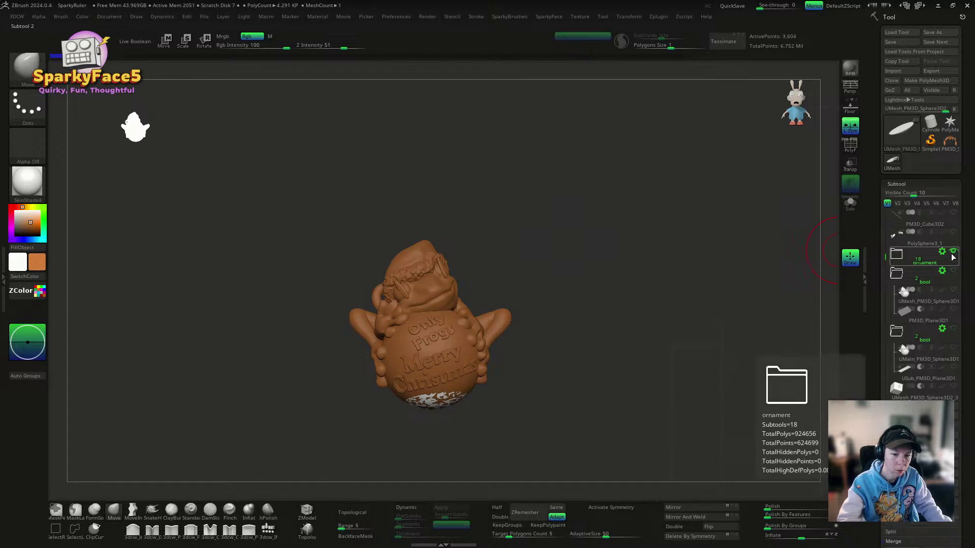
Step: Expand the ornament folder, turn on polypaint for its subtools and view the coloured frog with Live Boolean active
click(898, 255)
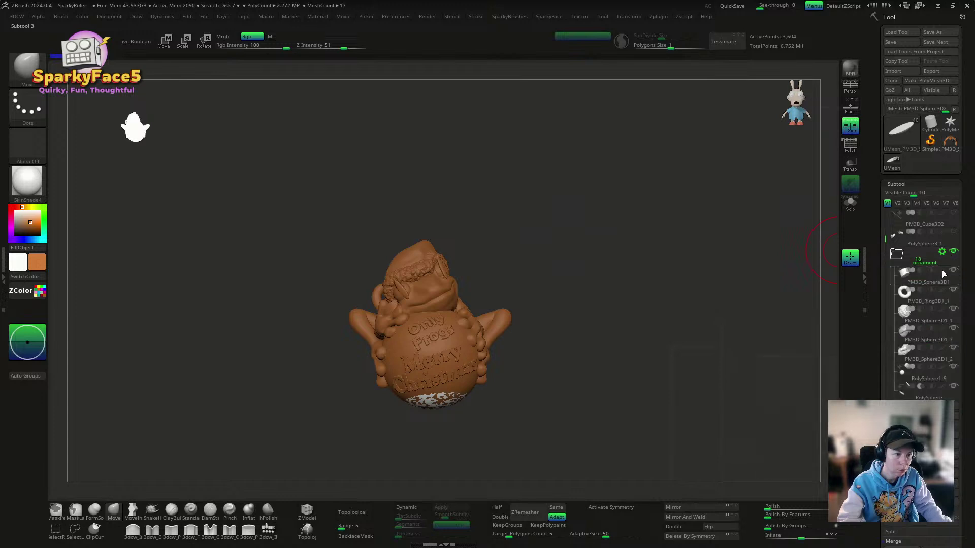
shift+click(943, 272)
drag(696, 237, 714, 261)
drag(584, 244, 437, 221)
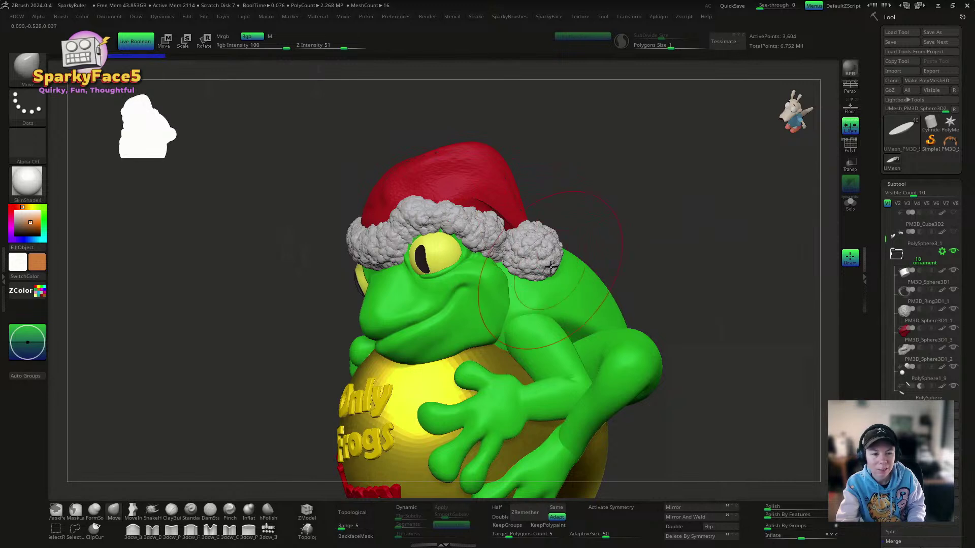
Step: Select the Santa hat's pompom subtool and isolate it with Solo to examine its bumpy surface
click(905, 319)
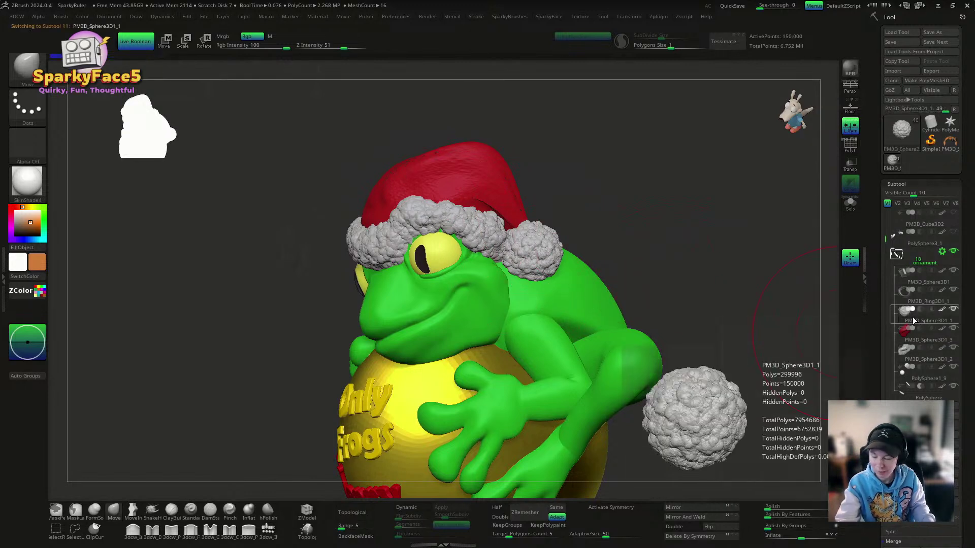
click(850, 204)
drag(701, 261, 787, 233)
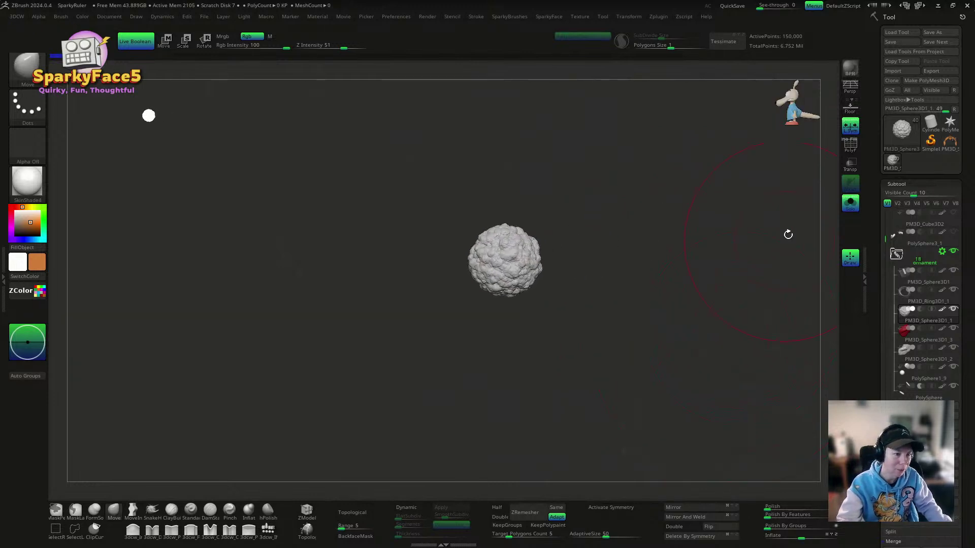
Step: Switch back to the frog blockout tool, insert a Sphere3D subtool and isolate the new sphere
click(951, 145)
drag(629, 305, 665, 279)
drag(742, 263, 822, 204)
click(851, 203)
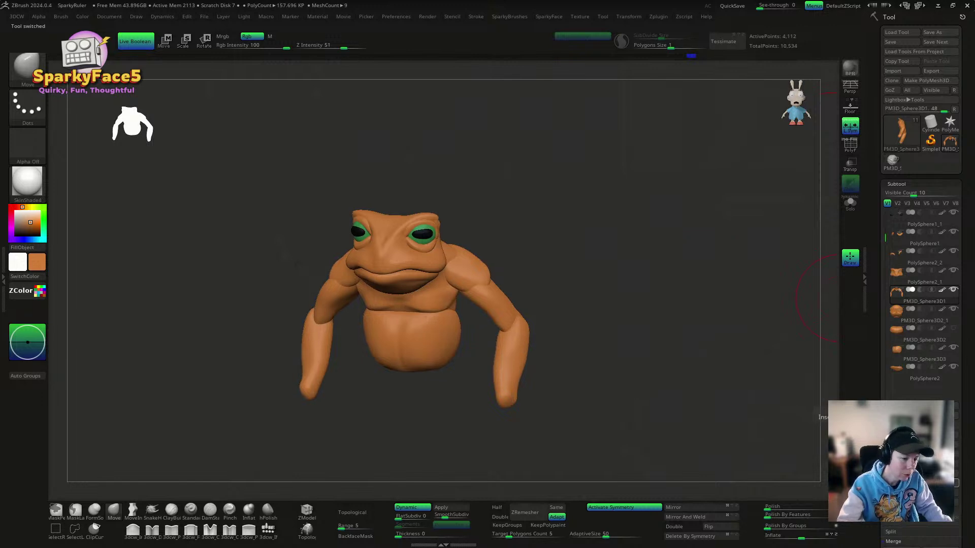
click(940, 483)
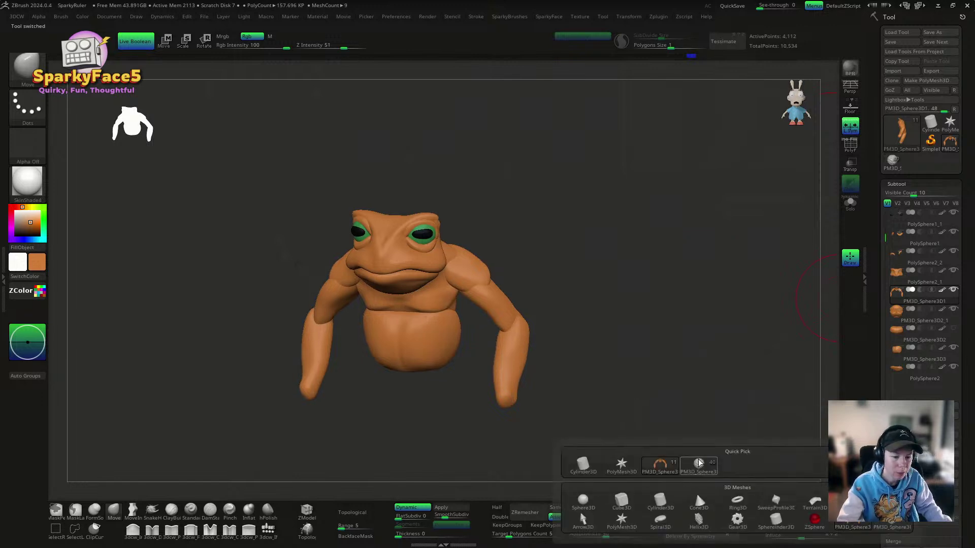
click(590, 499)
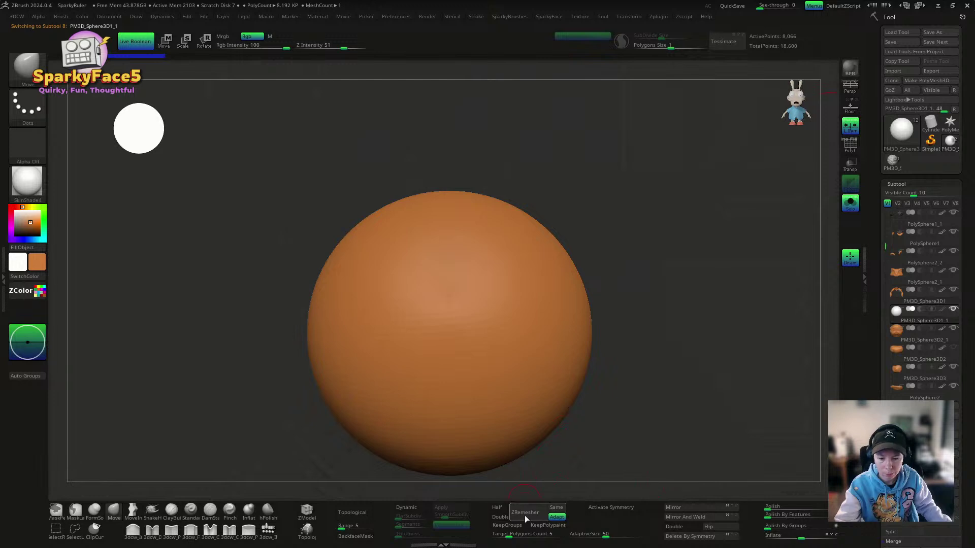
Step: ZRemesh the sphere with the Double option, checking its wireframe before and after remeshing
drag(692, 395, 700, 415)
key(shift+f)
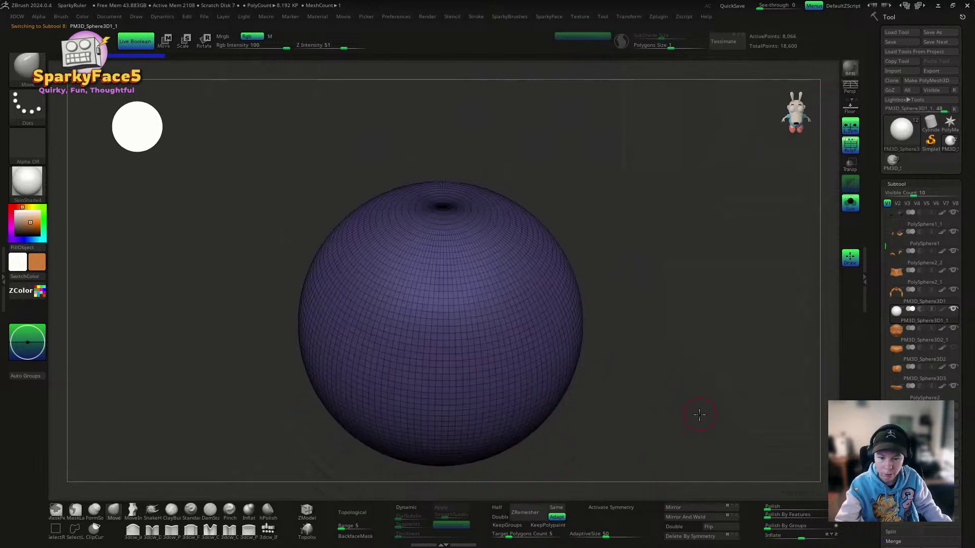
key(shift+f)
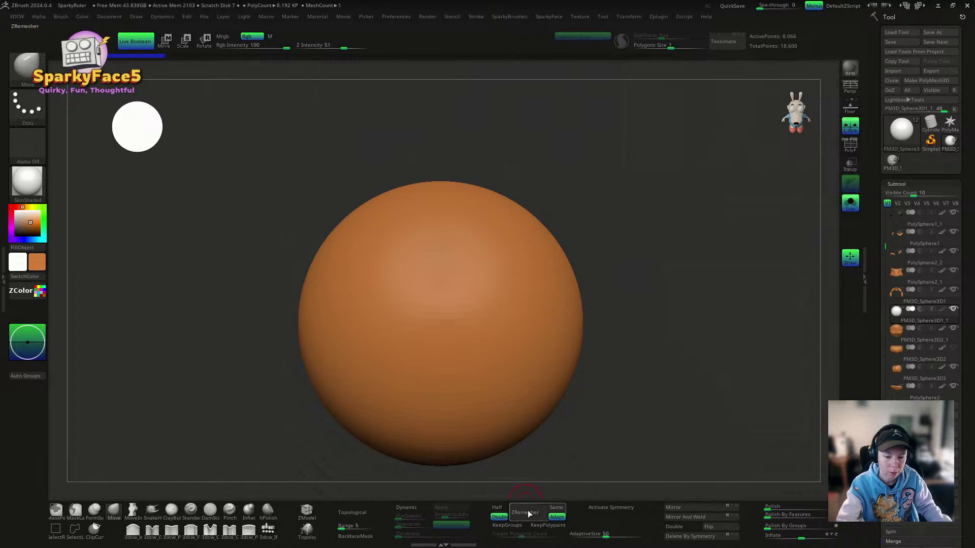
click(505, 517)
click(525, 513)
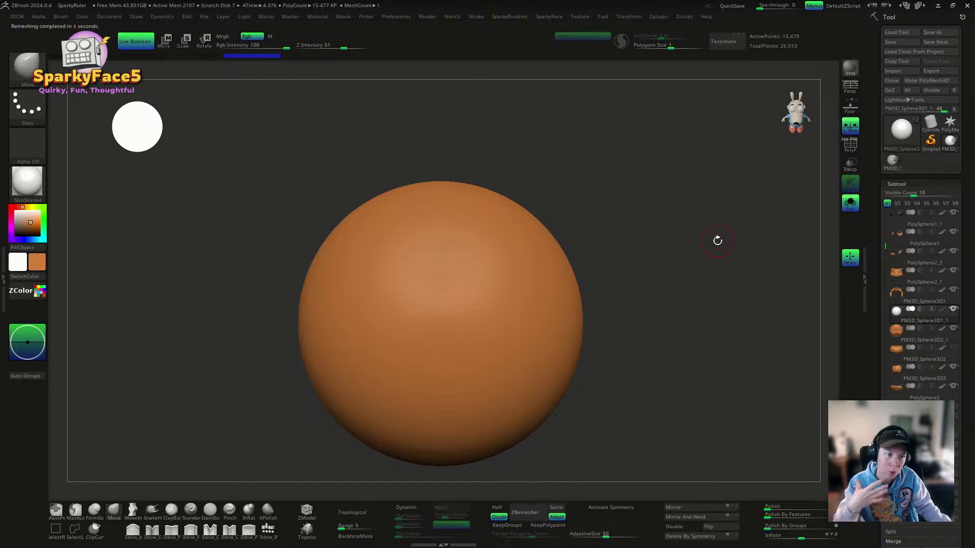
key(shift+f)
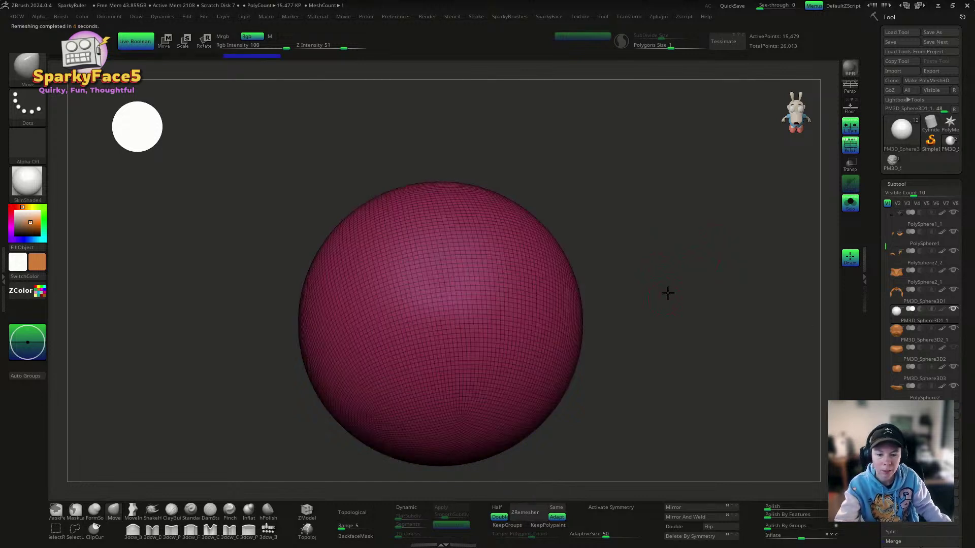
drag(669, 296, 711, 316)
key(shift+f)
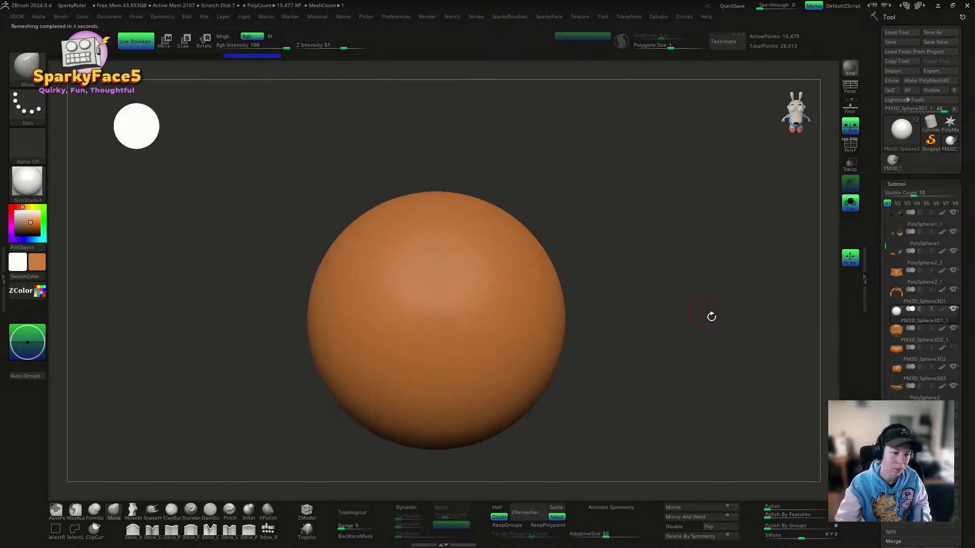
Step: Change the colour to a light grey-brown and add surface noise to the sphere with ColorBlend 0, noise scale about 38.8 and a small negative strength
drag(877, 467, 890, 362)
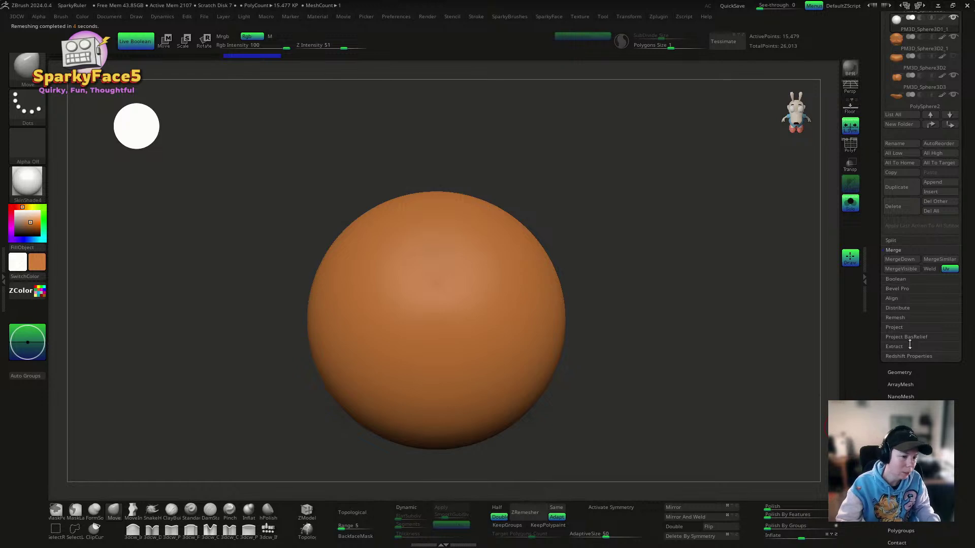
click(18, 219)
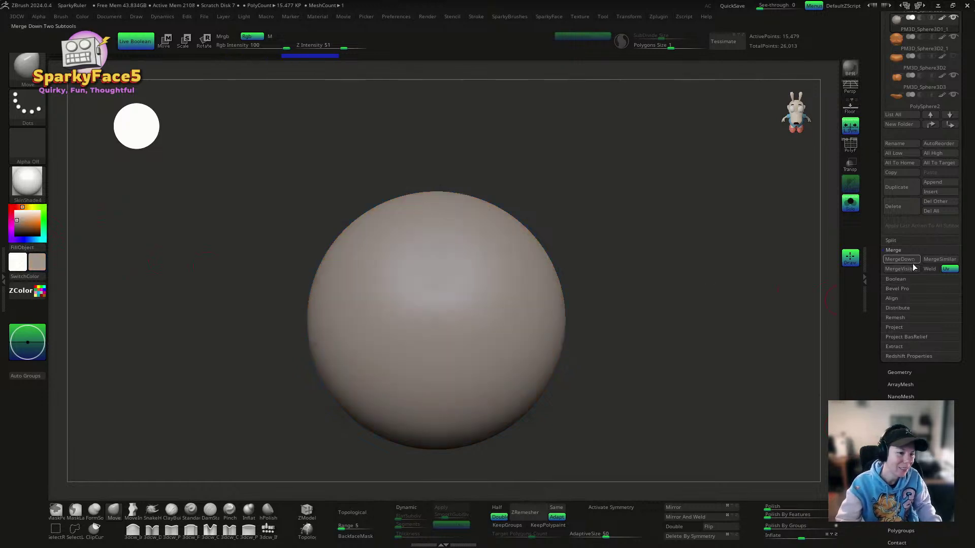
scroll(909, 299, down, 3)
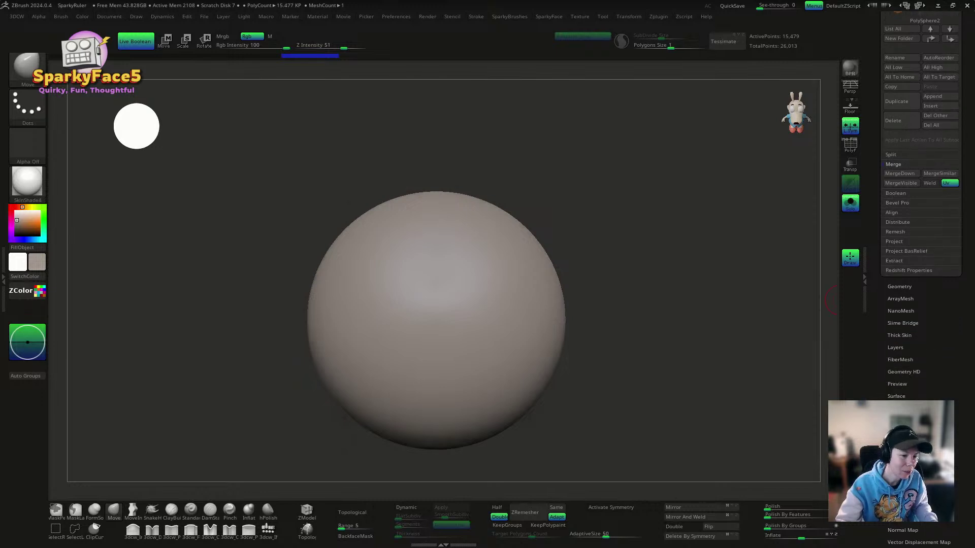
click(899, 396)
click(894, 151)
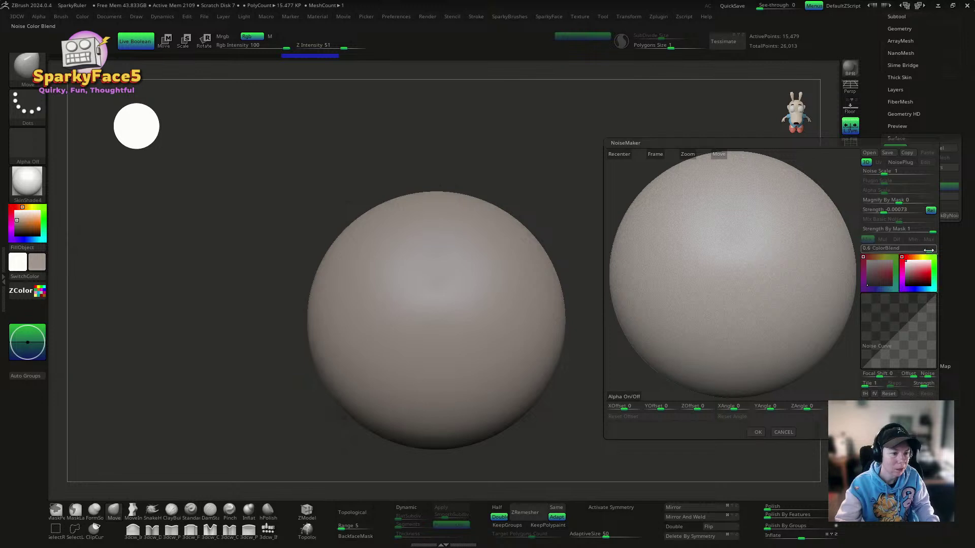
drag(928, 251, 899, 250)
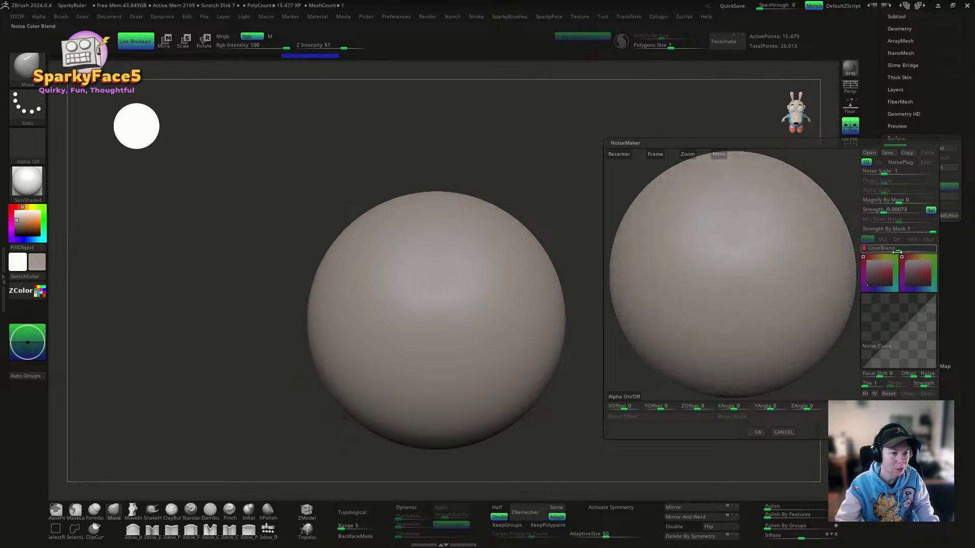
drag(897, 174, 903, 174)
drag(881, 211, 882, 212)
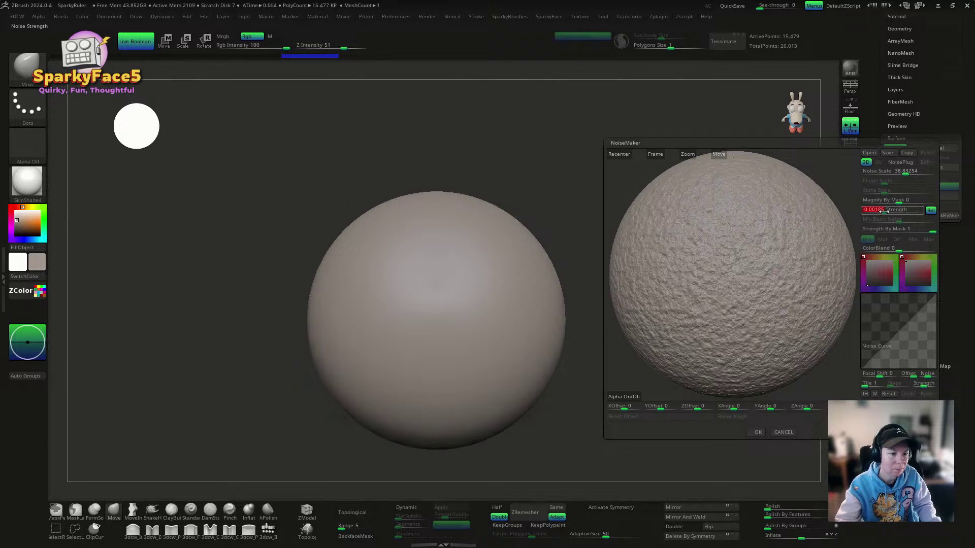
click(758, 432)
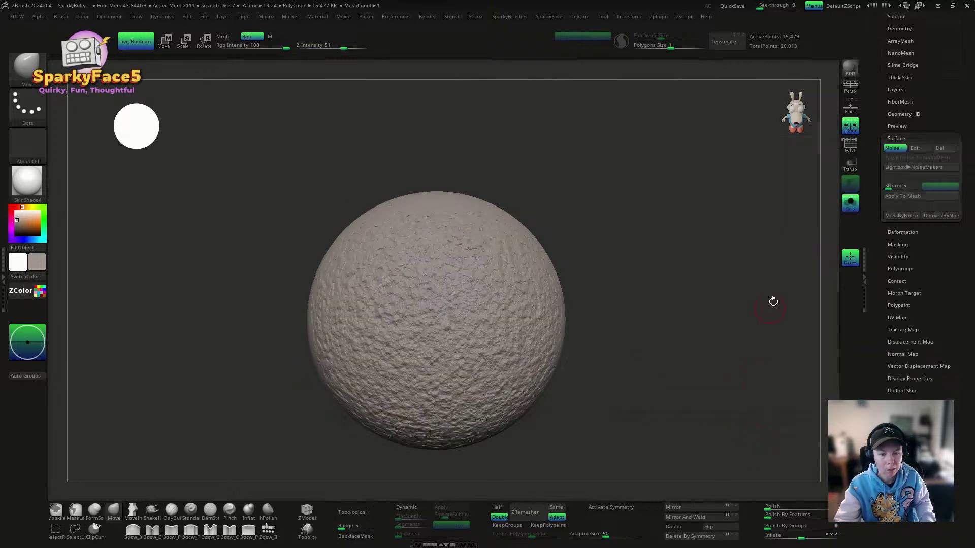
Step: Toggle the surface noise off and on to compare the sphere with and without it
drag(709, 281, 674, 337)
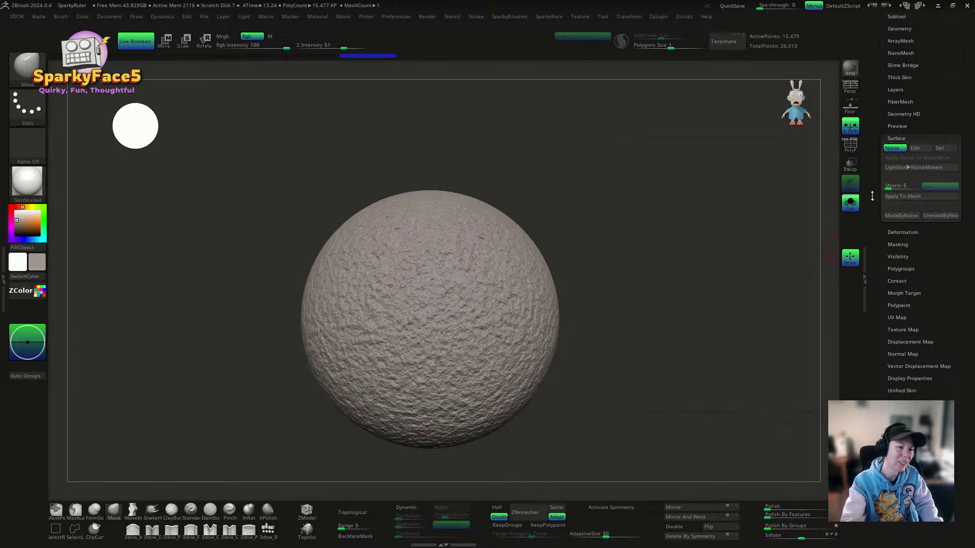
click(894, 148)
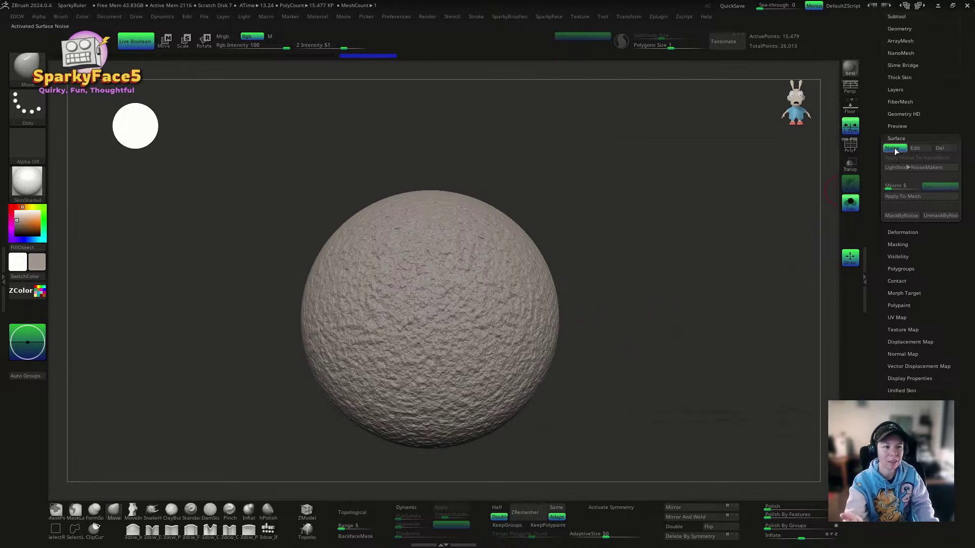
click(894, 147)
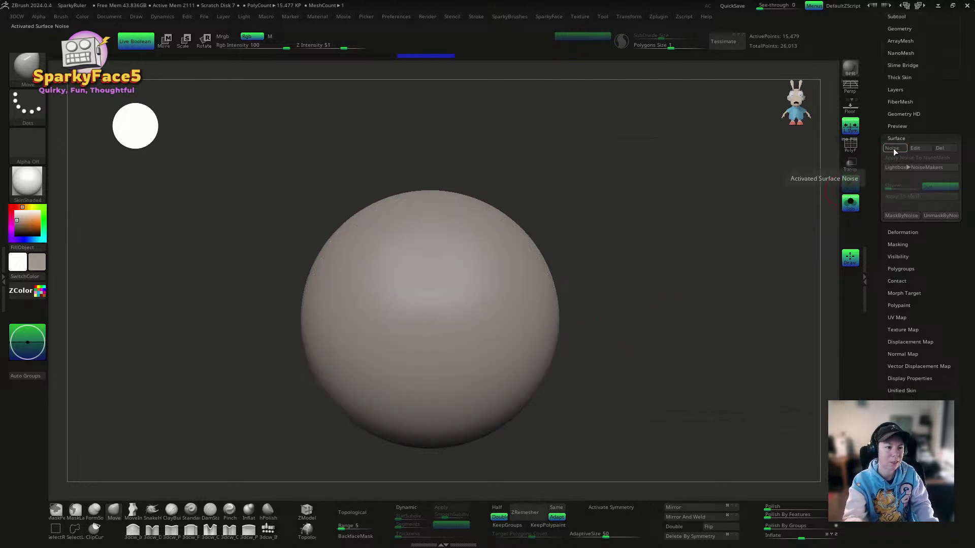
click(894, 147)
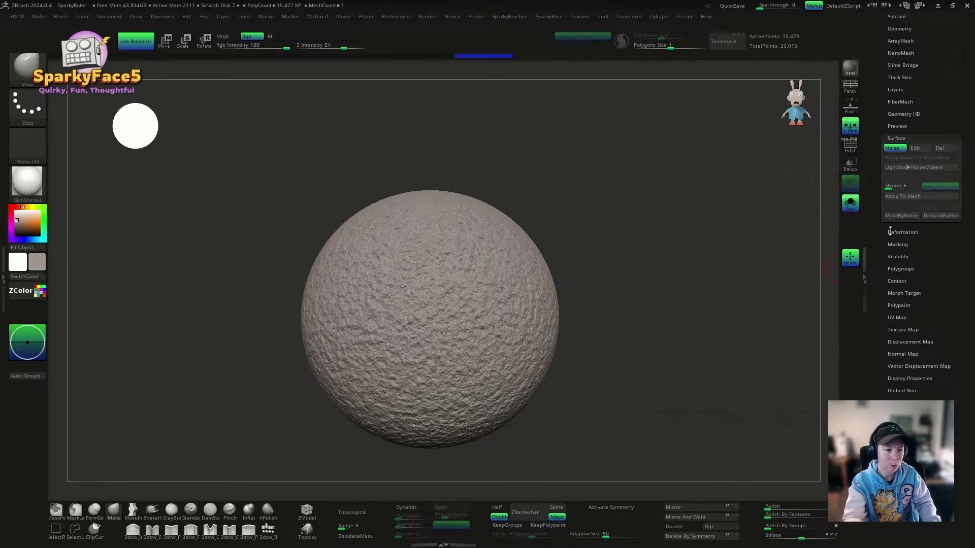
Step: Subdivide the noisy sphere up to subdivision level 4
click(899, 29)
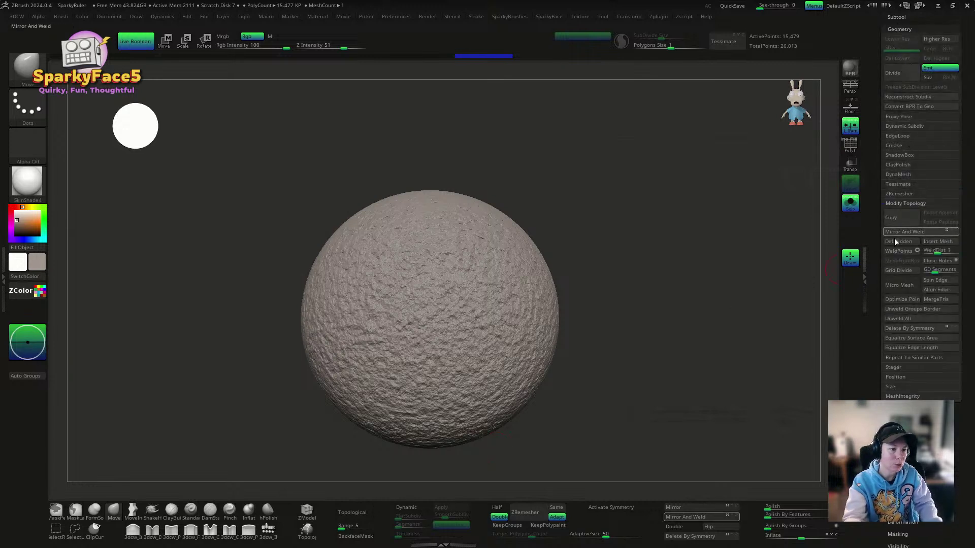
click(897, 74)
click(898, 74)
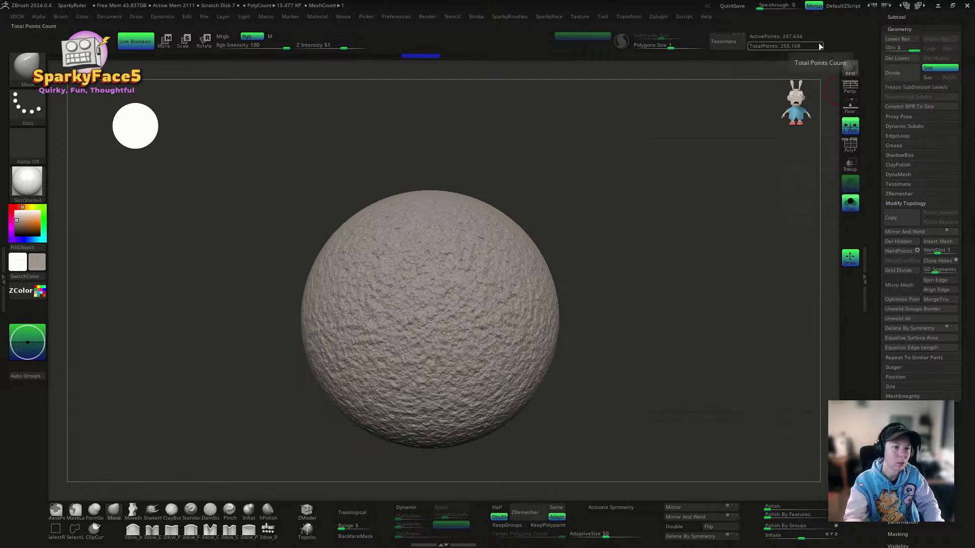
click(897, 74)
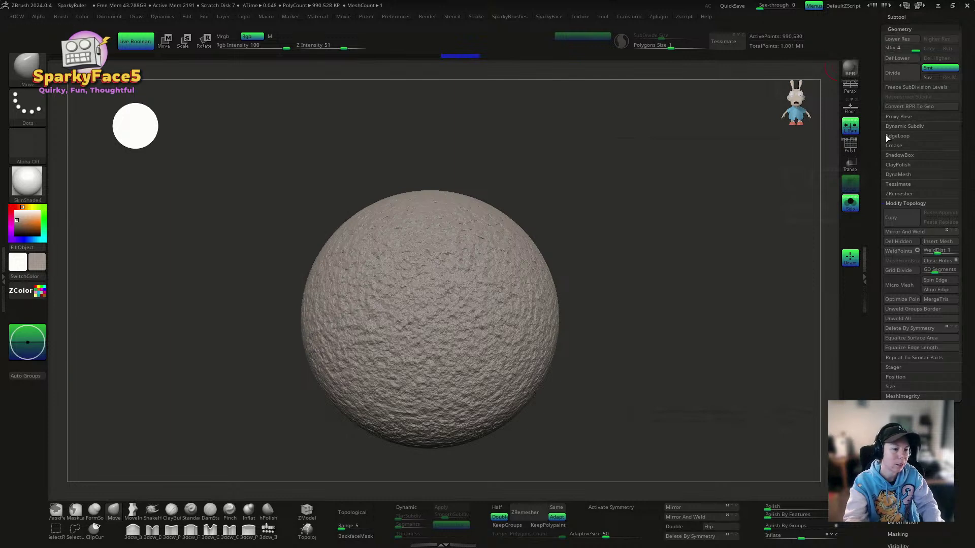
Step: Mask the sphere by its surface noise and inflate the unmasked areas by about 58
click(899, 29)
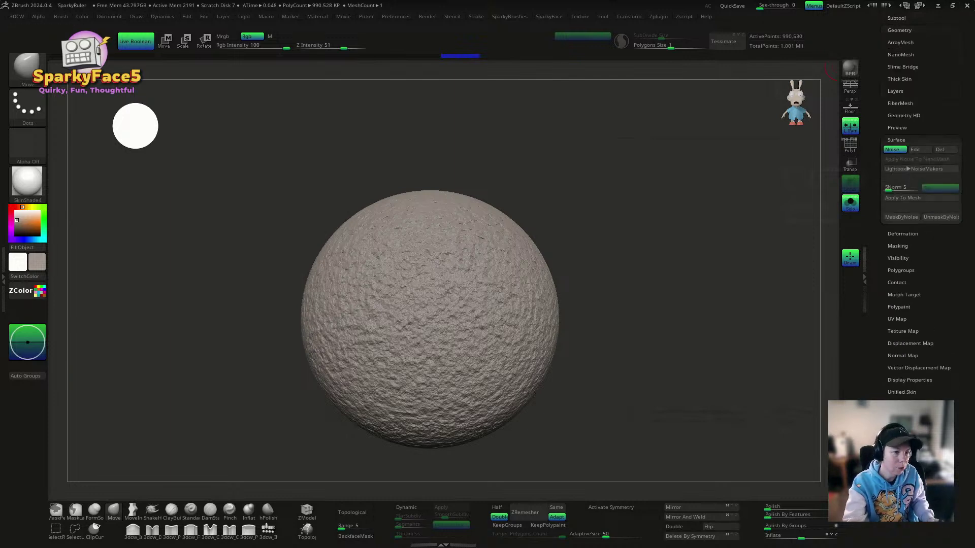
click(901, 217)
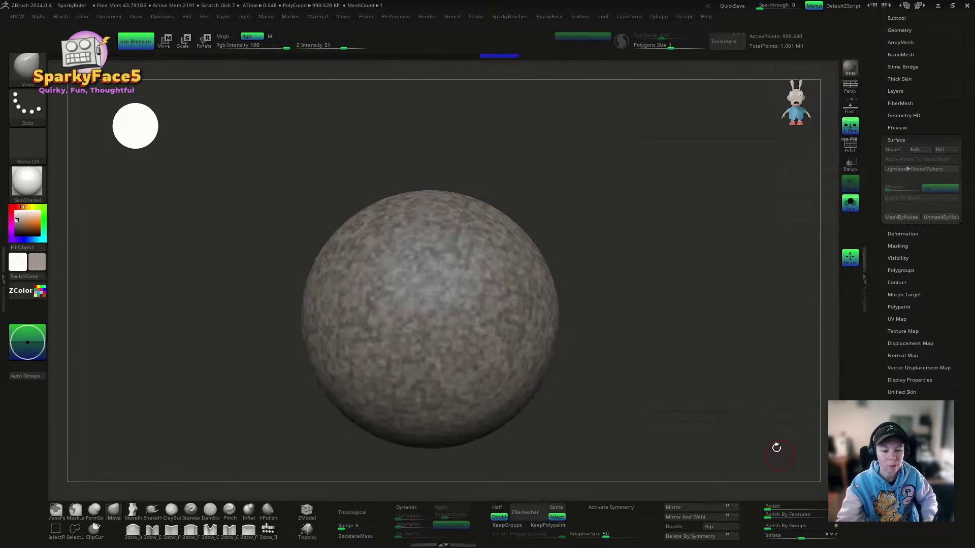
mouse_move(776, 447)
alt+mouse_down()
mouse_move(763, 455)
mouse_move(764, 440)
alt+mouse_up()
drag(802, 539, 816, 538)
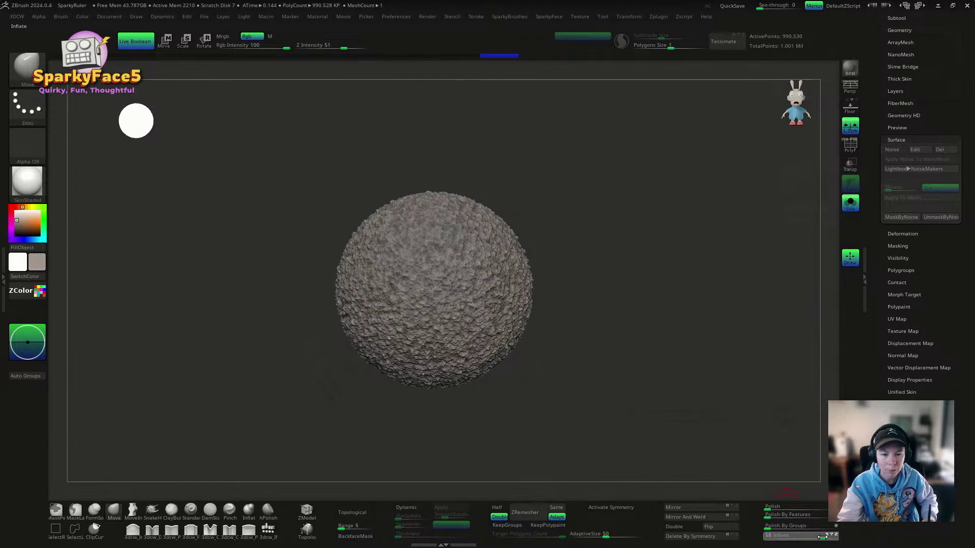
Step: Turn the sphere's surface noise back on, mask by the noise again and inflate the unmasked areas a second time
drag(821, 537, 820, 537)
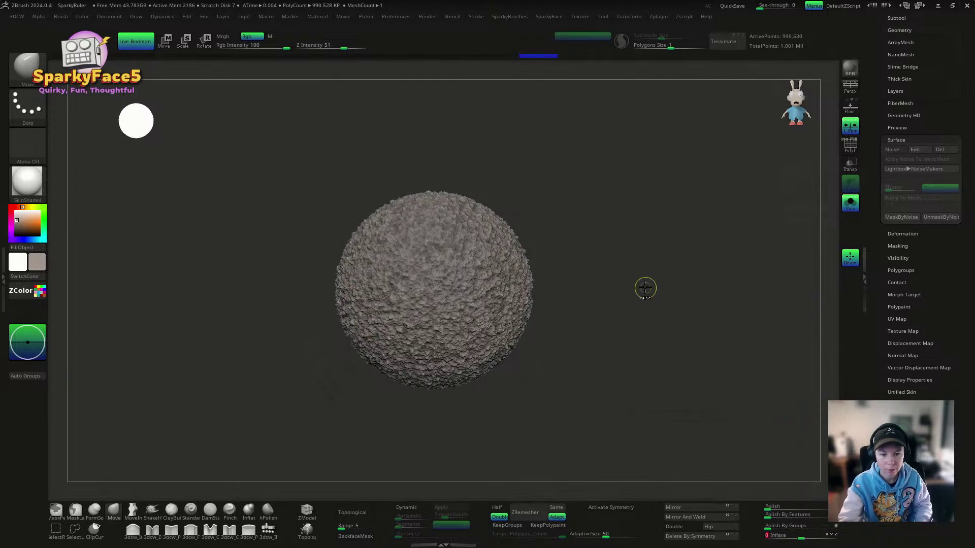
drag(711, 322, 660, 324)
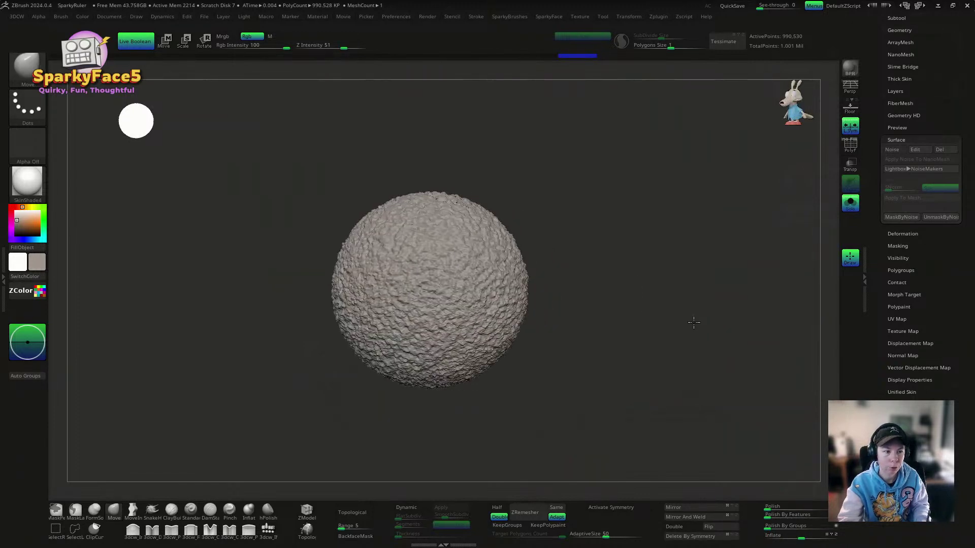
click(894, 150)
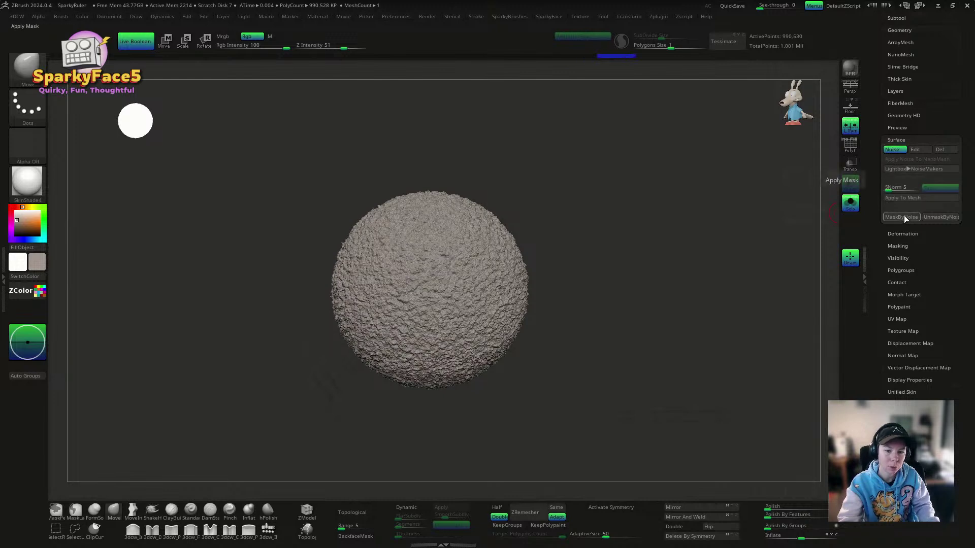
click(904, 217)
drag(792, 535, 823, 525)
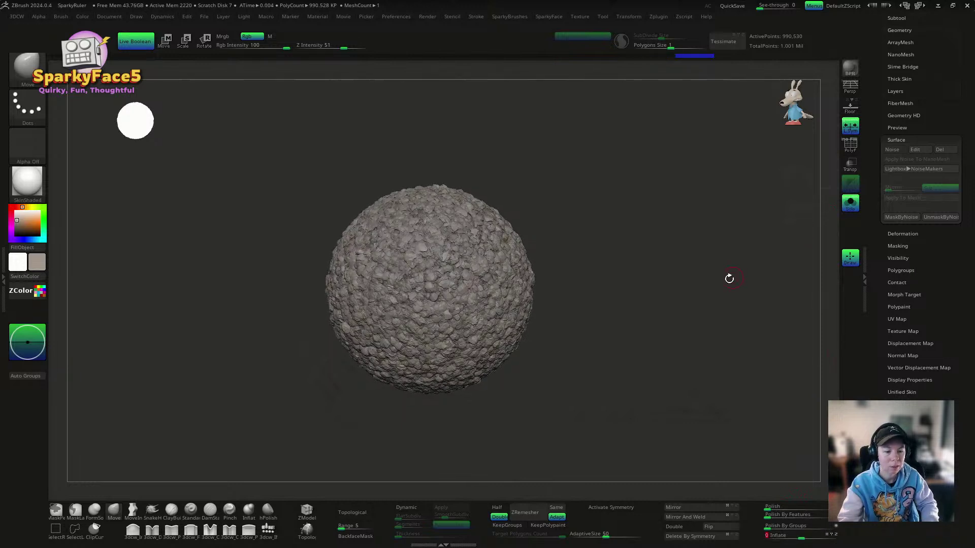
Step: Turn on dynamic subdivision for the inflated sphere and check its bumpy surface from several angles
drag(730, 279, 697, 335)
click(420, 508)
drag(575, 363, 683, 317)
alt+drag(692, 355, 517, 201)
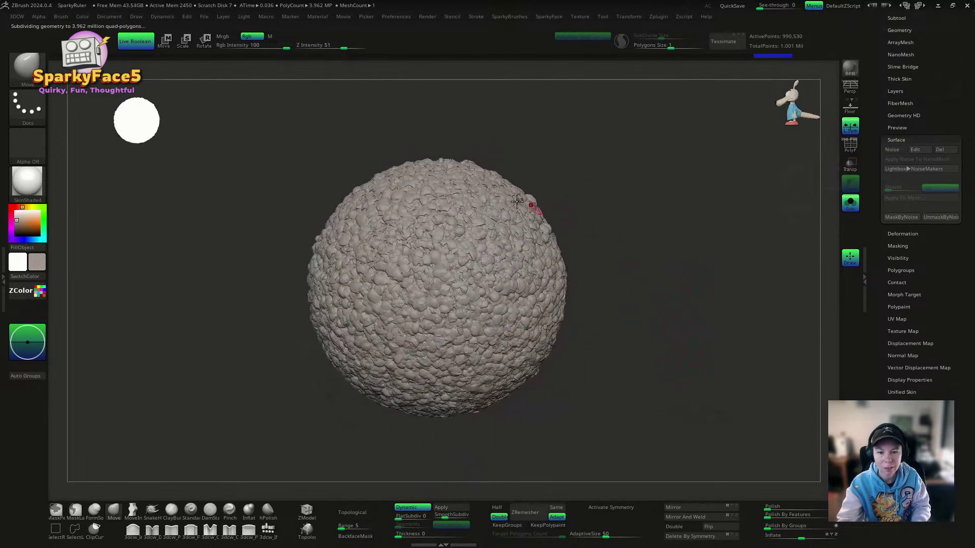
alt+drag(587, 286, 871, 183)
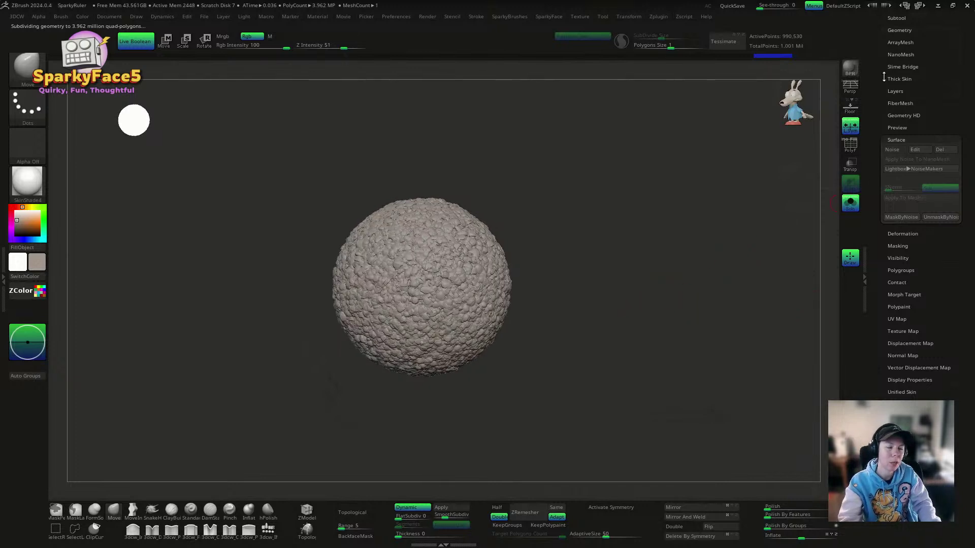
drag(704, 97, 703, 169)
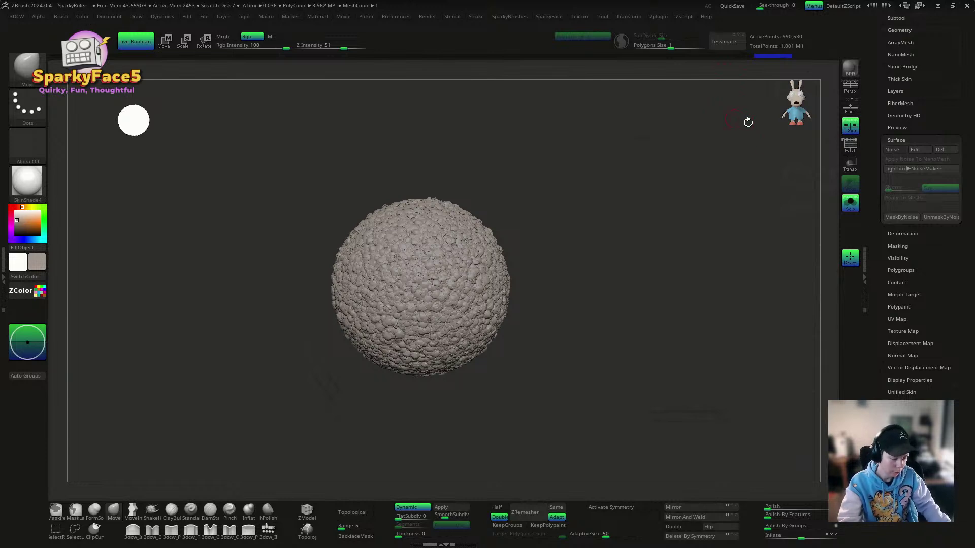
drag(693, 176, 485, 252)
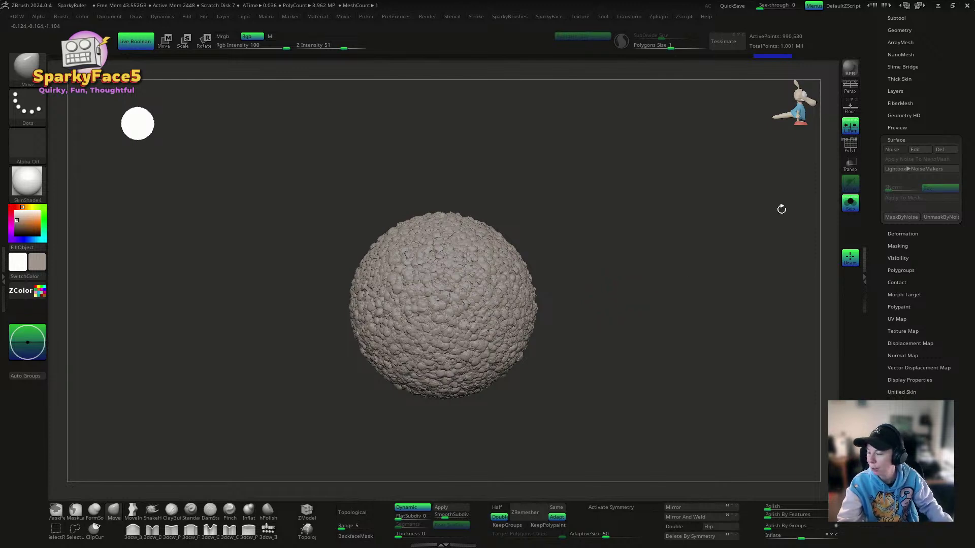
Step: Switch to the Christmas frog tool to compare its pompom, and return to the tool holding the bumpy sphere
drag(883, 33, 885, 175)
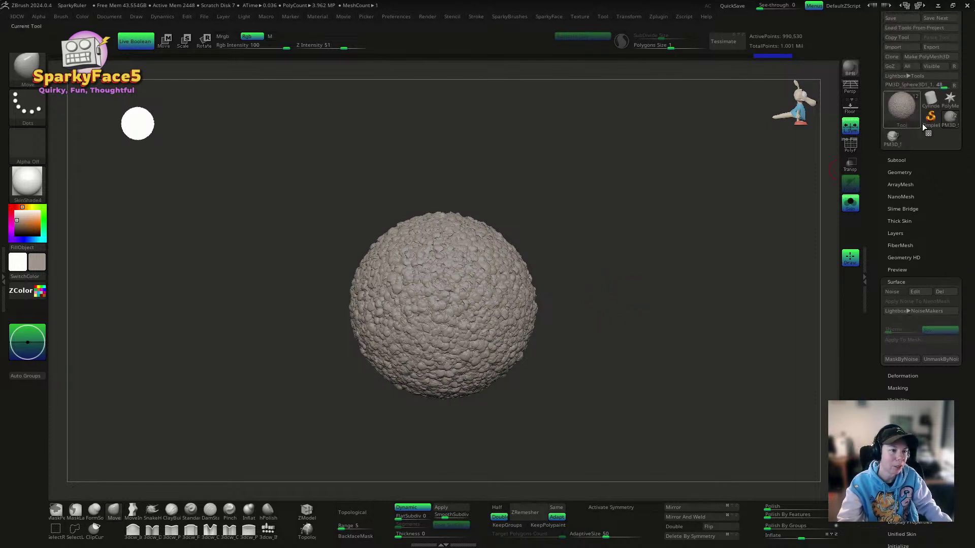
click(895, 143)
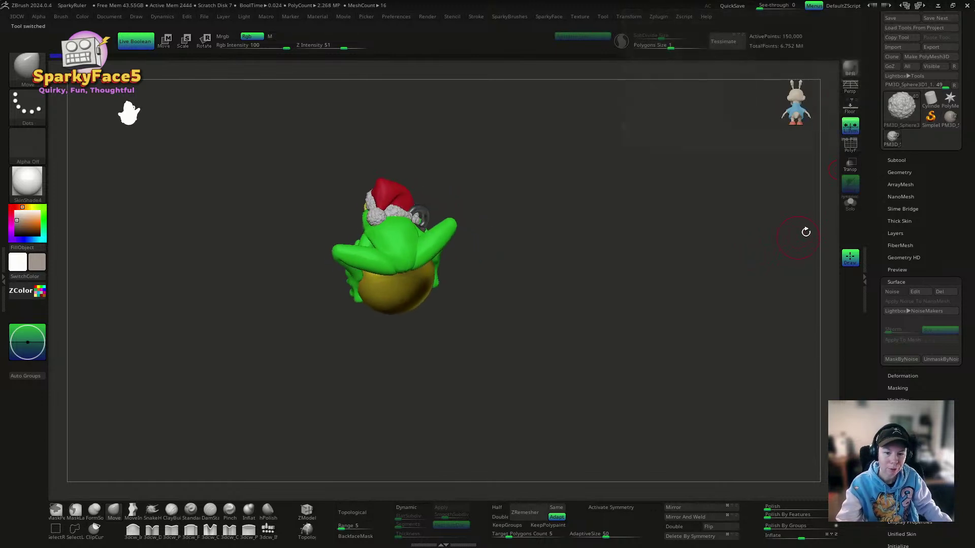
click(949, 117)
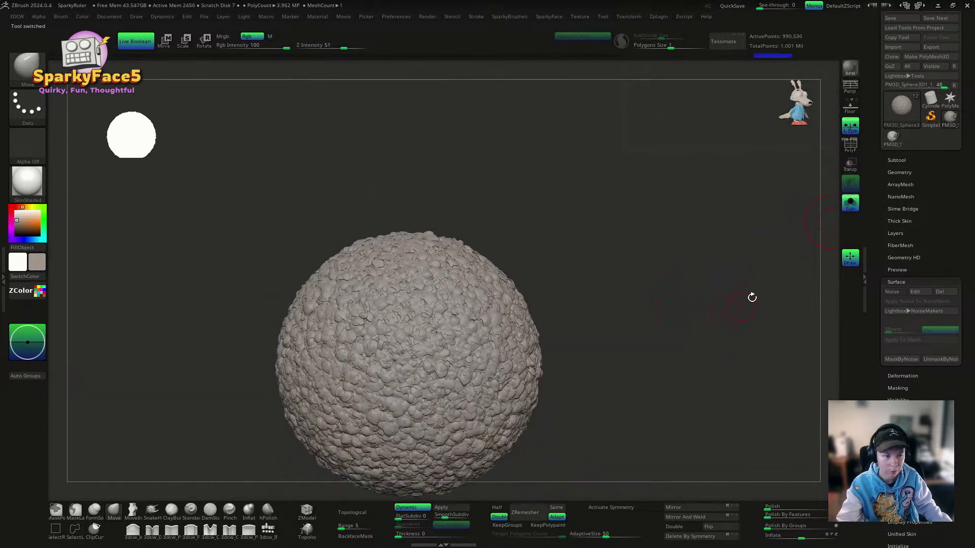
Step: Turn off Solo mode and delete the bumpy demo sphere from the blocked-out frog's subtools
click(851, 203)
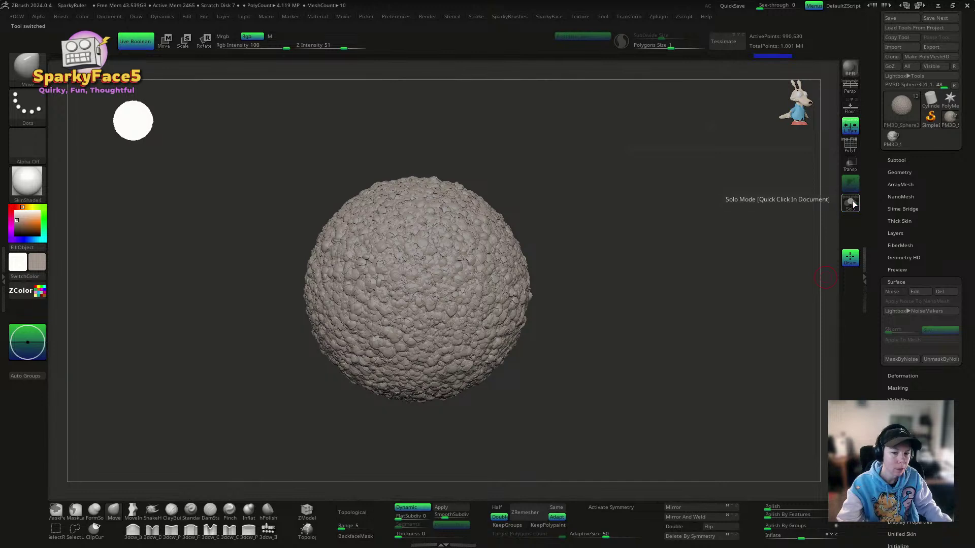
click(896, 161)
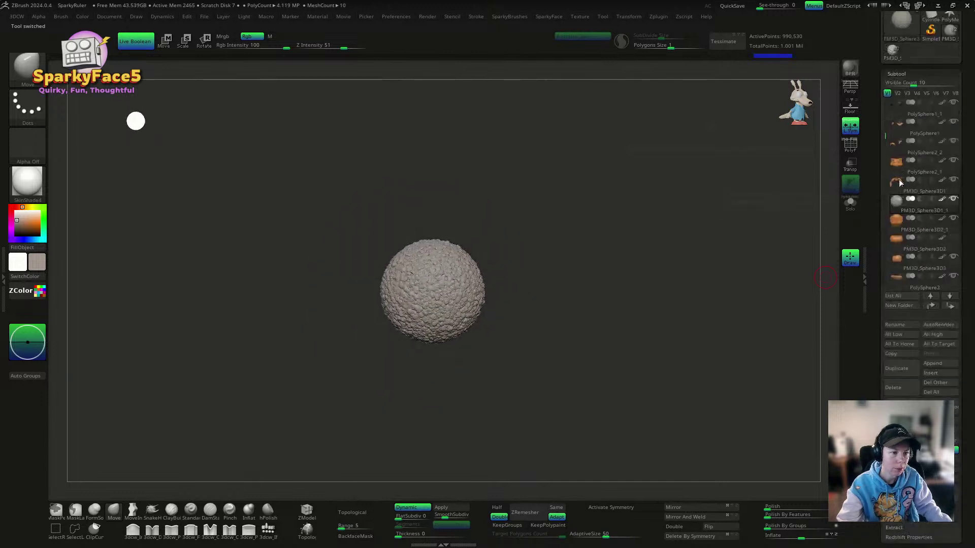
click(895, 388)
click(805, 410)
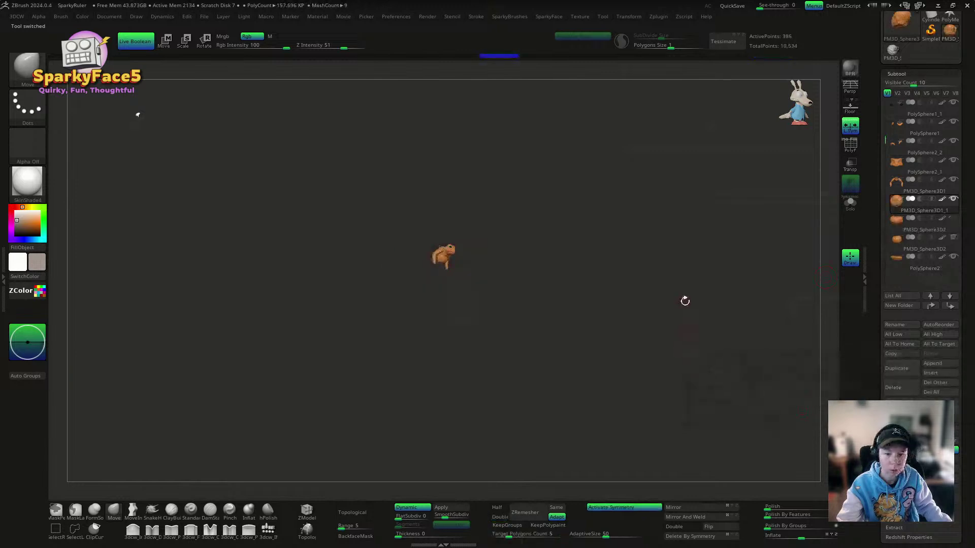
Step: Examine the blocked-out frog's proportions from the front, above and the side
drag(685, 301, 528, 348)
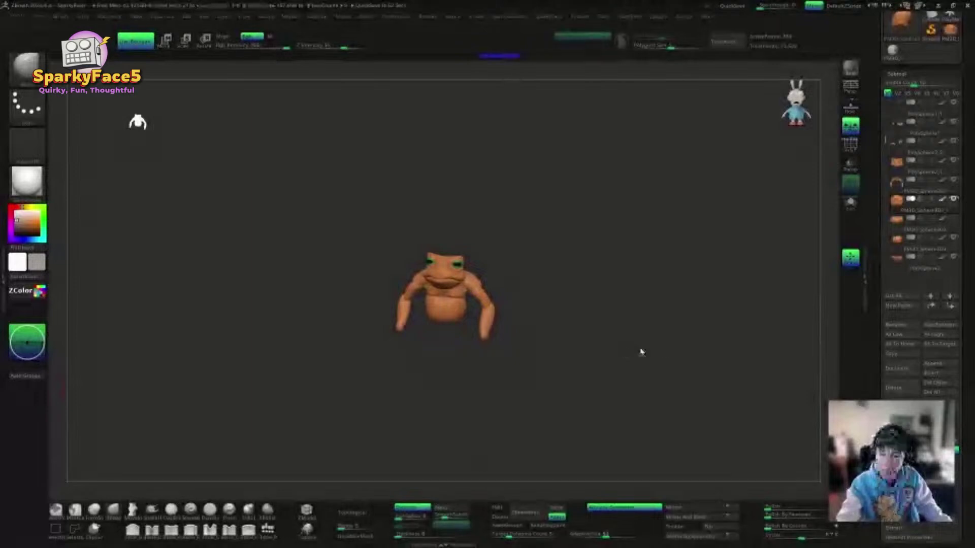
drag(687, 347, 584, 376)
drag(542, 401, 673, 395)
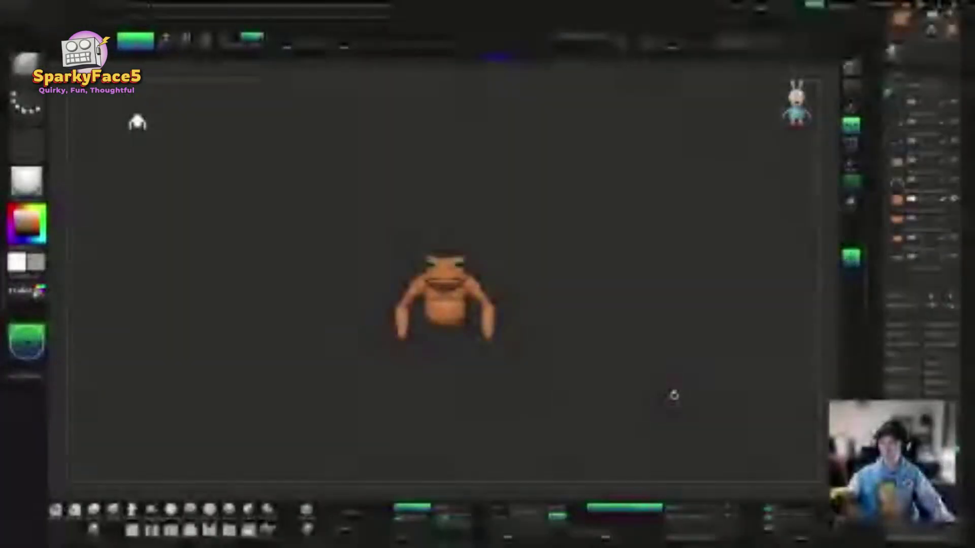
drag(599, 392, 447, 397)
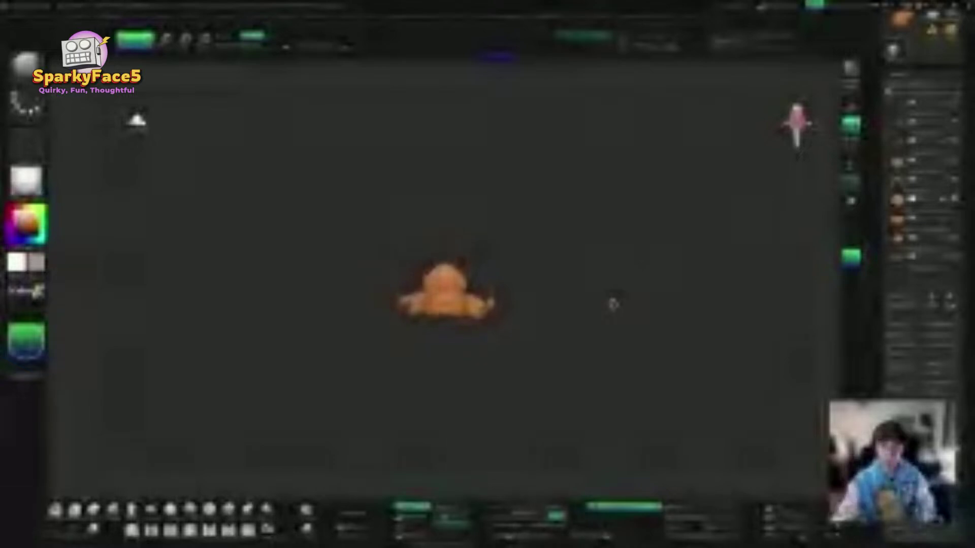
drag(611, 302, 510, 385)
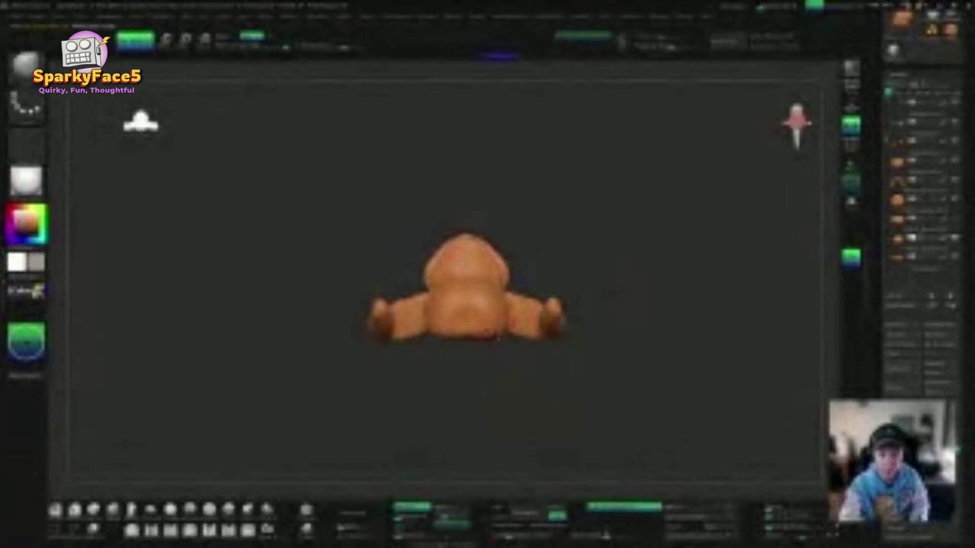
drag(520, 369, 513, 360)
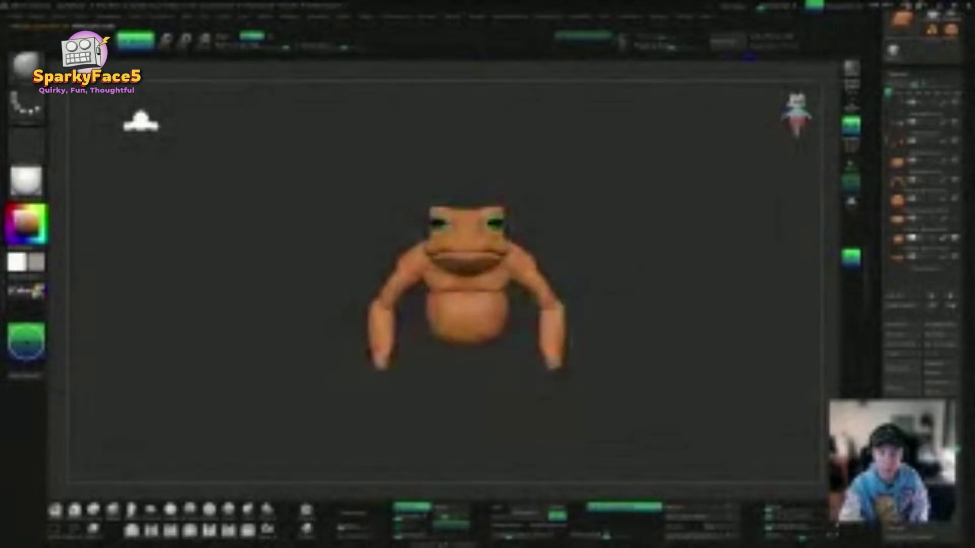
drag(612, 296, 611, 318)
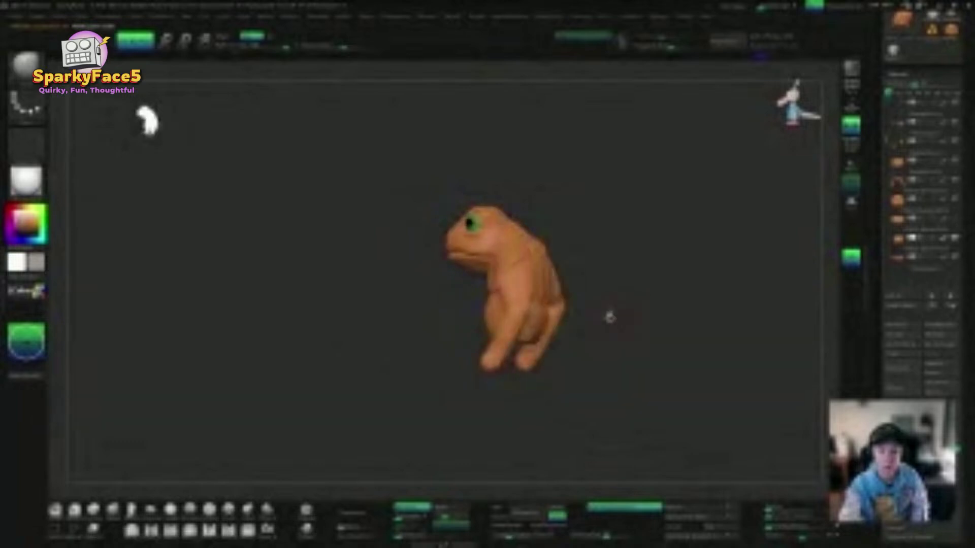
drag(563, 252, 602, 219)
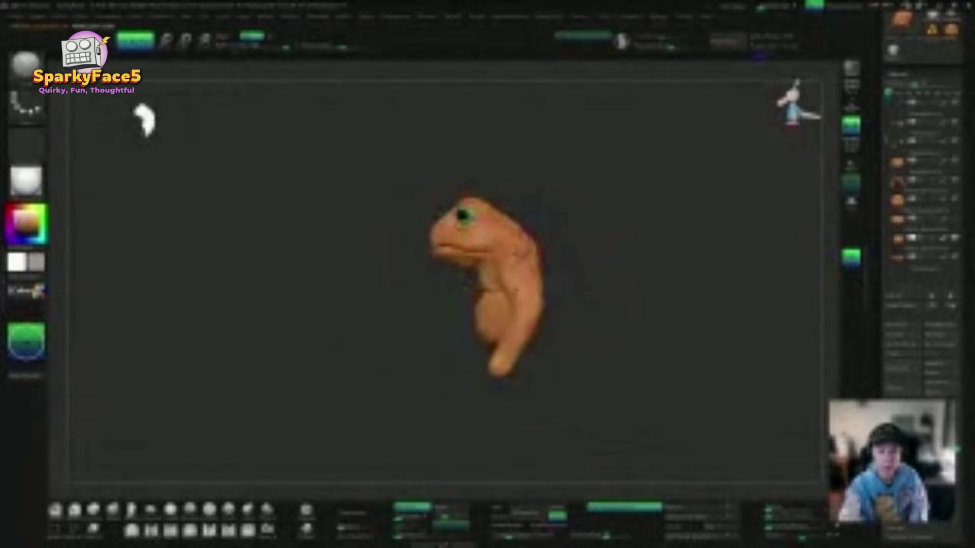
Step: Make the frog's arms the active subtool, isolate their shoulder pieces and show all the arm parts again
alt+click(507, 252)
drag(563, 254, 640, 259)
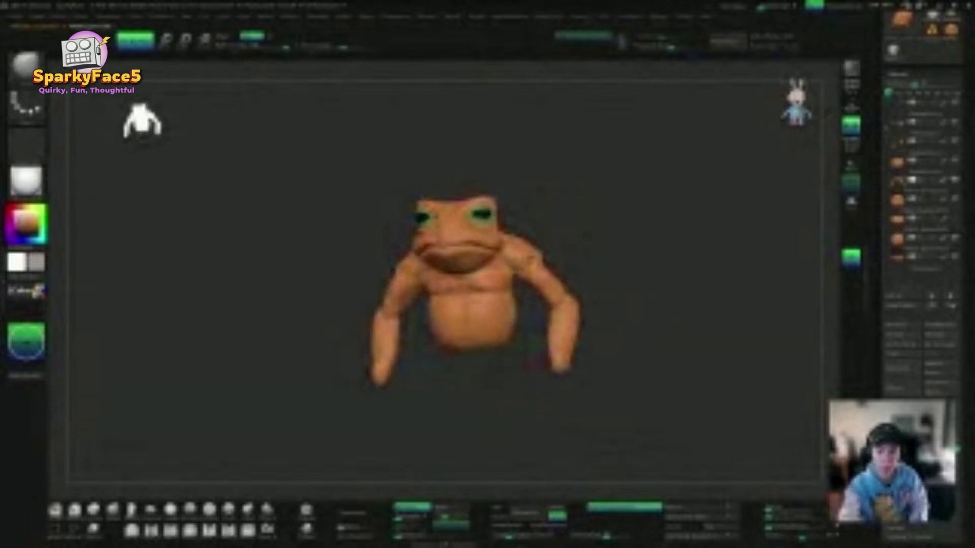
key(ctrl)
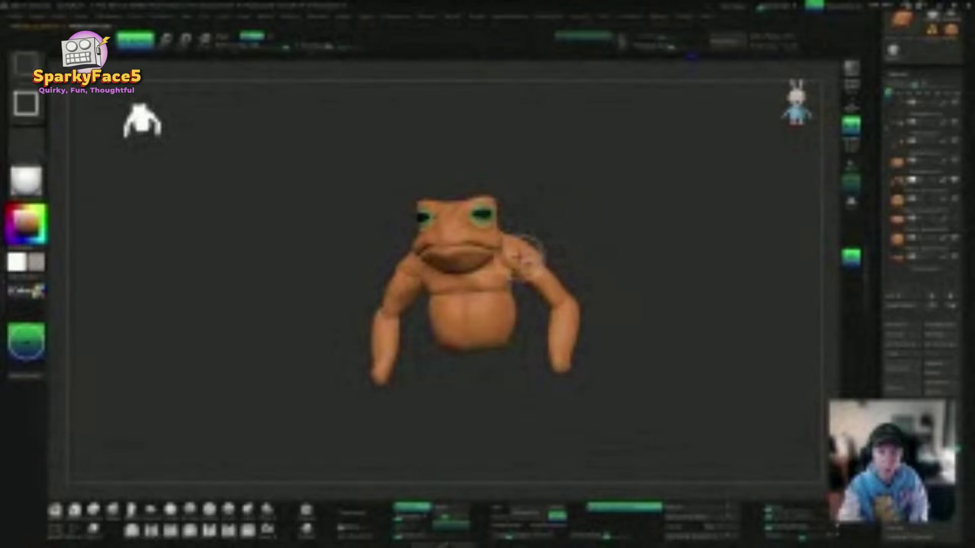
ctrl+shift+click(525, 258)
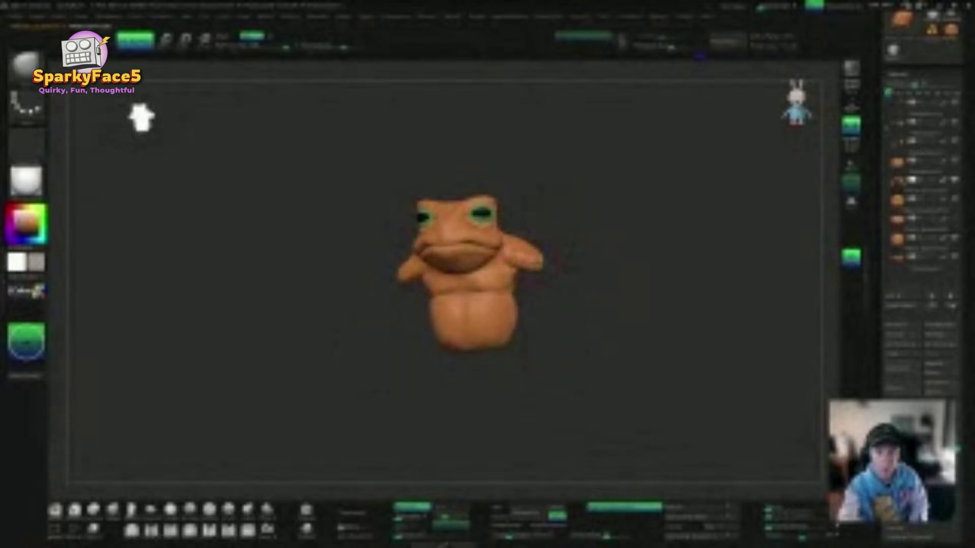
drag(602, 258, 561, 253)
ctrl+shift+click(592, 239)
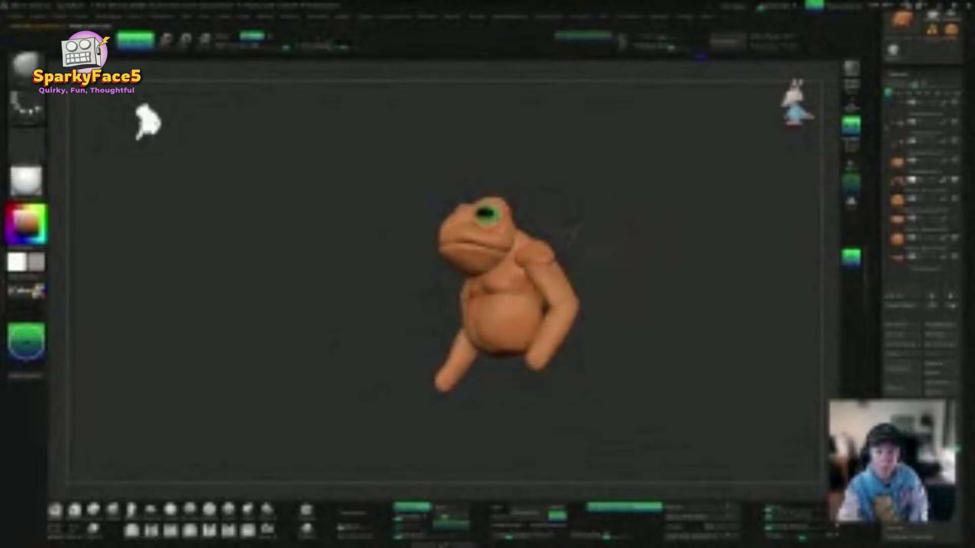
Step: Isolate the upper arms and mask the shoulders and forearms so that only the upper arms stay editable
drag(753, 254, 727, 284)
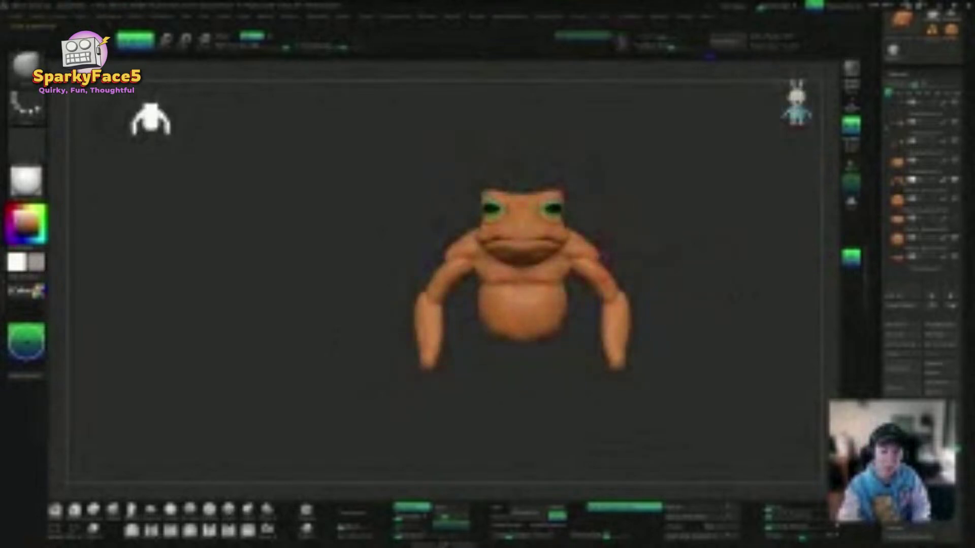
ctrl+alt+shift+click(612, 274)
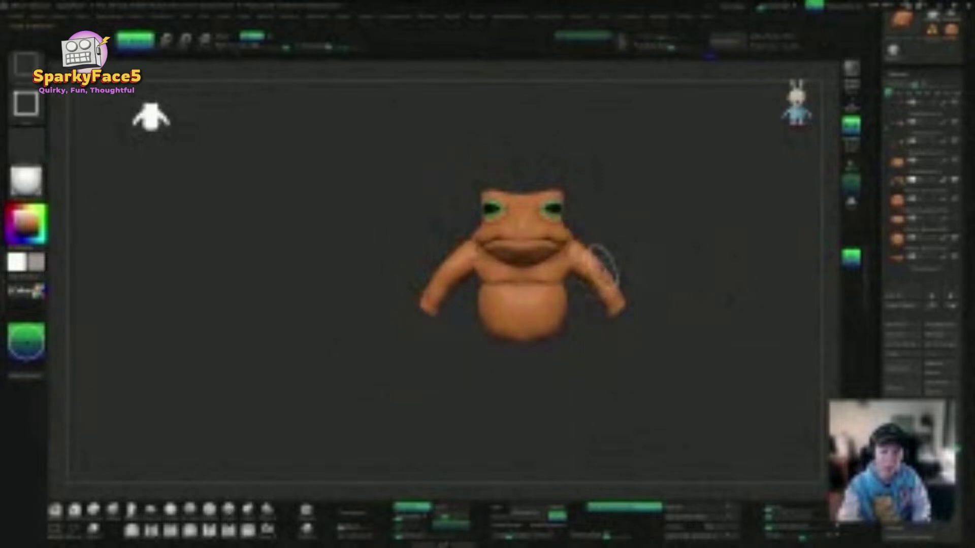
ctrl+shift+click(647, 254)
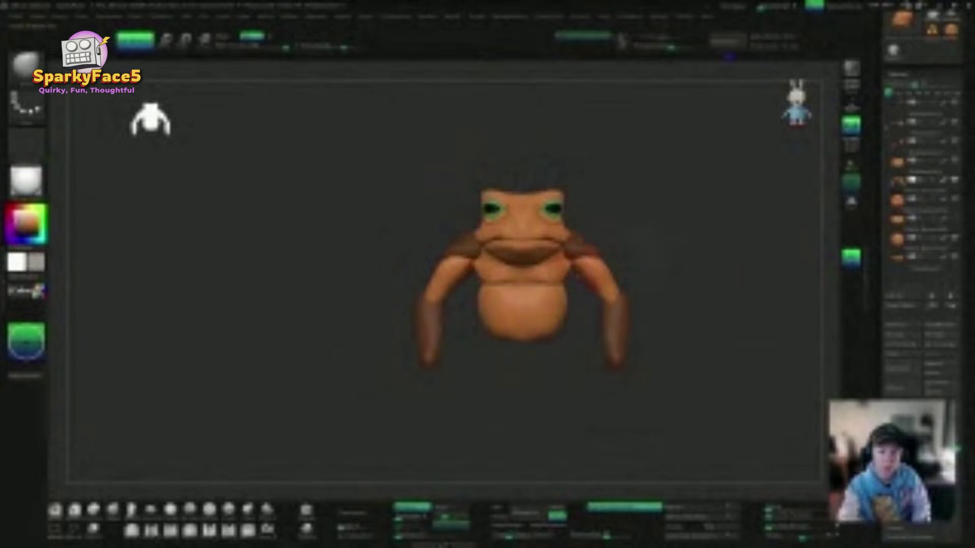
drag(628, 270, 622, 322)
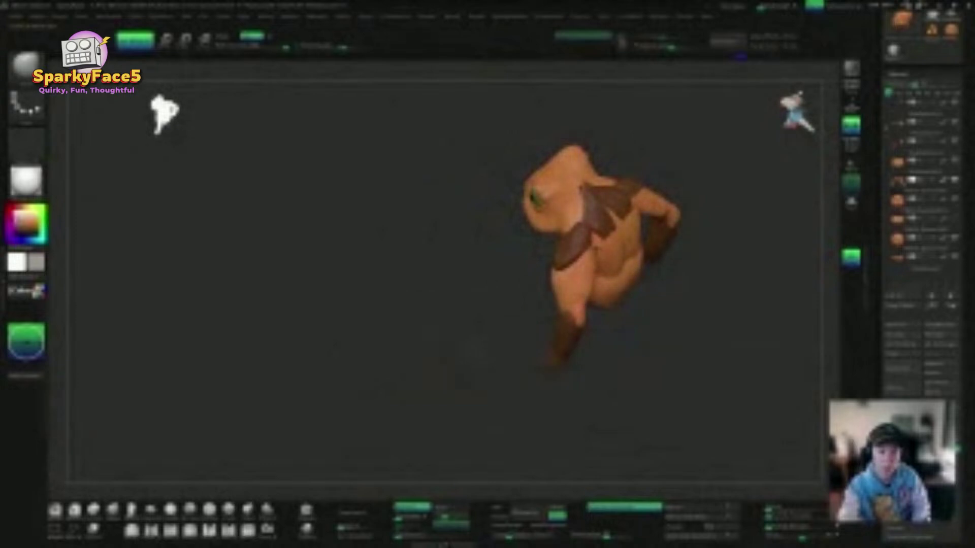
drag(679, 307, 712, 246)
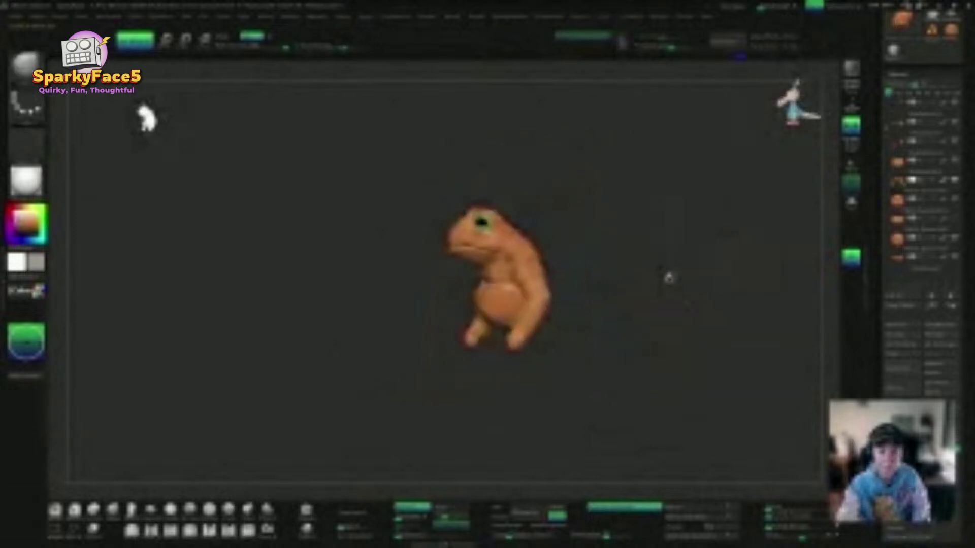
Step: Make the frog's head the active subtool
drag(669, 277, 557, 270)
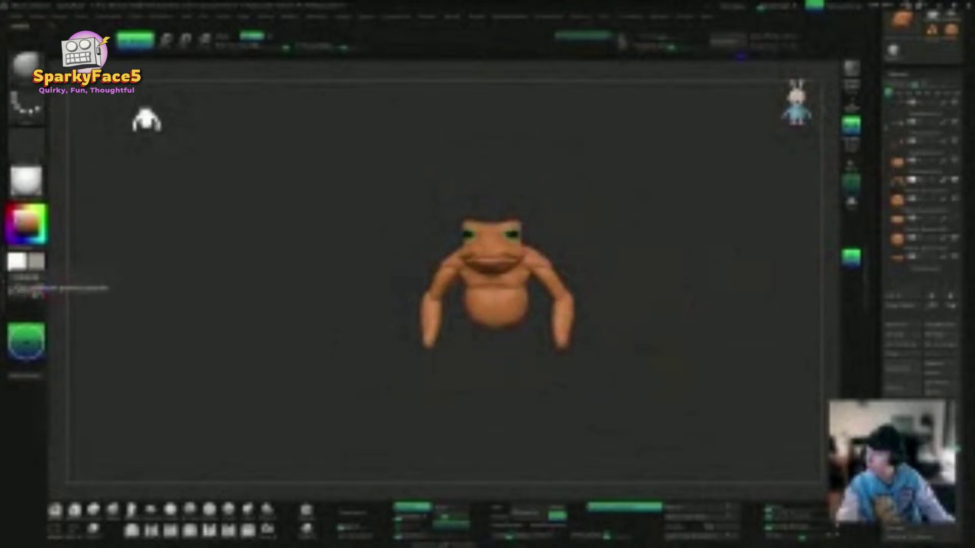
mouse_move(668, 298)
mouse_down()
mouse_move(689, 296)
mouse_move(595, 296)
mouse_move(661, 298)
mouse_up()
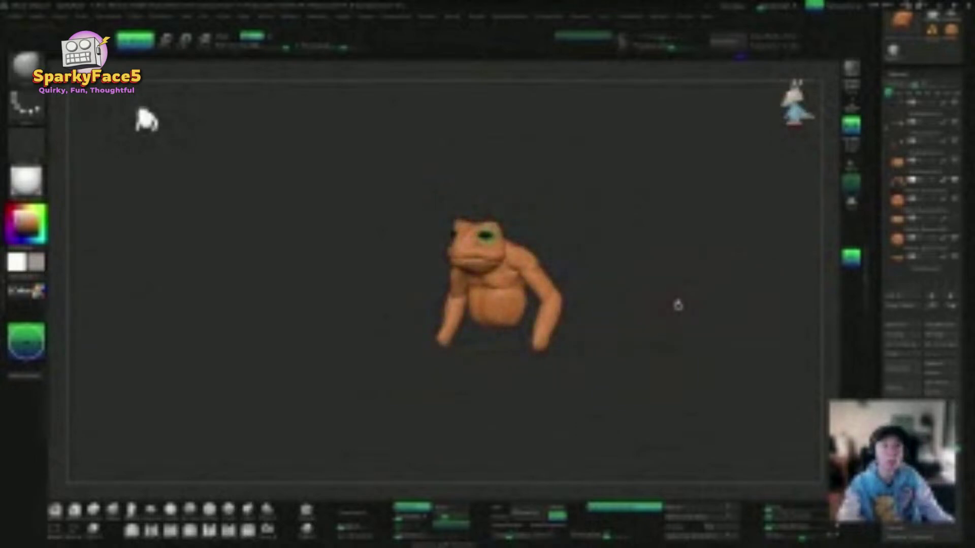
shift+drag(672, 307, 686, 307)
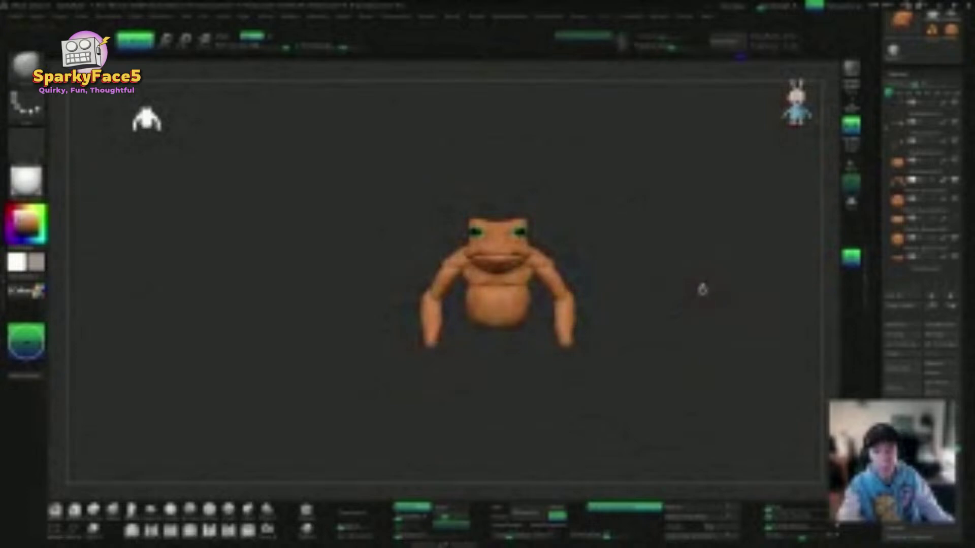
drag(537, 241, 557, 239)
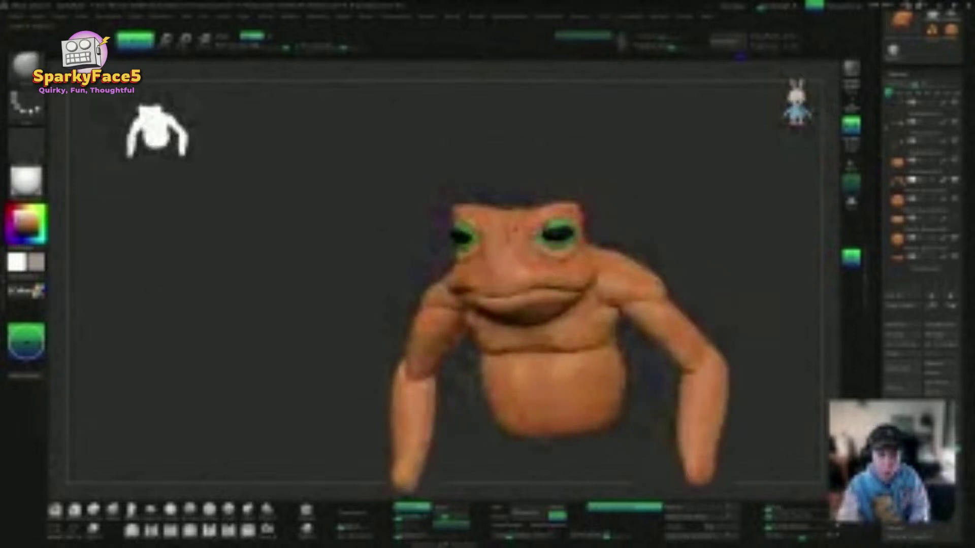
alt+click(542, 223)
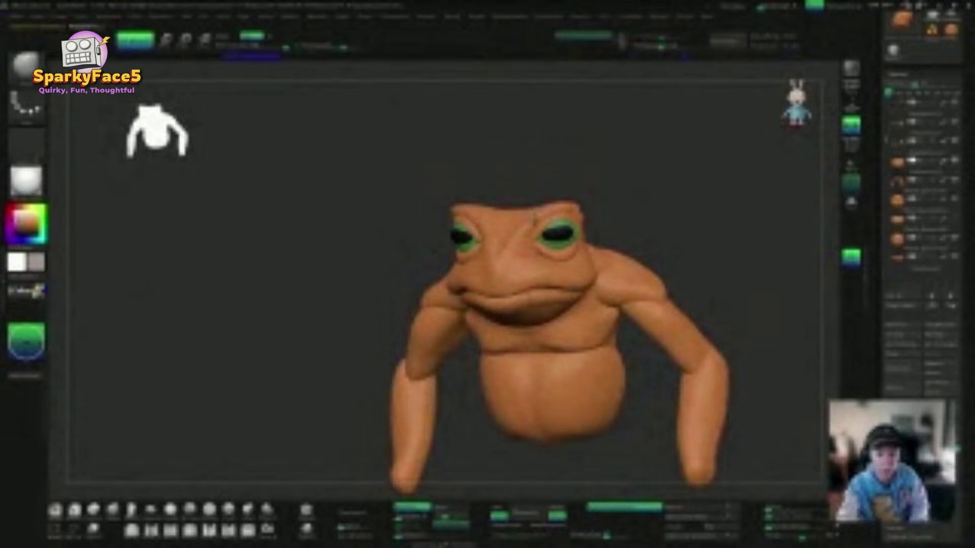
Step: Examine the frog's head and its fit on the body from the front, above, below and the side
shift+drag(540, 222, 570, 178)
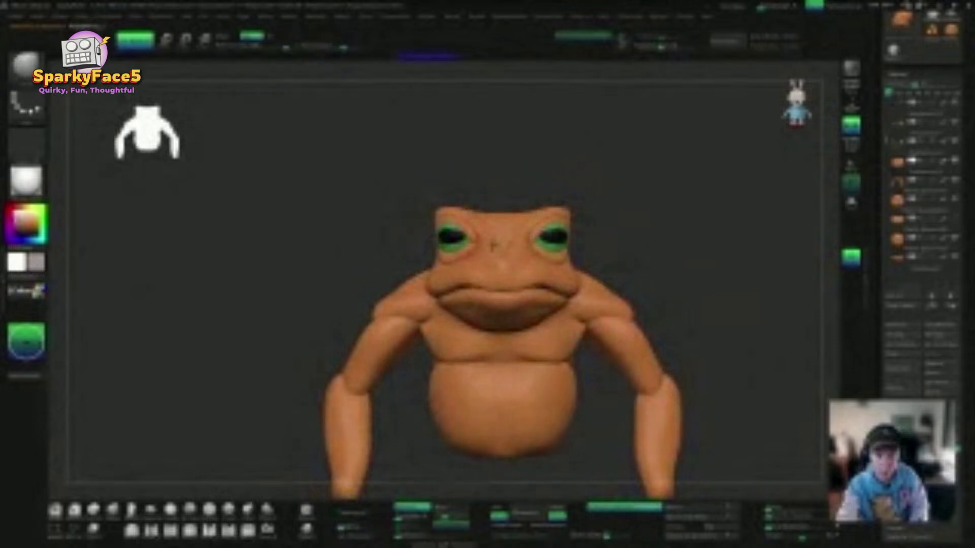
drag(585, 224, 581, 66)
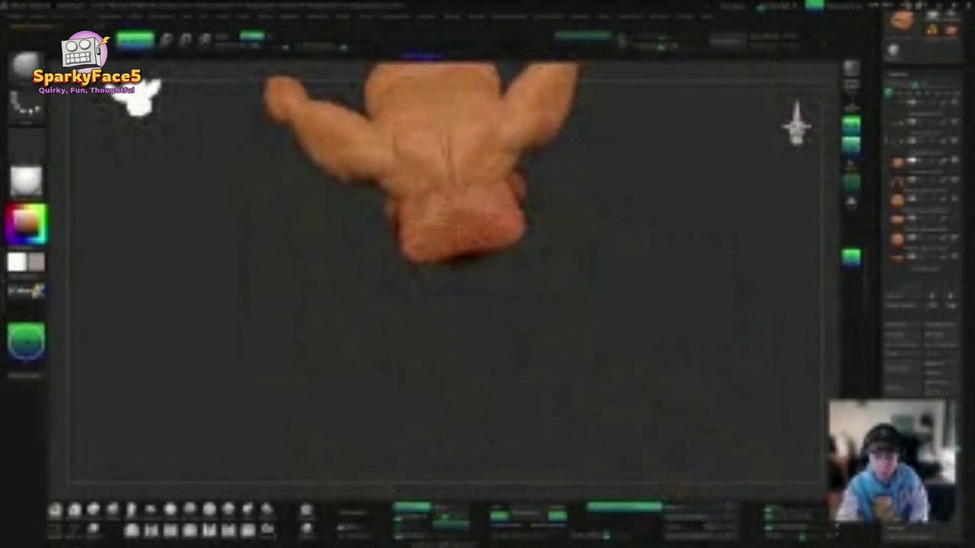
drag(511, 285, 523, 249)
drag(604, 236, 587, 160)
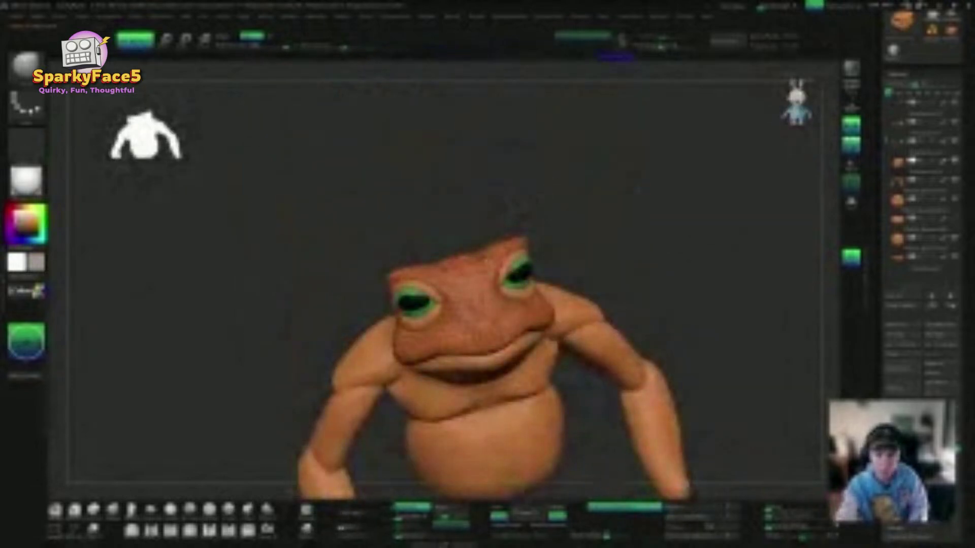
drag(610, 203, 559, 247)
drag(627, 230, 629, 176)
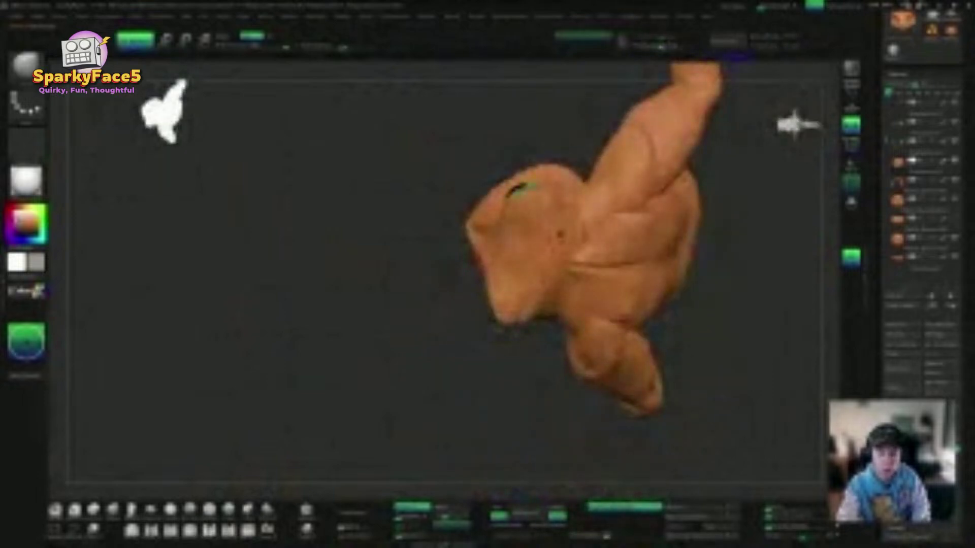
drag(573, 228, 625, 233)
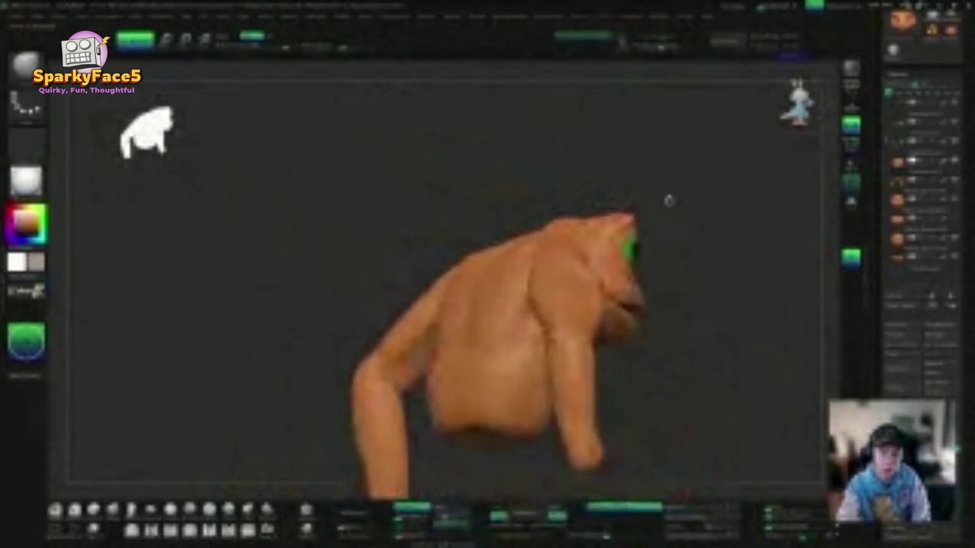
drag(670, 200, 690, 215)
drag(632, 209, 680, 274)
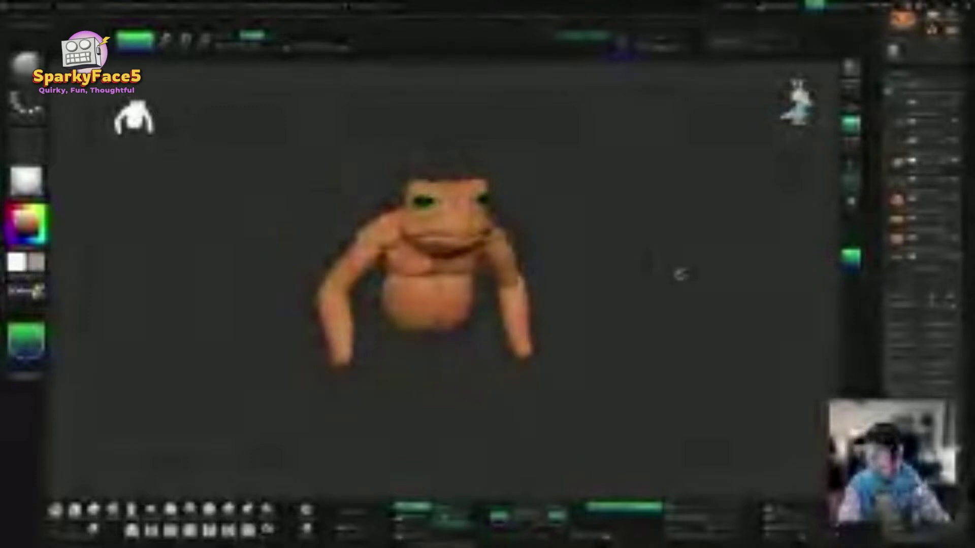
drag(657, 346, 624, 348)
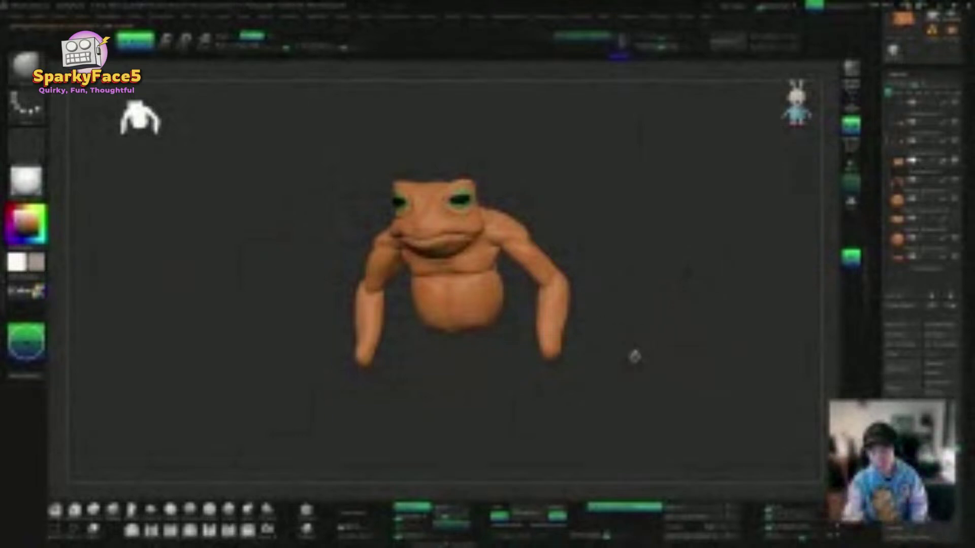
drag(635, 356, 602, 349)
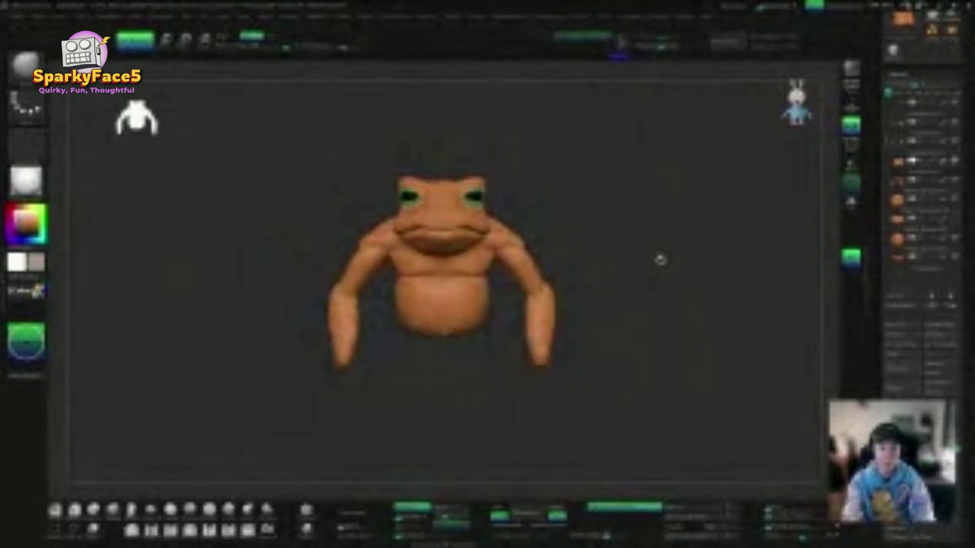
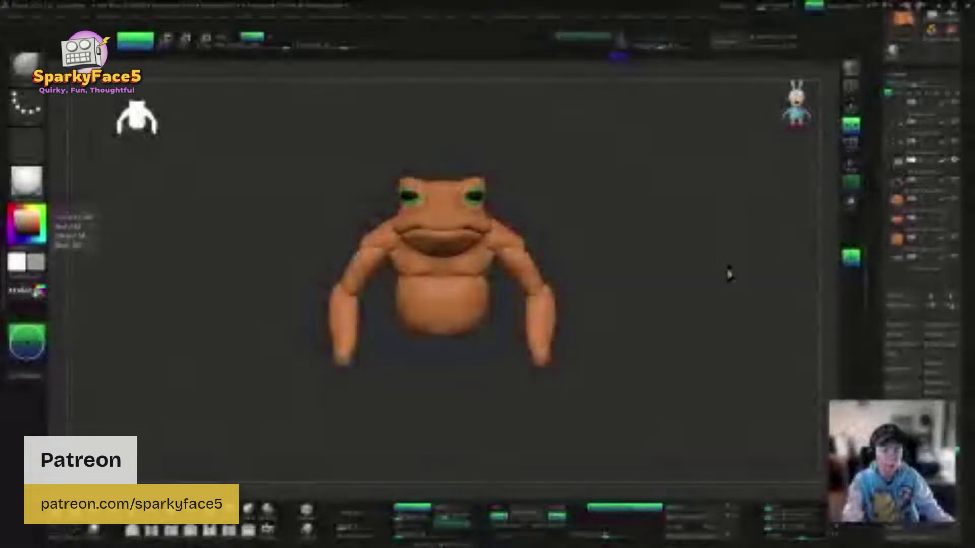
drag(730, 275, 709, 267)
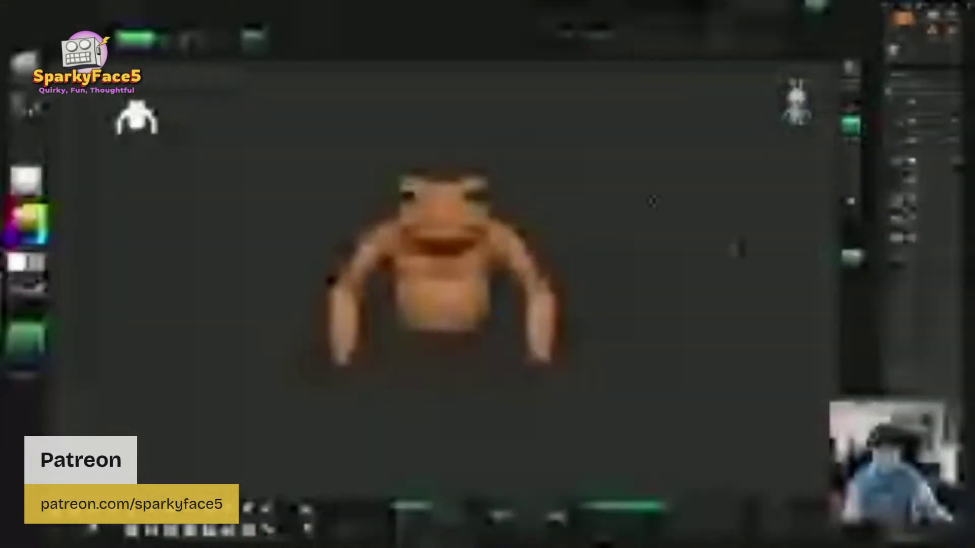
mouse_move(653, 201)
mouse_down()
mouse_move(647, 320)
mouse_move(663, 223)
mouse_move(655, 192)
mouse_up()
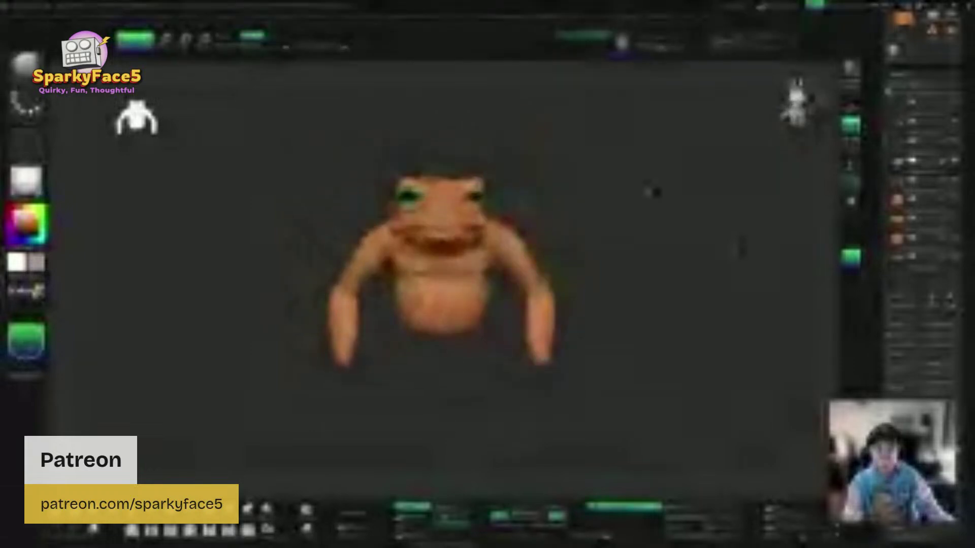
drag(576, 331, 527, 227)
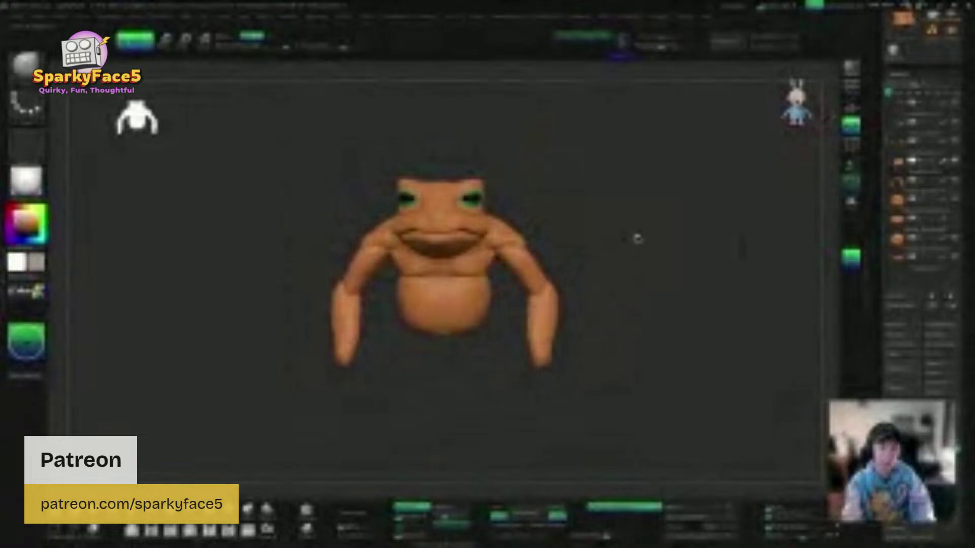
drag(637, 239, 661, 288)
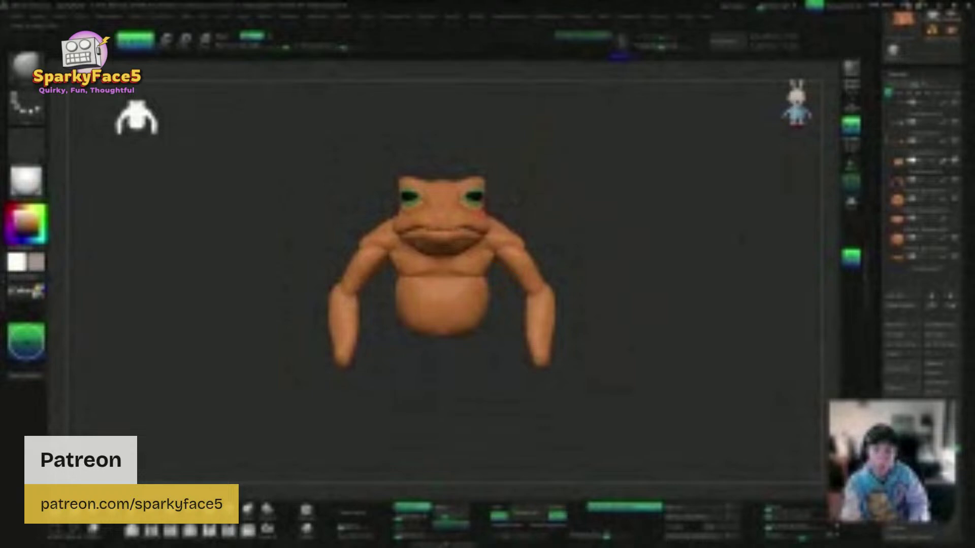
Step: Inspect the head's jawline, brow and profile from underneath, above, the side and behind
drag(494, 168, 494, 188)
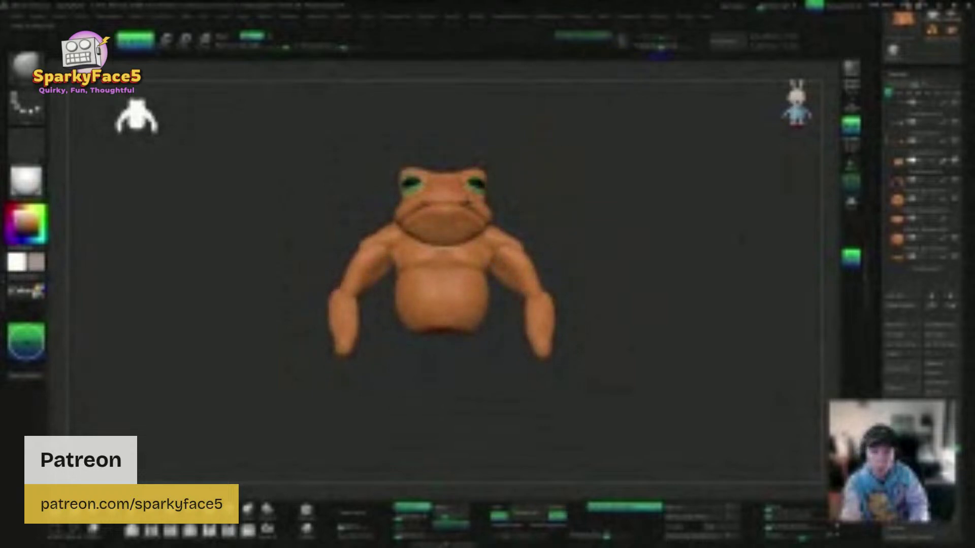
drag(565, 239, 581, 159)
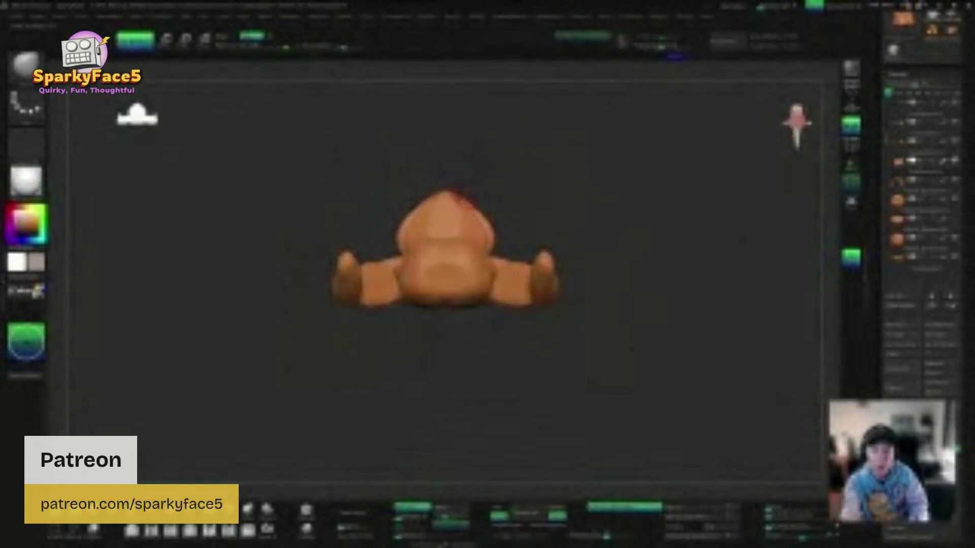
drag(557, 209, 571, 213)
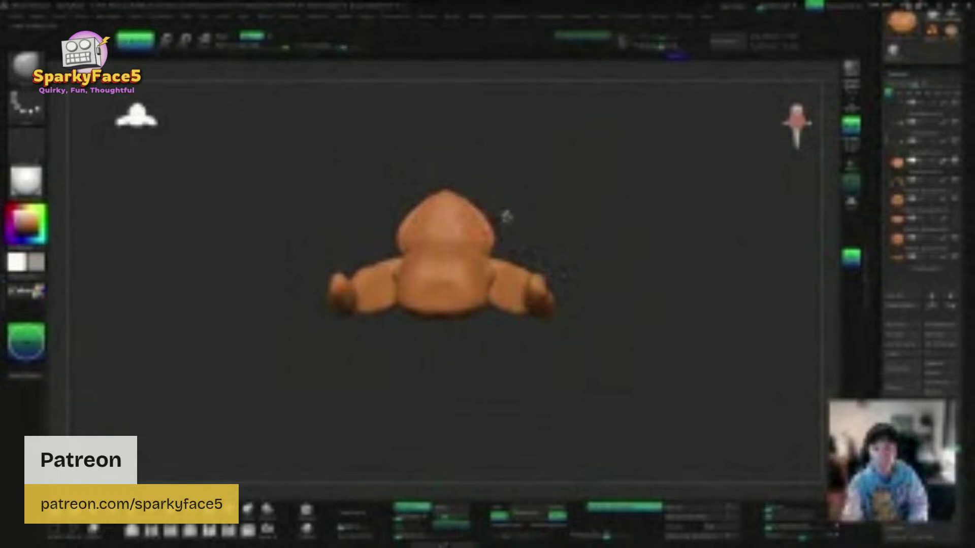
right_drag(485, 224, 497, 305)
right_drag(476, 207, 477, 239)
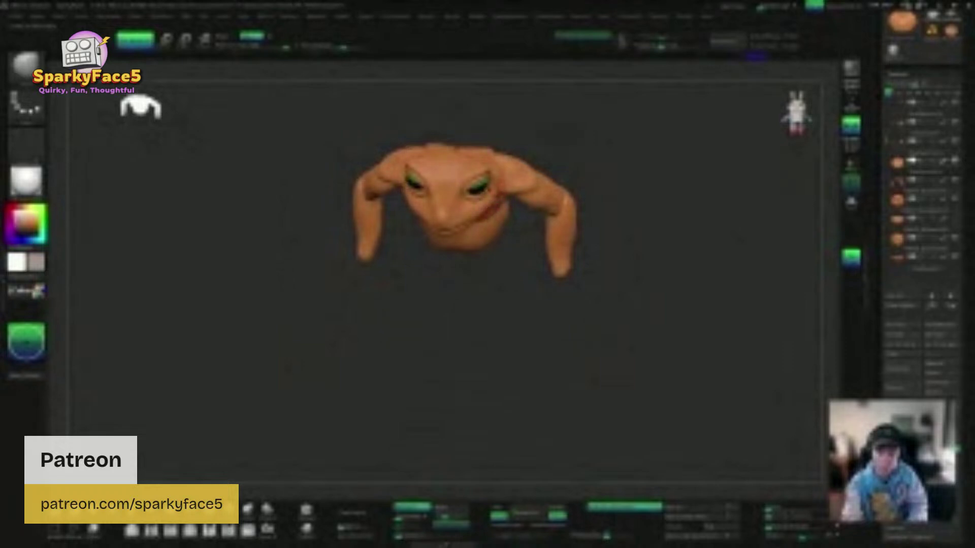
right_drag(488, 207, 544, 263)
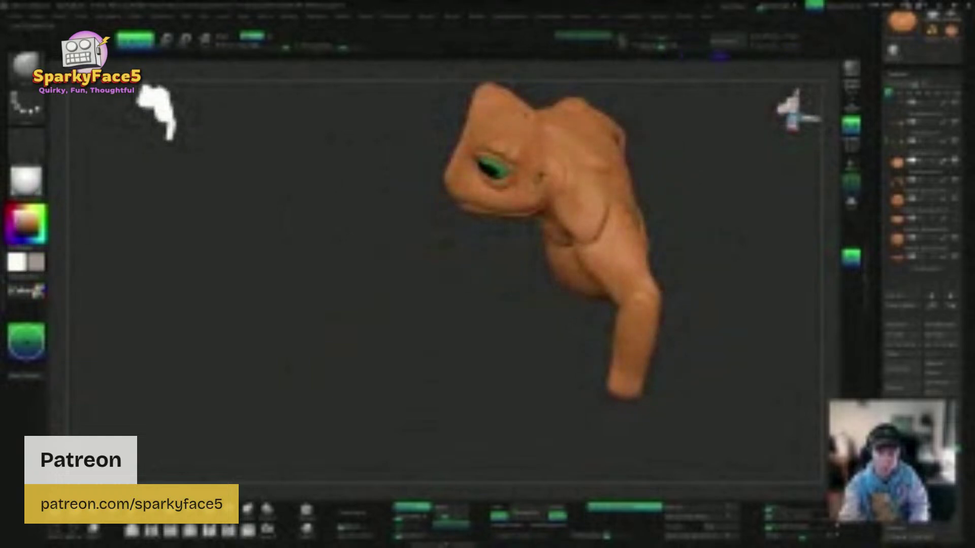
right_drag(552, 173, 492, 165)
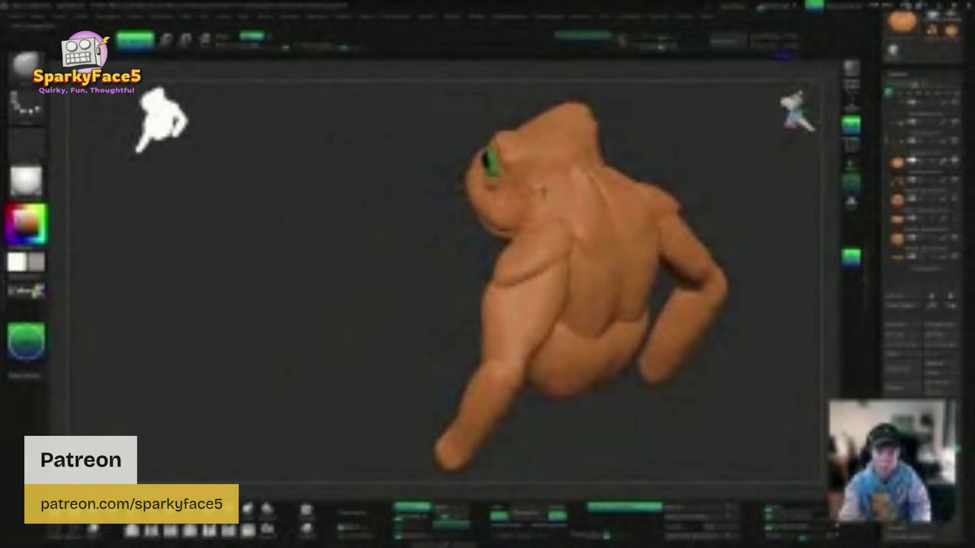
right_drag(544, 192, 614, 221)
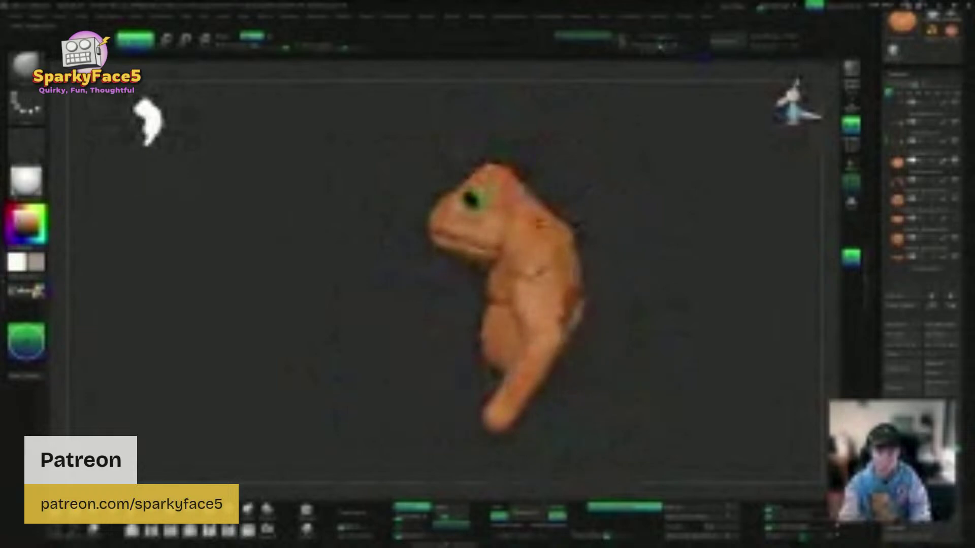
Step: Make the frog's upper torso the active subtool and refine its neck and upper back where they meet the shoulders
alt+click(523, 222)
right_drag(523, 222, 486, 221)
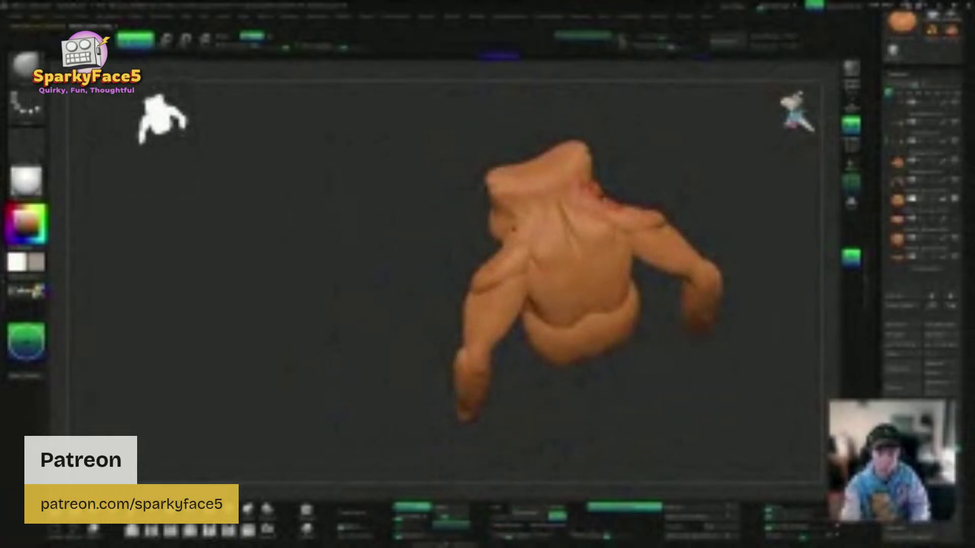
right_drag(604, 201, 603, 144)
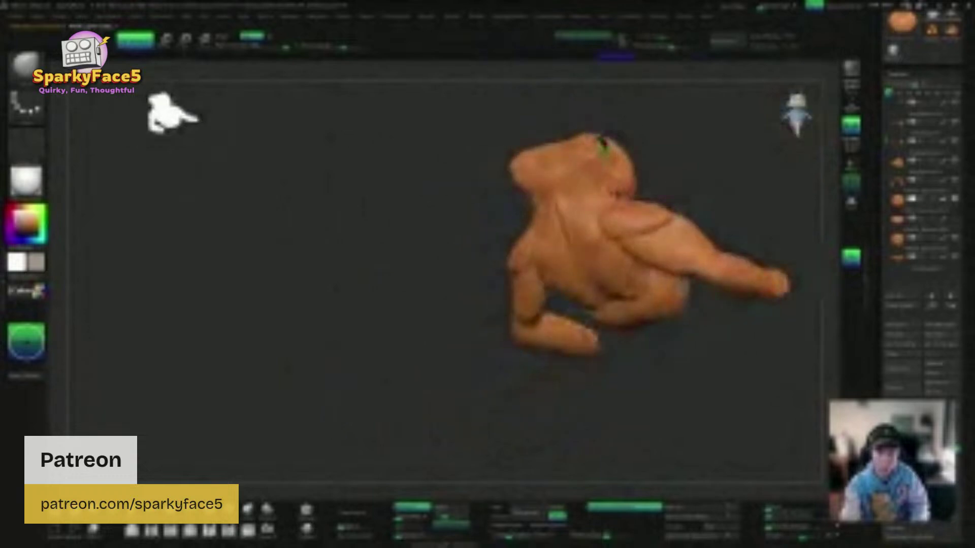
right_drag(621, 355, 741, 211)
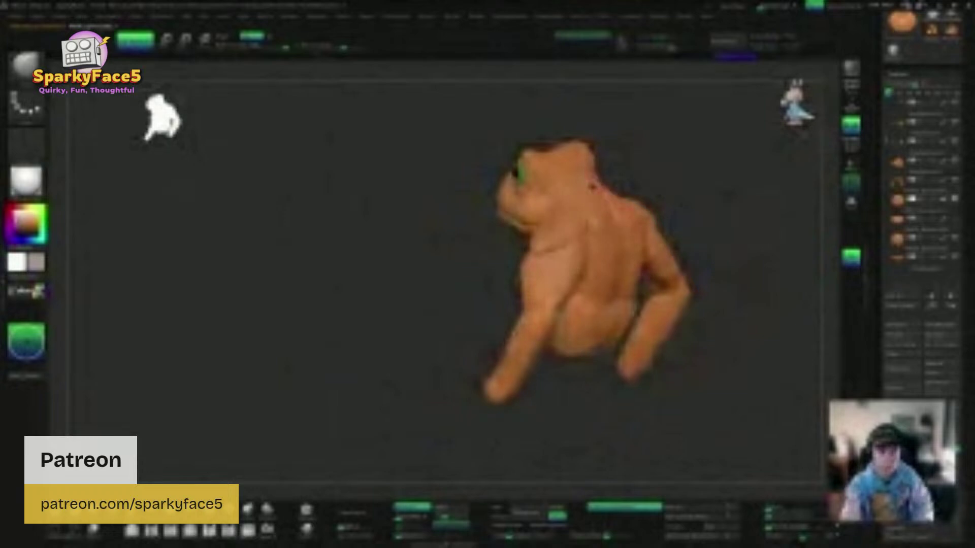
right_drag(594, 178, 650, 160)
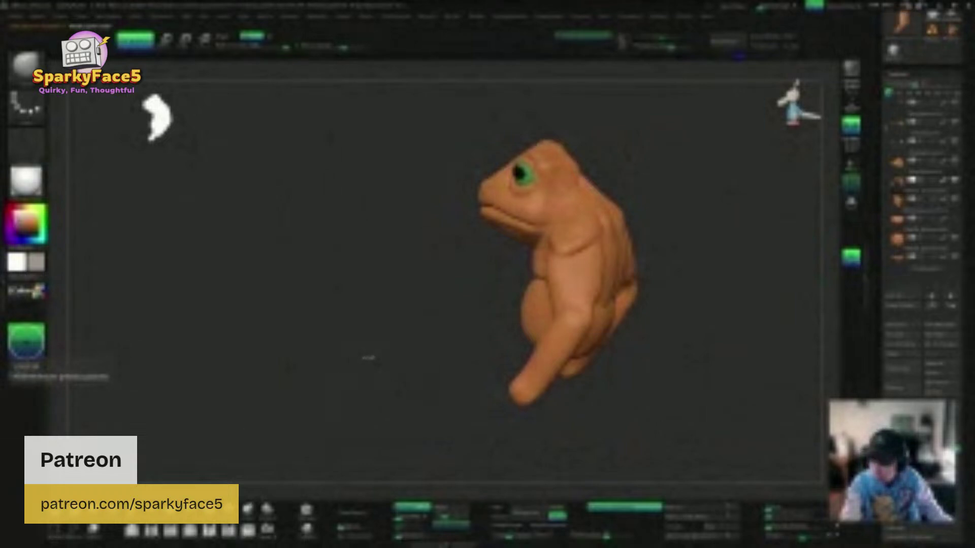
right_drag(751, 300, 666, 216)
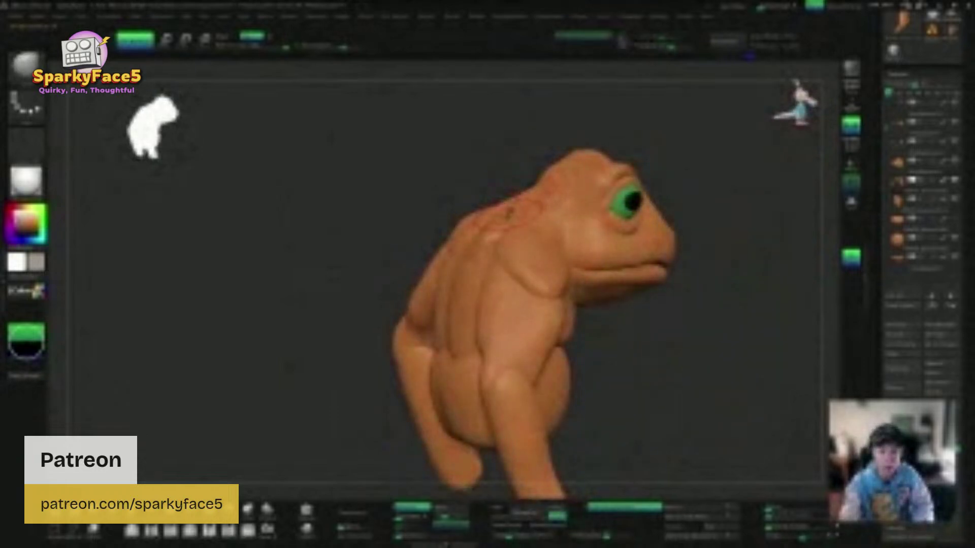
mouse_move(495, 224)
right_down()
mouse_move(583, 223)
mouse_move(566, 235)
mouse_move(495, 218)
right_up()
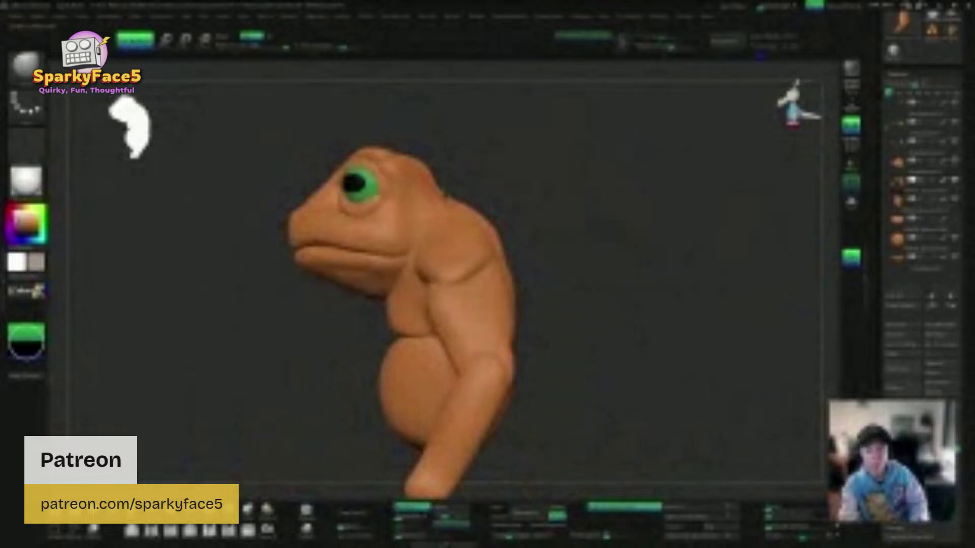
right_drag(495, 218, 589, 181)
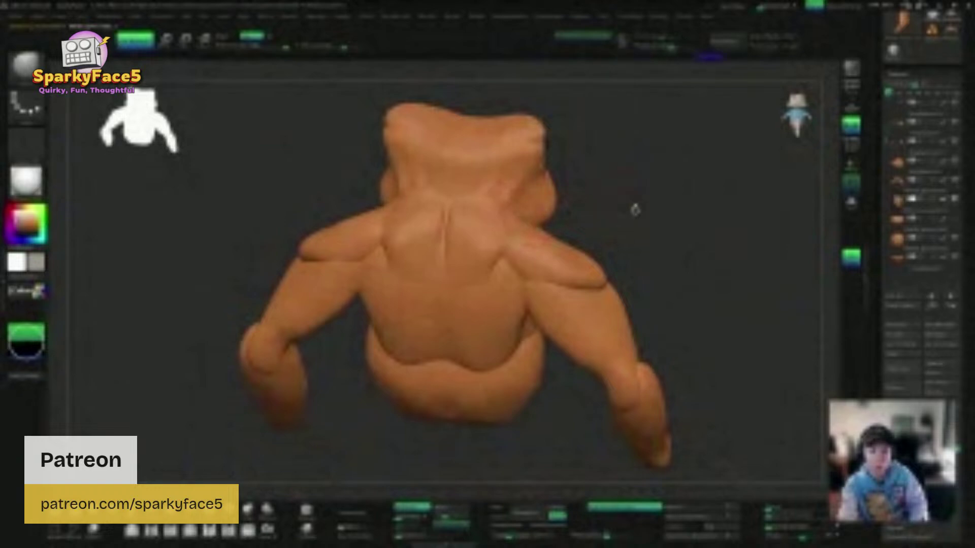
Step: Smooth out the spine groove on the frog's upper back so that it forms one even surface between the shoulders
right_drag(636, 210, 523, 304)
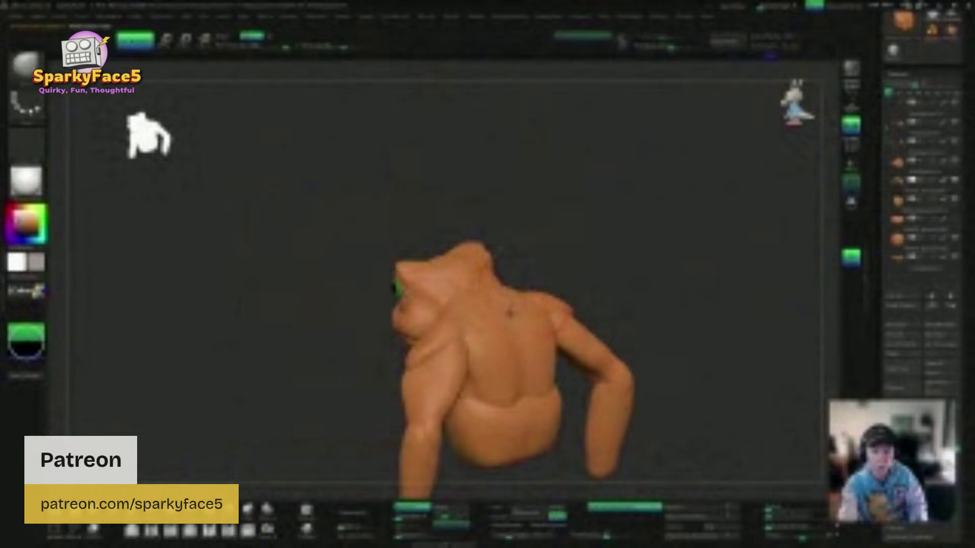
drag(538, 285, 611, 237)
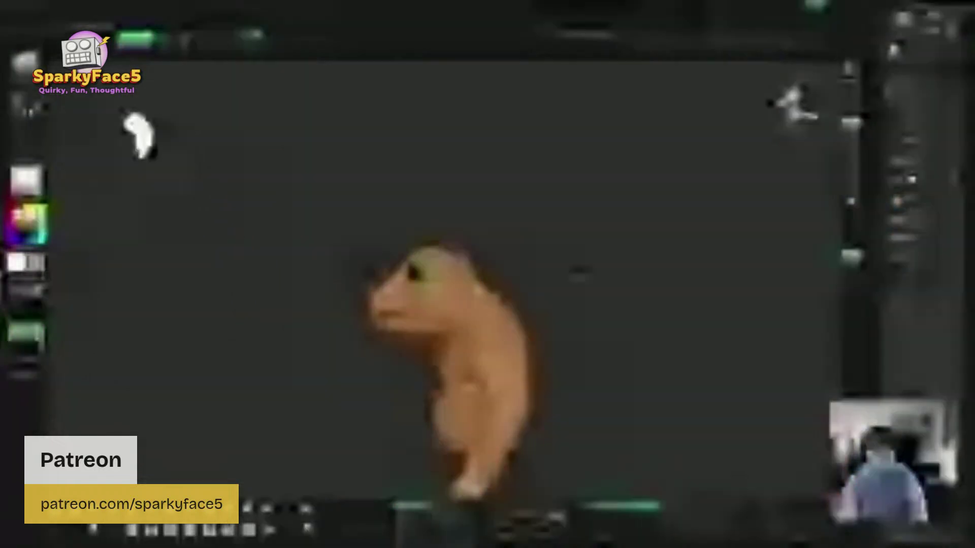
drag(574, 285, 482, 289)
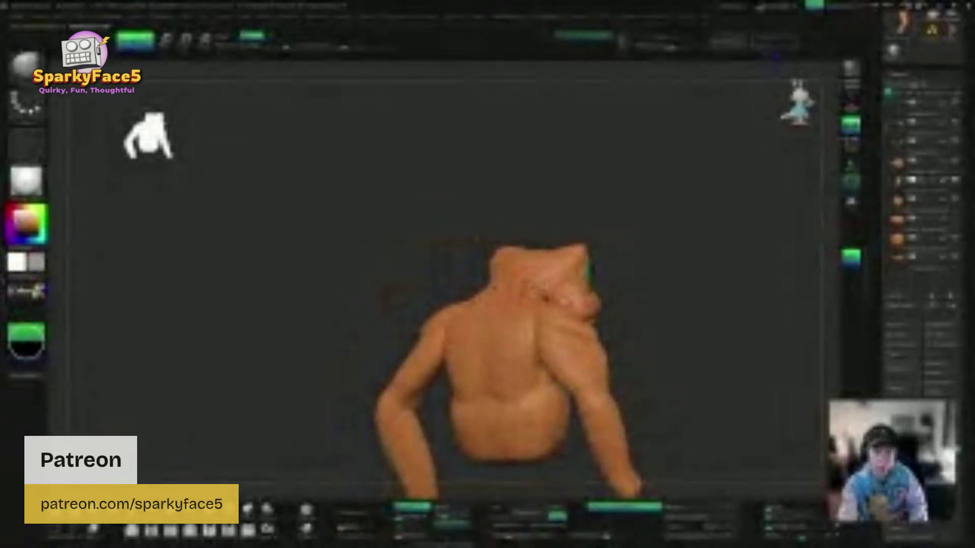
drag(599, 277, 664, 265)
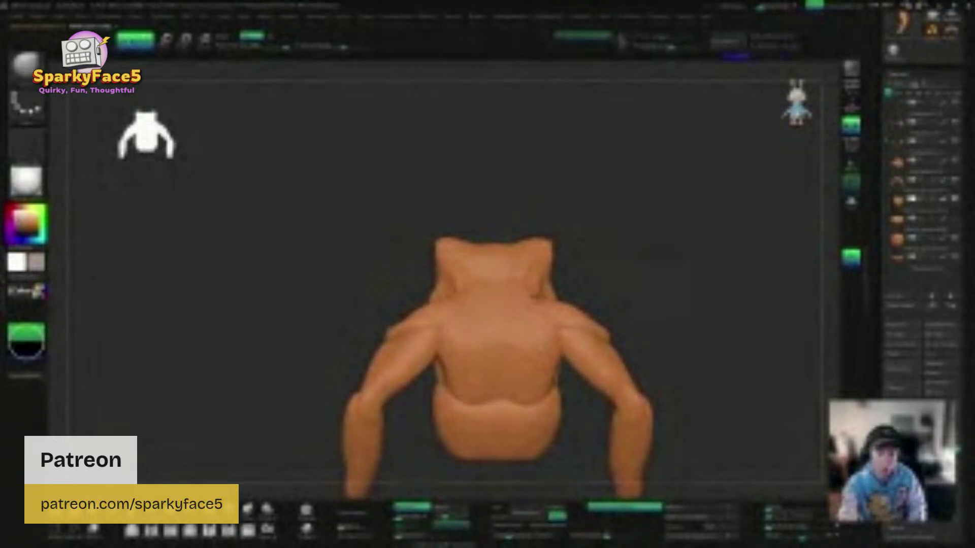
drag(558, 292, 606, 281)
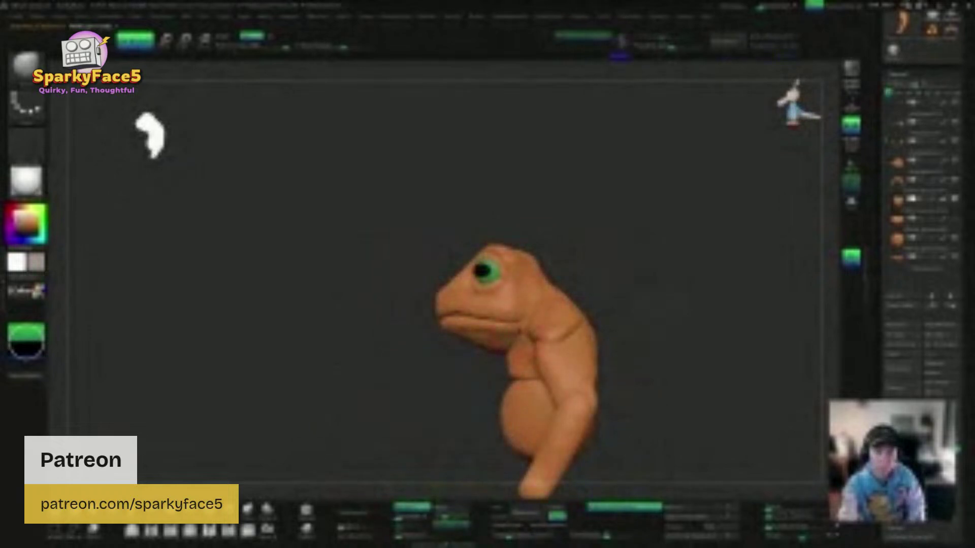
Step: Check the upper torso's form in isolation, then show the whole frog again with the Move gizmo active on the torso
drag(607, 281, 543, 315)
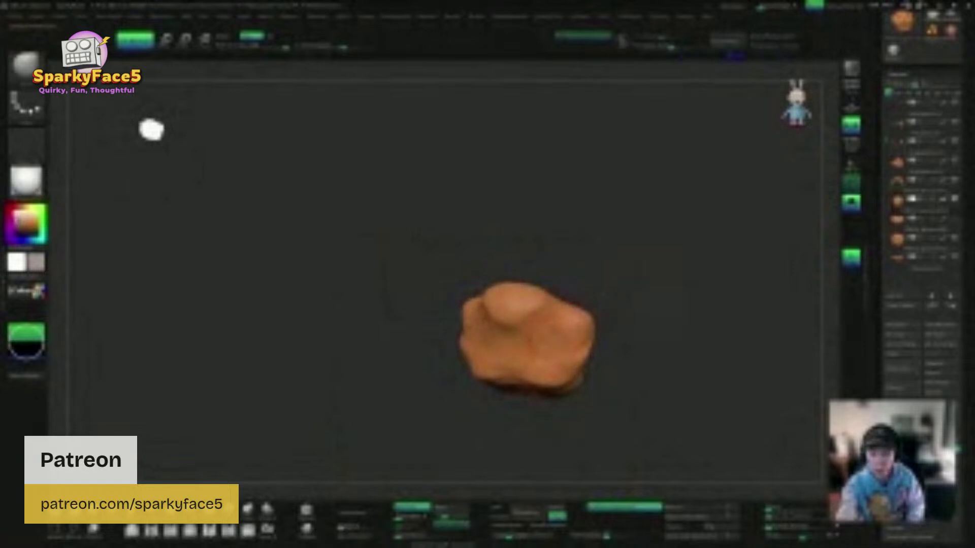
right_drag(551, 342, 446, 357)
key(shift+alt+s)
key(shift+alt+s)
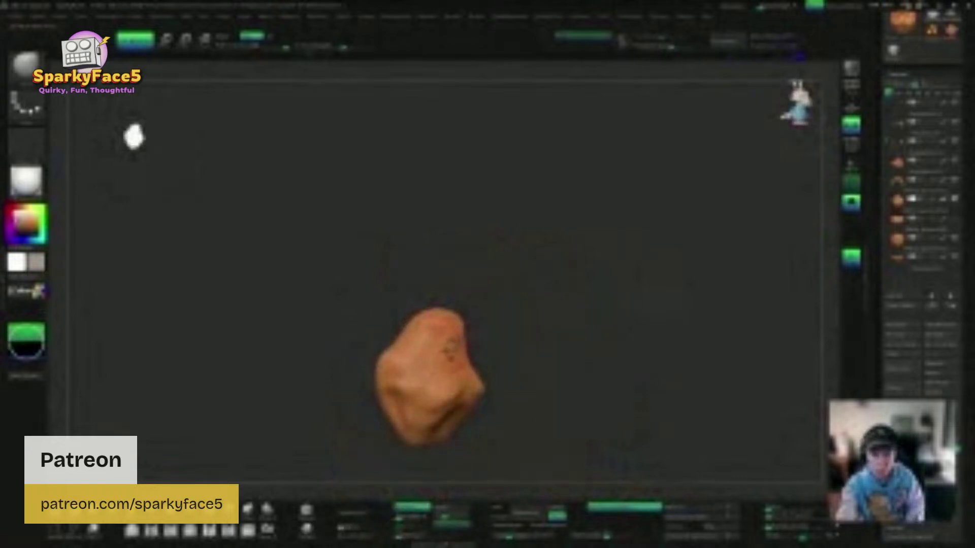
mouse_move(501, 317)
right_down()
mouse_move(515, 308)
mouse_move(495, 310)
mouse_move(617, 325)
mouse_move(490, 286)
mouse_move(463, 254)
mouse_move(366, 282)
right_up()
key(shift+alt+s)
key(w)
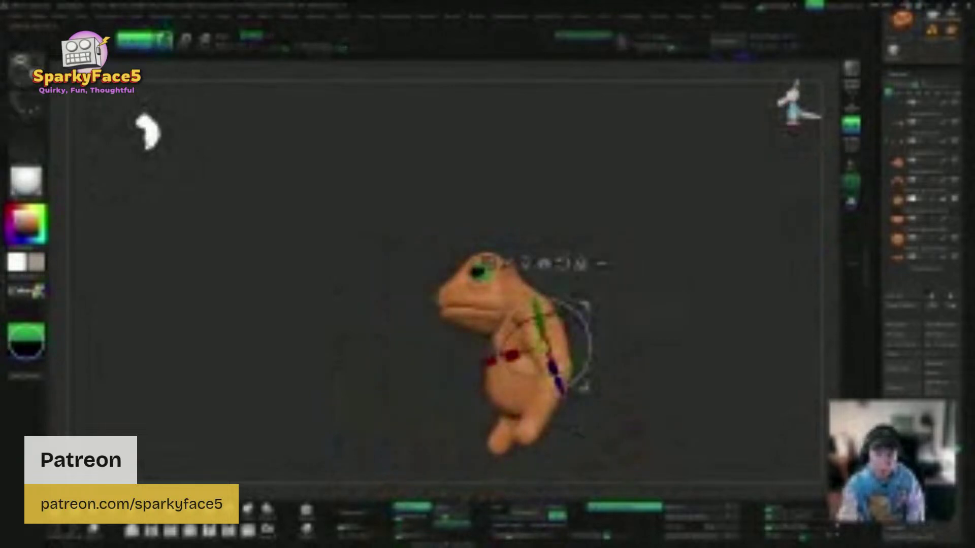
Step: Select the frog's head and eyes for moving together and shift them back and up over the neck in side view
click(463, 281)
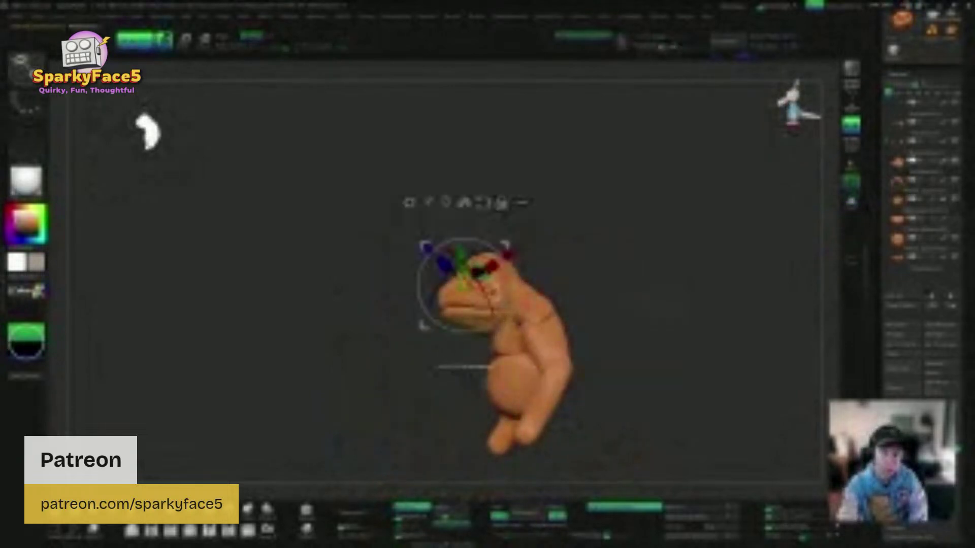
ctrl+shift+drag(396, 235, 509, 291)
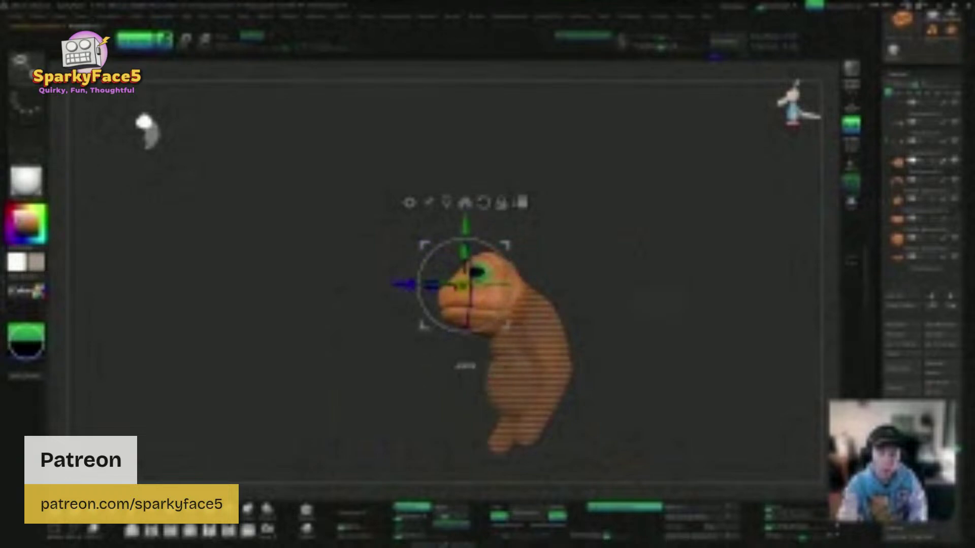
drag(404, 284, 419, 285)
drag(477, 223, 478, 210)
drag(429, 272, 414, 272)
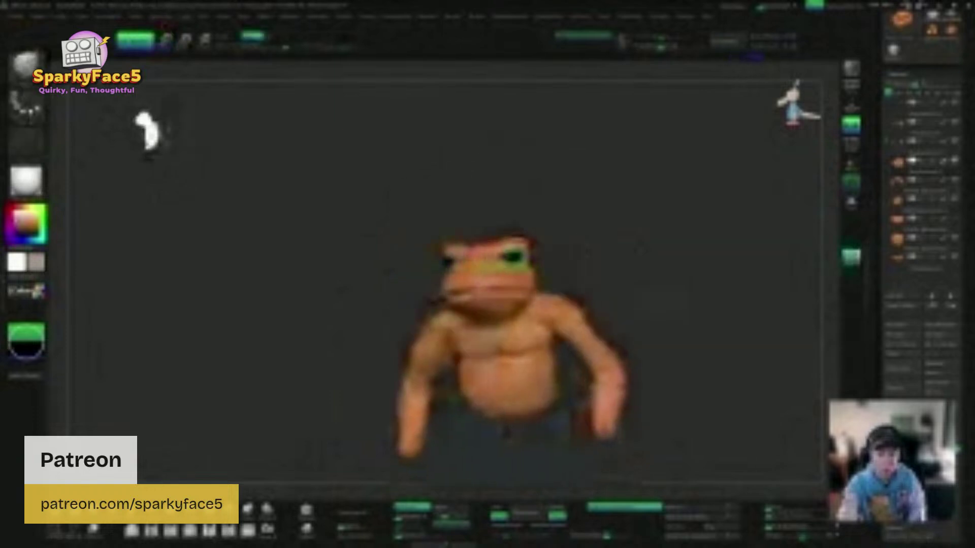
mouse_move(600, 275)
mouse_down()
mouse_move(622, 274)
mouse_move(588, 279)
mouse_move(611, 287)
mouse_move(599, 290)
mouse_up()
key(ctrl+z)
key(ctrl+z)
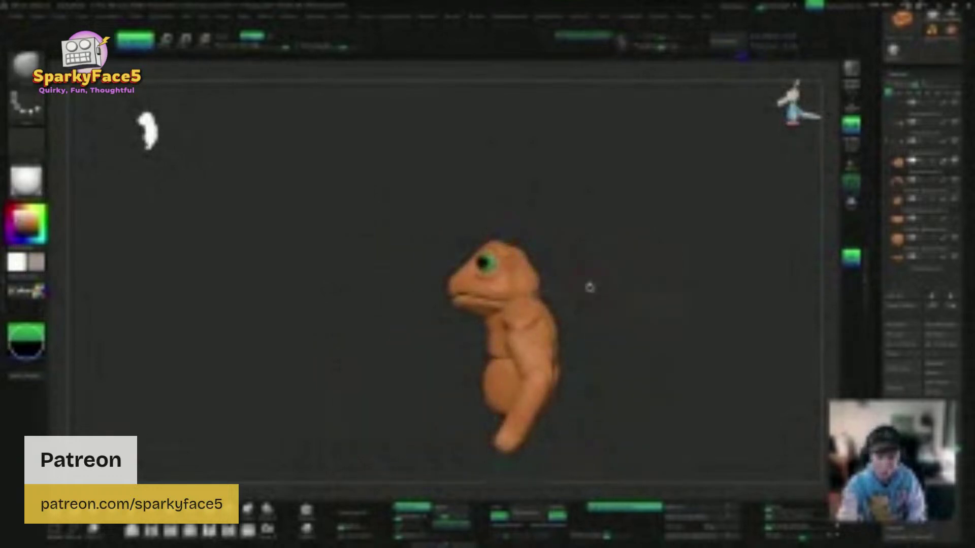
Step: Move the head and eyes forward and up from the shoulders and tilt the muzzle downward in side view
key(w)
drag(419, 272, 406, 272)
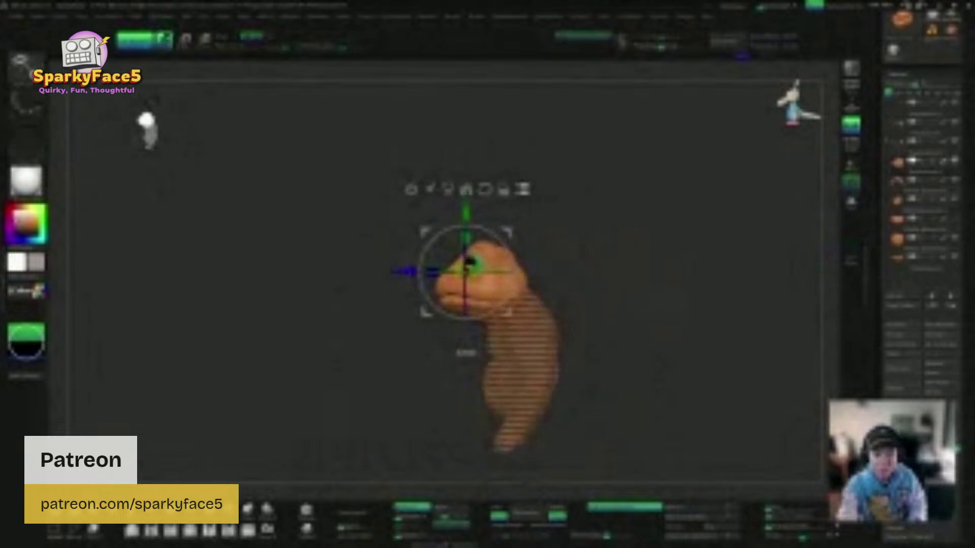
drag(464, 210, 464, 196)
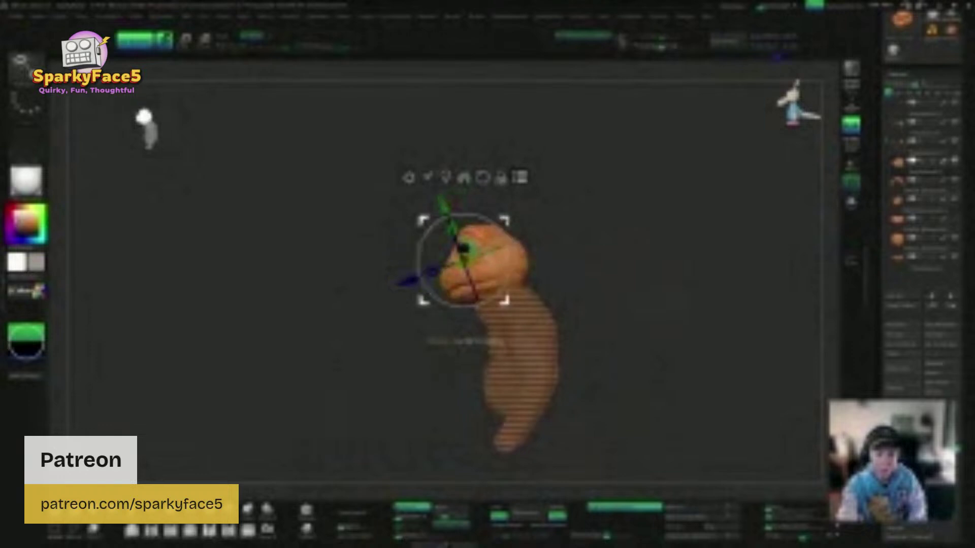
drag(505, 221, 500, 230)
key(ctrl+z)
key(ctrl+z)
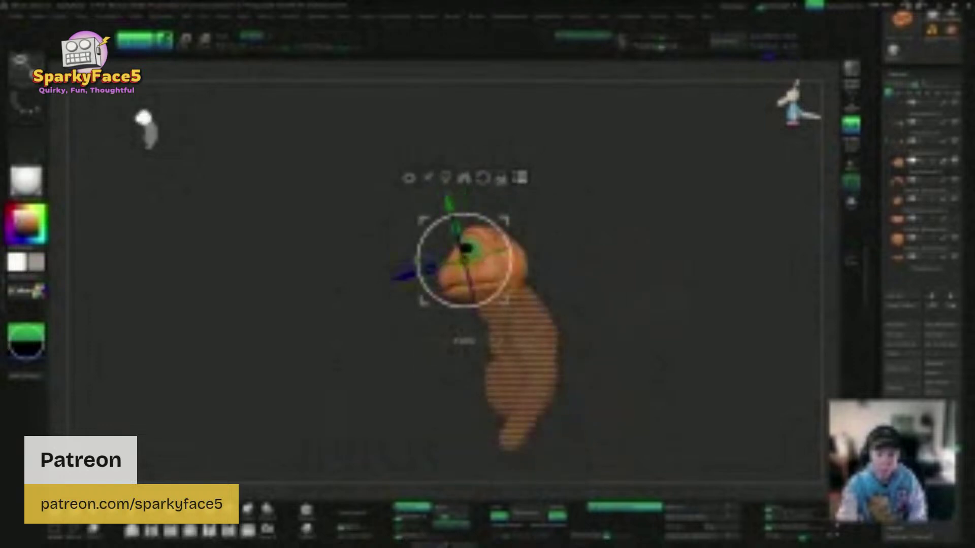
Step: Lower the head forward onto the neck and rotate it back to a level pose, checking it from the other side and front
drag(465, 249, 456, 255)
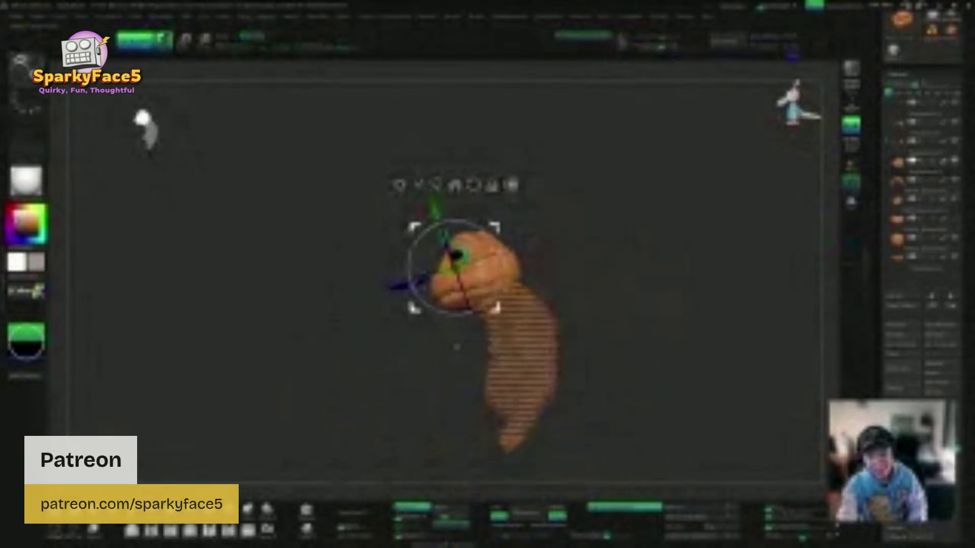
drag(495, 307, 491, 314)
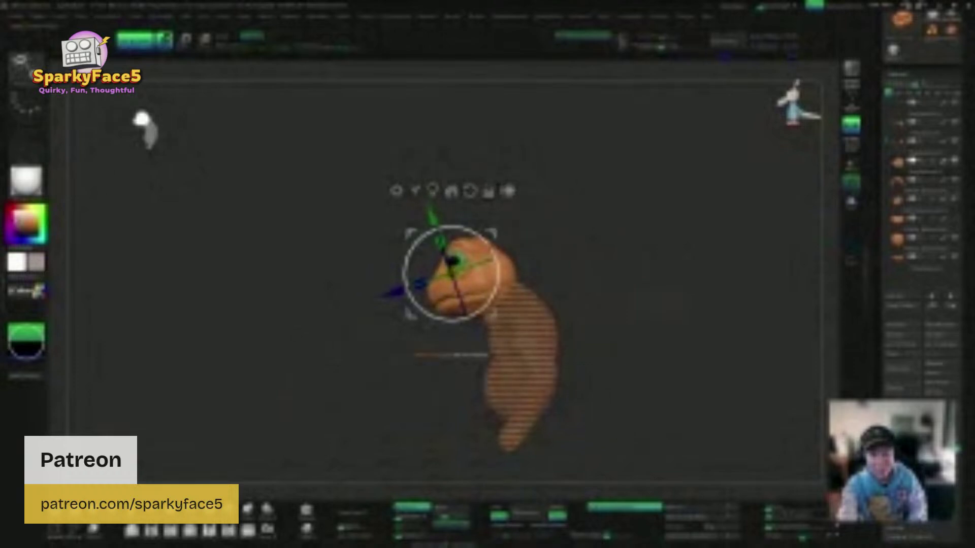
drag(491, 313, 497, 303)
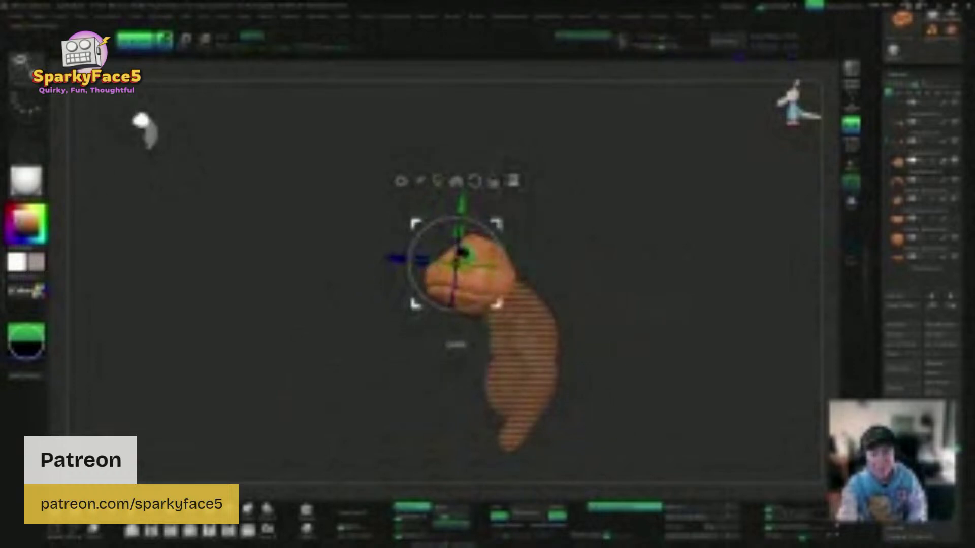
drag(599, 325, 731, 325)
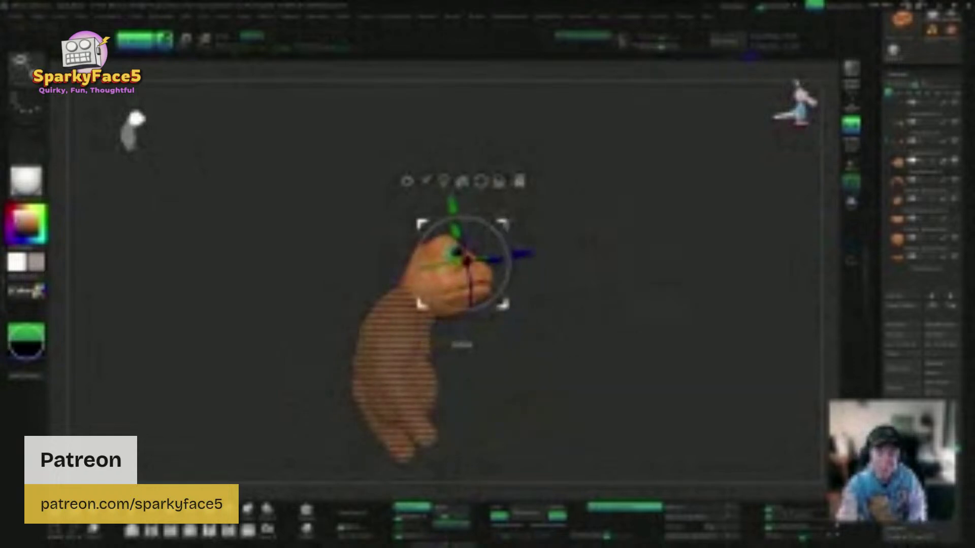
drag(660, 305, 534, 305)
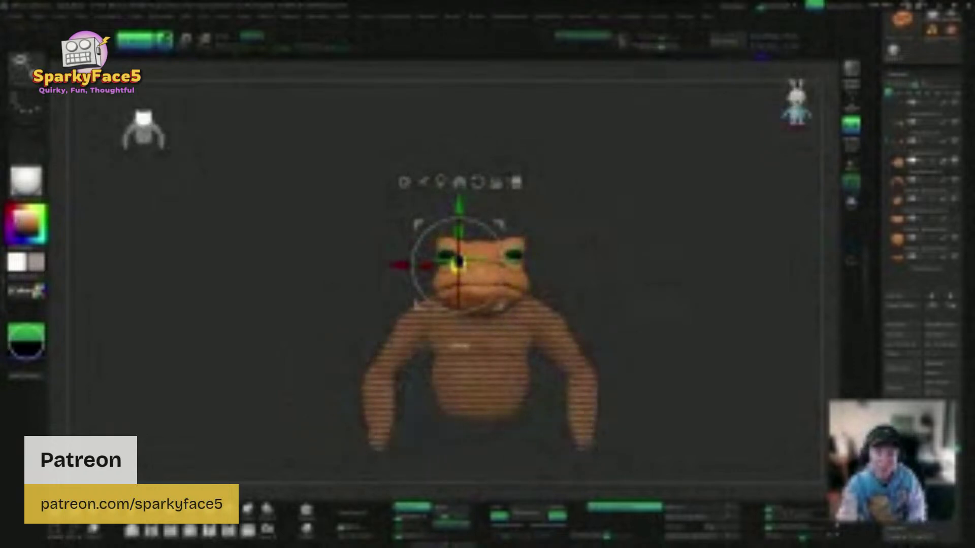
Step: Centre the gizmo pivot on the head and nudge the head slightly down and back onto the neck
click(440, 182)
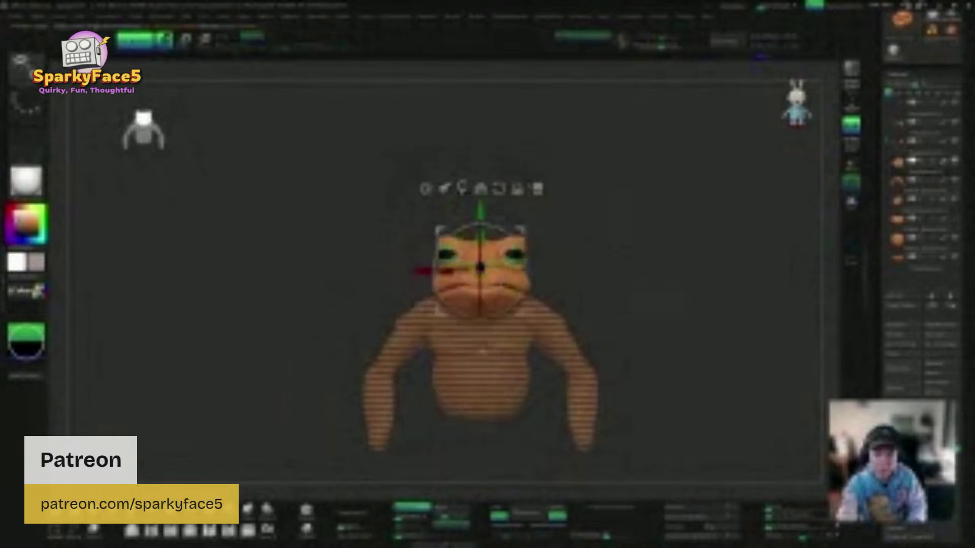
drag(480, 272, 476, 280)
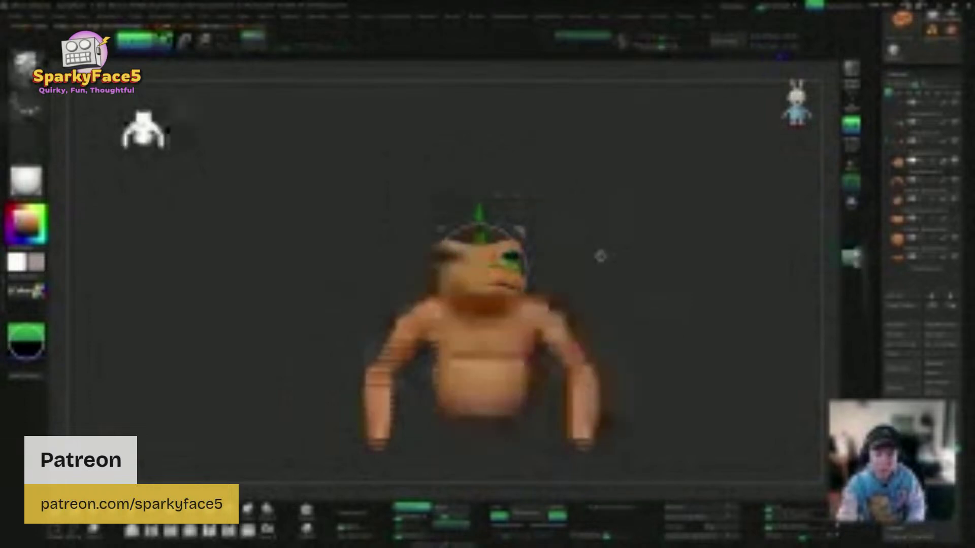
drag(601, 257, 649, 262)
key(w)
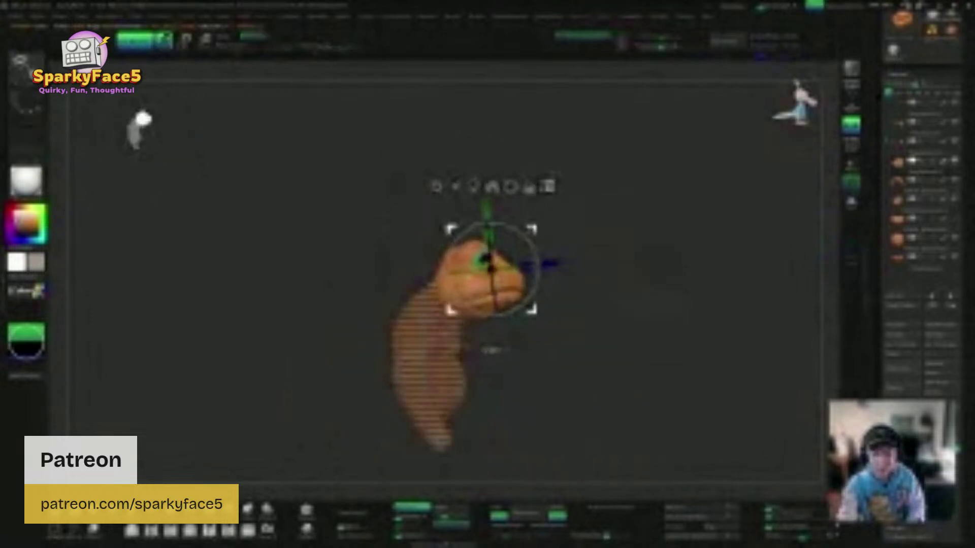
drag(533, 225, 523, 235)
Step: Return to sculpting mode and examine the frog's head-to-body proportions from the front, as a full figure and closer up
key(Tab)
drag(704, 283, 668, 322)
key(q)
key(Tab)
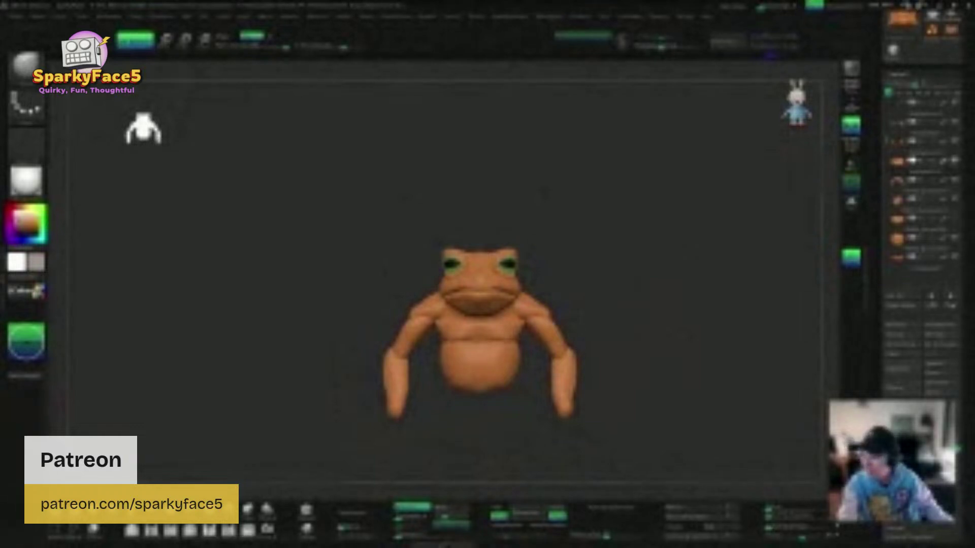
mouse_move(668, 292)
mouse_down()
mouse_move(609, 294)
mouse_move(666, 293)
mouse_up()
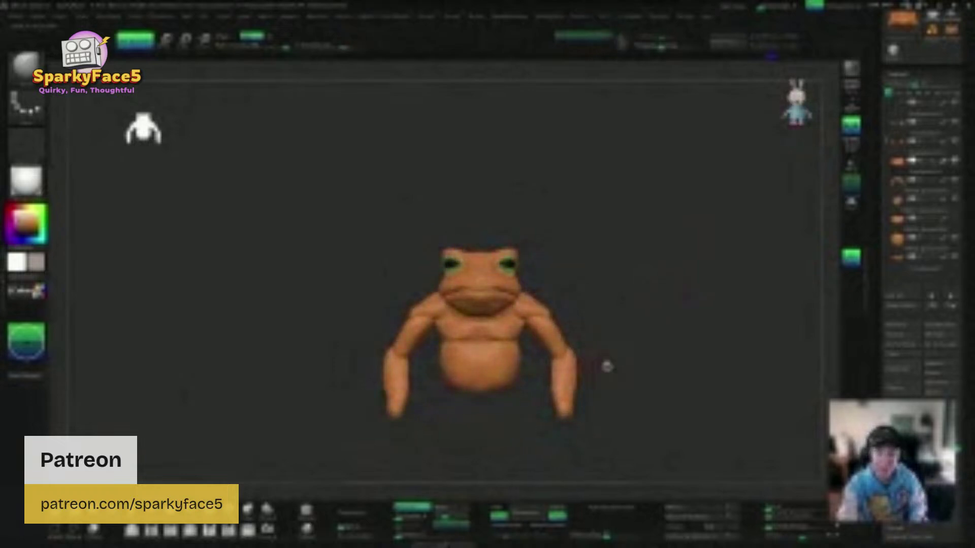
mouse_move(608, 365)
mouse_down()
mouse_move(391, 365)
mouse_move(601, 366)
mouse_up()
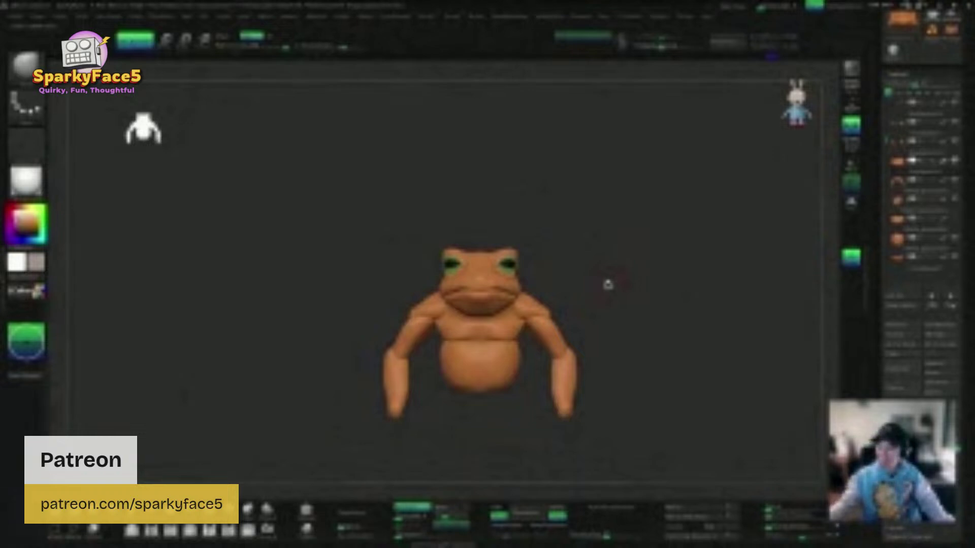
drag(666, 298, 687, 219)
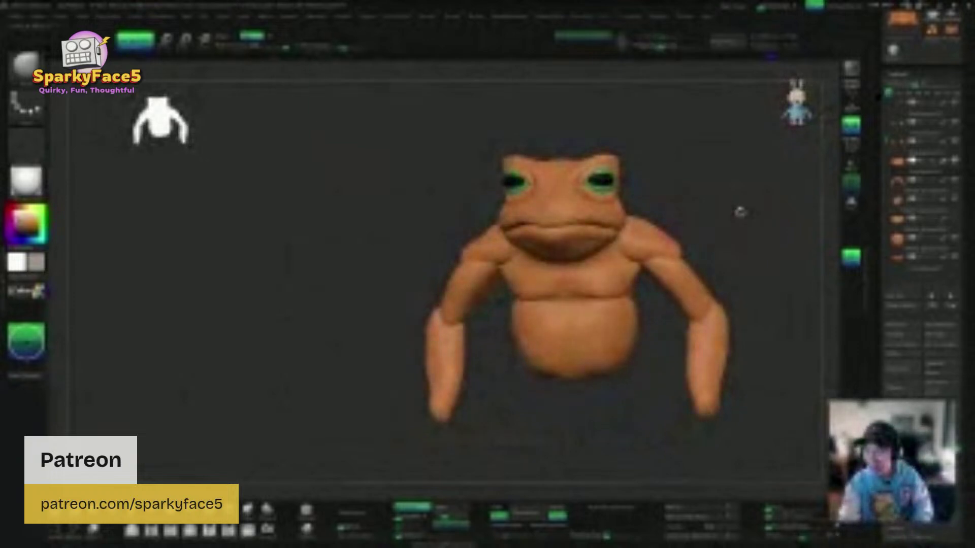
drag(729, 178, 697, 185)
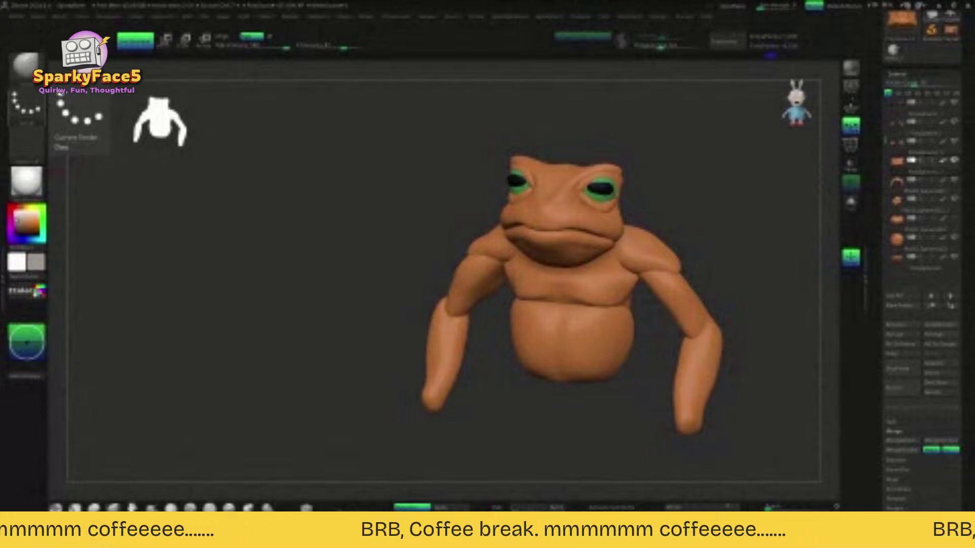
Step: Place the toad reference images beside the model and frame the frog's head from the front next to them
right_drag(0, 245, 349, 238)
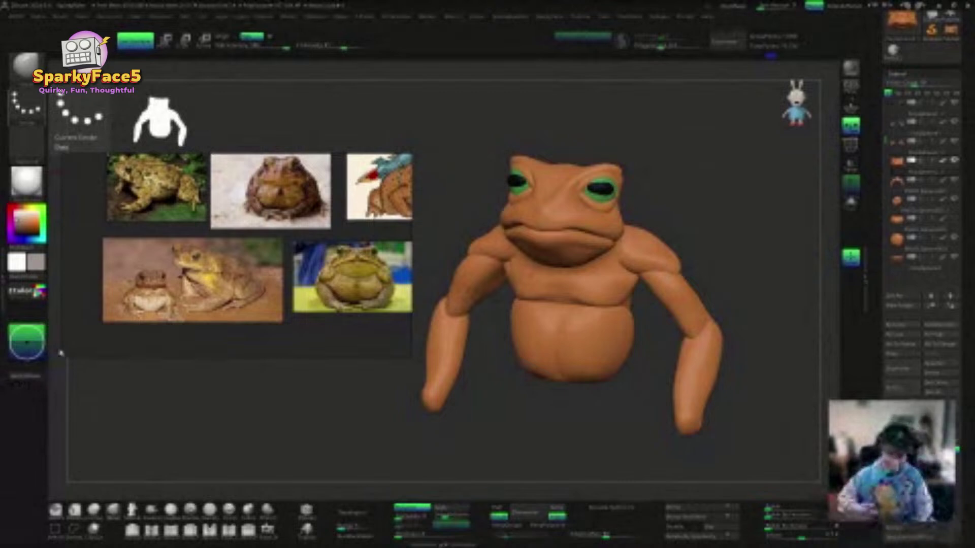
mouse_move(714, 203)
mouse_down()
mouse_move(694, 273)
mouse_move(707, 233)
mouse_up()
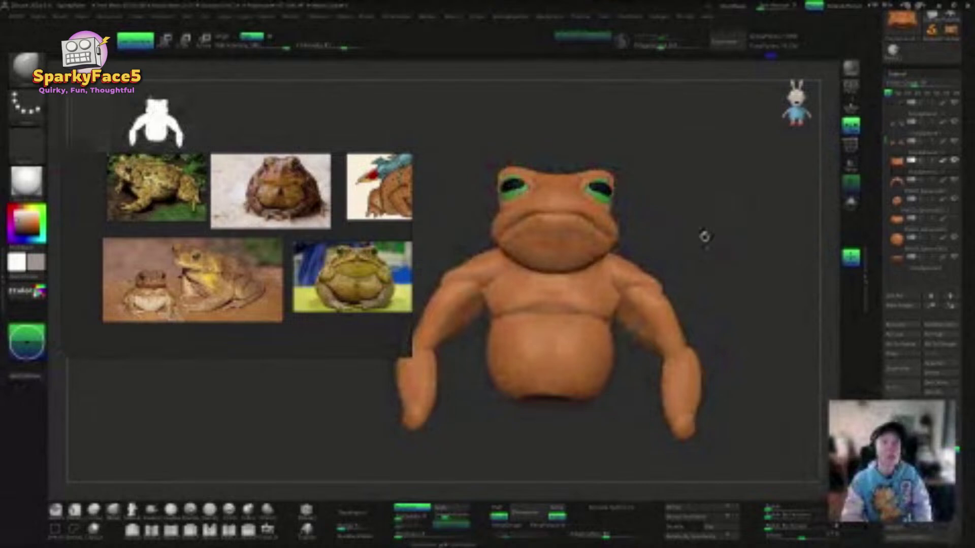
drag(704, 233, 725, 264)
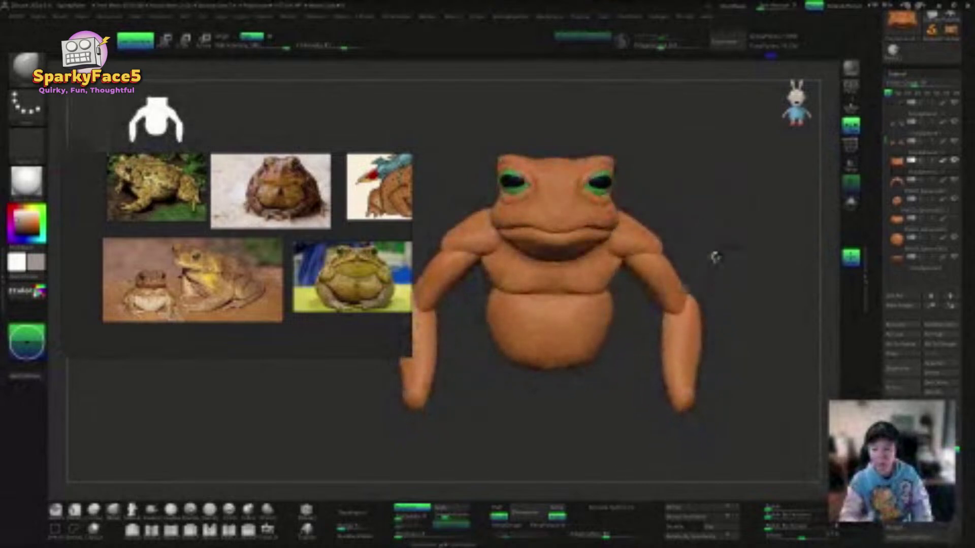
alt+drag(670, 195, 688, 244)
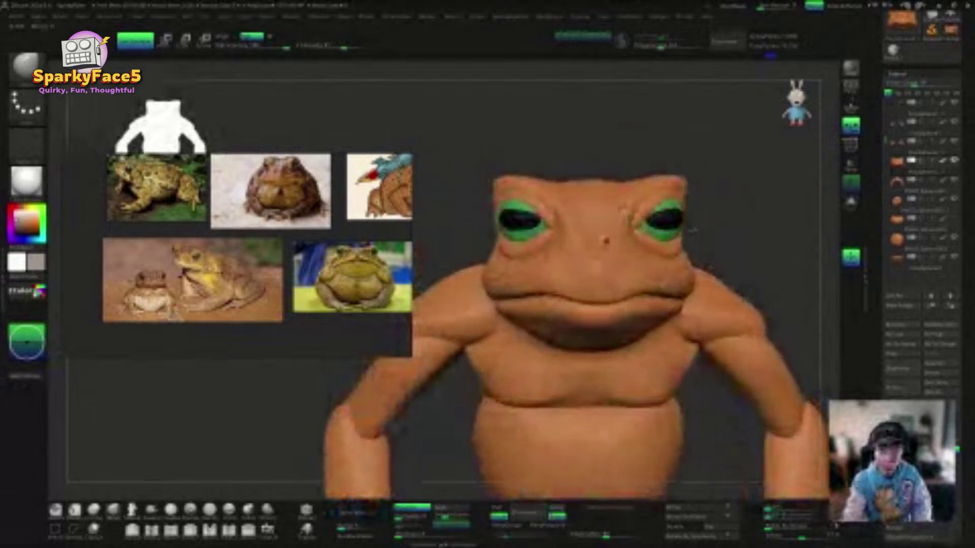
Step: Touch up the snout between the eyes and switch the sculpting brush while comparing both three-quarter views of the head with the references
click(604, 267)
mouse_move(605, 268)
mouse_down()
mouse_move(618, 272)
mouse_move(584, 276)
mouse_move(612, 272)
mouse_move(593, 278)
mouse_up()
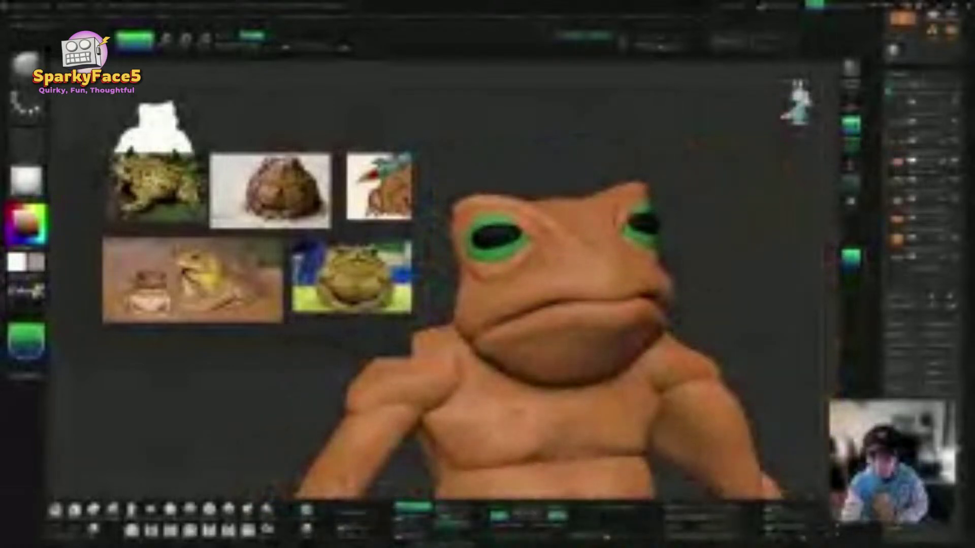
click(172, 531)
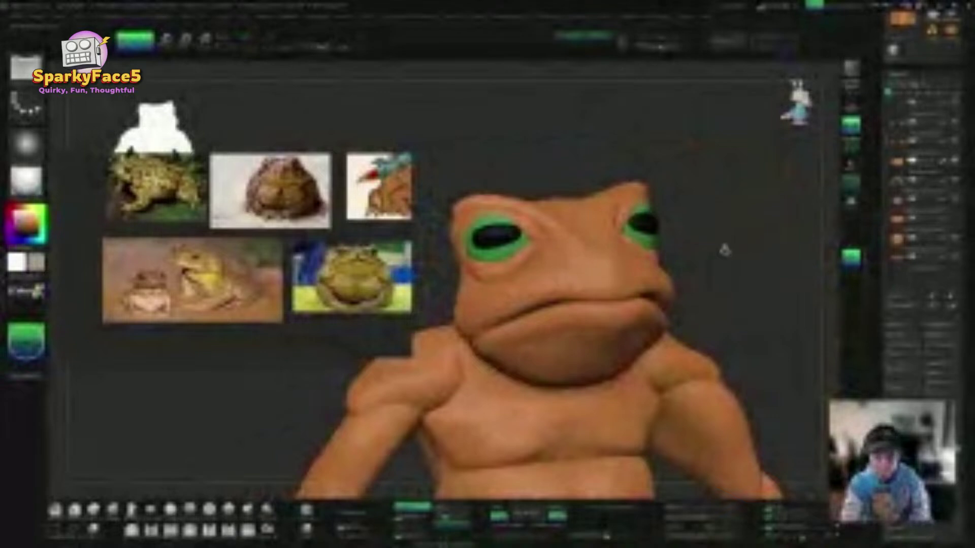
drag(720, 272, 715, 239)
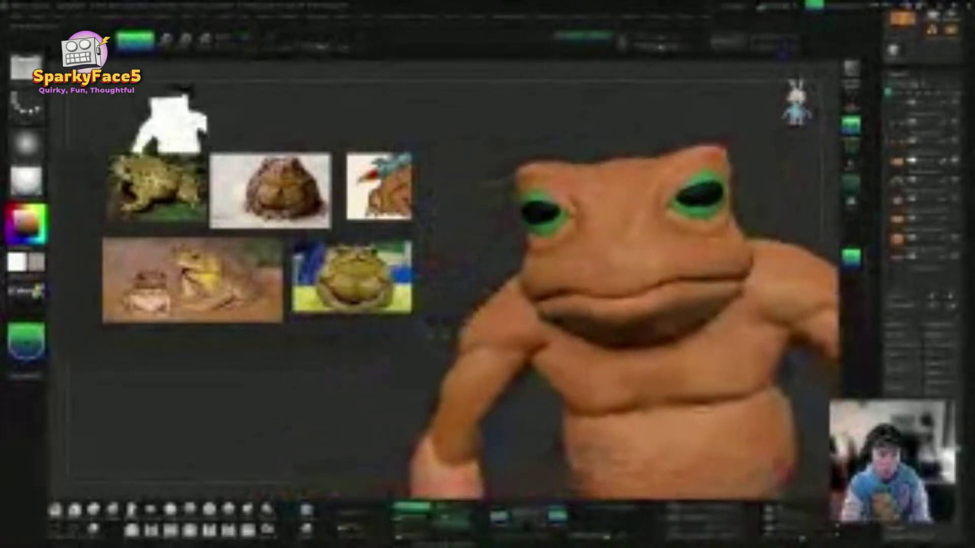
drag(457, 245, 524, 247)
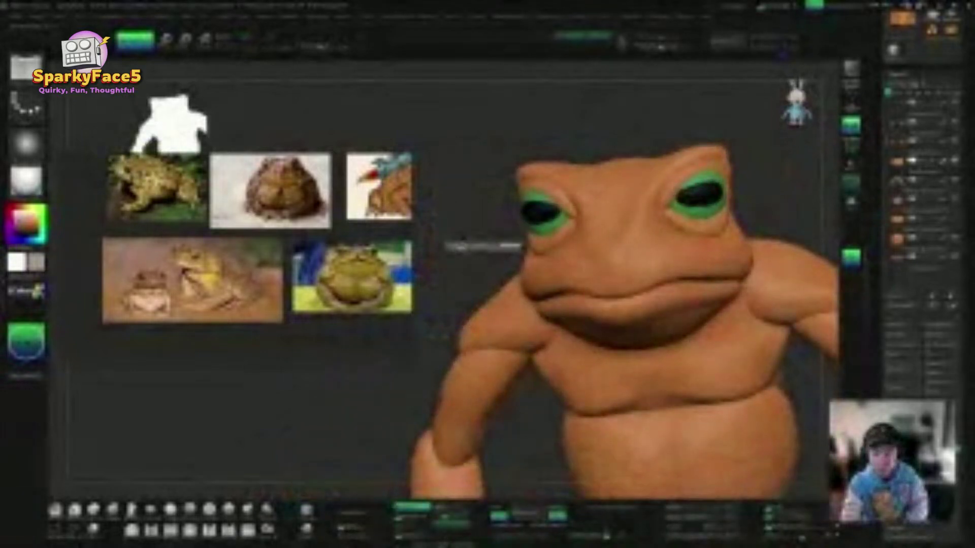
drag(442, 305, 518, 299)
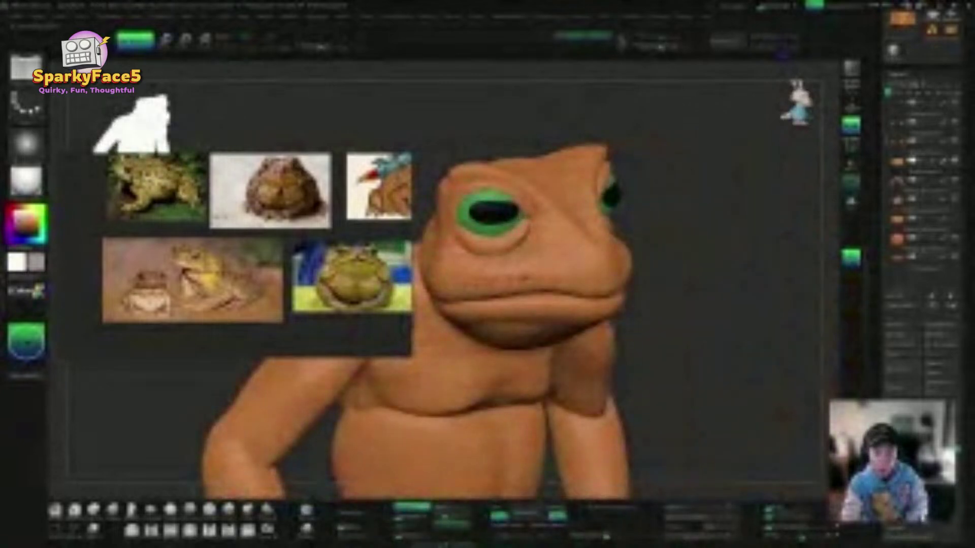
drag(670, 274, 622, 284)
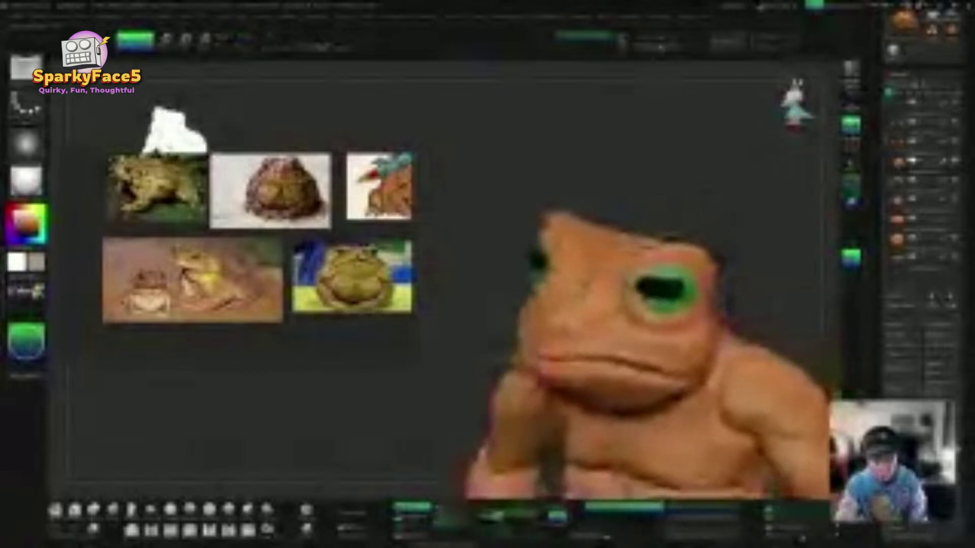
Step: Reshape the back of the frog's head around the neck opening and compare the result in three-quarter and side views
drag(609, 173, 767, 146)
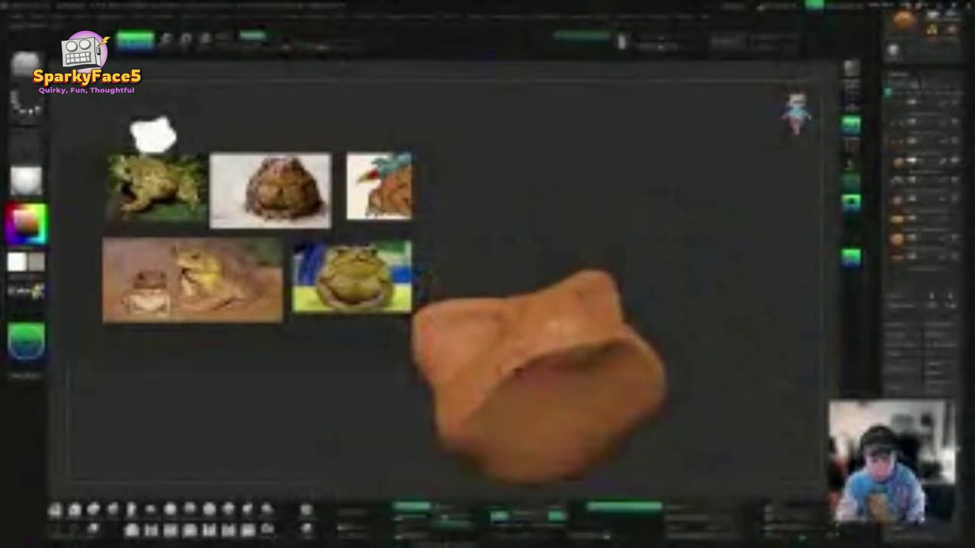
mouse_move(518, 373)
mouse_down()
mouse_move(524, 363)
mouse_move(496, 388)
mouse_move(509, 388)
mouse_up()
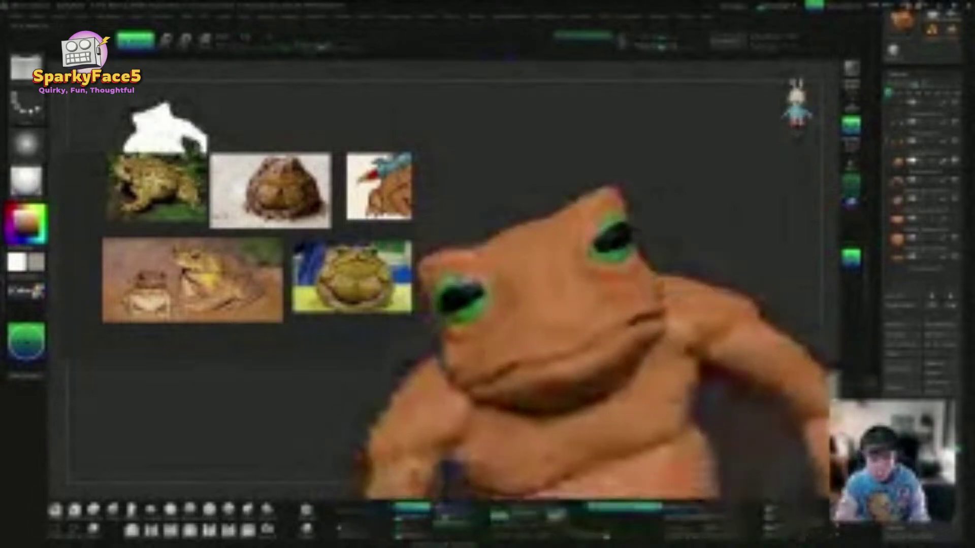
drag(731, 183, 604, 187)
drag(427, 284, 486, 395)
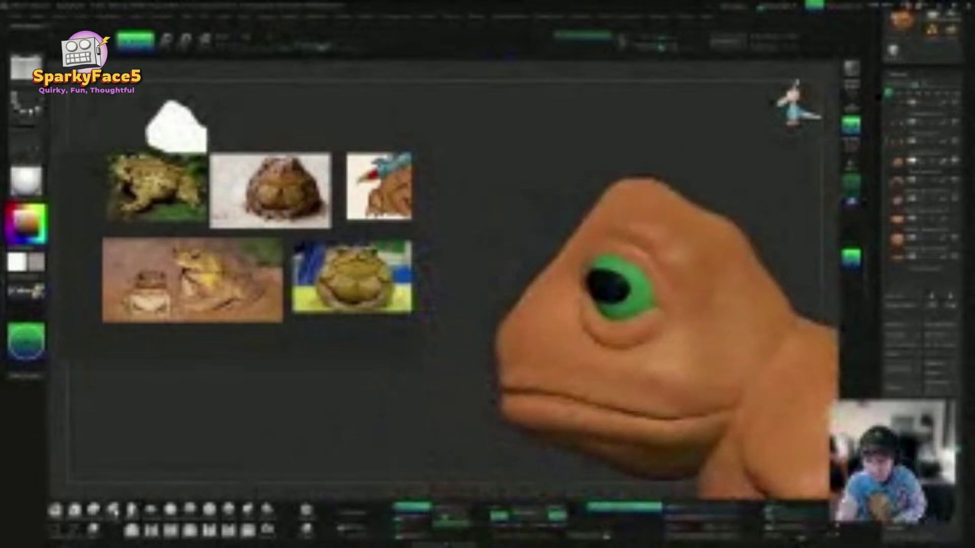
Step: Adjust the brush size and reshape the front of the muzzle in profile and the sides of the head from above
key(s)
drag(373, 415, 397, 414)
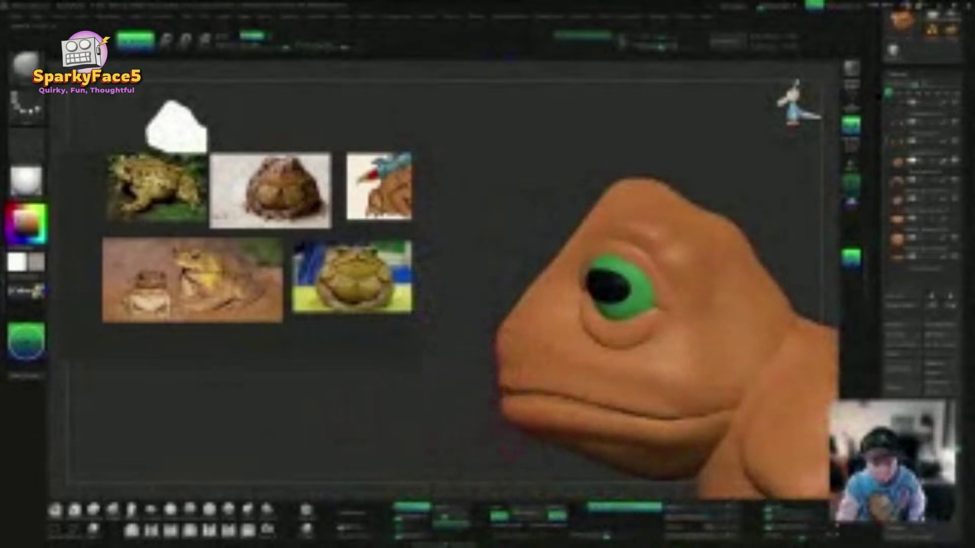
drag(437, 386, 543, 366)
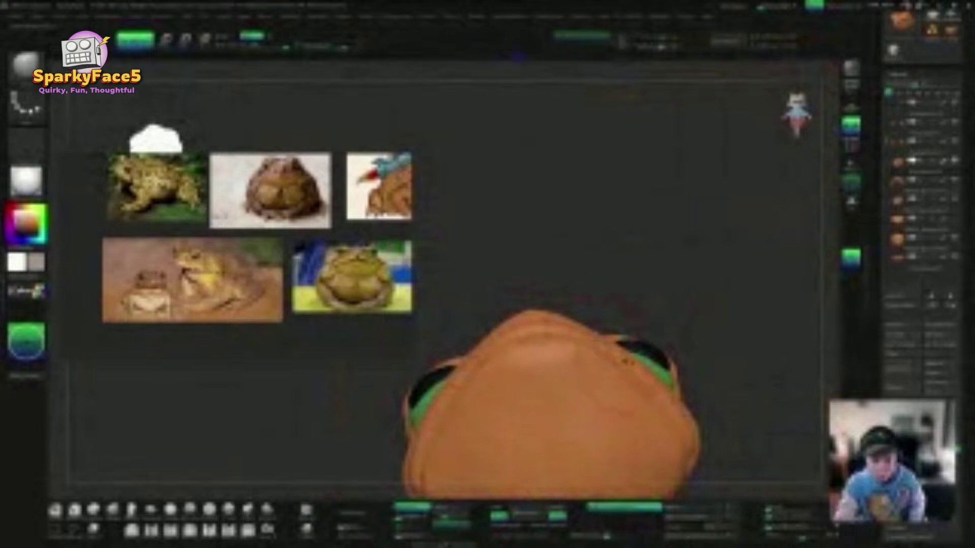
drag(655, 389, 644, 391)
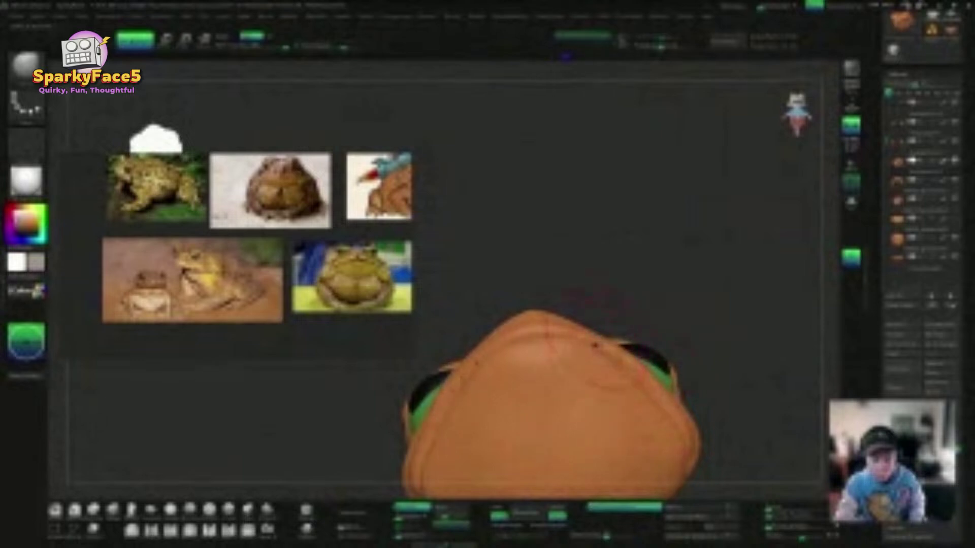
drag(620, 331, 719, 351)
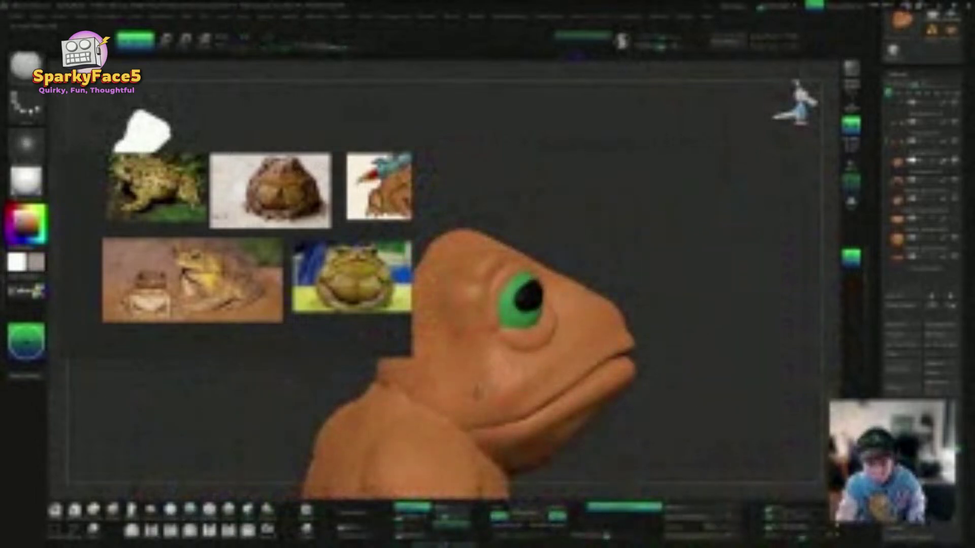
Step: Shape the cheek behind the eye and above the mouth corner with the Move brush
drag(719, 352, 703, 339)
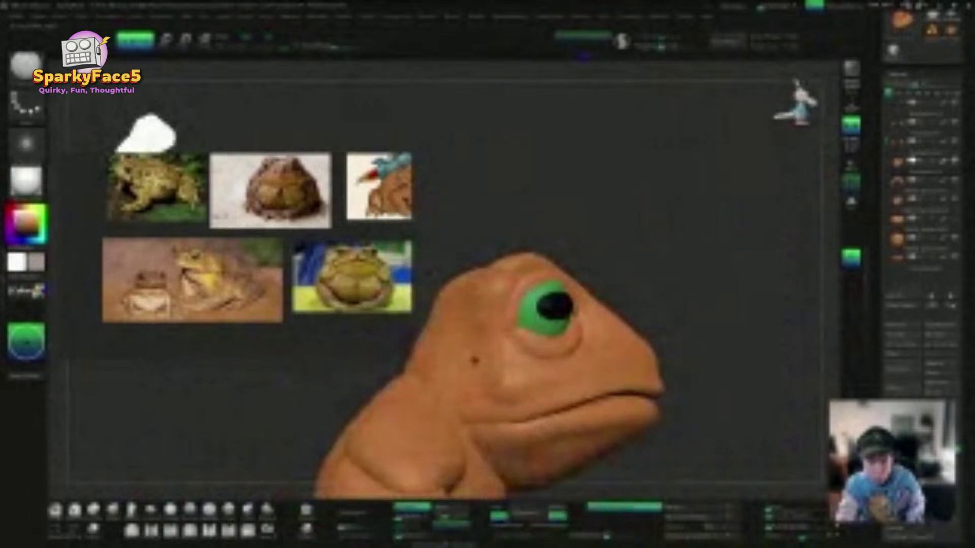
drag(502, 356, 457, 332)
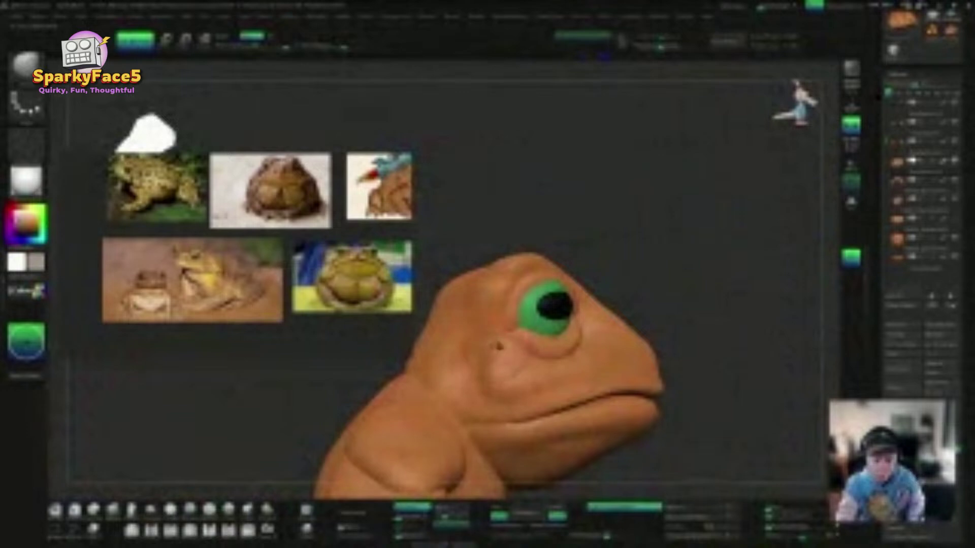
drag(556, 380, 708, 359)
drag(711, 301, 670, 280)
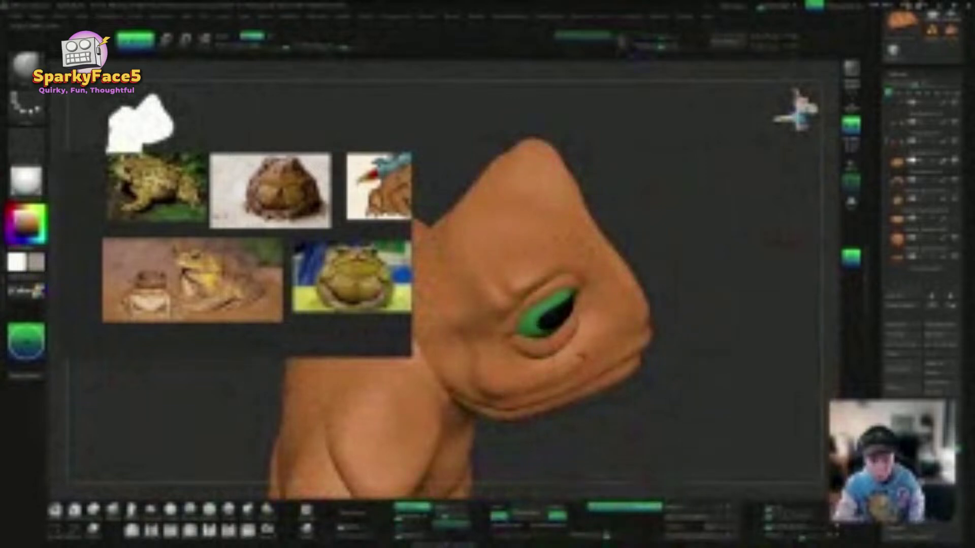
drag(711, 304, 711, 332)
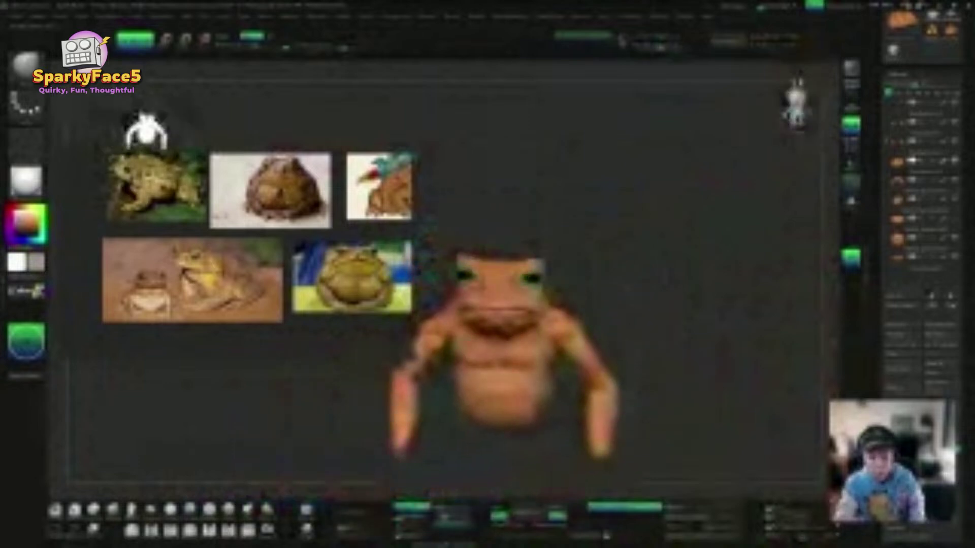
Step: Refine the side of the muzzle between the eye and the mouth, working from profile and three-quarter views
drag(660, 274, 681, 305)
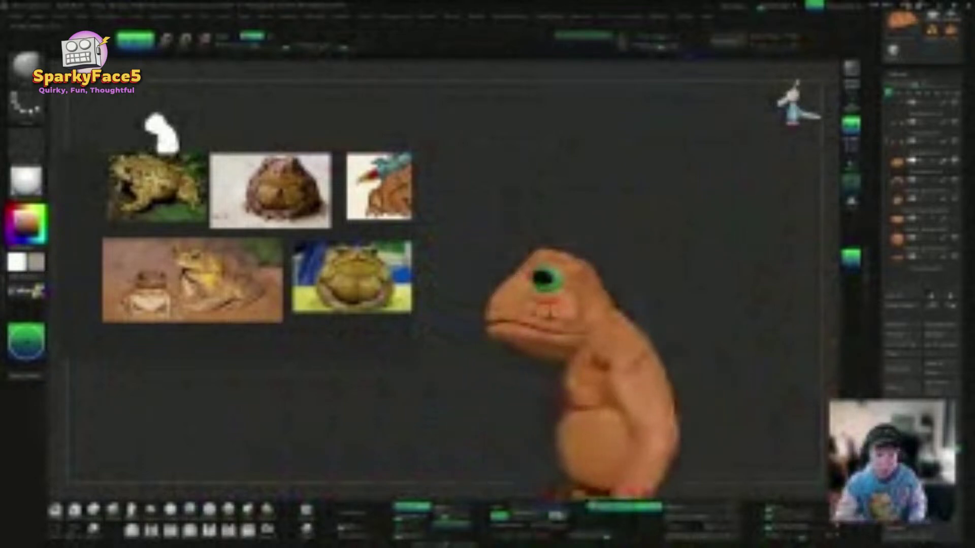
drag(564, 304, 518, 386)
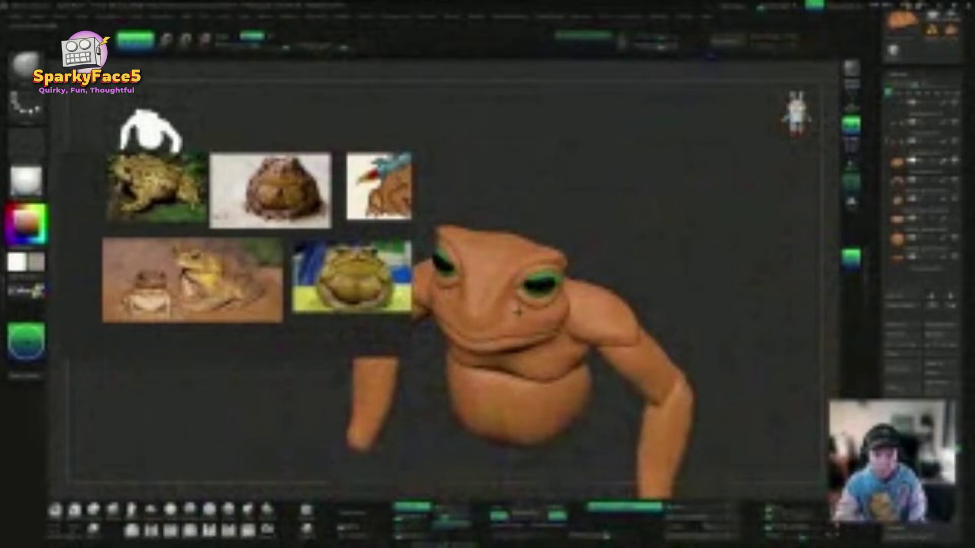
drag(541, 321, 507, 324)
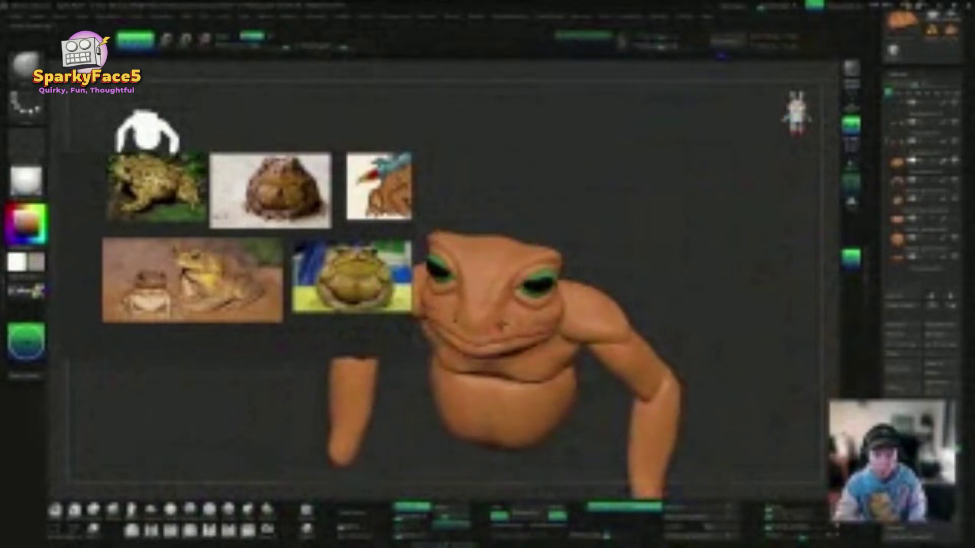
drag(635, 275, 739, 254)
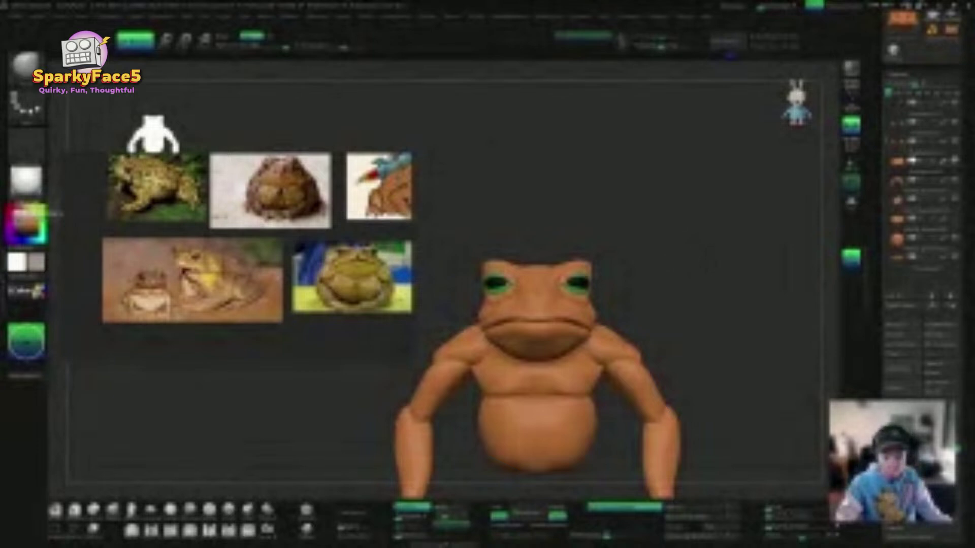
Step: Examine the head and torso from the front, both sides and three-quarter angles against the toad references
drag(736, 284, 609, 287)
alt+drag(726, 315, 780, 287)
drag(675, 315, 741, 320)
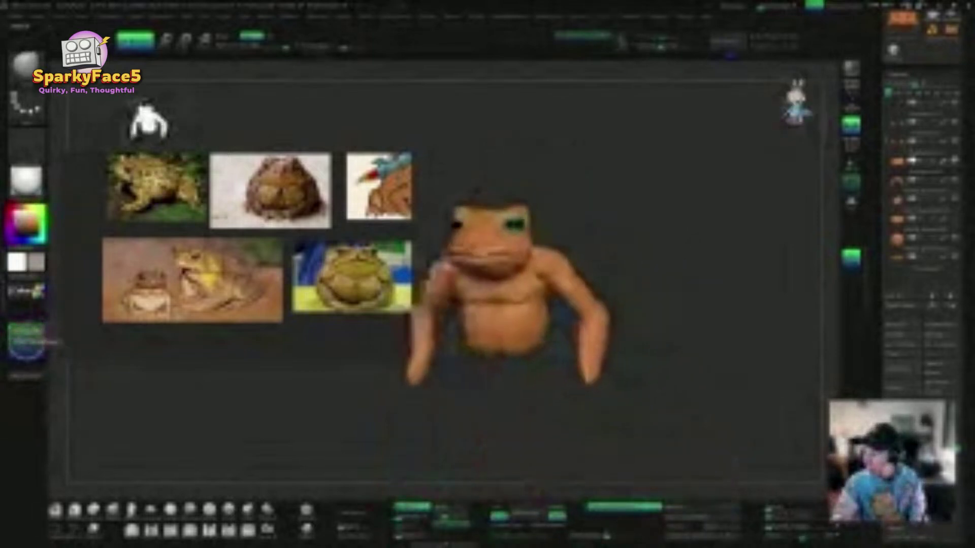
drag(640, 314, 792, 339)
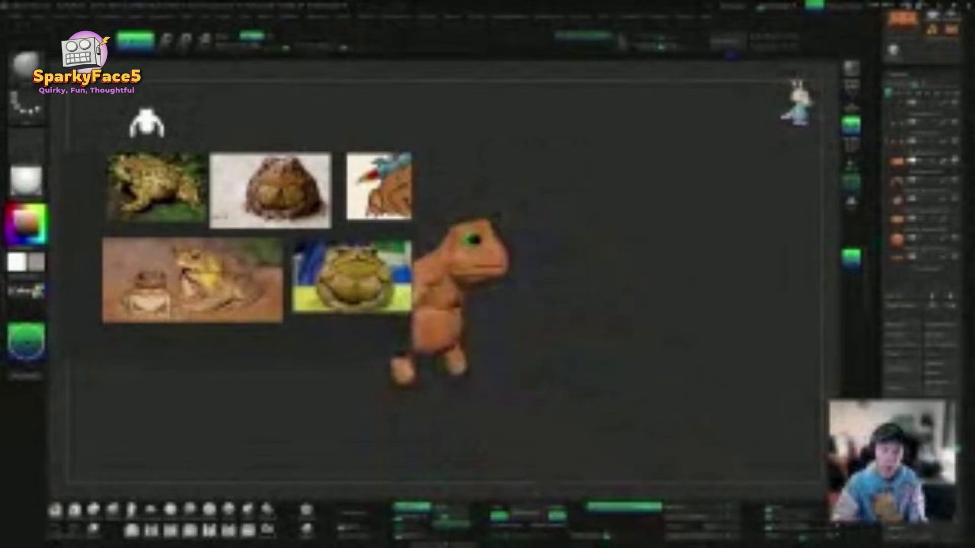
drag(711, 333, 645, 310)
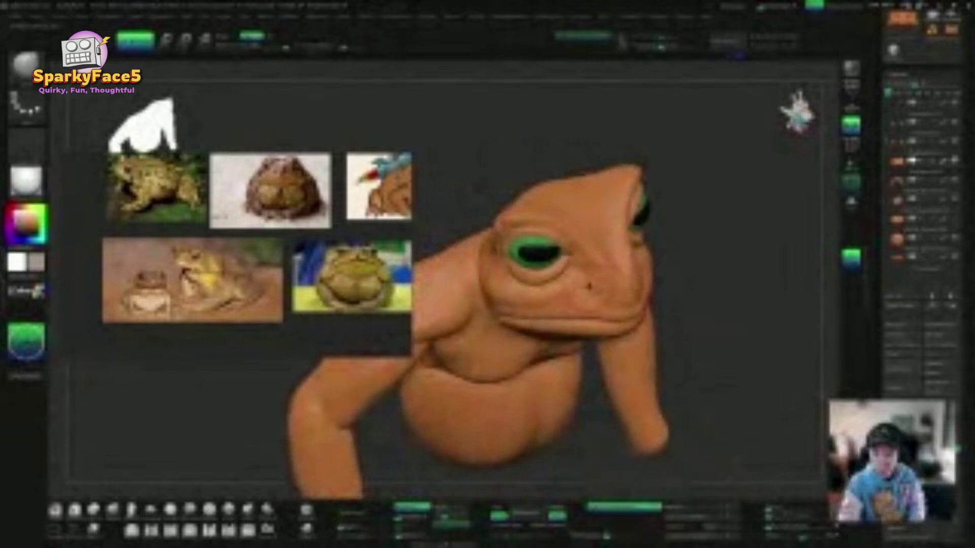
drag(722, 325, 683, 337)
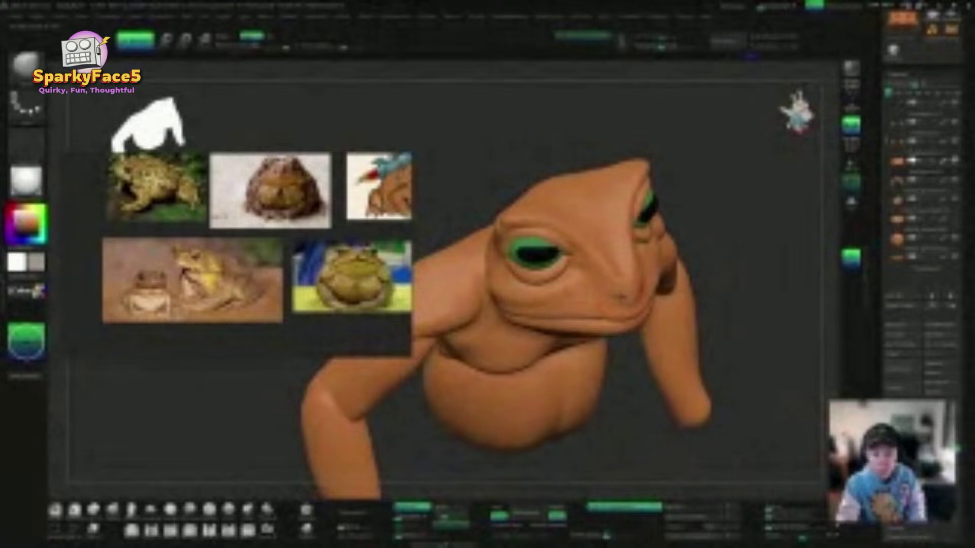
drag(793, 274, 763, 218)
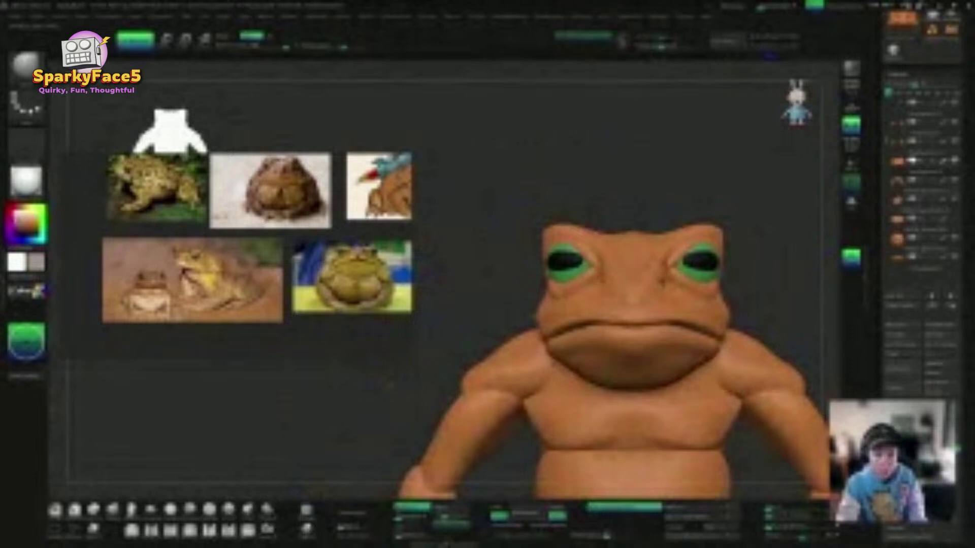
drag(782, 264, 683, 281)
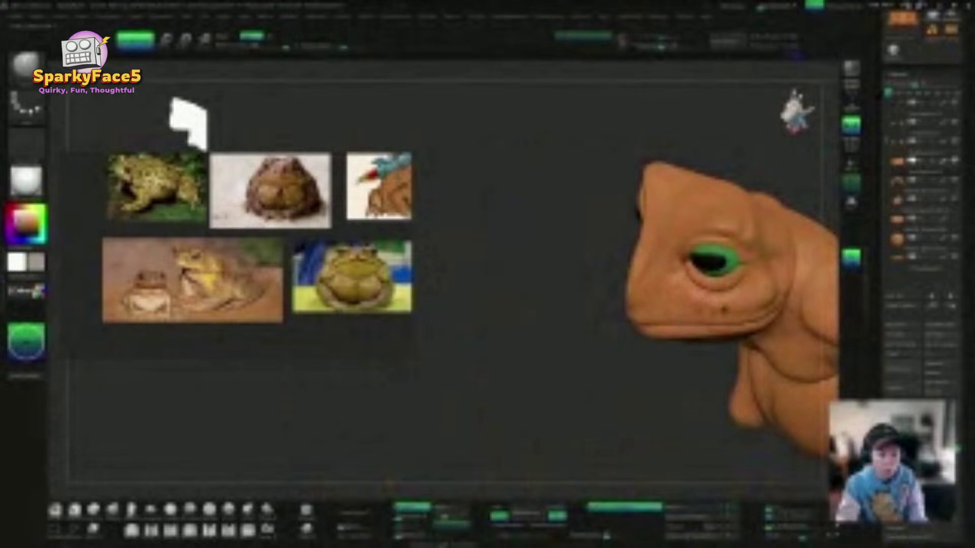
drag(766, 288, 638, 300)
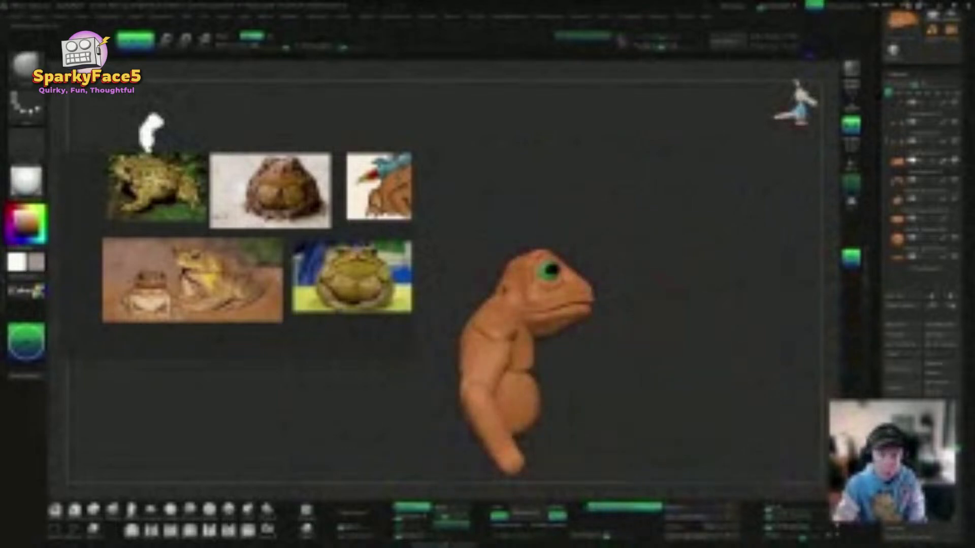
Step: Reshape the back of the head where it meets the shoulders and touch up the jaw below the mouth corner
drag(658, 284, 464, 289)
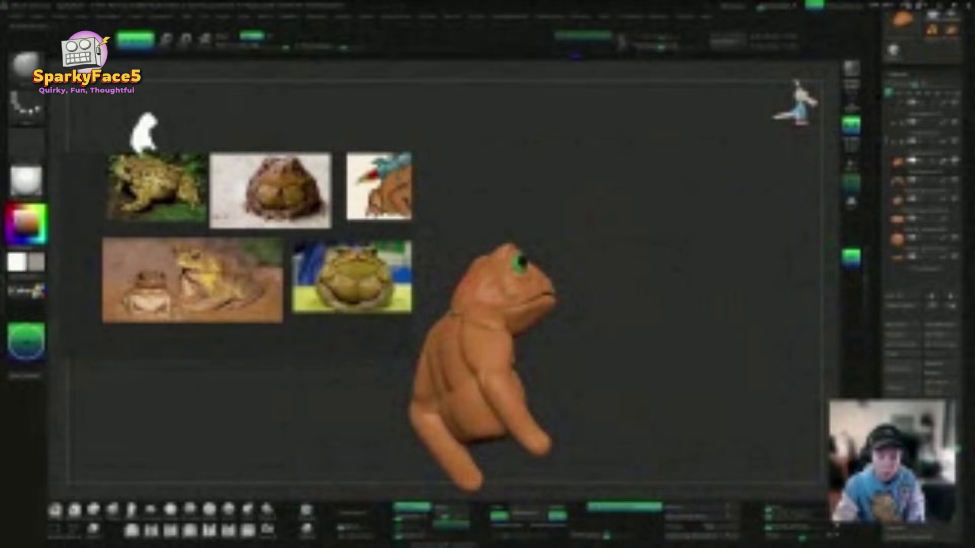
drag(467, 300, 431, 315)
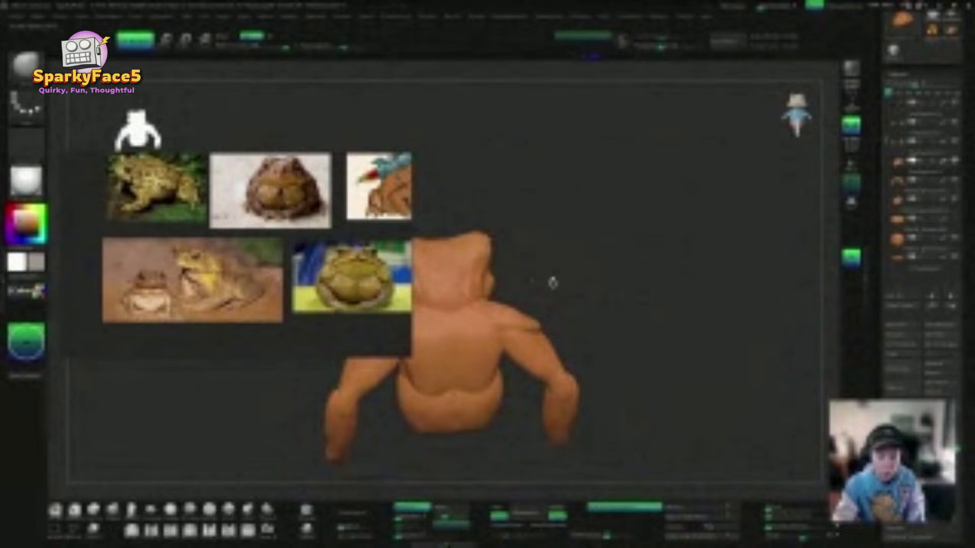
drag(553, 283, 584, 328)
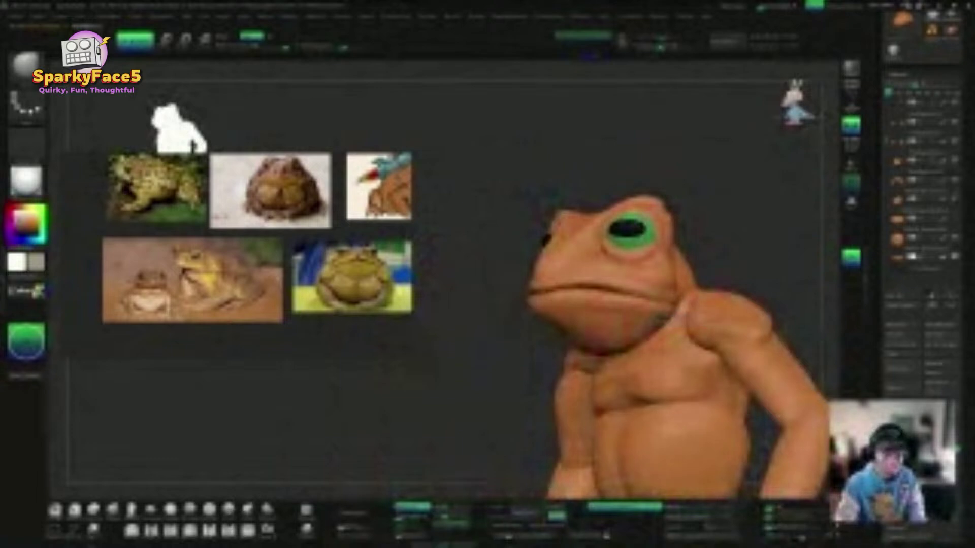
mouse_move(651, 336)
mouse_down()
mouse_move(645, 324)
mouse_move(601, 343)
mouse_move(600, 333)
mouse_up()
drag(508, 308, 705, 224)
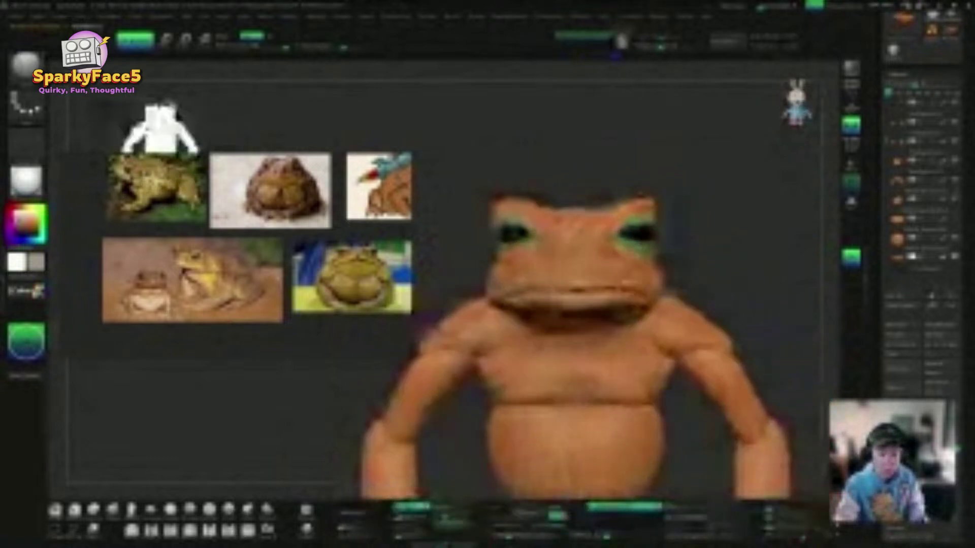
Step: Compare the head's size and silhouette with the torso and arms from the front, in profile and from above
alt+drag(751, 266, 696, 260)
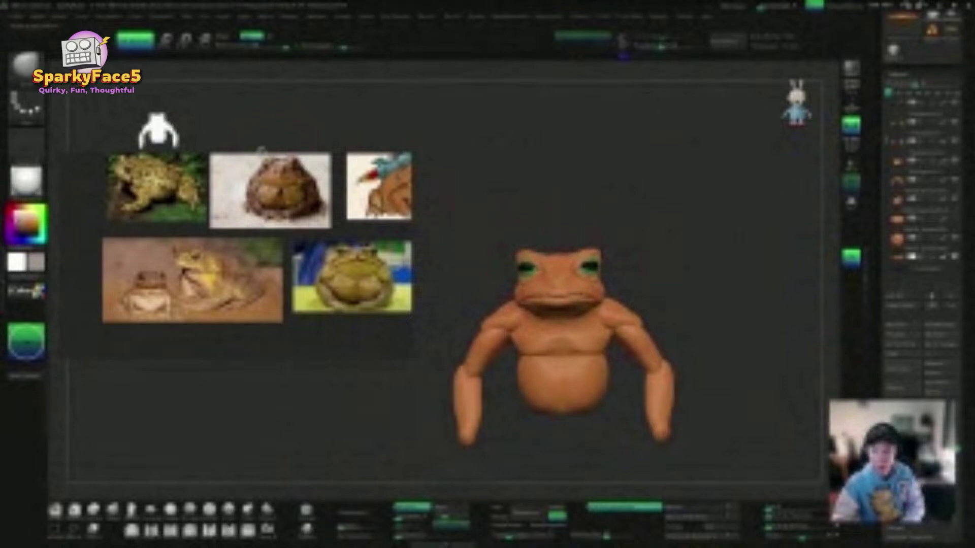
drag(581, 236, 579, 236)
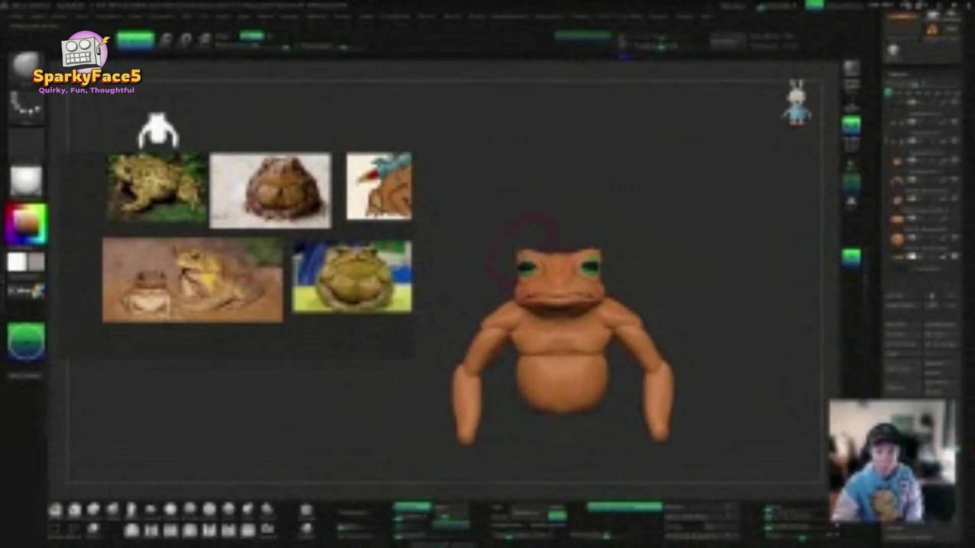
drag(627, 263, 678, 328)
scroll(622, 261, up, 5)
drag(651, 297, 606, 298)
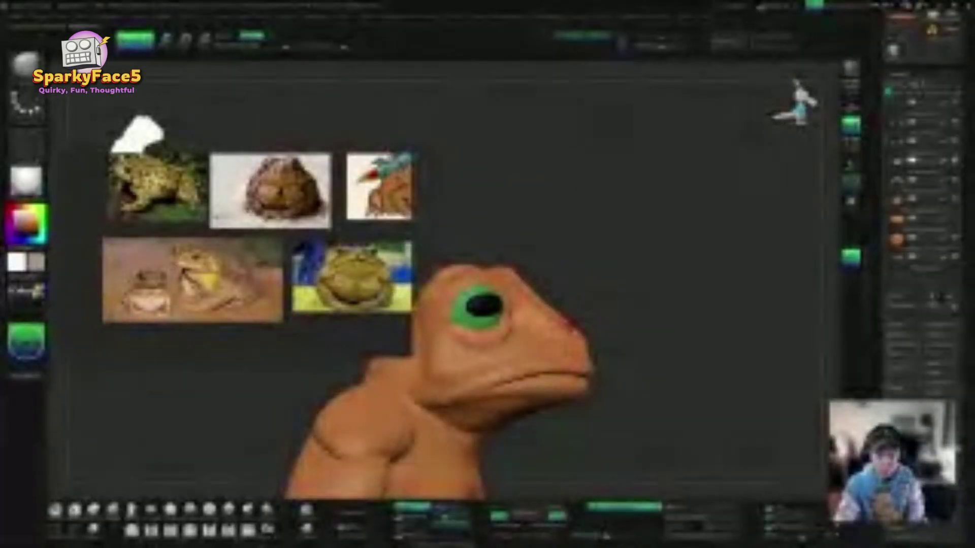
mouse_move(597, 311)
mouse_down()
mouse_move(501, 312)
mouse_move(566, 322)
mouse_move(740, 276)
mouse_move(607, 299)
mouse_move(592, 355)
mouse_move(586, 328)
mouse_up()
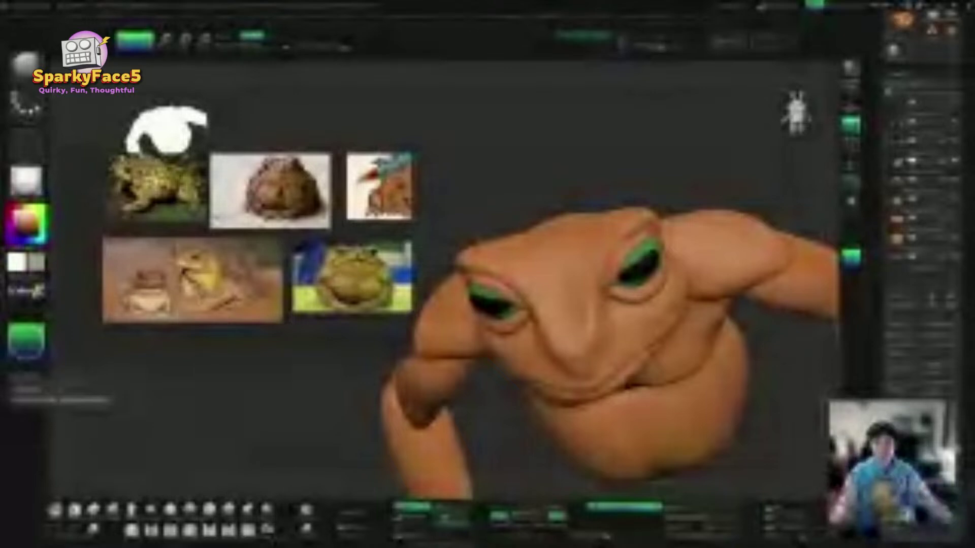
mouse_move(551, 191)
mouse_down()
mouse_move(609, 178)
mouse_move(652, 192)
mouse_move(637, 152)
mouse_up()
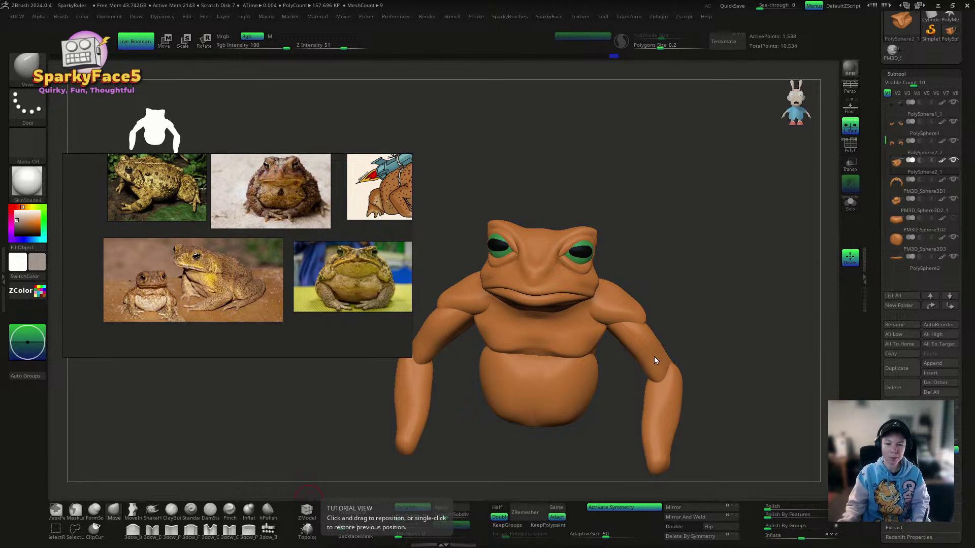
Step: Adjust the brush size, check the figure in profile and from the front, and enlarge the front-facing toad references
mouse_move(692, 259)
mouse_down()
mouse_move(722, 251)
mouse_move(743, 259)
mouse_move(681, 261)
mouse_up()
key(s)
drag(610, 306, 609, 302)
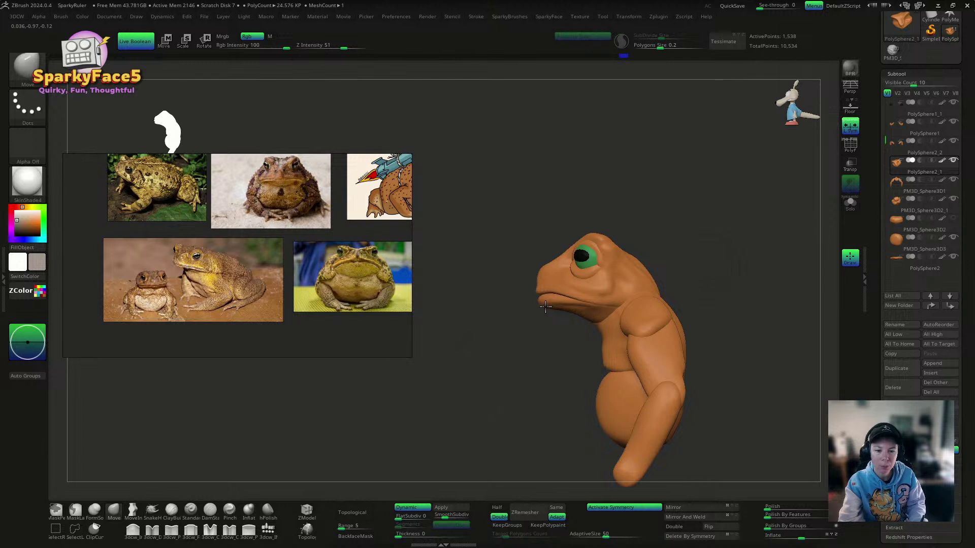
drag(706, 256, 547, 274)
drag(640, 264, 690, 250)
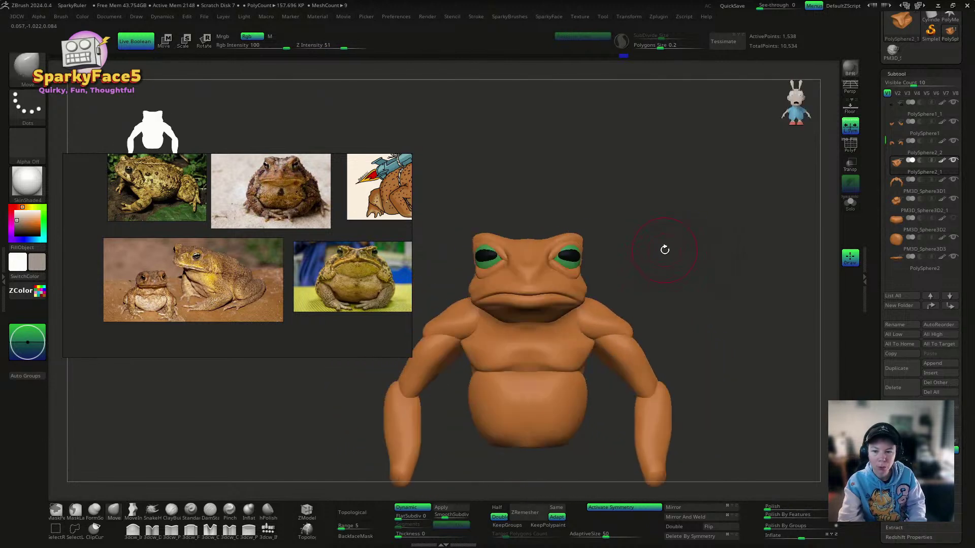
scroll(355, 267, up, 4)
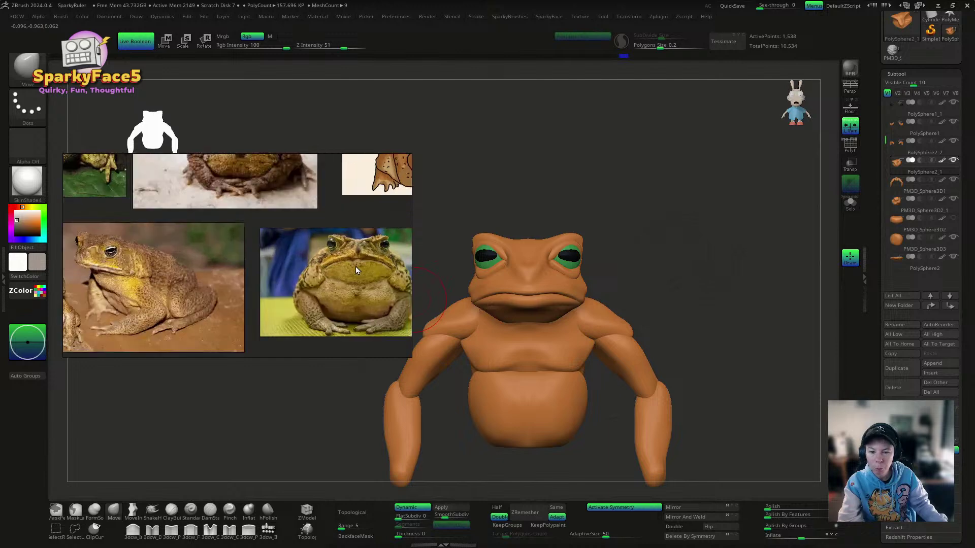
middle_drag(357, 264, 358, 328)
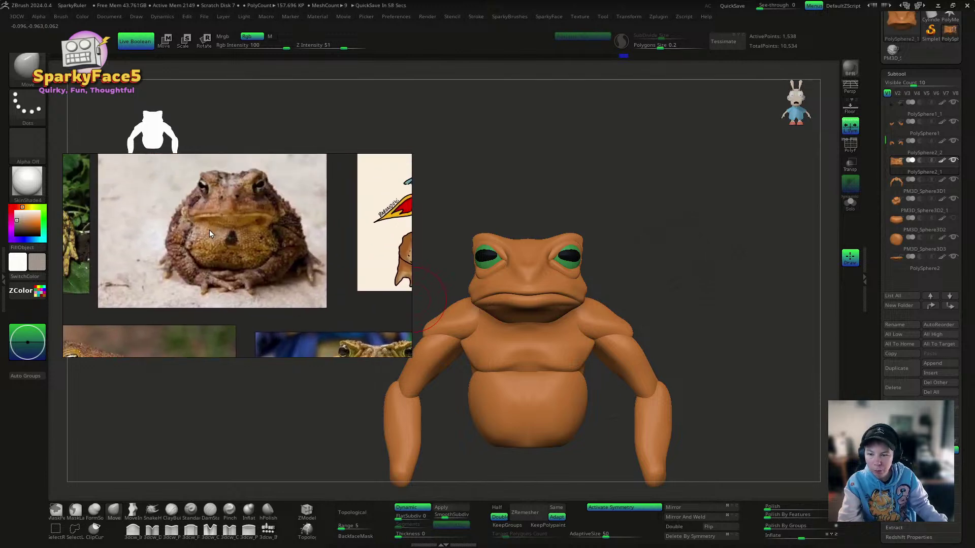
Step: Enlarge the brown toad photo and compare the figure with it in profile and from the front
scroll(209, 231, up, 2)
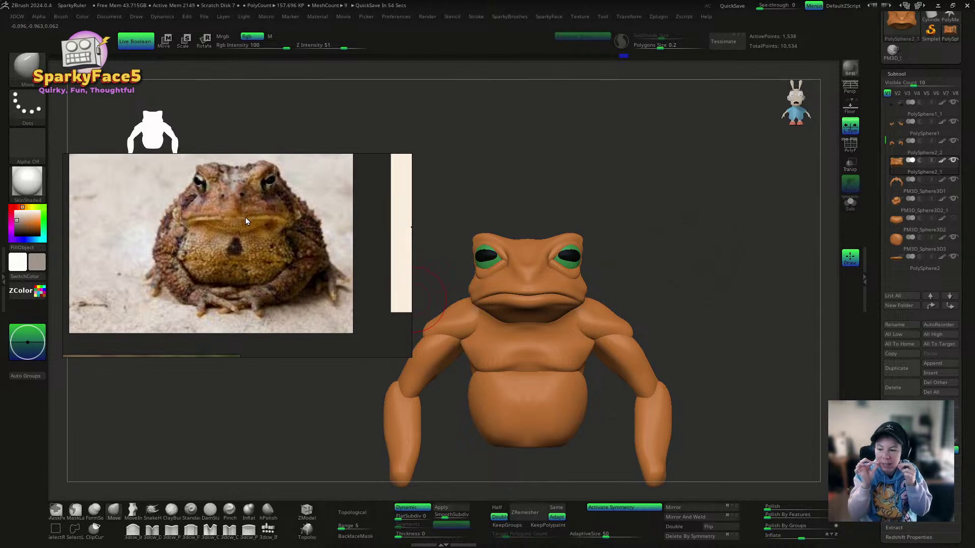
drag(713, 278, 672, 285)
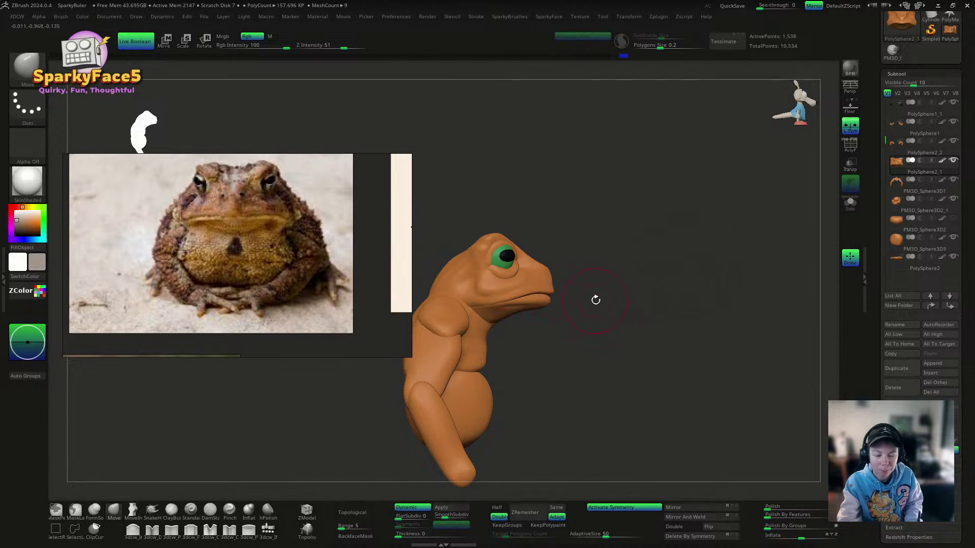
drag(580, 301, 665, 284)
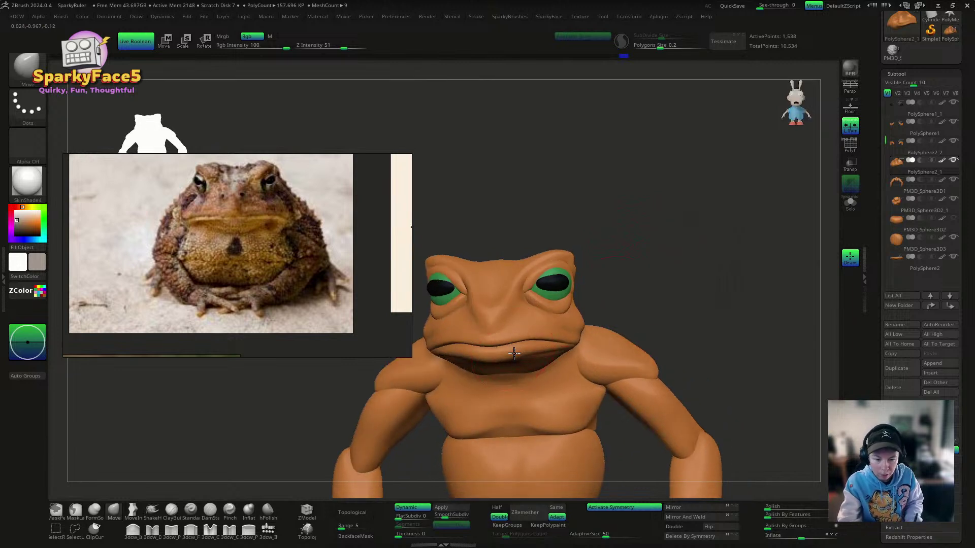
Step: Make the lower jaw the active subtool and isolate it in a three-quarter front view
alt+click(525, 351)
drag(538, 347, 539, 339)
right_drag(540, 339, 554, 316)
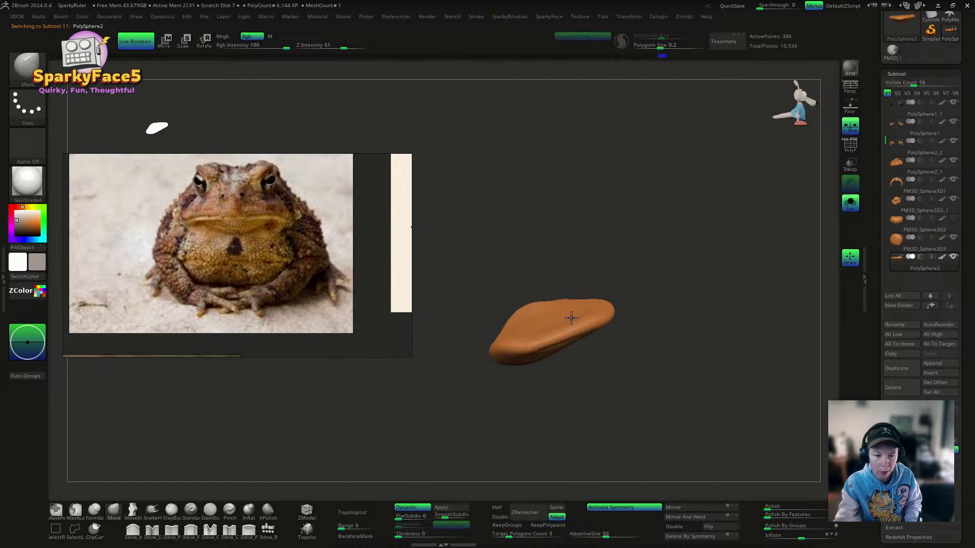
key(shift+s)
right_drag(593, 353, 683, 343)
key(shift+s)
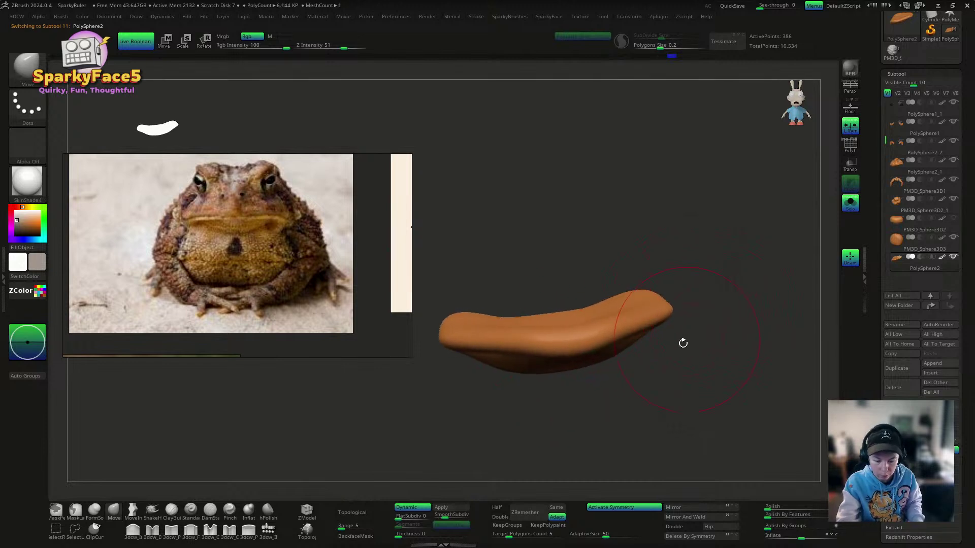
Step: Refine the isolated lower jaw's front lip and outer ends with a 3dcw brush at Z Intensity 15
click(210, 509)
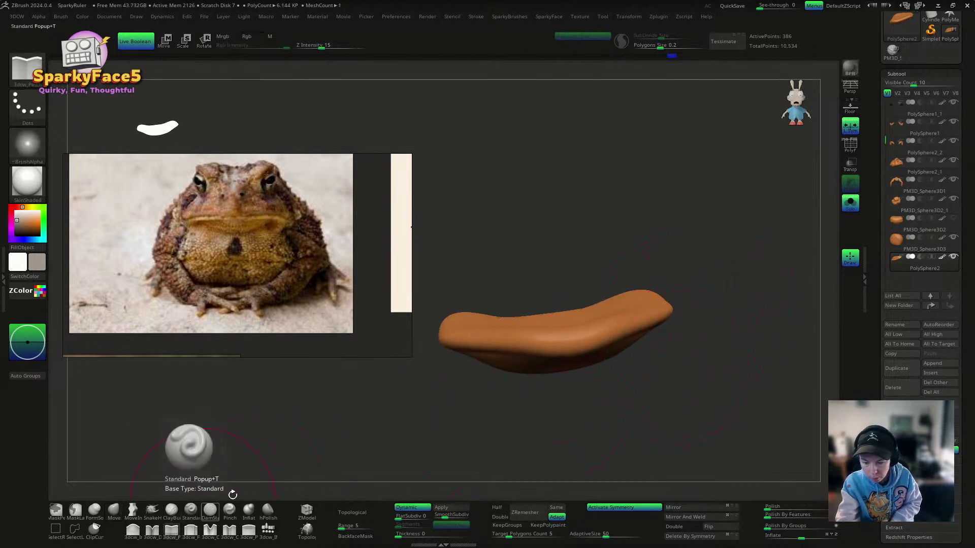
key(shift+f)
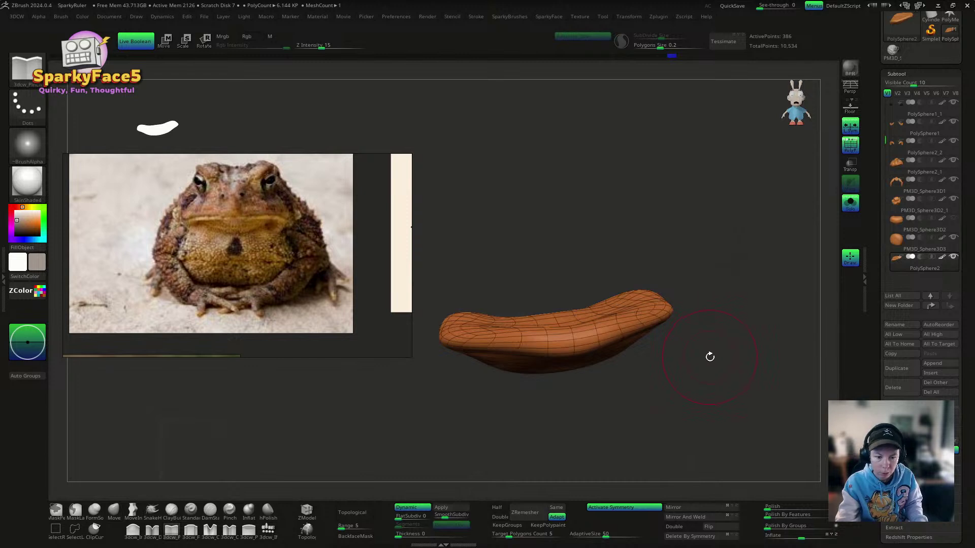
mouse_move(710, 357)
right_down()
mouse_move(714, 311)
mouse_move(714, 359)
right_up()
key(shift+f)
key(s)
drag(711, 362, 706, 363)
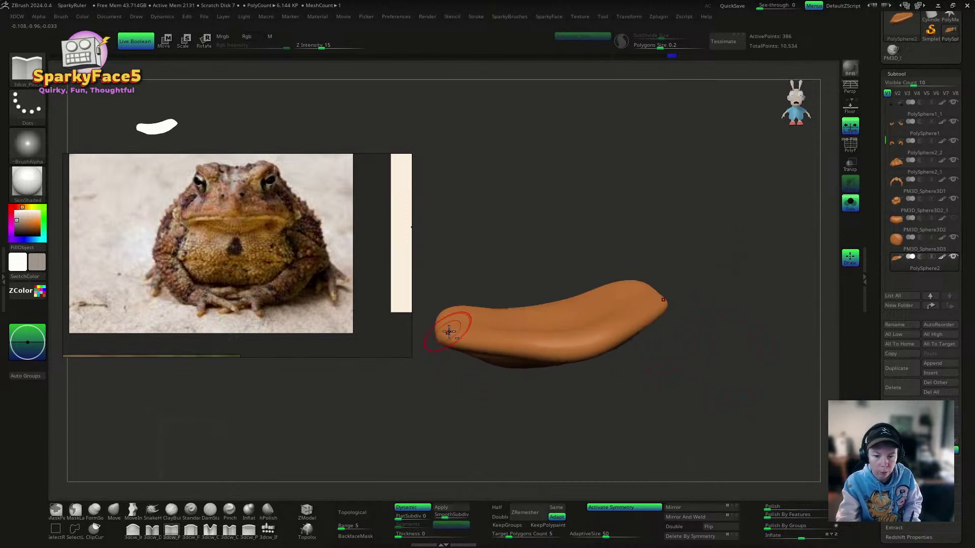
drag(450, 332, 461, 332)
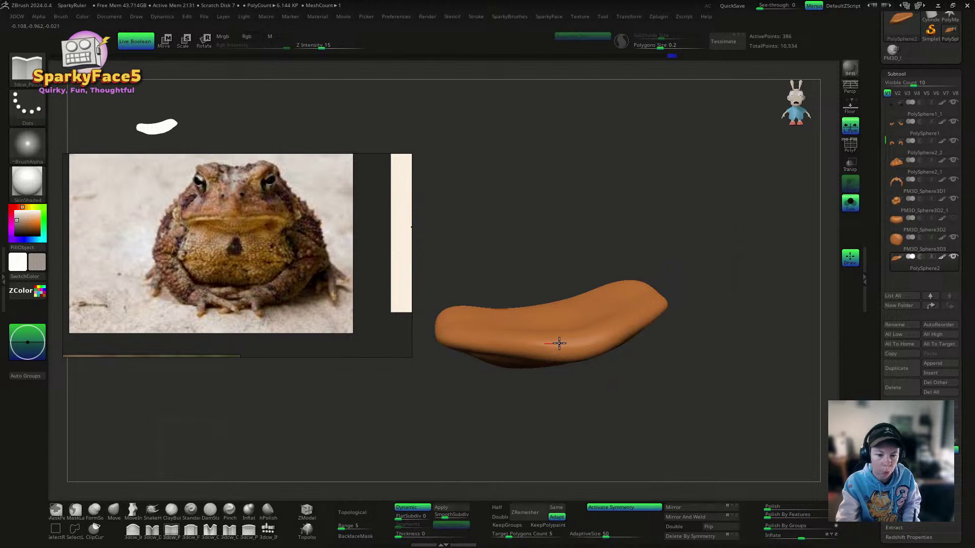
drag(595, 340, 600, 338)
Step: Show the whole figure again and refine the lower lip's edge toward the mouth corner, working from the side and below
click(705, 340)
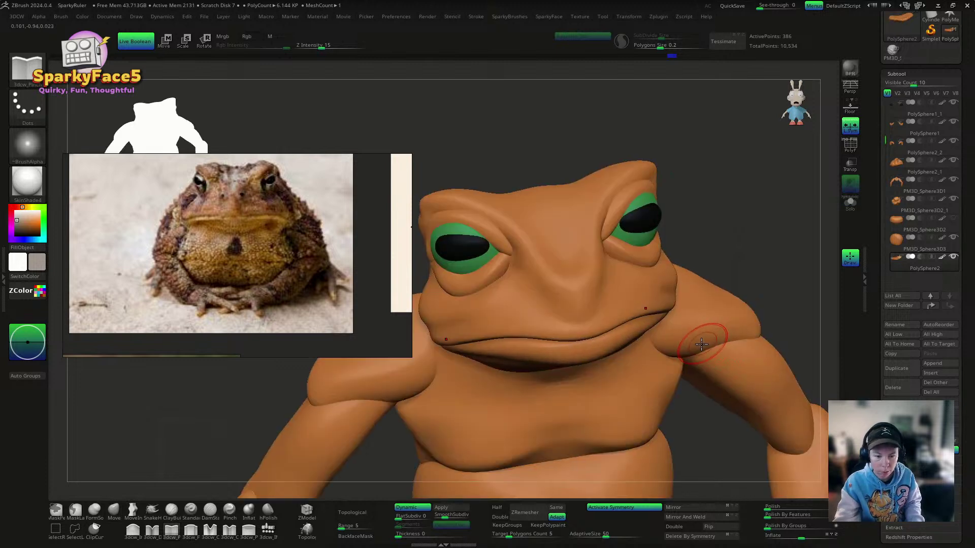
mouse_move(705, 338)
right_down()
mouse_move(699, 311)
mouse_move(738, 283)
right_up()
drag(737, 283, 723, 255)
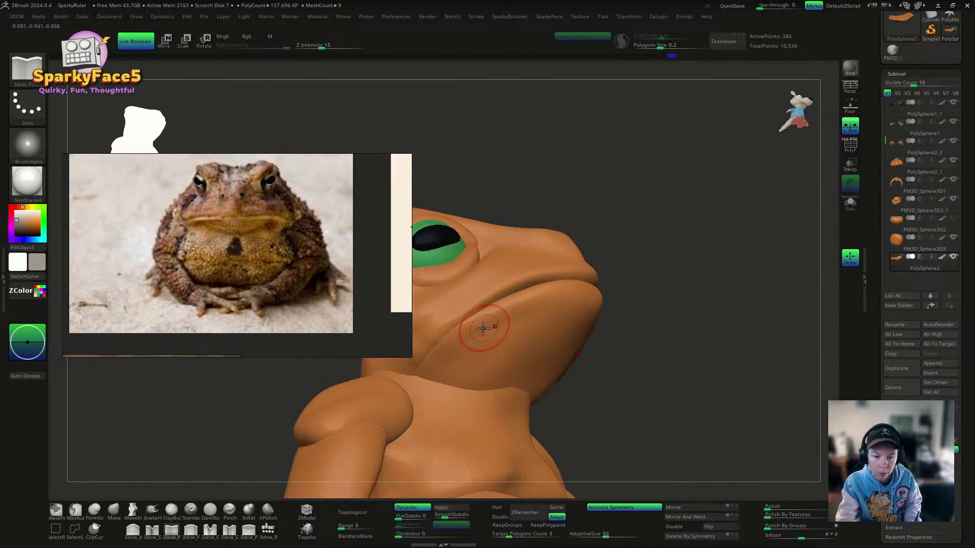
drag(472, 336, 484, 326)
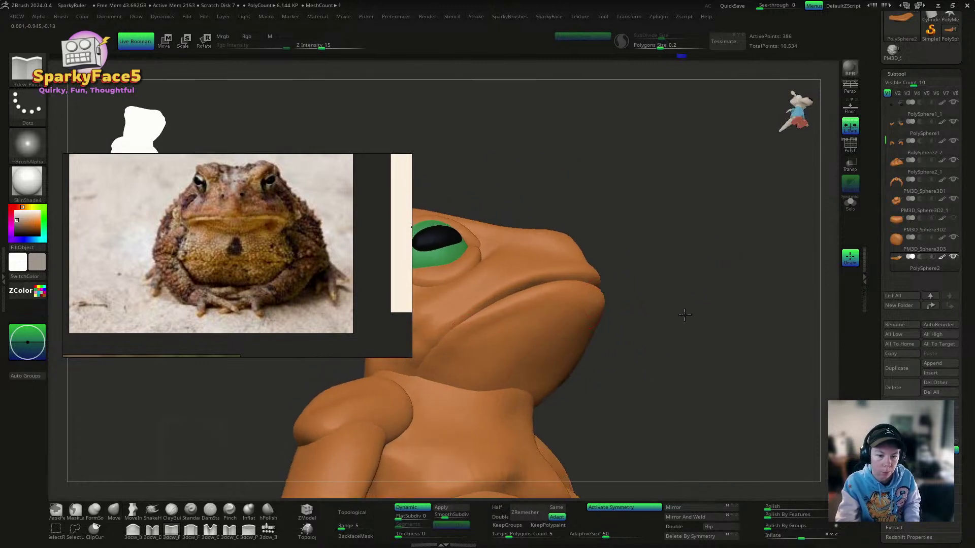
right_drag(569, 304, 542, 298)
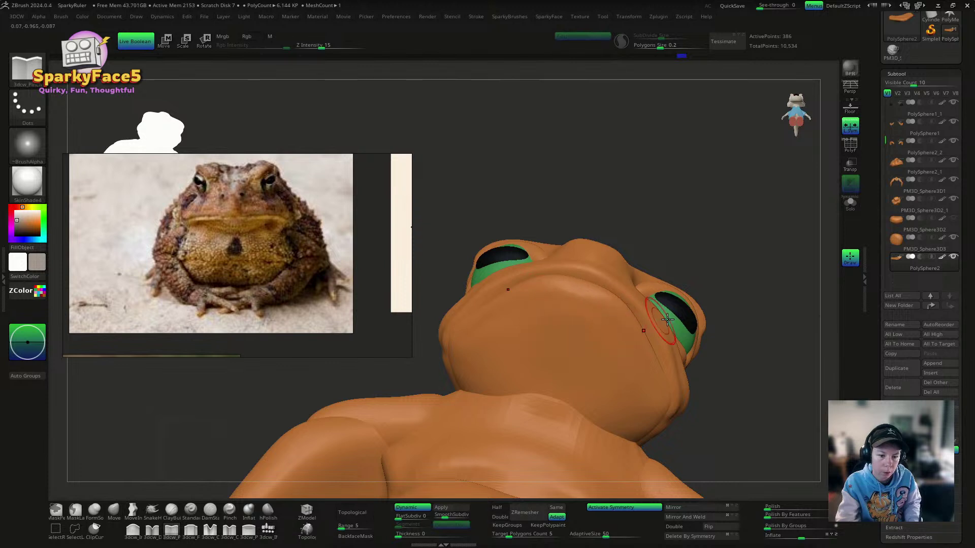
mouse_move(653, 325)
right_down()
mouse_move(779, 322)
mouse_move(635, 294)
right_up()
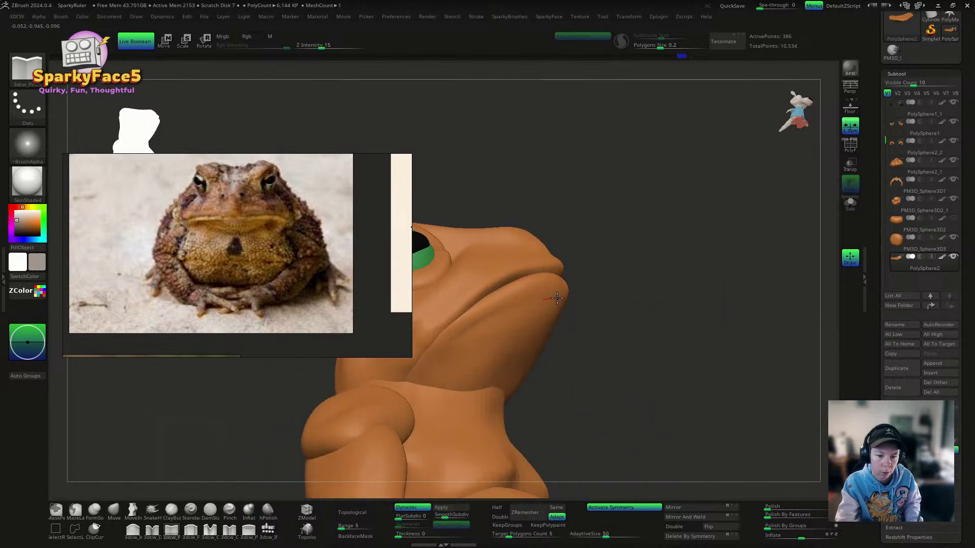
click(210, 509)
mouse_move(508, 355)
right_down()
mouse_move(525, 311)
mouse_move(579, 327)
mouse_move(570, 296)
right_up()
right_drag(618, 323, 723, 271)
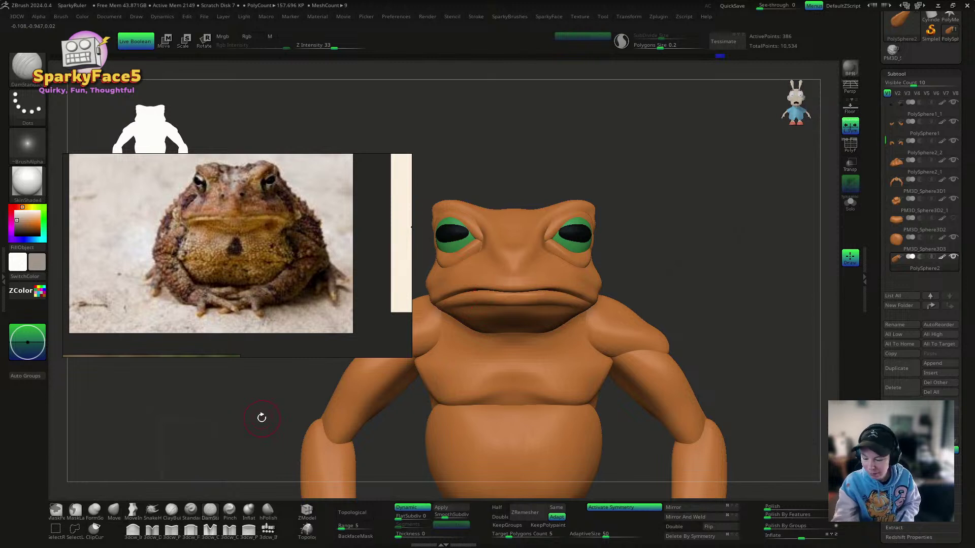
Step: Isolate the lower jaw, sculpt along its lower front rim with a 3dcw brush and smooth the front surface
key(alt+s)
right_drag(492, 281, 454, 329)
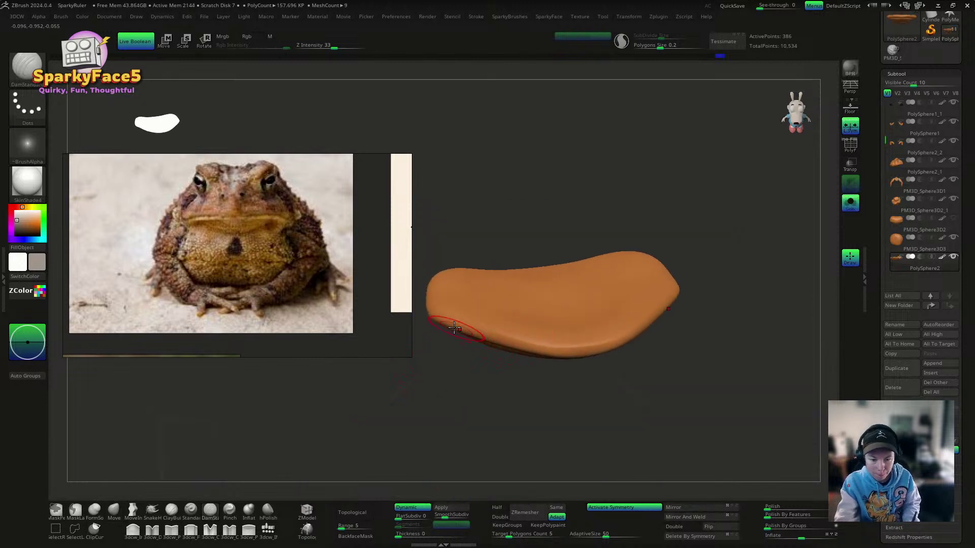
click(172, 530)
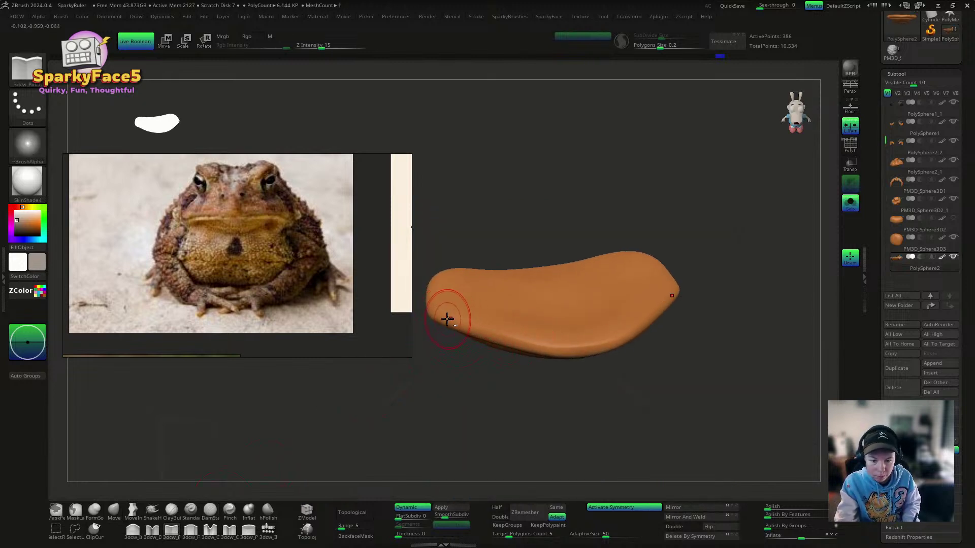
drag(447, 319, 479, 329)
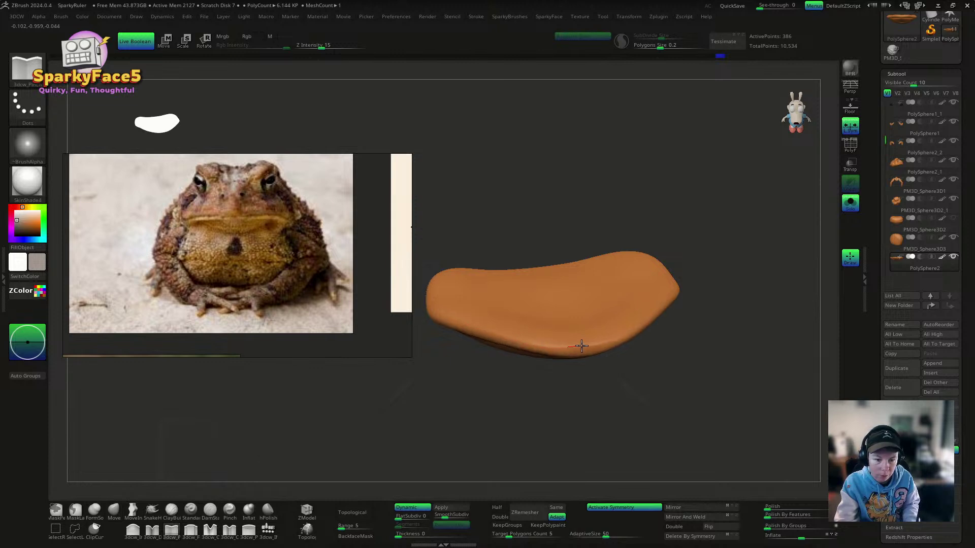
right_drag(716, 339, 641, 330)
key(shift)
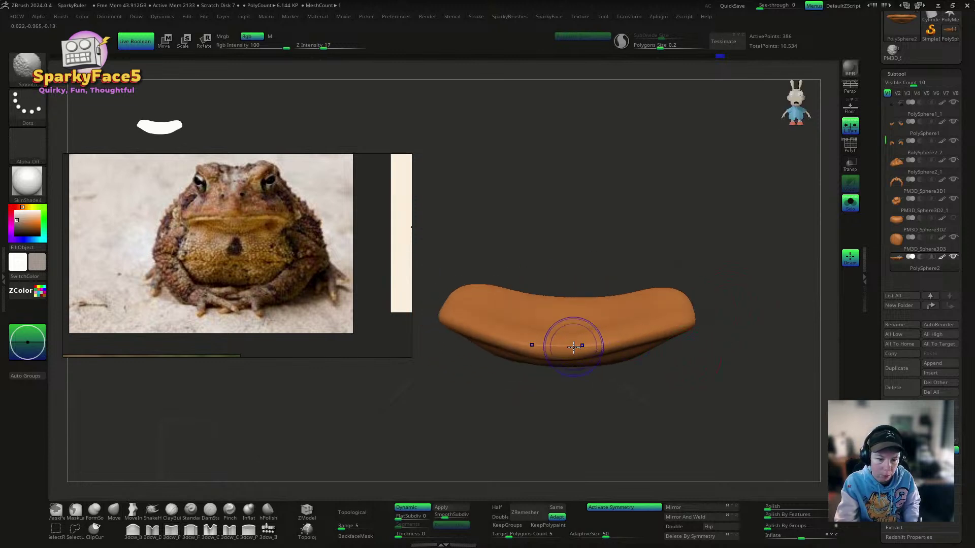
key(shift)
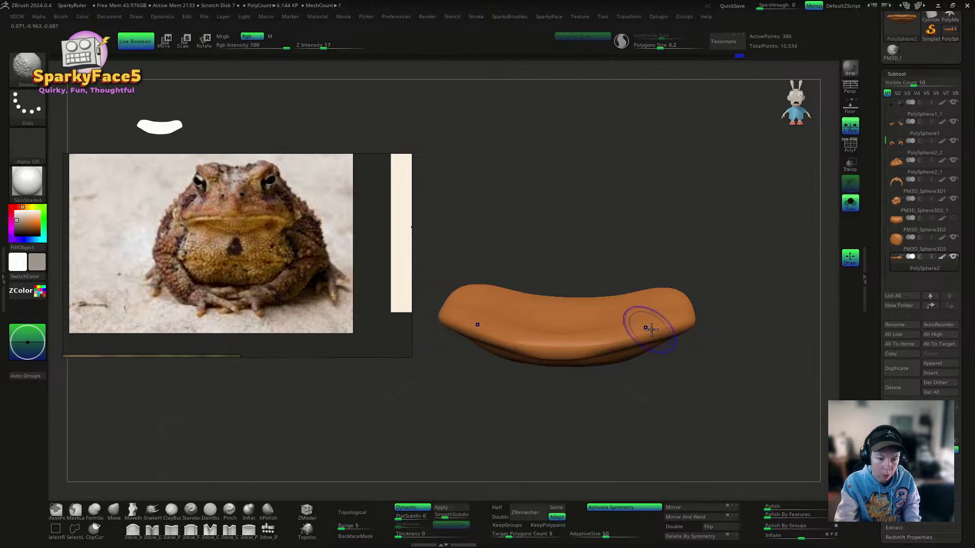
click(720, 336)
Step: Unhide the rest of the figure and reshape the lower jaw's side and chin with the Move brush
mouse_move(720, 335)
right_down()
mouse_move(709, 344)
mouse_move(644, 312)
mouse_move(627, 333)
mouse_move(552, 334)
mouse_move(584, 328)
mouse_move(562, 337)
mouse_move(589, 346)
mouse_move(577, 328)
right_up()
key(b)
key(m)
key(v)
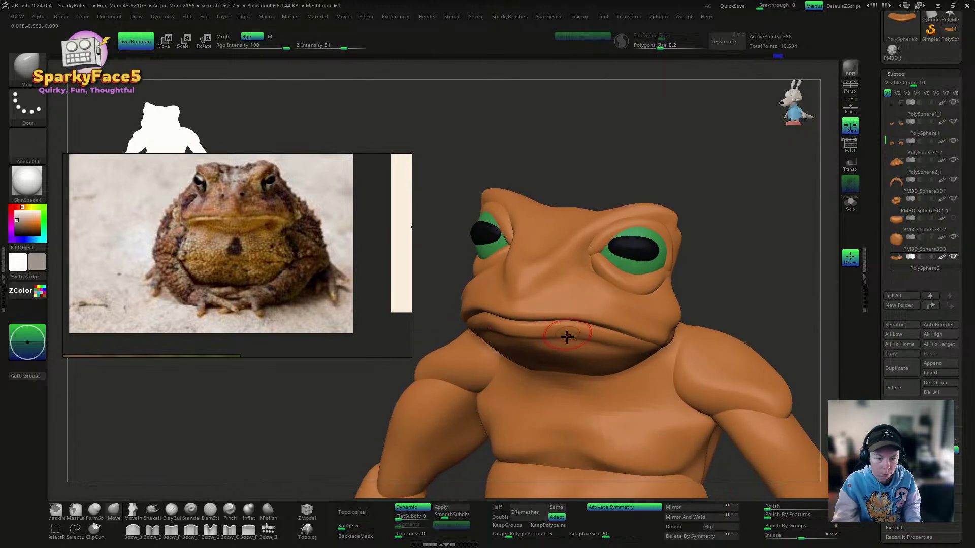
right_drag(577, 326, 523, 333)
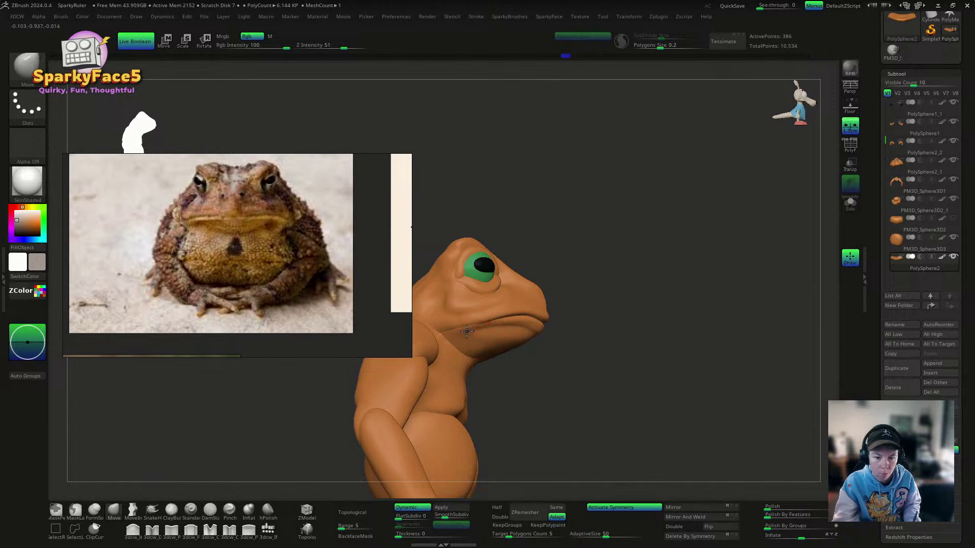
right_drag(459, 330, 486, 355)
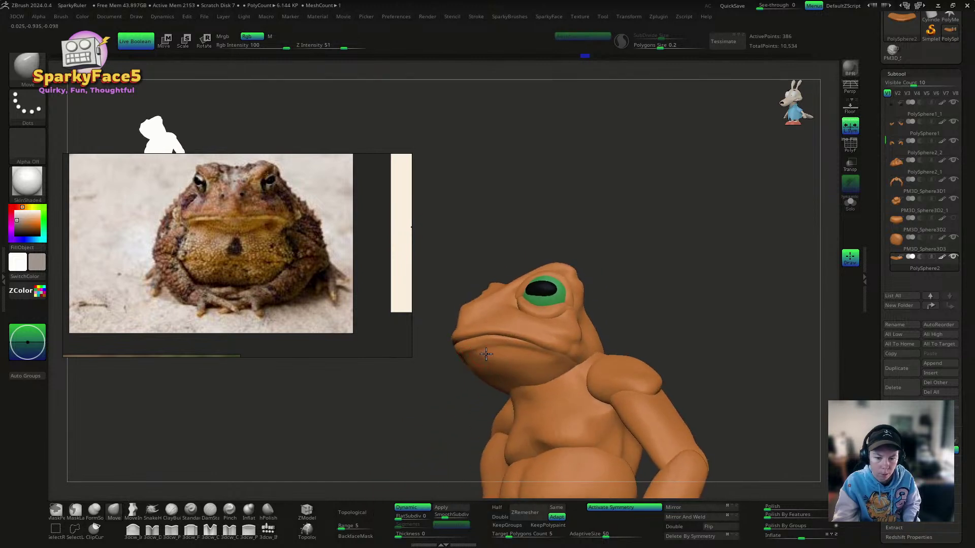
drag(480, 358, 491, 365)
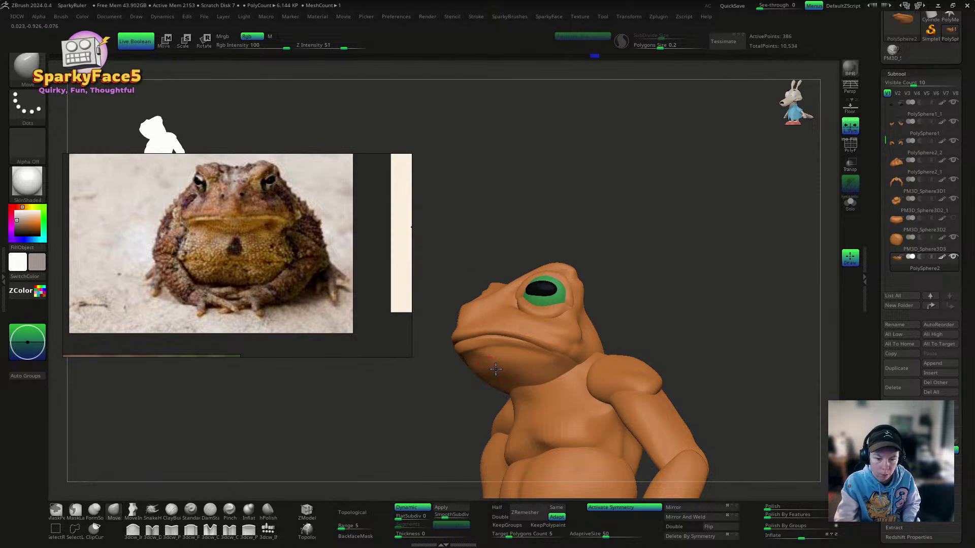
Step: Adjust the lower jaw's bottom contour from the front and check it against the chest from slightly below
right_drag(478, 380, 505, 372)
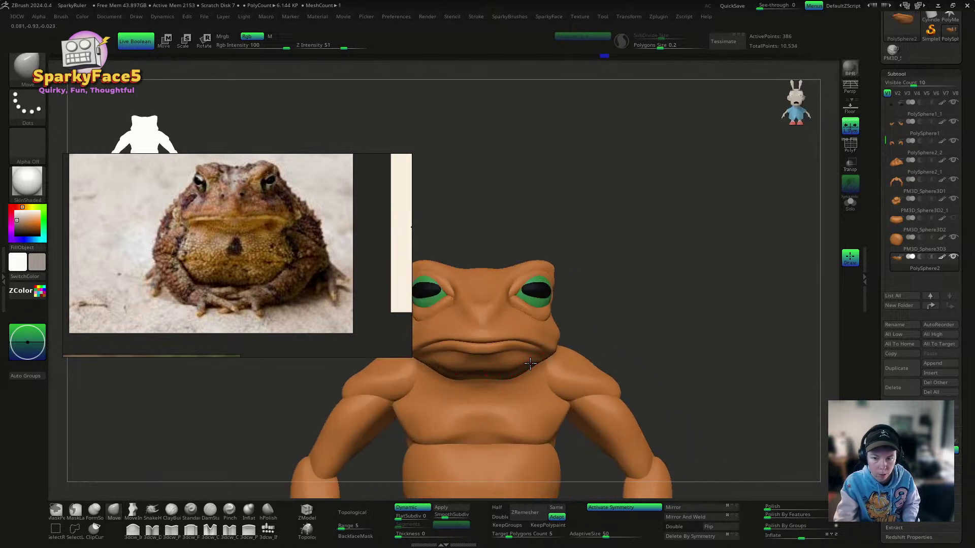
drag(519, 379, 508, 382)
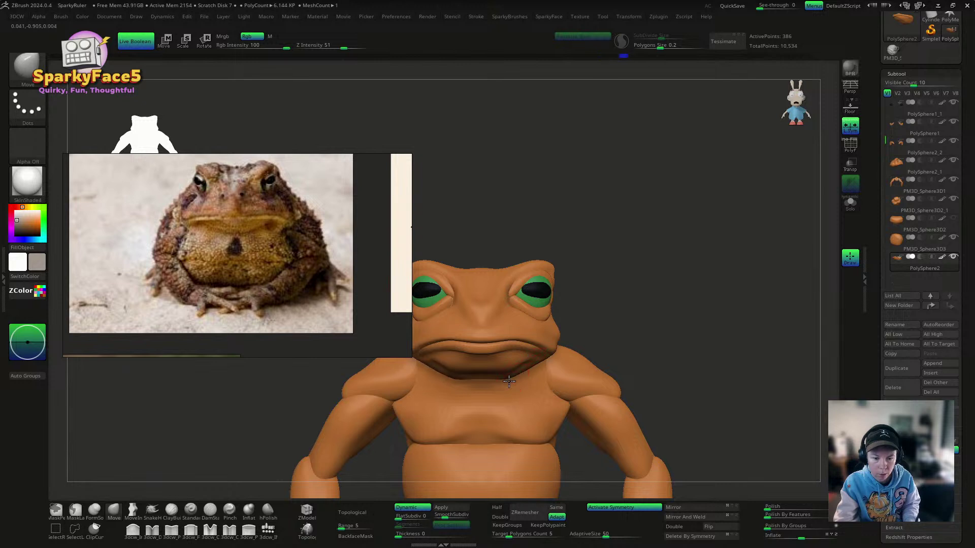
right_drag(505, 374, 608, 375)
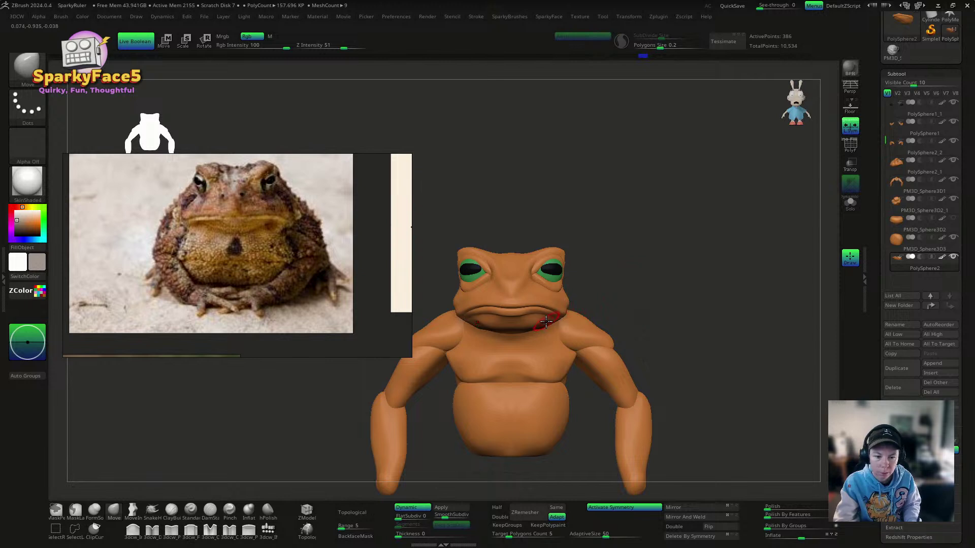
drag(621, 302, 553, 324)
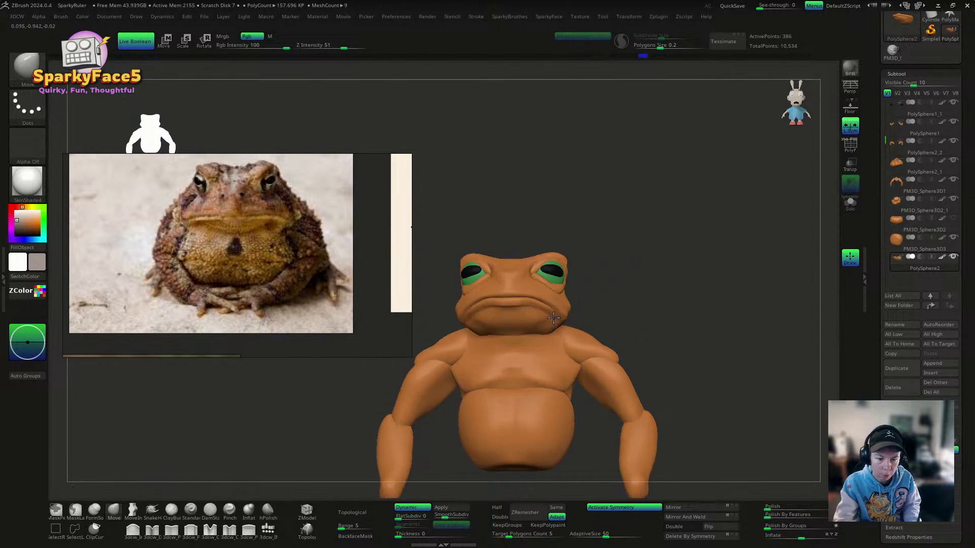
drag(621, 311, 615, 340)
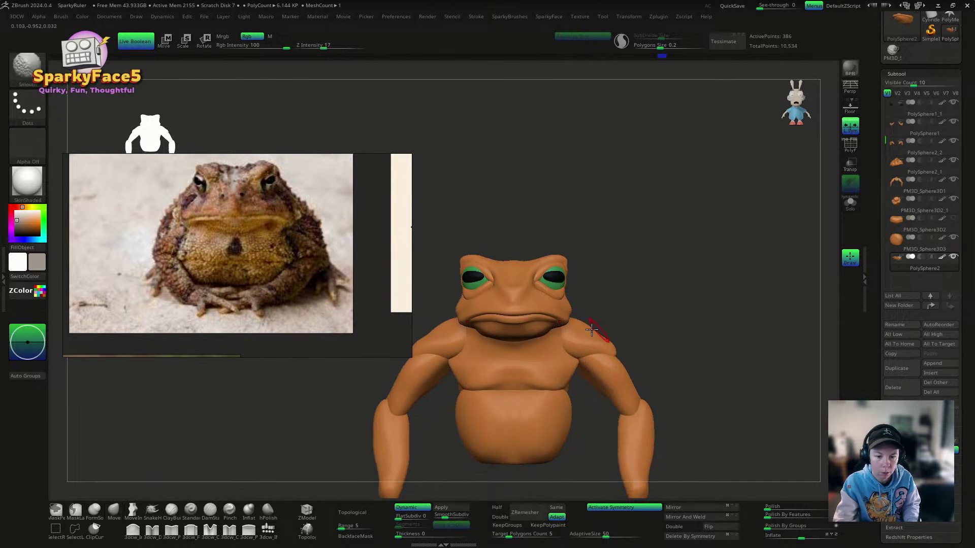
Step: Select the upper head piece and pull the lower cheeks inward beside the mouth corners
alt+click(566, 321)
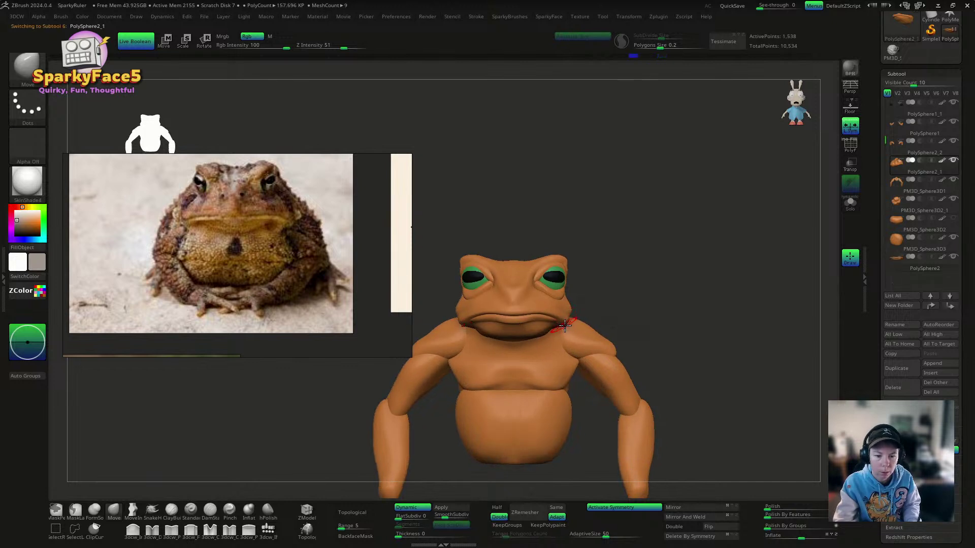
drag(625, 295, 627, 263)
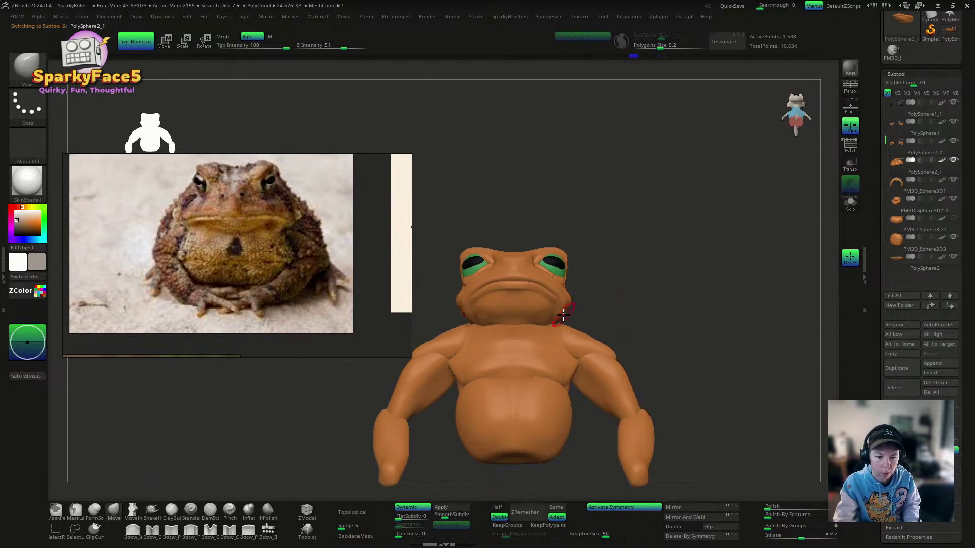
drag(607, 307, 617, 334)
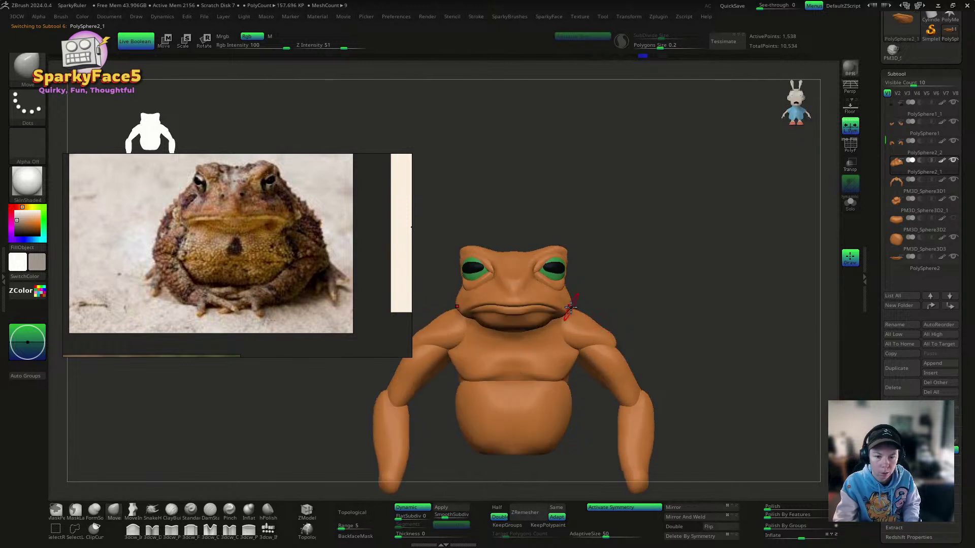
mouse_move(568, 311)
mouse_down()
mouse_move(558, 288)
mouse_move(555, 305)
mouse_up()
drag(600, 305, 594, 345)
drag(629, 292, 636, 274)
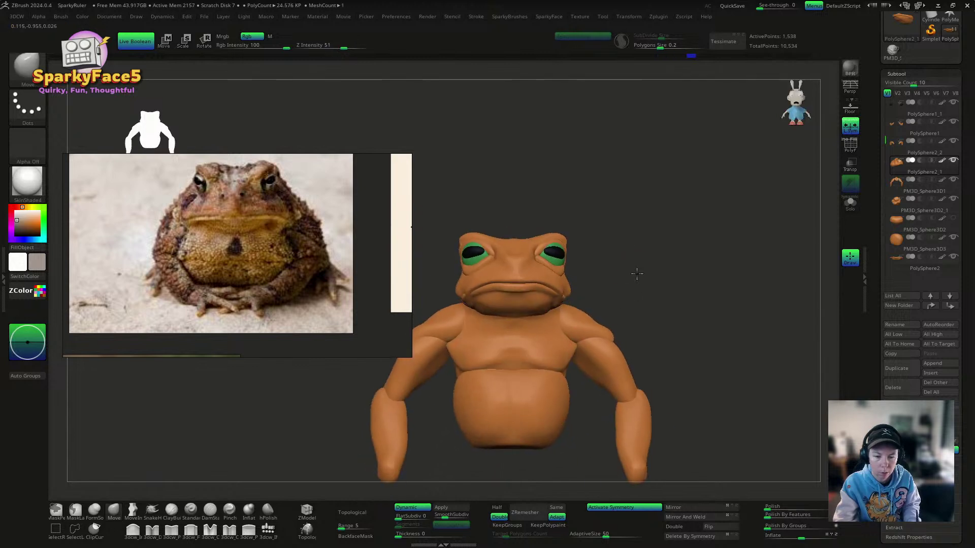
Step: Try a Move brush adjustment at the lower jaw's corner and undo the latest edits on the lower jaw and the upper head piece
alt+click(562, 300)
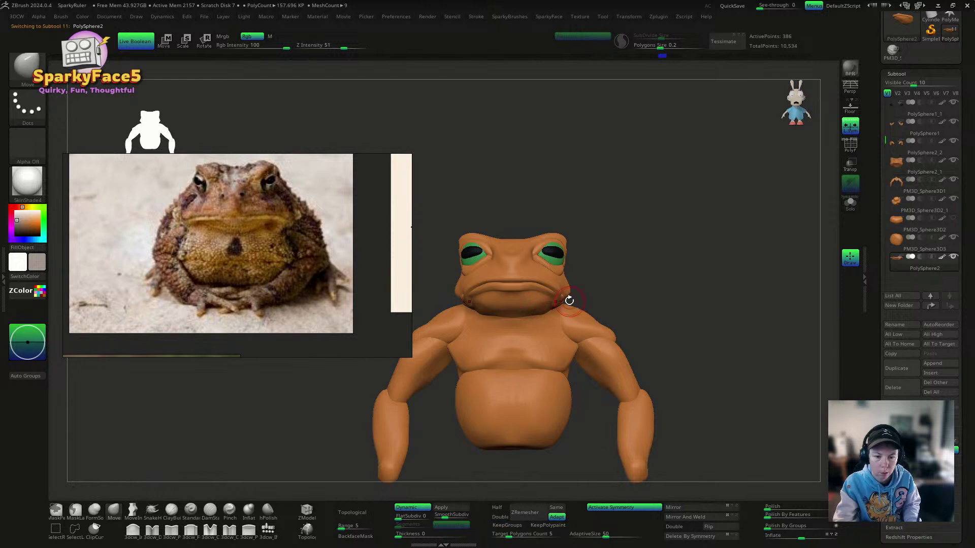
mouse_move(547, 300)
mouse_down()
mouse_move(612, 278)
mouse_move(589, 270)
mouse_move(618, 340)
mouse_up()
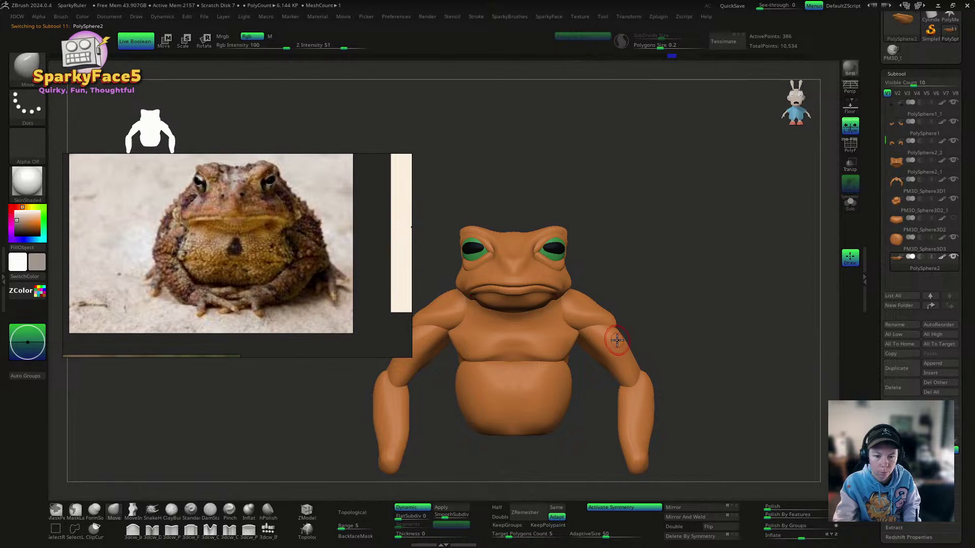
key(ctrl+z)
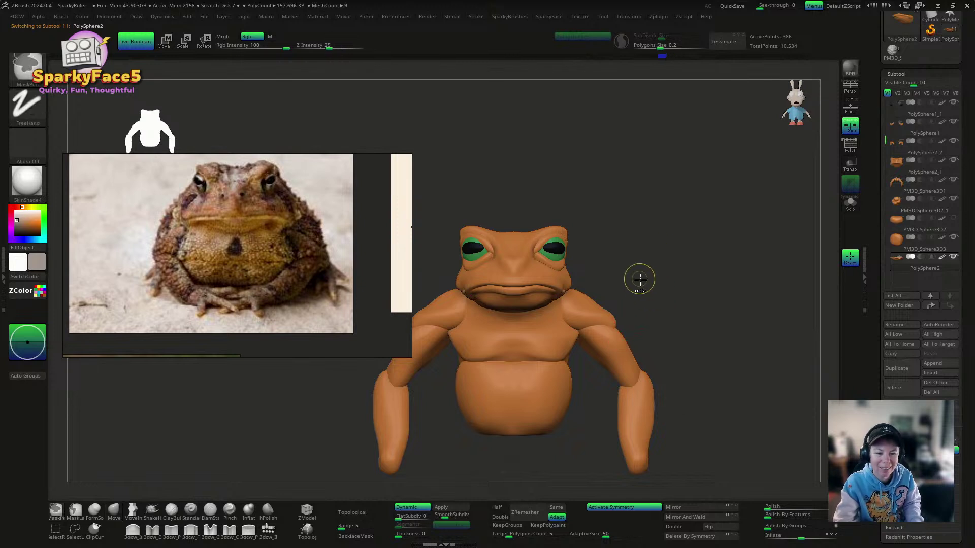
key(ctrl+z)
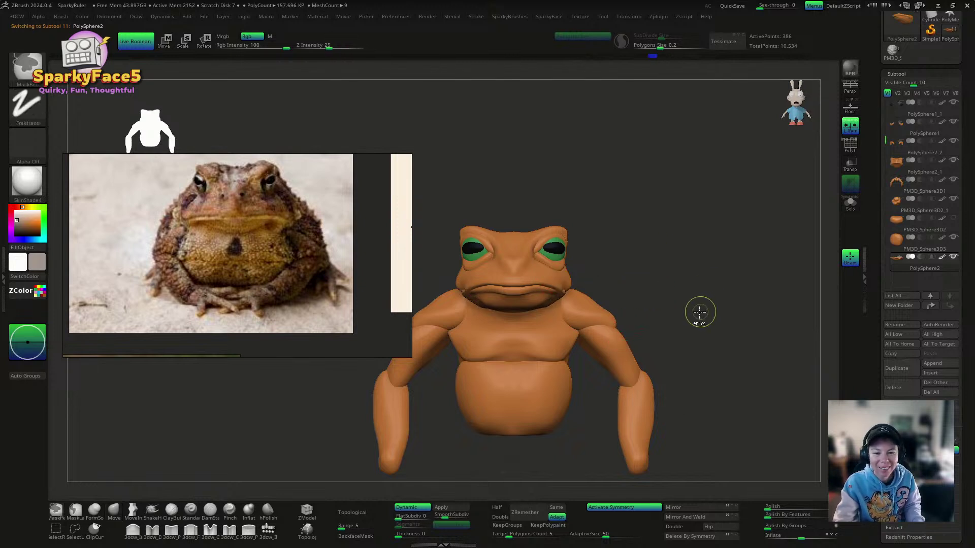
alt+click(510, 264)
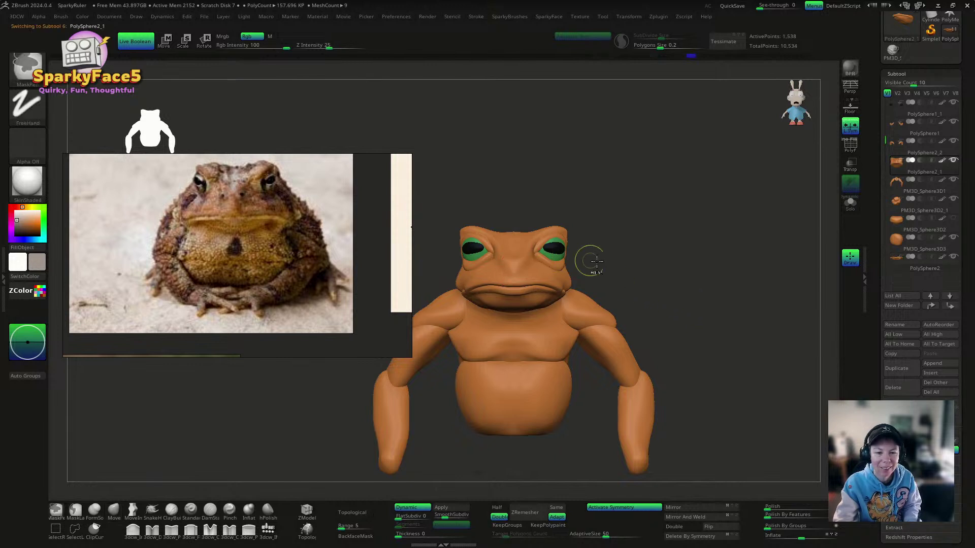
key(ctrl+z)
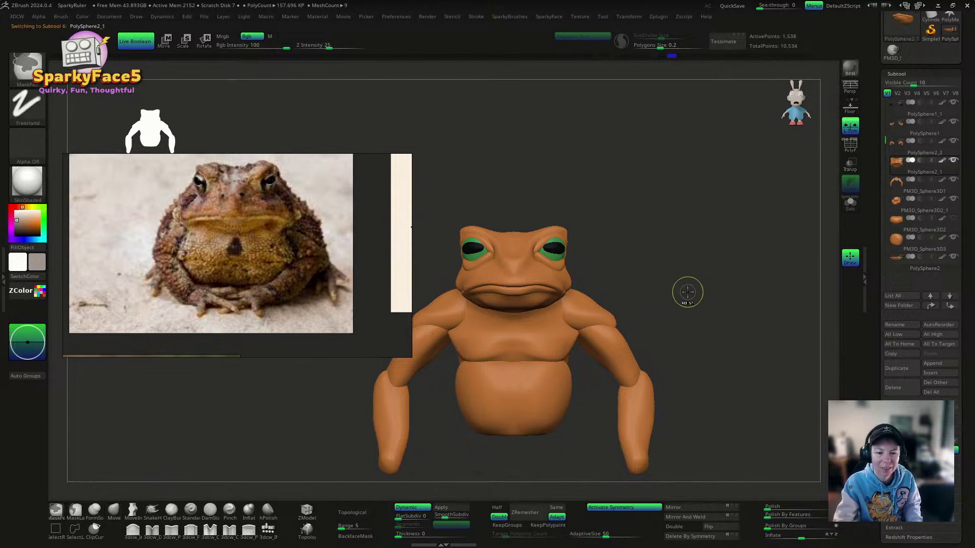
Step: Select the lower jaw and examine its fit with the head and neck from below and from the side
mouse_move(686, 289)
mouse_down()
mouse_move(684, 237)
mouse_move(616, 300)
mouse_move(560, 329)
mouse_up()
alt+click(559, 326)
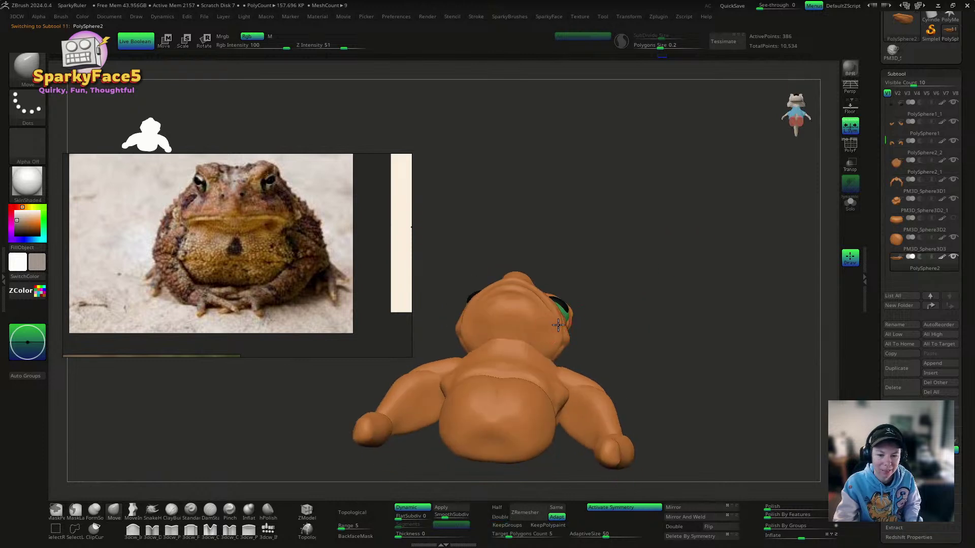
shift+drag(616, 296, 691, 317)
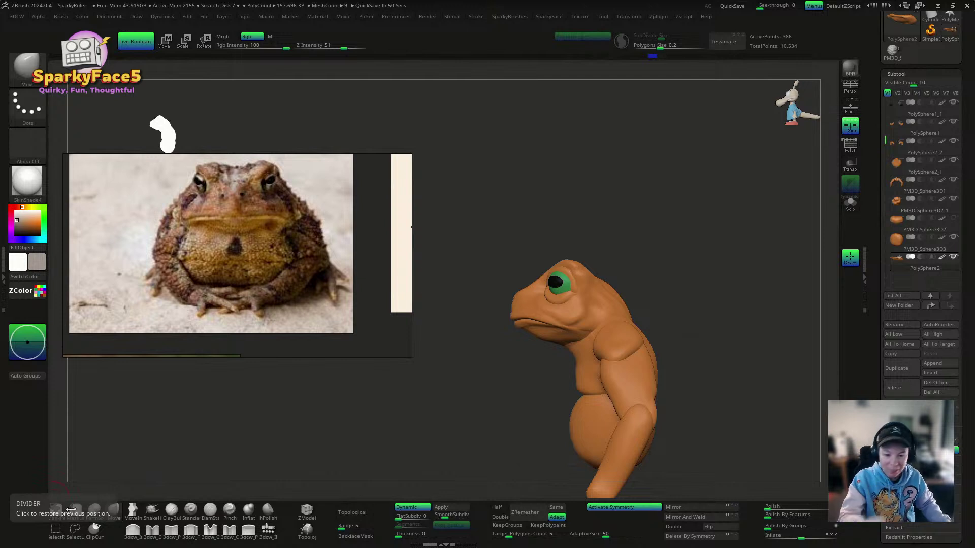
Step: Check the toad's proportions from several sides and reshape its lower jaw piece with the Move brush
drag(733, 343, 792, 344)
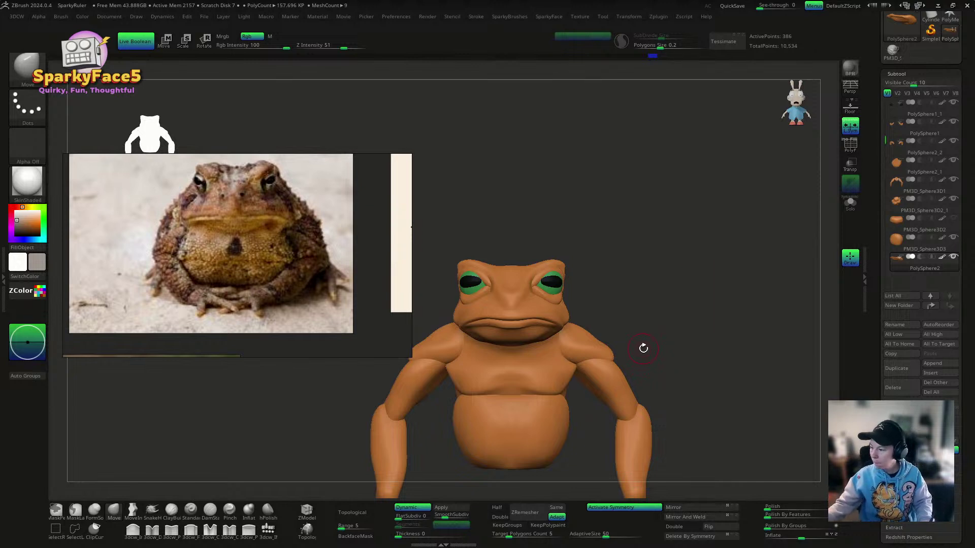
drag(670, 313, 679, 318)
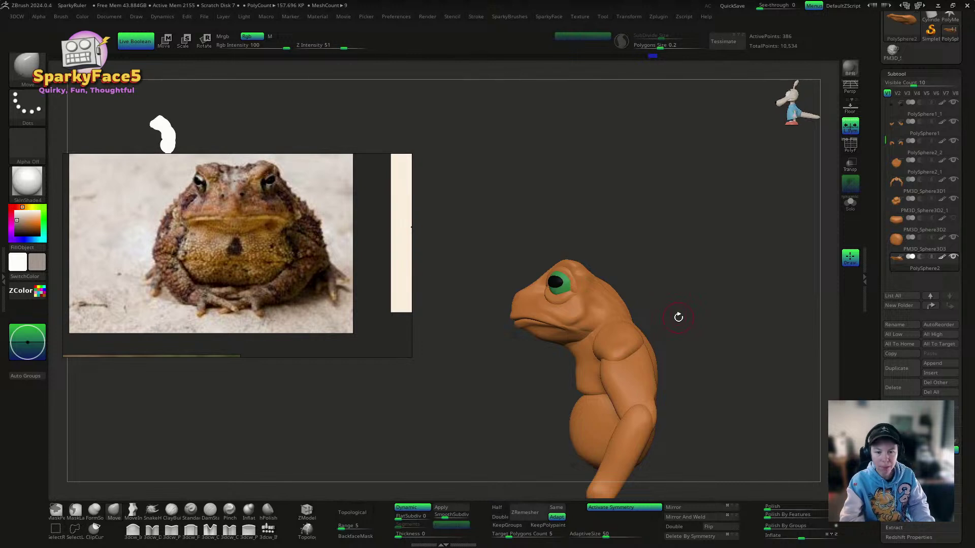
drag(744, 280, 645, 225)
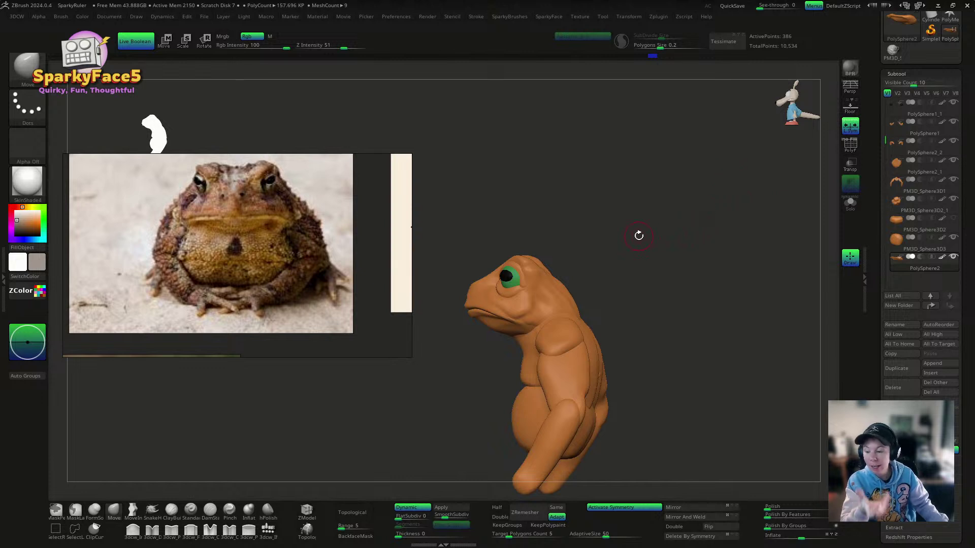
mouse_move(657, 304)
mouse_down()
mouse_move(685, 311)
mouse_move(669, 307)
mouse_move(681, 227)
mouse_move(594, 254)
mouse_move(553, 304)
mouse_up()
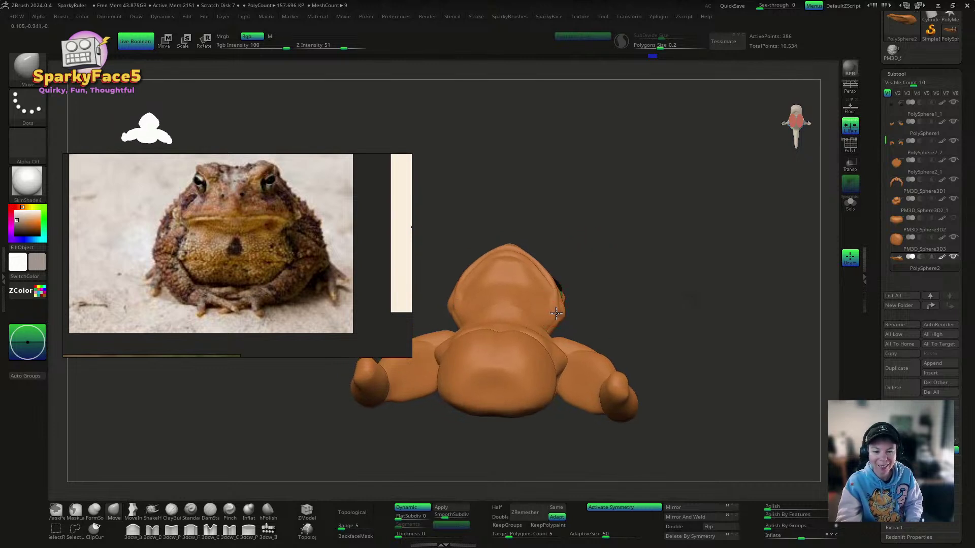
drag(558, 307, 586, 287)
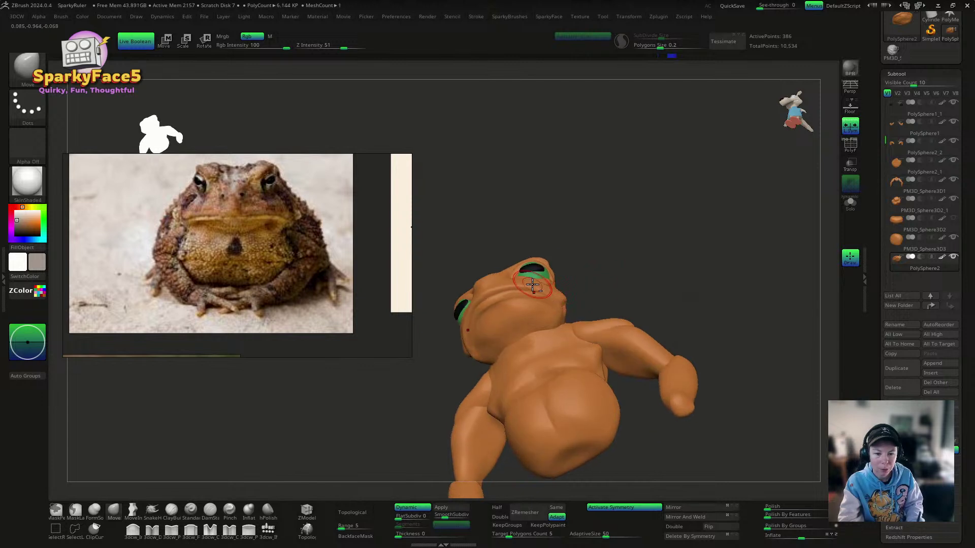
Step: Make the head the active subtool and reshape its cheeks and the back of its jaw with the Move brush
alt+click(501, 275)
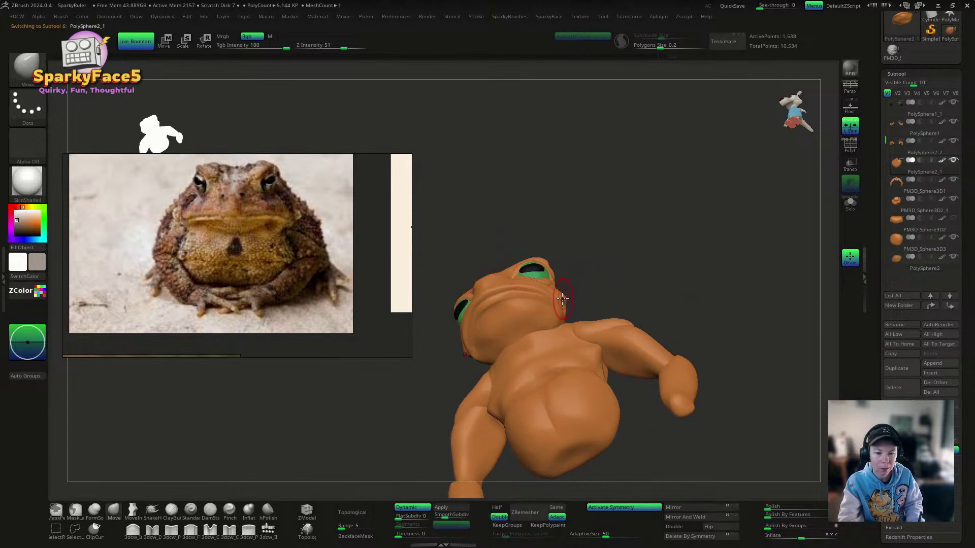
mouse_move(583, 294)
mouse_down()
mouse_move(566, 309)
mouse_move(649, 294)
mouse_move(670, 306)
mouse_move(637, 307)
mouse_up()
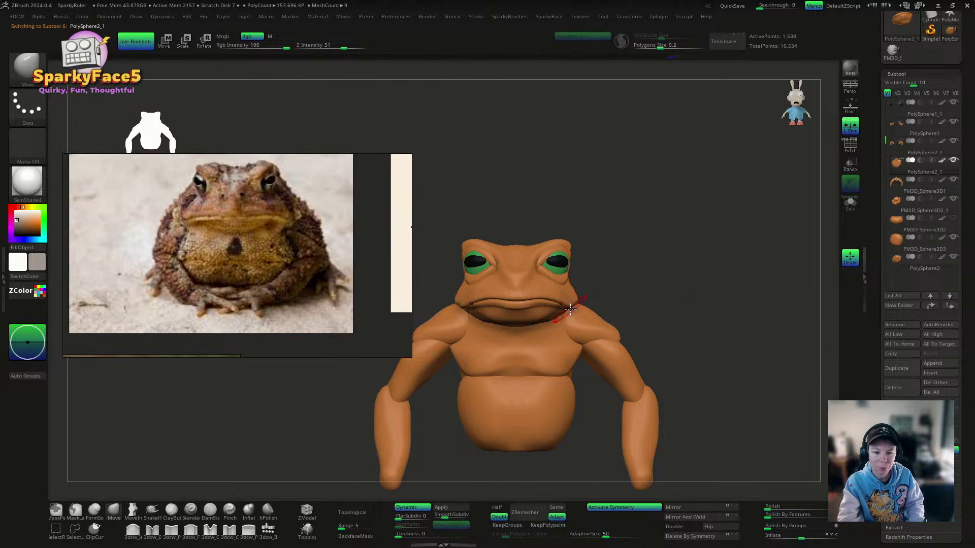
drag(631, 289, 655, 298)
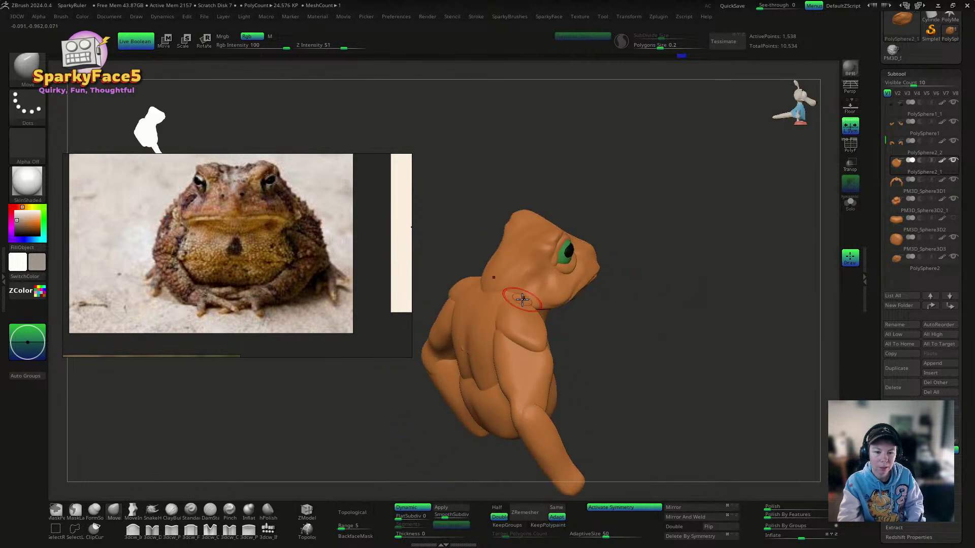
shift+drag(639, 297, 609, 300)
Step: Enlarge the Move brush and adjust the head's overall silhouette from the front and back
key(s)
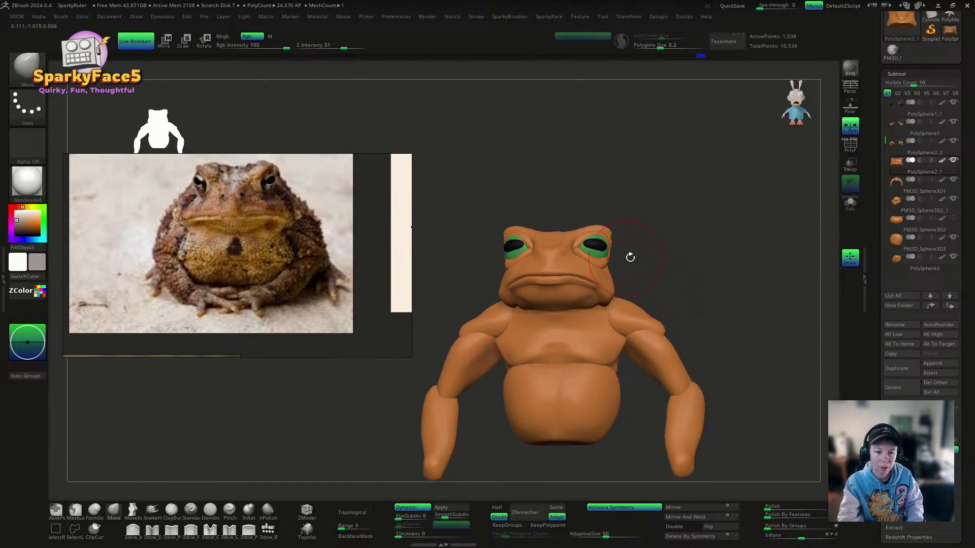
drag(631, 257, 630, 275)
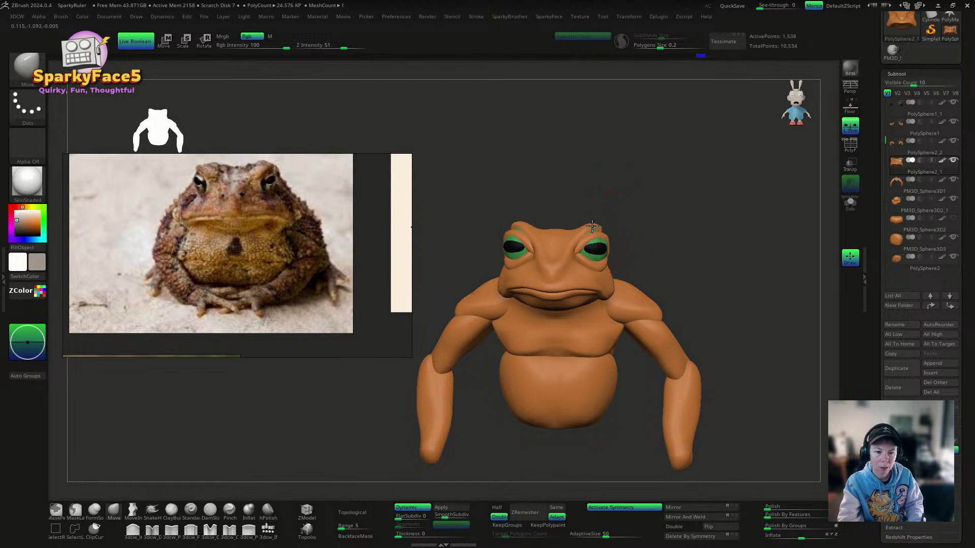
mouse_move(662, 229)
mouse_down()
mouse_move(583, 233)
mouse_move(631, 251)
mouse_move(711, 220)
mouse_move(760, 269)
mouse_up()
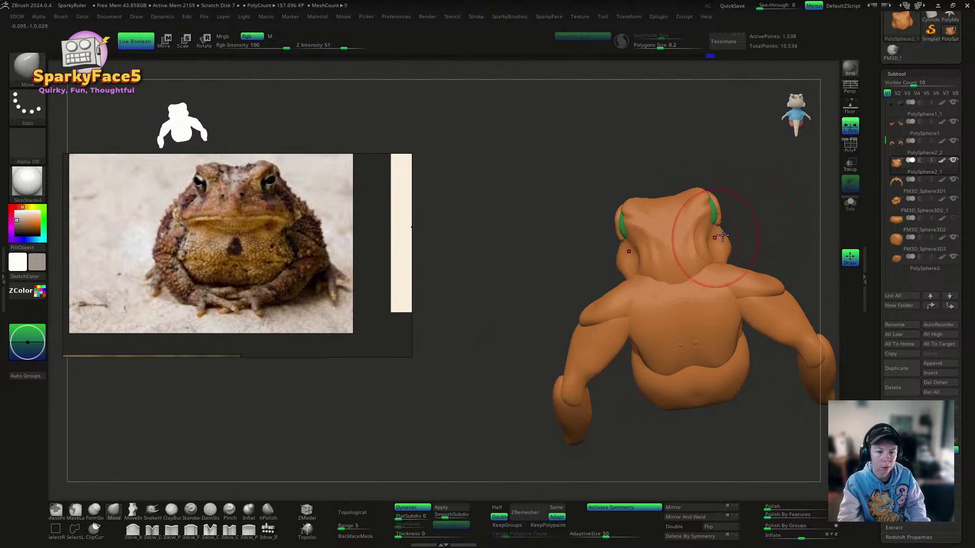
mouse_move(736, 278)
mouse_down()
mouse_move(809, 222)
mouse_move(755, 203)
mouse_move(732, 244)
mouse_move(749, 253)
mouse_up()
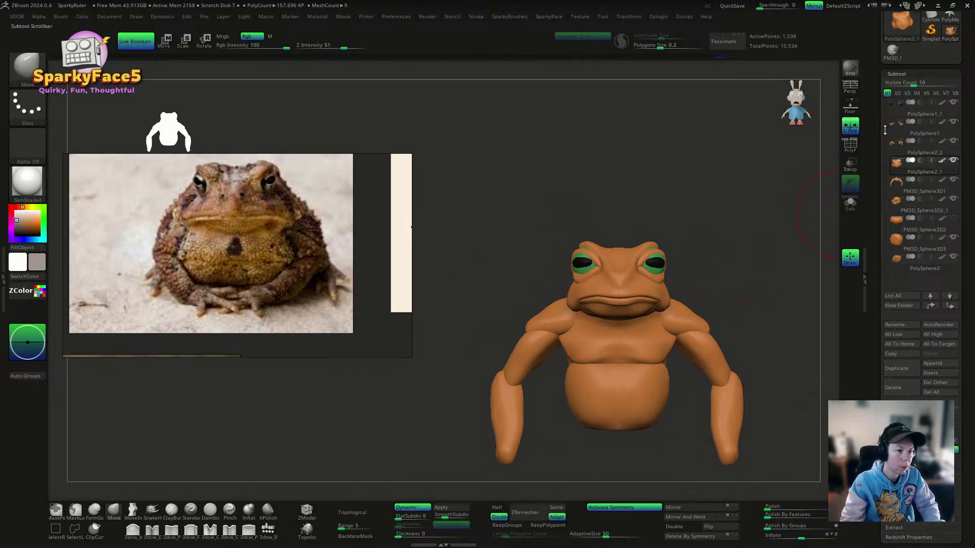
Step: Make the eyes the active subtool and shift them inward to sit in the sockets using the transform gizmo
alt+click(655, 262)
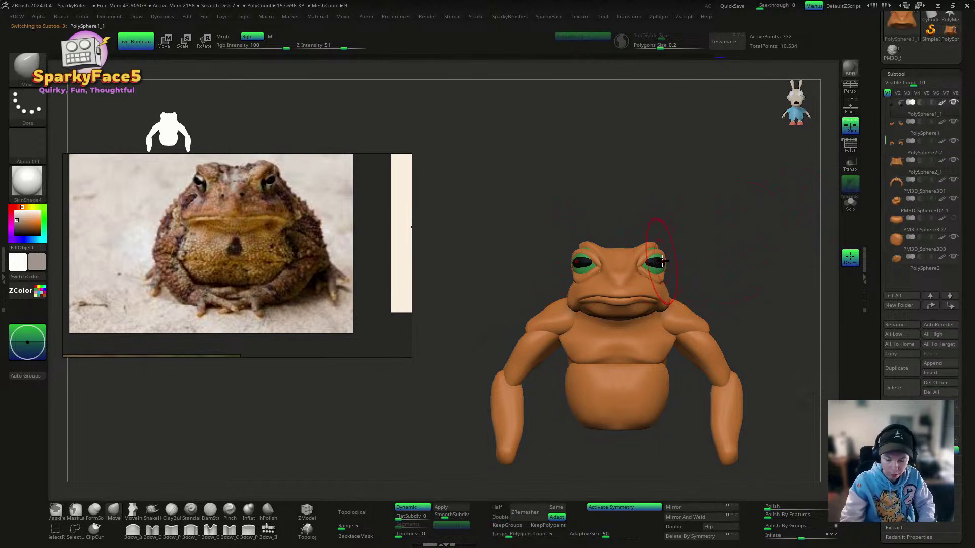
key(w)
key(ctrl)
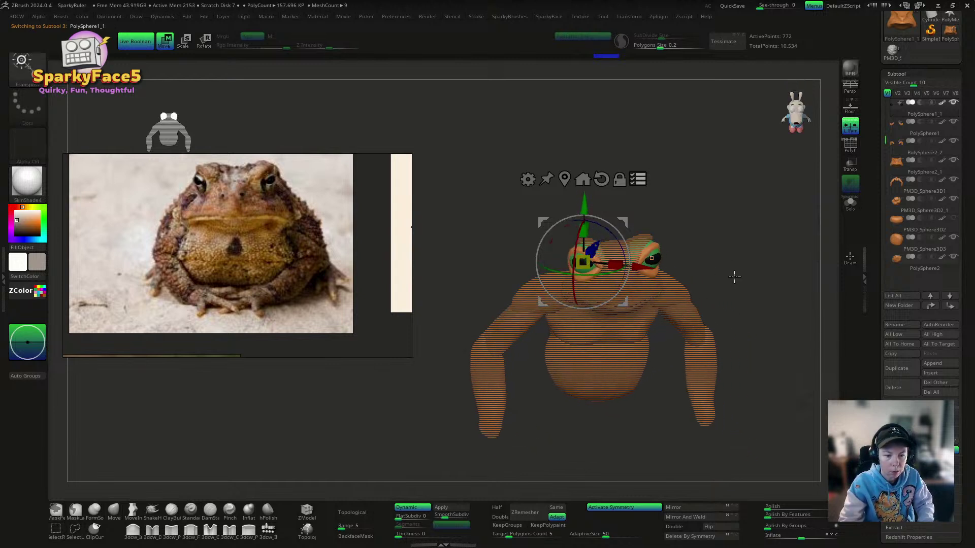
drag(589, 265, 584, 265)
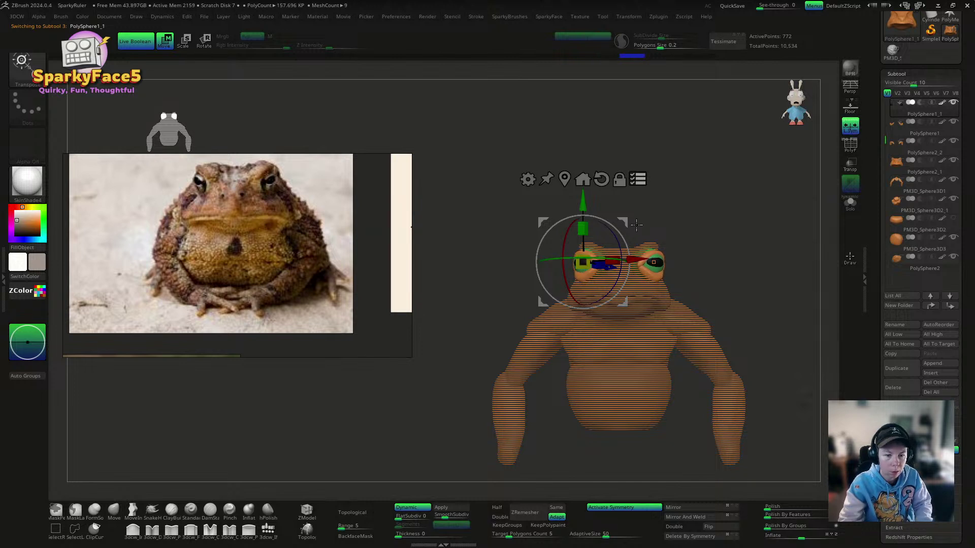
drag(637, 224, 628, 217)
mouse_move(700, 216)
mouse_down()
mouse_move(698, 282)
mouse_move(670, 218)
mouse_move(624, 220)
mouse_move(740, 226)
mouse_move(720, 233)
mouse_move(748, 257)
mouse_move(766, 233)
mouse_move(760, 212)
mouse_move(762, 276)
mouse_up()
key(q)
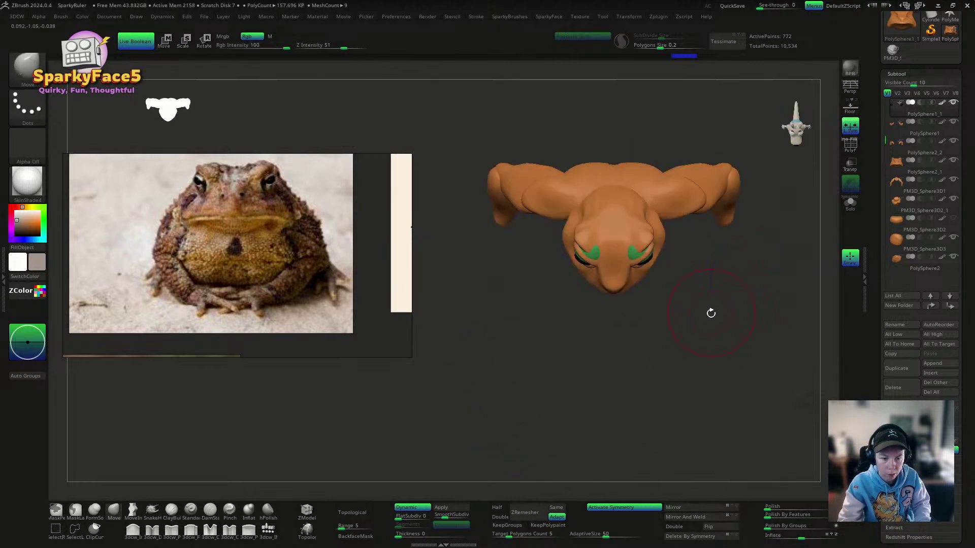
mouse_move(710, 312)
mouse_down()
mouse_move(729, 213)
mouse_move(726, 225)
mouse_up()
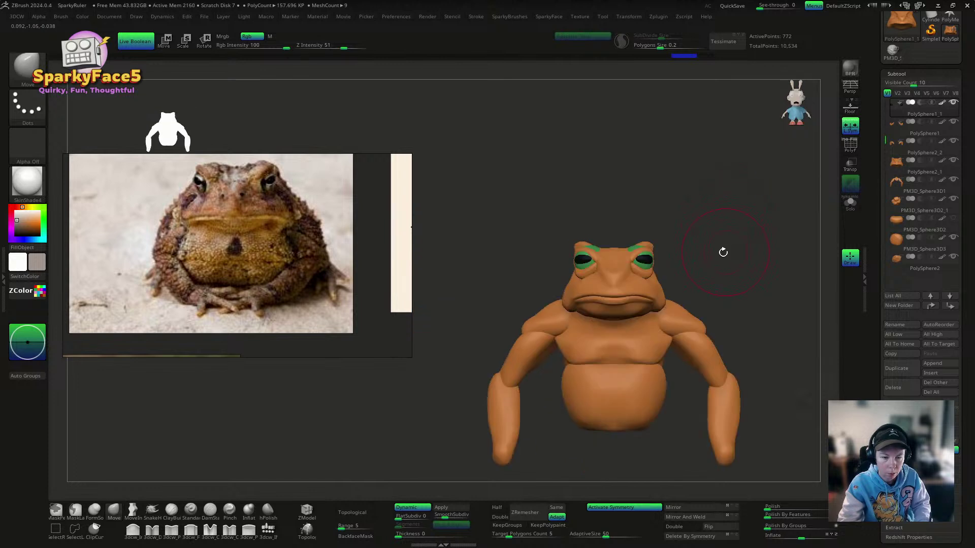
Step: Scale the eyes slightly, rotate them to fit the sockets, and nudge them into position with the gizmo
key(w)
drag(585, 261, 587, 262)
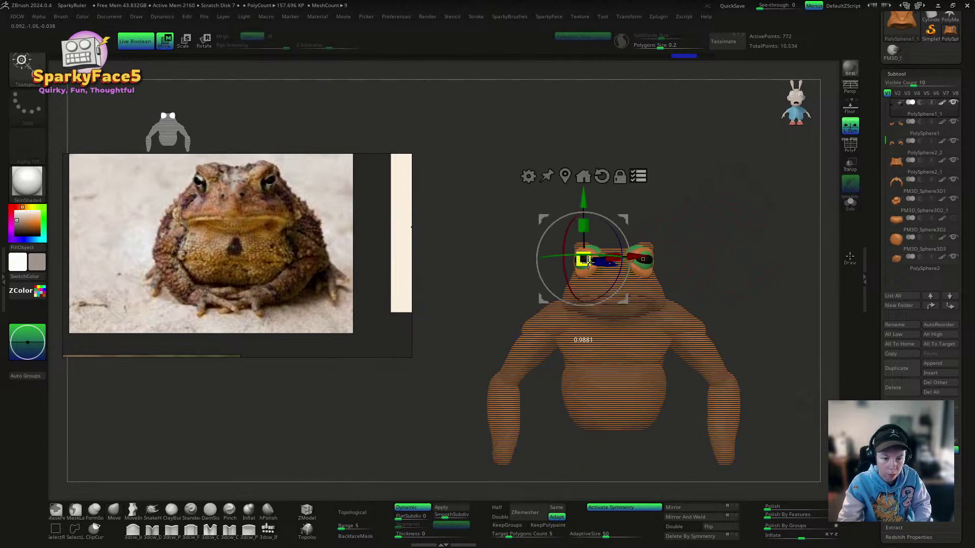
click(641, 260)
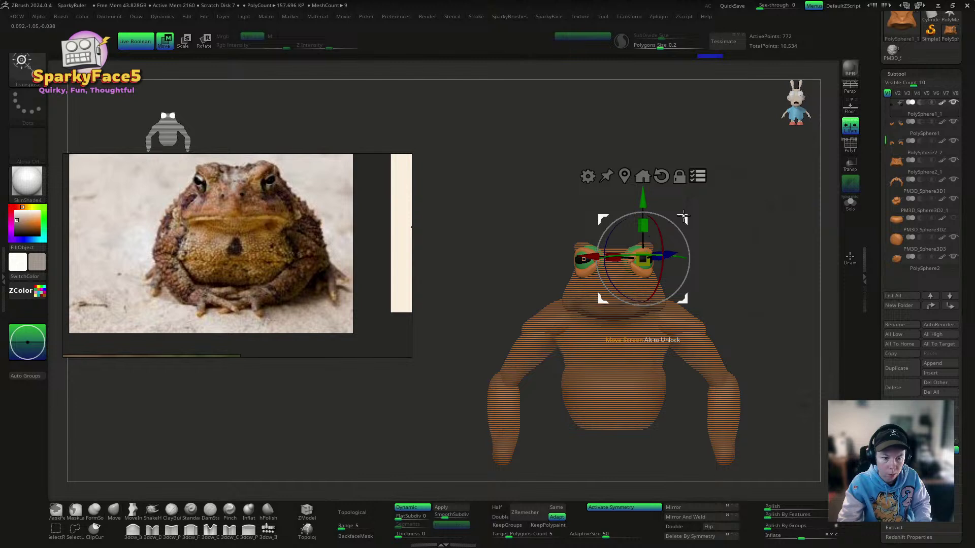
key(q)
mouse_move(744, 235)
mouse_down()
mouse_move(708, 235)
mouse_move(740, 244)
mouse_move(718, 315)
mouse_up()
key(w)
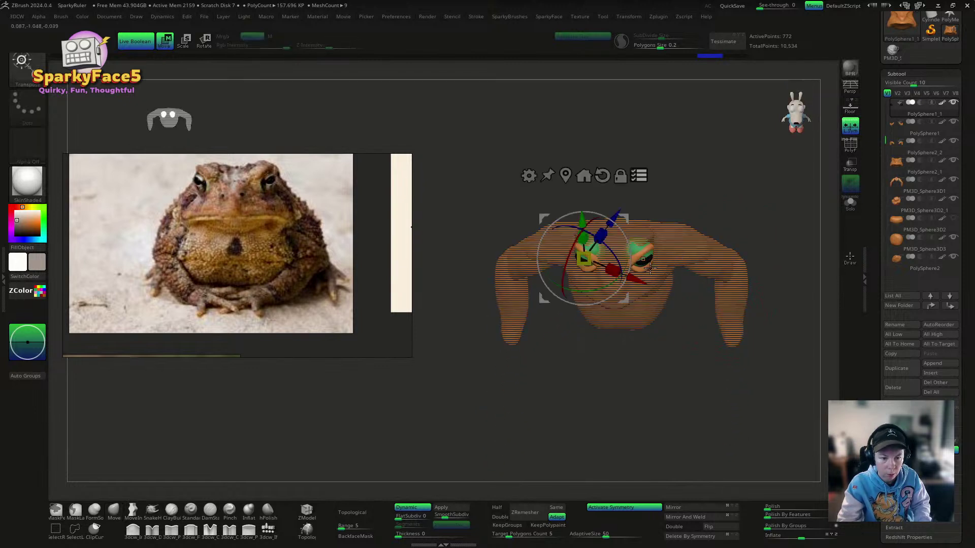
drag(603, 289, 598, 290)
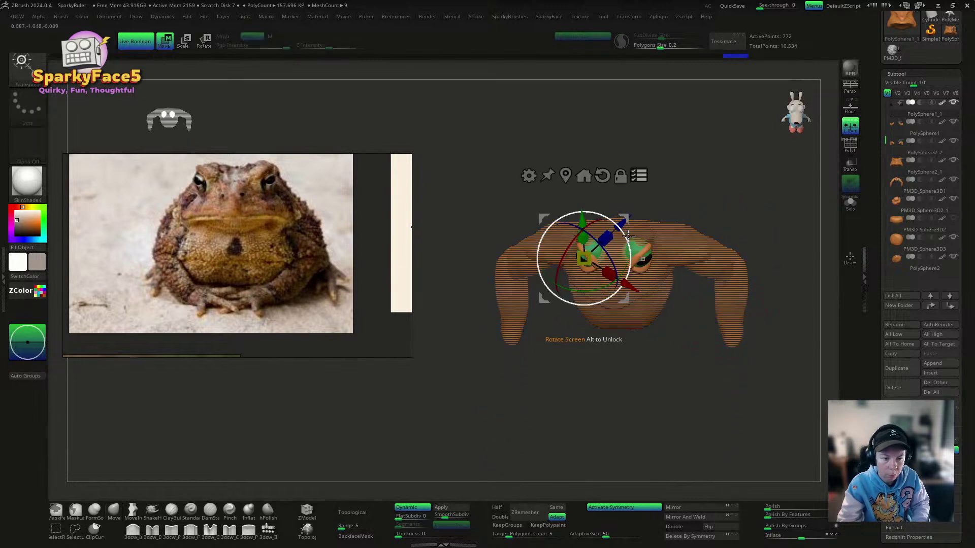
drag(628, 235, 622, 216)
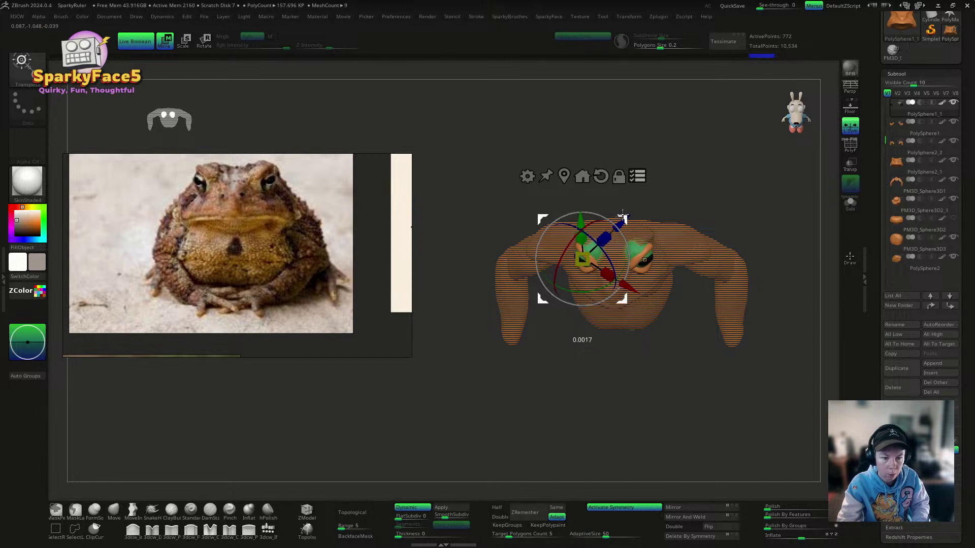
Step: Move the eyes down by about 0.016 with the gizmo so they sit lower in the sockets
key(q)
mouse_move(718, 208)
mouse_down()
mouse_move(721, 130)
mouse_move(738, 226)
mouse_move(710, 240)
mouse_move(733, 246)
mouse_up()
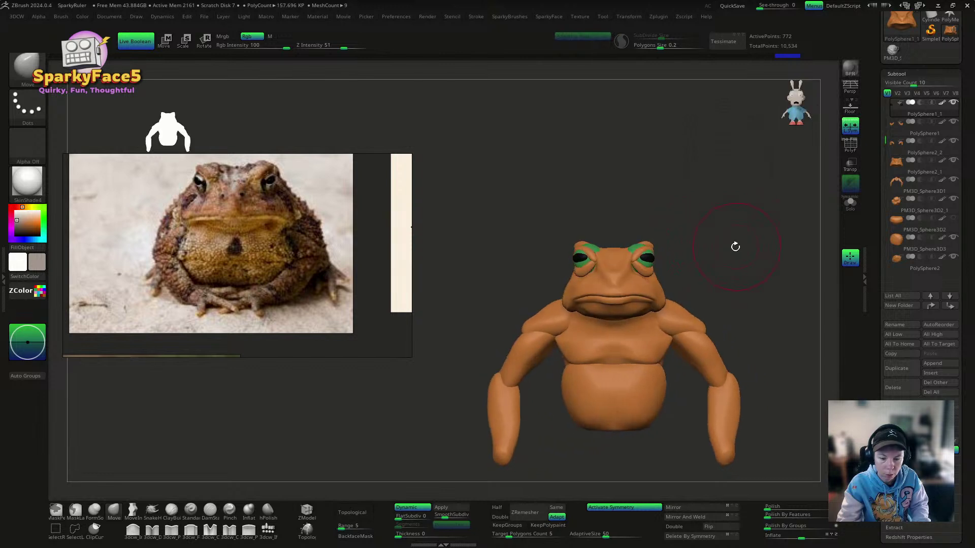
key(w)
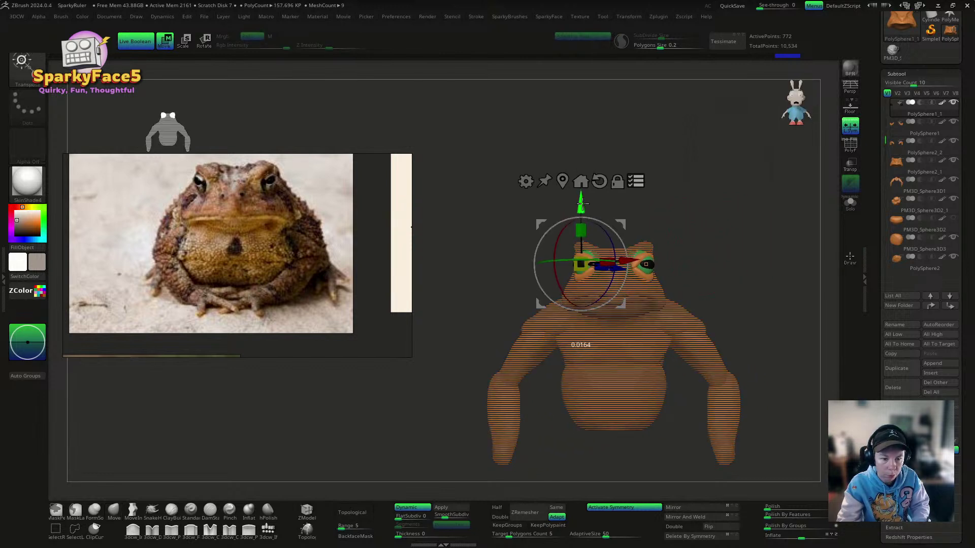
key(q)
drag(720, 255, 658, 248)
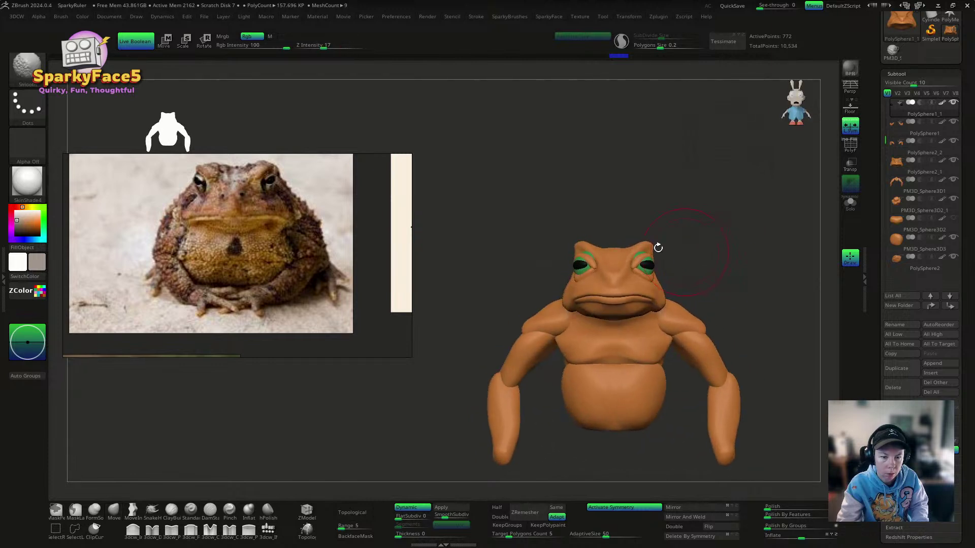
Step: Make the head active again and reshape its crown and brows around the eyes with the Move brush
alt+click(616, 256)
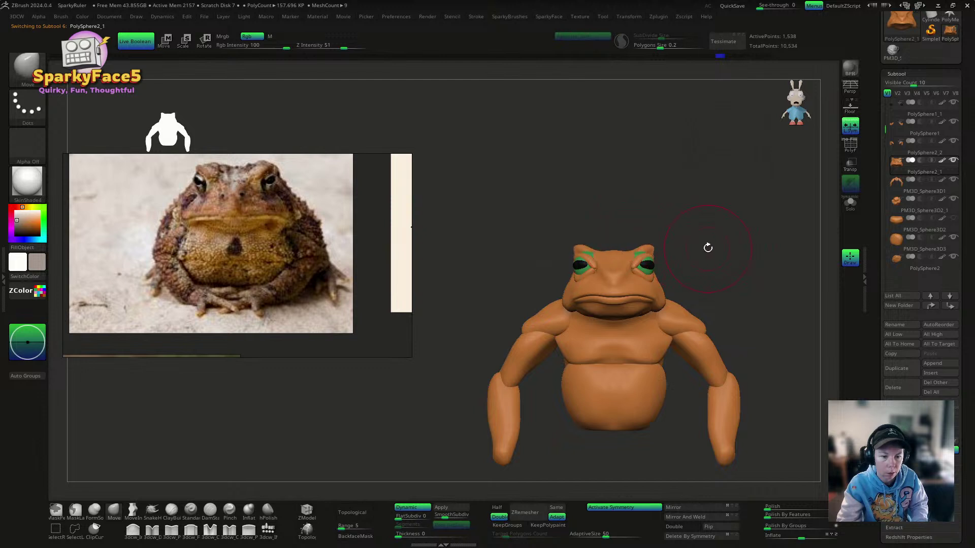
drag(708, 248, 655, 249)
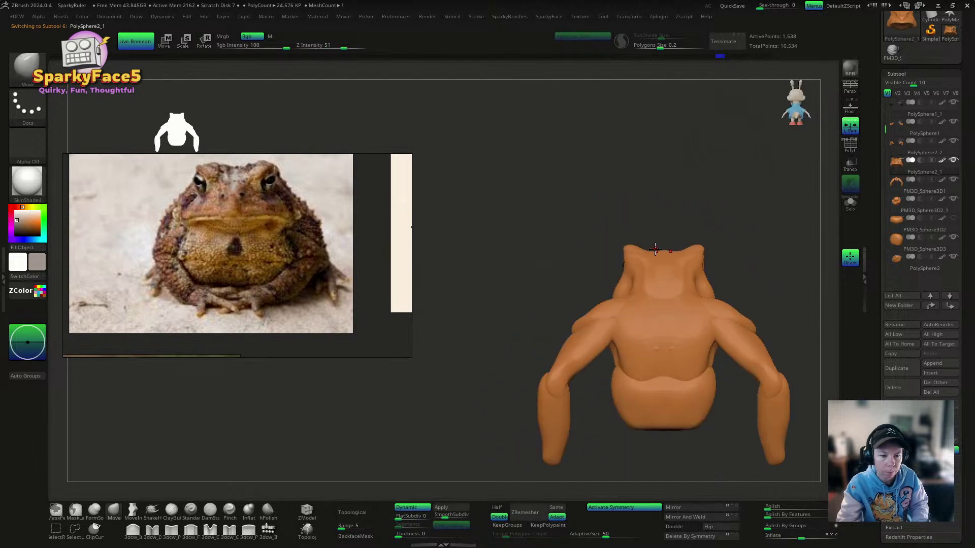
drag(718, 236, 779, 221)
drag(715, 269, 674, 303)
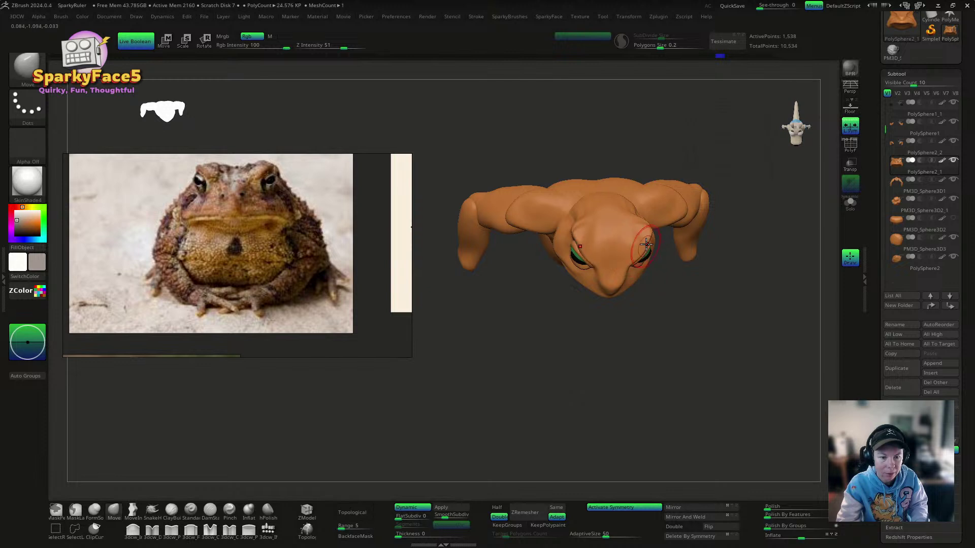
drag(671, 247, 690, 226)
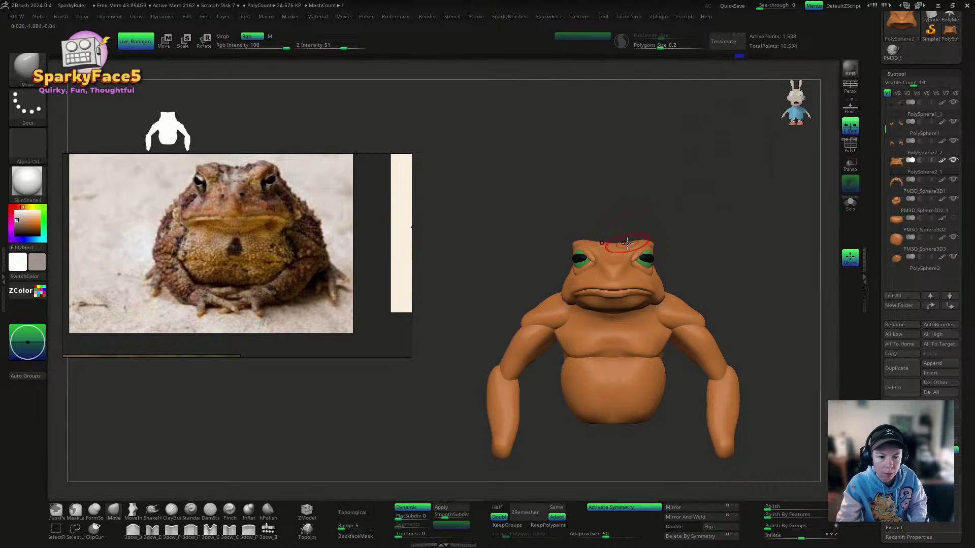
Step: Adjust the Move brush size and refine the brow ridges and eye area from the front, side and back
mouse_move(676, 245)
mouse_down()
mouse_move(721, 245)
mouse_move(681, 242)
mouse_move(701, 240)
mouse_move(691, 233)
mouse_move(692, 246)
mouse_up()
key(s)
key(s)
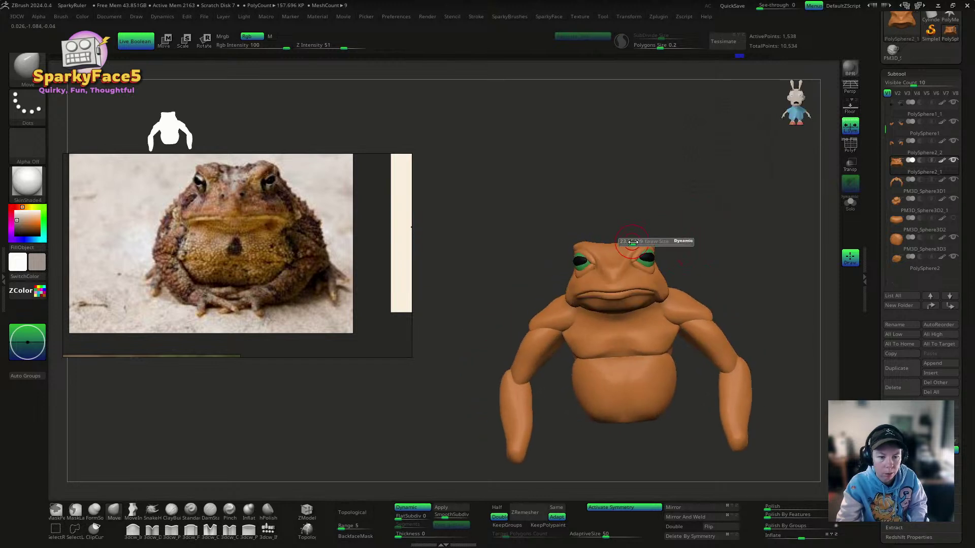
drag(632, 242, 629, 243)
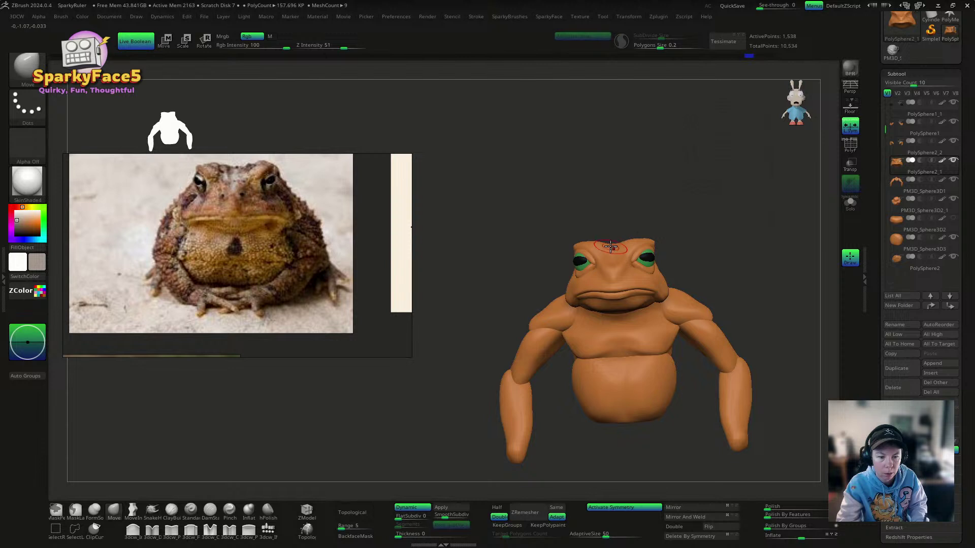
drag(675, 220, 583, 246)
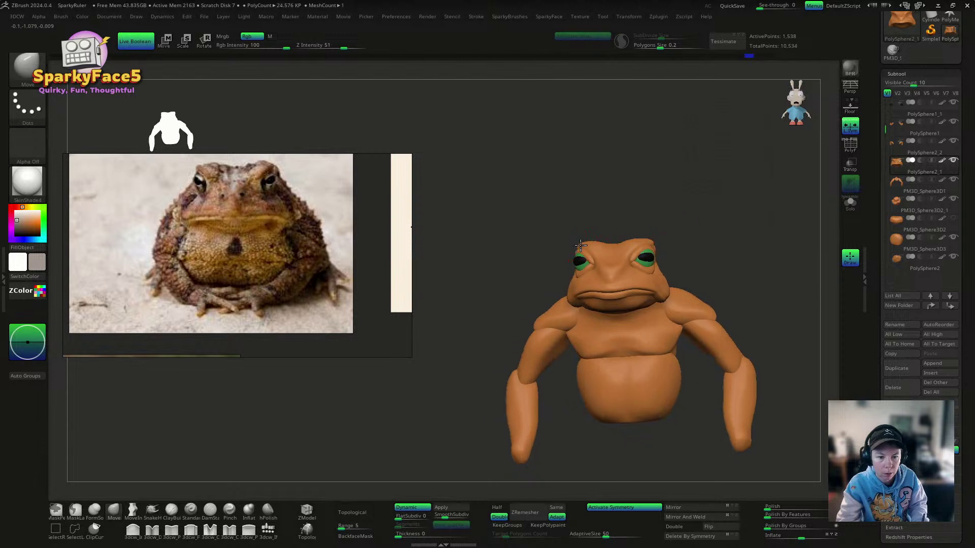
mouse_move(708, 228)
mouse_down()
mouse_move(664, 236)
mouse_move(686, 311)
mouse_up()
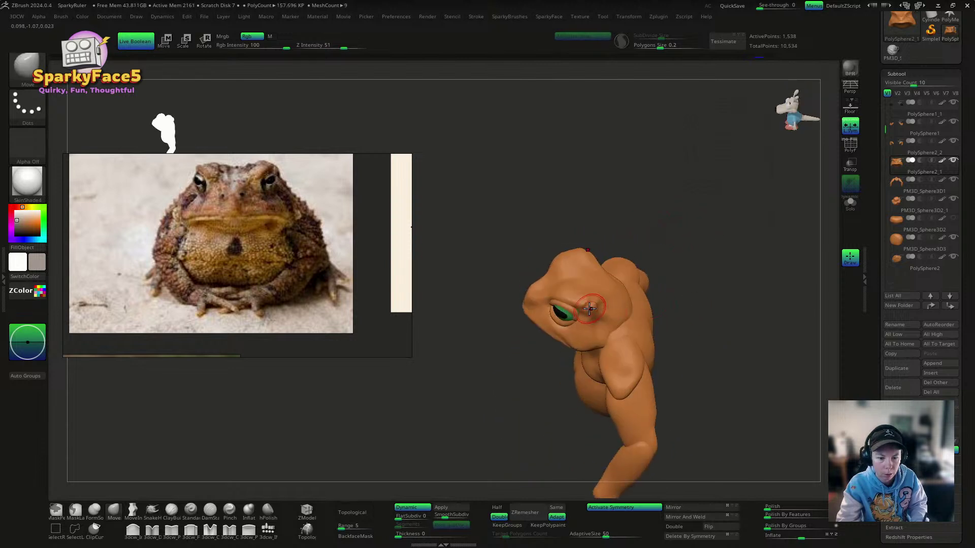
drag(627, 283, 534, 271)
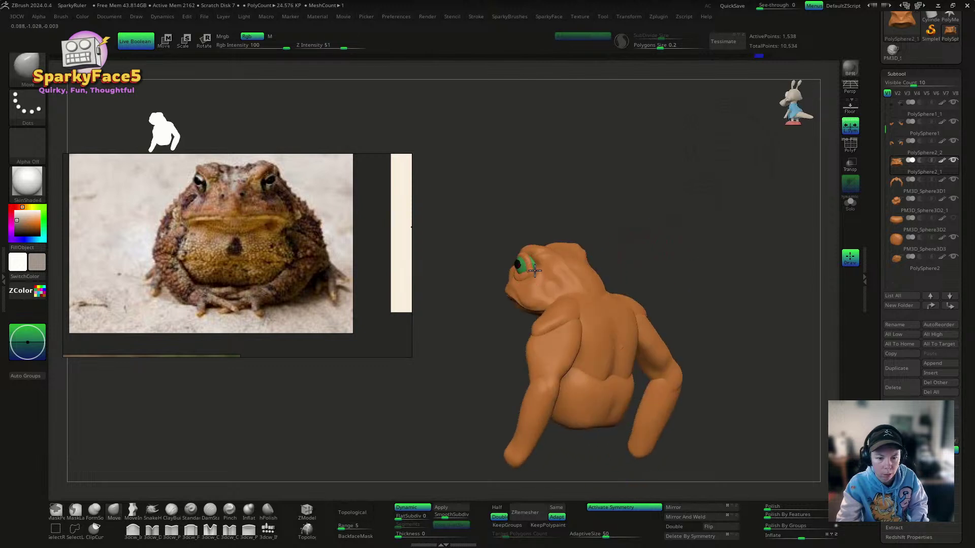
drag(622, 257, 719, 247)
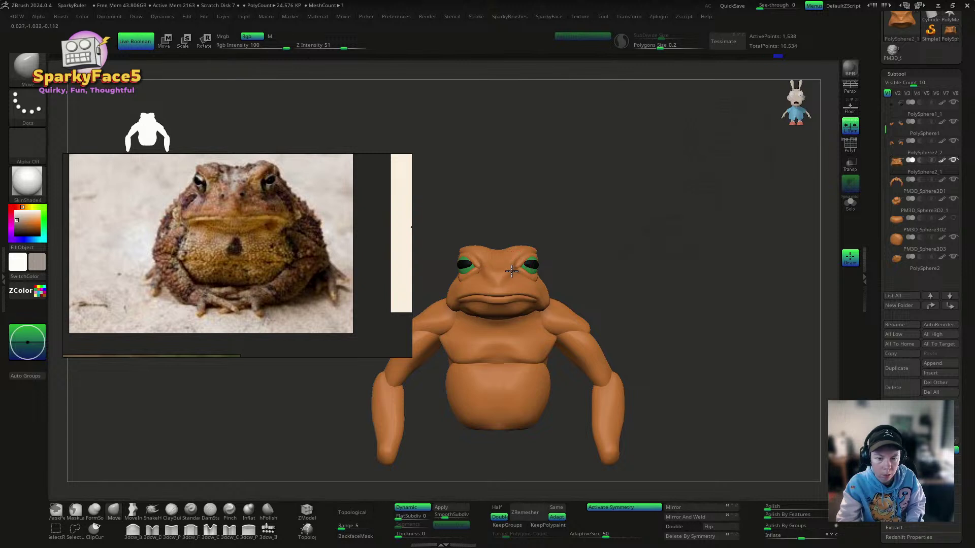
Step: Reshape the back of the head from above and the brow tops from the front with the Move brush
drag(563, 272, 586, 334)
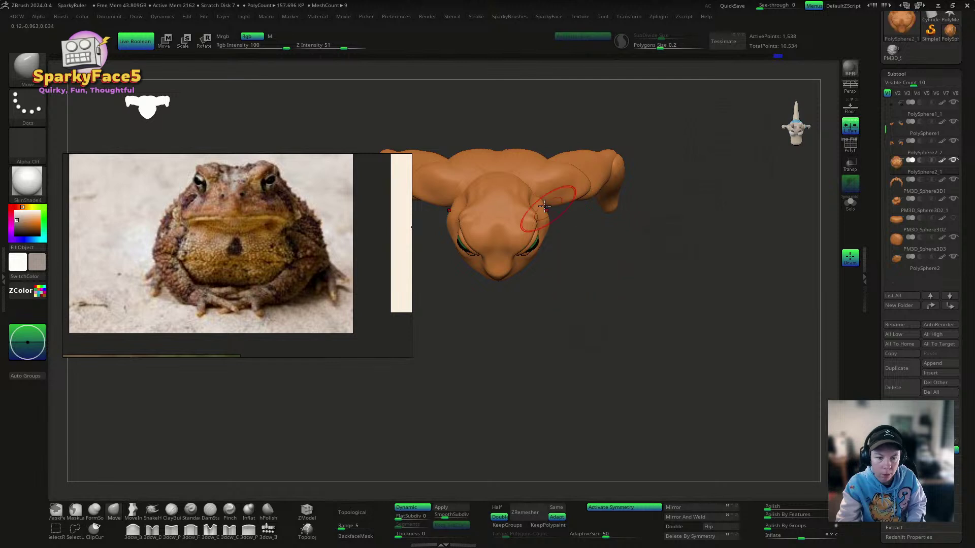
drag(532, 203, 528, 185)
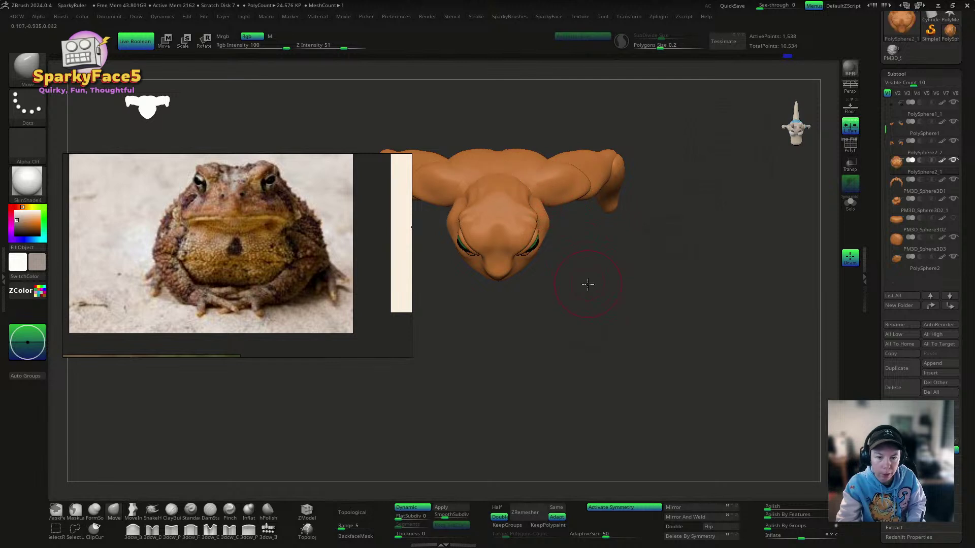
drag(588, 283, 584, 148)
mouse_move(526, 136)
mouse_down()
mouse_move(516, 133)
mouse_move(522, 127)
mouse_up()
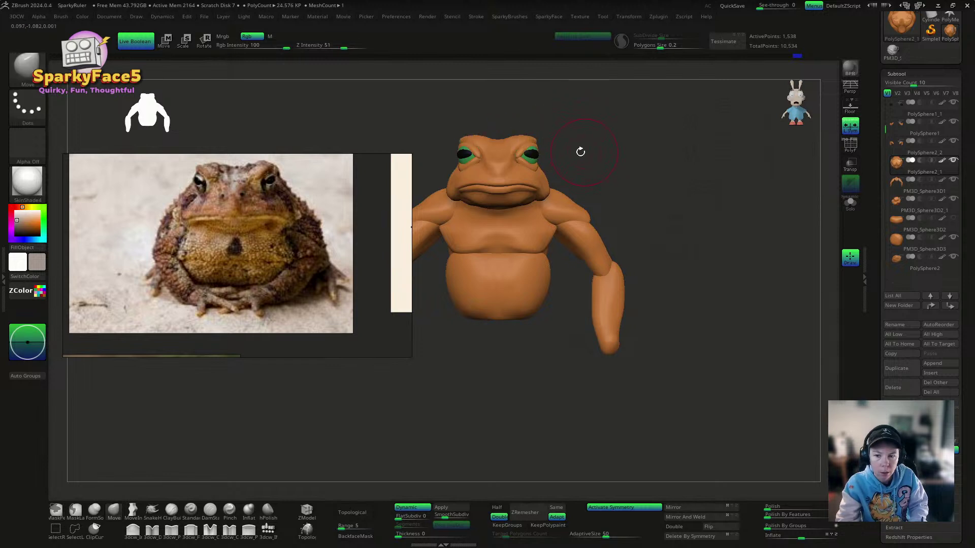
drag(579, 154, 538, 161)
Step: Try to resize and shift the lower eyelids with the gizmo, and undo the adjustment
alt+click(521, 161)
key(w)
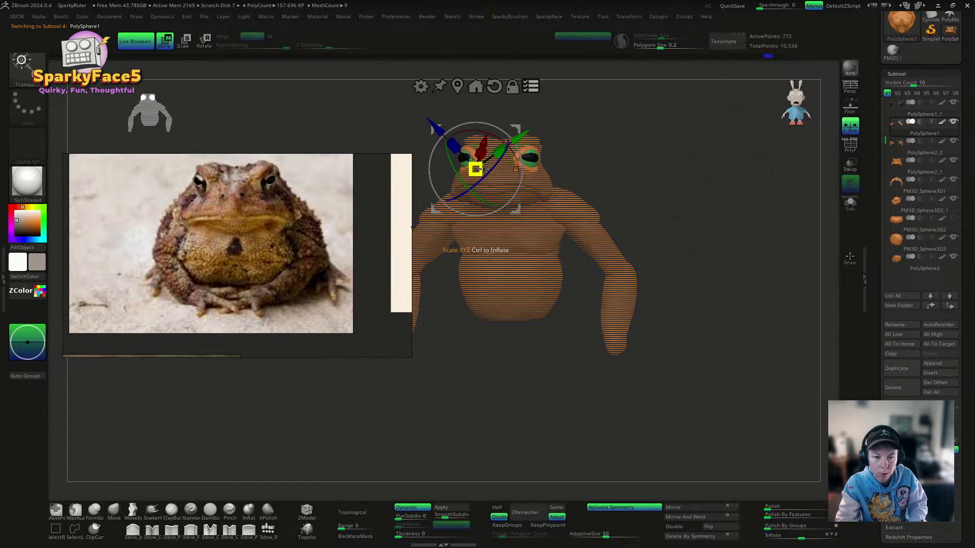
drag(478, 169, 480, 170)
drag(573, 166, 658, 147)
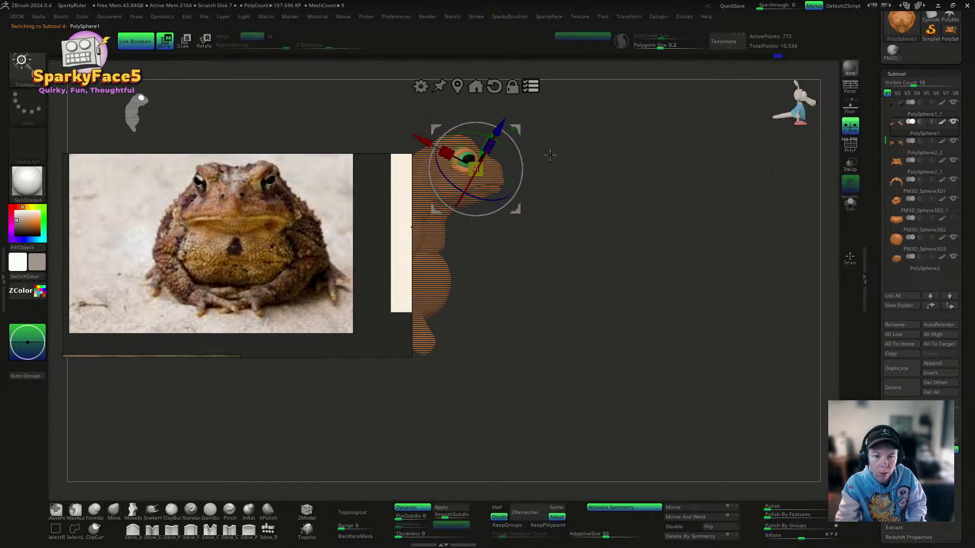
drag(519, 131, 512, 128)
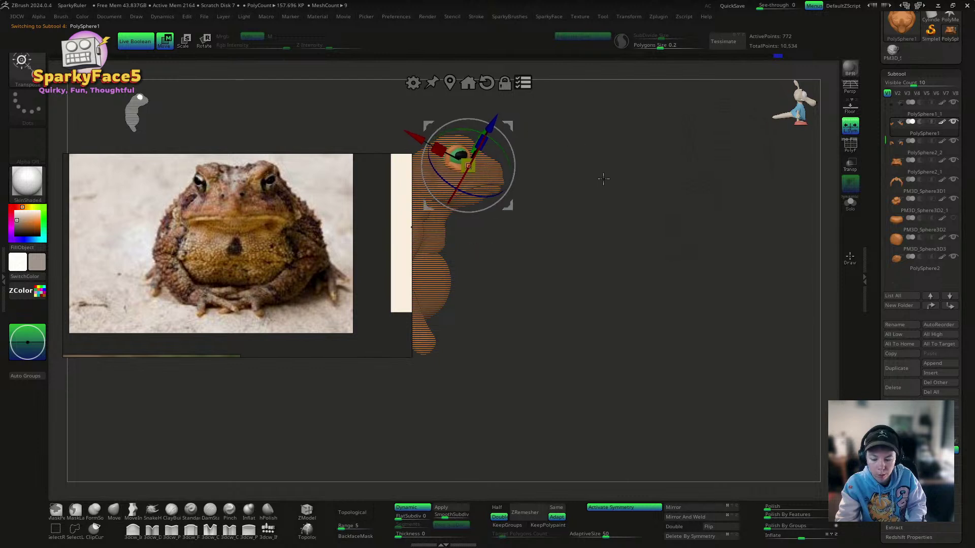
key(q)
drag(609, 175, 573, 197)
mouse_move(619, 173)
mouse_down()
mouse_move(598, 179)
mouse_move(626, 178)
mouse_up()
key(ctrl+z)
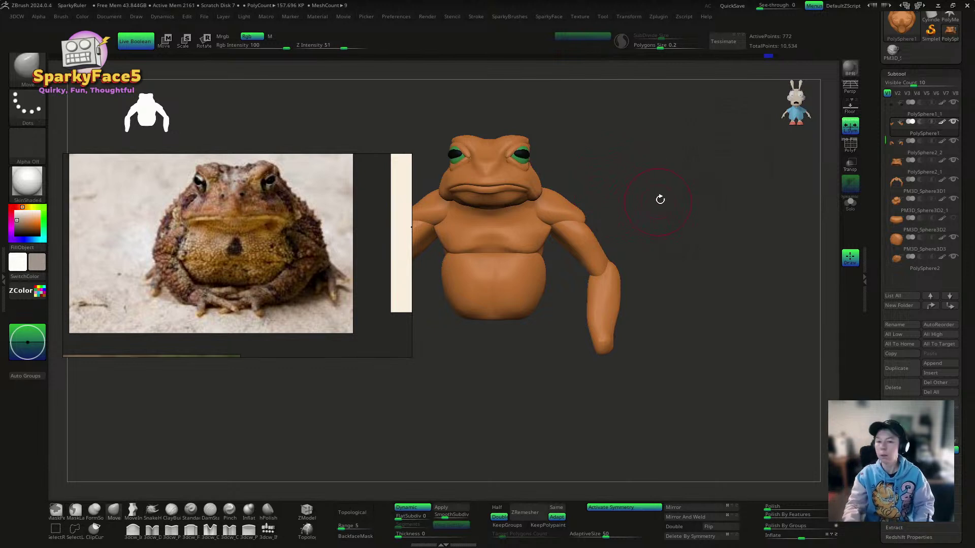
mouse_move(660, 198)
shift+mouse_down()
mouse_move(674, 184)
mouse_move(703, 207)
mouse_move(678, 191)
shift+mouse_up()
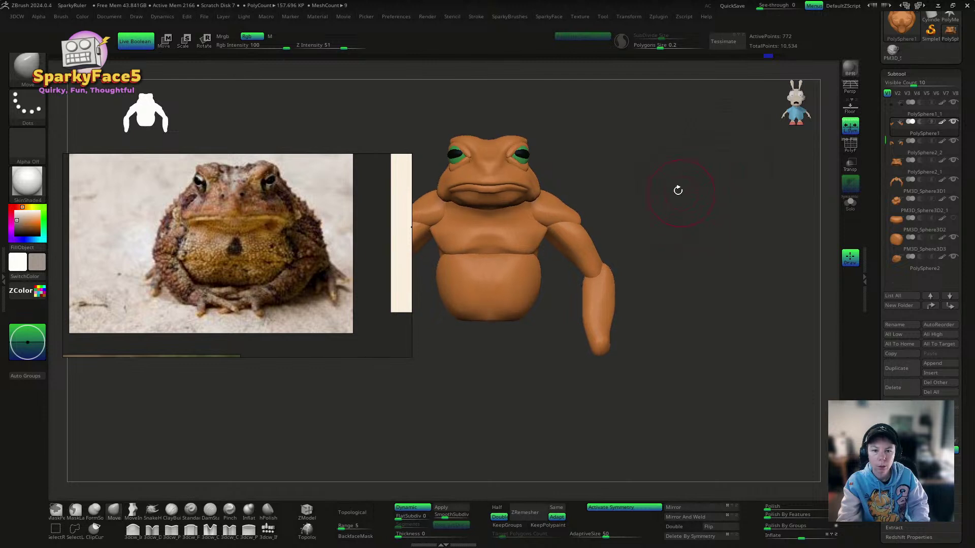
Step: Make the head active and refine the brows, temples and skin around the eyes with a smaller Move brush
drag(630, 122, 632, 151)
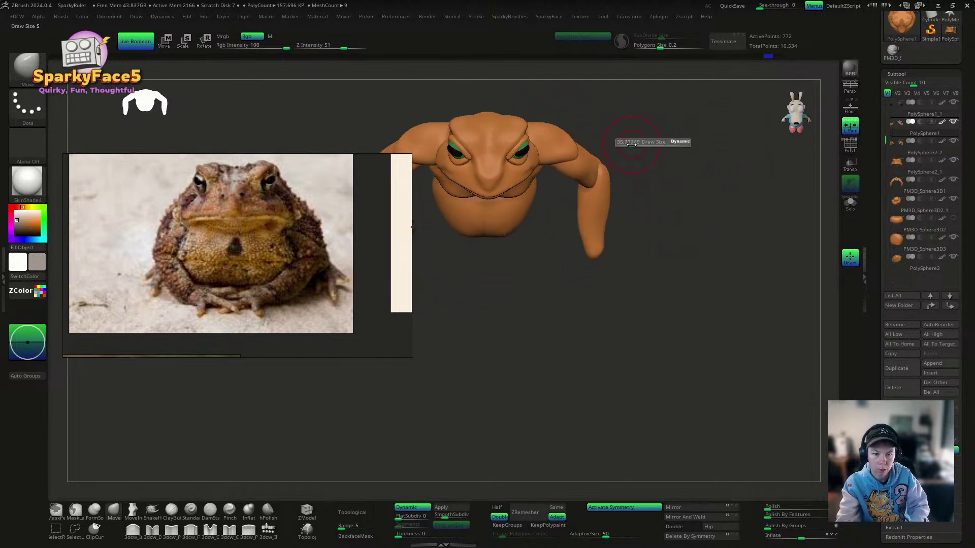
alt+click(508, 149)
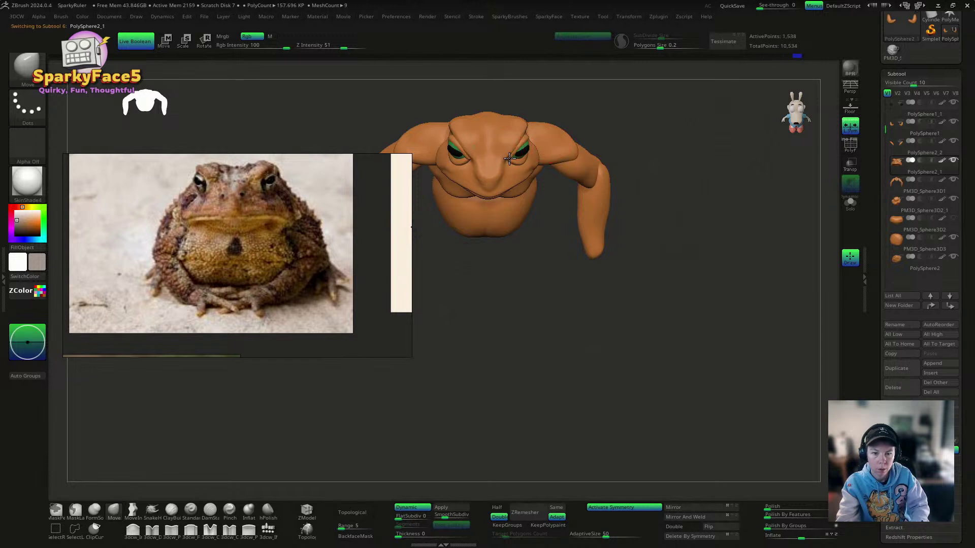
drag(619, 125, 502, 153)
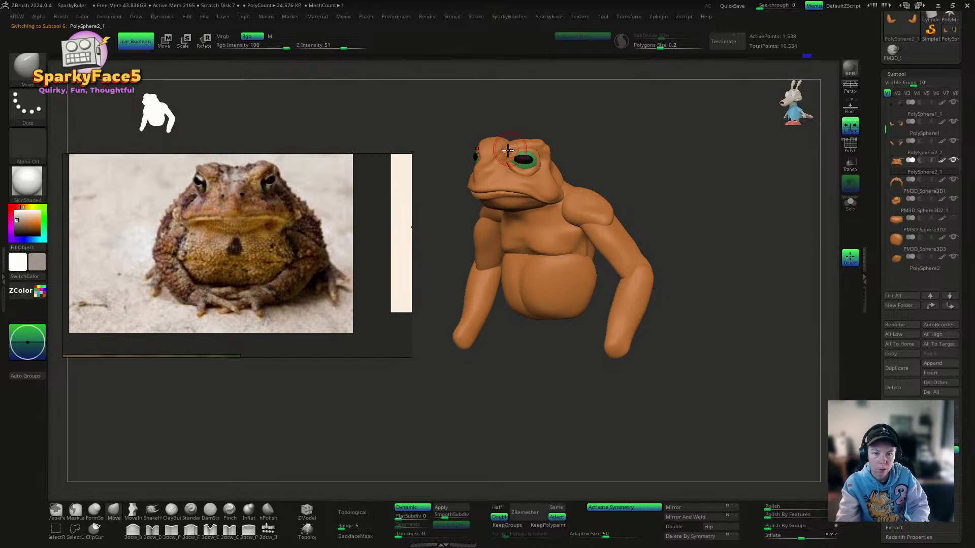
drag(584, 152, 511, 155)
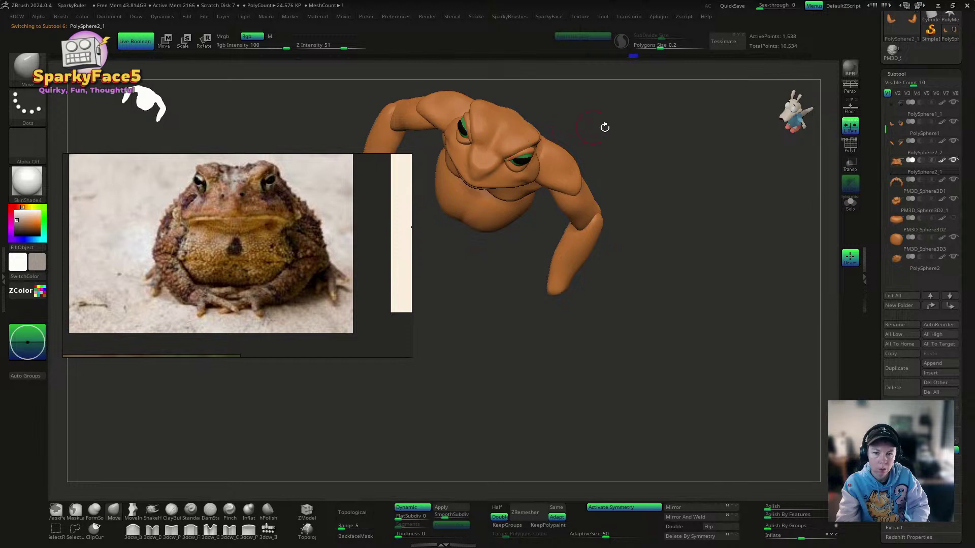
drag(605, 128, 626, 117)
drag(524, 145, 574, 128)
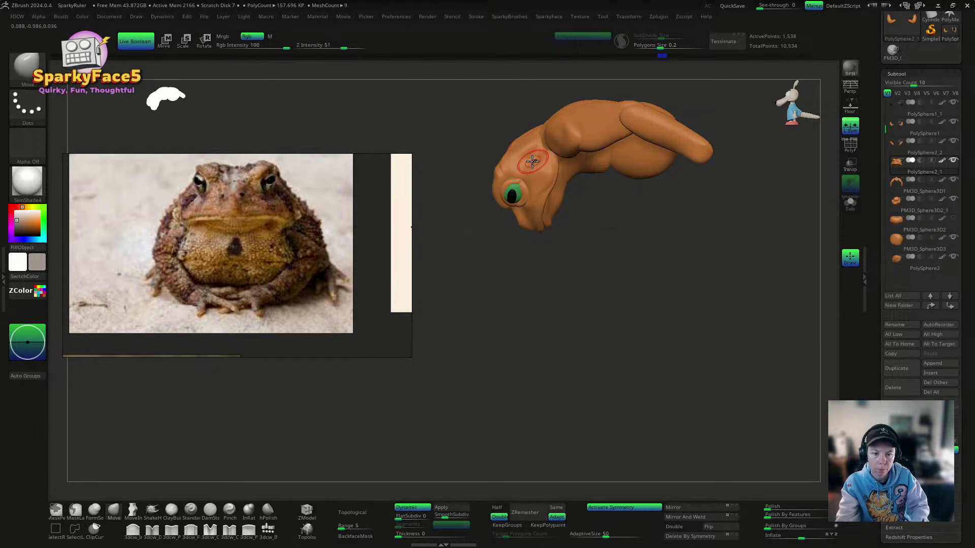
drag(535, 247, 525, 193)
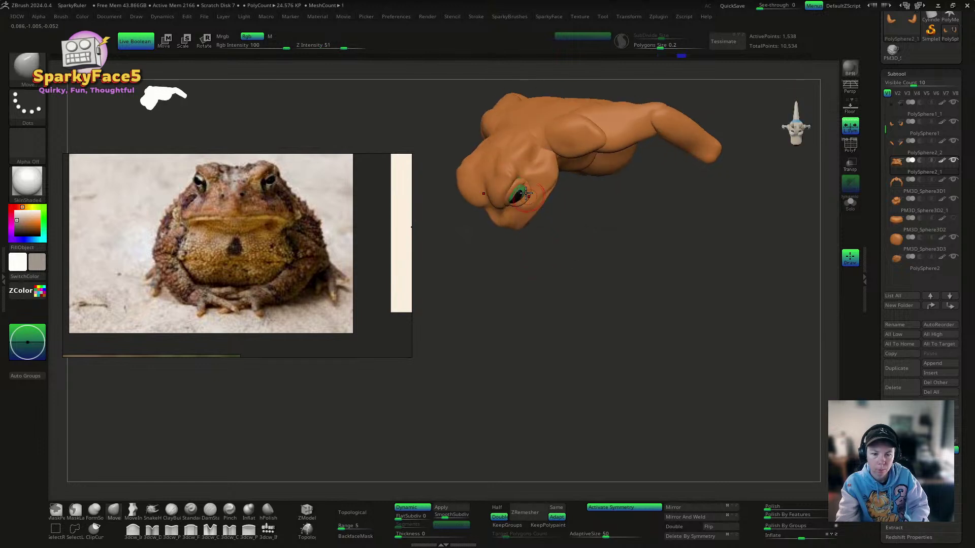
drag(579, 225, 584, 164)
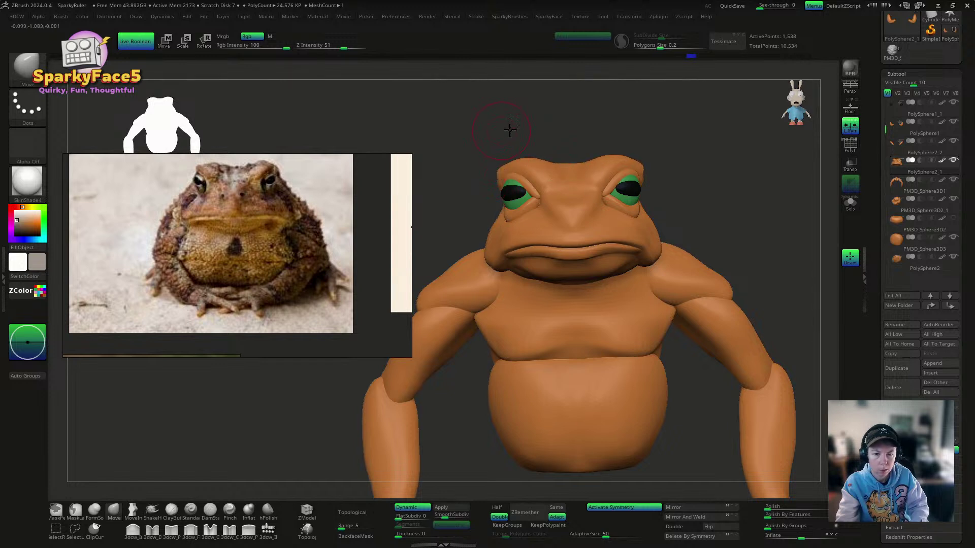
Step: Shape the outer ends of the brows up close with a resized Move brush and smooth the brow surface
drag(510, 130, 490, 180)
mouse_move(569, 162)
mouse_down()
mouse_move(511, 163)
mouse_move(526, 162)
mouse_move(506, 179)
mouse_up()
key(s)
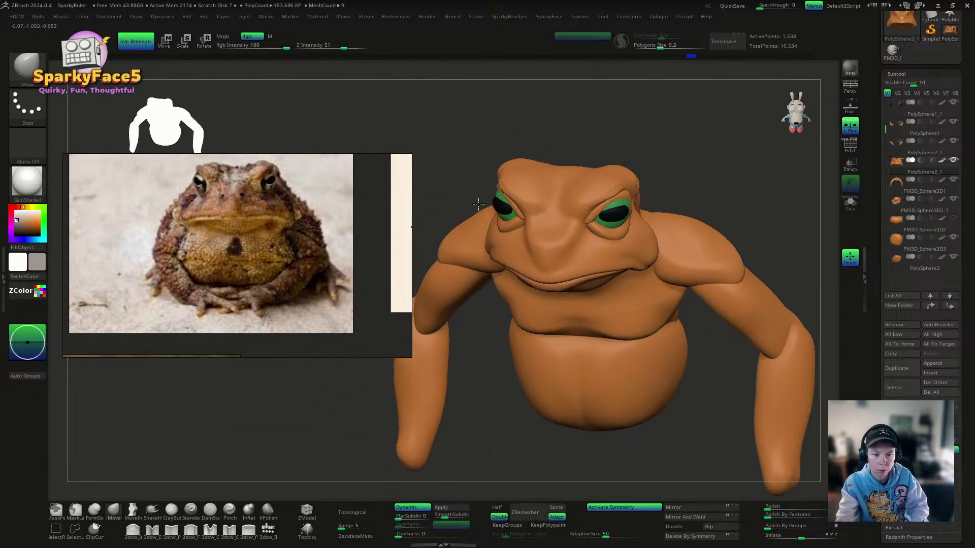
drag(553, 142, 601, 104)
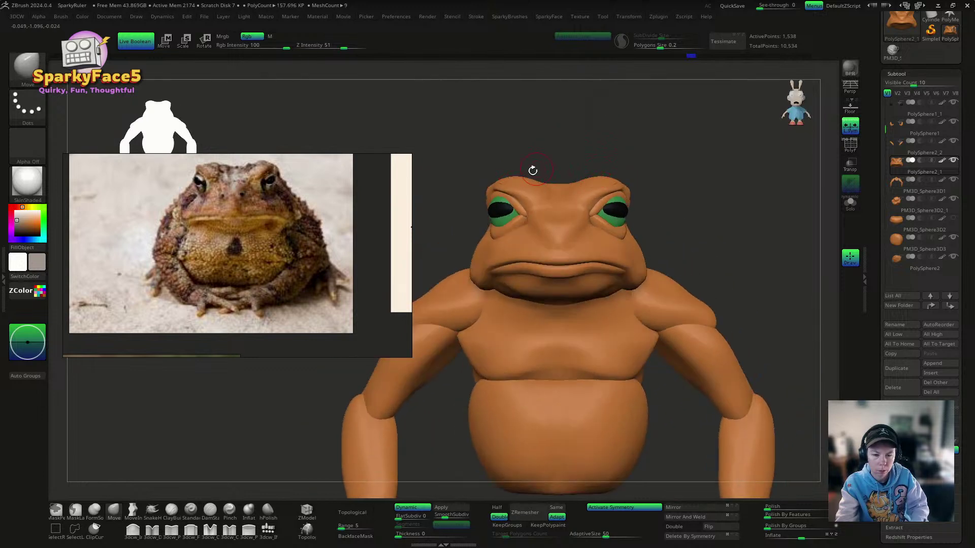
shift+drag(503, 187, 505, 187)
Step: Make the lower eyelids active and pull them into shape around the eyes with the Move brush
drag(691, 191, 653, 206)
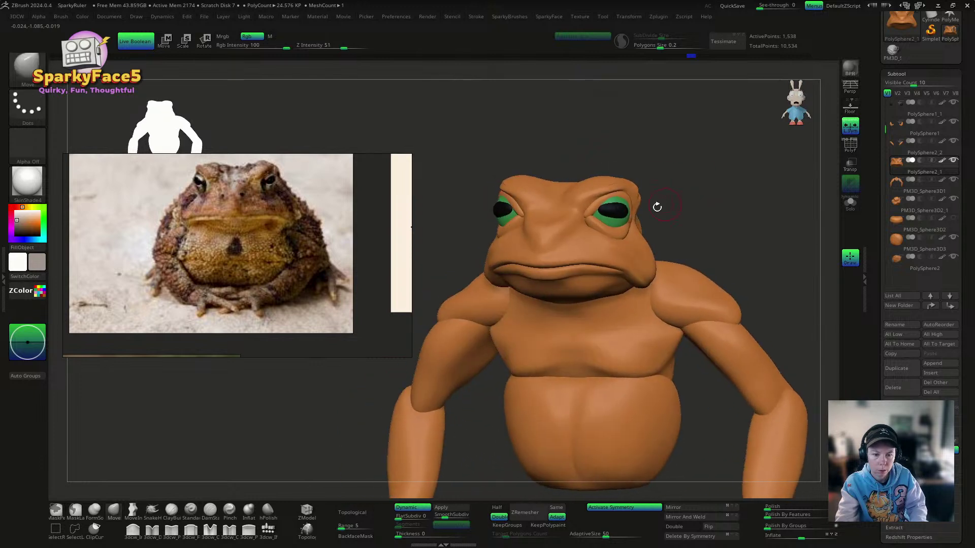
alt+click(607, 231)
mouse_move(635, 224)
mouse_down()
mouse_move(681, 215)
mouse_move(644, 207)
mouse_up()
mouse_move(697, 183)
mouse_down()
mouse_move(713, 181)
mouse_move(666, 186)
mouse_up()
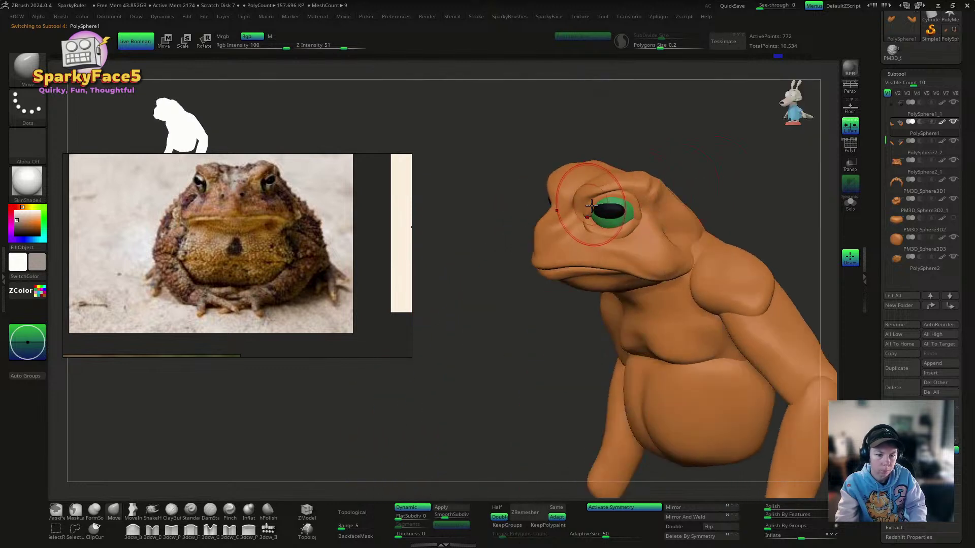
drag(591, 205, 587, 214)
Step: Fit the upper eyelids over the eyes with the Move brush, and touch up the head's brows above them
alt+click(627, 197)
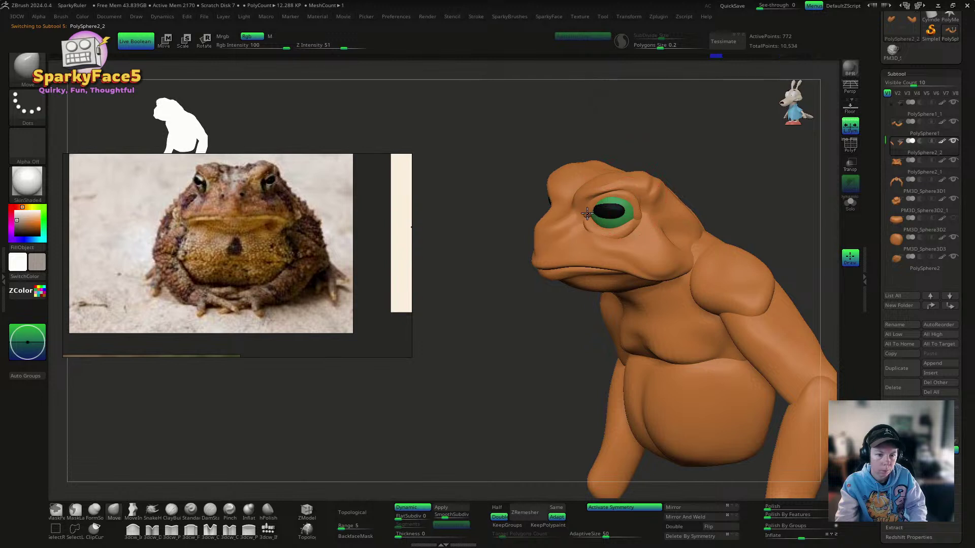
right_drag(592, 208, 580, 217)
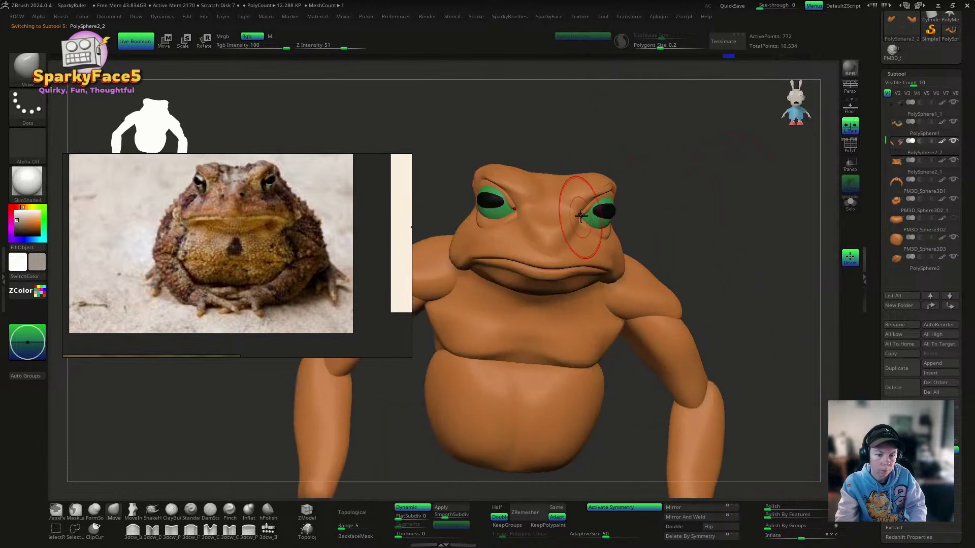
drag(579, 218, 597, 202)
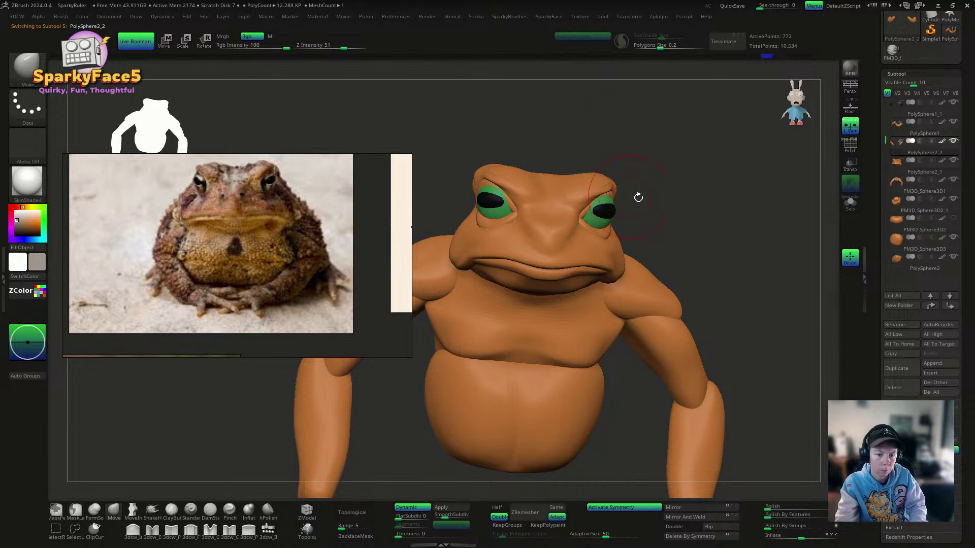
mouse_move(639, 197)
right_down()
mouse_move(615, 211)
mouse_move(686, 153)
mouse_move(633, 198)
right_up()
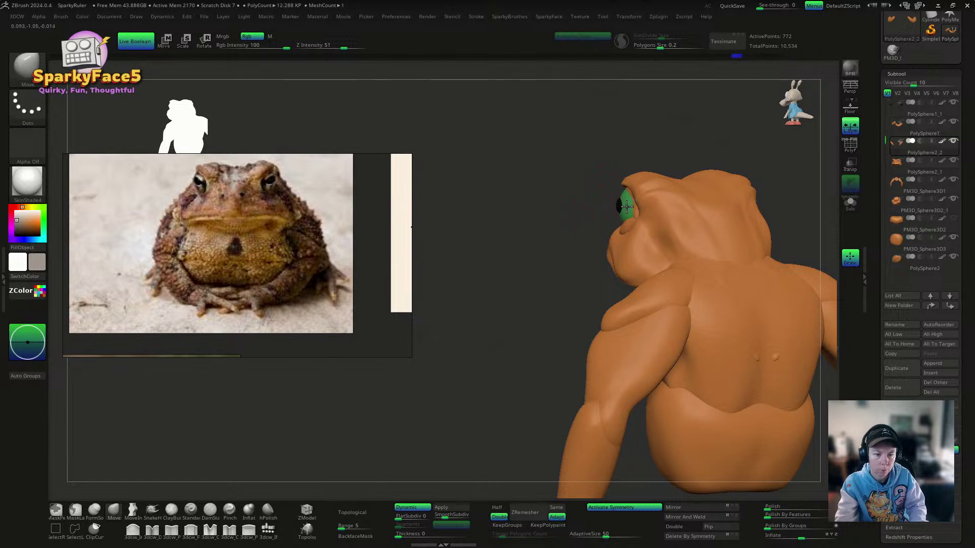
right_drag(627, 205, 614, 182)
alt+click(614, 182)
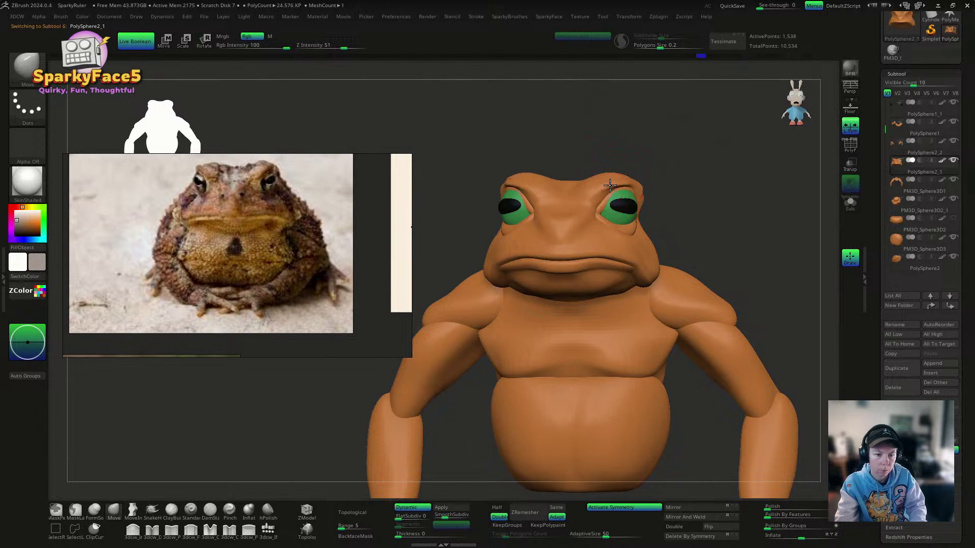
right_drag(611, 189, 696, 212)
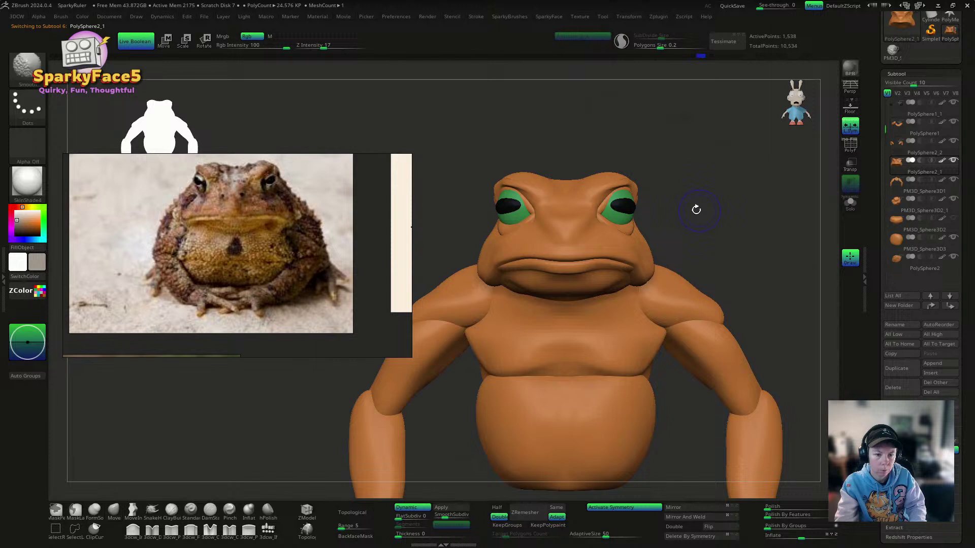
Step: Refine the upper eyelids again, and adjust the lower eyelids so both follow the curve of the eyeballs
alt+click(603, 205)
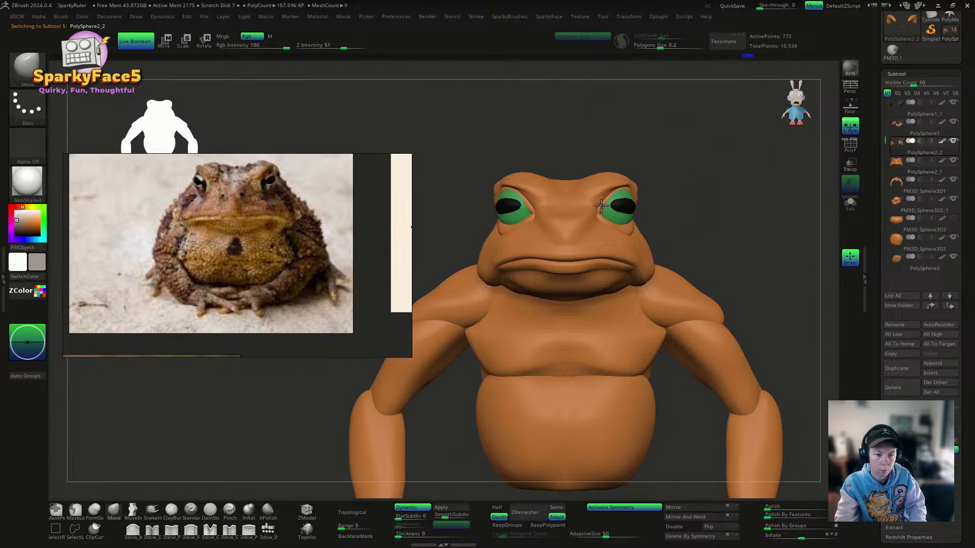
right_drag(674, 189, 593, 222)
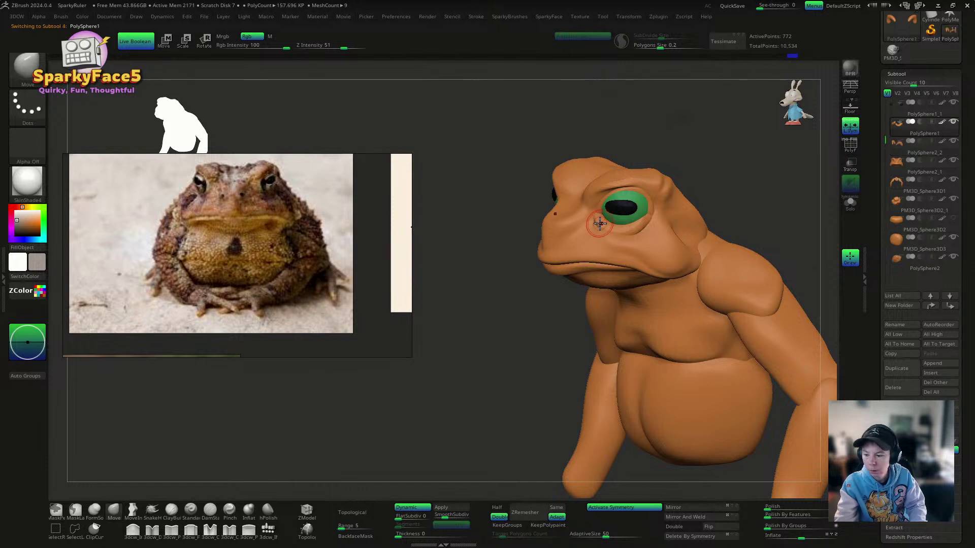
alt+click(597, 222)
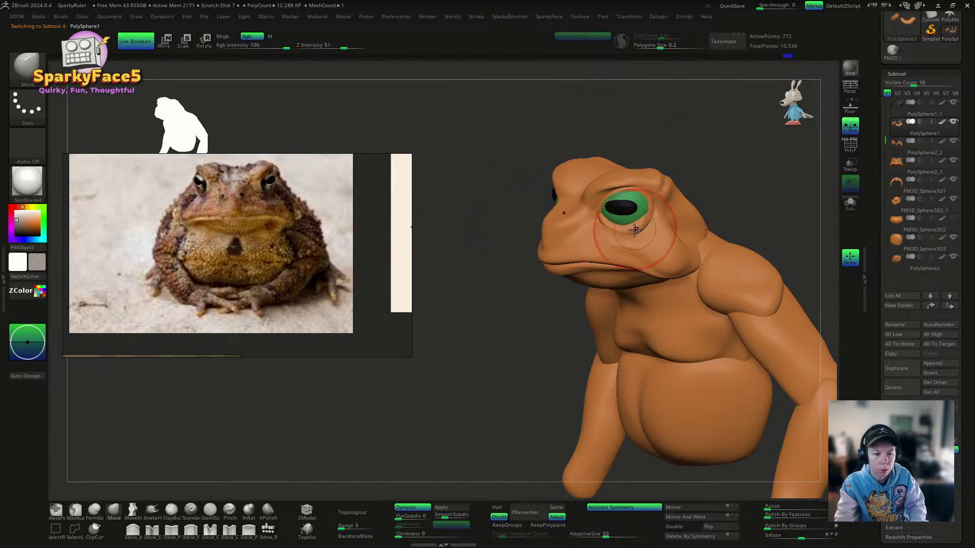
right_drag(639, 227, 700, 242)
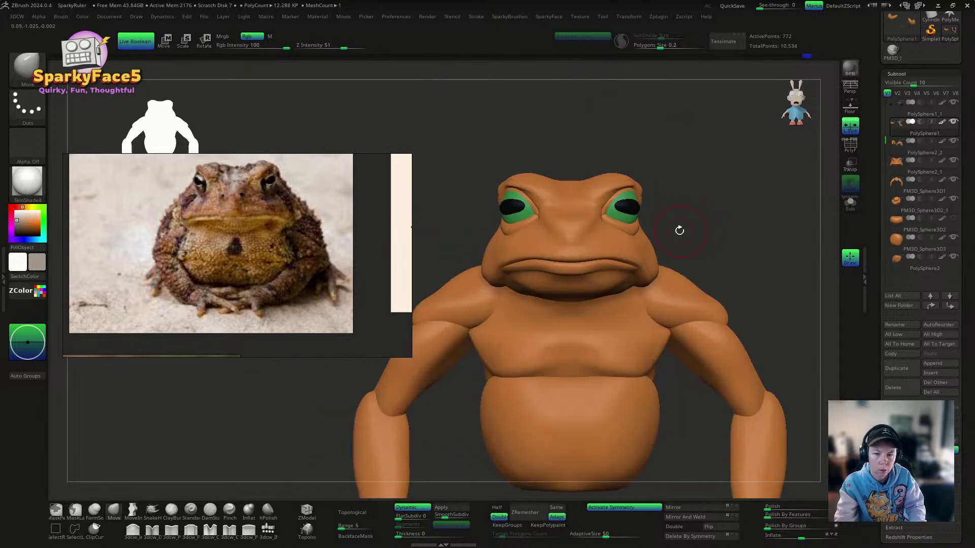
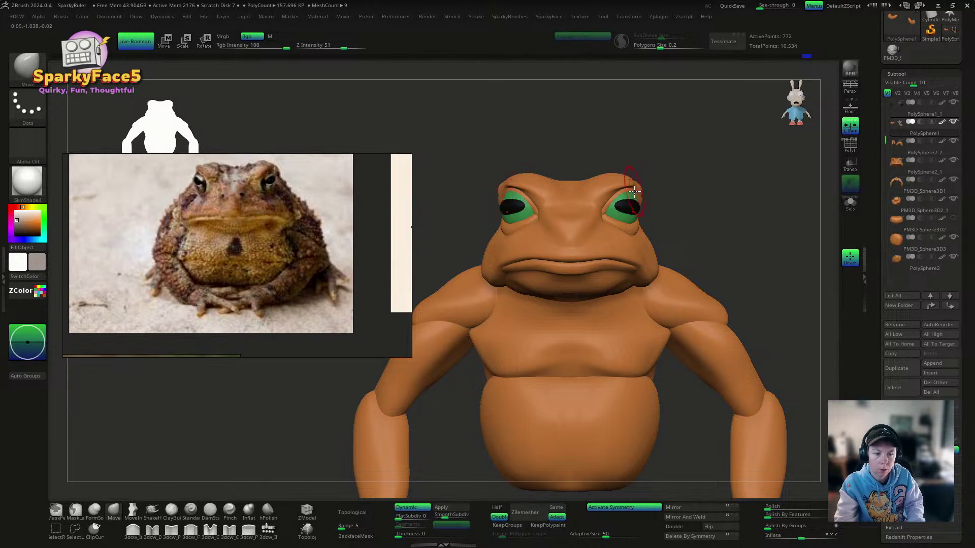
Step: Make the head active and refine the outer brow corners and sides of the head from front and back
alt+click(631, 188)
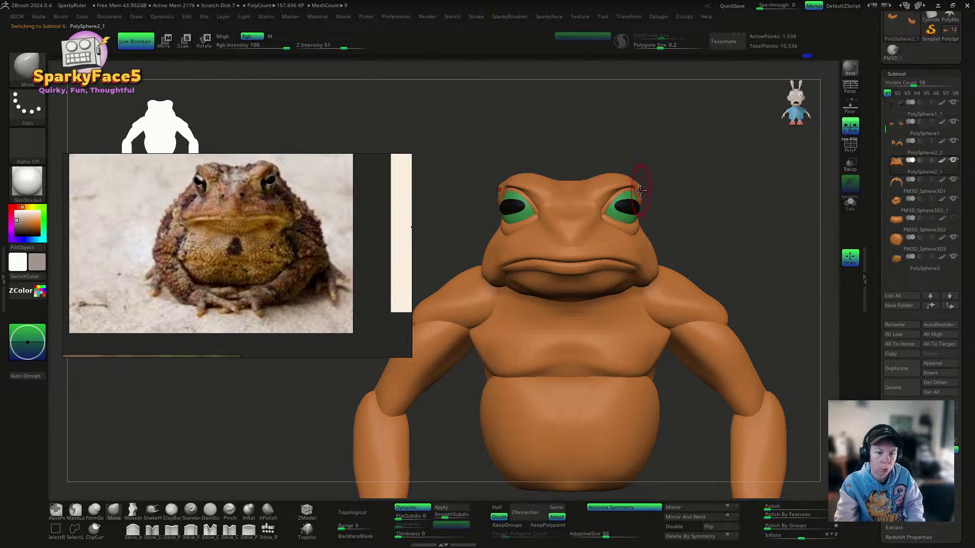
mouse_move(638, 189)
right_down()
mouse_move(599, 202)
mouse_move(631, 192)
right_up()
key(s)
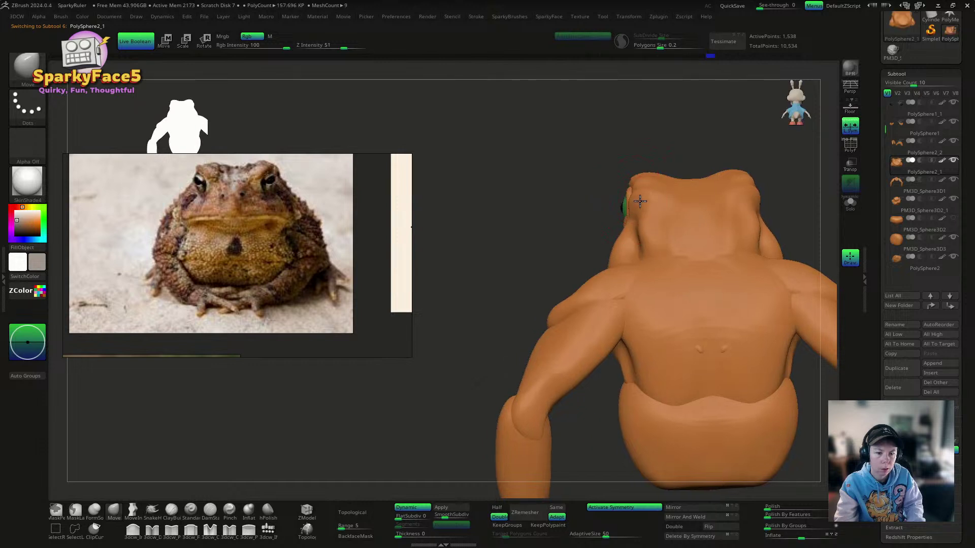
right_drag(645, 193, 693, 188)
ctrl+right_drag(721, 146, 650, 262)
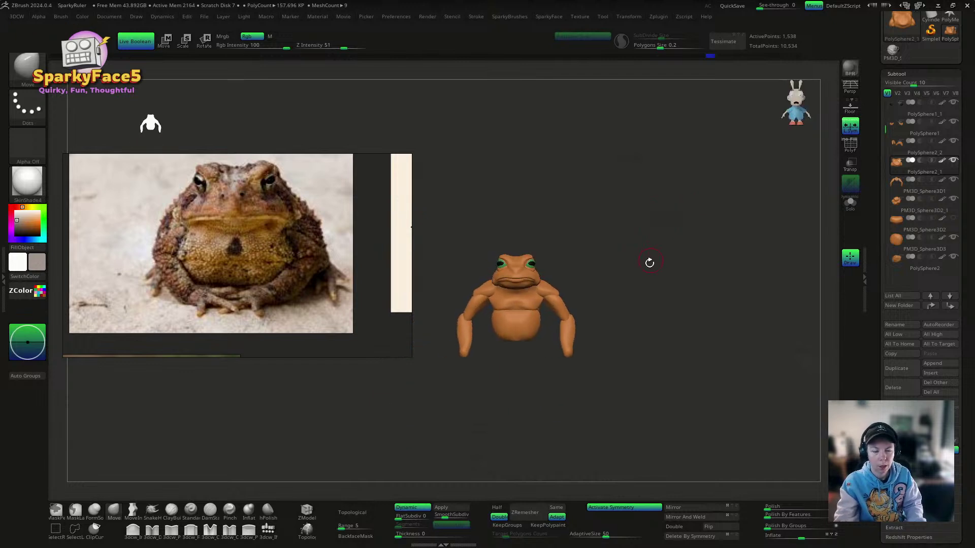
key(ctrl)
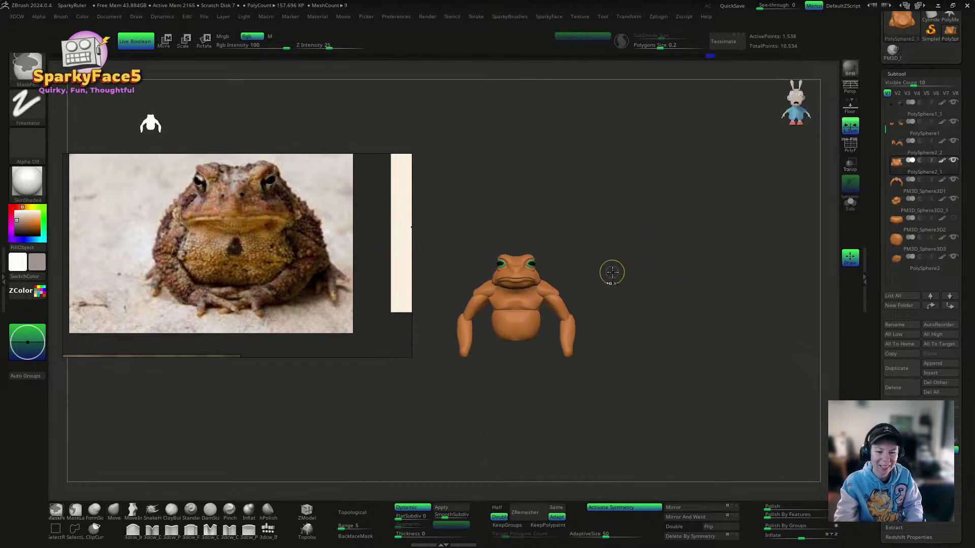
mouse_move(631, 267)
right_down()
mouse_move(616, 257)
mouse_move(538, 264)
right_up()
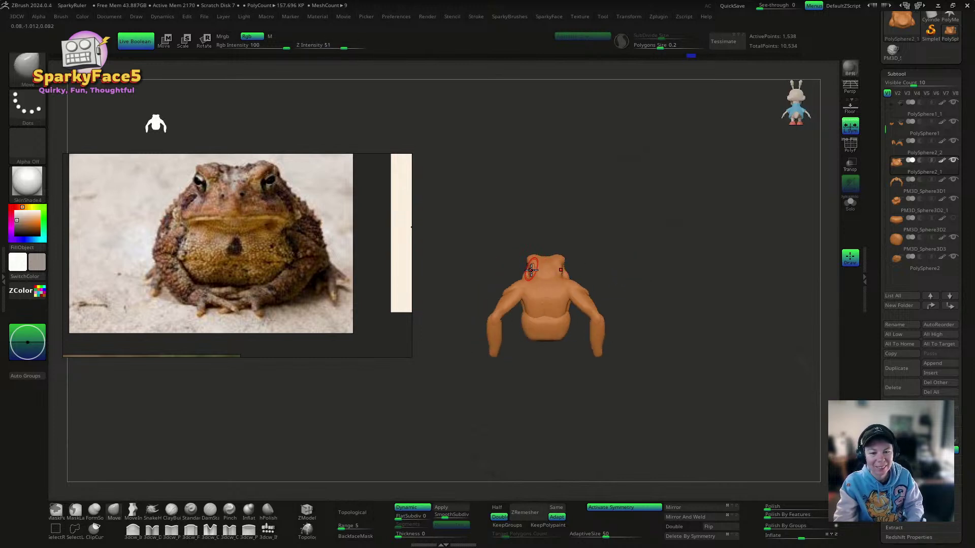
Step: Check the toad's overall proportions from the front and side, and bring the full set of reference images into view
right_drag(635, 266, 688, 270)
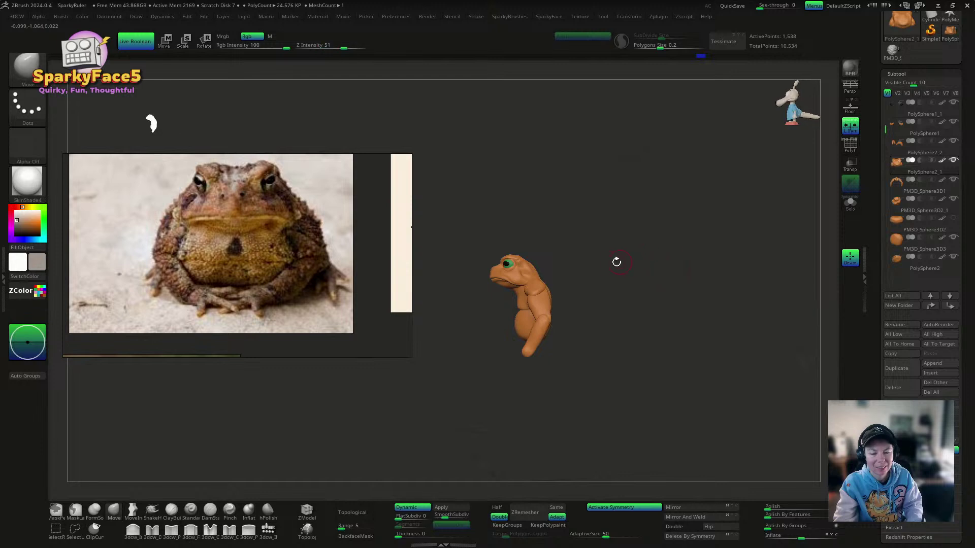
right_drag(616, 261, 635, 273)
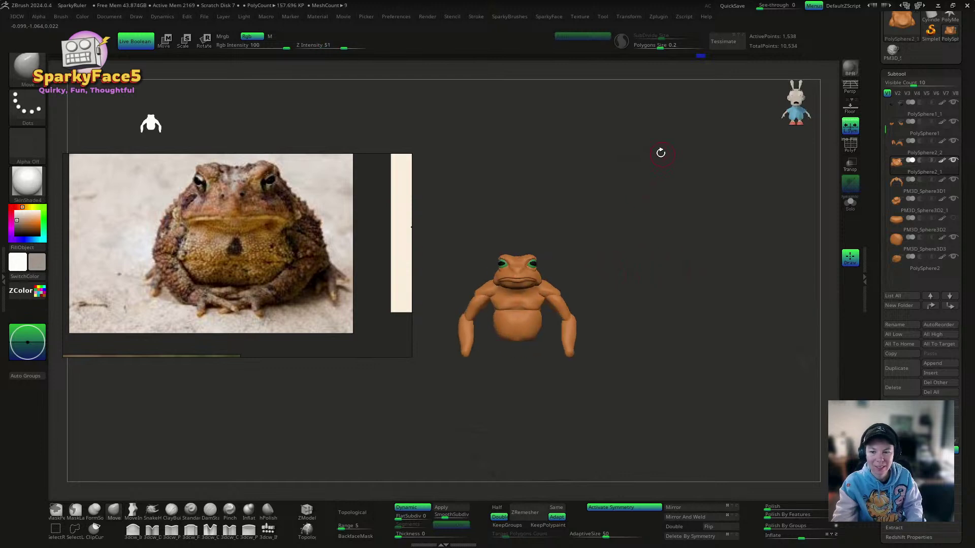
mouse_move(629, 219)
ctrl+right_down()
mouse_move(611, 300)
mouse_move(653, 276)
mouse_move(647, 271)
ctrl+right_up()
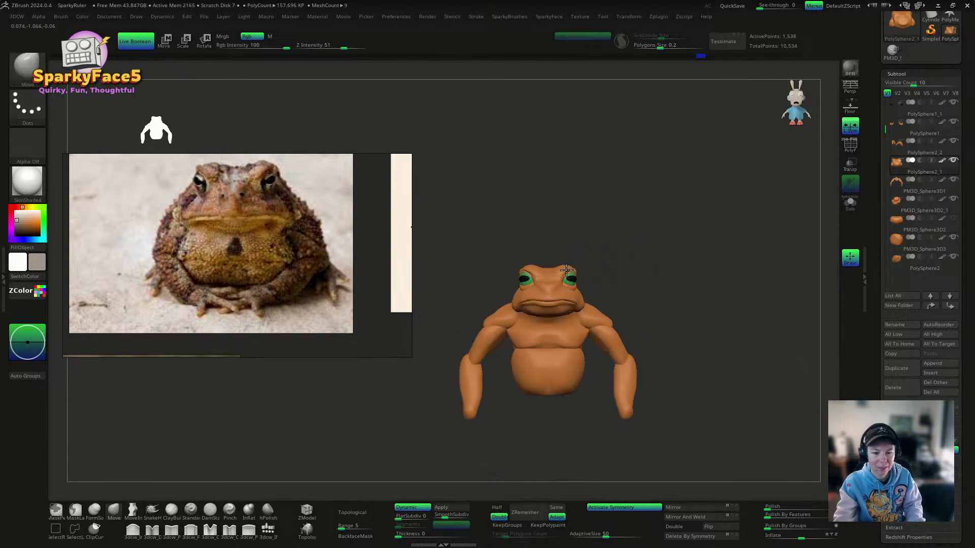
right_drag(609, 255, 625, 270)
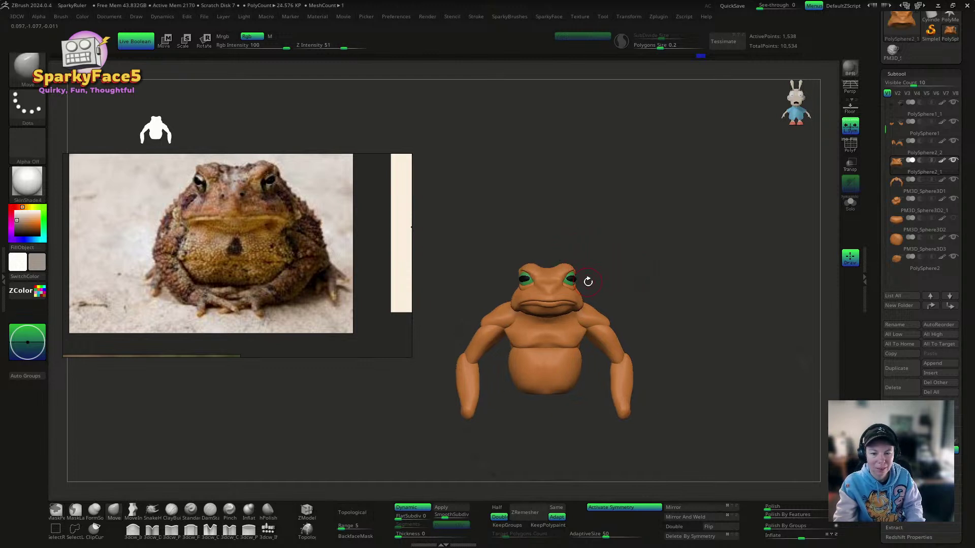
right_drag(622, 285, 653, 344)
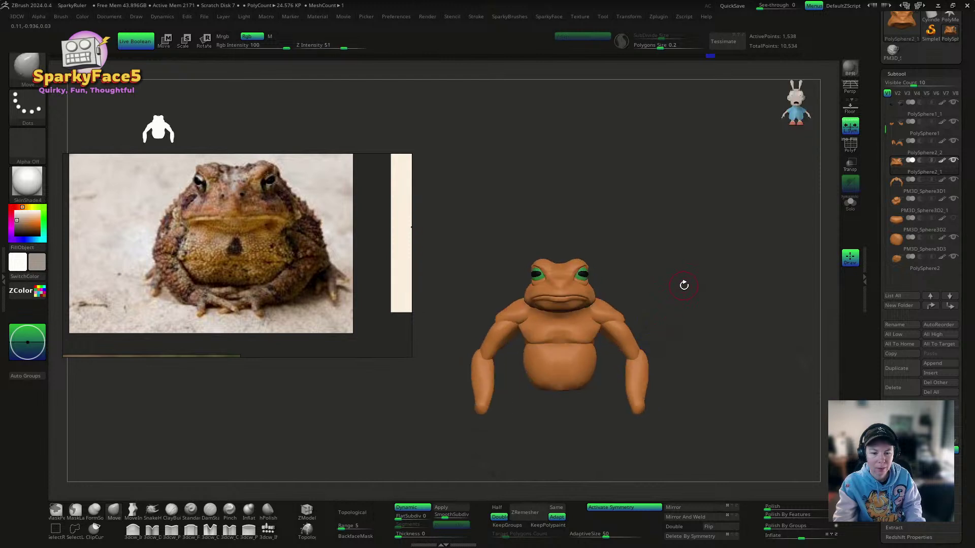
mouse_move(681, 238)
right_down()
mouse_move(660, 227)
mouse_move(711, 283)
mouse_move(701, 289)
mouse_move(692, 275)
right_up()
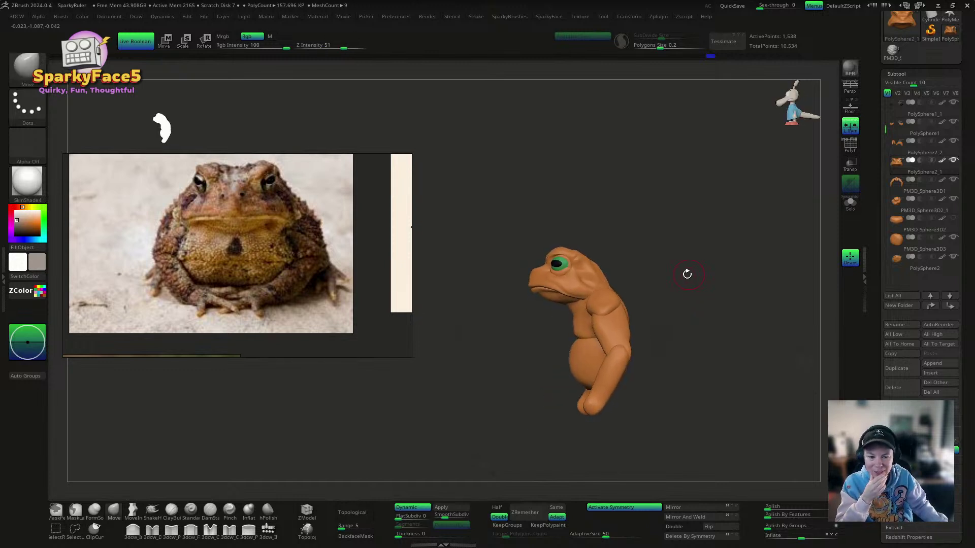
scroll(235, 246, down, 5)
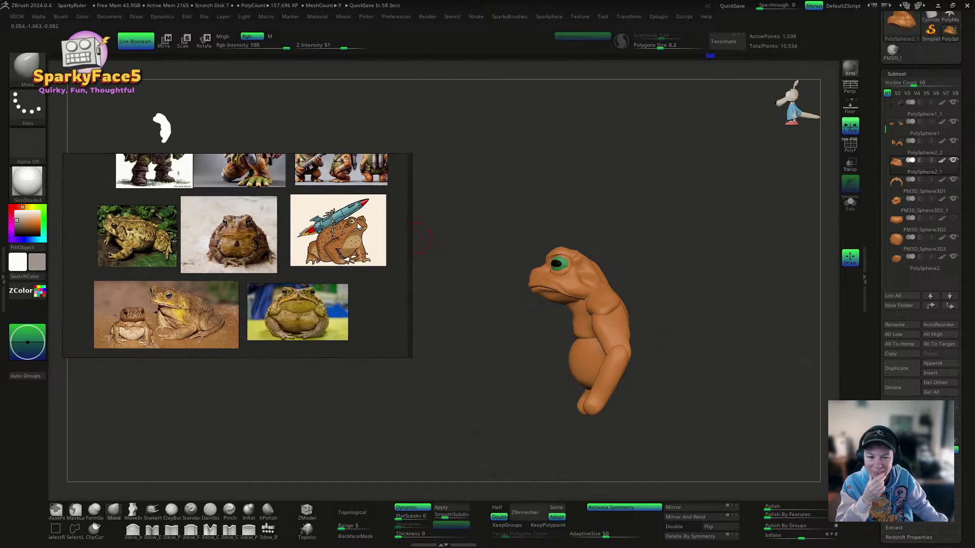
Step: Refine the brow ridges and inner eye corners of the head with the Move brush, working from above, front and side
ctrl+right_drag(732, 231, 622, 287)
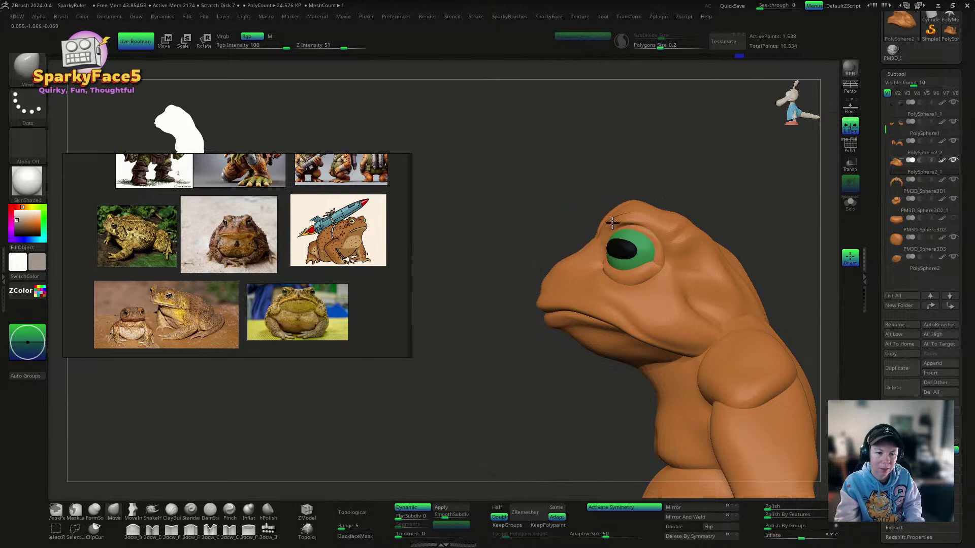
drag(649, 178, 696, 280)
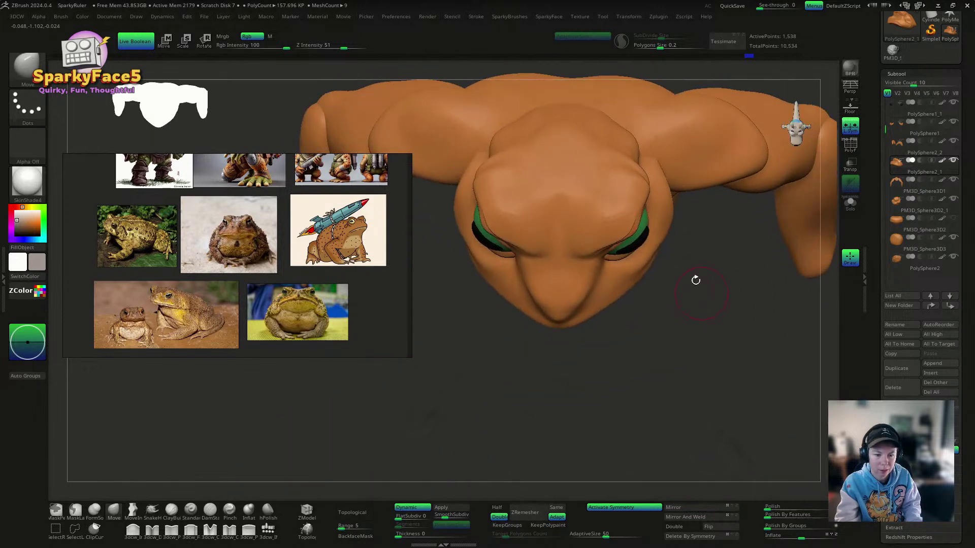
drag(634, 224, 632, 225)
drag(681, 300, 702, 211)
drag(613, 258, 598, 269)
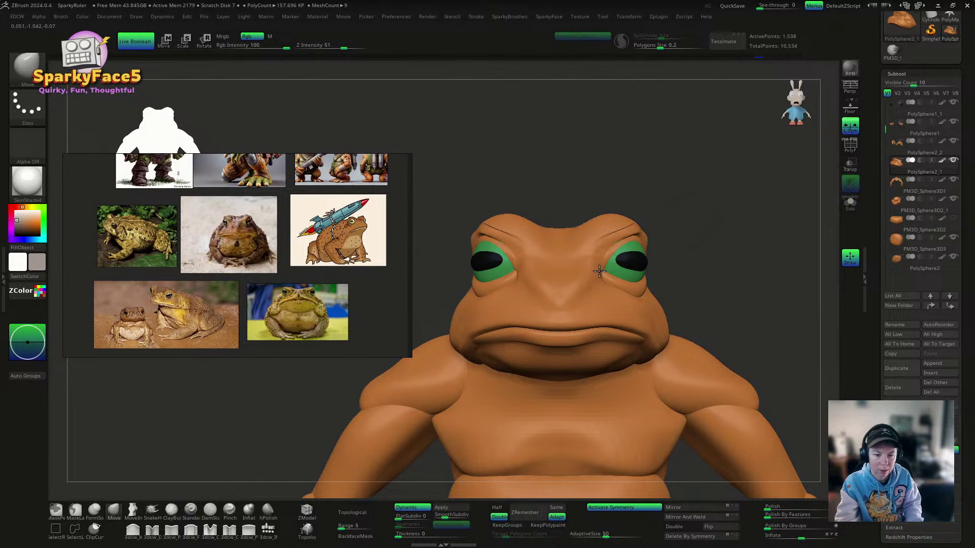
drag(729, 243, 667, 245)
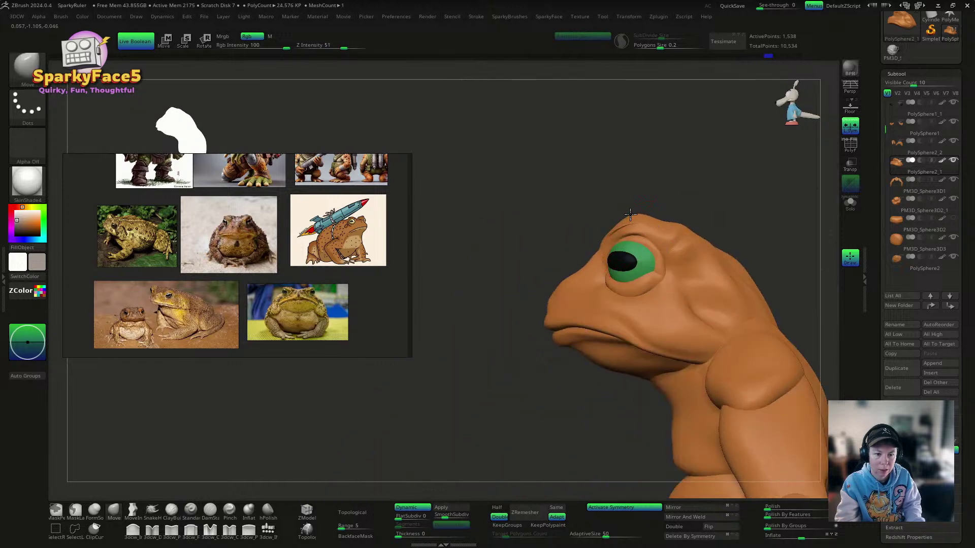
drag(641, 217, 645, 219)
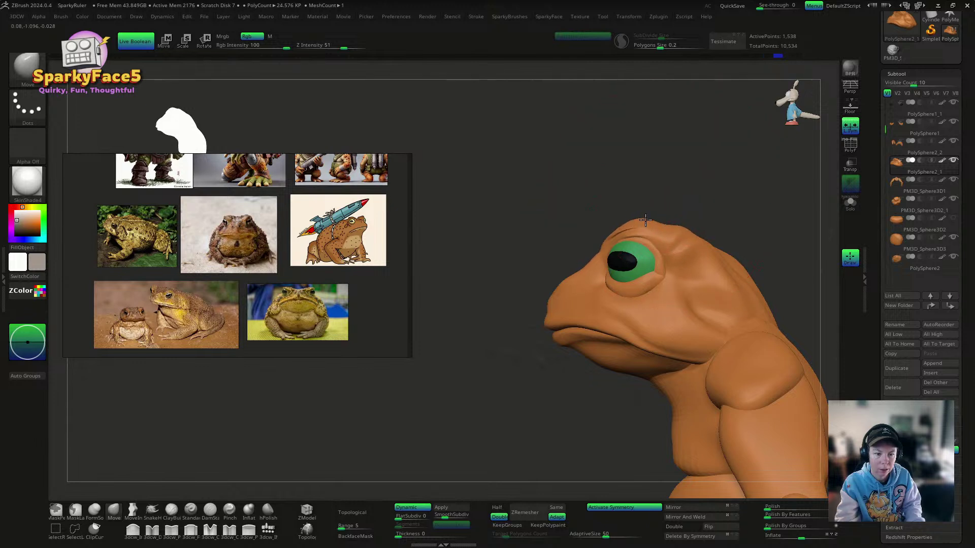
Step: Enlarge the Move brush and push the tip of the upper snout back to shorten it
key(s)
drag(561, 233, 556, 234)
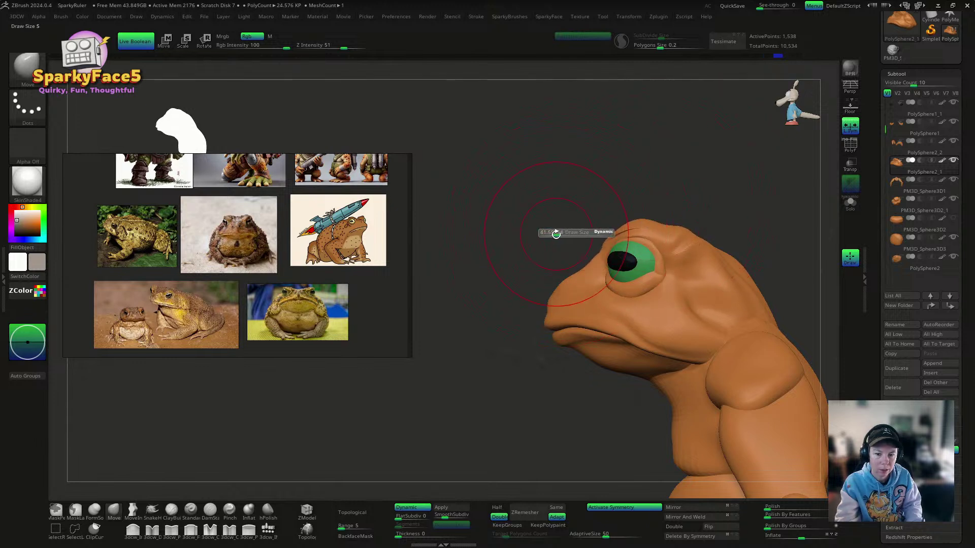
drag(556, 303, 564, 300)
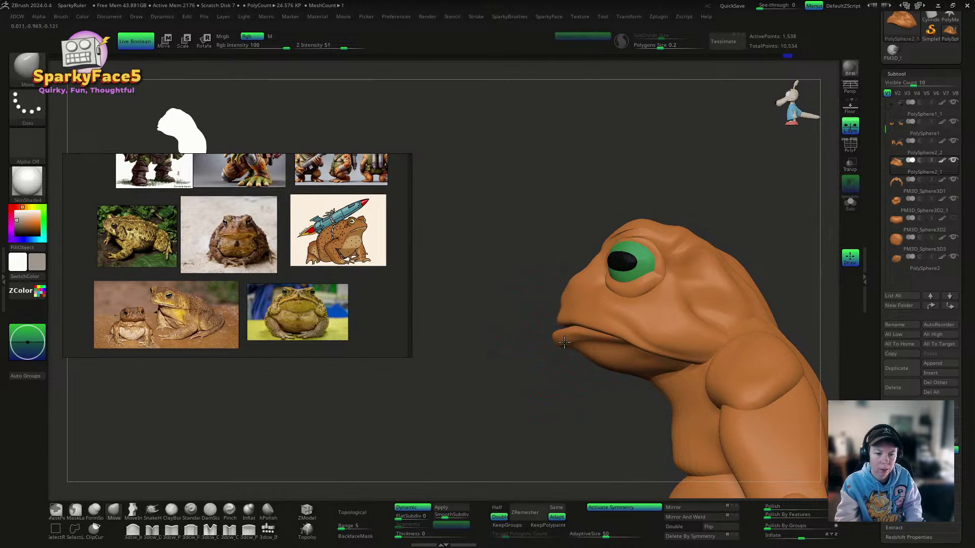
mouse_move(525, 380)
mouse_down()
mouse_move(616, 360)
mouse_move(649, 322)
mouse_move(621, 328)
mouse_up()
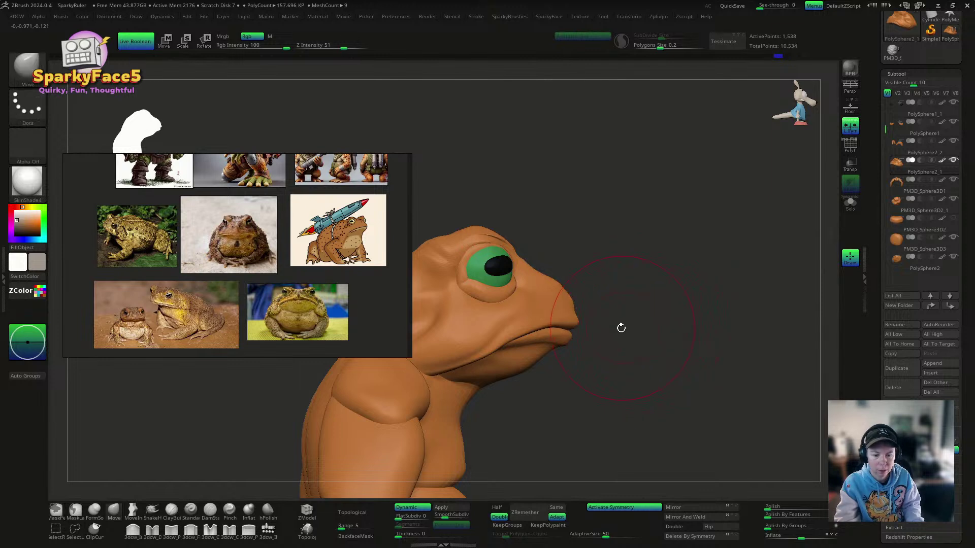
Step: Make the lower jaw active and pull its front back to fit under the shortened snout
alt+click(537, 357)
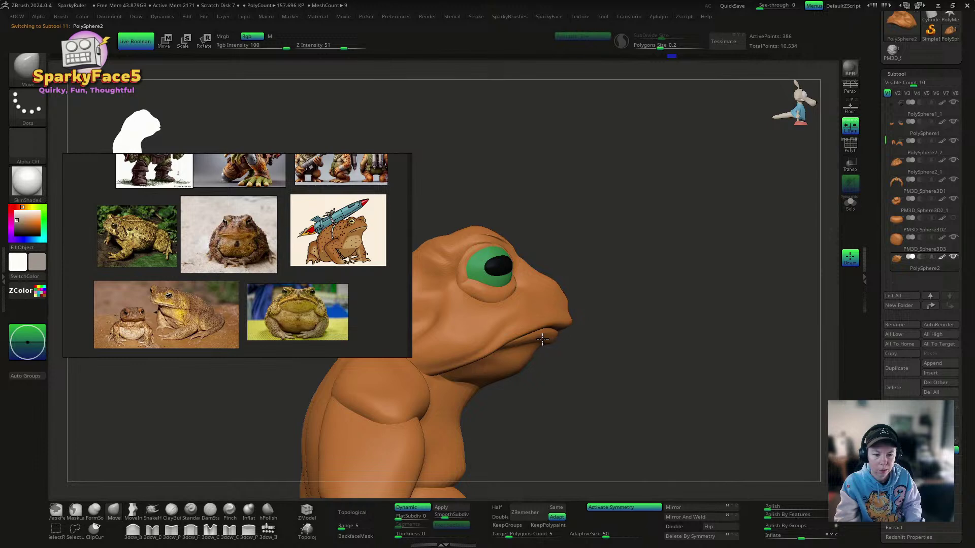
drag(639, 331, 583, 330)
mouse_move(711, 295)
mouse_down()
mouse_move(718, 214)
mouse_move(688, 331)
mouse_move(738, 257)
mouse_move(721, 238)
mouse_move(682, 294)
mouse_move(656, 300)
mouse_move(661, 269)
mouse_move(663, 300)
mouse_up()
key(ctrl)
drag(612, 295, 687, 297)
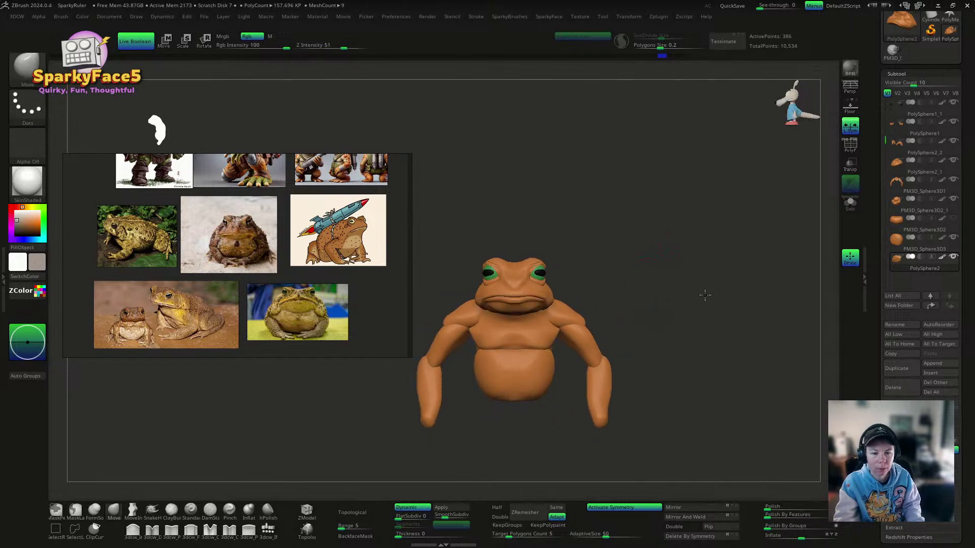
Step: Make the head active again and shape the brows into sharper outer corners, working from above and from the front
drag(622, 265, 608, 298)
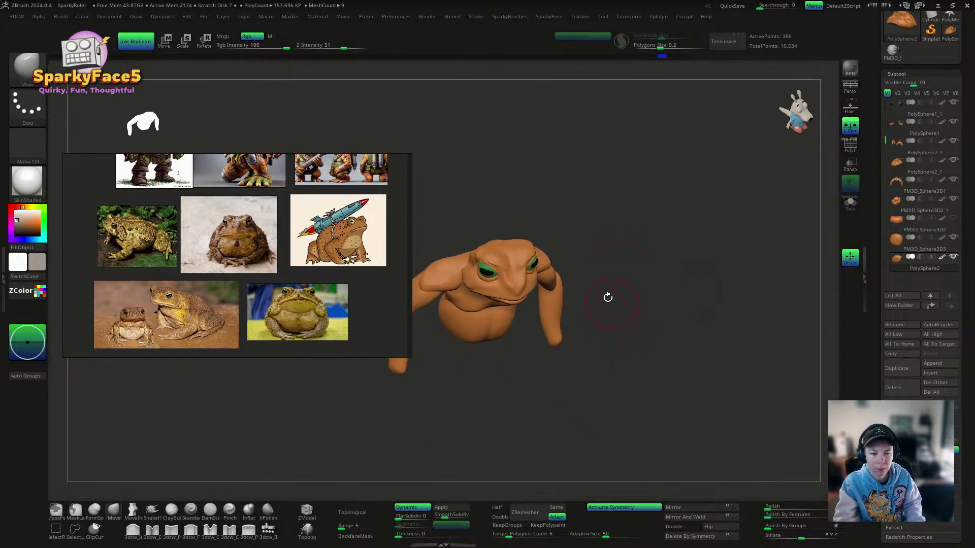
alt+click(527, 260)
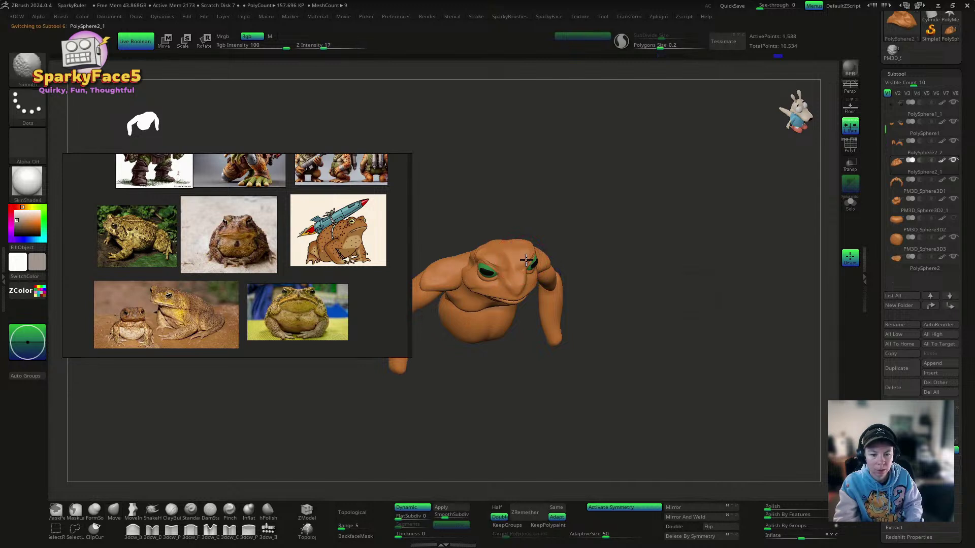
drag(608, 256, 594, 272)
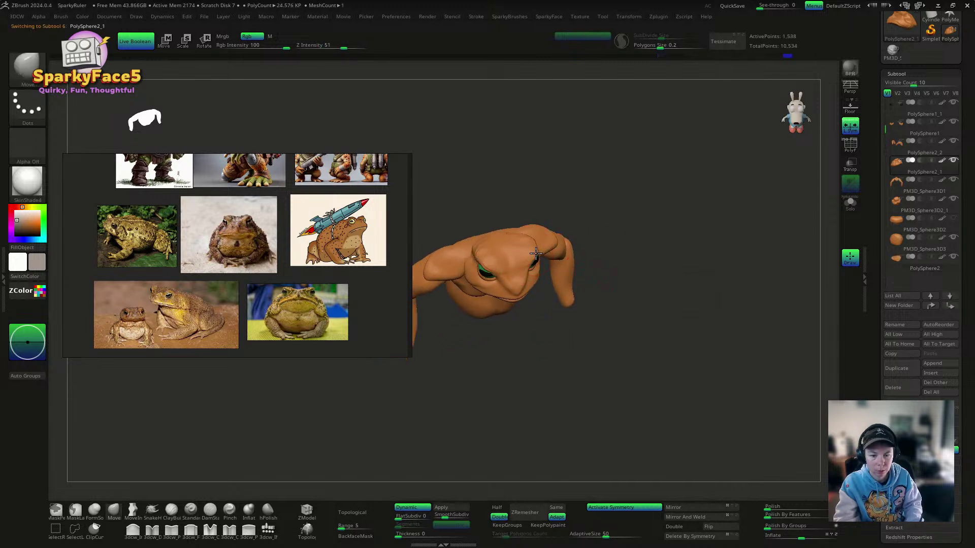
drag(622, 224, 630, 170)
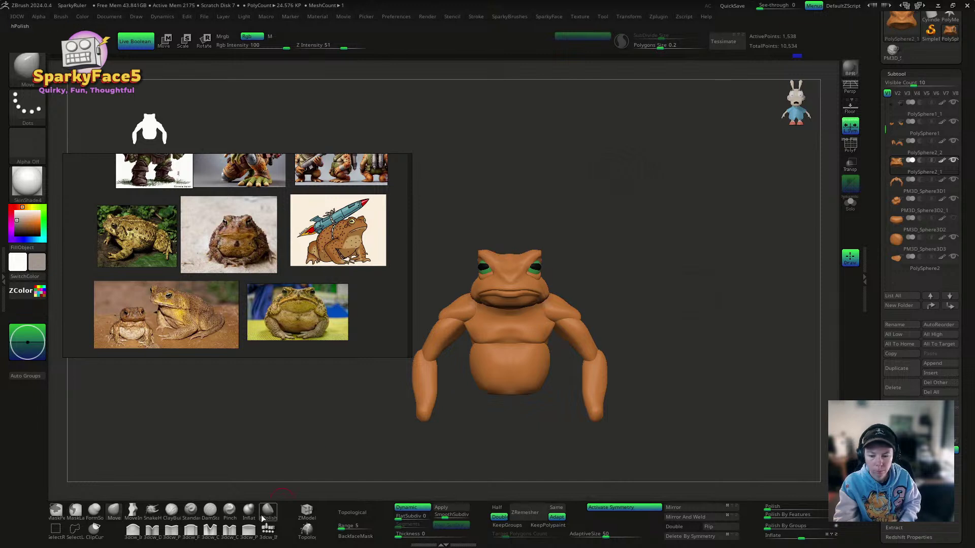
click(211, 514)
mouse_move(489, 290)
right_down()
mouse_move(514, 350)
mouse_move(524, 322)
right_up()
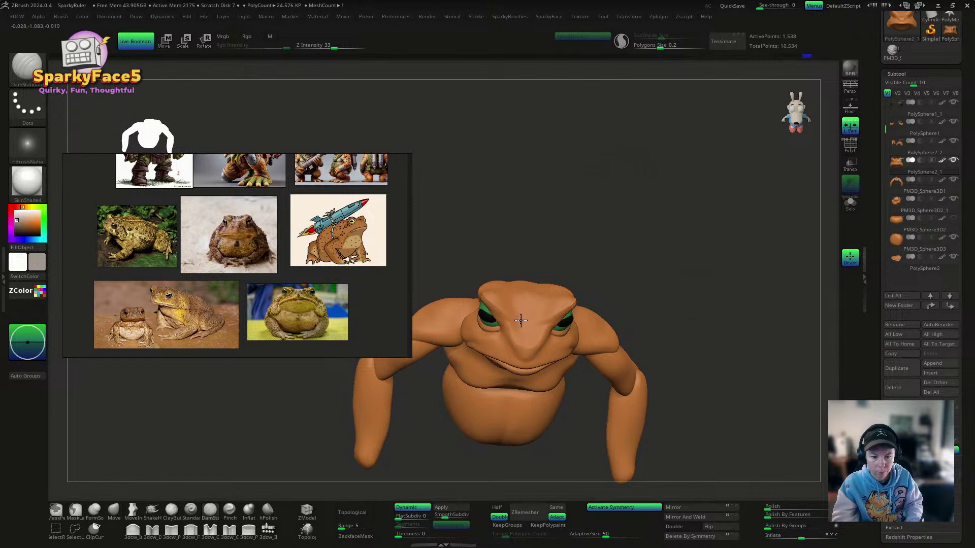
mouse_move(647, 295)
right_down()
mouse_move(629, 283)
mouse_move(647, 266)
mouse_move(599, 300)
mouse_move(612, 318)
right_up()
key(ctrl)
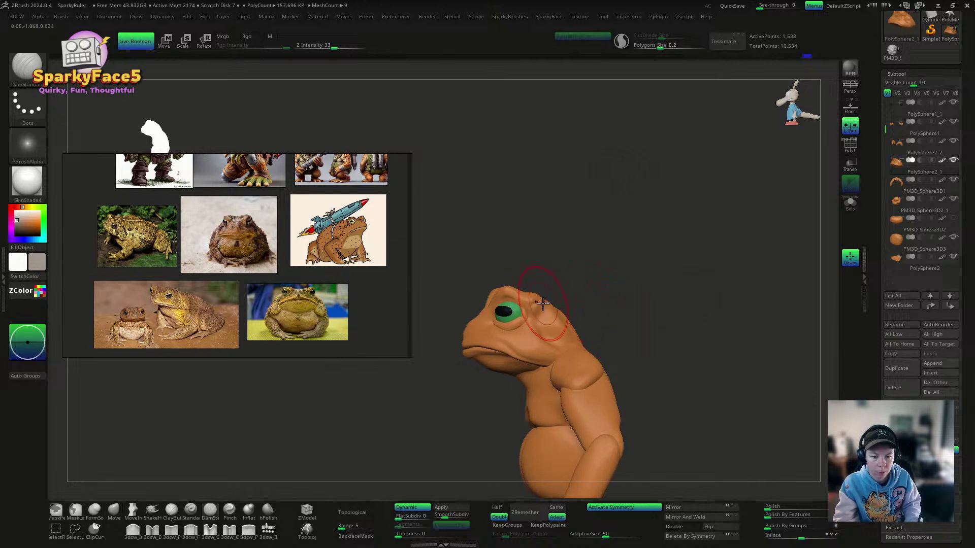
Step: Switch to the Move brush and adjust the contour at the back of the head behind the eyes
key(b)
key(m)
key(v)
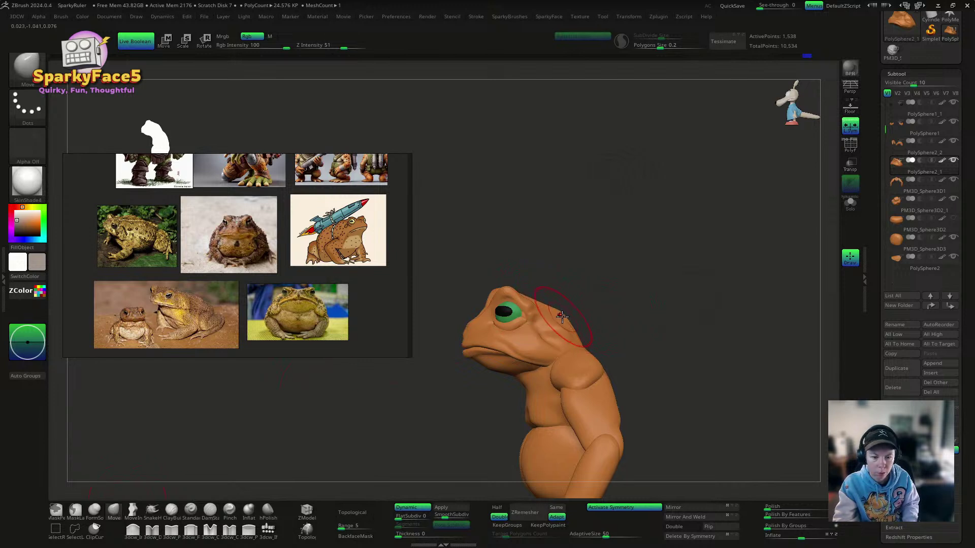
drag(552, 328, 568, 309)
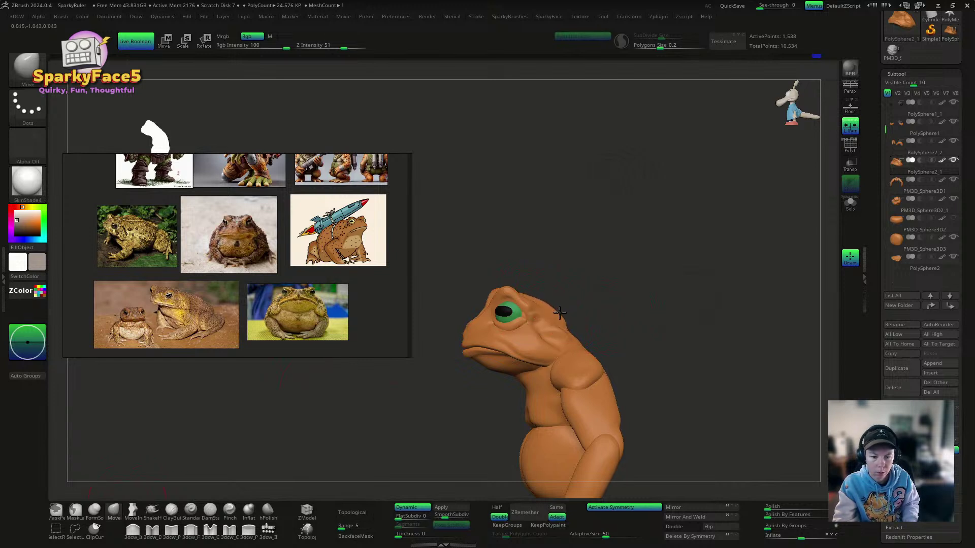
drag(681, 335, 538, 365)
key(ctrl+z)
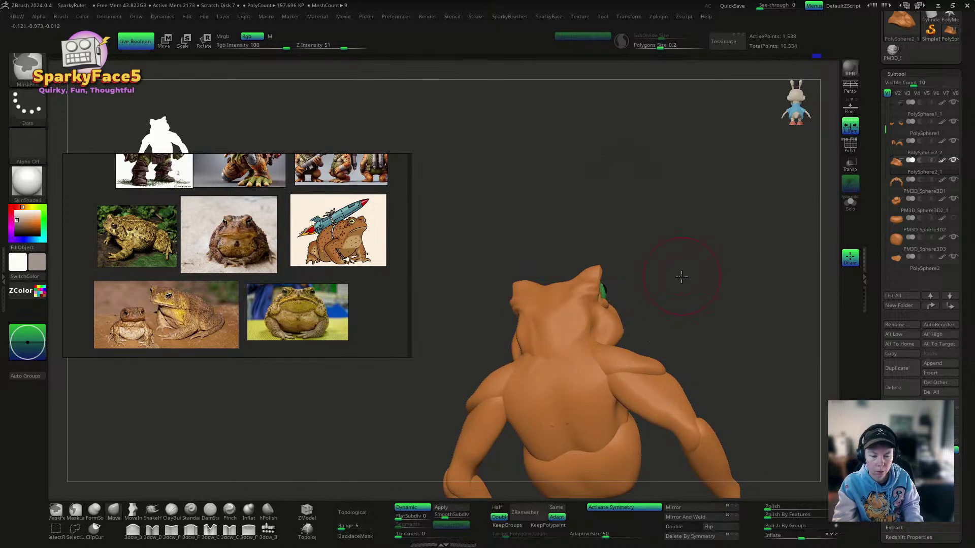
drag(682, 277, 561, 283)
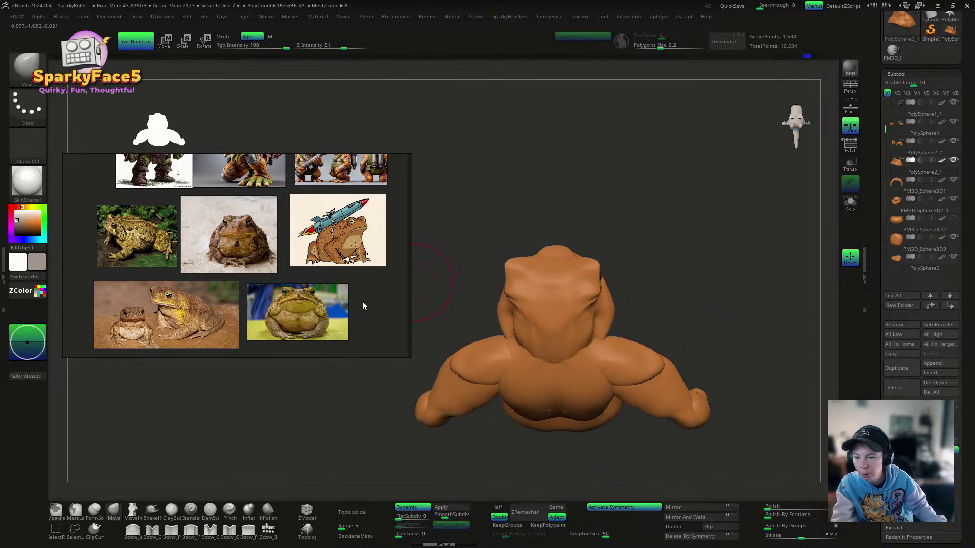
Step: Zoom in on the reference photo of the toad sitting among green leaves to study its head from the side
click(140, 235)
scroll(142, 239, up, 4)
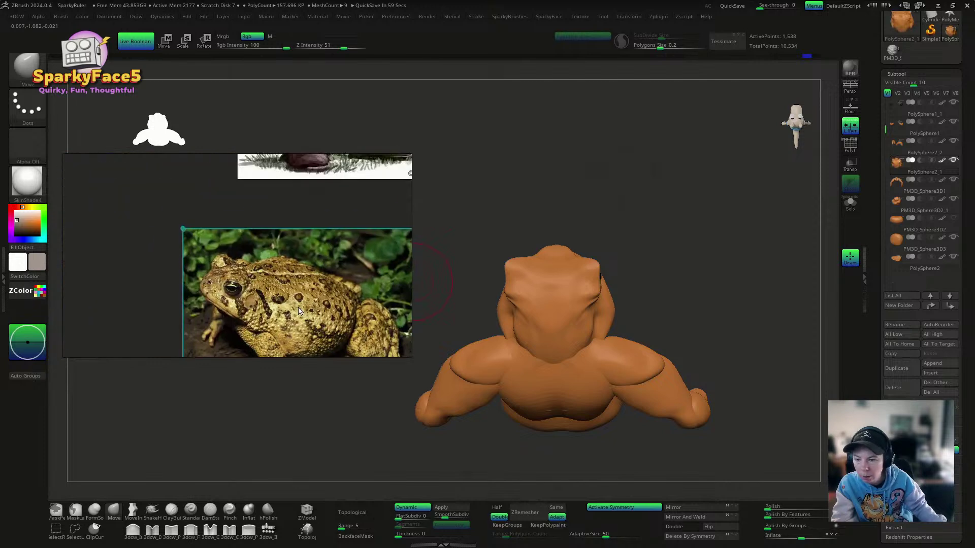
scroll(194, 269, up, 2)
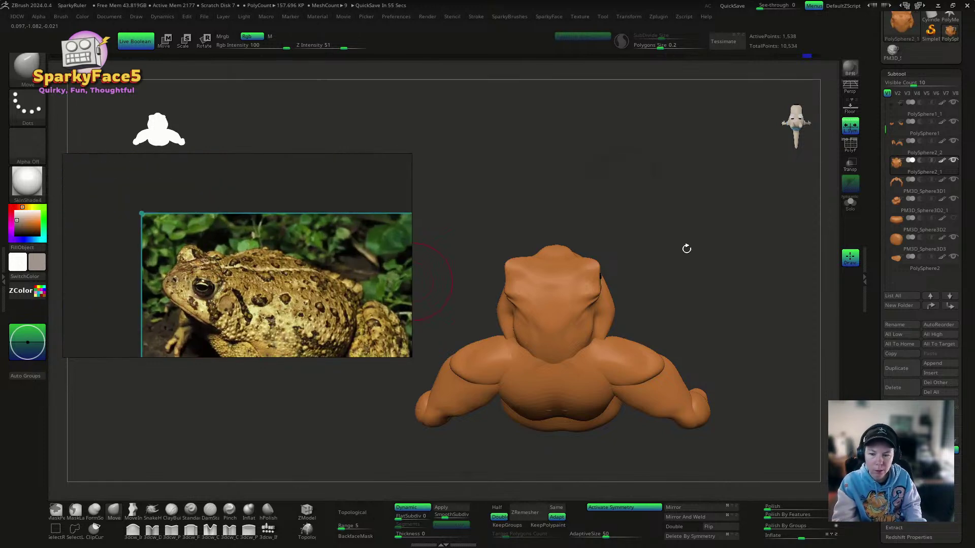
Step: Reshape the top and back of the head and its brow ridges with the Move brush, following the enlarged reference photo
mouse_move(671, 314)
mouse_down()
mouse_move(692, 279)
mouse_move(552, 341)
mouse_move(561, 322)
mouse_move(575, 326)
mouse_up()
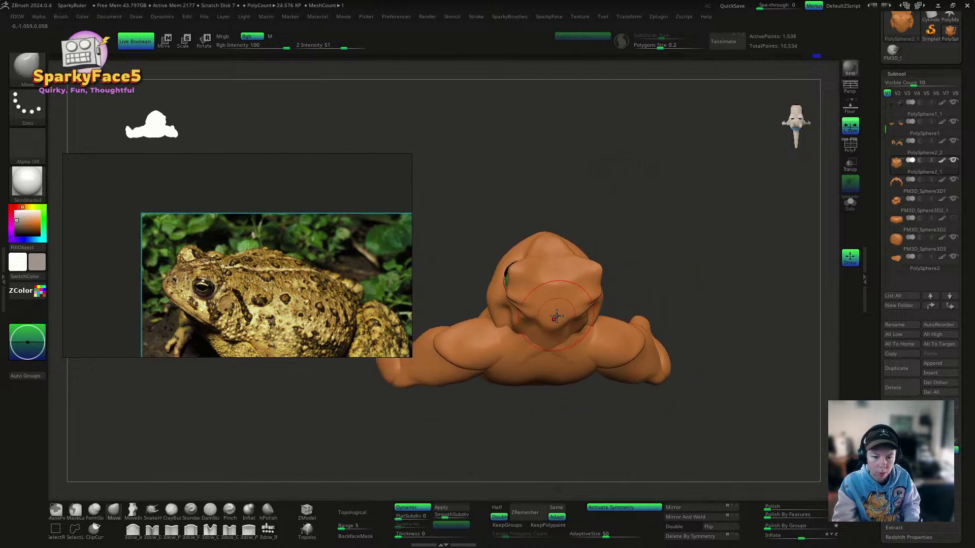
drag(653, 283, 679, 217)
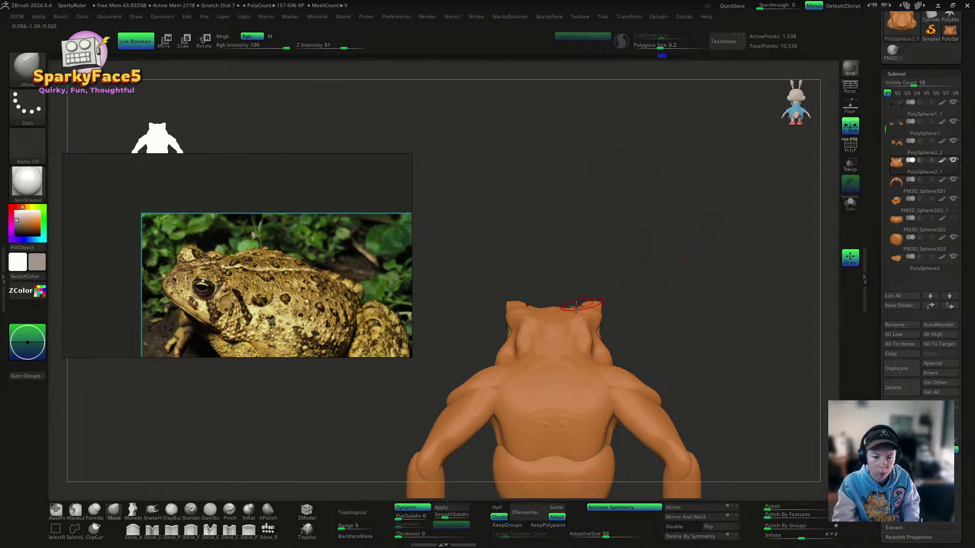
mouse_move(576, 305)
mouse_down()
mouse_move(564, 316)
mouse_move(599, 297)
mouse_move(622, 305)
mouse_move(593, 345)
mouse_move(580, 318)
mouse_up()
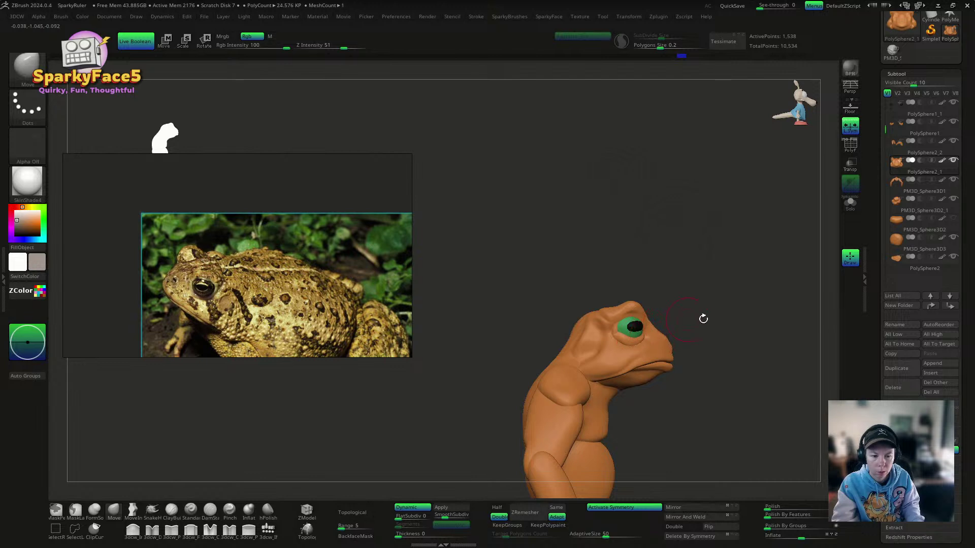
drag(703, 318, 626, 302)
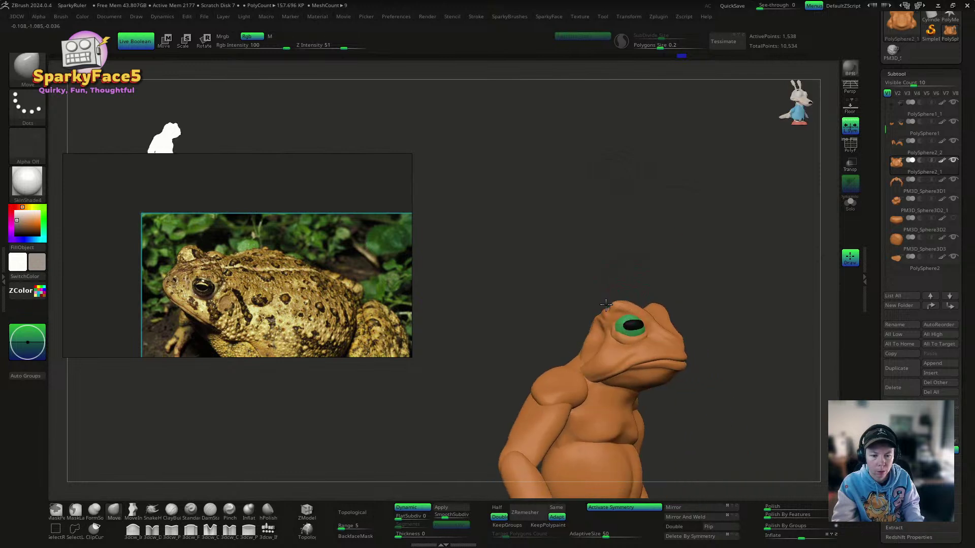
drag(670, 286, 642, 315)
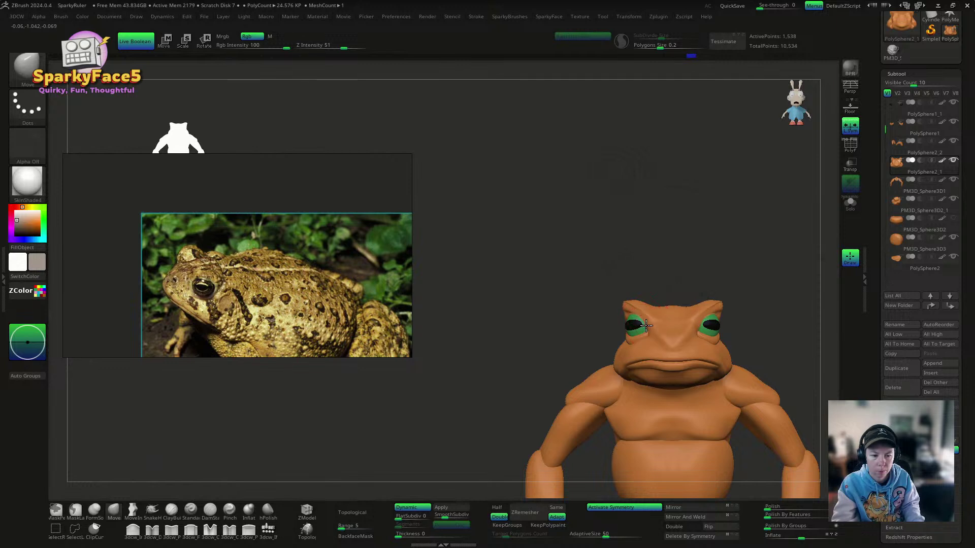
mouse_move(772, 322)
mouse_down()
mouse_move(744, 338)
mouse_move(764, 333)
mouse_up()
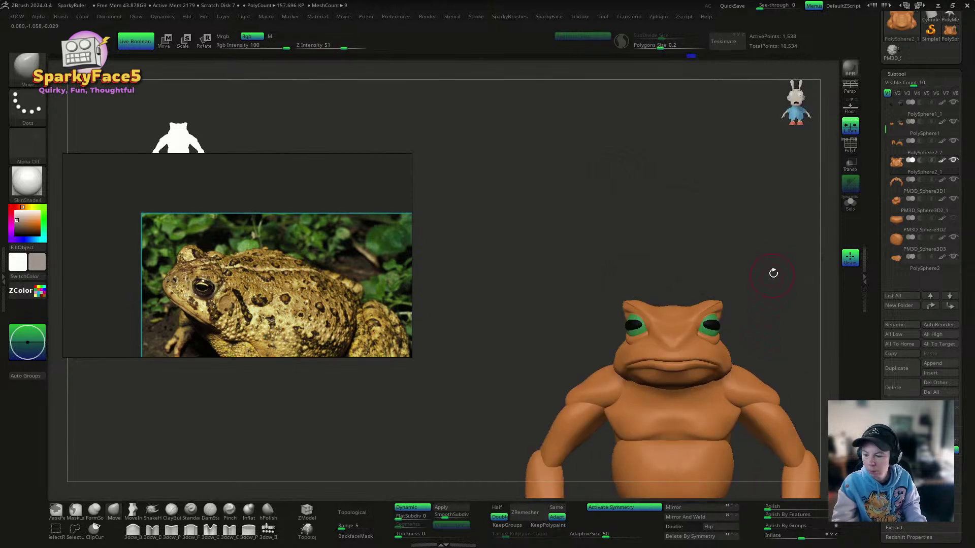
Step: Reshape the toad's snout tip and nose bridge with the Move brush, working from three-quarter, side and front views
mouse_move(773, 274)
mouse_down()
mouse_move(734, 320)
mouse_move(709, 274)
mouse_move(649, 348)
mouse_move(635, 351)
mouse_move(620, 336)
mouse_move(583, 342)
mouse_move(653, 351)
mouse_move(641, 354)
mouse_move(681, 322)
mouse_up()
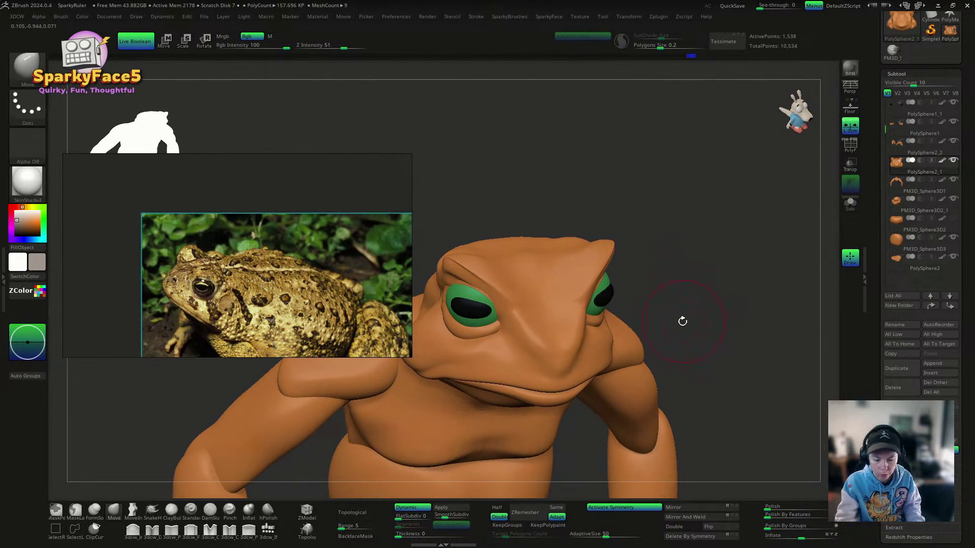
key(s)
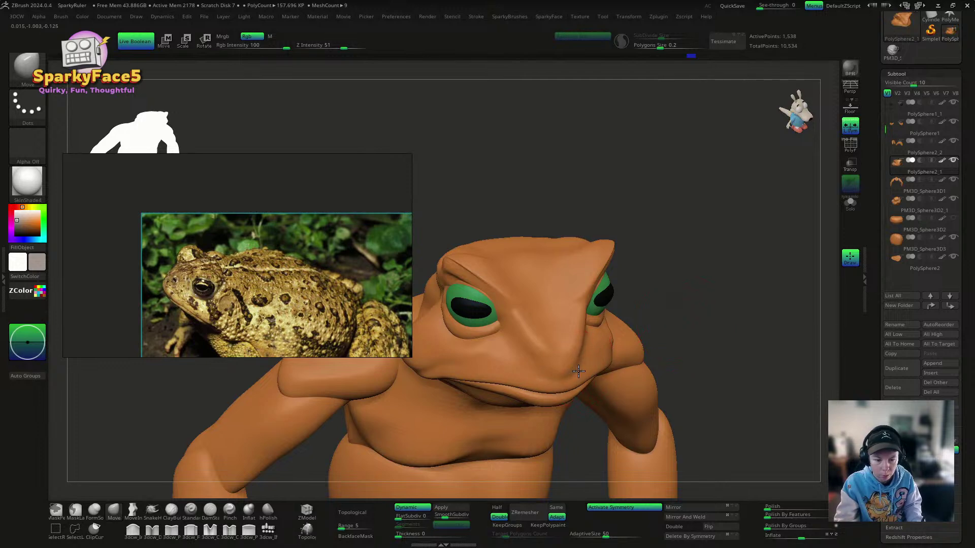
drag(679, 331, 656, 335)
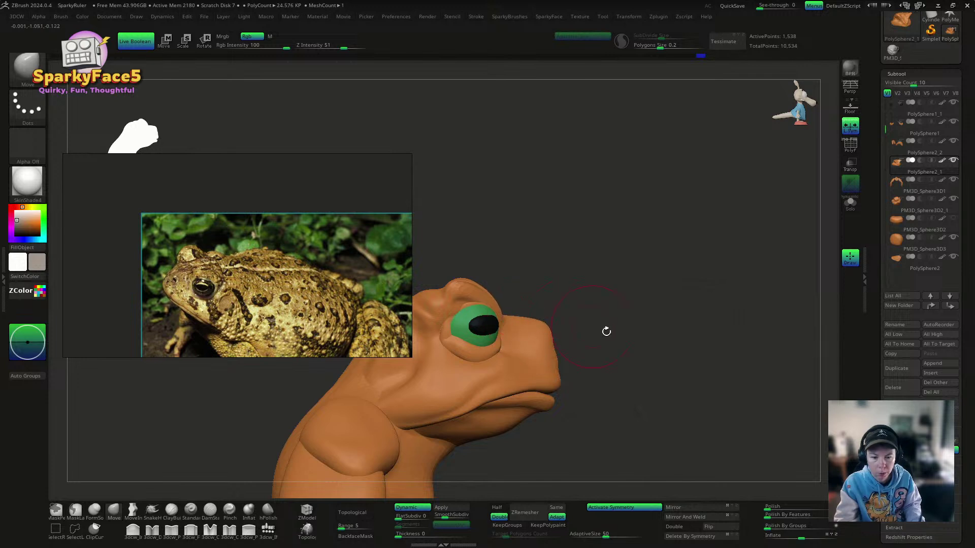
drag(604, 331, 523, 349)
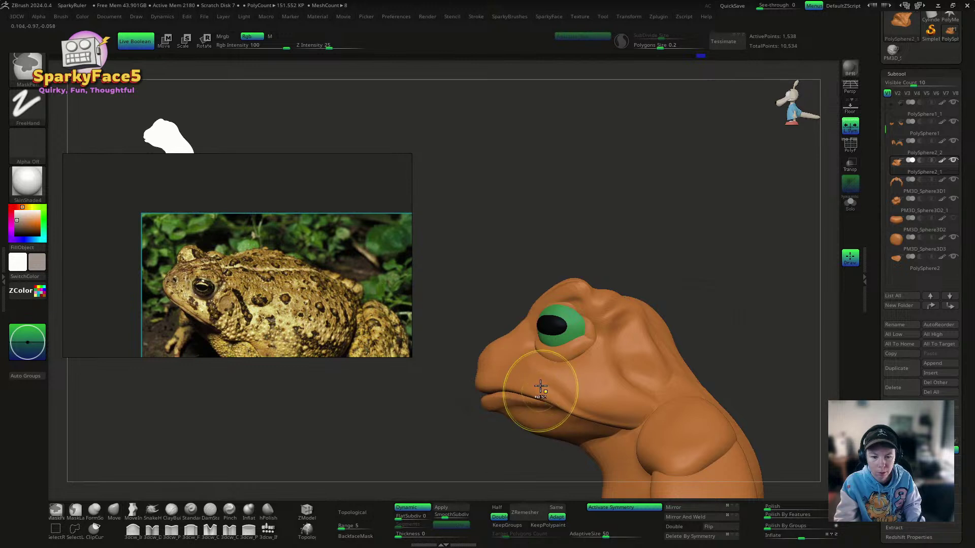
drag(538, 262, 536, 283)
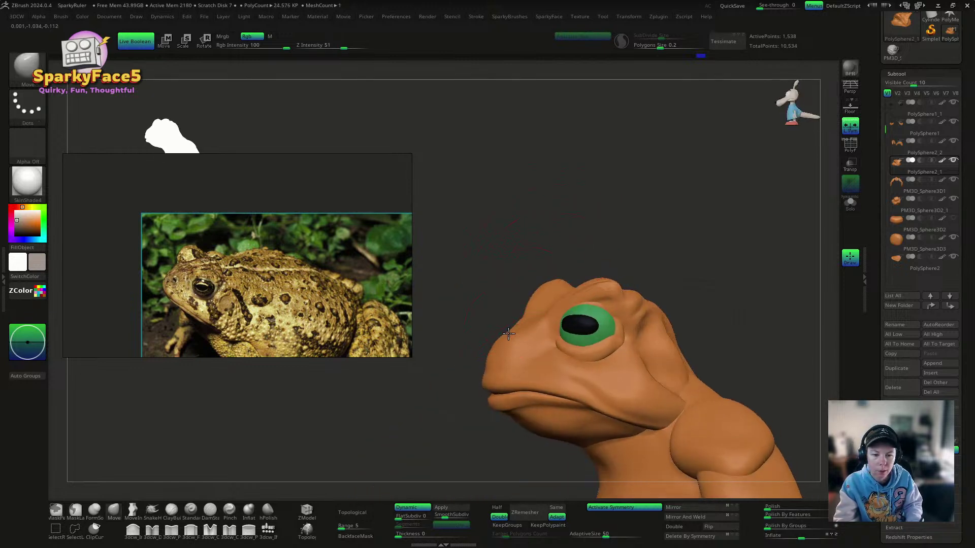
mouse_move(494, 330)
mouse_down()
mouse_move(551, 285)
mouse_move(625, 257)
mouse_up()
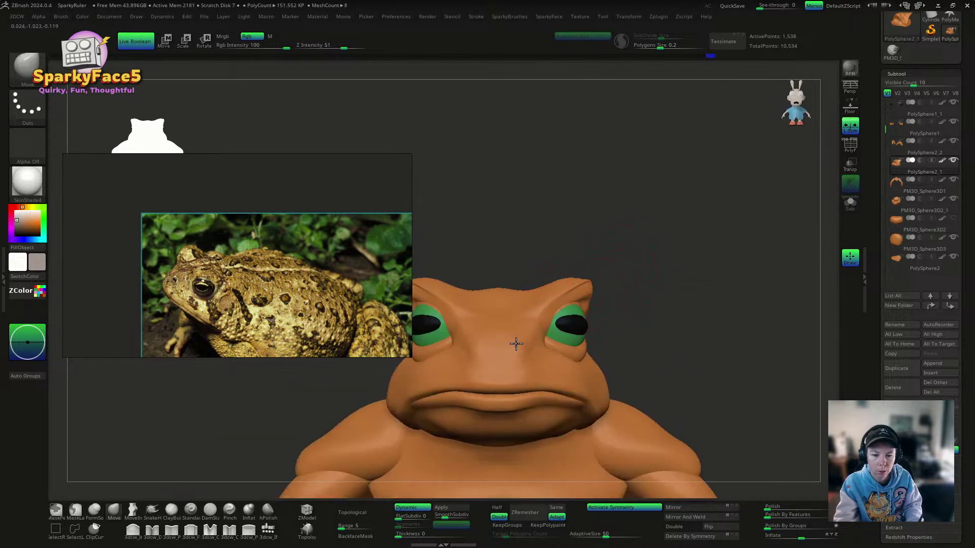
Step: Sharpen the outer edges of the brow ridges with the DamStandard brush, checking the head from the side and front
click(213, 513)
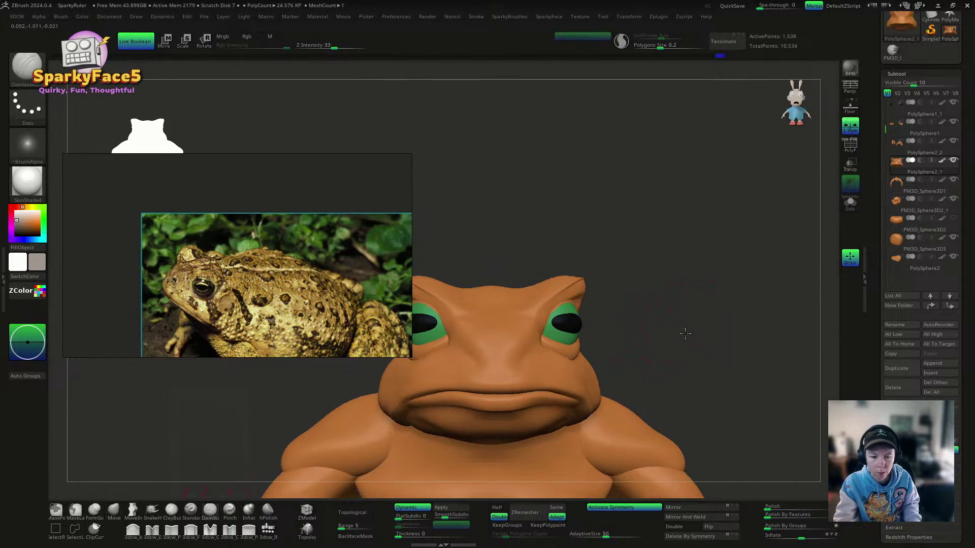
mouse_move(684, 335)
mouse_down()
mouse_move(702, 355)
mouse_move(724, 341)
mouse_move(670, 341)
mouse_up()
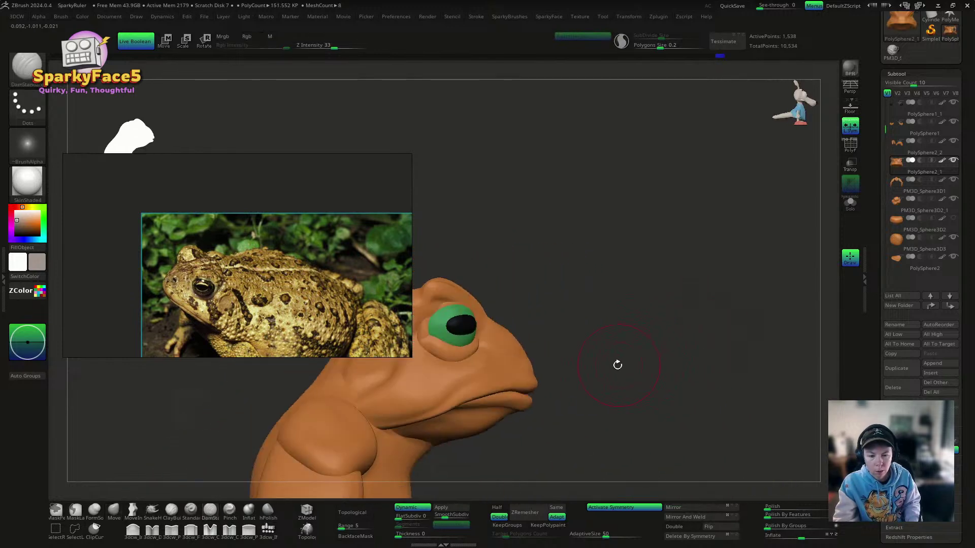
drag(616, 364, 546, 368)
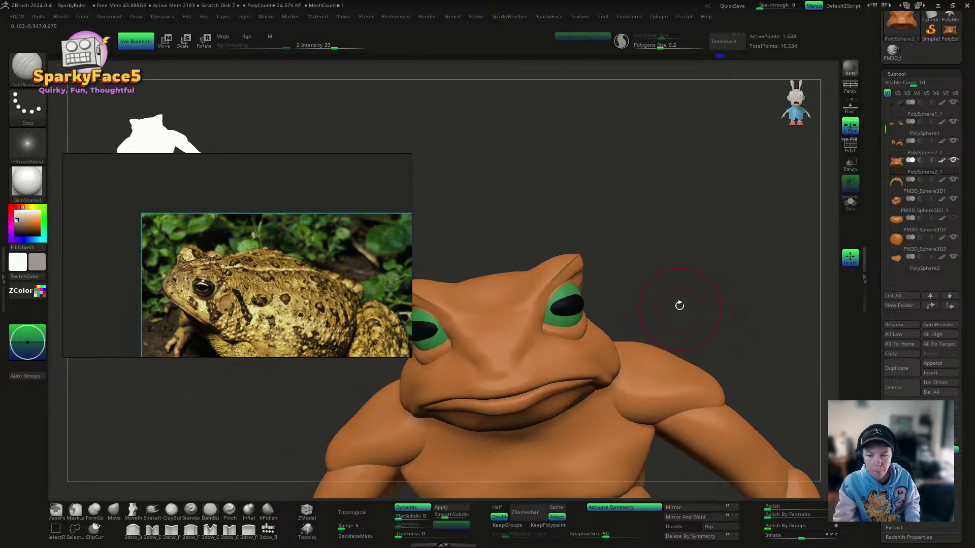
alt+drag(676, 280, 641, 319)
Step: Scrub through the undo history to compare earlier versions of the toad and return to the latest state
mouse_move(672, 299)
mouse_down()
mouse_move(659, 299)
mouse_move(692, 285)
mouse_move(681, 303)
mouse_move(700, 254)
mouse_up()
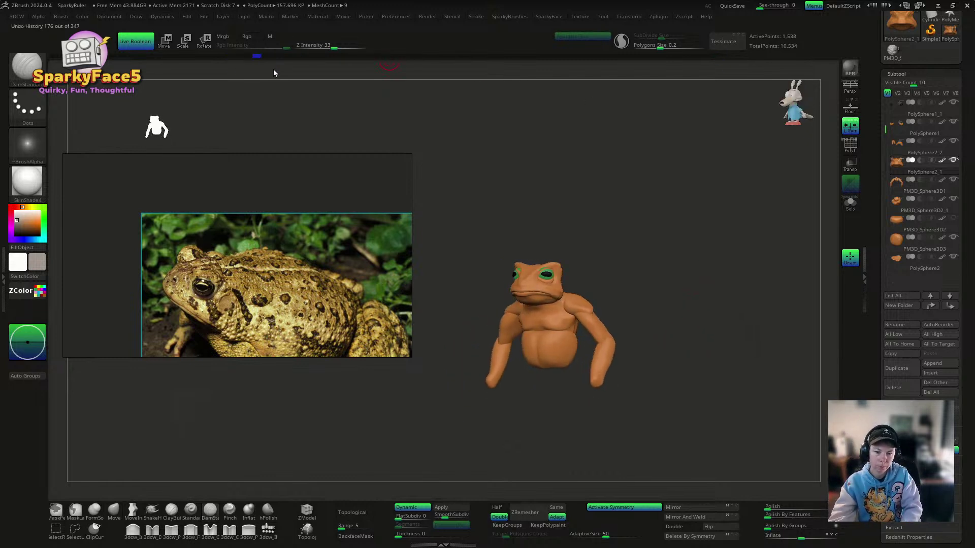
drag(450, 63, 440, 53)
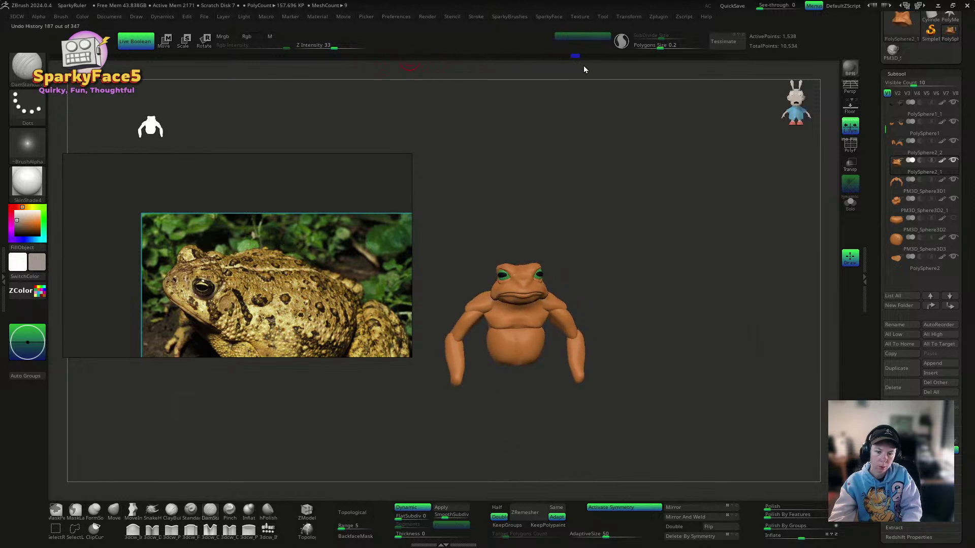
drag(701, 90, 699, 235)
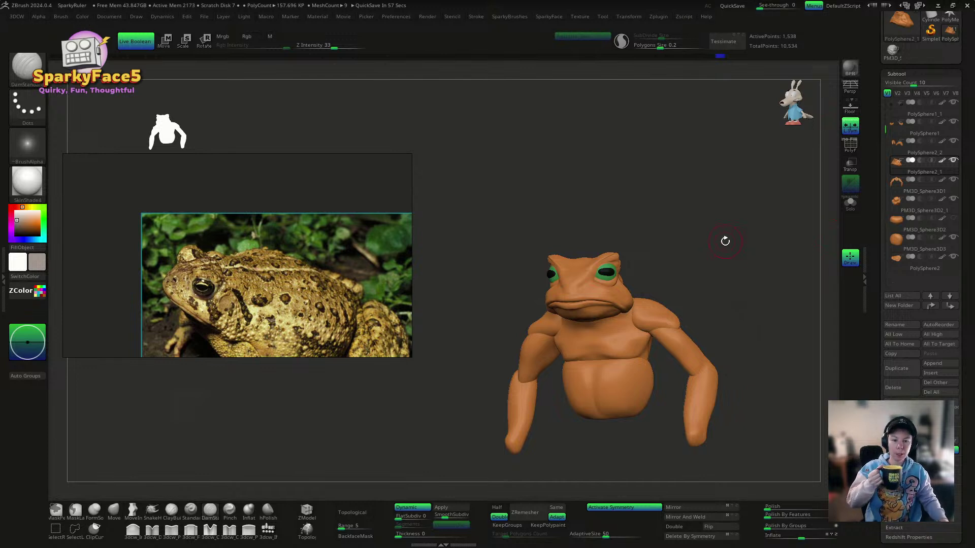
drag(724, 239, 761, 236)
Step: Define the mouth line with DamStandard and reshape the mouth corners and jaw with the Move brush
drag(754, 279, 644, 346)
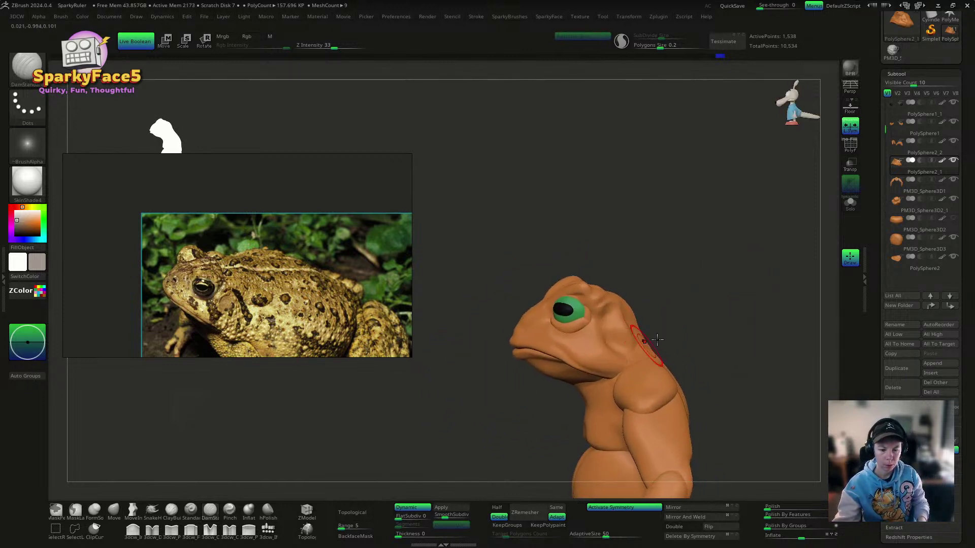
drag(725, 309, 721, 307)
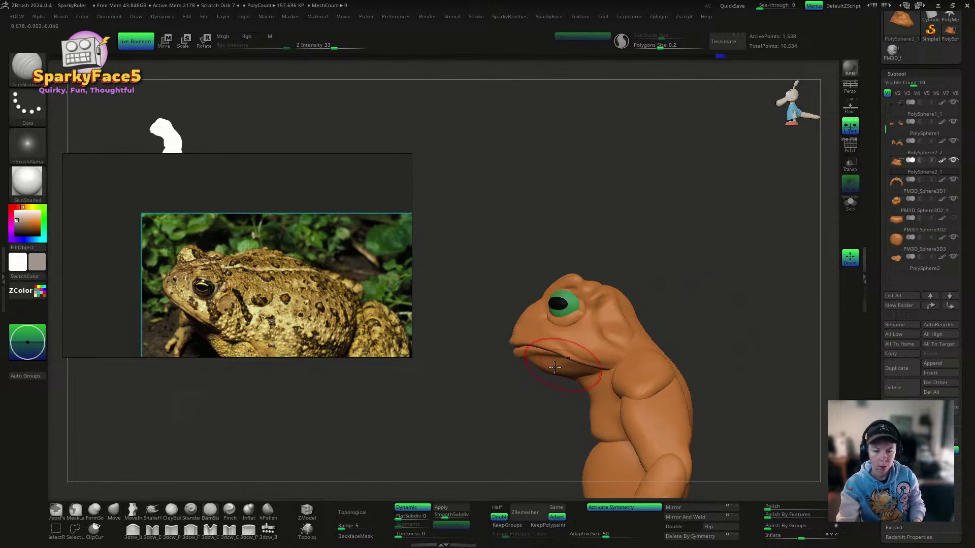
click(114, 509)
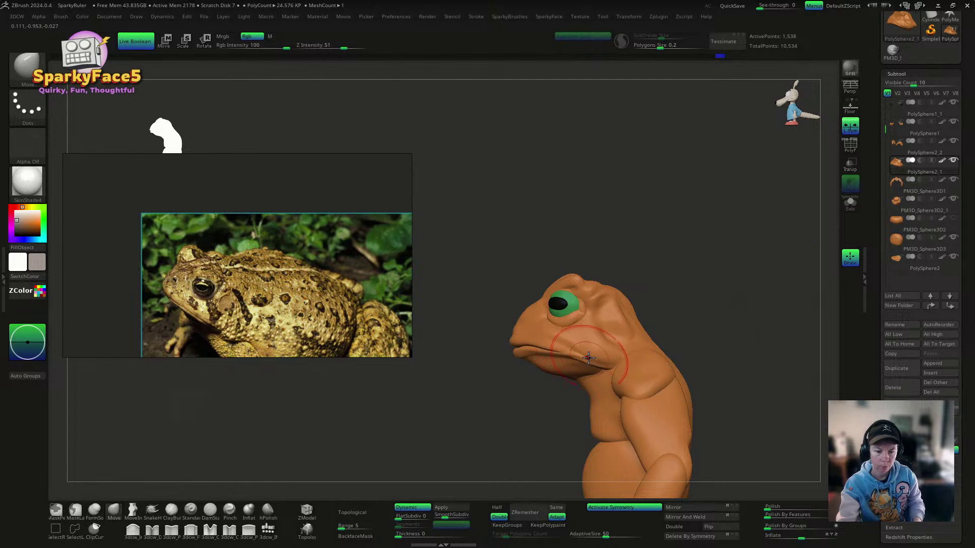
drag(683, 319, 762, 314)
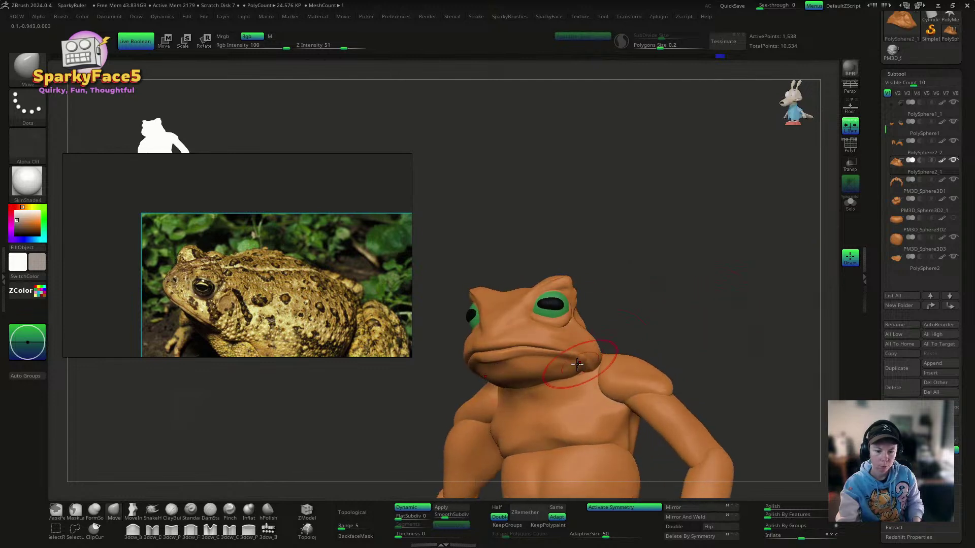
mouse_move(646, 327)
shift+mouse_down()
mouse_move(661, 325)
mouse_move(662, 339)
mouse_move(623, 337)
mouse_move(588, 363)
mouse_move(593, 351)
shift+mouse_up()
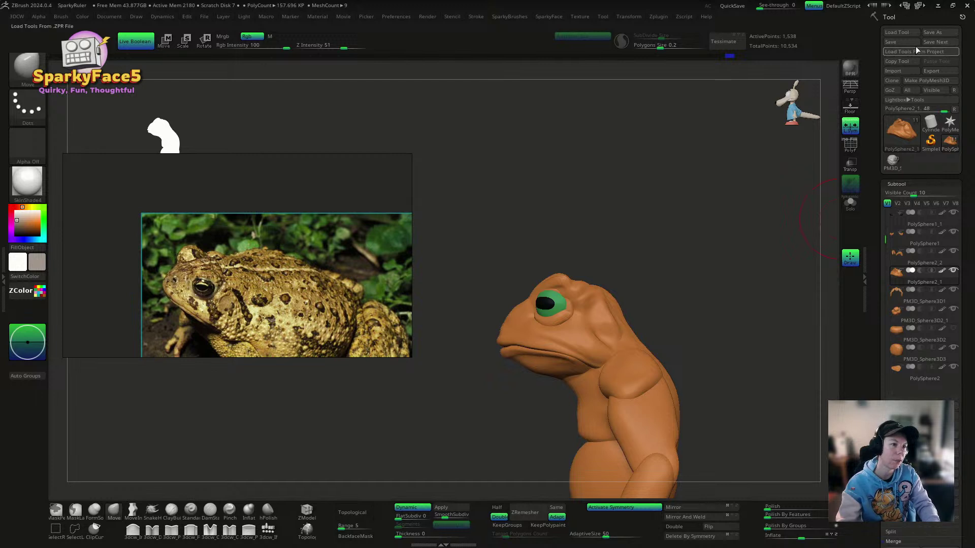
Step: Save the tool as the next incremental version and duplicate the head subtool, keeping the copy hidden
click(937, 43)
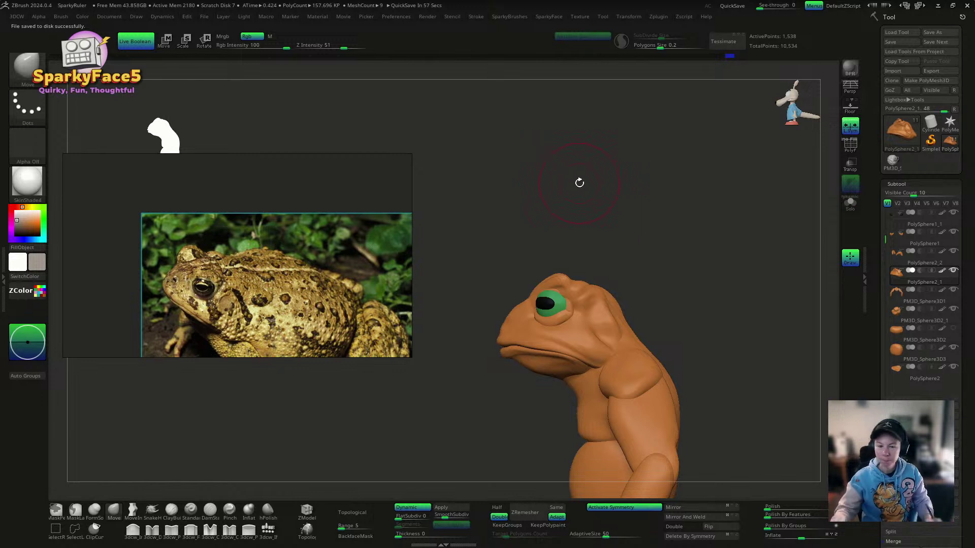
drag(677, 263, 663, 288)
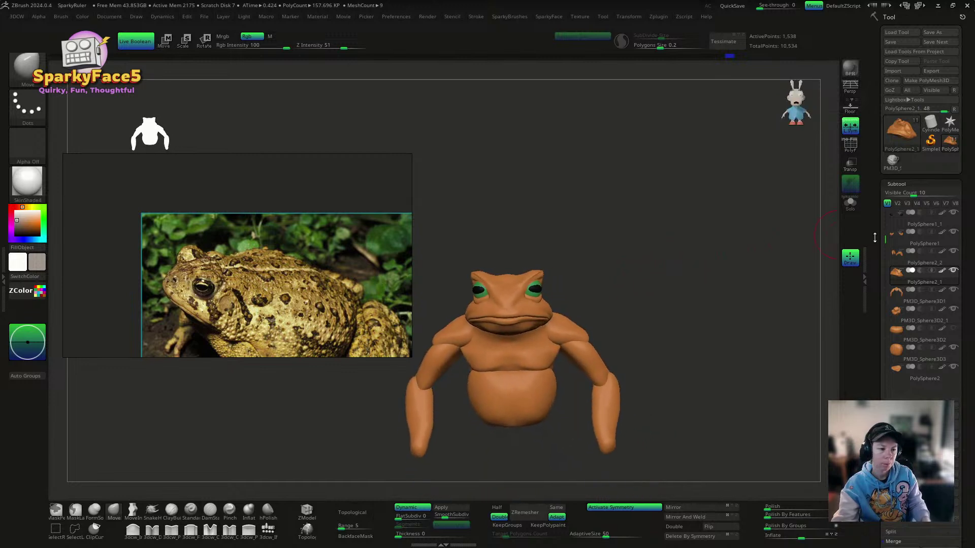
key(ctrl+shift+d)
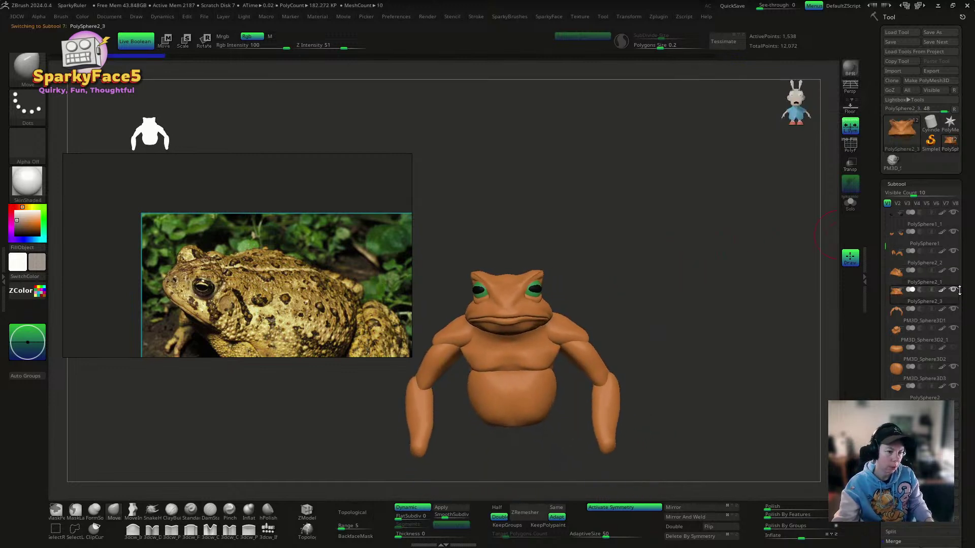
drag(736, 277, 649, 270)
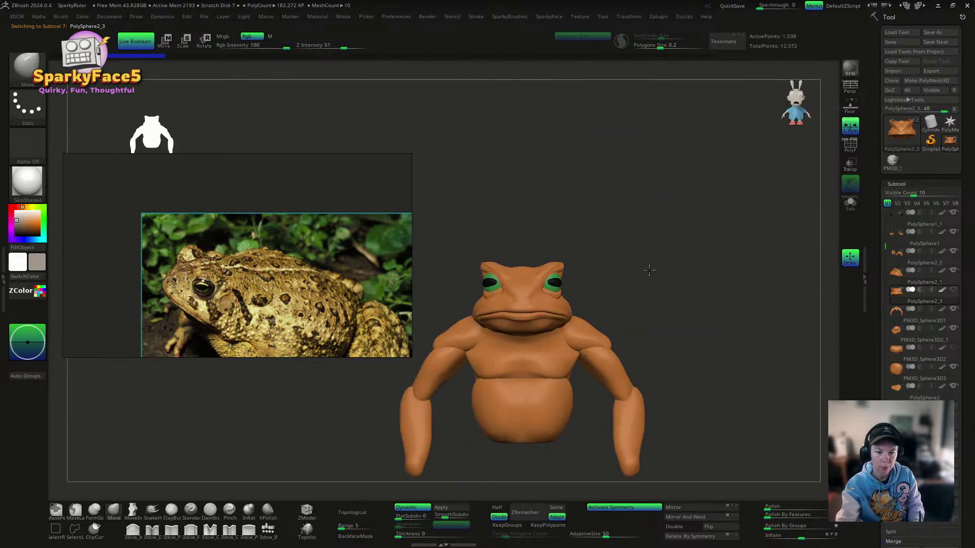
Step: Hide the original head PolySphere2_1 and make its duplicate PolySphere2_3 the visible, active subtool
alt+click(556, 268)
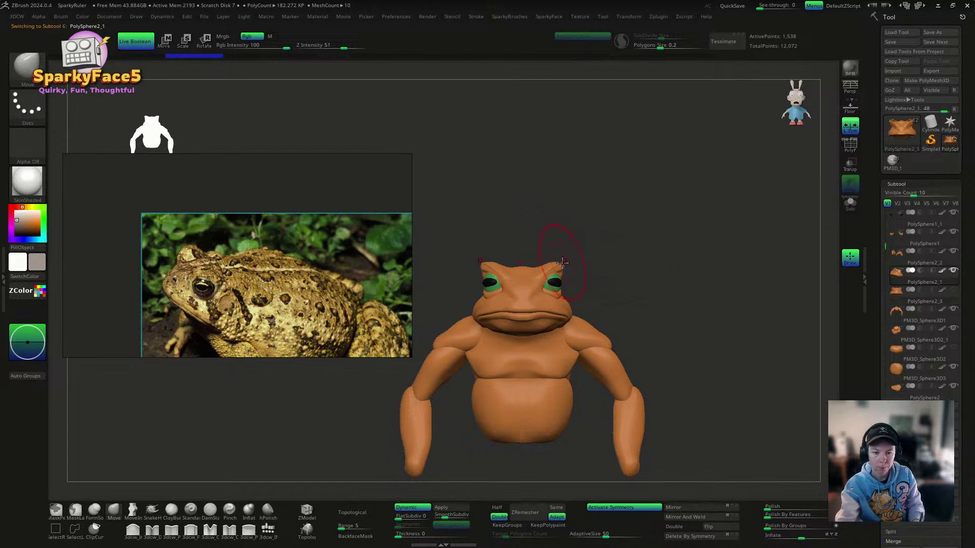
mouse_move(922, 298)
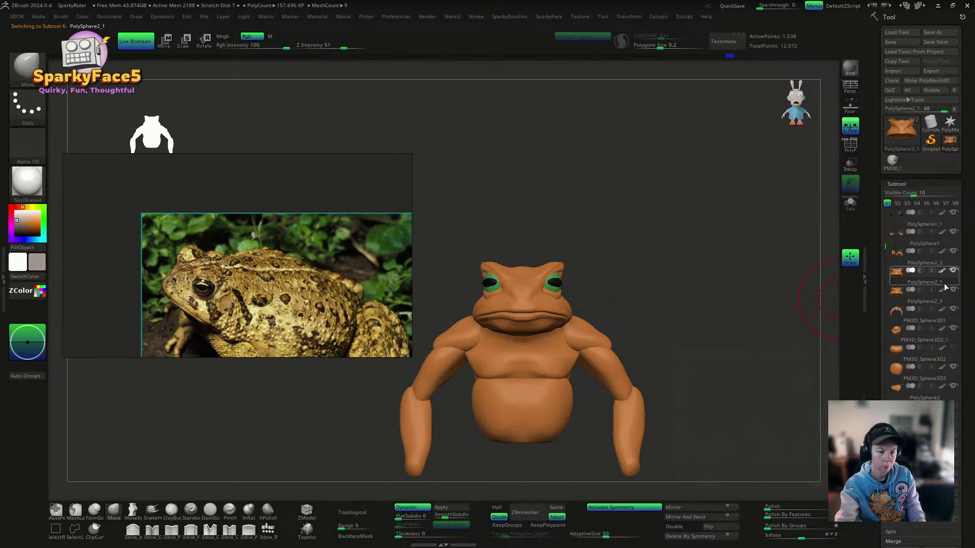
mouse_move(956, 282)
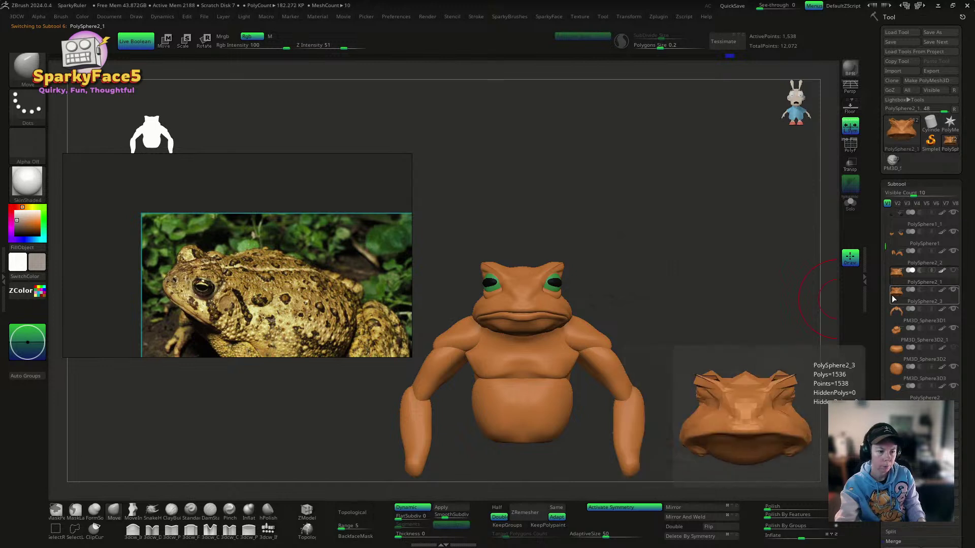
click(924, 299)
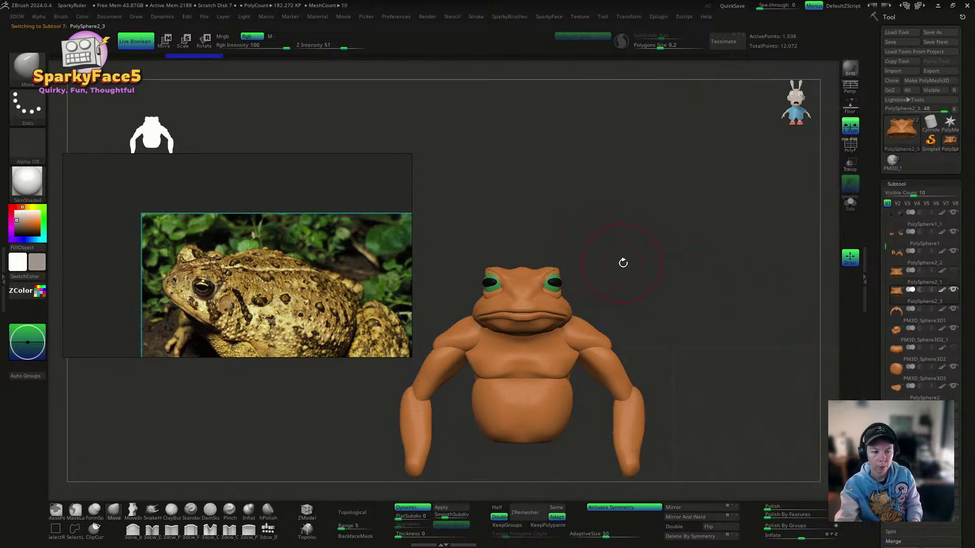
Step: Pull the duplicate head's brow ridges down clear of the eyeballs with the Move brush and select the eyelid pieces
mouse_move(623, 263)
mouse_down()
mouse_move(616, 277)
mouse_move(572, 264)
mouse_move(539, 281)
mouse_move(653, 276)
mouse_move(627, 278)
mouse_move(635, 300)
mouse_move(579, 295)
mouse_move(579, 287)
mouse_move(600, 294)
mouse_move(594, 304)
mouse_move(588, 283)
mouse_up()
key(s)
key(s)
alt+click(580, 297)
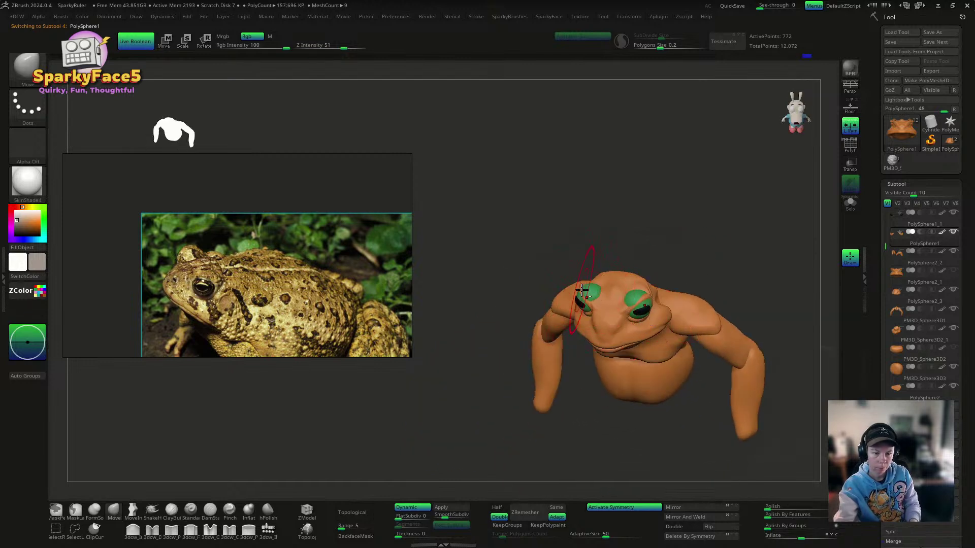
alt+click(580, 286)
drag(713, 264, 723, 205)
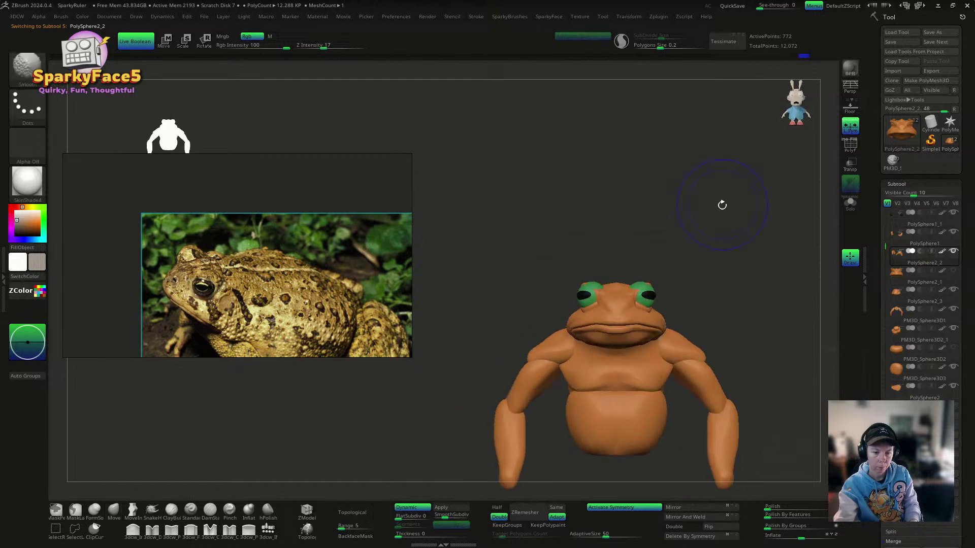
Step: Make the duplicate head active again and reshape its crown and back into a flatter top with the Move brush
alt+click(661, 308)
drag(712, 274, 662, 303)
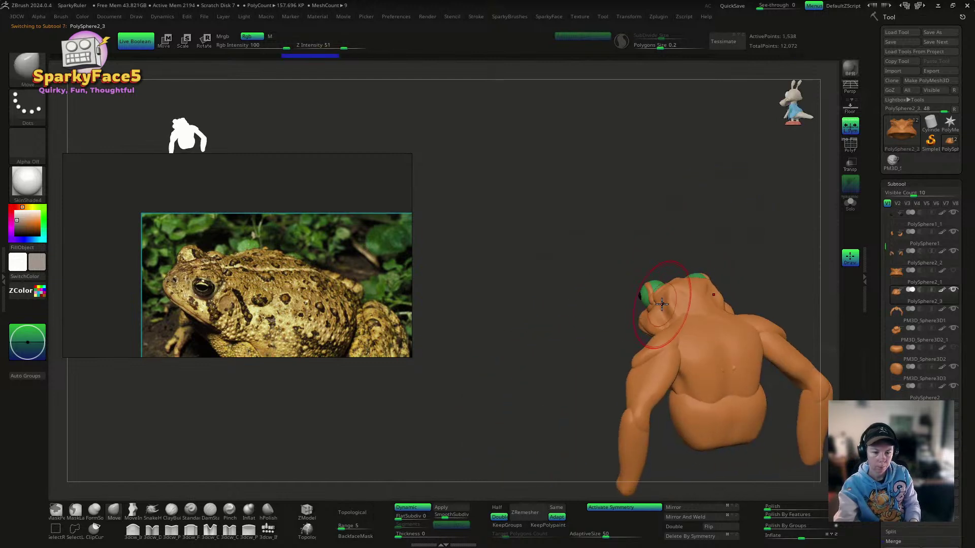
drag(736, 282, 715, 257)
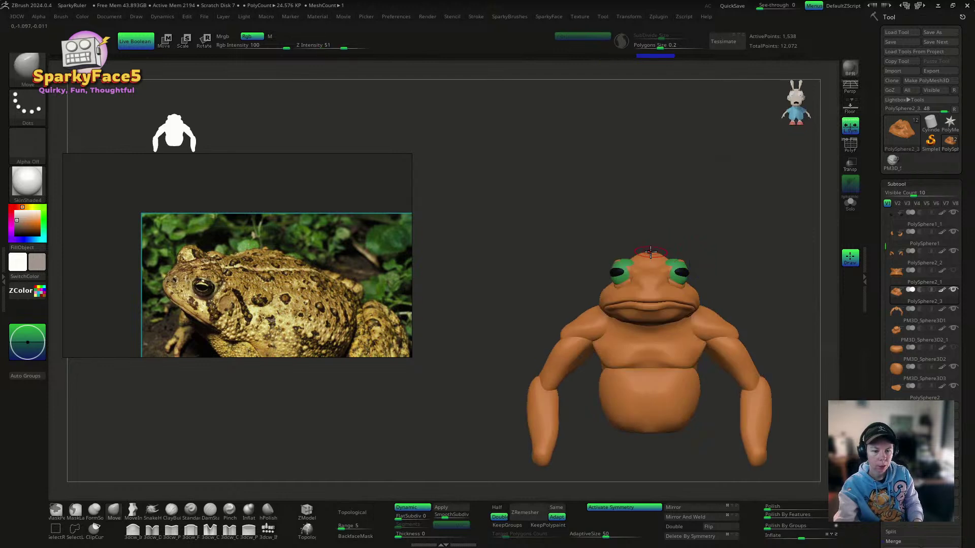
mouse_move(724, 237)
mouse_down()
mouse_move(721, 315)
mouse_move(755, 220)
mouse_move(717, 218)
mouse_move(699, 189)
mouse_move(638, 194)
mouse_move(738, 211)
mouse_move(716, 211)
mouse_up()
key(s)
key(s)
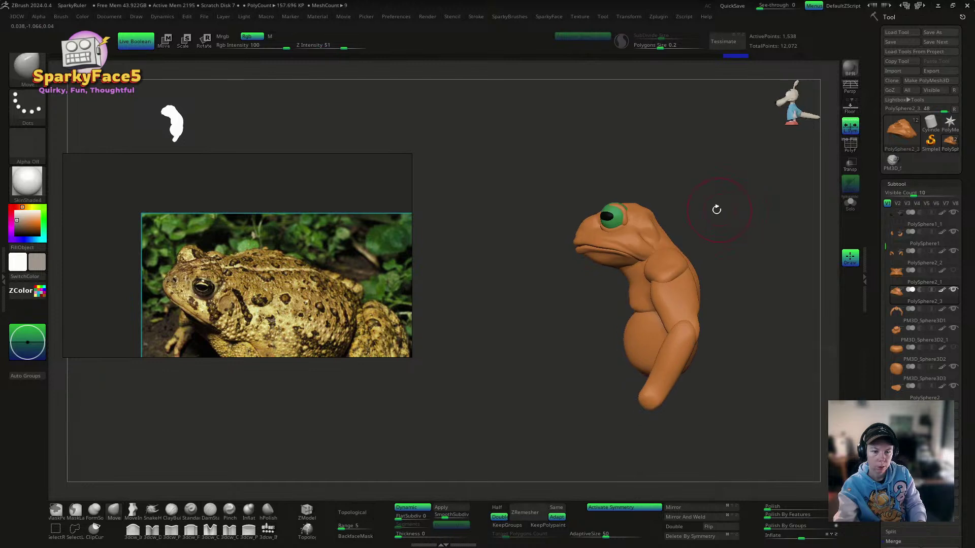
drag(654, 216, 749, 230)
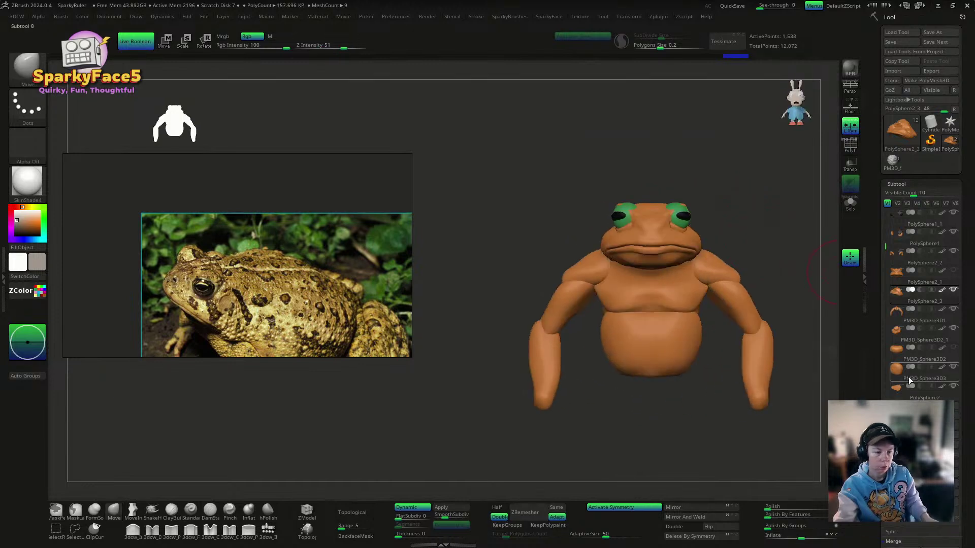
Step: Insert a mirrored pair of spheres above the eyes with the insert-mesh brush and fill them with the body's orange
click(268, 531)
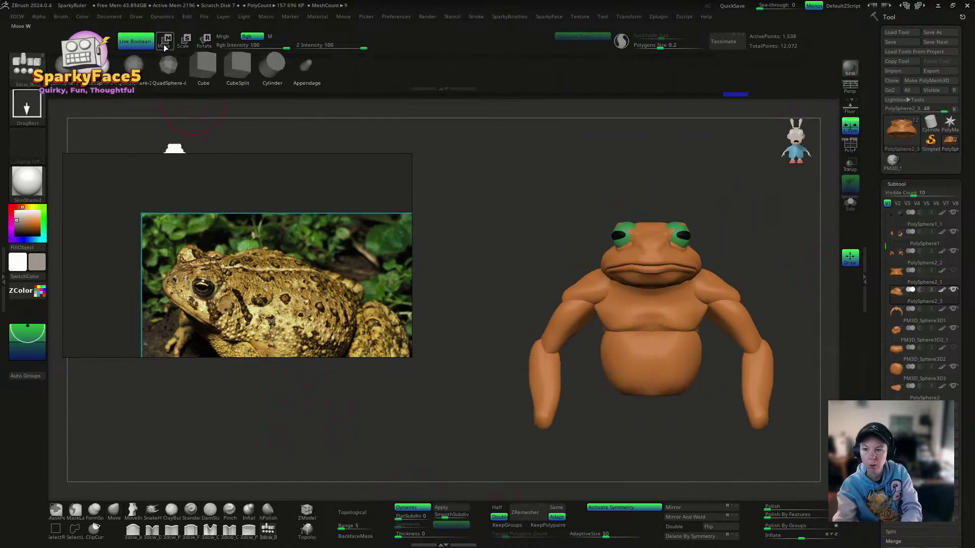
mouse_move(752, 231)
mouse_down()
mouse_move(770, 237)
mouse_move(650, 245)
mouse_move(655, 260)
mouse_up()
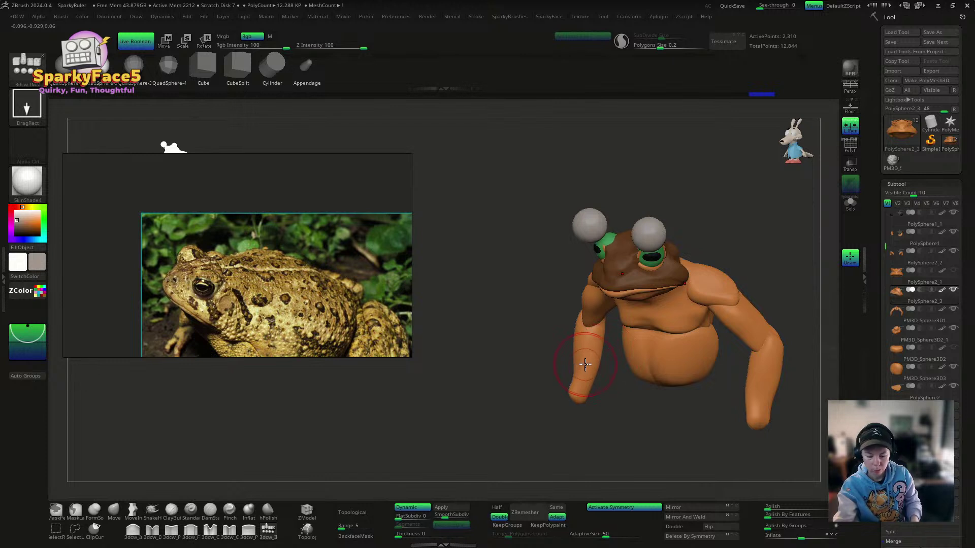
key(c)
click(27, 248)
Step: Position the mirrored orange spheres over the eyeballs on the masked duplicate head with the transform gizmo
shift+drag(699, 199, 659, 226)
key(w)
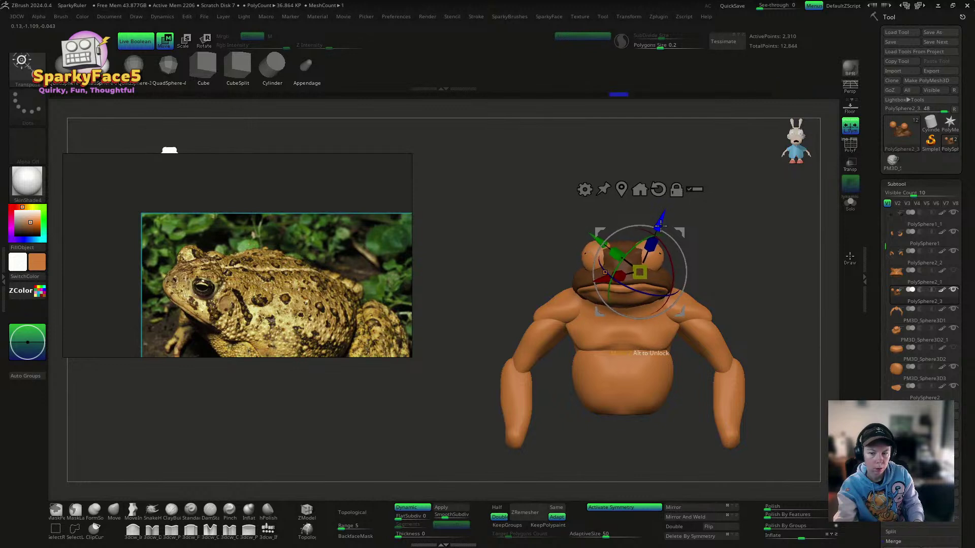
drag(700, 264, 767, 315)
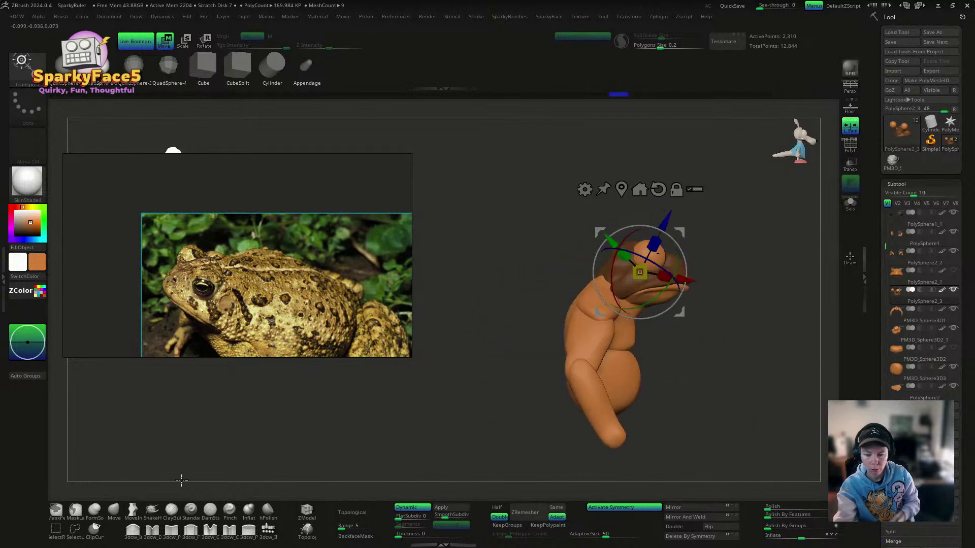
key(q)
drag(683, 254, 717, 327)
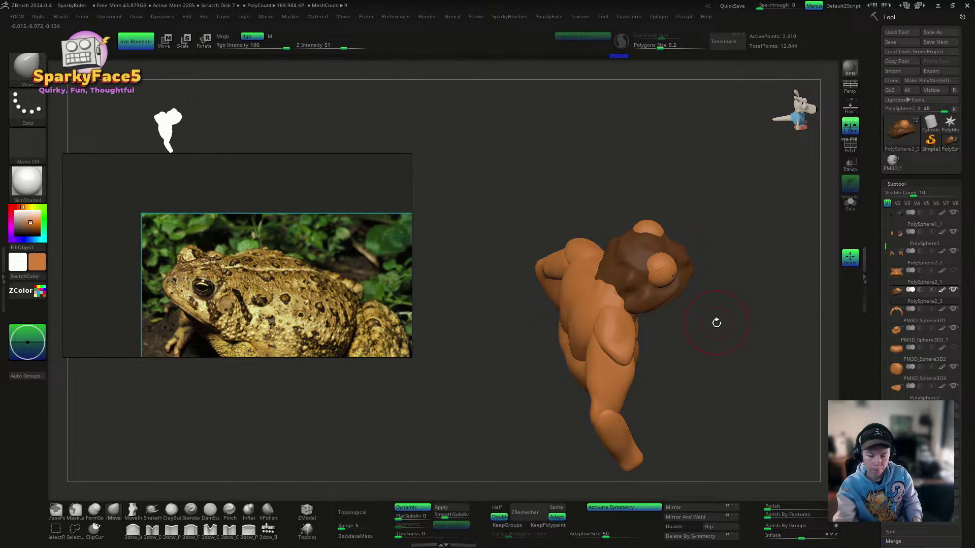
Step: Shape the inserted spheres into brow hoods wrapped around the eyeballs with the Move brush
key(s)
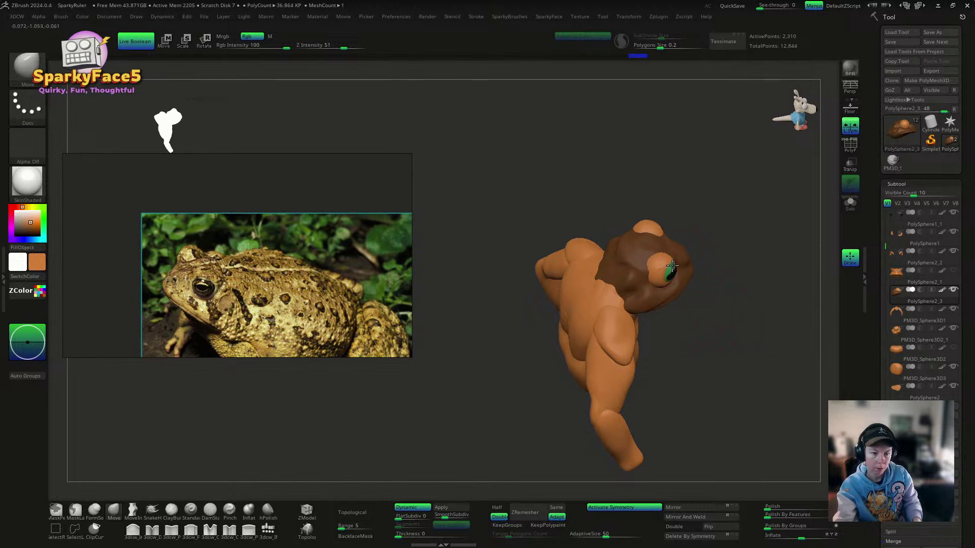
drag(718, 328, 736, 274)
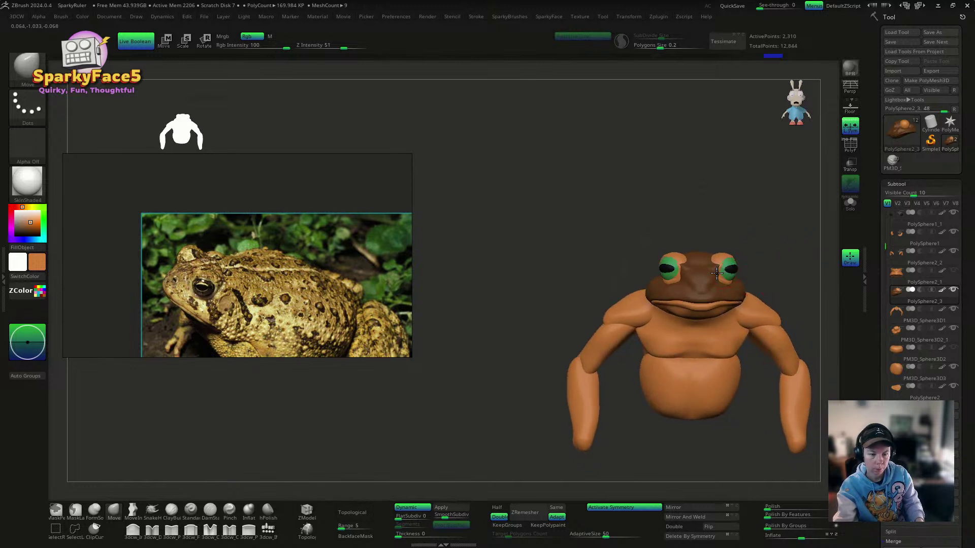
mouse_move(722, 268)
right_down()
mouse_move(731, 294)
mouse_move(770, 333)
mouse_move(724, 261)
right_up()
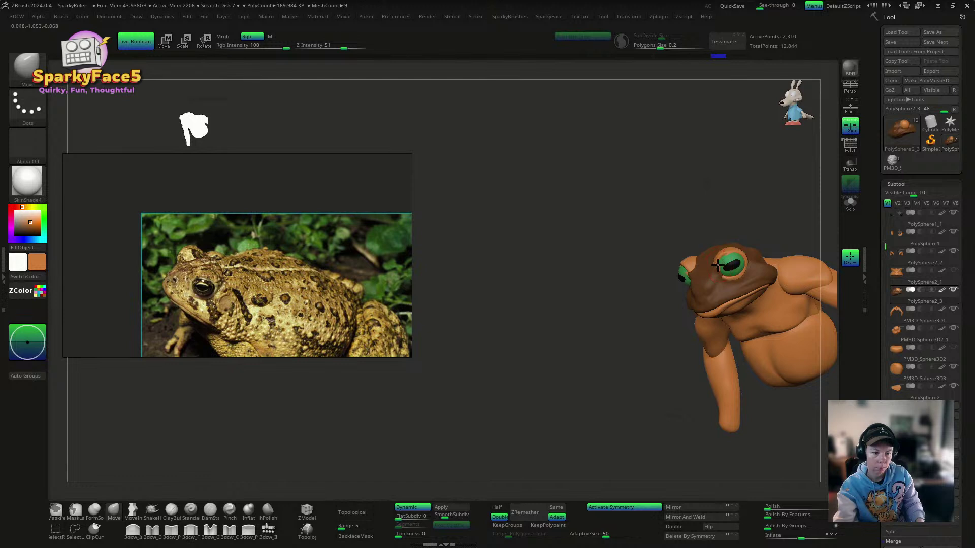
right_drag(728, 254, 730, 257)
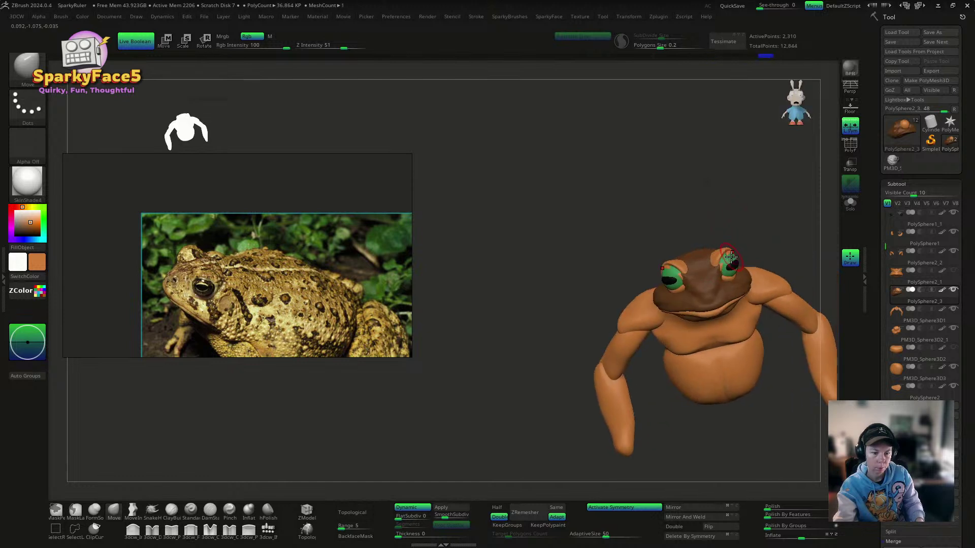
right_drag(763, 228, 728, 275)
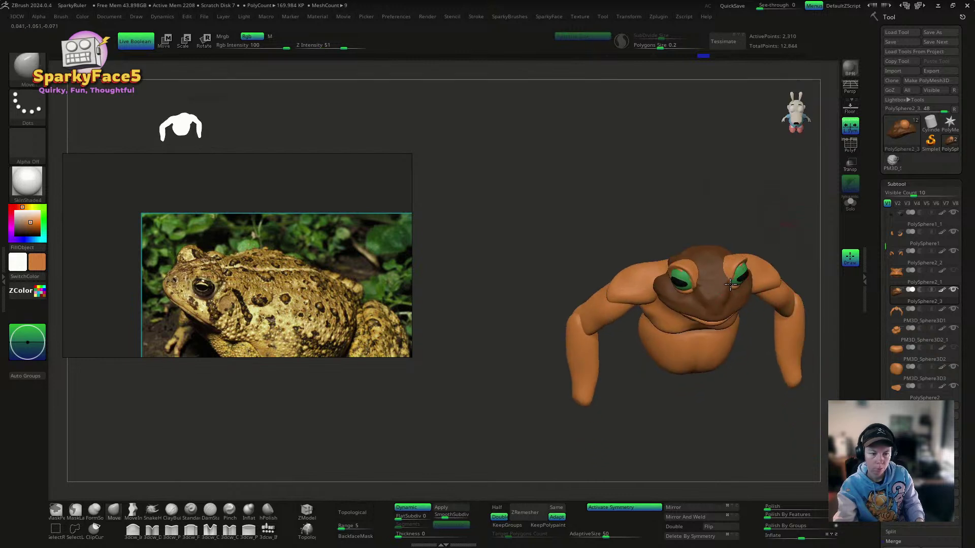
right_drag(762, 315, 771, 282)
right_drag(782, 240, 743, 267)
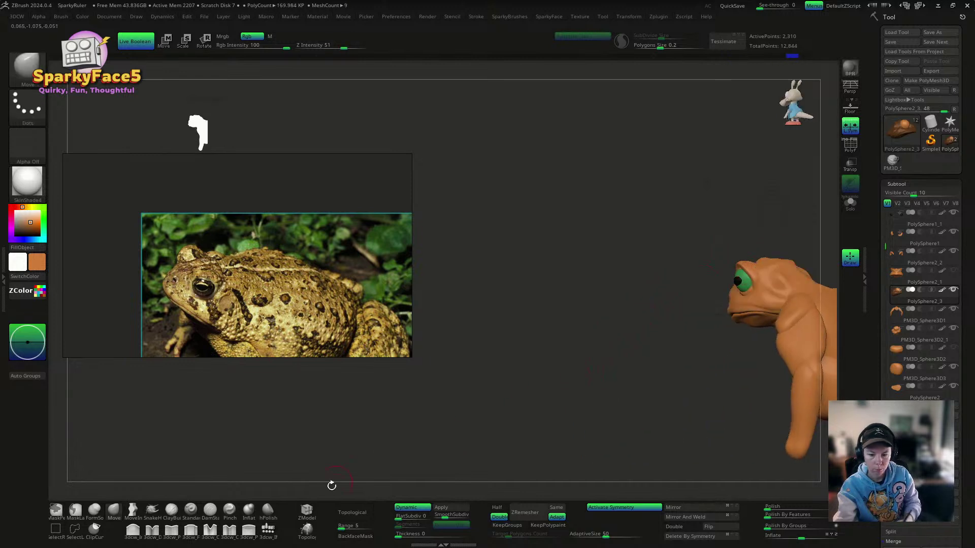
Step: Enable Topological mode for the Move brush and adjust the outer edges of the brow mounds and the sides of the head
click(362, 514)
right_drag(751, 247, 726, 264)
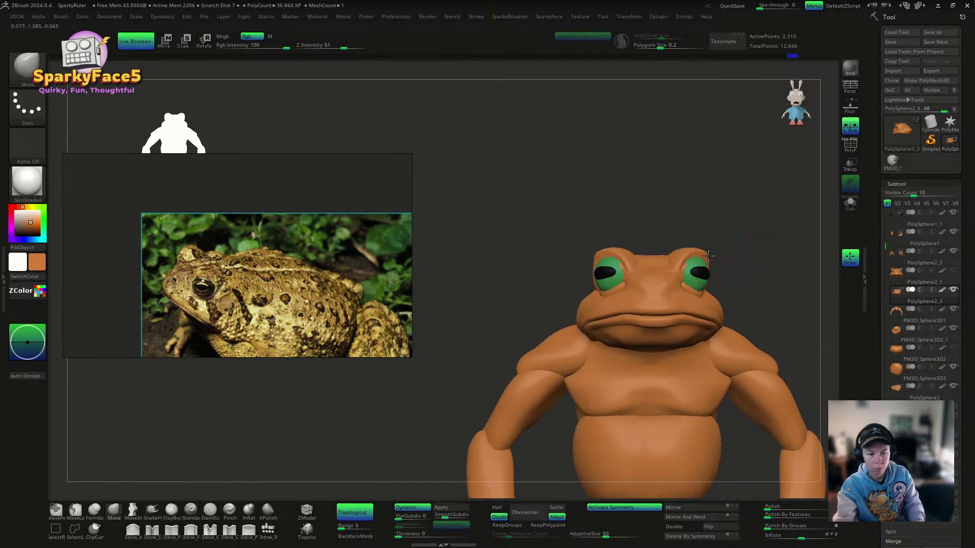
right_drag(701, 252, 741, 261)
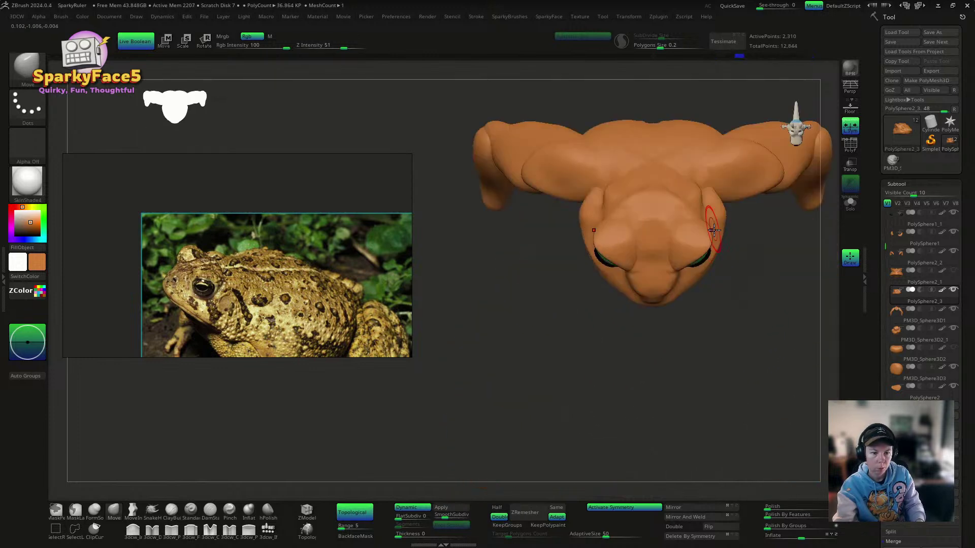
right_drag(710, 227, 711, 204)
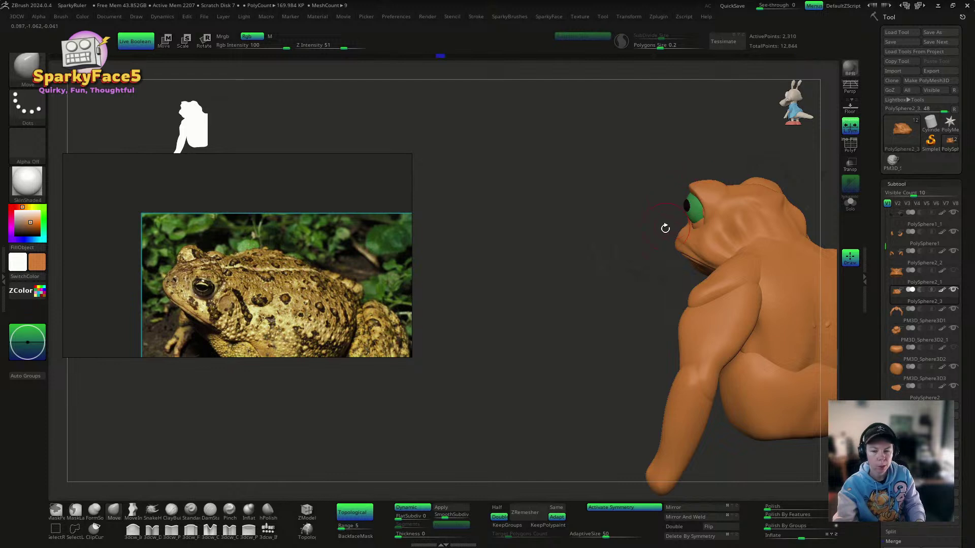
Step: Refine the brow mounds into rounder forms with the Move brush, checking the head from the front, three-quarter and side
right_drag(665, 228, 661, 206)
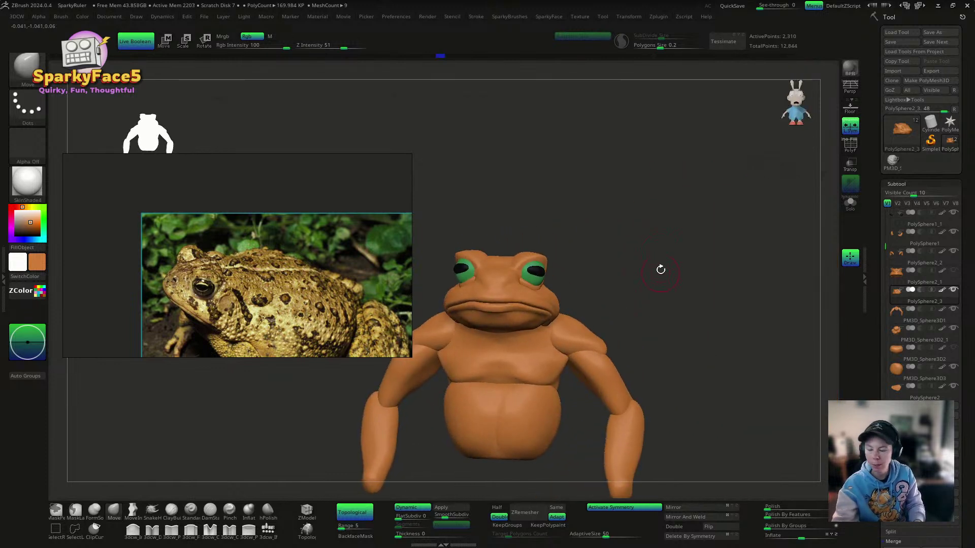
right_drag(660, 270, 677, 251)
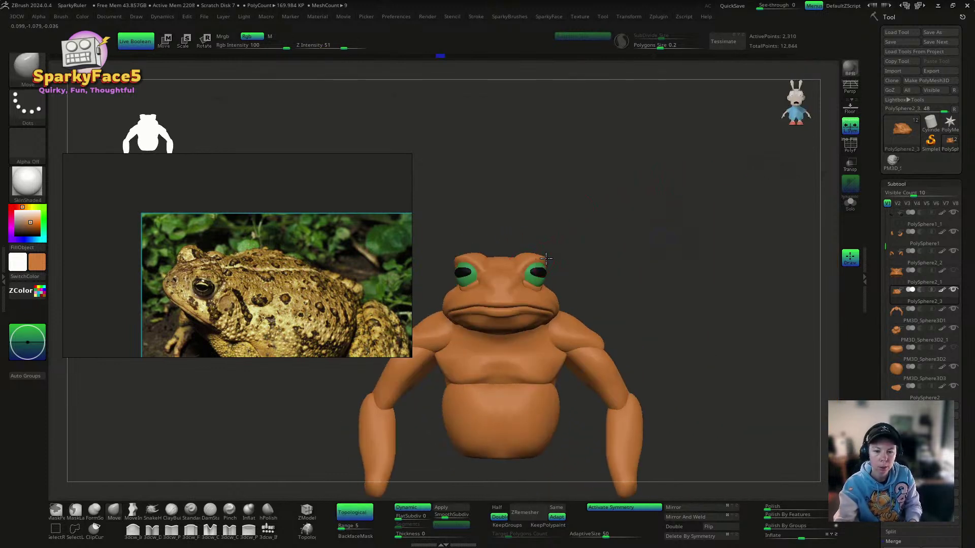
right_drag(588, 246, 589, 266)
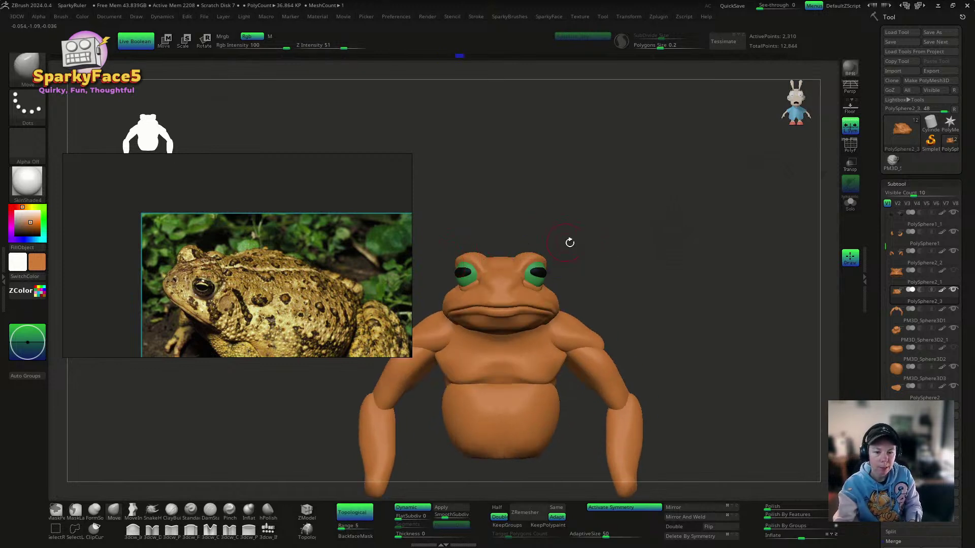
right_drag(569, 243, 655, 213)
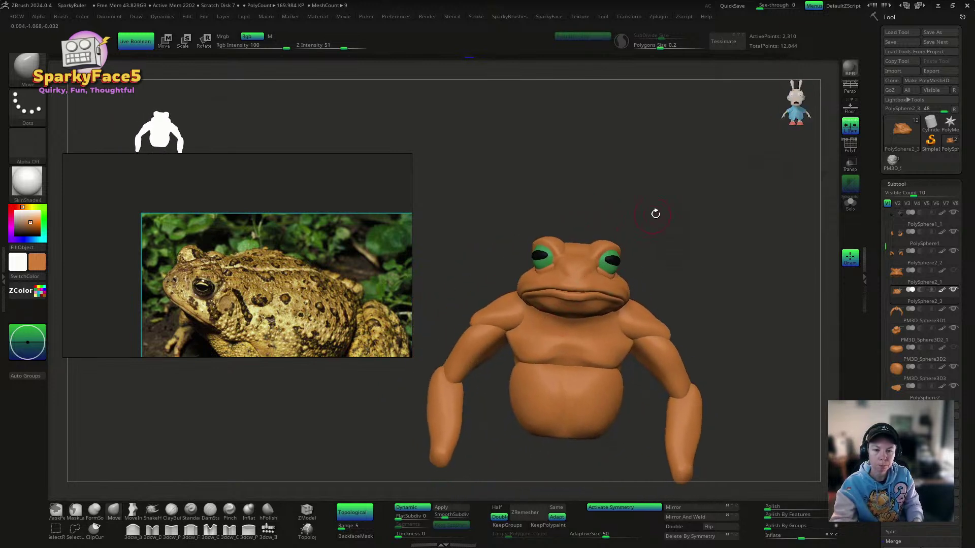
right_drag(673, 275, 660, 246)
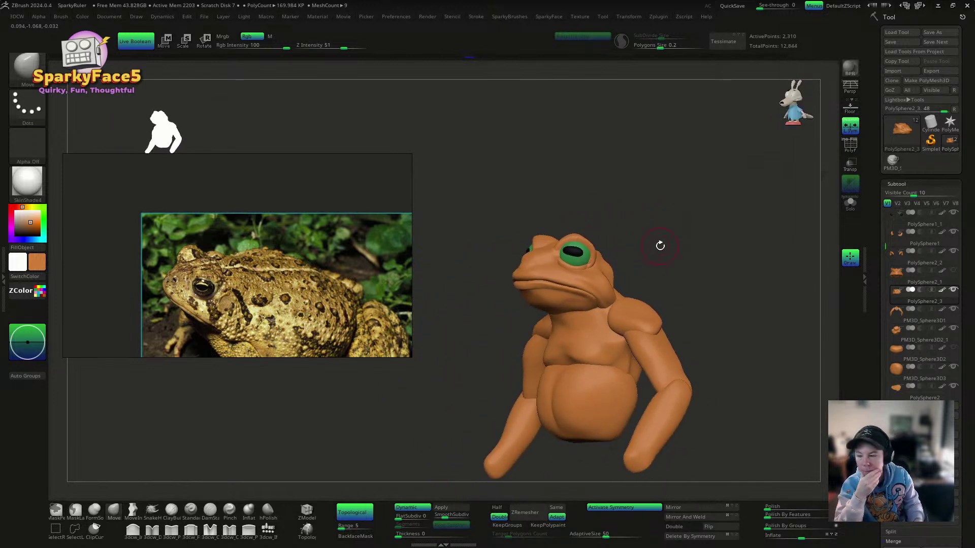
right_drag(530, 228, 644, 230)
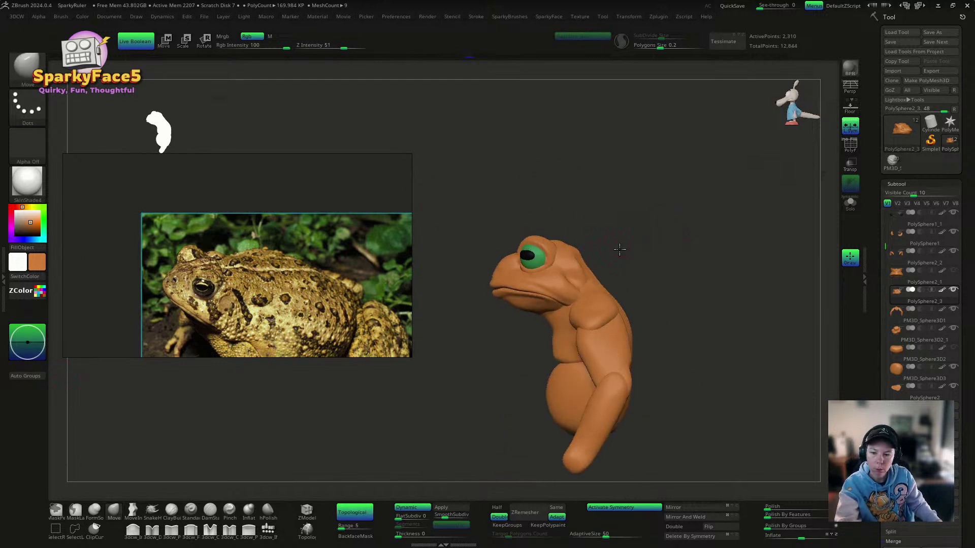
Step: Select the eye parts together without the head or body and lower them slightly with the gizmo
alt+click(528, 256)
key(w)
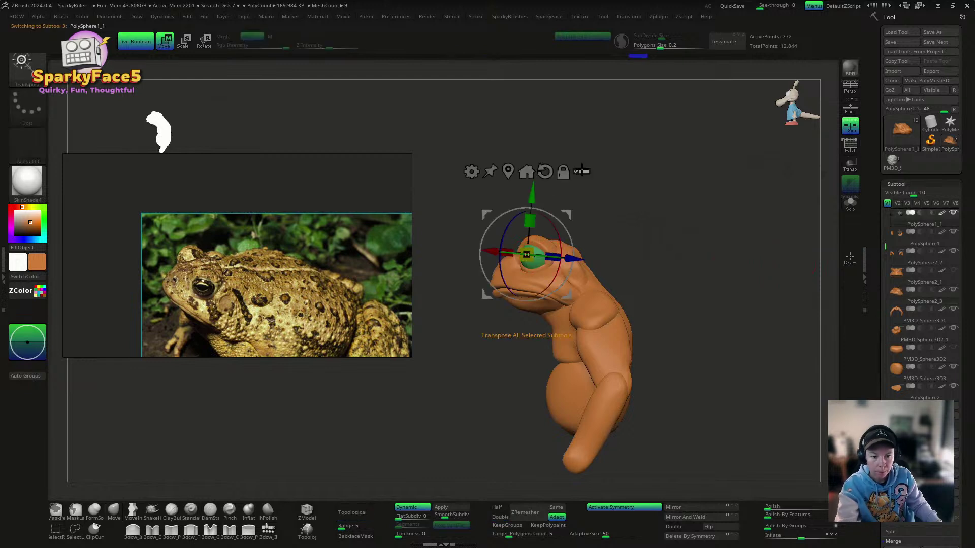
right_drag(635, 225, 687, 229)
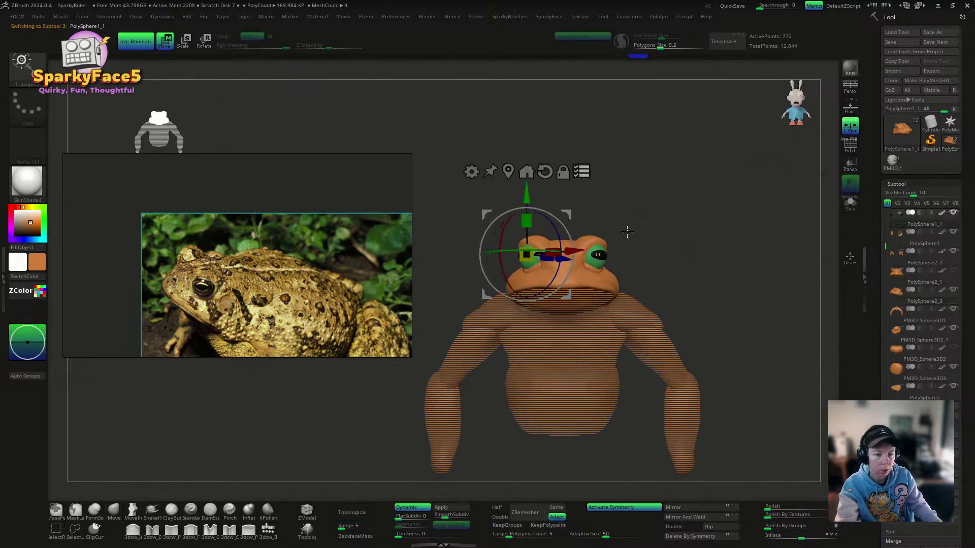
ctrl+shift+click(587, 274)
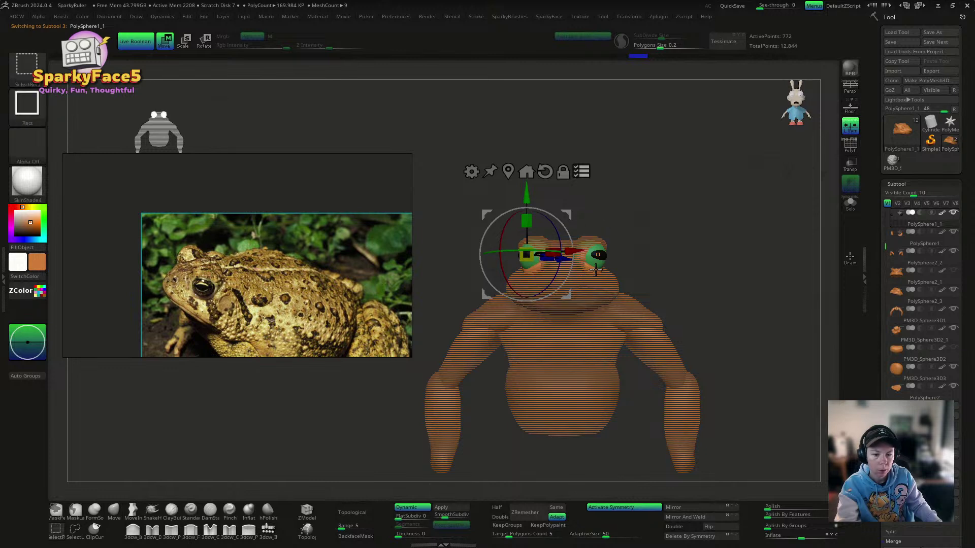
drag(527, 193, 527, 205)
key(q)
drag(714, 266, 645, 247)
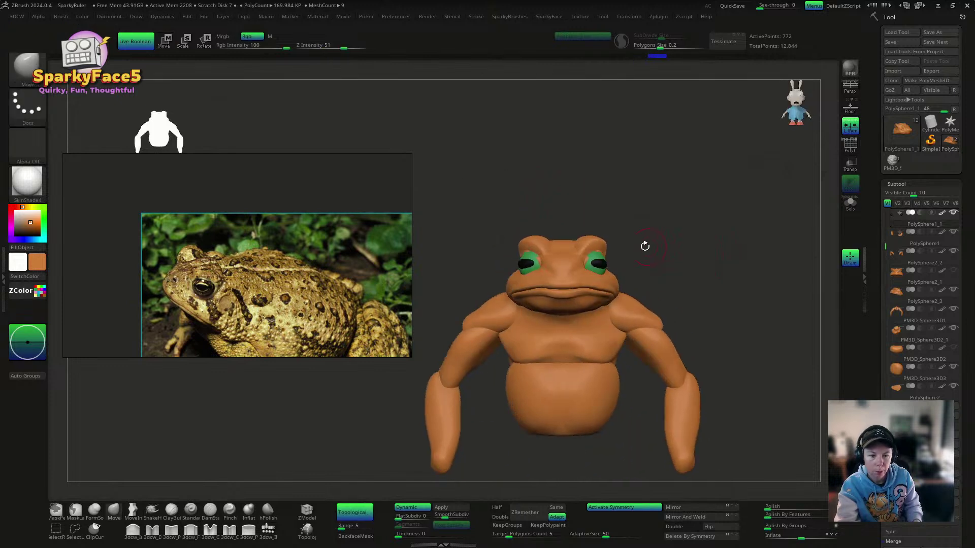
Step: Make the duplicate head active again and adjust the forehead and brow mounds with a larger Move brush
alt+click(563, 245)
key(s)
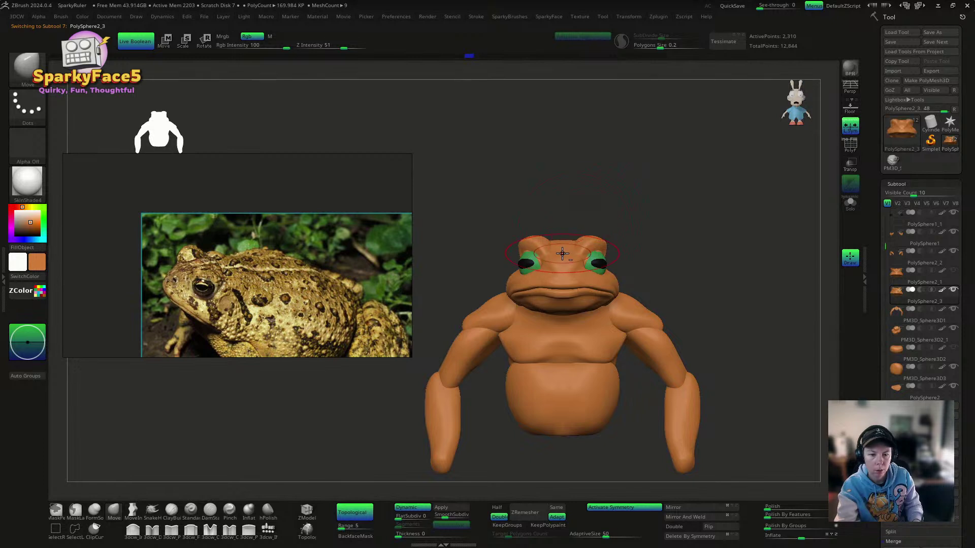
key(shift)
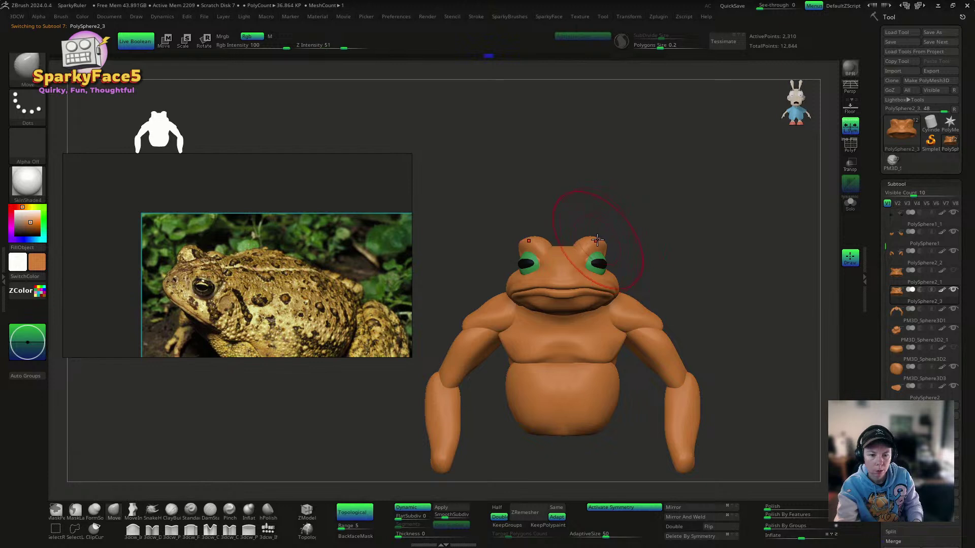
drag(669, 263, 561, 269)
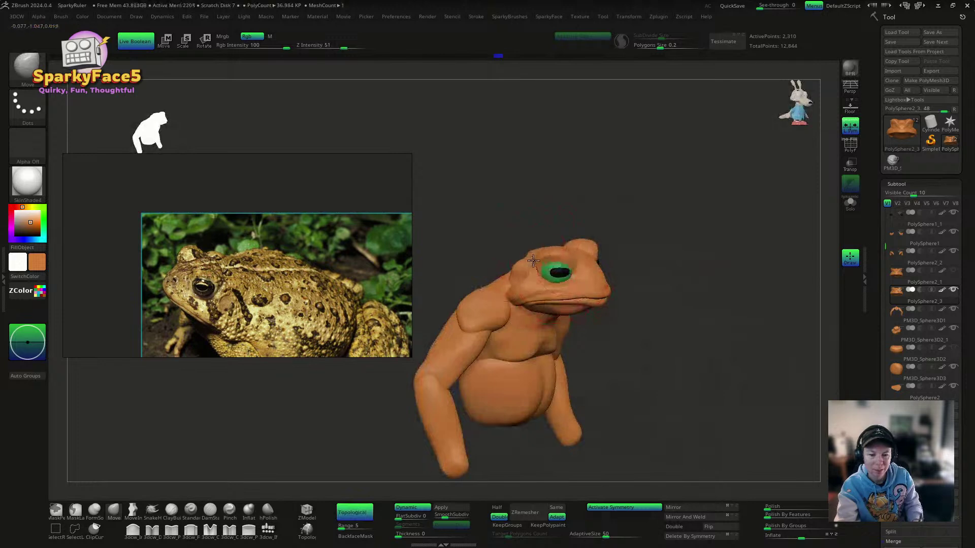
Step: Refine the duplicate head's brow, crown and cheek forms from the back, front, above and side
mouse_move(540, 259)
mouse_down()
mouse_move(538, 270)
mouse_move(599, 249)
mouse_move(651, 261)
mouse_up()
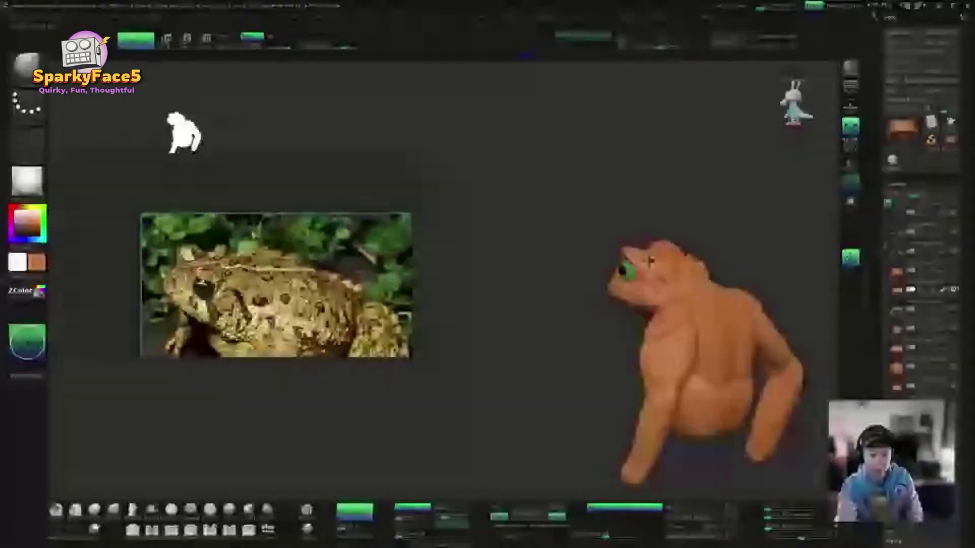
drag(724, 230, 663, 256)
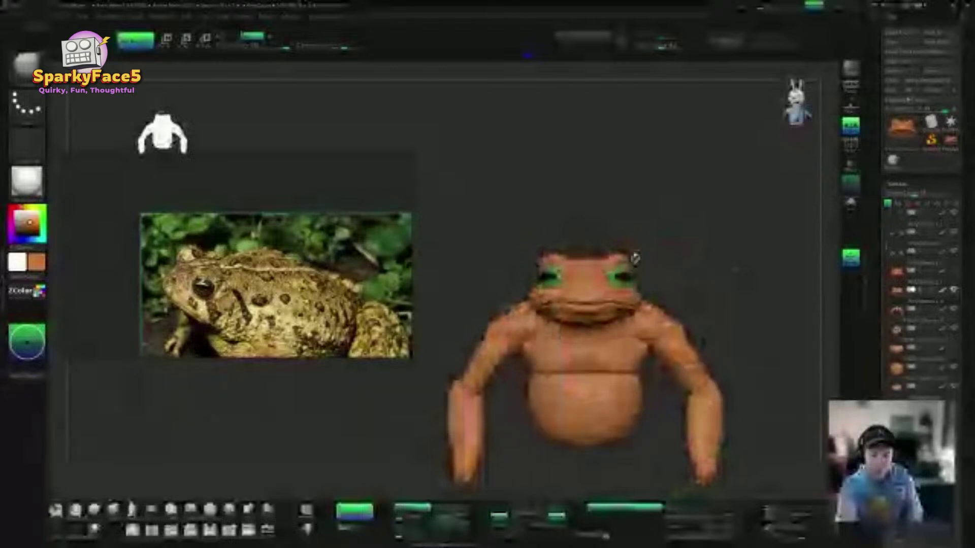
alt+drag(736, 269, 740, 275)
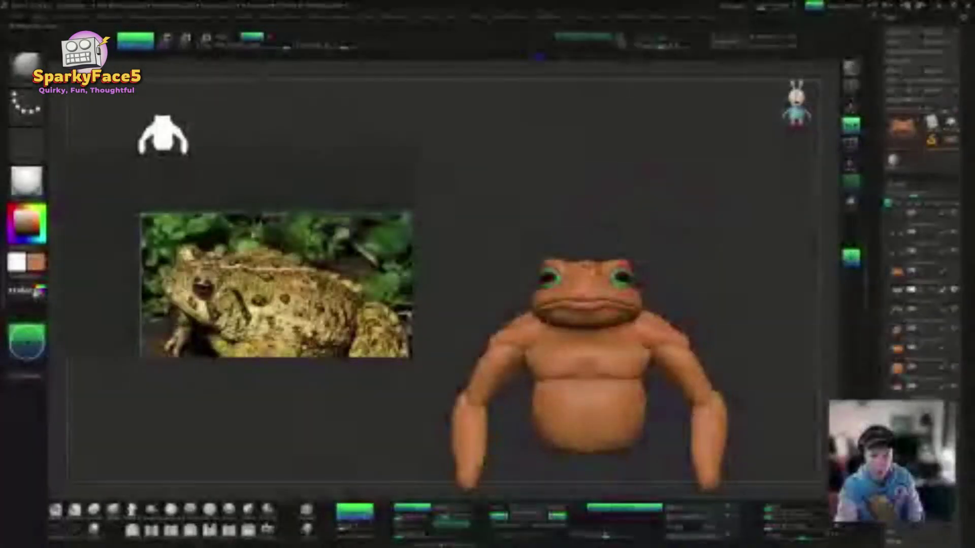
mouse_move(740, 275)
mouse_down()
mouse_move(584, 282)
mouse_move(635, 309)
mouse_move(711, 295)
mouse_move(729, 261)
mouse_move(755, 264)
mouse_up()
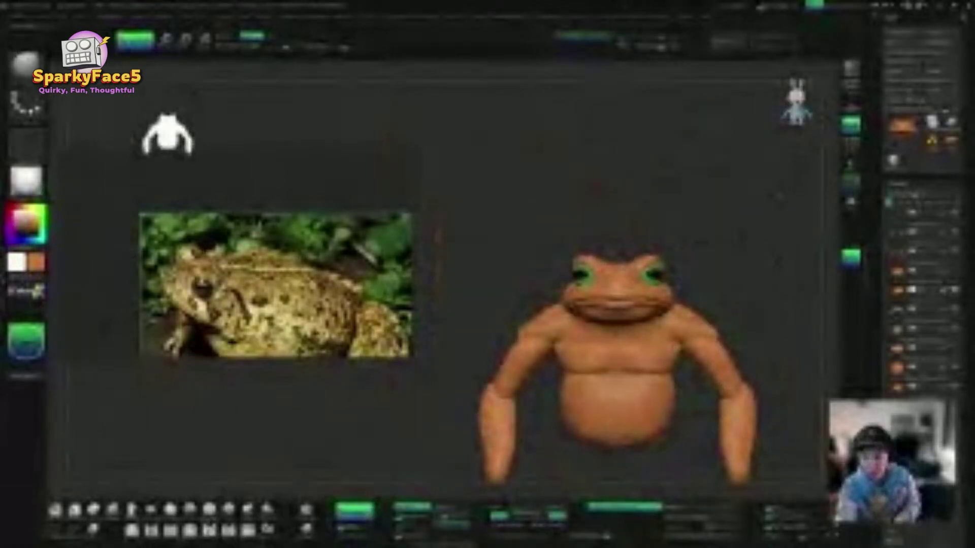
drag(721, 264, 721, 238)
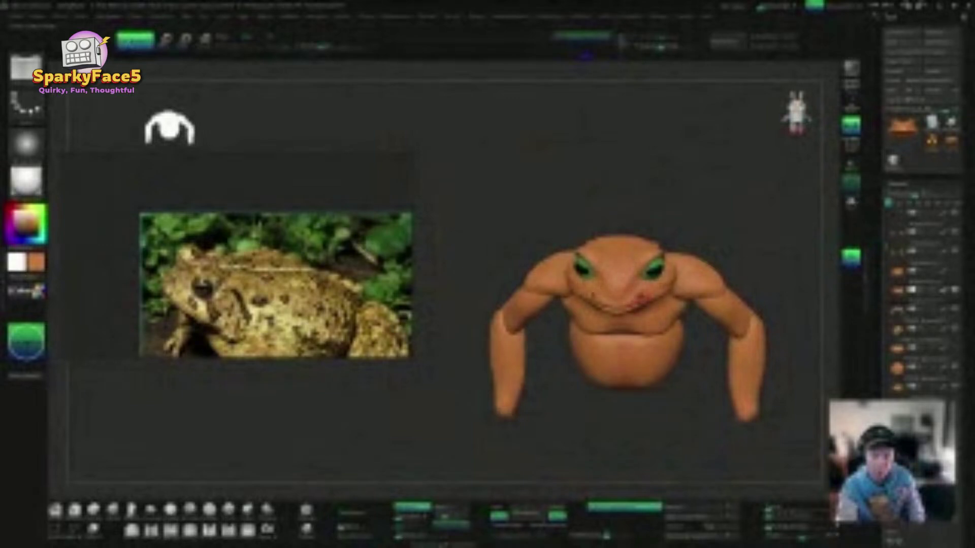
drag(720, 245, 688, 253)
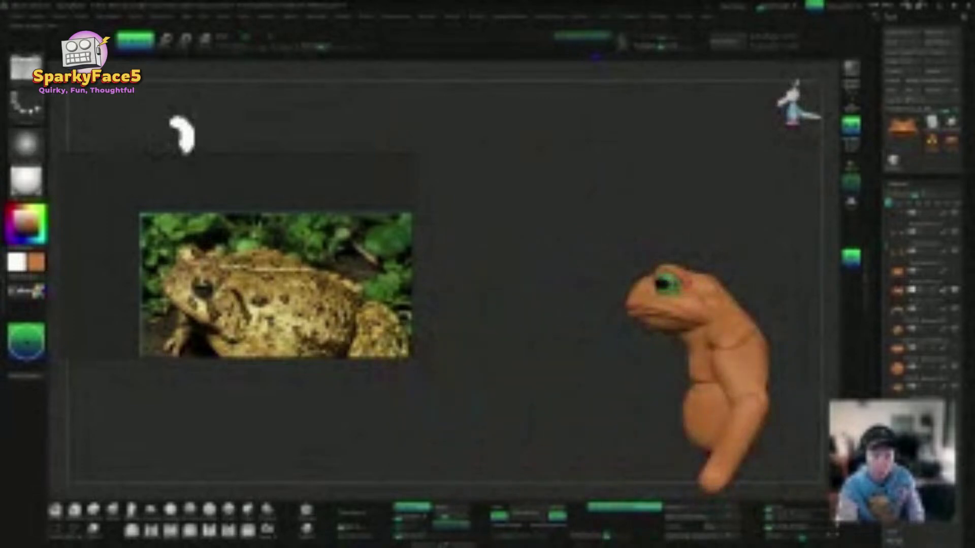
Step: Reposition the selected eye parts within the sockets with the transform gizmo
key(w)
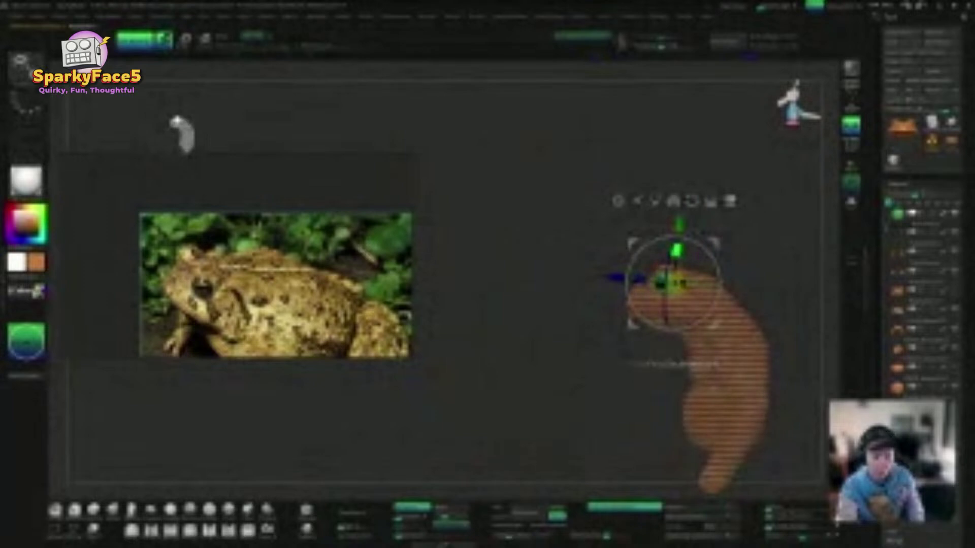
drag(680, 222, 733, 237)
key(q)
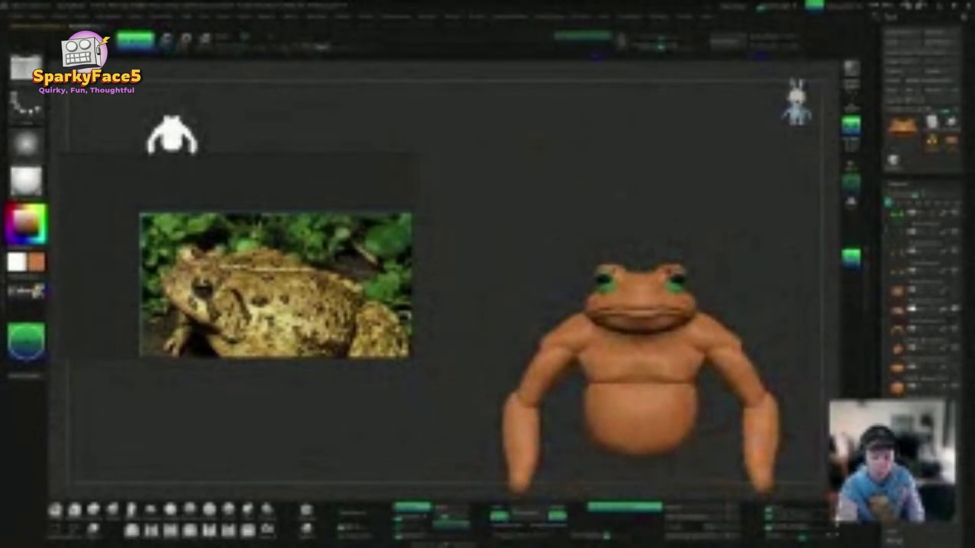
Step: Fine-tune the selected eye parts' placement in the sockets with the transform gizmo, checking the fit from oblique and front views
key(w)
click(718, 212)
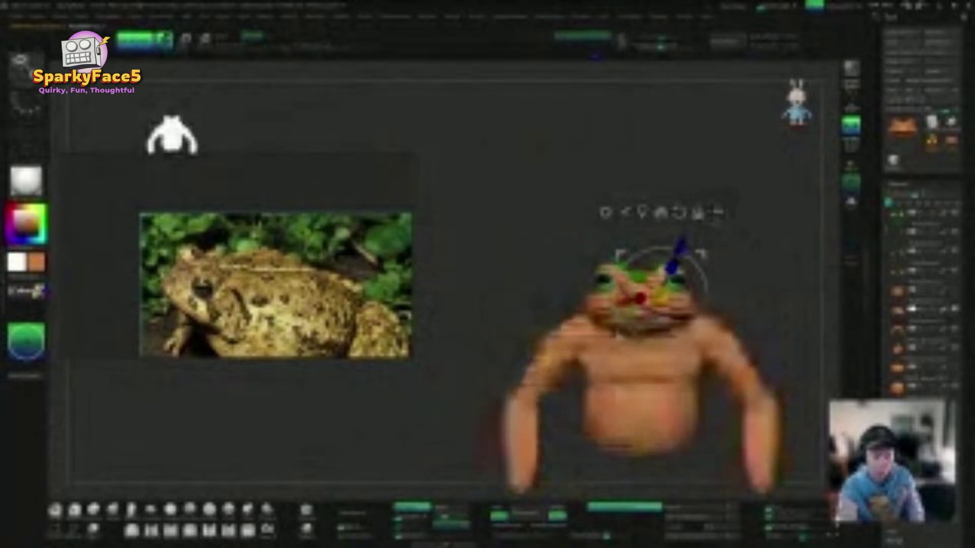
drag(732, 254, 792, 305)
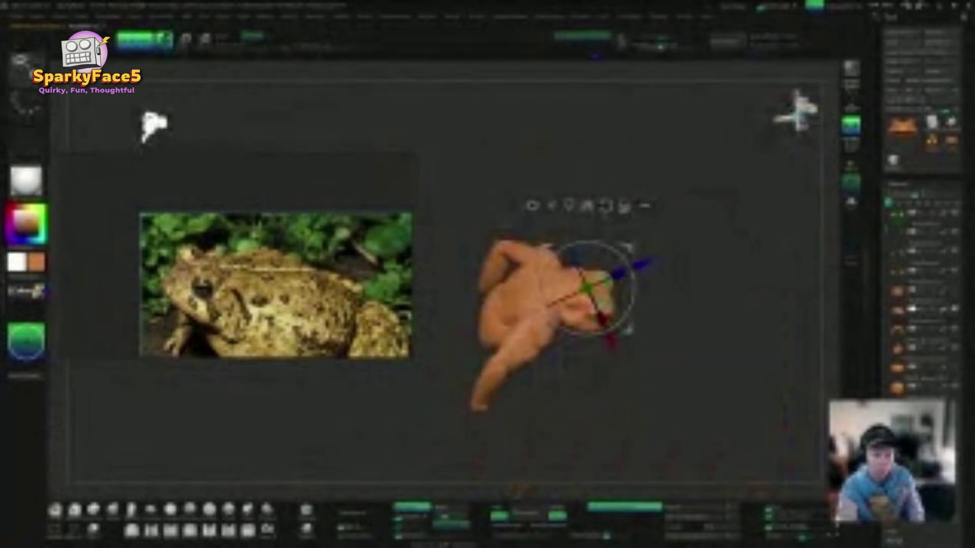
shift+drag(731, 274, 675, 249)
key(q)
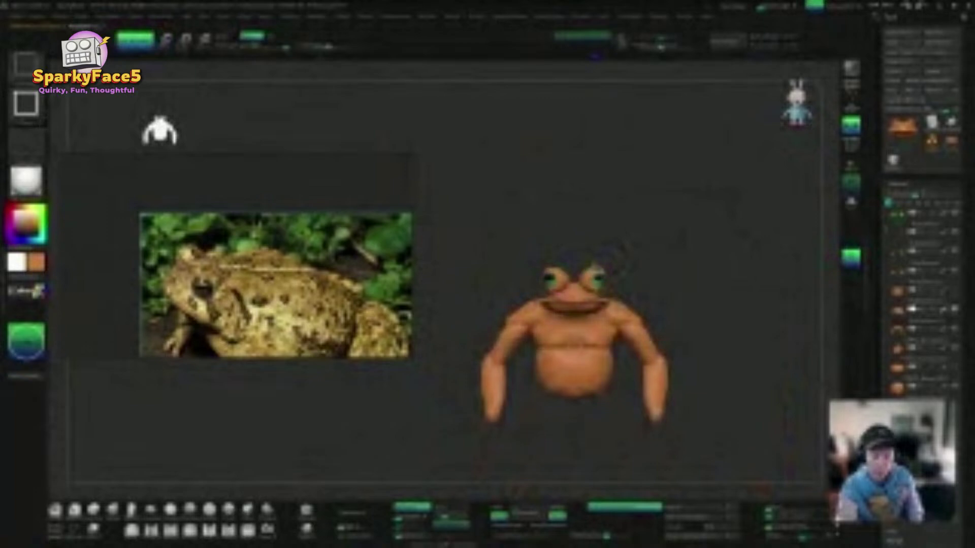
key(w)
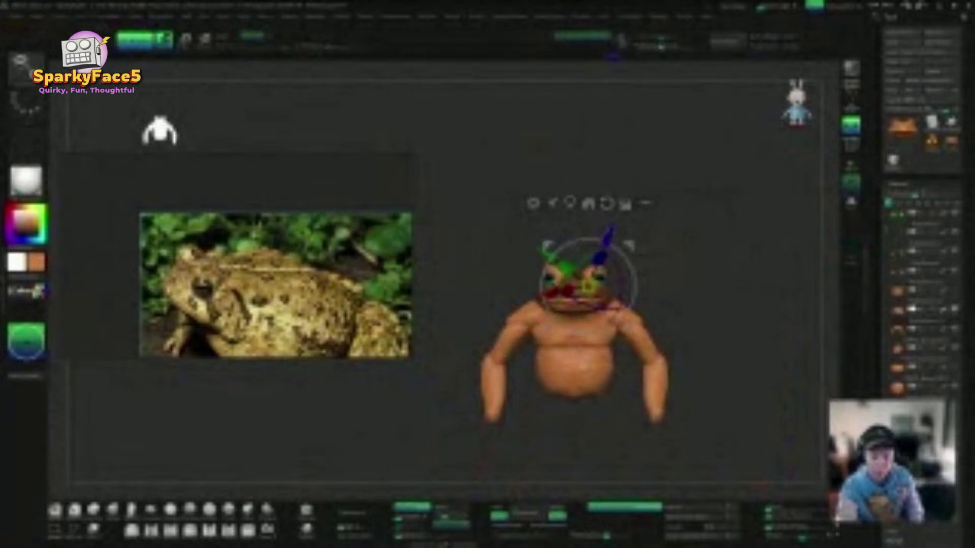
mouse_move(660, 366)
mouse_down()
mouse_move(589, 366)
mouse_move(660, 238)
mouse_move(676, 264)
mouse_move(645, 265)
mouse_move(718, 265)
mouse_up()
key(q)
ctrl+click(638, 273)
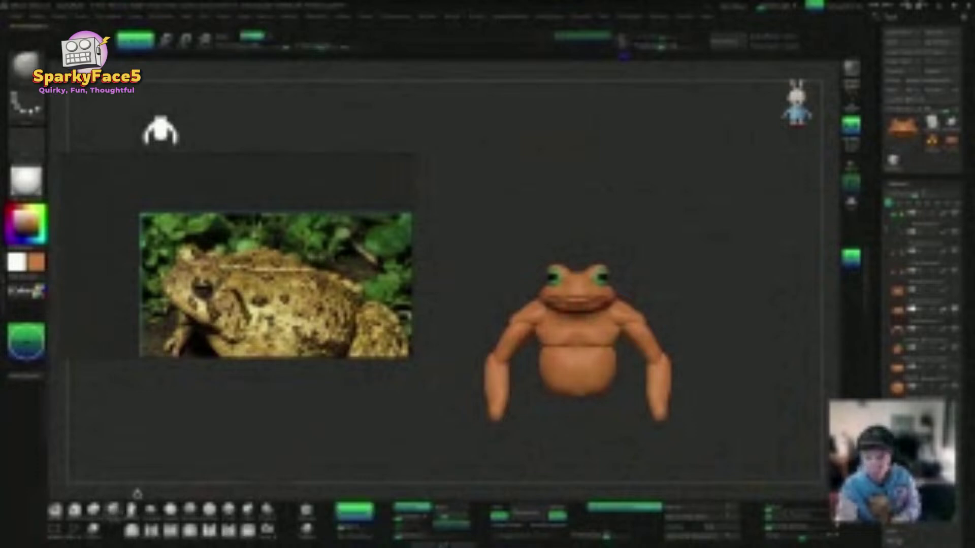
Step: Check the eye placement against the brows from the front and above, using the transform gizmo on the eye
mouse_move(624, 278)
ctrl+shift+mouse_down()
mouse_move(702, 278)
mouse_move(675, 276)
mouse_move(710, 261)
mouse_move(696, 269)
mouse_move(718, 215)
ctrl+shift+mouse_up()
mouse_move(689, 245)
mouse_down()
mouse_move(665, 250)
mouse_move(707, 264)
mouse_up()
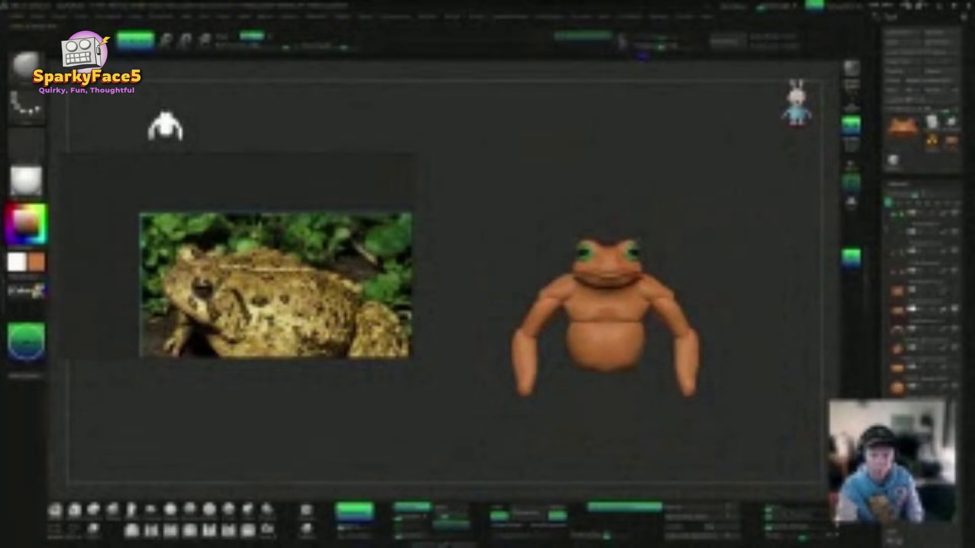
mouse_move(689, 252)
mouse_down()
mouse_move(660, 253)
mouse_move(711, 256)
mouse_move(683, 253)
mouse_move(679, 338)
mouse_move(680, 270)
mouse_up()
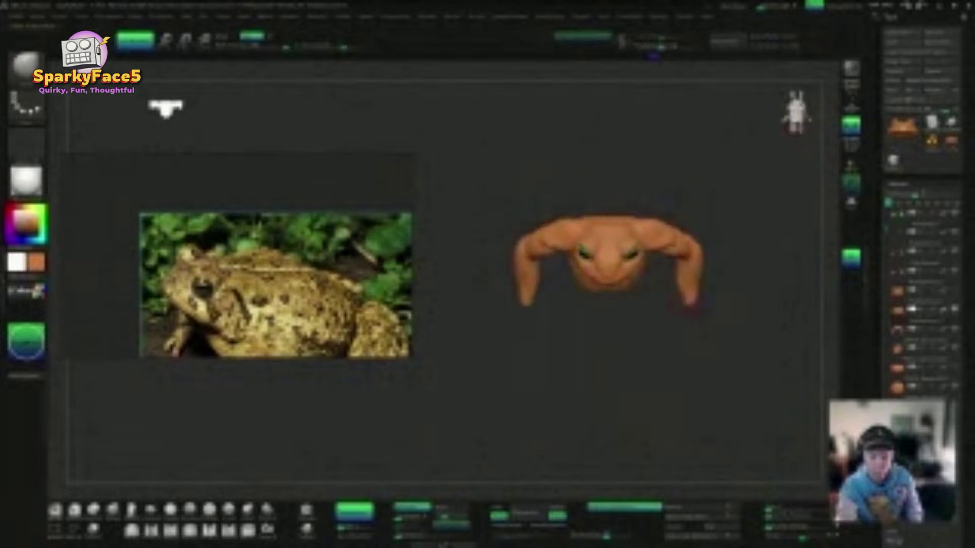
key(w)
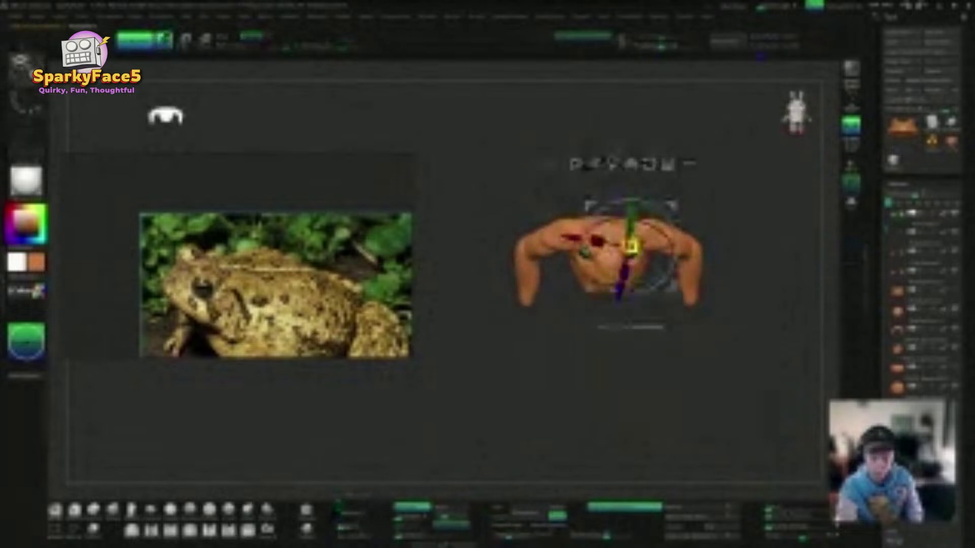
drag(632, 327, 631, 272)
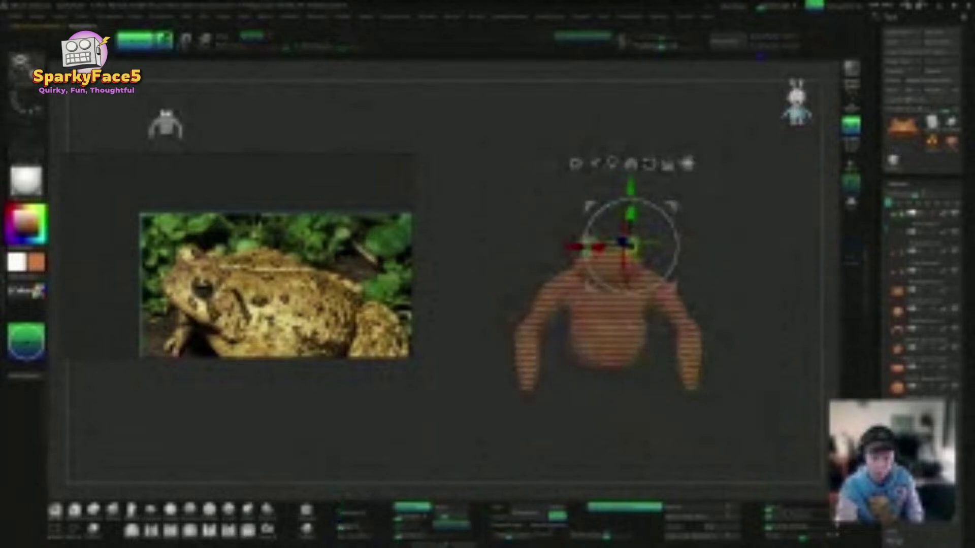
key(q)
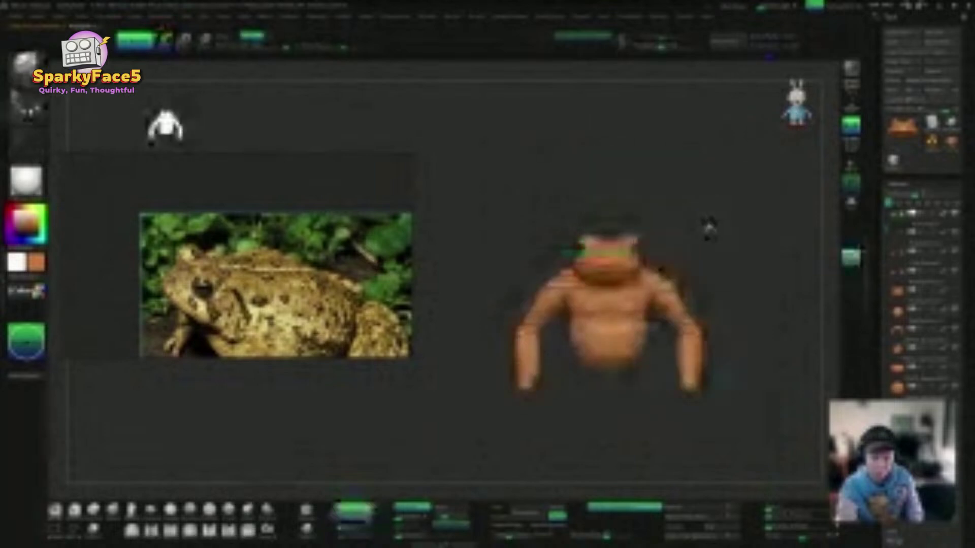
Step: Reshape the crown and brow area between the eyes from the front and side views
mouse_move(725, 251)
mouse_down()
mouse_move(669, 261)
mouse_move(730, 251)
mouse_move(709, 212)
mouse_up()
scroll(664, 251, up, 5)
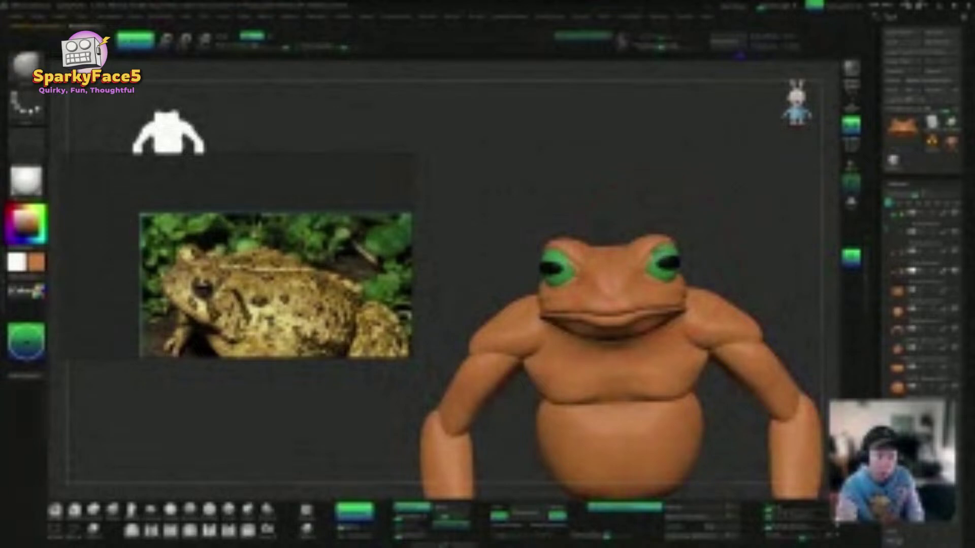
mouse_move(642, 251)
mouse_down()
mouse_move(680, 248)
mouse_move(641, 256)
mouse_up()
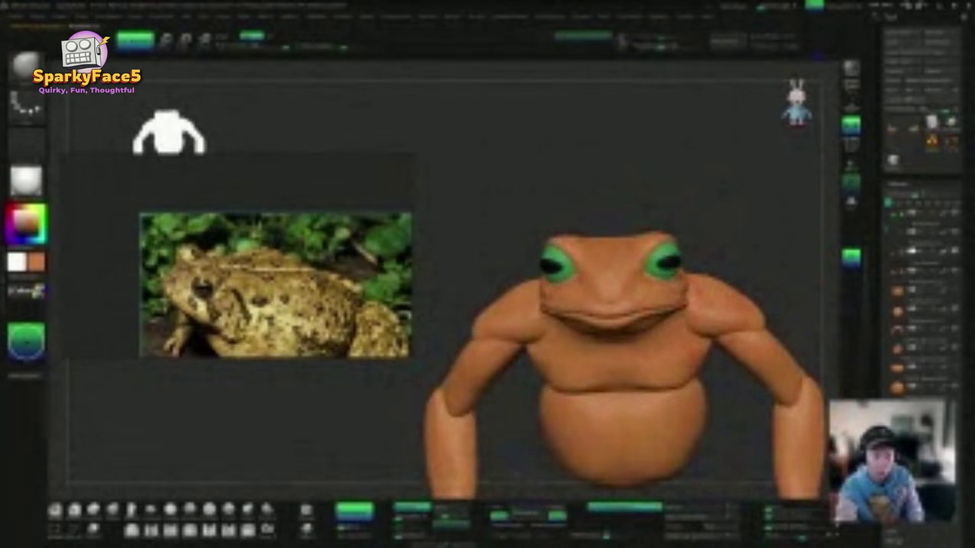
drag(742, 251, 694, 266)
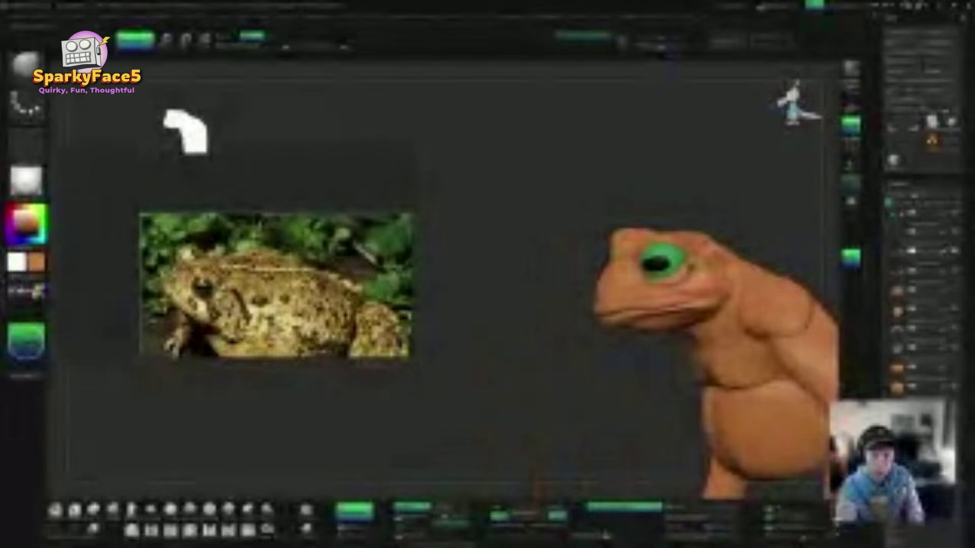
drag(745, 211, 800, 213)
drag(704, 249, 649, 276)
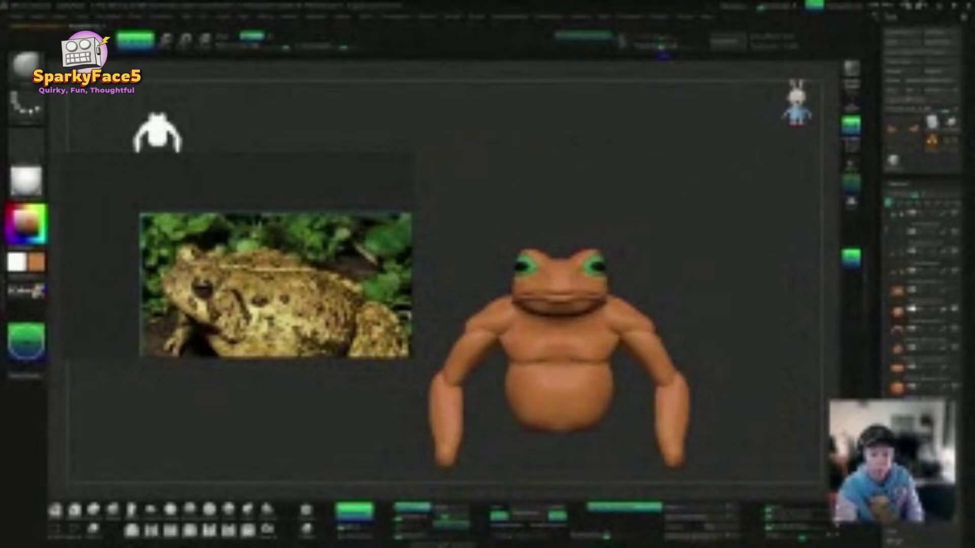
drag(604, 247, 383, 394)
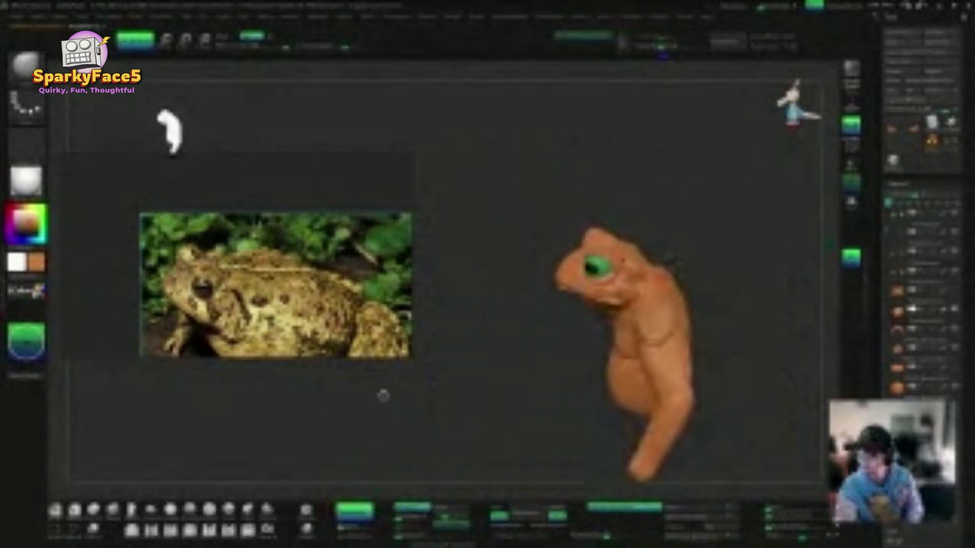
Step: Smooth and refine the head's crown and rear profile above the neck, then compare both sides of the head
drag(762, 196, 701, 203)
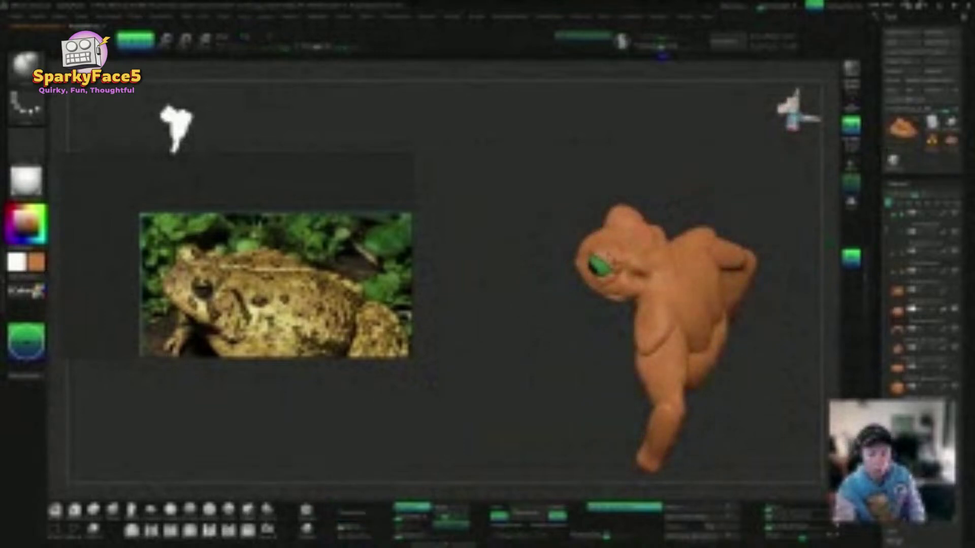
drag(551, 343, 538, 290)
mouse_move(693, 223)
mouse_down()
mouse_move(741, 223)
mouse_move(718, 249)
mouse_move(721, 236)
mouse_up()
key(shift)
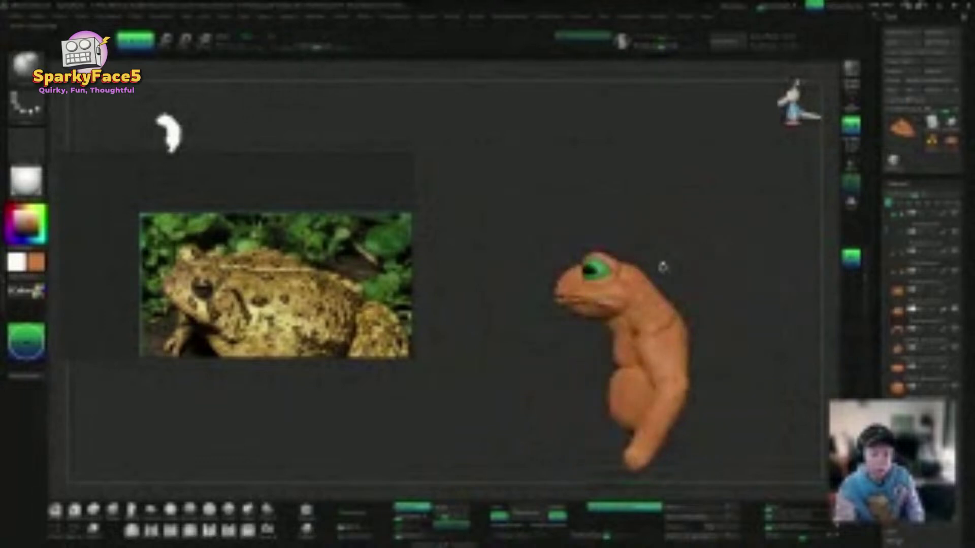
click(112, 510)
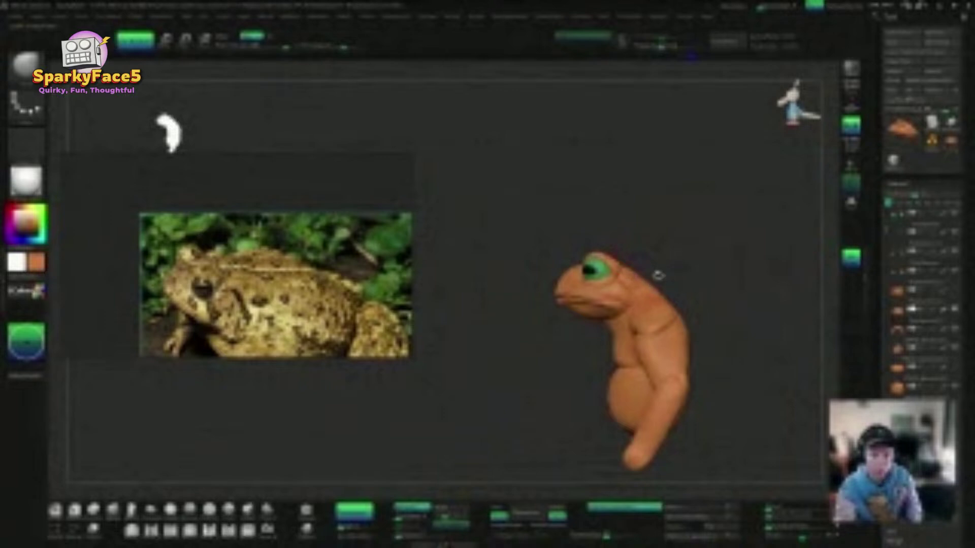
drag(658, 274, 756, 274)
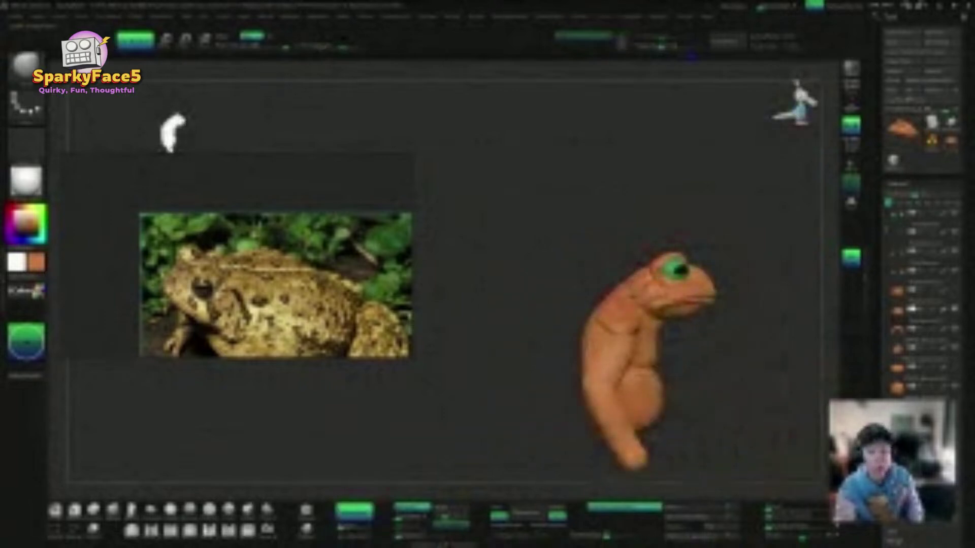
drag(742, 333, 770, 335)
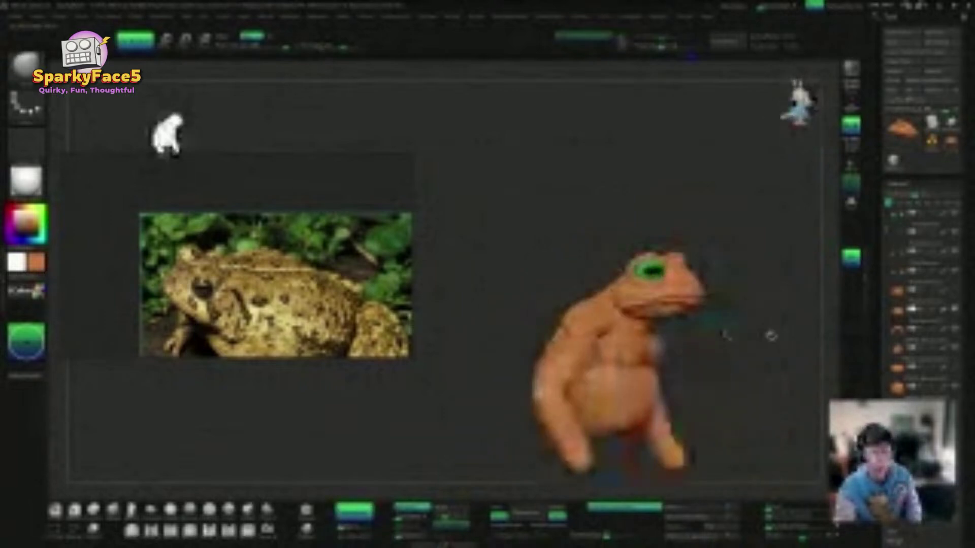
Step: Hide the body and limb parts to isolate the head, and refine its rear and cheek forms from several angles
click(951, 364)
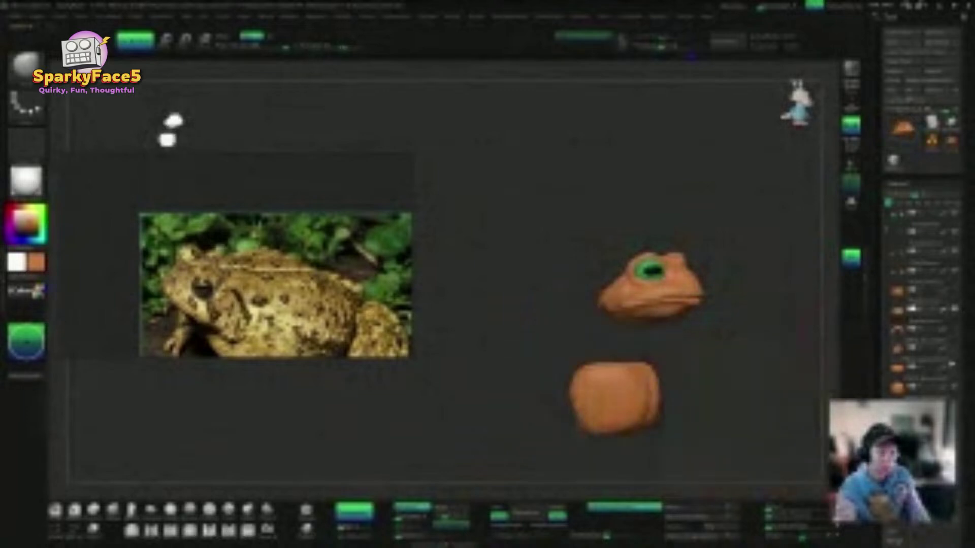
click(953, 387)
drag(777, 355, 574, 351)
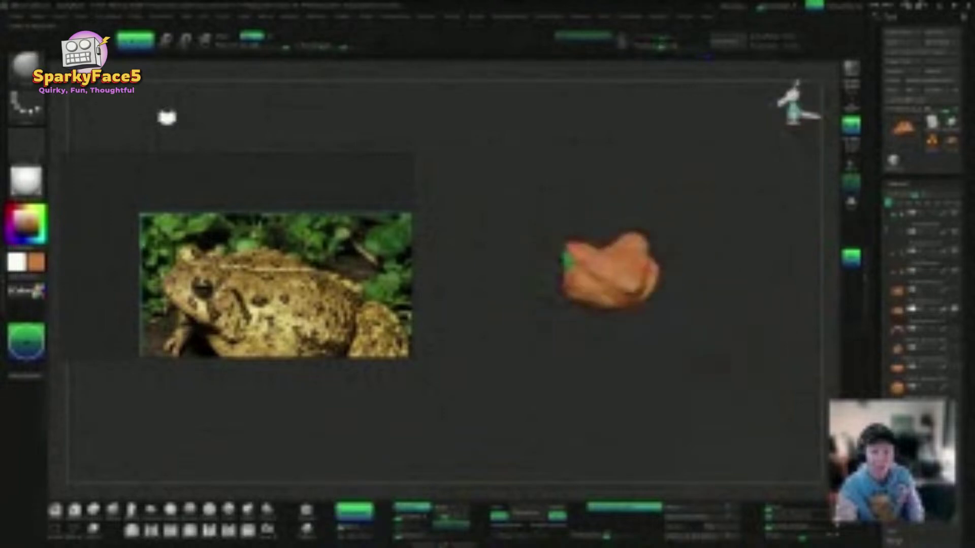
drag(635, 295, 668, 301)
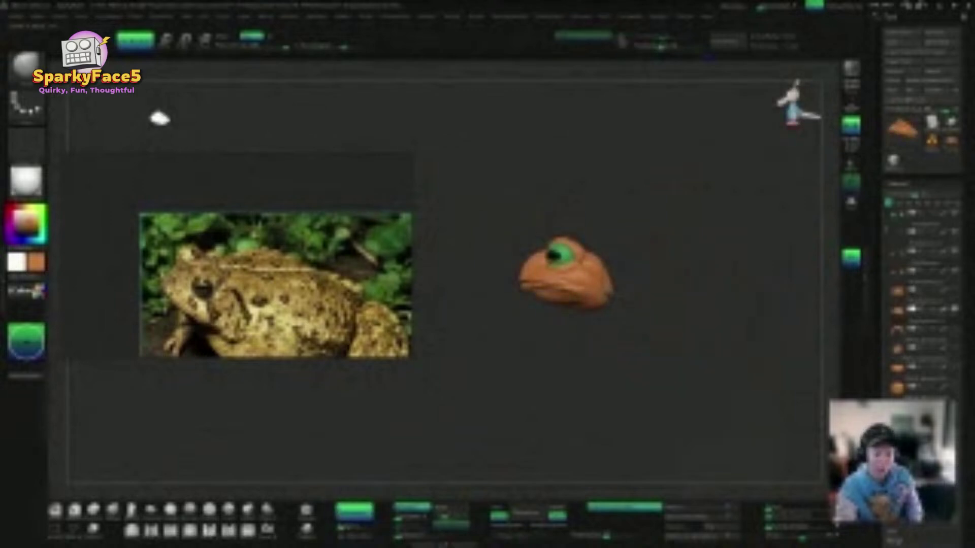
drag(610, 285, 617, 290)
drag(671, 326, 595, 292)
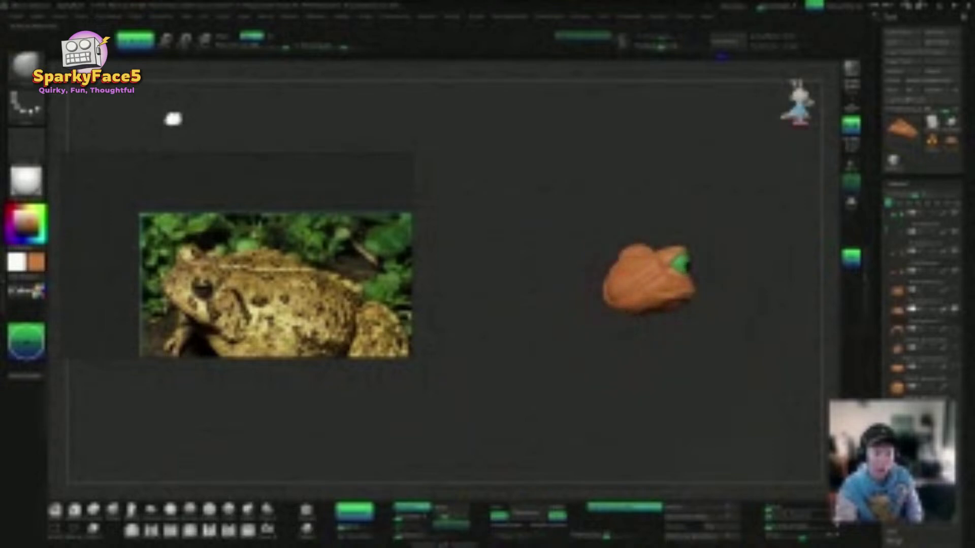
drag(625, 357, 626, 310)
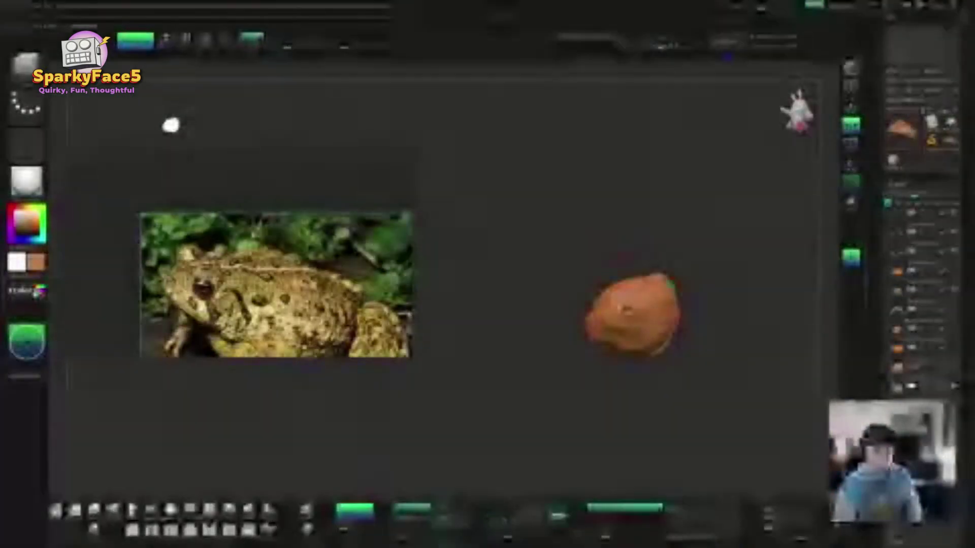
mouse_move(712, 306)
mouse_down()
mouse_move(709, 329)
mouse_move(693, 300)
mouse_up()
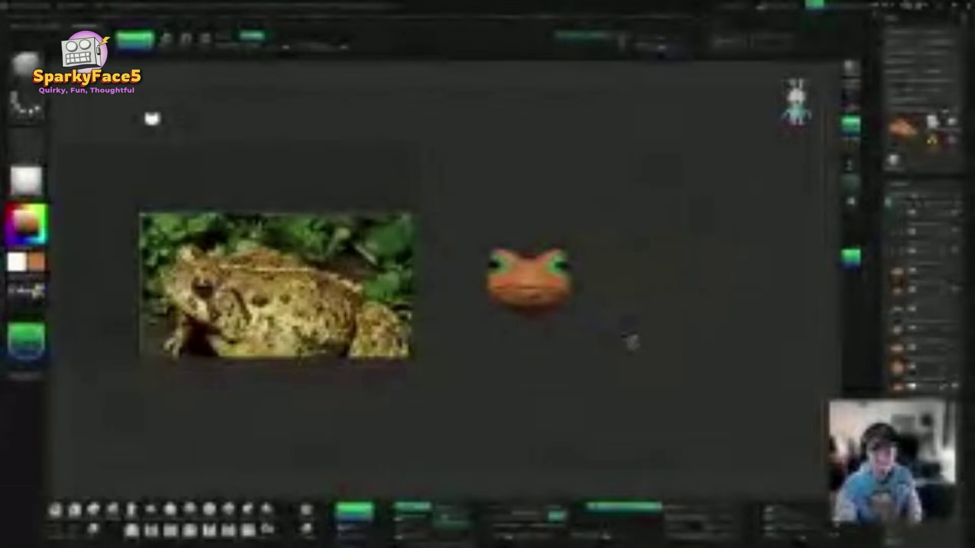
drag(631, 342, 561, 336)
Step: Make the part at the lower rear of the head active and reshape it from the side, back and below
key(s)
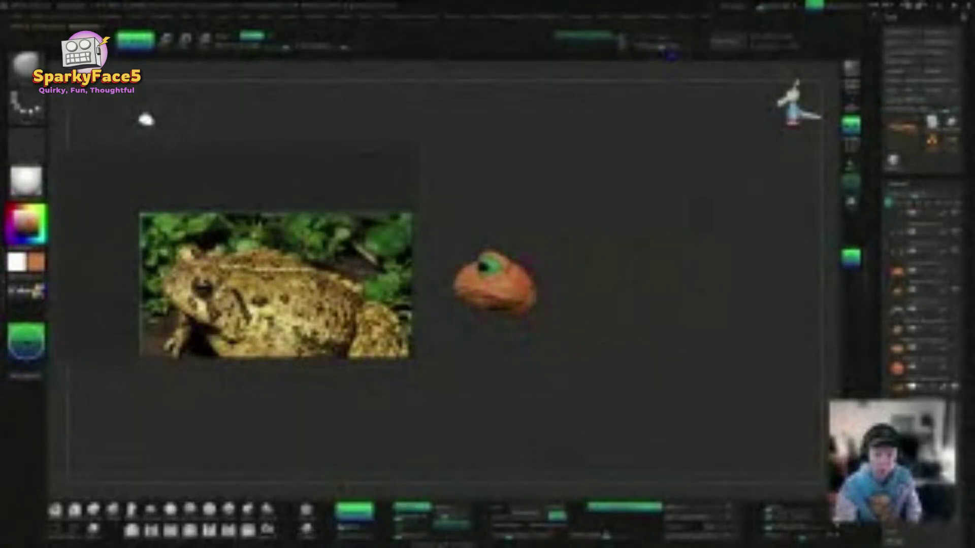
alt+click(523, 300)
drag(567, 300, 565, 325)
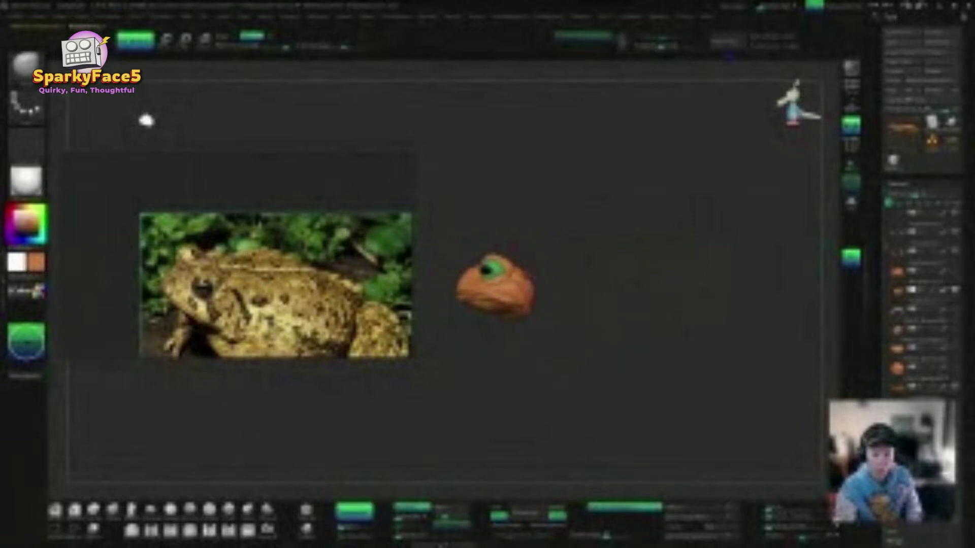
drag(551, 275, 609, 280)
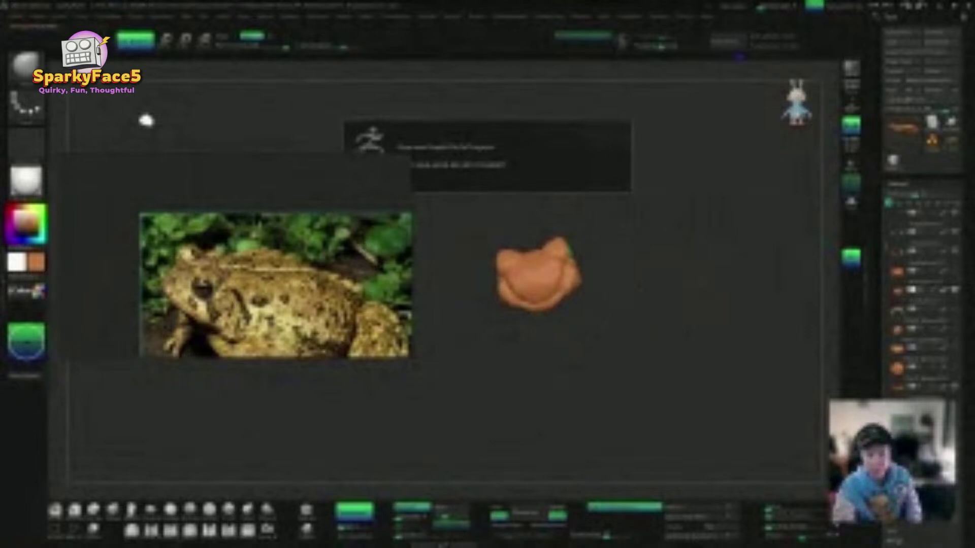
drag(579, 325, 611, 302)
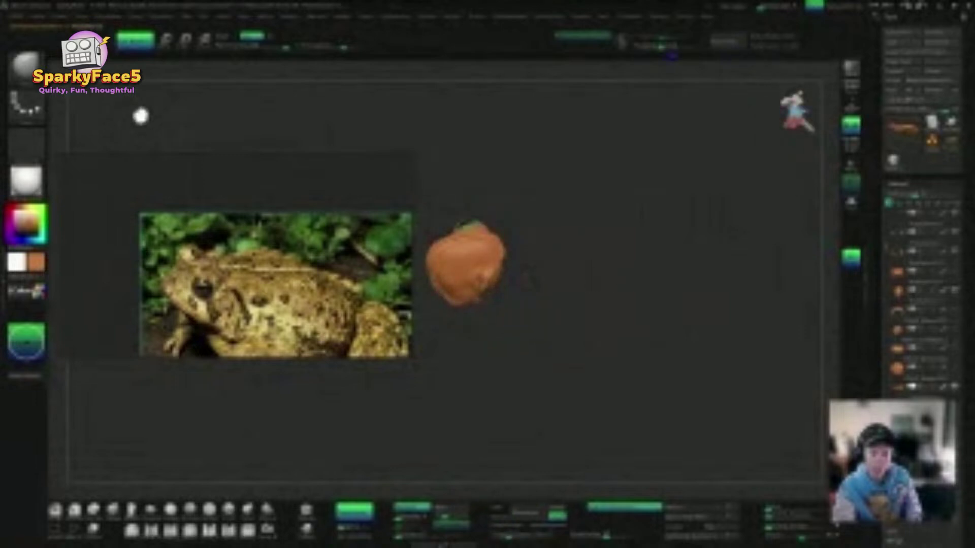
drag(529, 278, 502, 253)
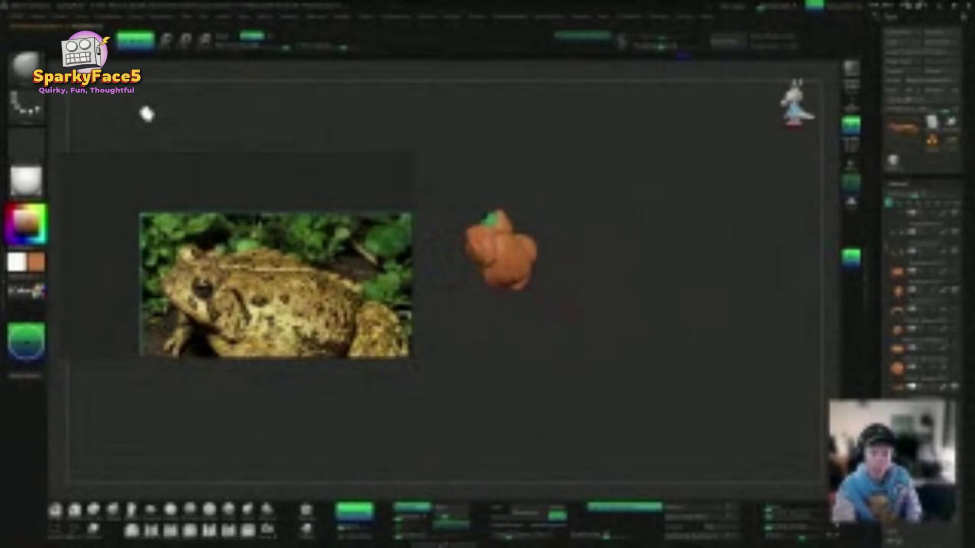
drag(571, 310, 631, 296)
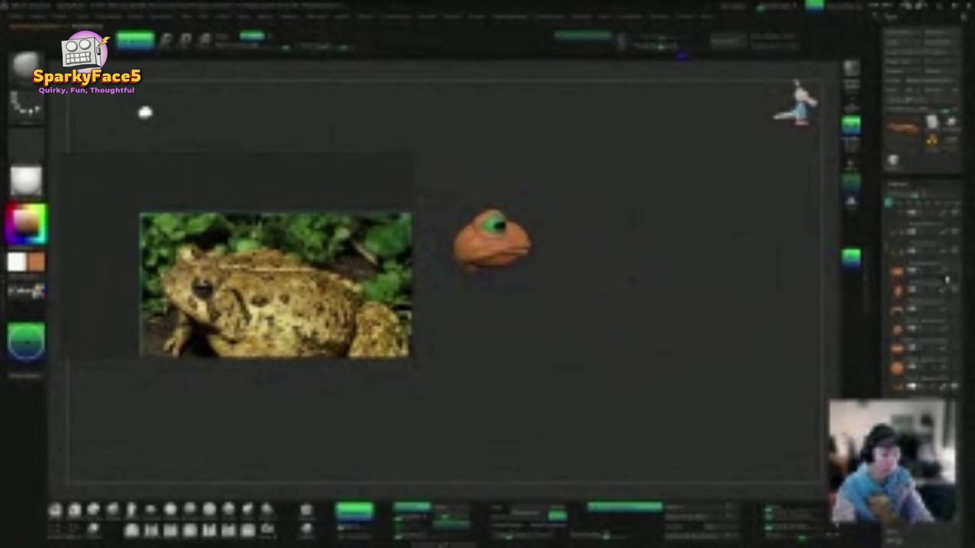
Step: Show the upper torso again and check how it joins the back of the head
mouse_move(955, 313)
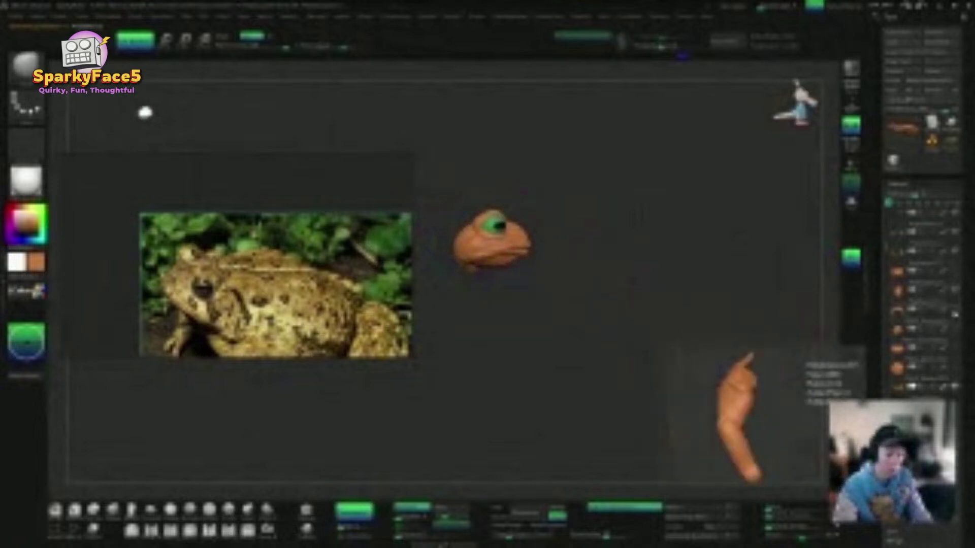
click(955, 334)
drag(648, 311, 783, 468)
key(w)
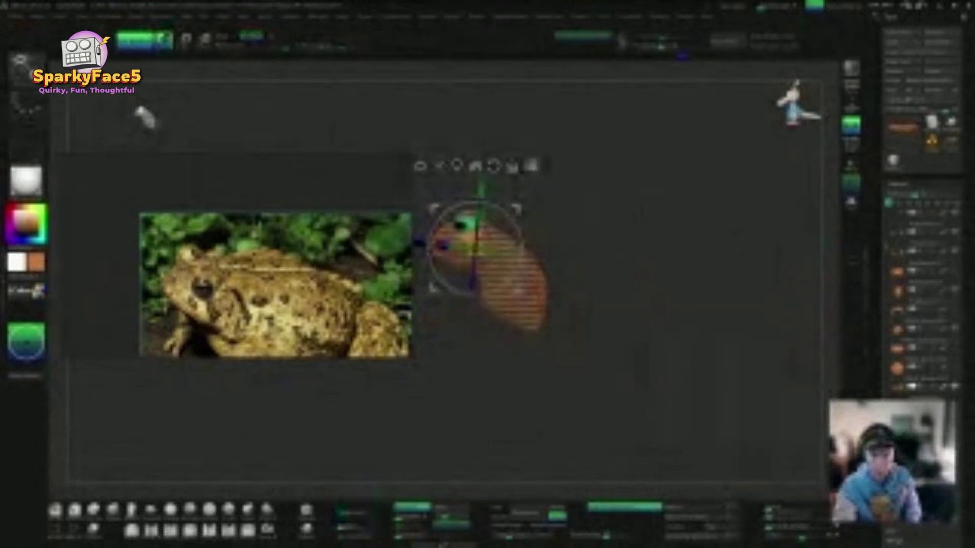
key(q)
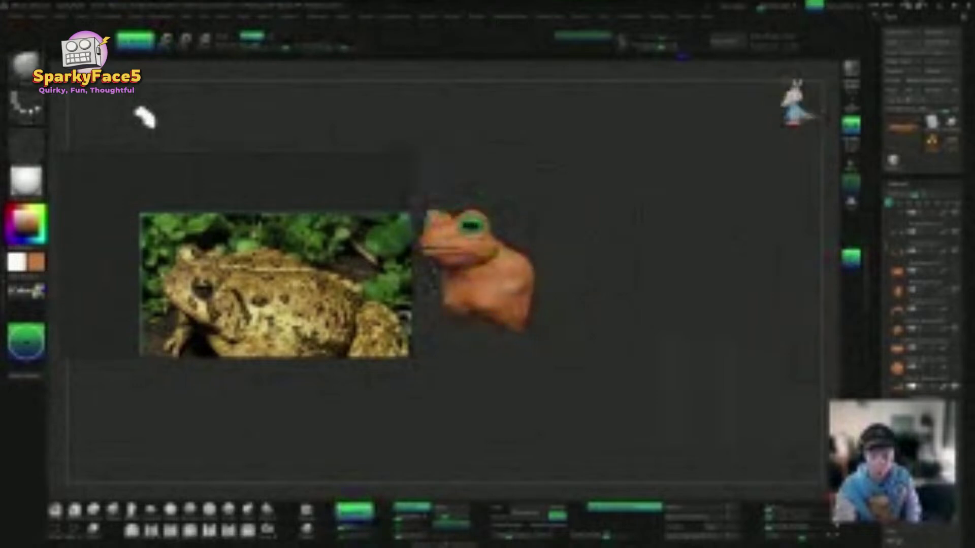
Step: Make the torso active, realign its transform gizmo and shift it to fit beneath the head in side view
drag(457, 305, 563, 302)
key(w)
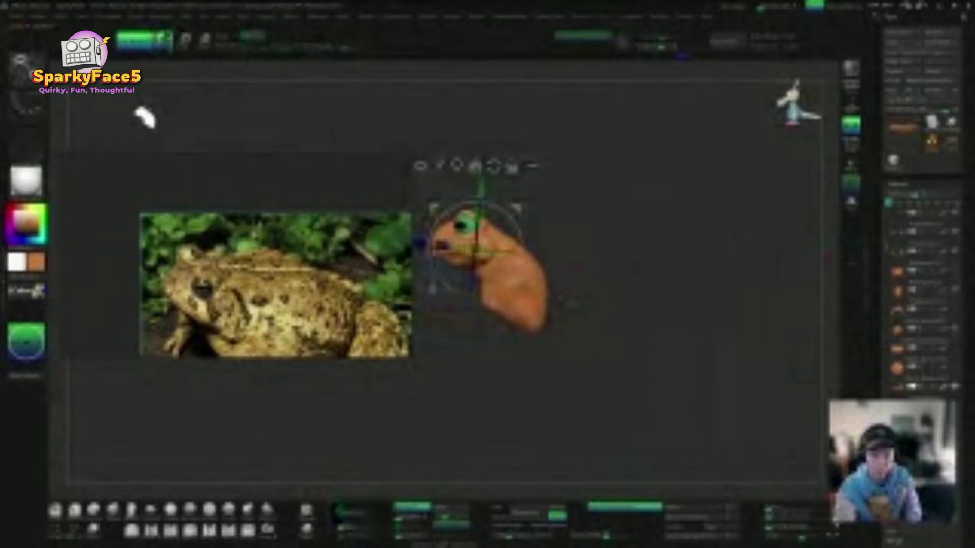
drag(520, 261, 515, 276)
key(ctrl+z)
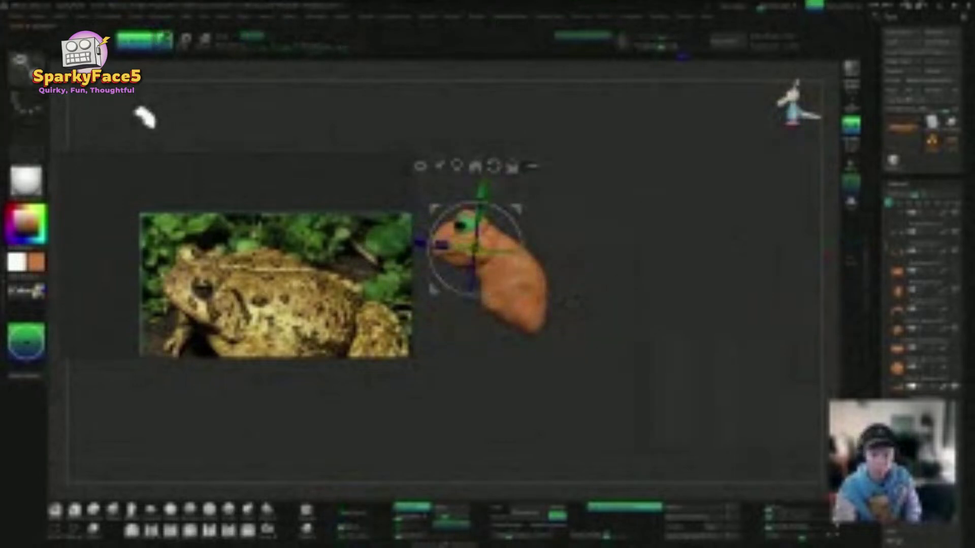
alt+click(521, 294)
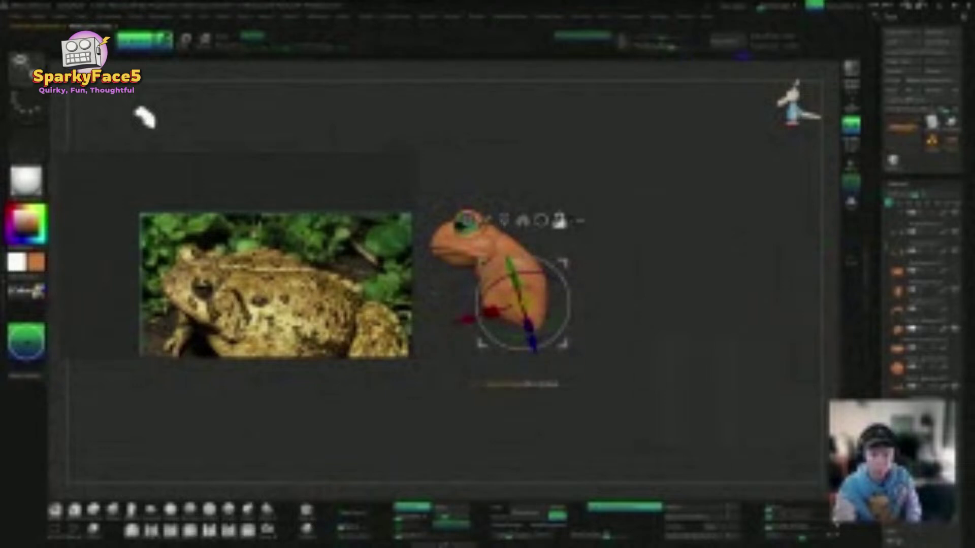
alt+click(542, 220)
drag(563, 263, 527, 211)
key(ctrl+z)
drag(533, 255, 528, 274)
mouse_move(599, 305)
mouse_down()
mouse_move(670, 307)
mouse_move(757, 354)
mouse_move(605, 358)
mouse_up()
Step: Check the torso's fit from the opposite side, and lower the torso slightly under the head from the front
key(q)
drag(736, 357, 569, 357)
key(w)
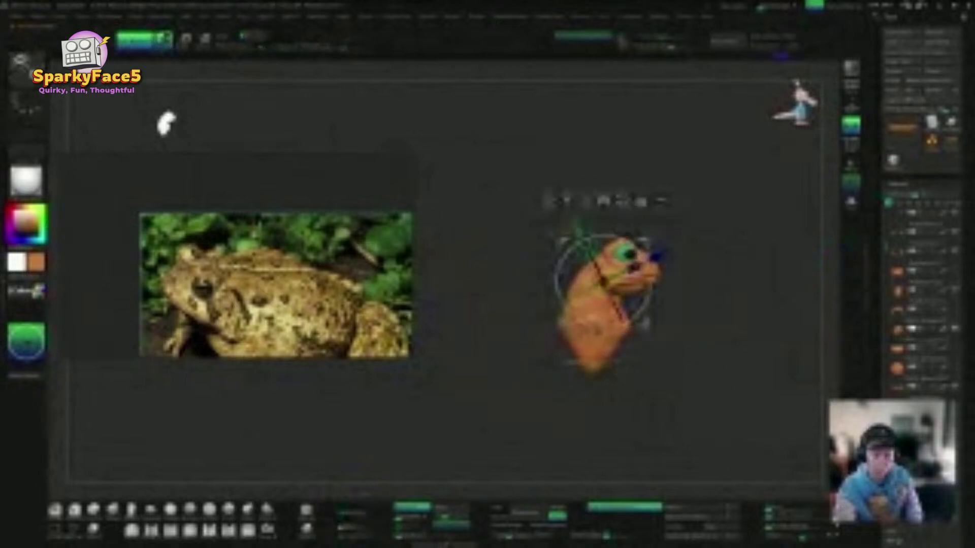
drag(721, 357, 655, 351)
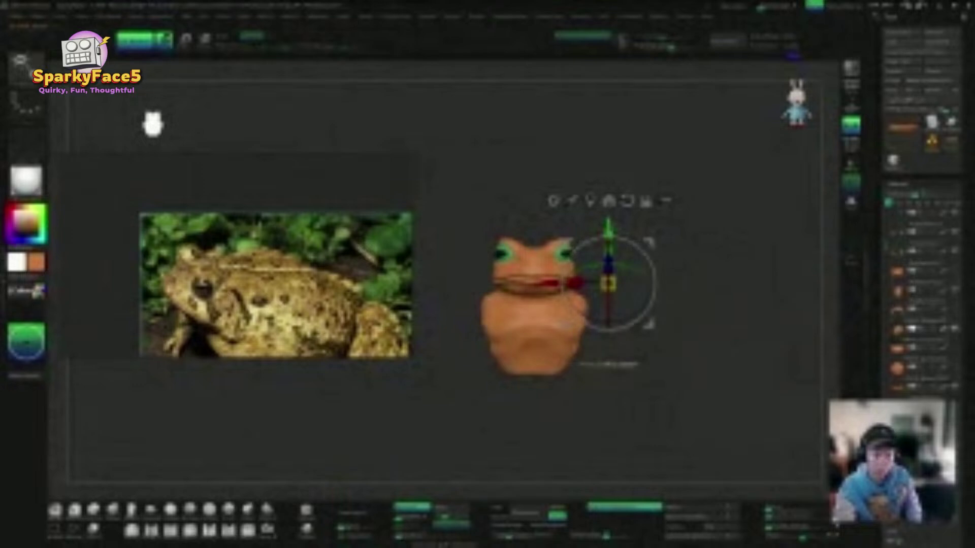
drag(608, 227, 608, 232)
key(q)
mouse_move(721, 356)
mouse_down()
mouse_move(698, 368)
mouse_move(640, 358)
mouse_move(667, 355)
mouse_move(666, 318)
mouse_up()
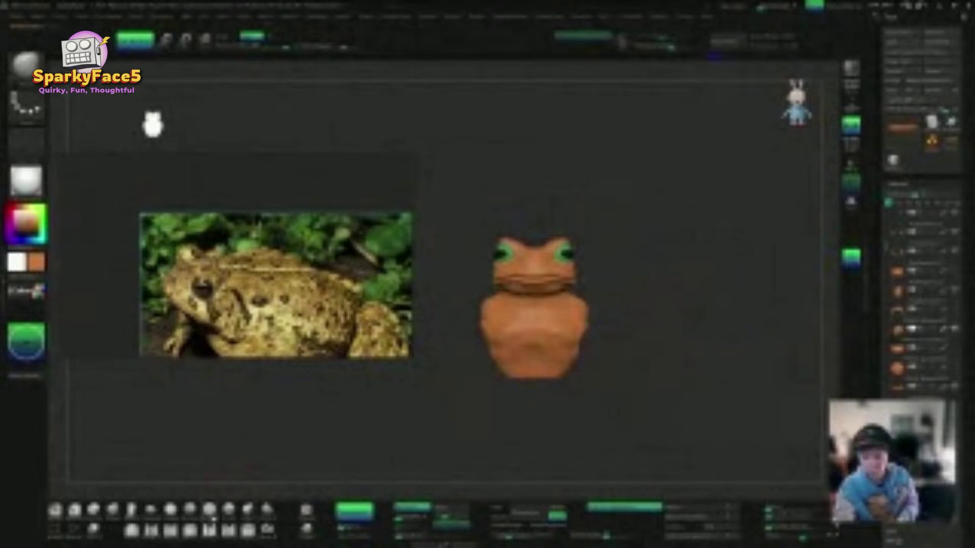
Step: Try two other sculpting brushes on the torso's front planes and undo the last stroke
click(191, 513)
key(s)
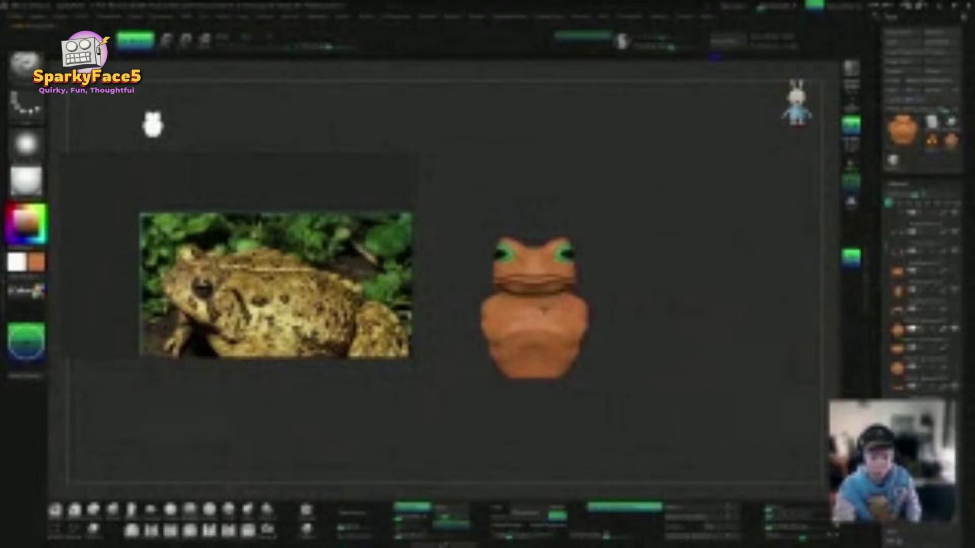
drag(593, 298, 553, 305)
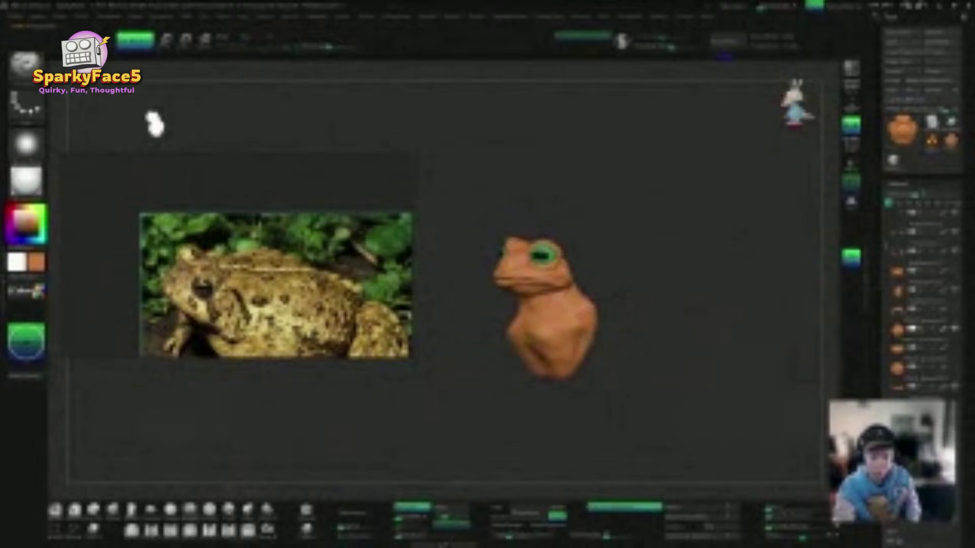
click(229, 509)
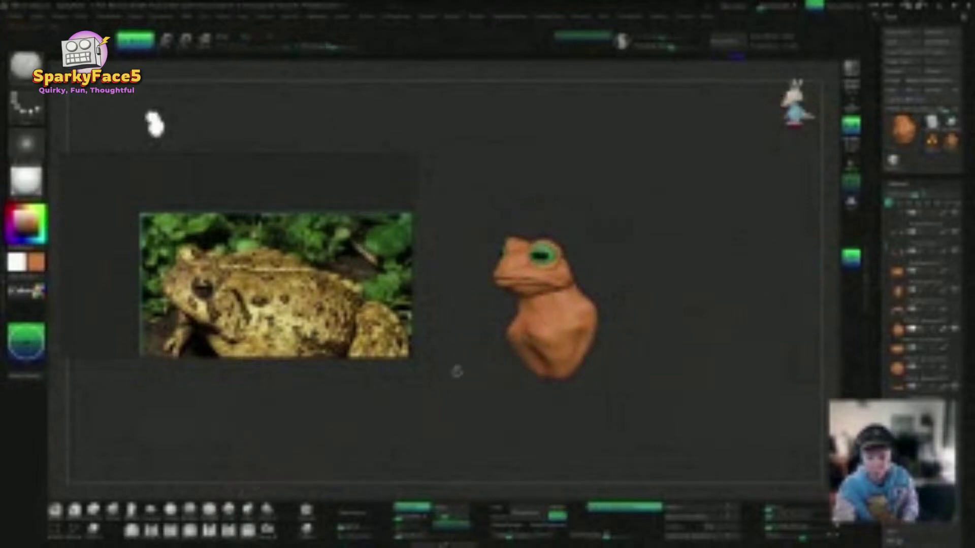
key(shift)
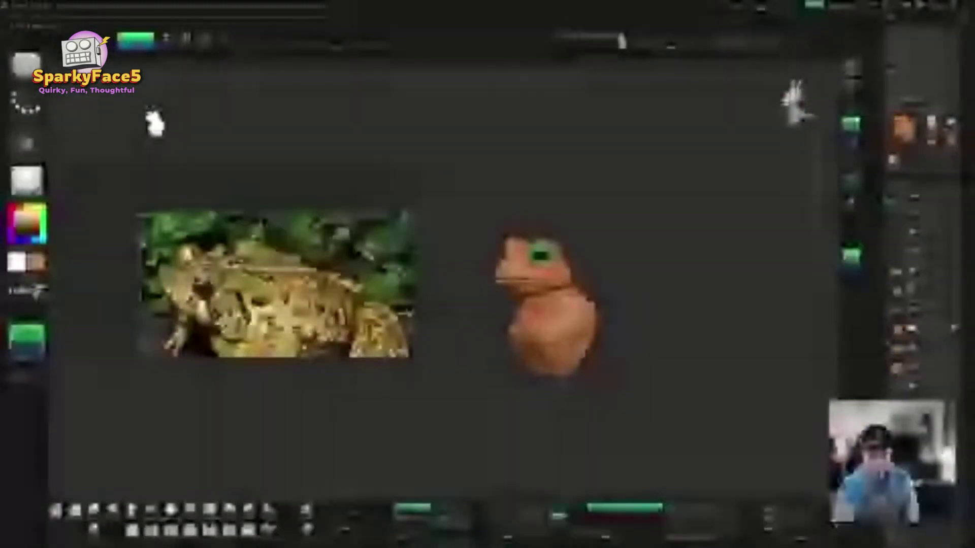
drag(624, 304, 640, 339)
key(ctrl+z)
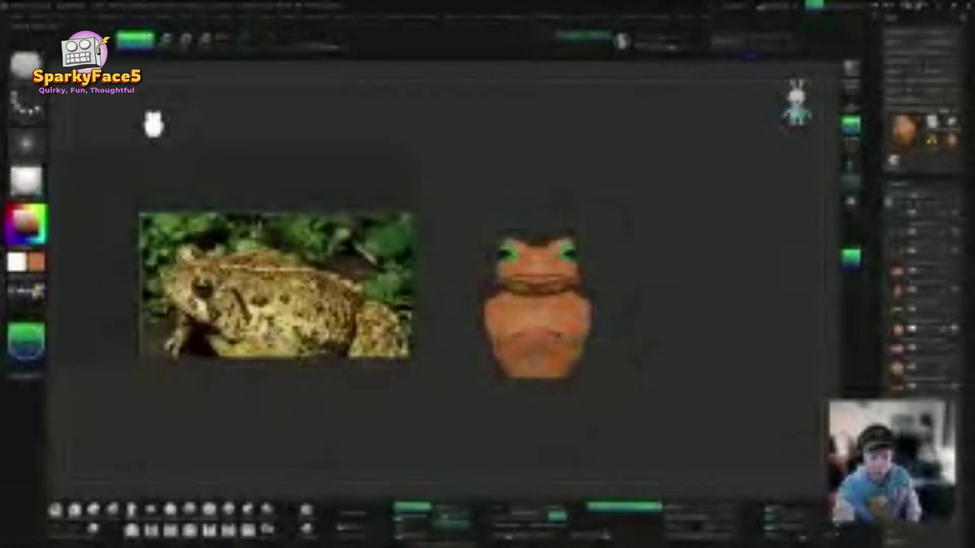
Step: Reshape the torso's neck and shoulder area beneath the head, checking the join from the front, side and back
key(x)
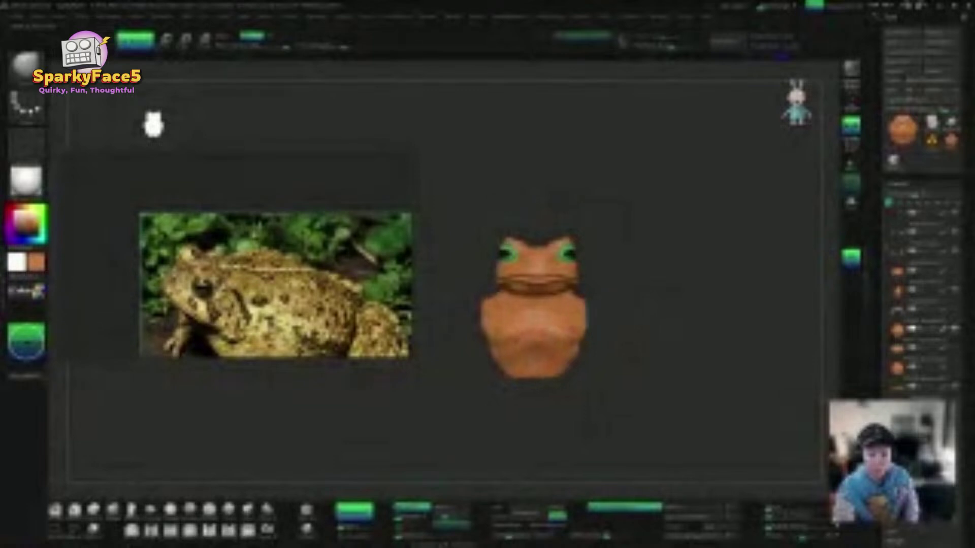
drag(641, 340, 650, 282)
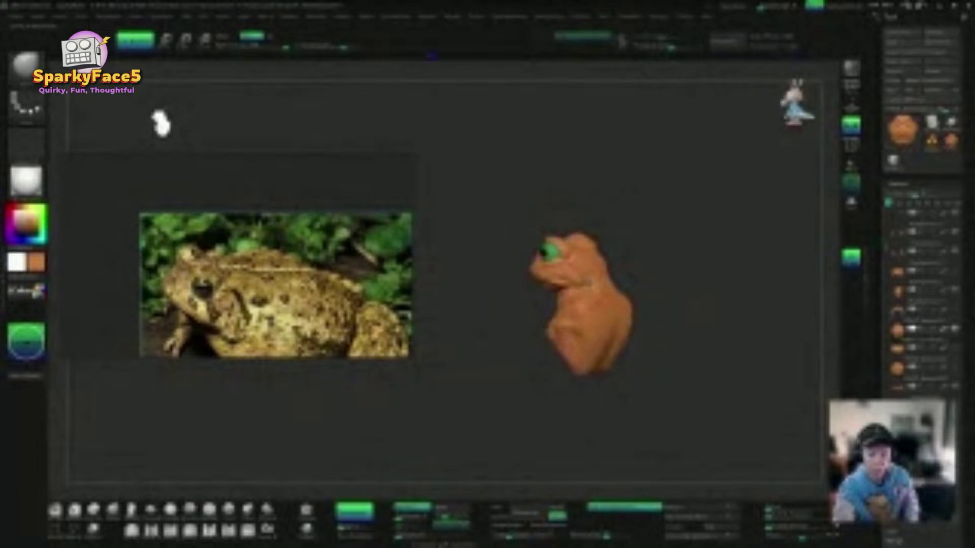
drag(588, 282, 616, 284)
drag(705, 279, 738, 278)
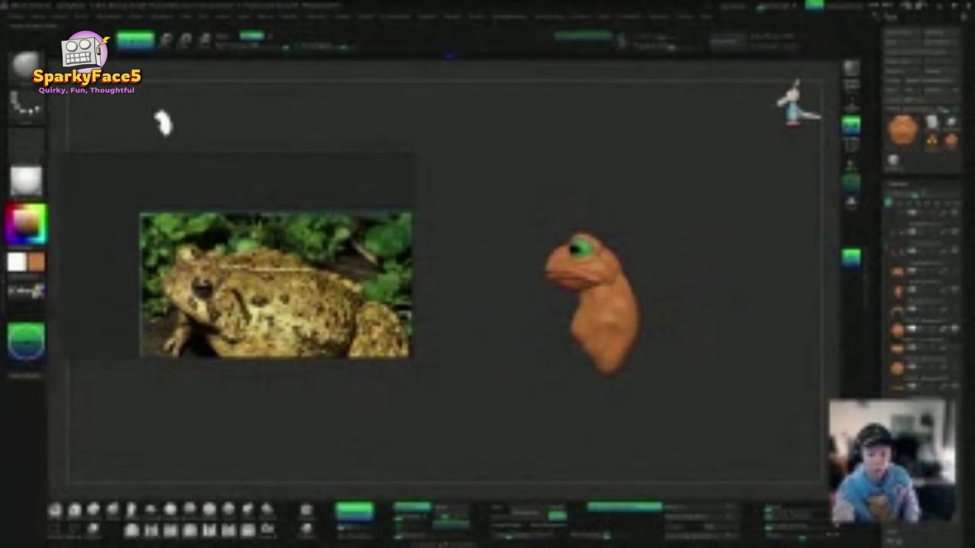
drag(668, 284, 696, 283)
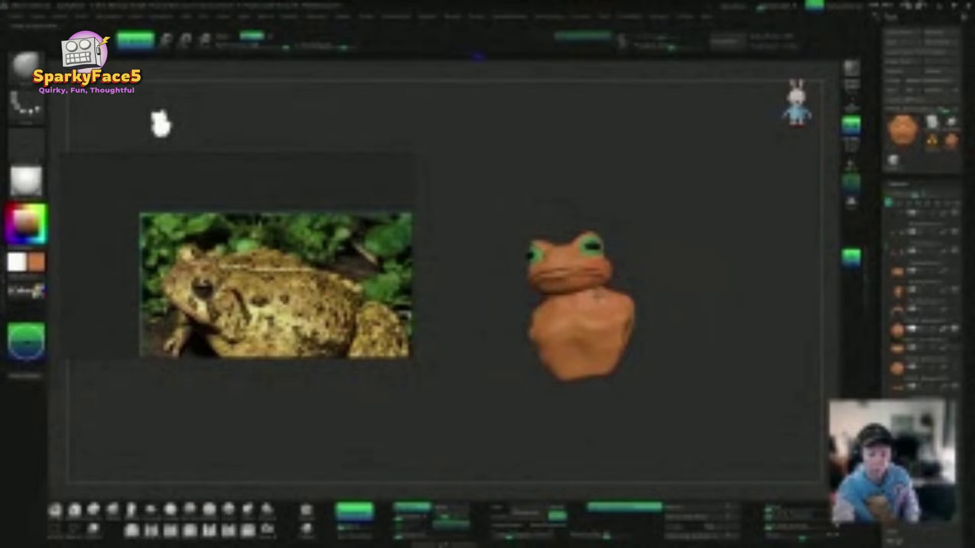
mouse_move(666, 285)
mouse_down()
mouse_move(614, 271)
mouse_move(679, 295)
mouse_move(664, 293)
mouse_move(672, 279)
mouse_up()
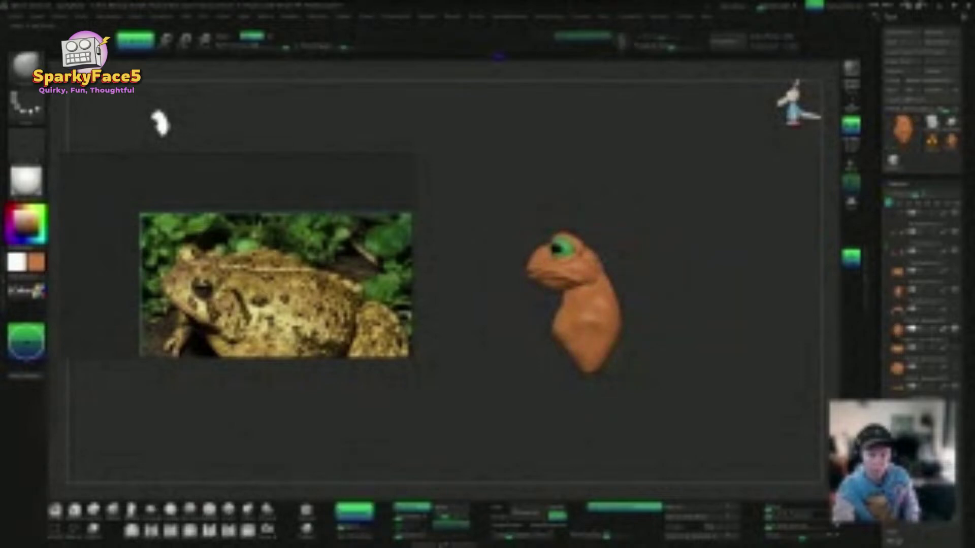
drag(597, 261, 626, 272)
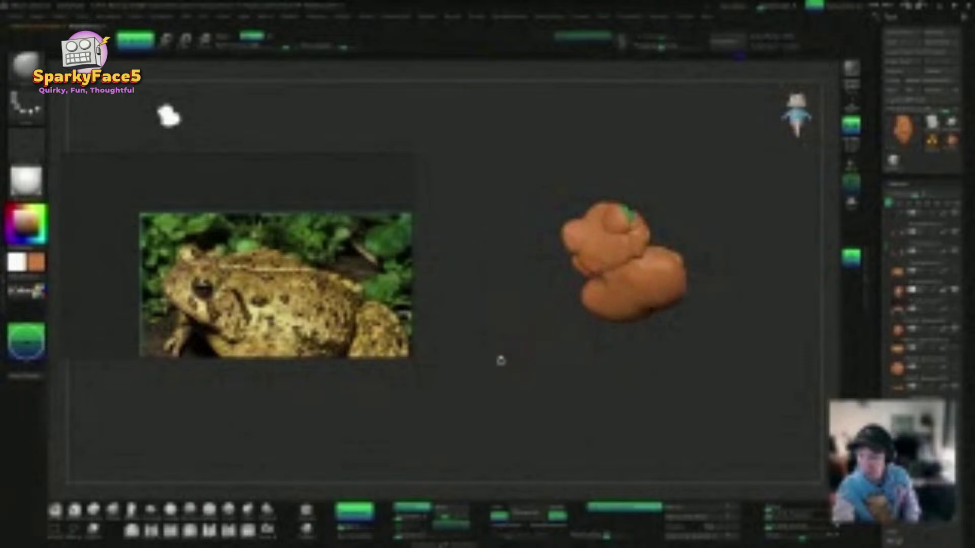
drag(500, 359, 483, 362)
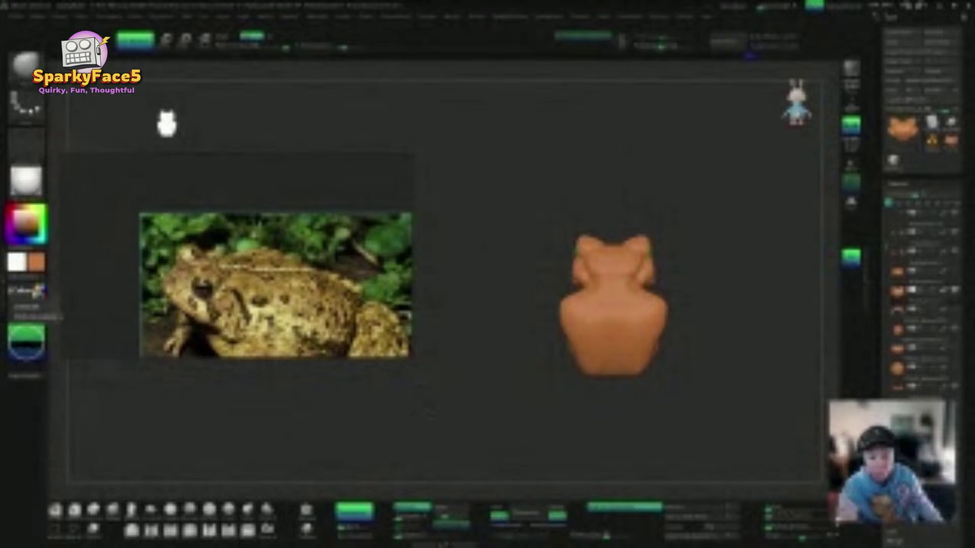
drag(431, 411, 509, 419)
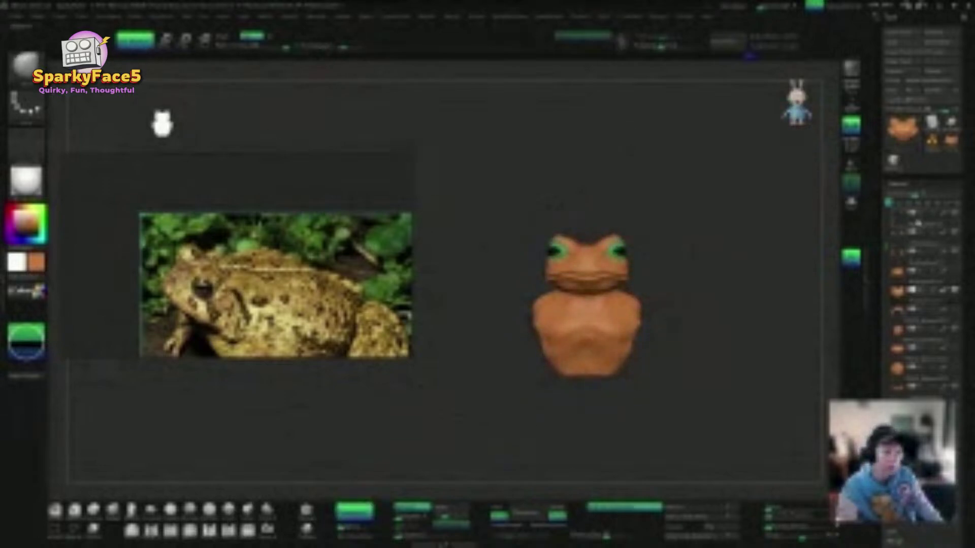
Step: Make the eye parts active and undo the last change to the green eye color
click(926, 220)
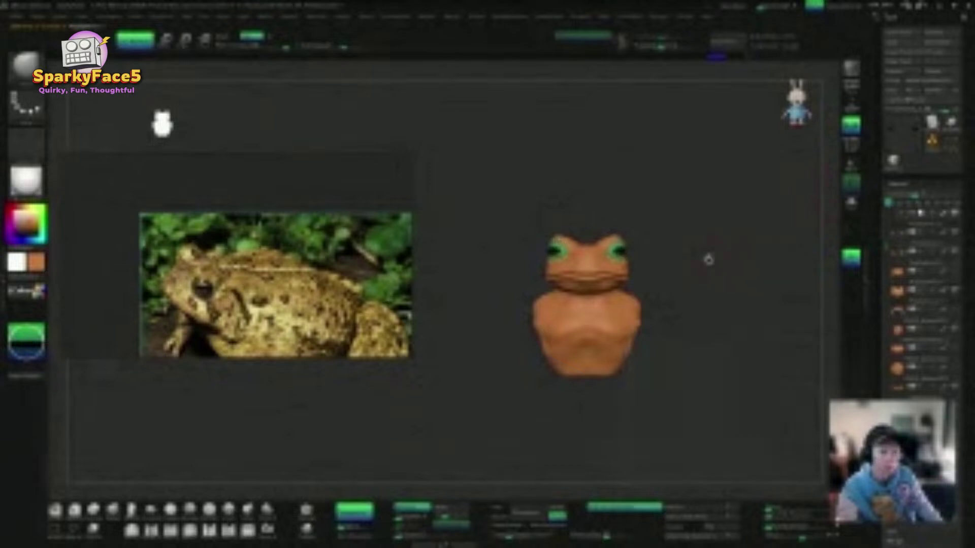
mouse_move(707, 259)
mouse_down()
mouse_move(751, 262)
mouse_move(709, 260)
mouse_up()
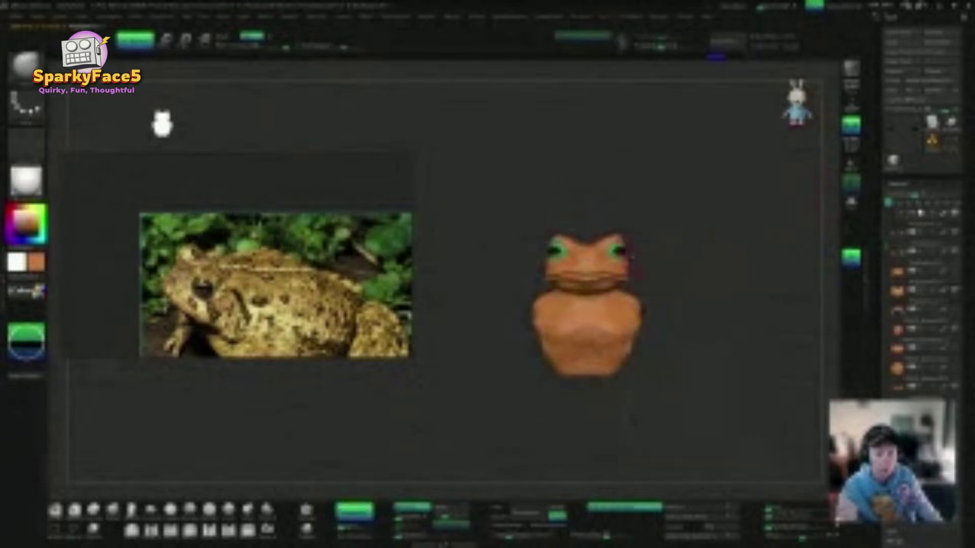
alt+click(613, 247)
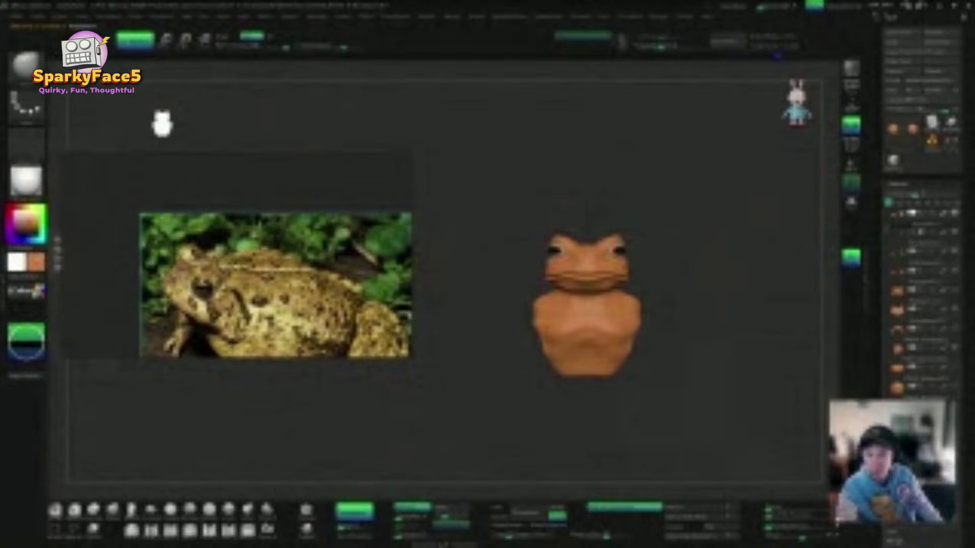
key(ctrl+z)
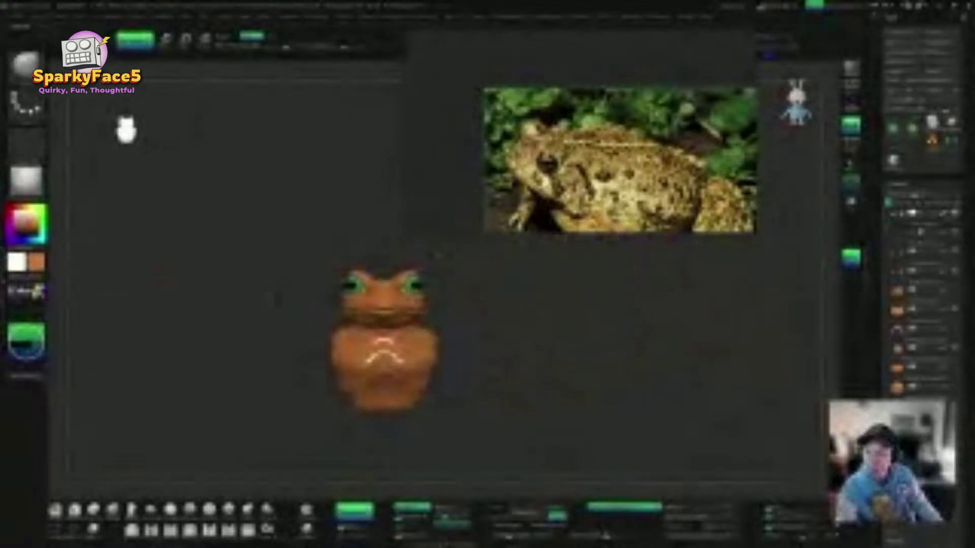
Step: Limit painting to the material channel and choose a less glossy material for the toad
click(272, 36)
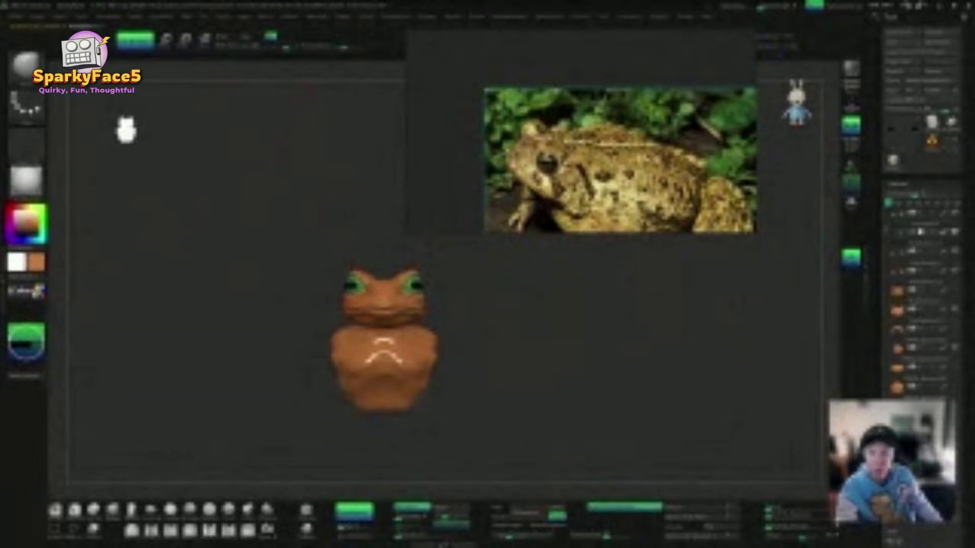
drag(630, 312, 541, 332)
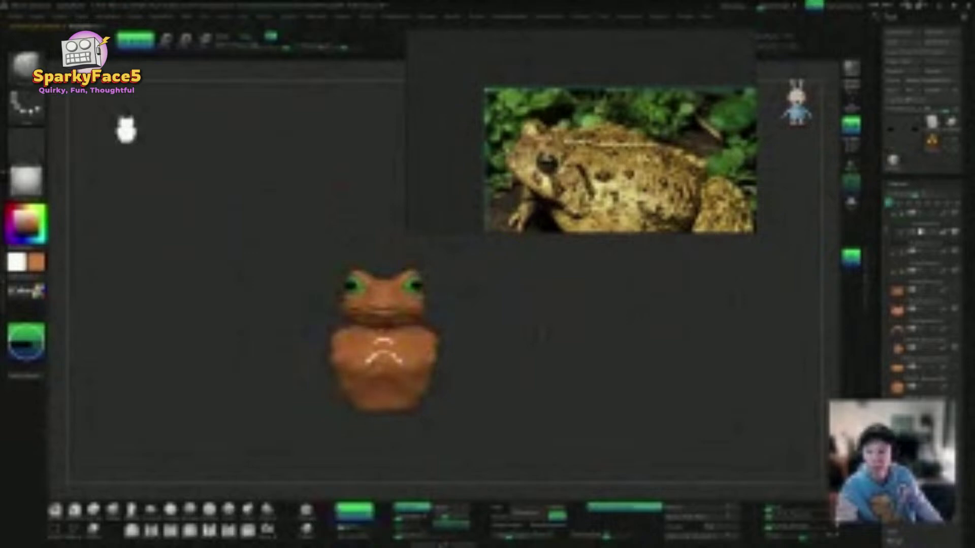
key(b)
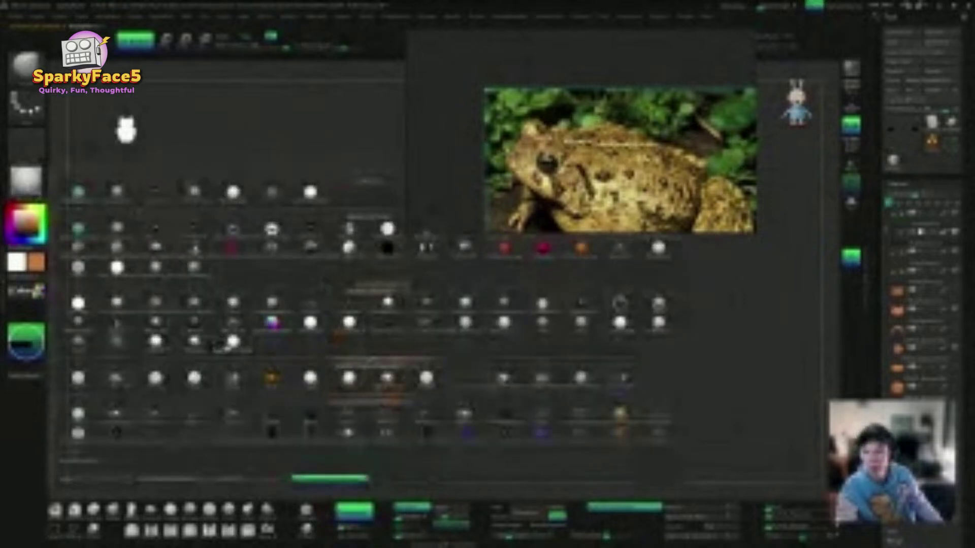
click(230, 343)
drag(584, 323, 538, 330)
Step: Move the toad reference photo to the other side of the canvas and show the arms with the torso again
drag(659, 66, 305, 112)
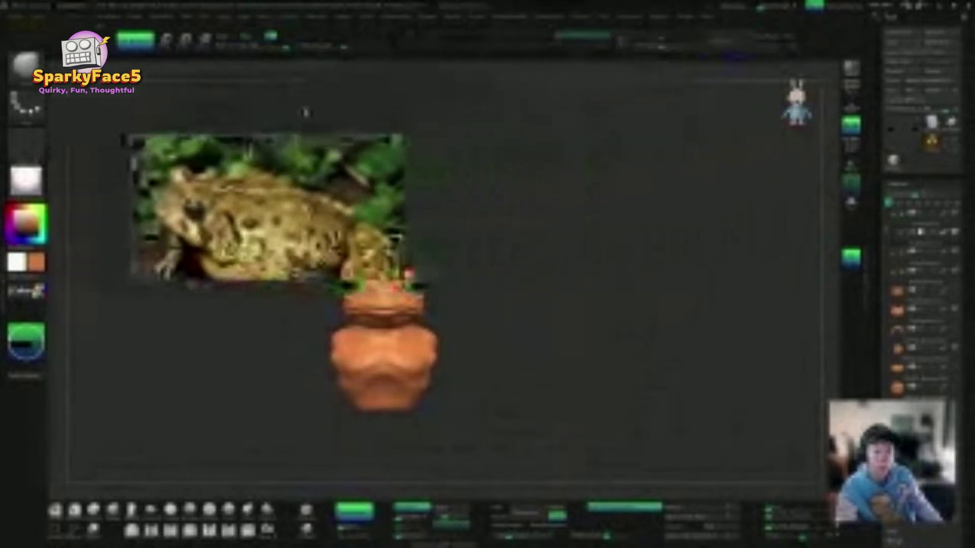
drag(599, 335, 603, 385)
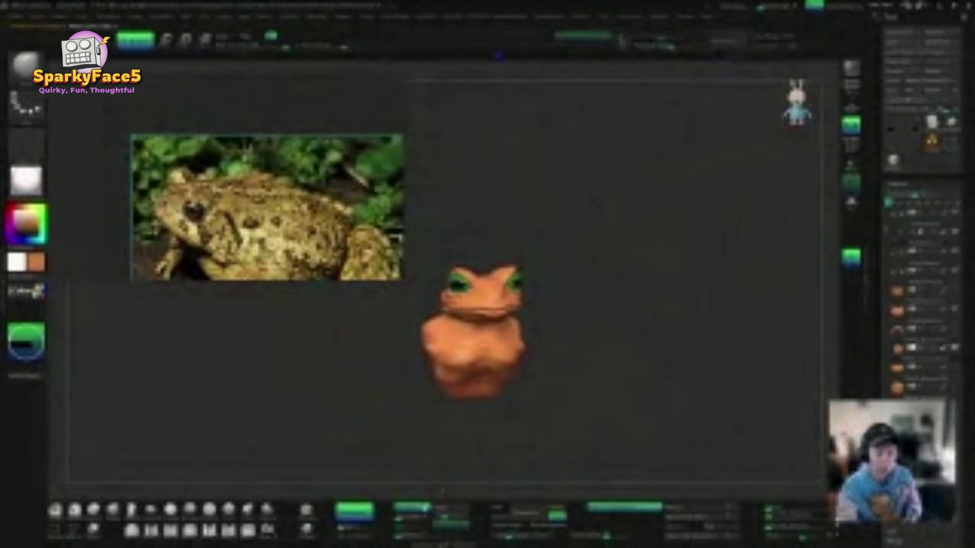
click(420, 511)
click(420, 510)
drag(563, 367, 650, 312)
click(954, 329)
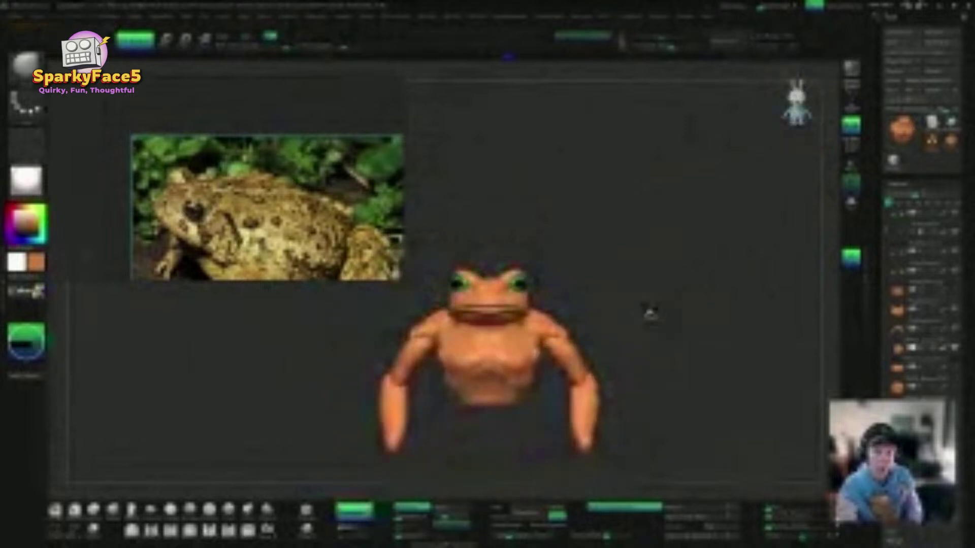
Step: Make the upper arms active and adjust their height and front-to-back position at the shoulders
key(w)
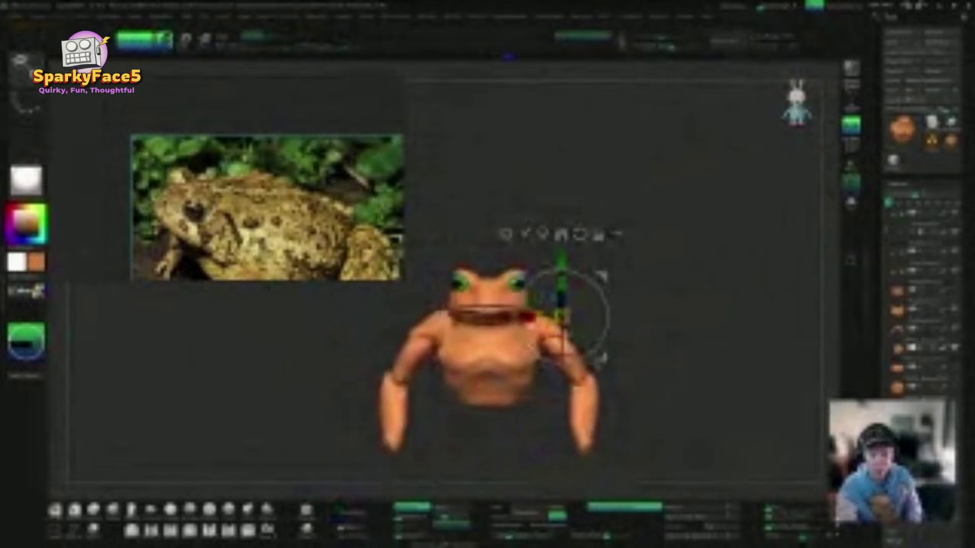
alt+click(517, 316)
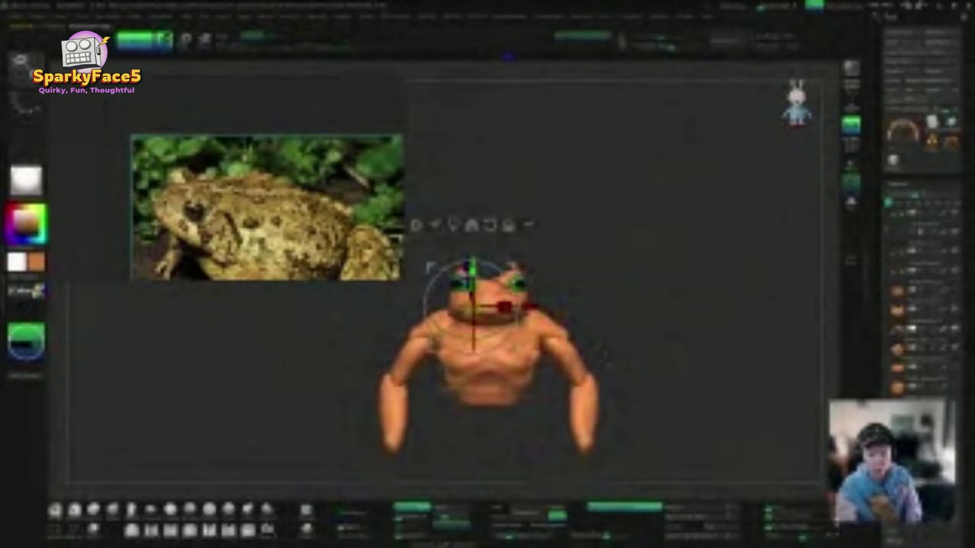
drag(472, 262, 473, 269)
drag(675, 325, 550, 351)
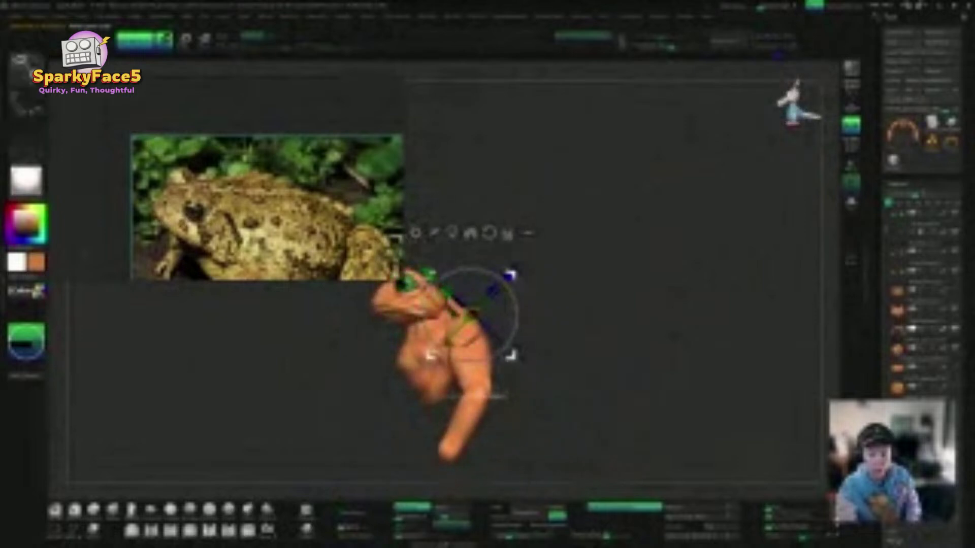
drag(414, 281, 404, 273)
drag(559, 350, 747, 350)
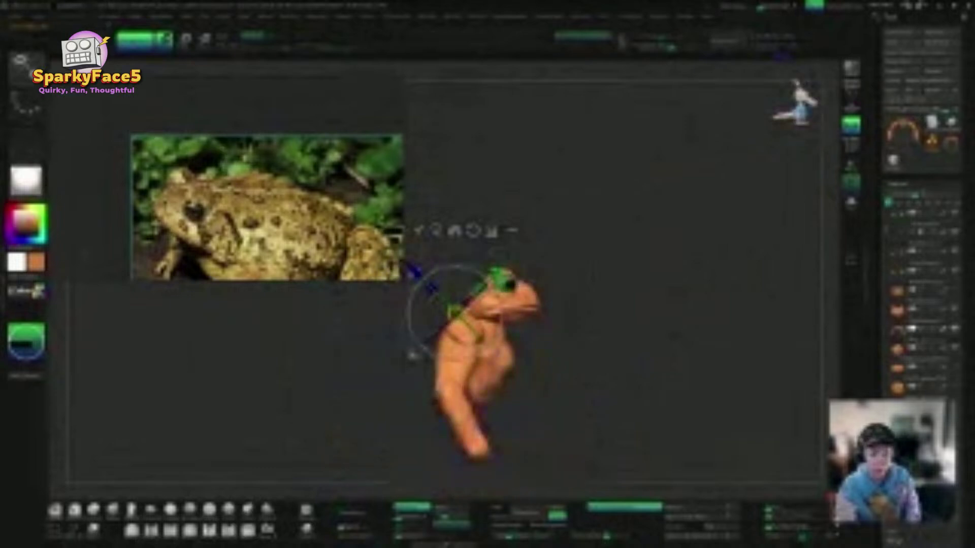
Step: Smooth and reshape the upper arms around the shoulders, working from the side and back
key(q)
mouse_move(680, 249)
mouse_down()
mouse_move(589, 241)
mouse_move(617, 290)
mouse_move(646, 296)
mouse_move(594, 300)
mouse_move(669, 311)
mouse_move(602, 311)
mouse_move(625, 227)
mouse_move(574, 275)
mouse_up()
shift+drag(508, 285, 493, 277)
mouse_move(584, 274)
mouse_down()
mouse_move(622, 259)
mouse_move(584, 275)
mouse_up()
drag(675, 300, 635, 281)
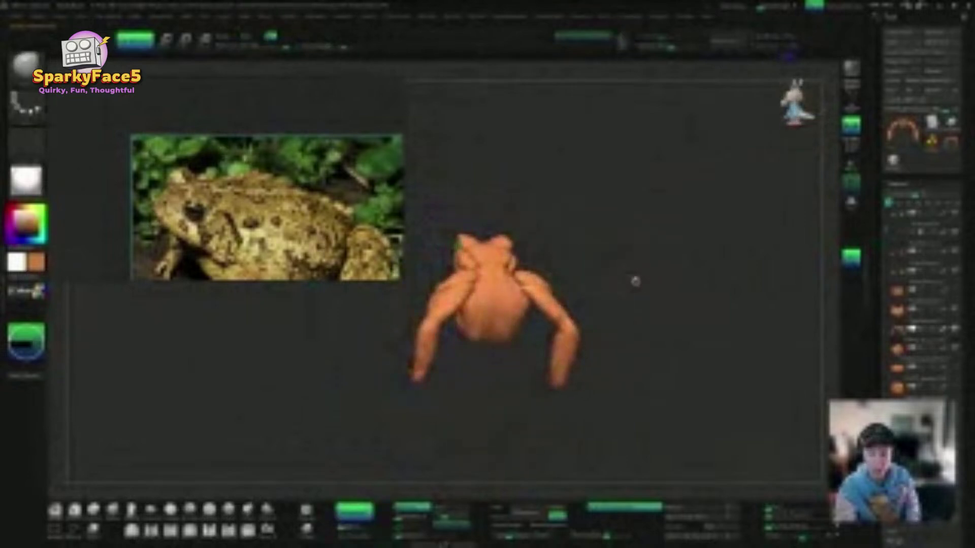
right_click(637, 279)
click(670, 280)
drag(576, 305, 616, 305)
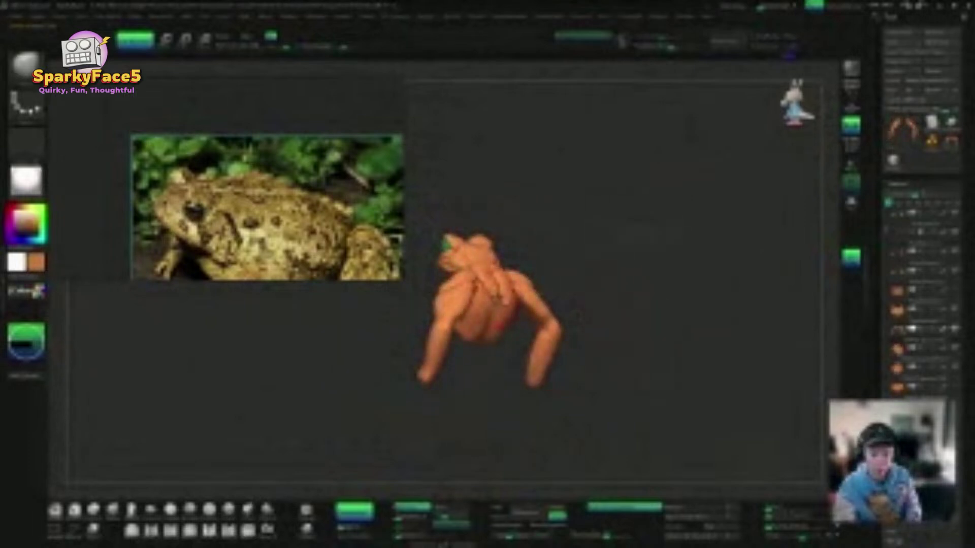
Step: Make the arms active and adjust the forearms' placement and length against the torso, checking from the back and front
alt+click(500, 326)
mouse_move(538, 266)
mouse_down()
mouse_move(531, 287)
mouse_move(675, 297)
mouse_move(610, 300)
mouse_up()
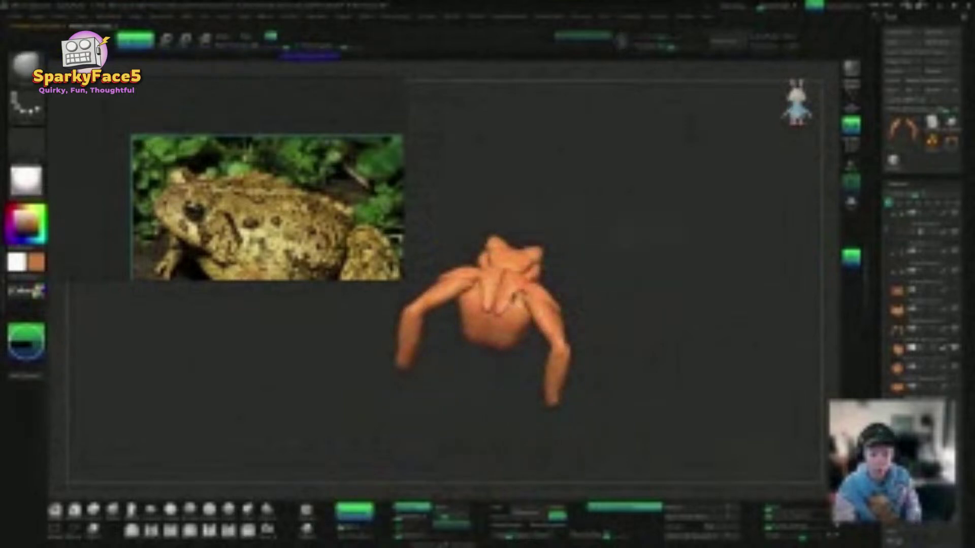
mouse_move(615, 275)
mouse_down()
mouse_move(574, 297)
mouse_move(702, 221)
mouse_move(562, 292)
mouse_move(596, 276)
mouse_move(605, 326)
mouse_move(513, 322)
mouse_move(620, 310)
mouse_up()
alt+click(485, 308)
key(w)
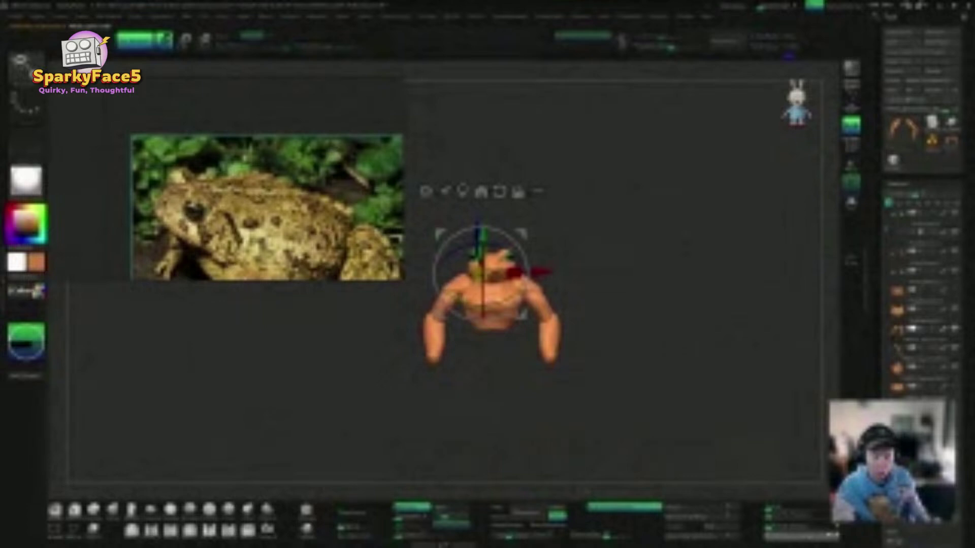
key(q)
mouse_move(777, 479)
mouse_down()
mouse_move(713, 460)
mouse_move(762, 454)
mouse_move(735, 441)
mouse_move(648, 349)
mouse_up()
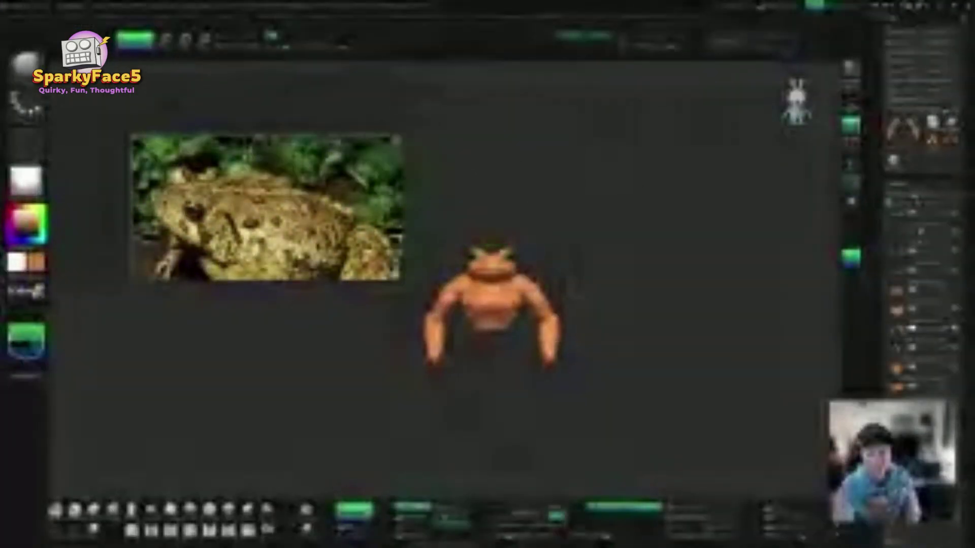
key(w)
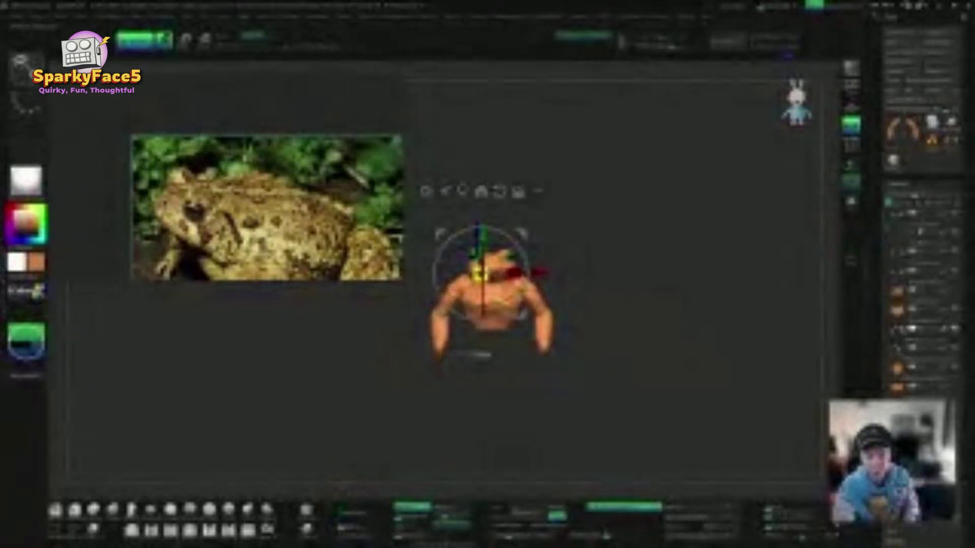
drag(711, 355, 569, 355)
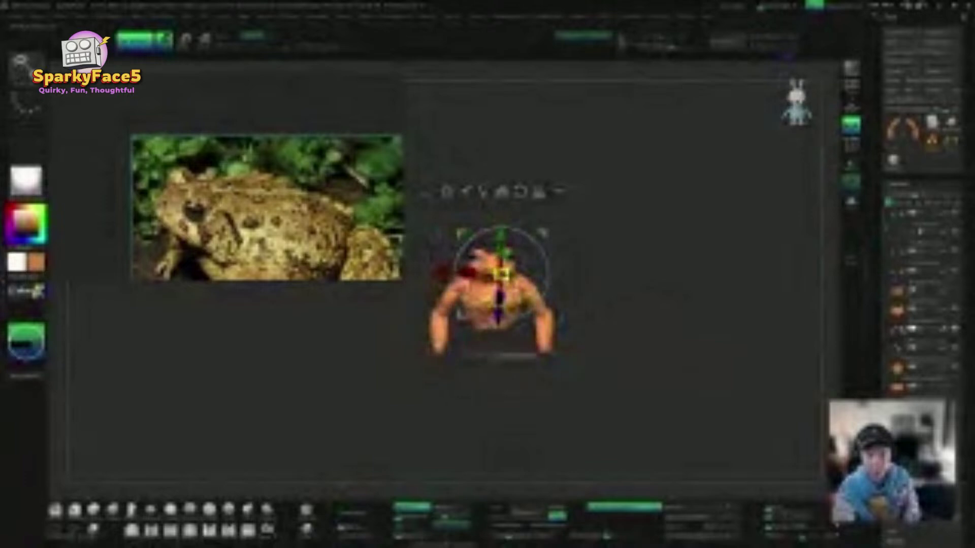
key(q)
Step: Refine and smooth the shoulder forms where they meet the neck and chest, working from the front, below, side and back
mouse_move(645, 320)
mouse_down()
mouse_move(681, 310)
mouse_move(605, 349)
mouse_move(641, 333)
mouse_move(635, 364)
mouse_move(677, 289)
mouse_move(655, 278)
mouse_move(736, 284)
mouse_move(683, 282)
mouse_move(661, 300)
mouse_move(628, 302)
mouse_up()
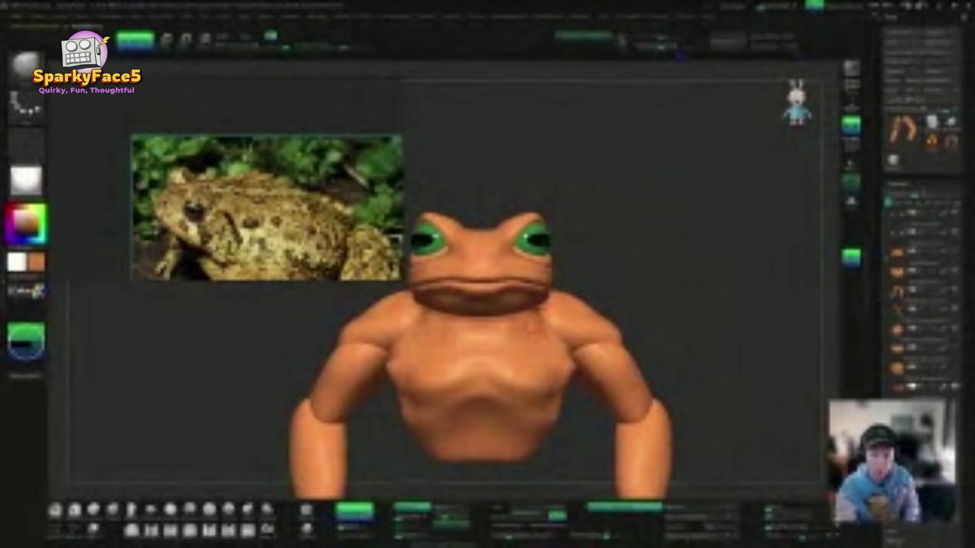
drag(583, 287, 587, 251)
drag(516, 311, 533, 244)
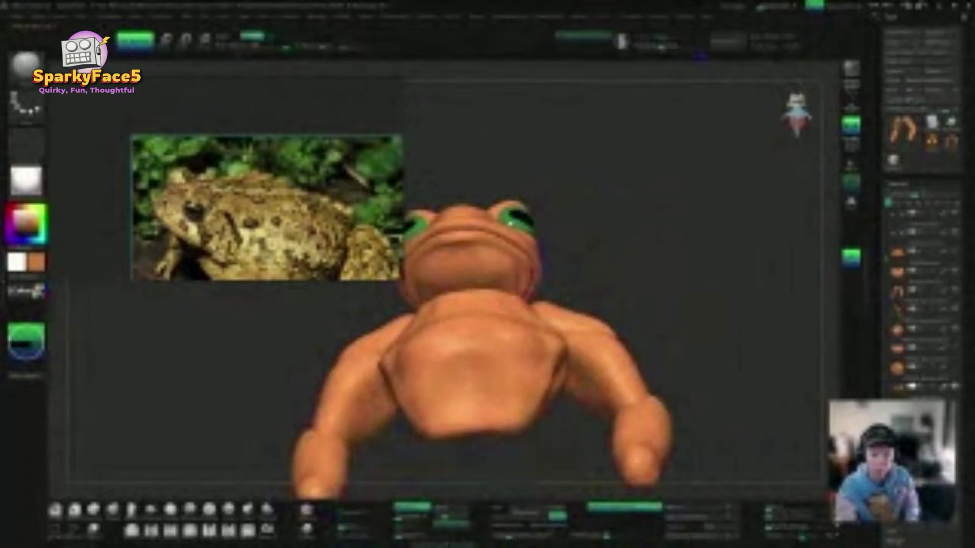
drag(533, 294, 570, 283)
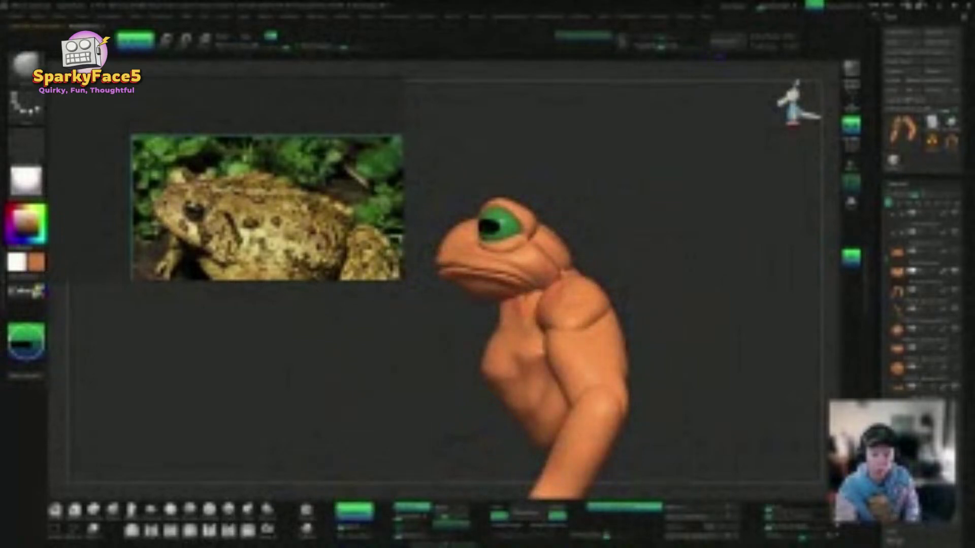
drag(570, 284, 534, 273)
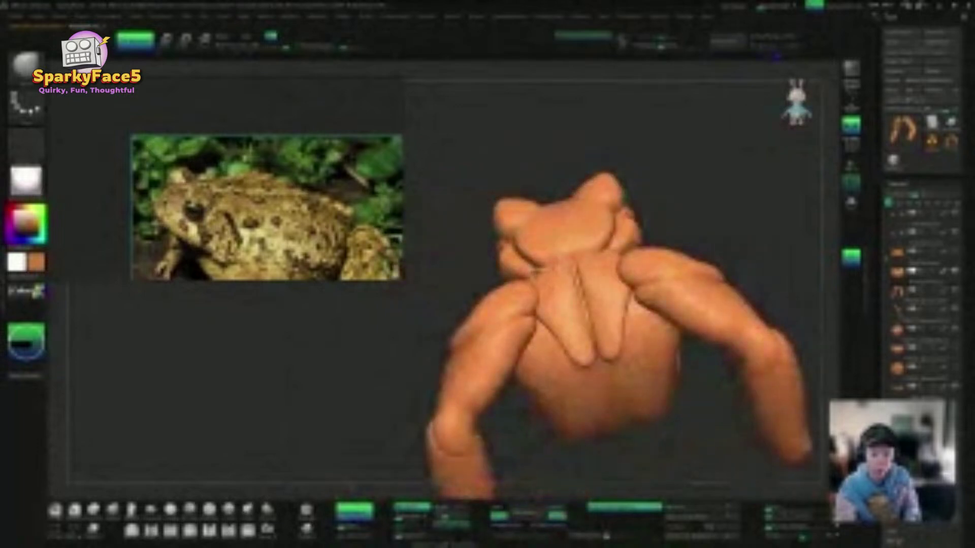
drag(434, 347, 538, 215)
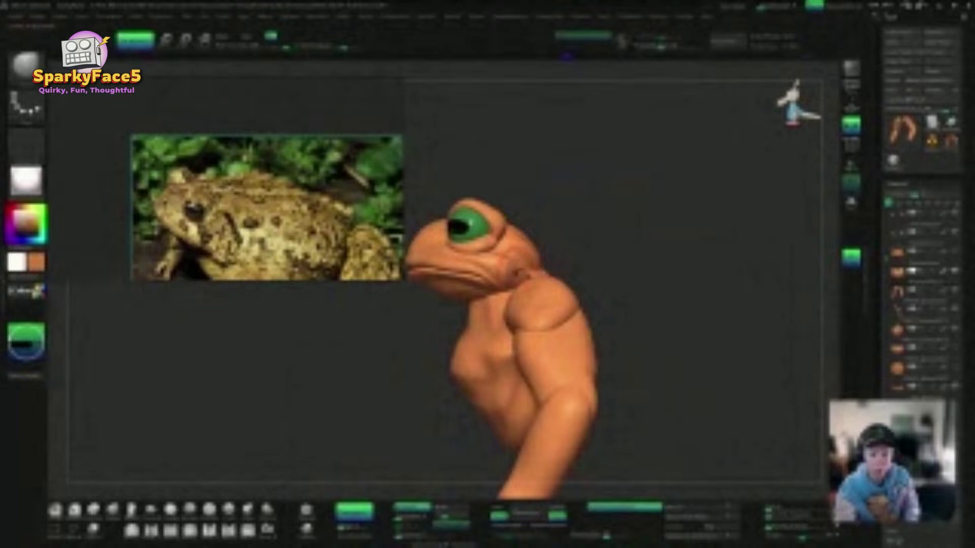
drag(508, 254, 533, 264)
key(shift)
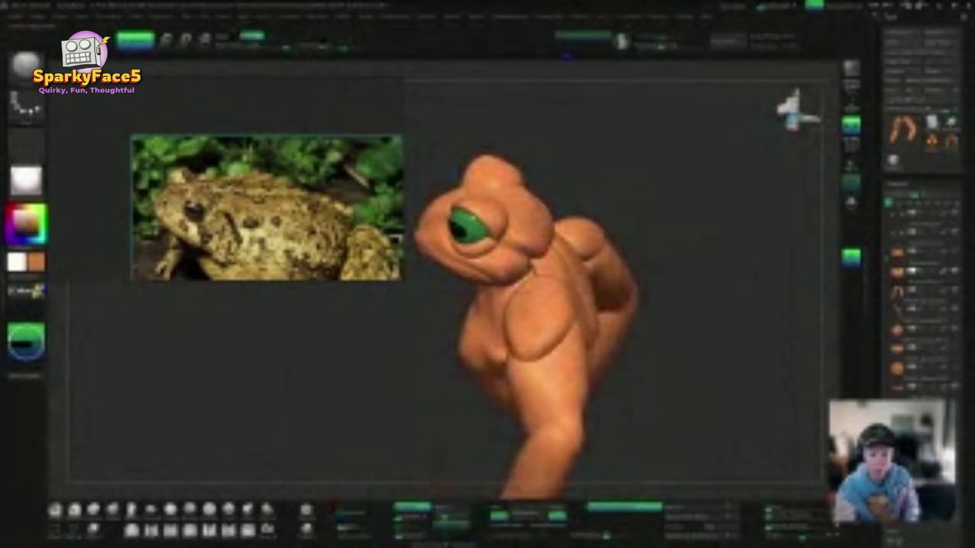
shift+drag(651, 241, 654, 221)
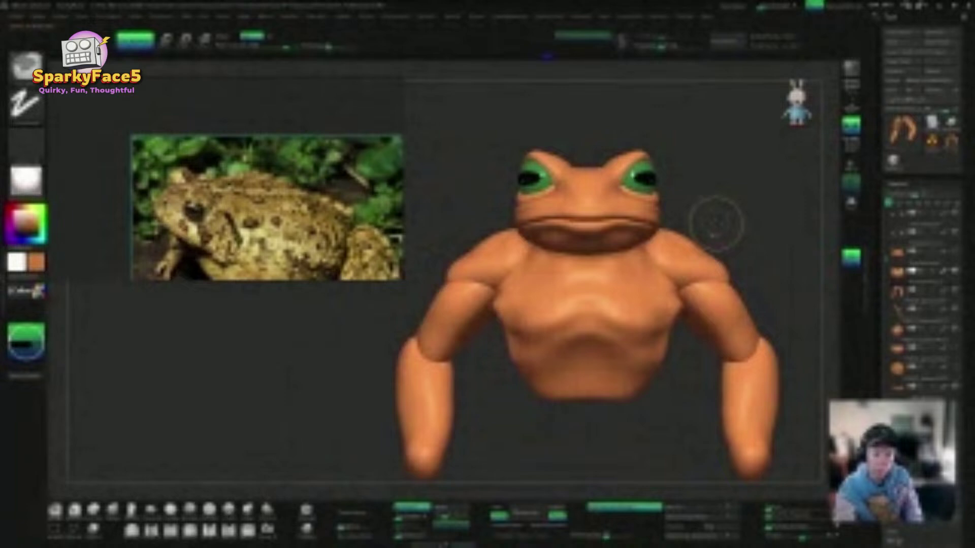
key(ctrl+shift)
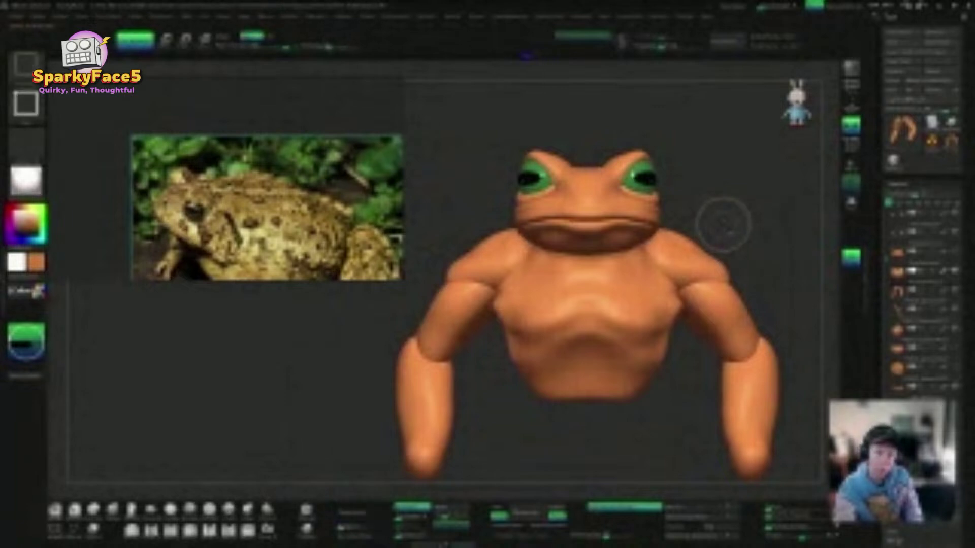
mouse_move(723, 224)
mouse_down()
mouse_move(681, 213)
mouse_move(657, 227)
mouse_up()
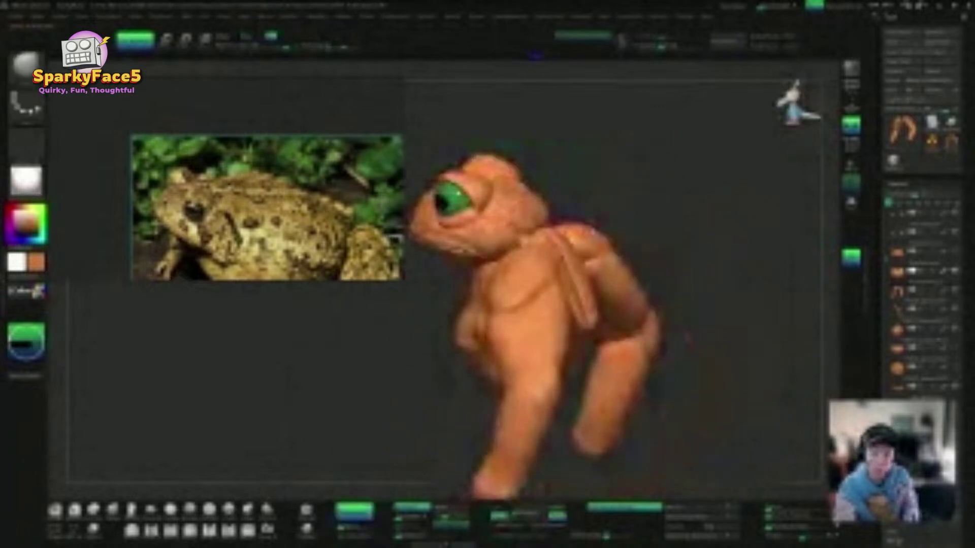
Step: Refine the upper head and the lower jaw so they fit the neck, working from the side, above, front and back
drag(688, 337, 701, 213)
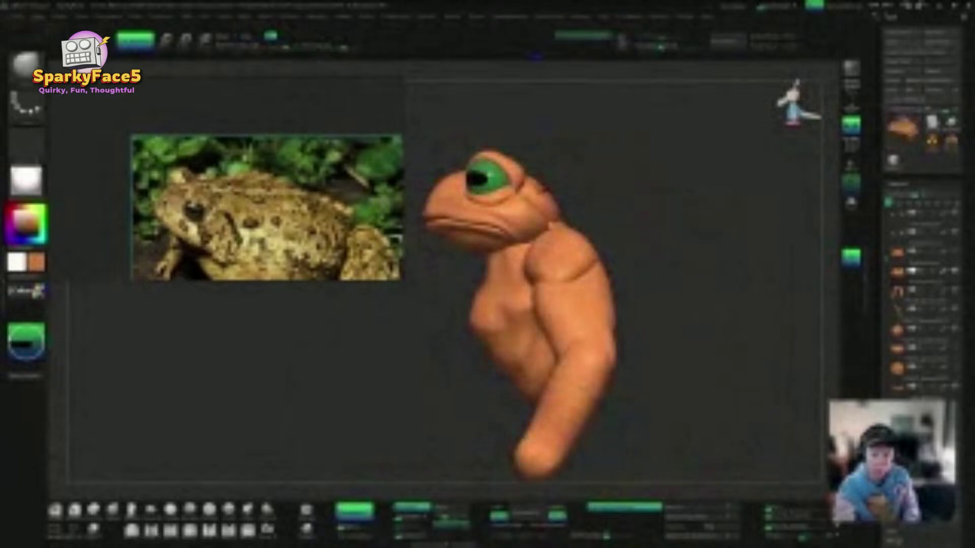
mouse_move(416, 211)
mouse_down()
mouse_move(356, 216)
mouse_move(650, 220)
mouse_up()
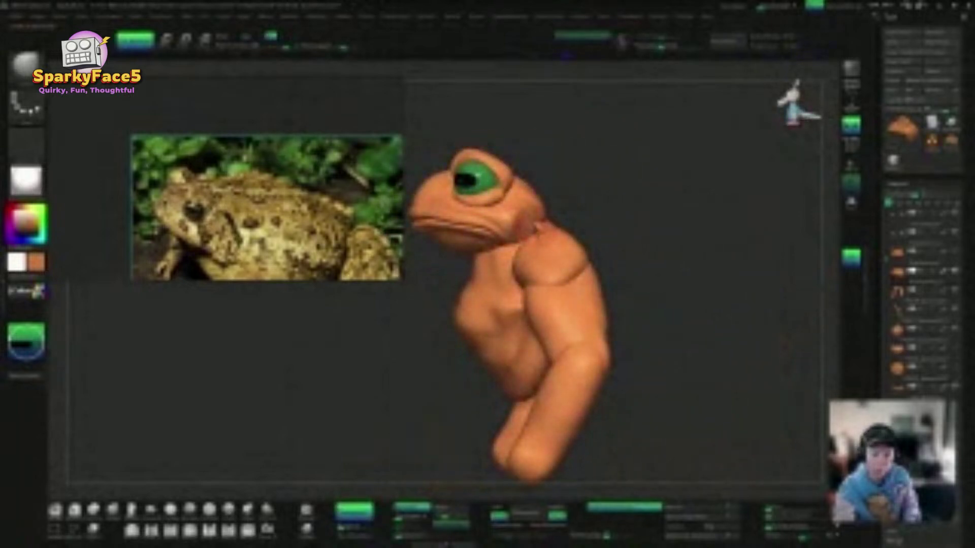
drag(616, 221, 690, 305)
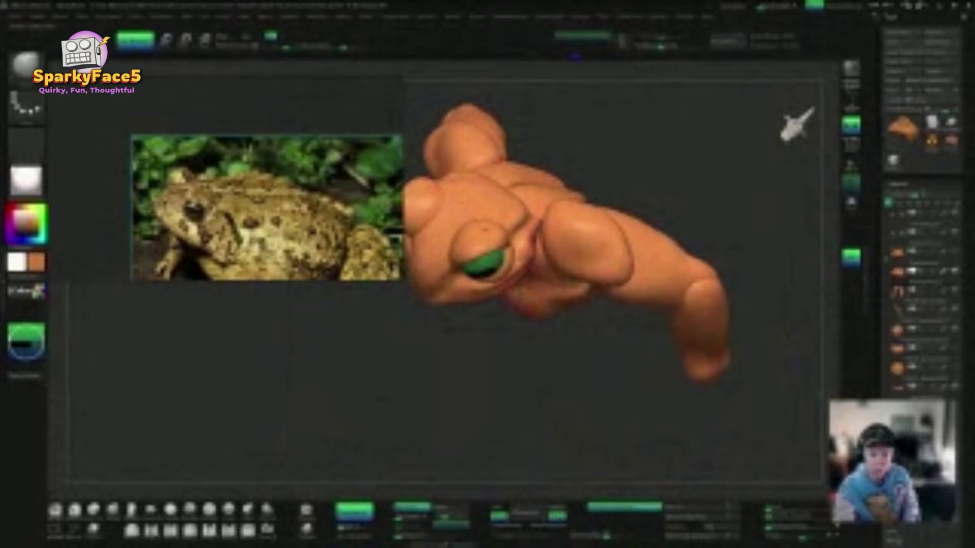
drag(485, 335, 592, 203)
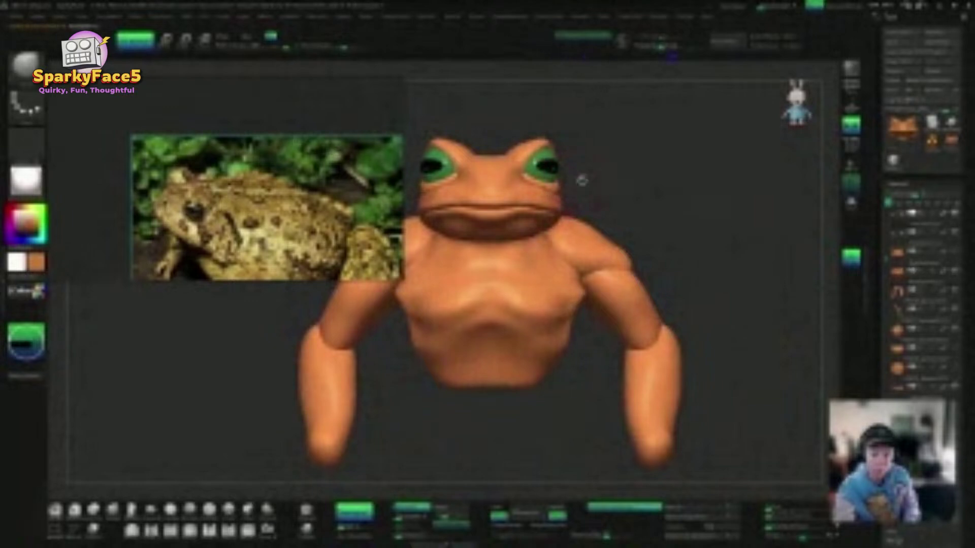
drag(676, 160, 432, 140)
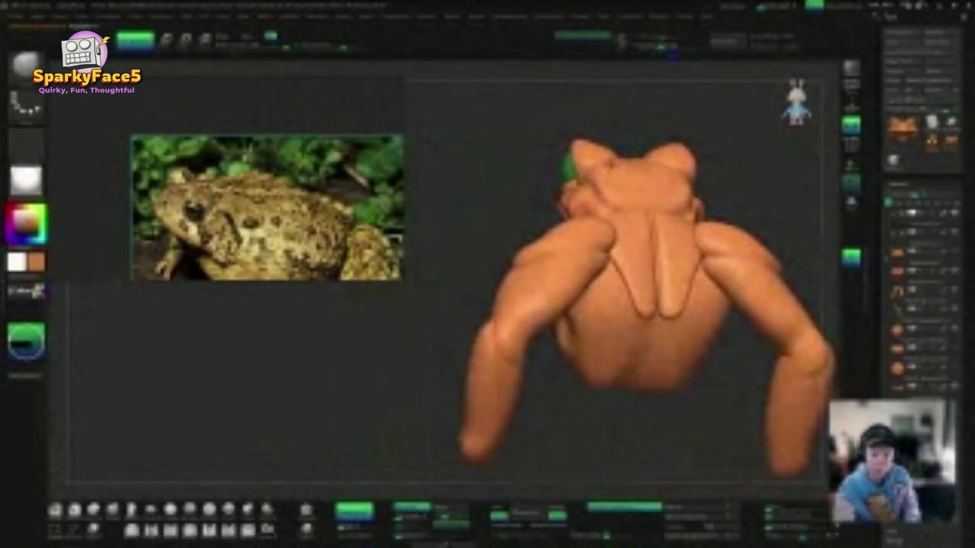
drag(467, 225, 558, 229)
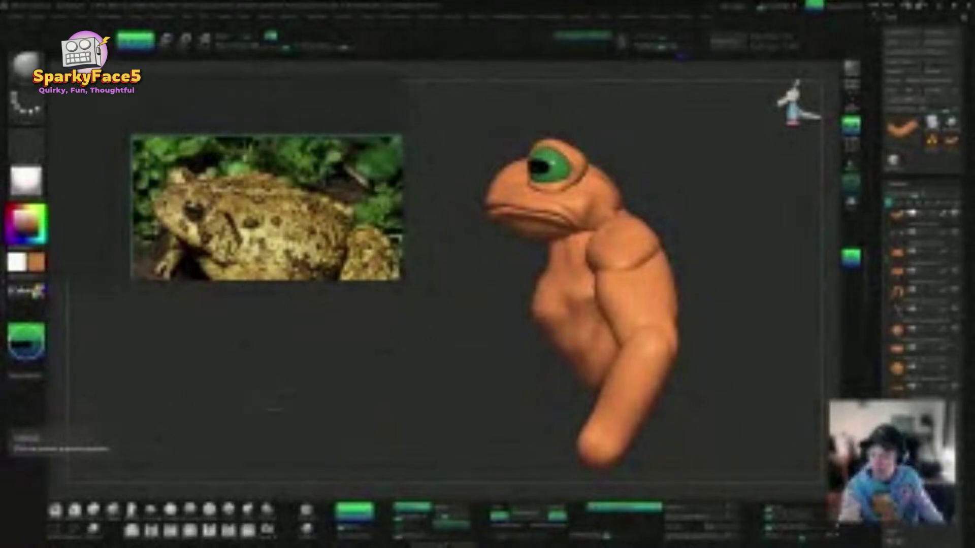
drag(300, 410, 681, 322)
Step: Hide the pelvis block and show the rounded belly below the chest
click(959, 352)
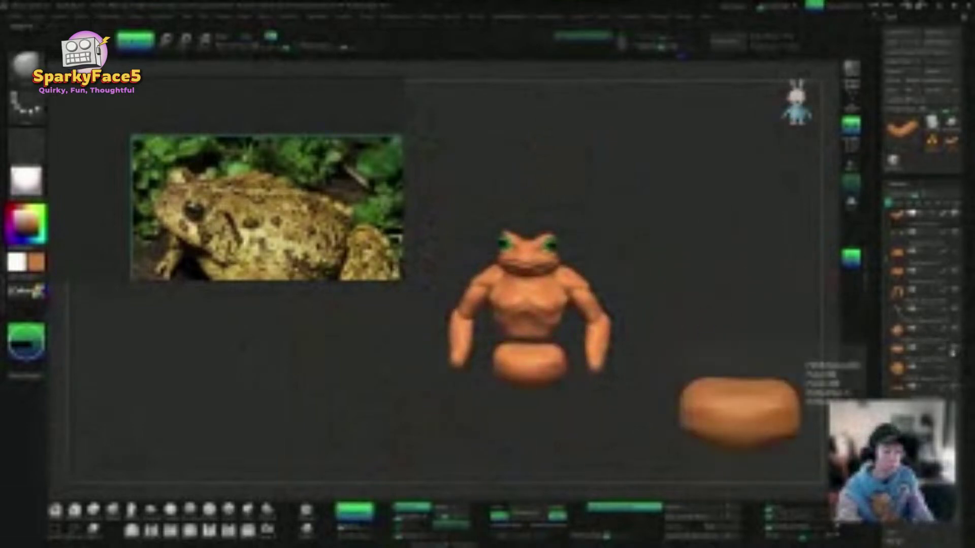
click(958, 352)
drag(811, 362, 860, 361)
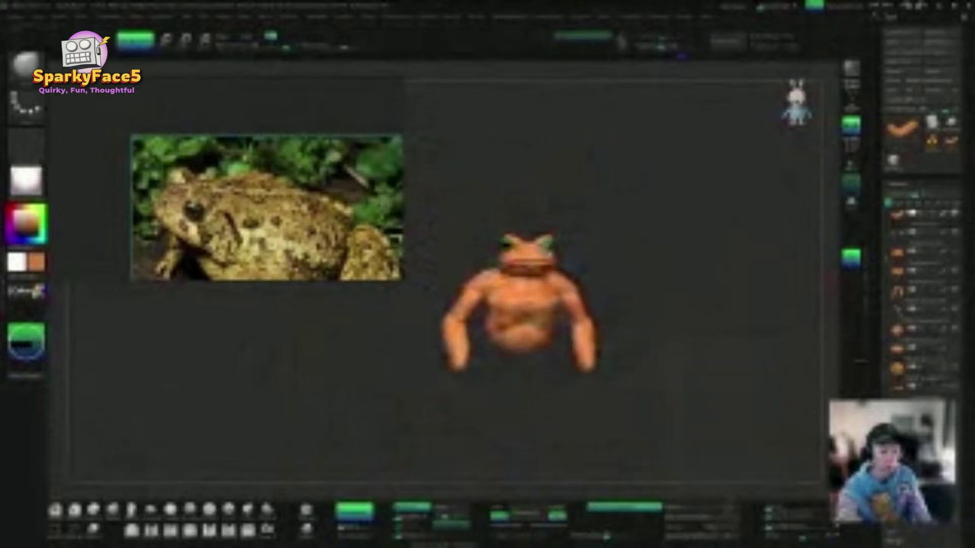
Step: Make the belly active and move it down and into line beneath the chest, checking from the side and front
key(w)
drag(672, 336, 584, 335)
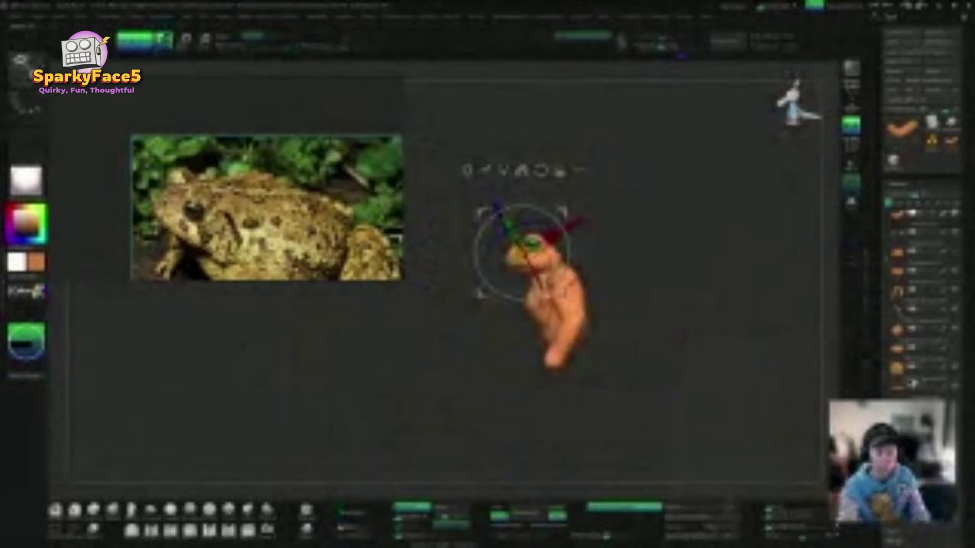
click(923, 383)
drag(683, 332, 744, 333)
drag(602, 248, 582, 260)
drag(678, 333, 746, 333)
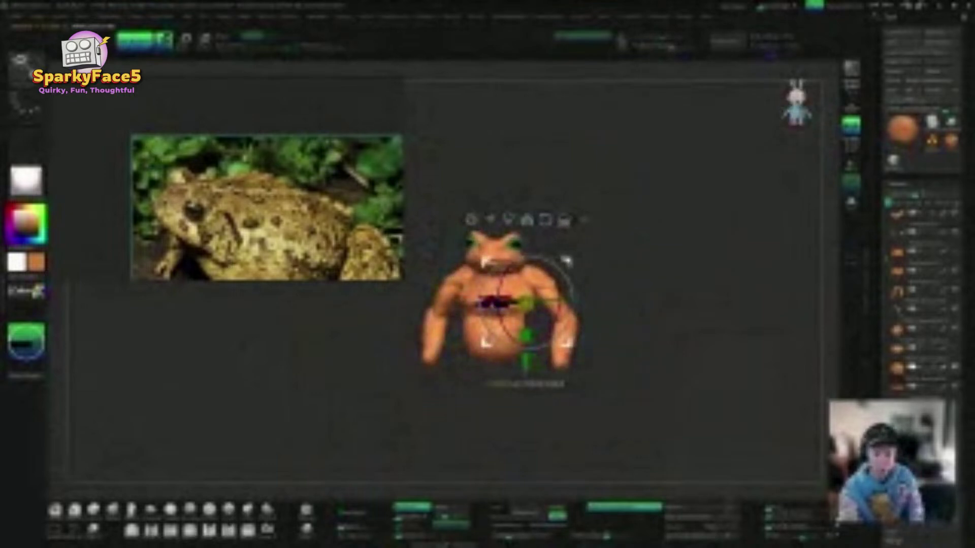
key(q)
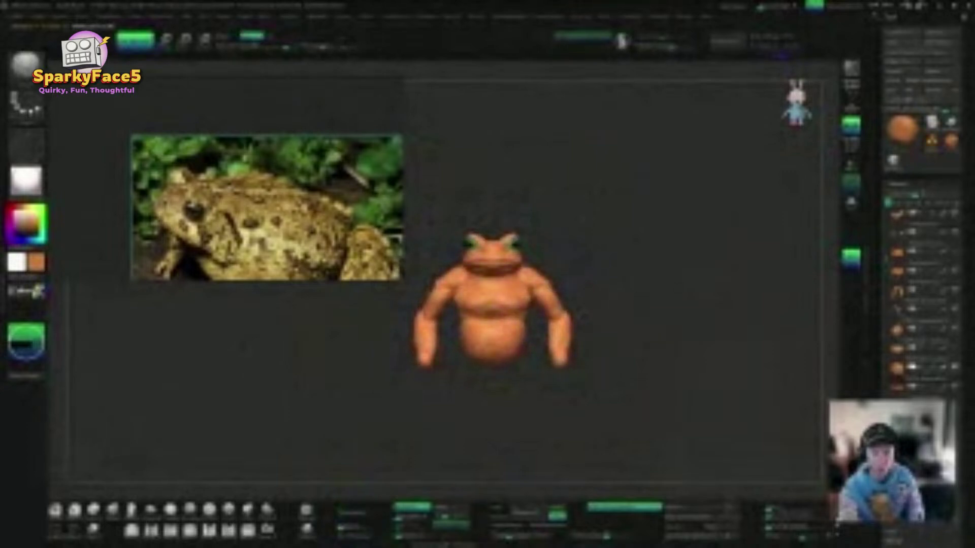
Step: Reshape the round belly into a longer form tucked under the chest, working from below, the side and the front
mouse_move(675, 316)
mouse_down()
mouse_move(706, 315)
mouse_move(612, 315)
mouse_move(683, 315)
mouse_up()
drag(530, 394, 579, 406)
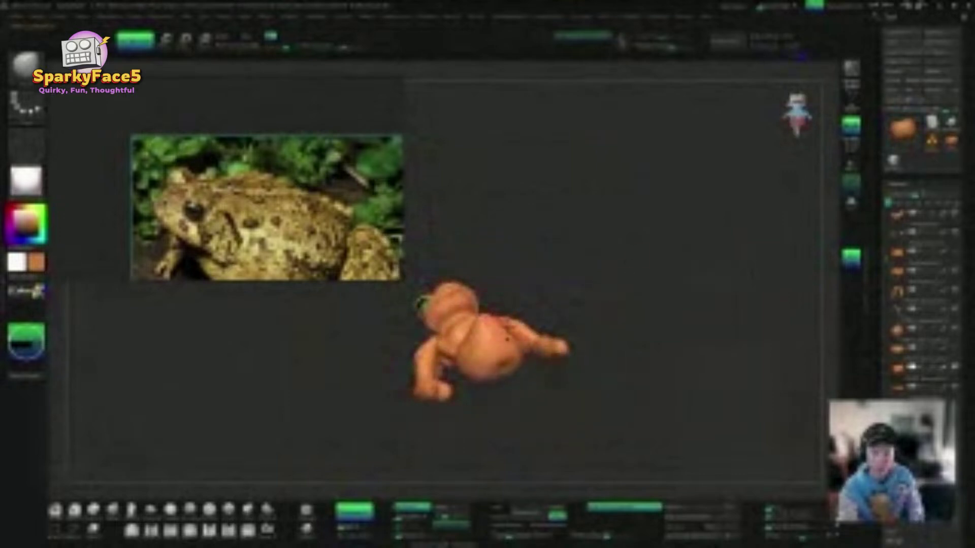
drag(522, 305, 583, 305)
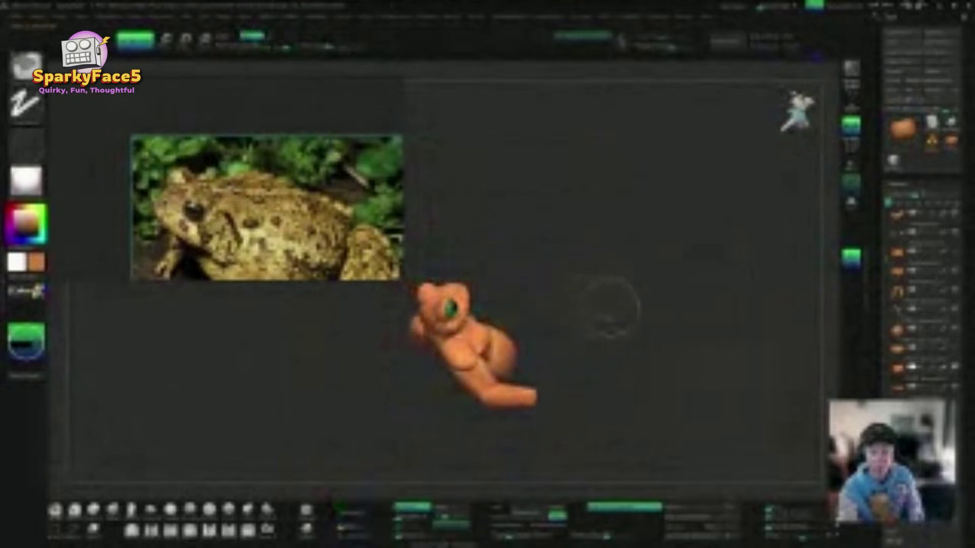
drag(646, 332, 602, 282)
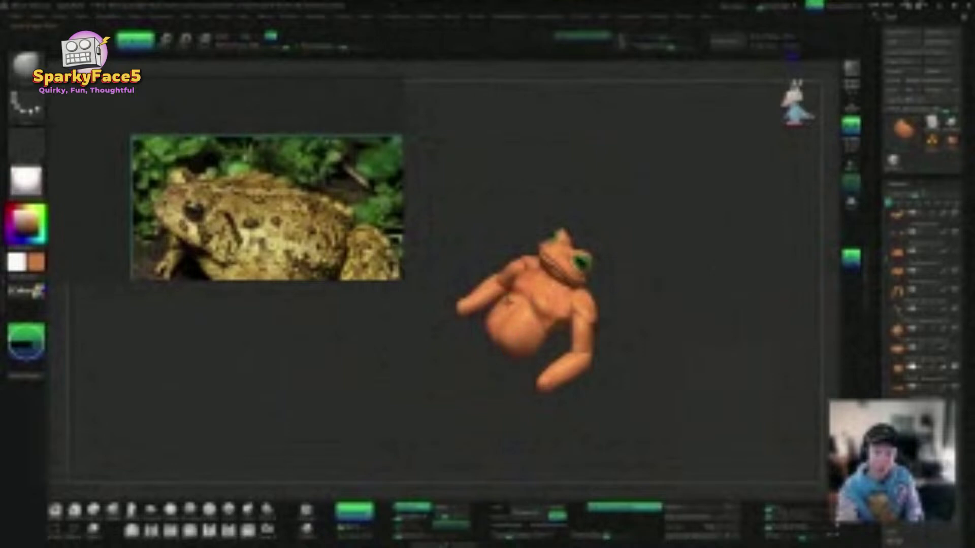
shift+drag(660, 325, 630, 315)
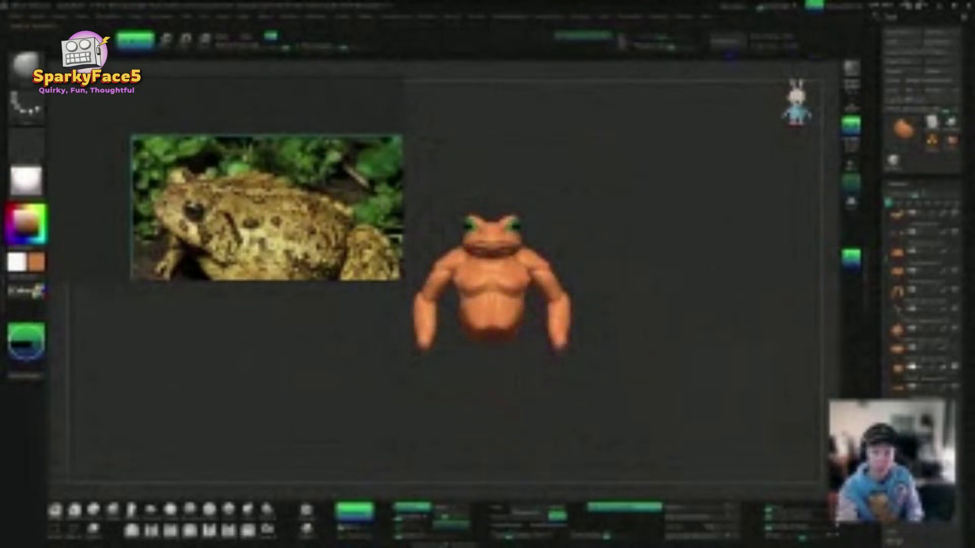
drag(635, 325, 580, 336)
key(shift)
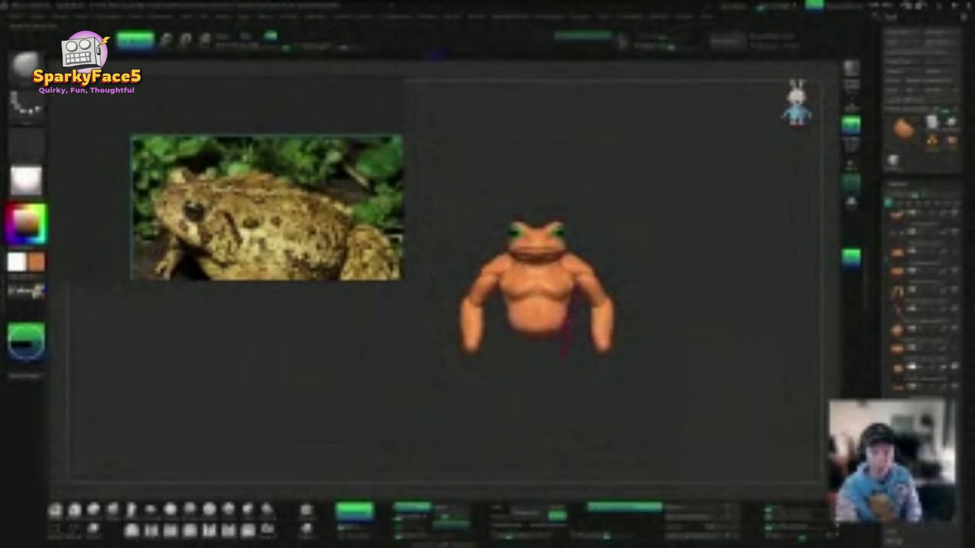
Step: Refine the belly's underside and its join with the chest, working from below and the front
drag(653, 294, 626, 249)
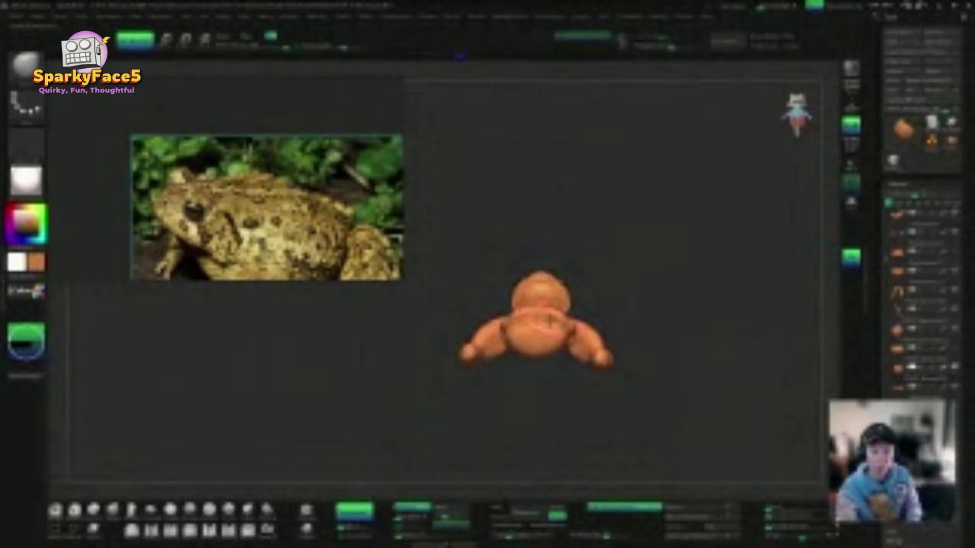
drag(635, 214, 641, 255)
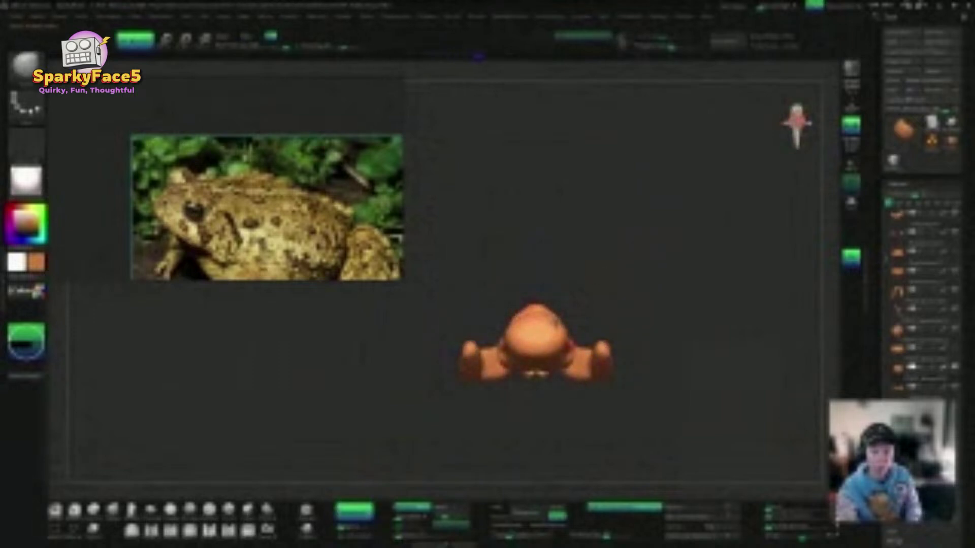
drag(577, 317, 578, 343)
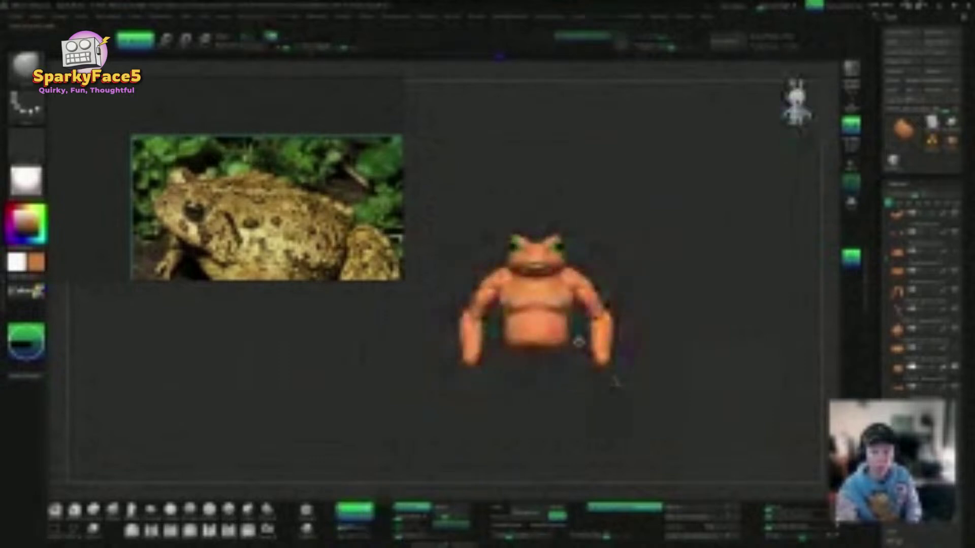
drag(612, 383, 615, 383)
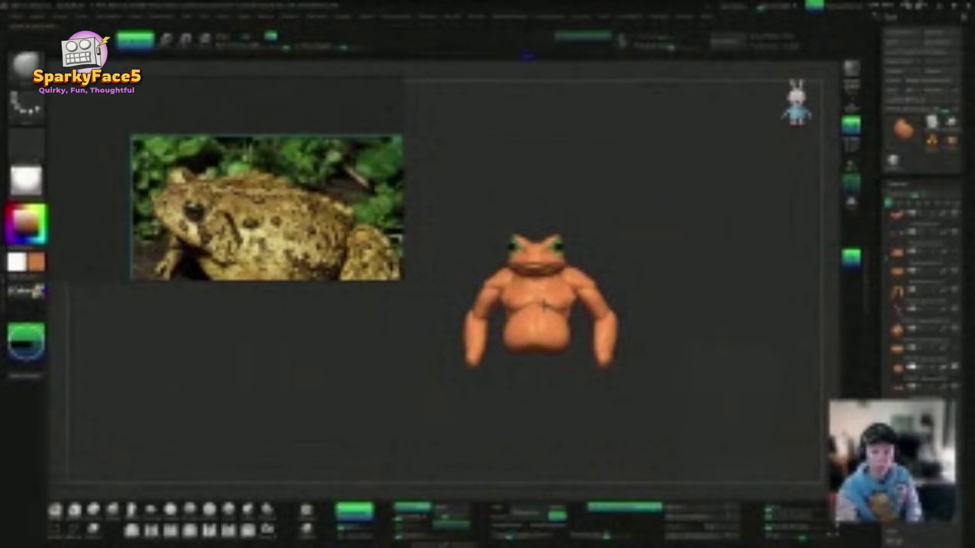
mouse_move(599, 271)
mouse_down()
mouse_move(669, 269)
mouse_move(600, 271)
mouse_move(599, 246)
mouse_move(611, 285)
mouse_up()
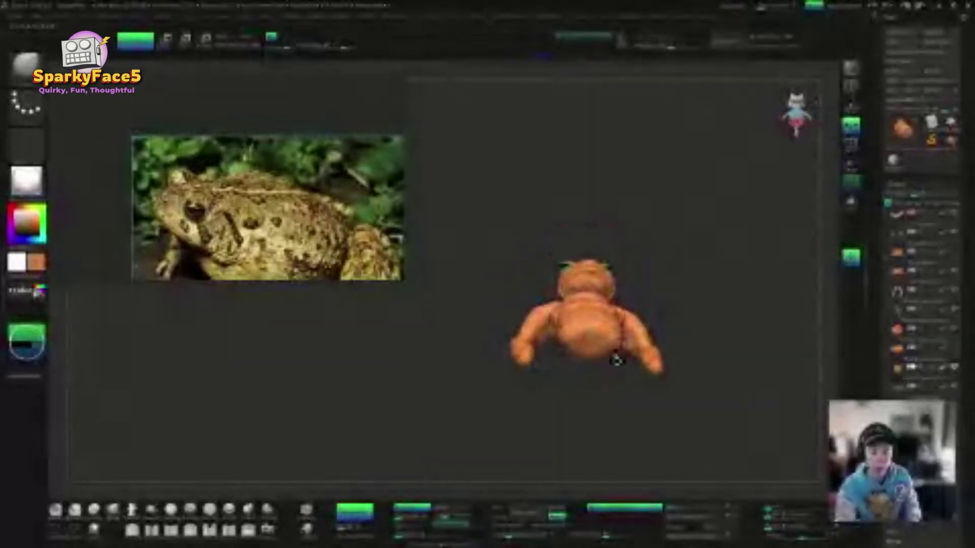
mouse_move(615, 361)
mouse_down()
mouse_move(609, 341)
mouse_move(607, 365)
mouse_up()
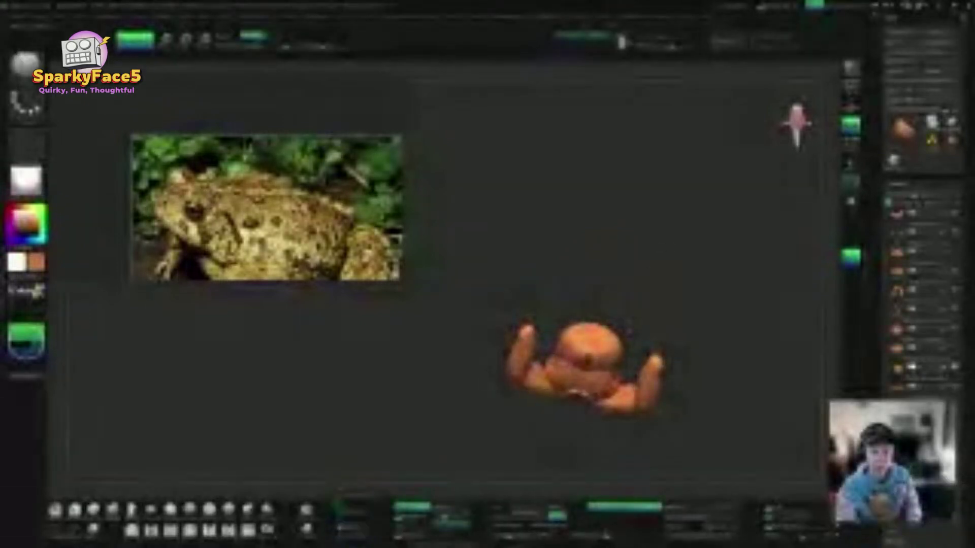
Step: Round the belly out so it bulges forward under the chest, shaping it from the front, three-quarter, side and below
drag(694, 228, 617, 307)
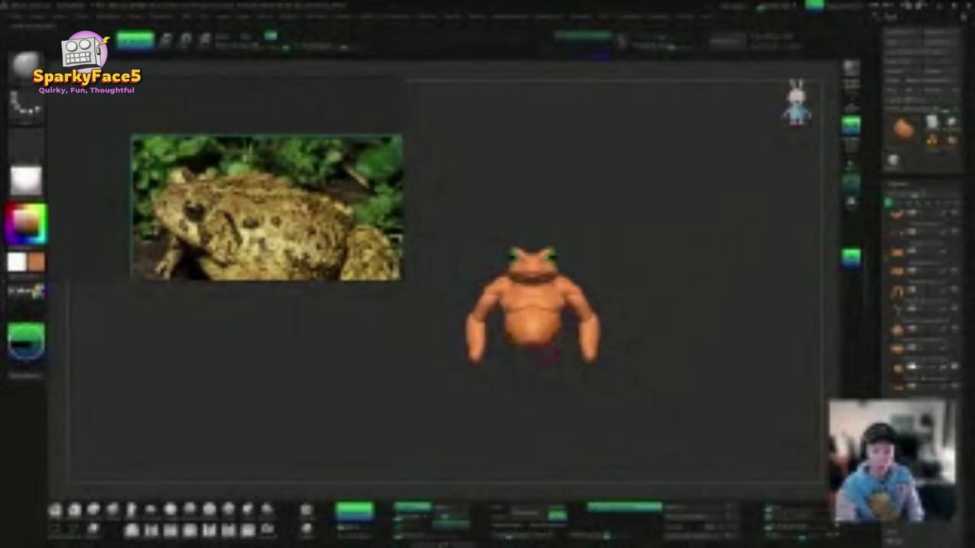
drag(622, 307, 538, 307)
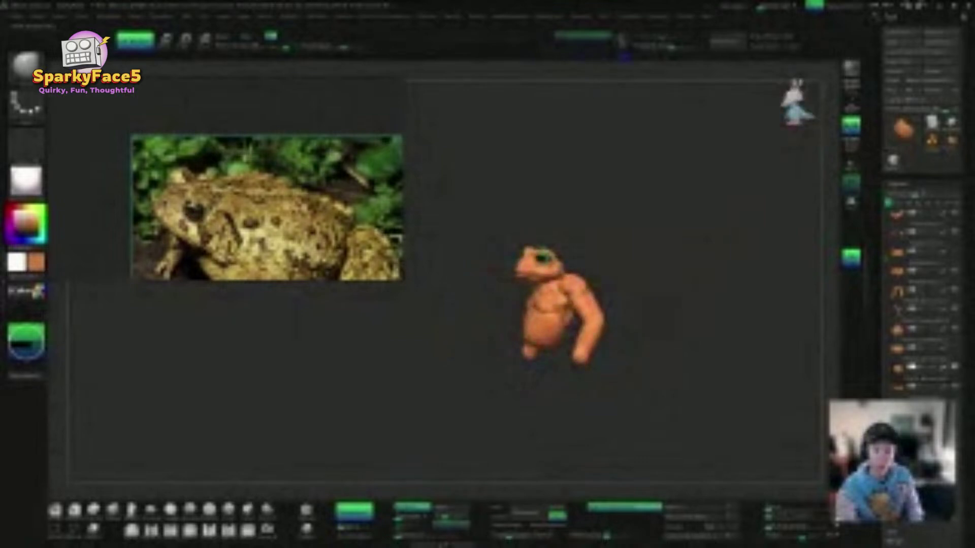
drag(630, 308, 556, 315)
drag(629, 315, 564, 318)
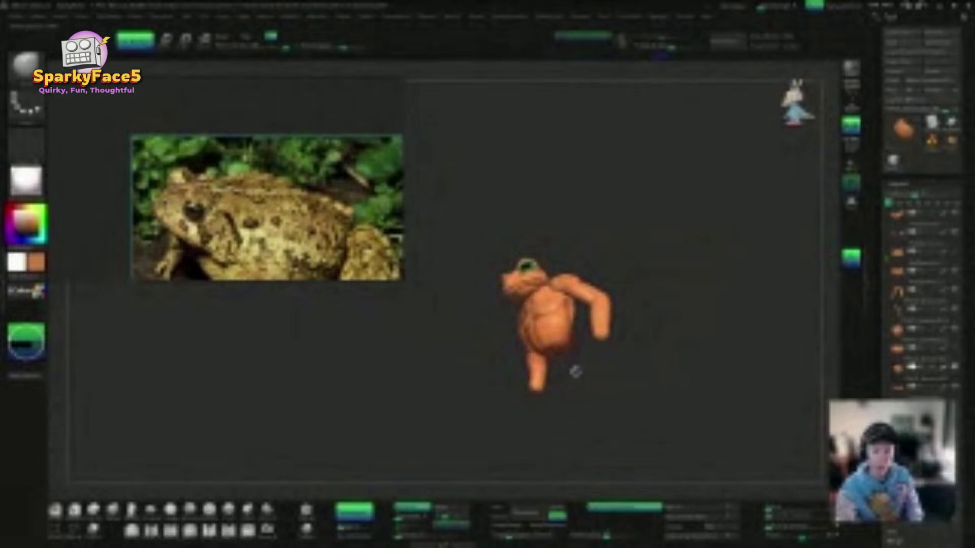
drag(575, 372, 561, 338)
drag(656, 330, 591, 332)
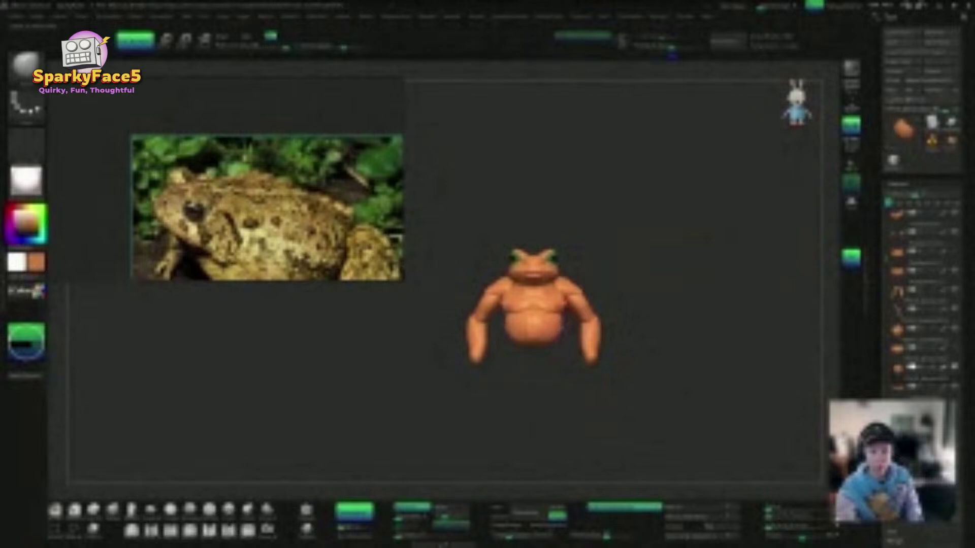
drag(686, 325, 628, 294)
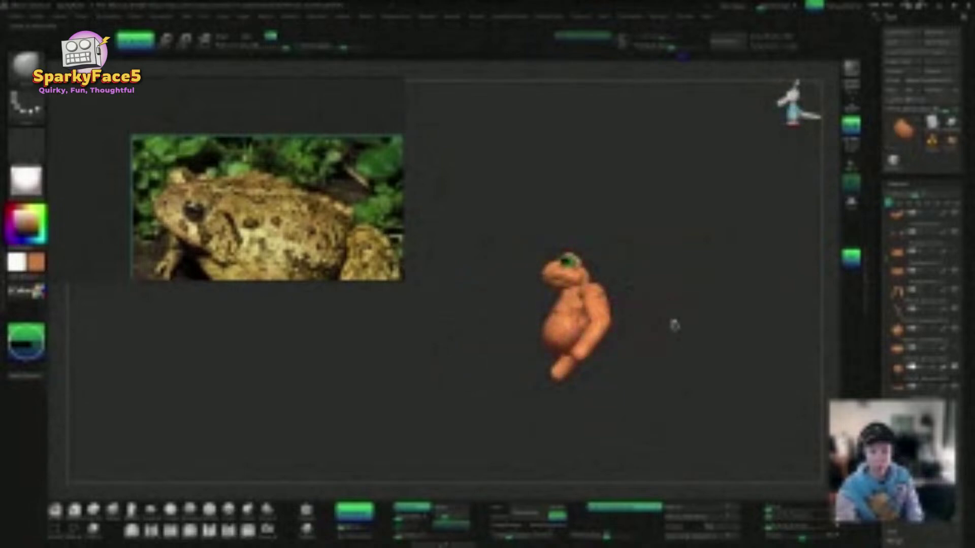
drag(674, 325, 630, 365)
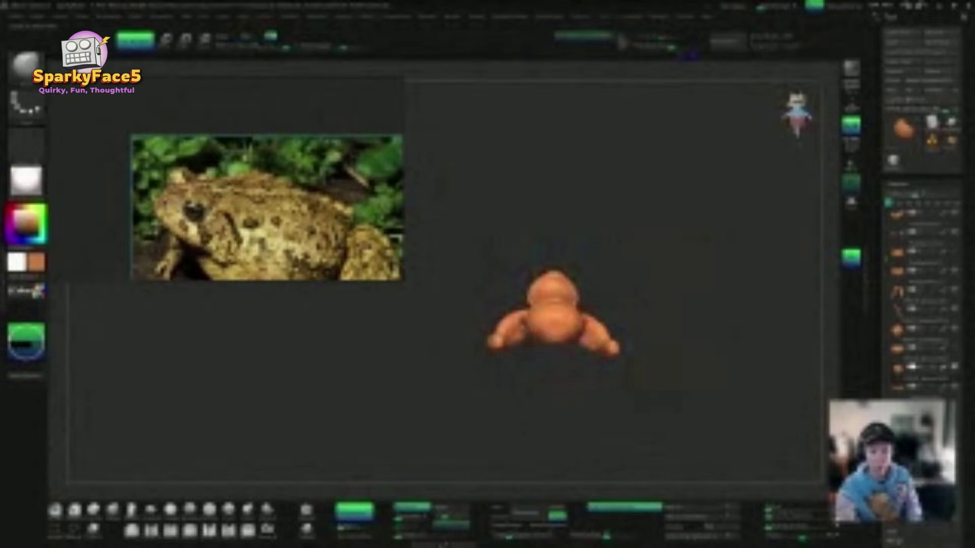
drag(609, 315, 716, 307)
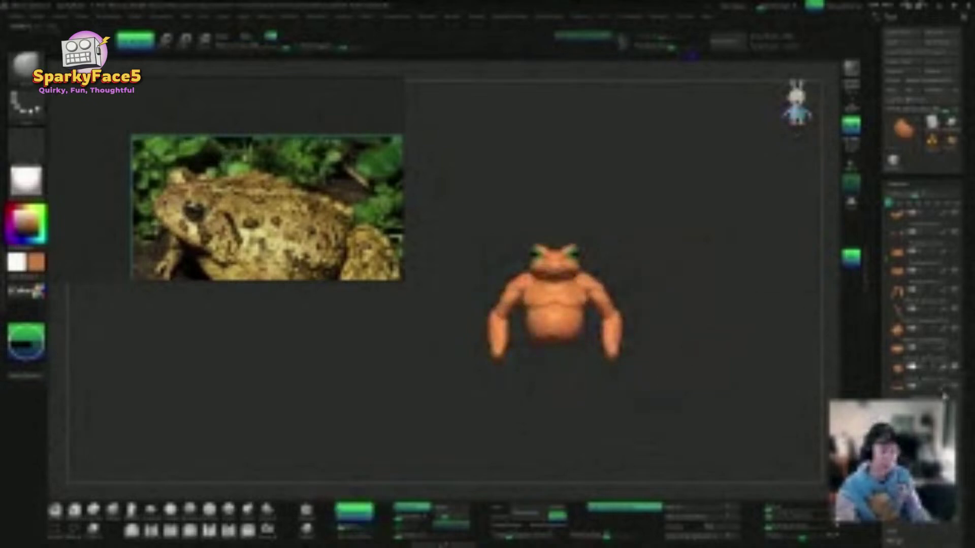
Step: Show the pelvis block, make it active and move it up against the underside of the belly
click(956, 350)
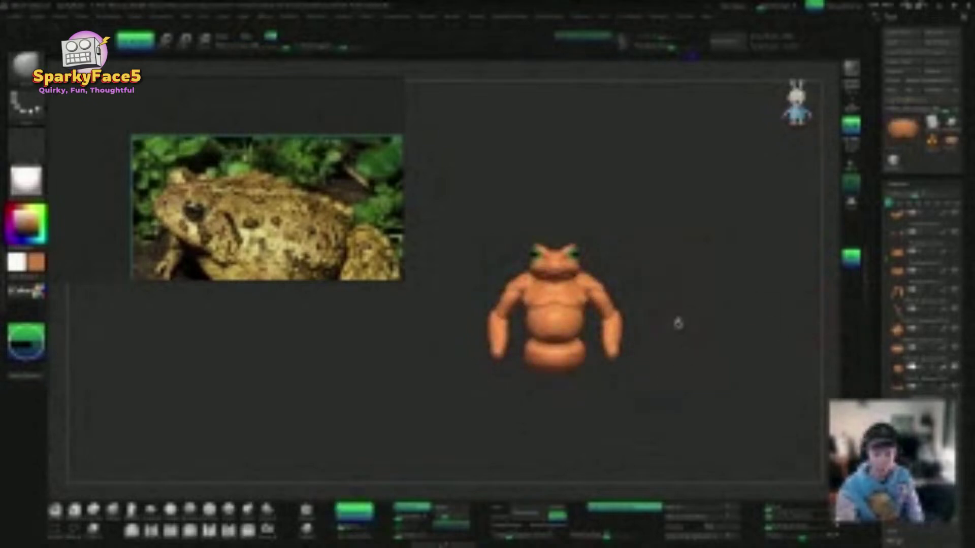
key(w)
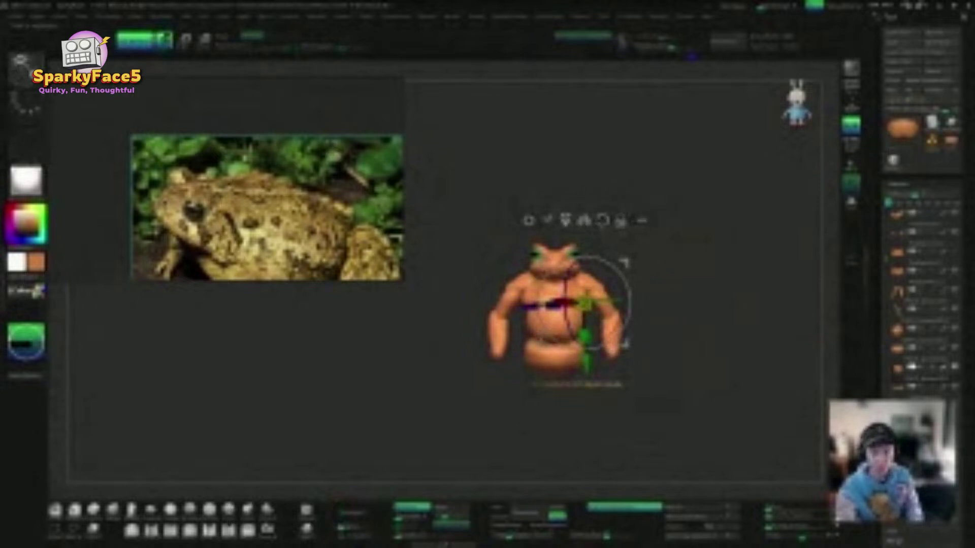
click(565, 220)
drag(566, 384, 565, 375)
key(ctrl+z)
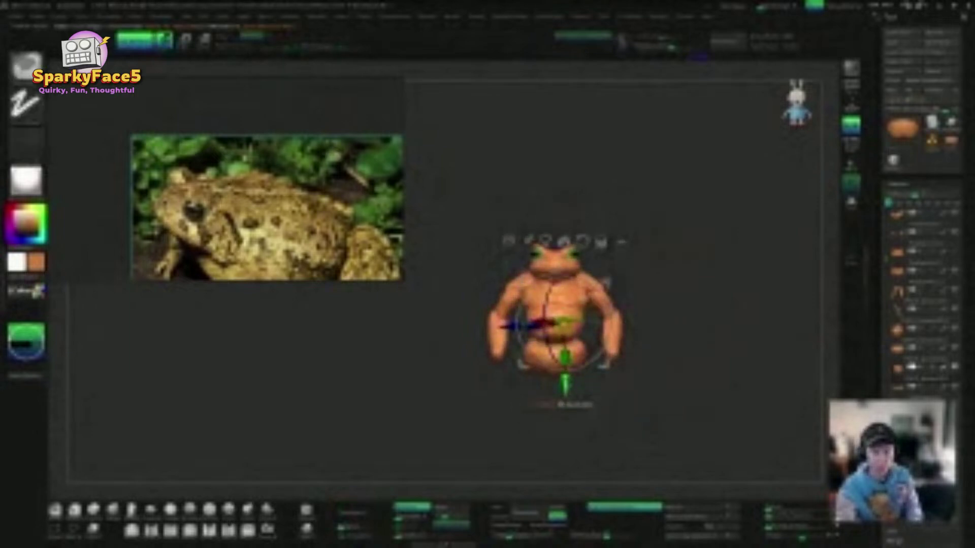
alt+click(551, 357)
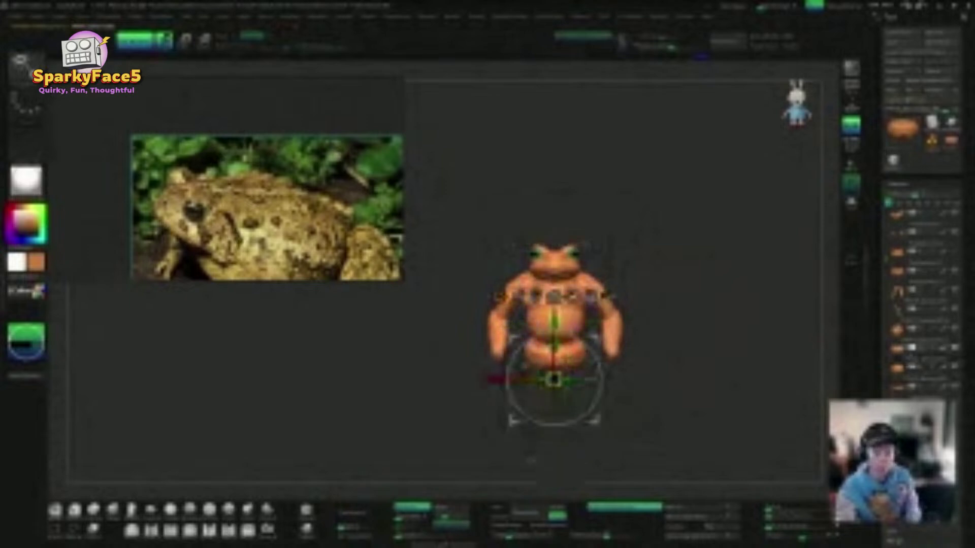
drag(685, 330, 558, 307)
key(q)
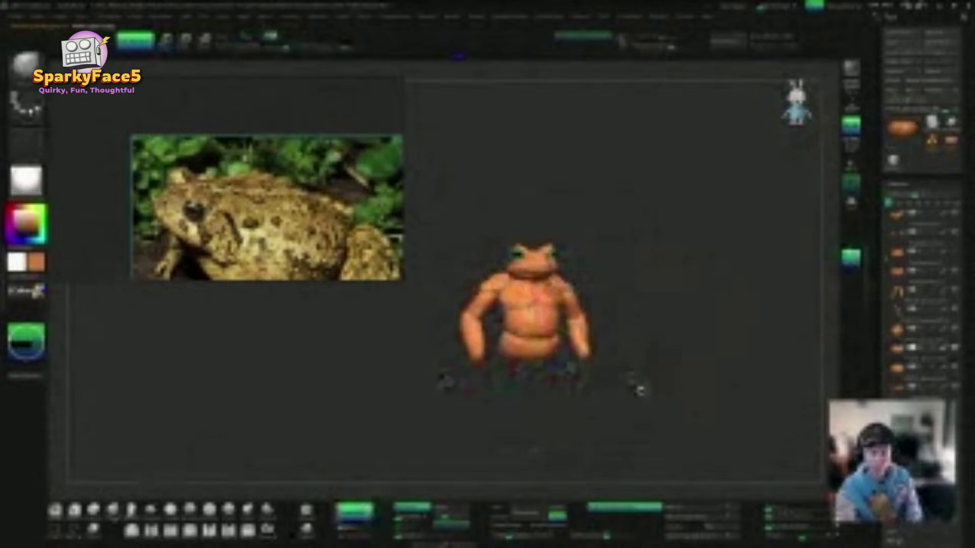
Step: Reshape the pelvis block to continue the belly's outline downward, working from the front and below
drag(641, 390, 611, 398)
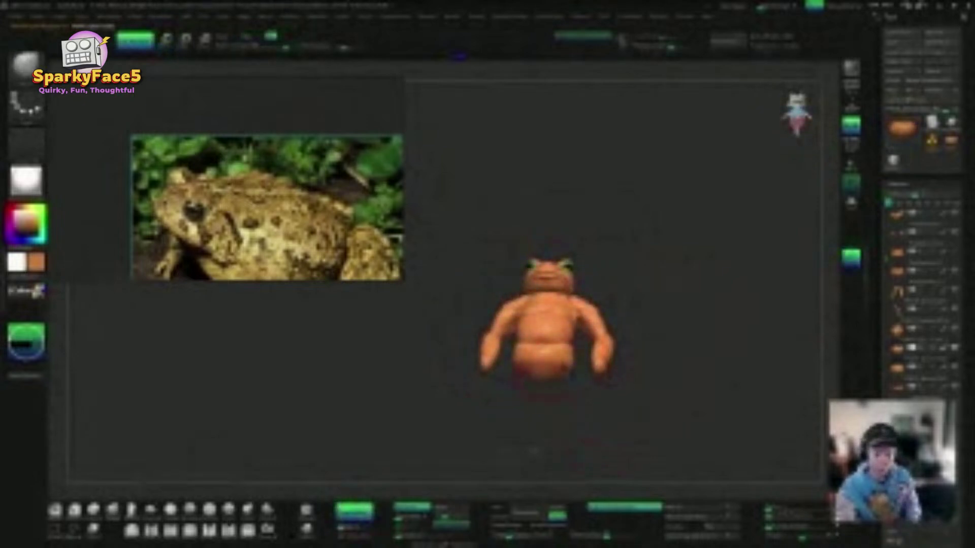
drag(572, 406, 562, 407)
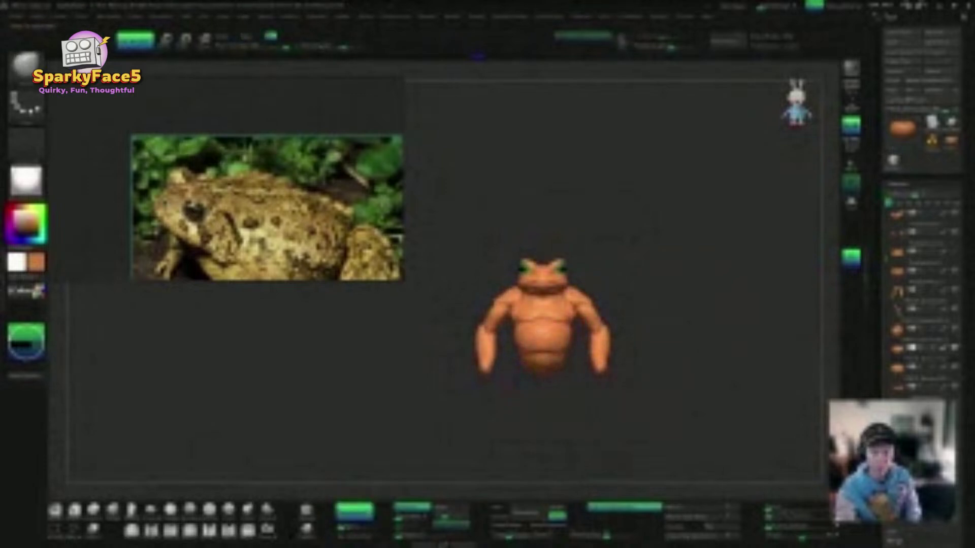
drag(635, 406, 583, 391)
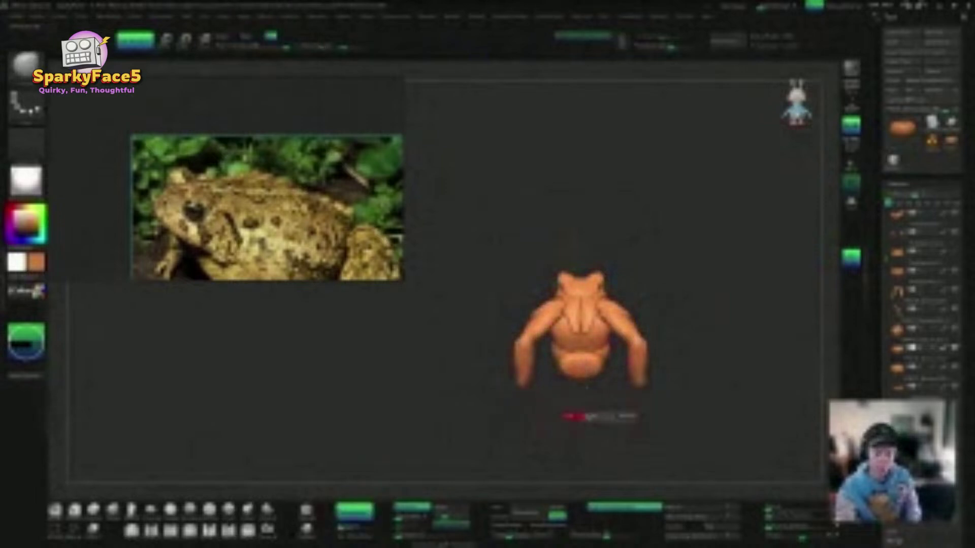
Step: Taper the pelvis into a narrower form below the belly, shaping it from the back and the front
drag(614, 411, 673, 427)
drag(599, 417, 571, 404)
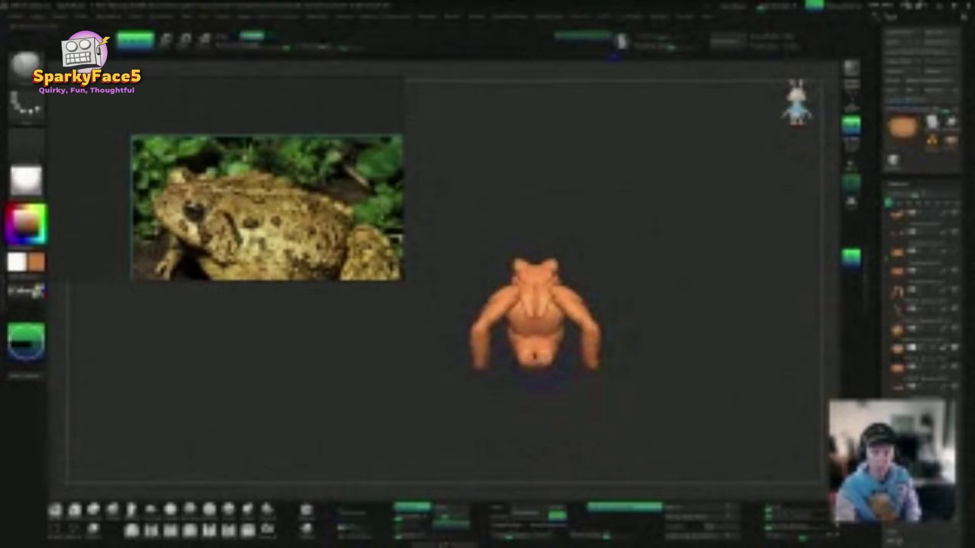
drag(571, 404, 557, 396)
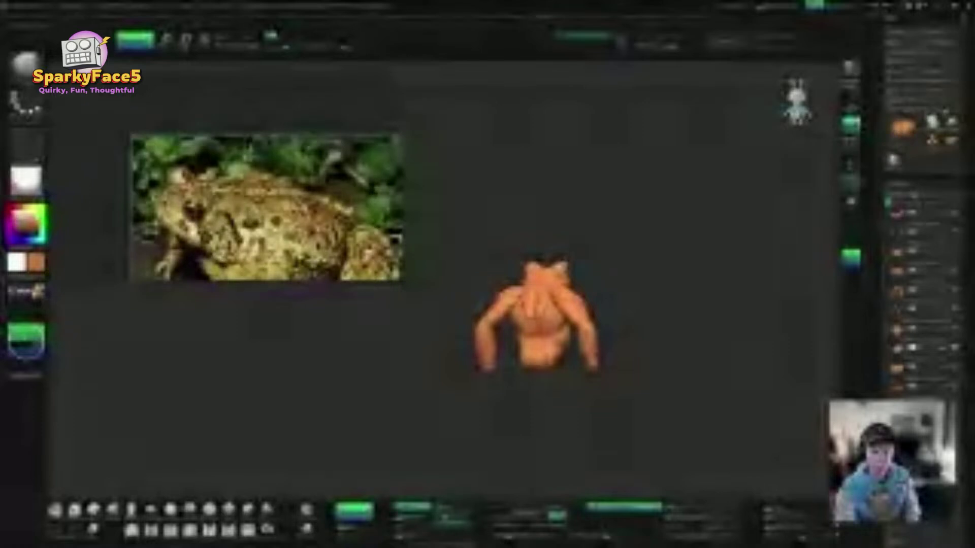
drag(564, 380, 706, 384)
drag(579, 401, 563, 368)
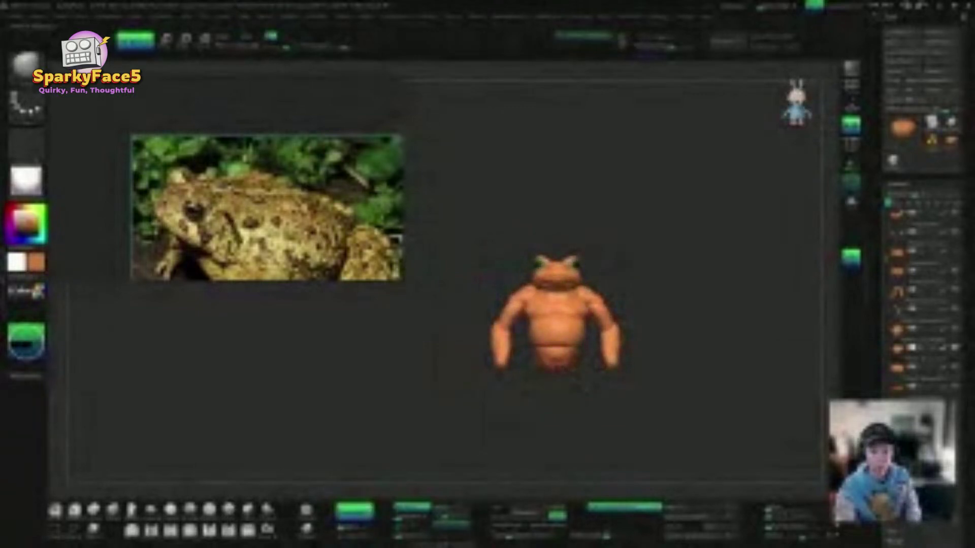
drag(513, 411, 700, 315)
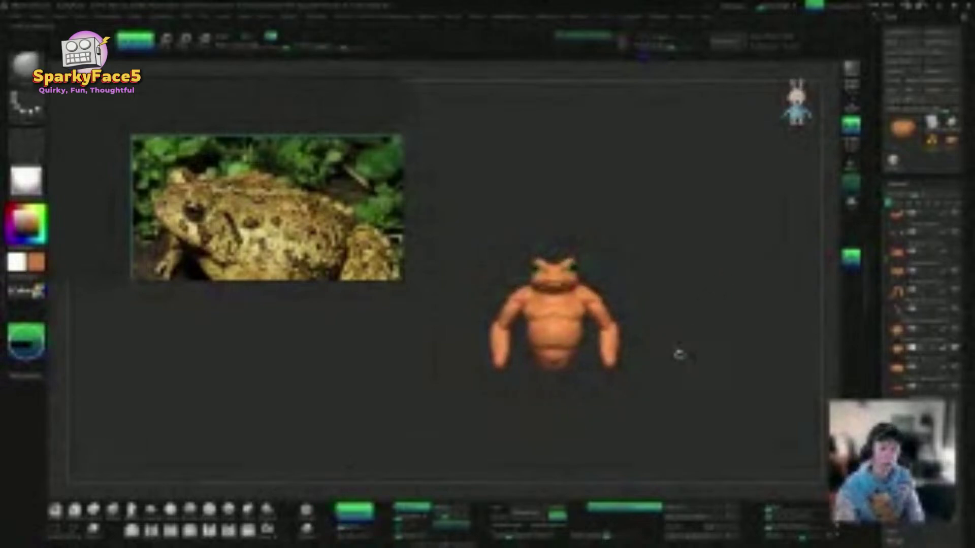
Step: Choose a dark brown colour and apply it to the pelvis so it stands apart from the orange body
drag(703, 357, 638, 355)
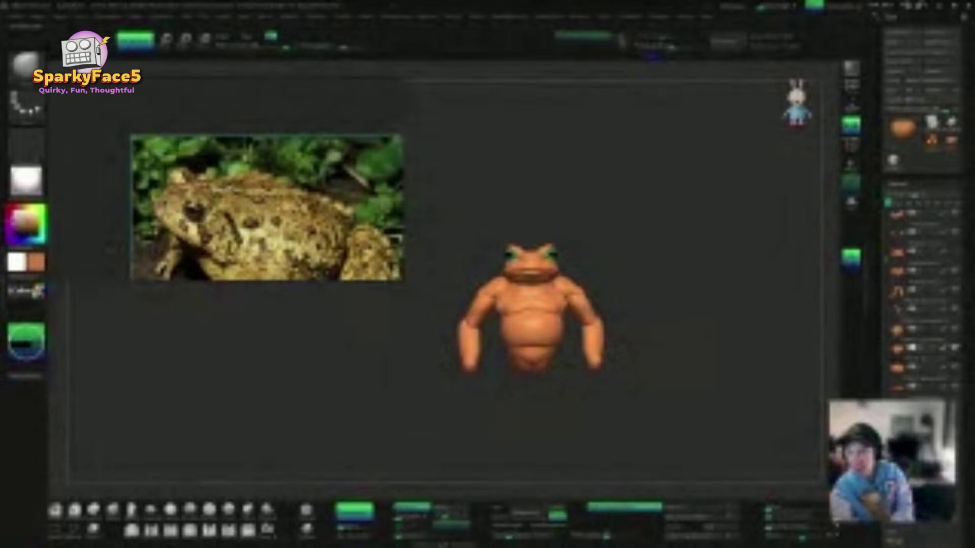
click(33, 233)
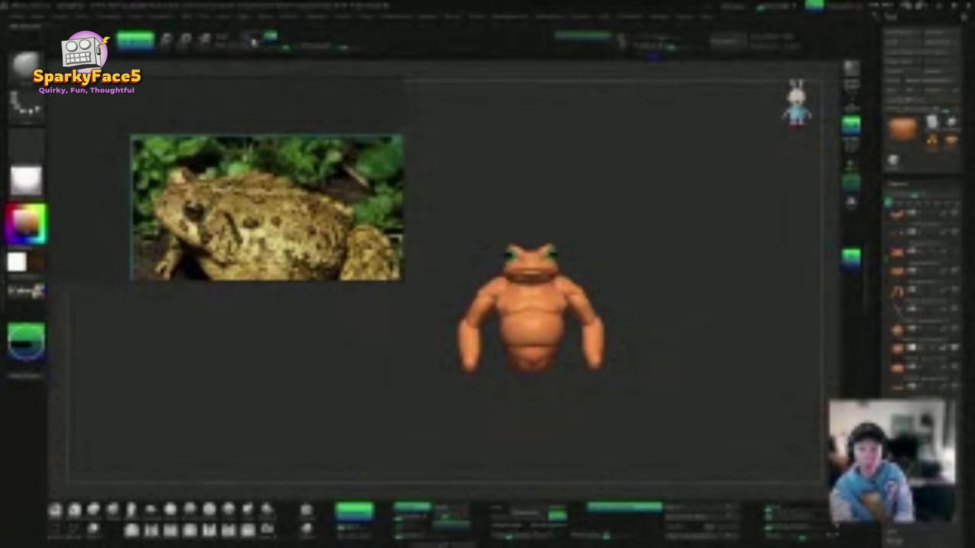
click(251, 37)
click(37, 263)
drag(681, 324, 564, 401)
drag(699, 273, 681, 358)
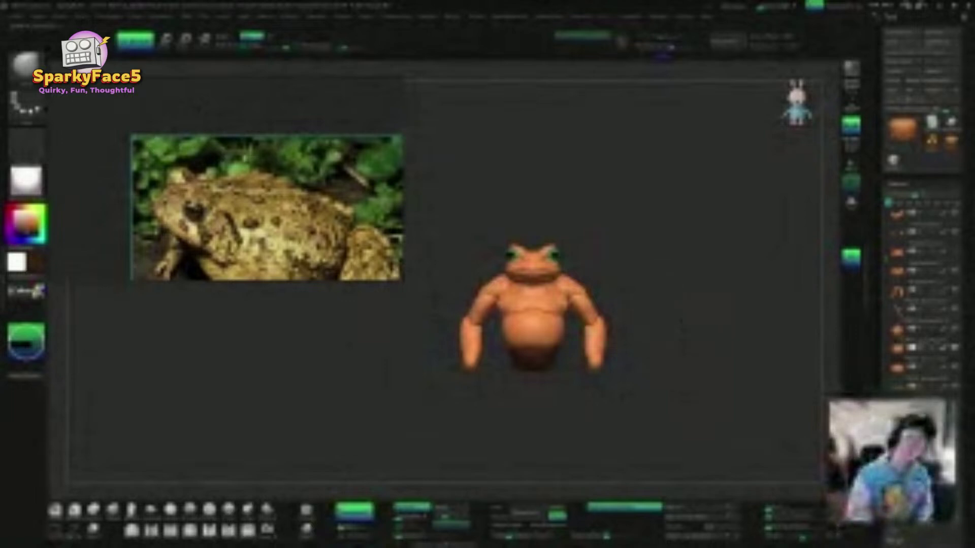
Step: Insert a mirrored pair of long tapered leg shapes at the sides of the pelvis with an insert-mesh brush
drag(660, 275, 503, 337)
drag(701, 351, 513, 366)
shift+drag(703, 368, 696, 403)
alt+drag(542, 410, 764, 401)
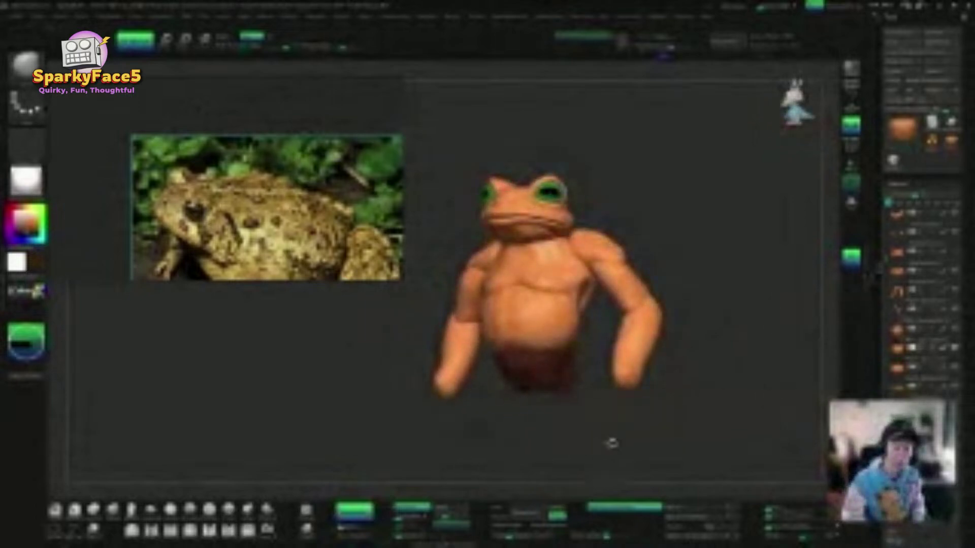
click(267, 531)
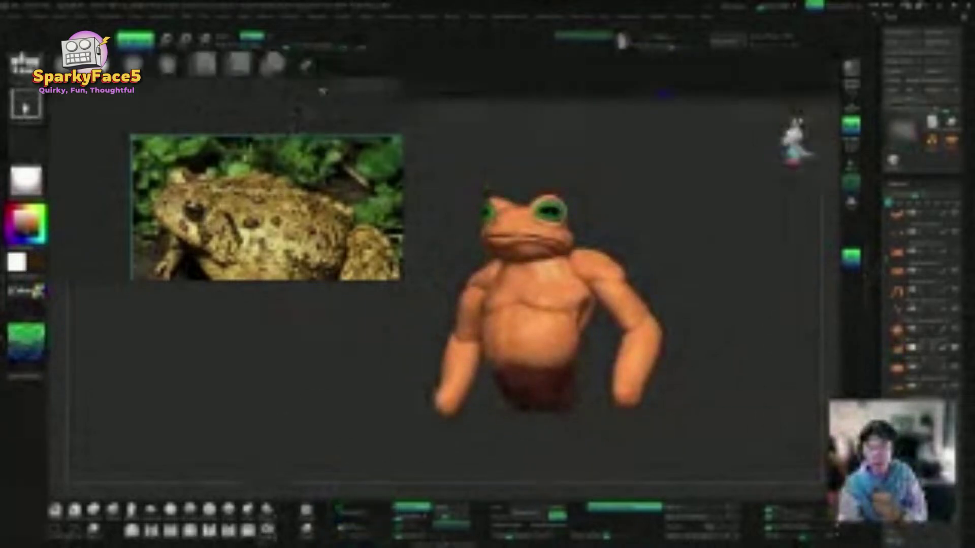
drag(678, 327, 656, 376)
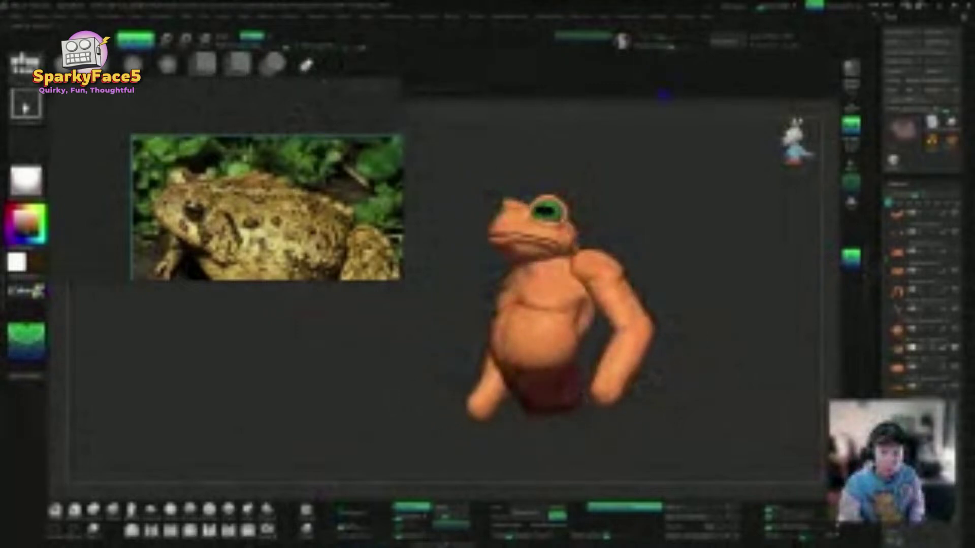
mouse_move(569, 396)
mouse_down()
mouse_move(615, 390)
mouse_move(620, 409)
mouse_up()
drag(696, 350, 755, 323)
Step: Rotate the inserted leg shapes from horizontal to hang straight down from the pelvis
key(w)
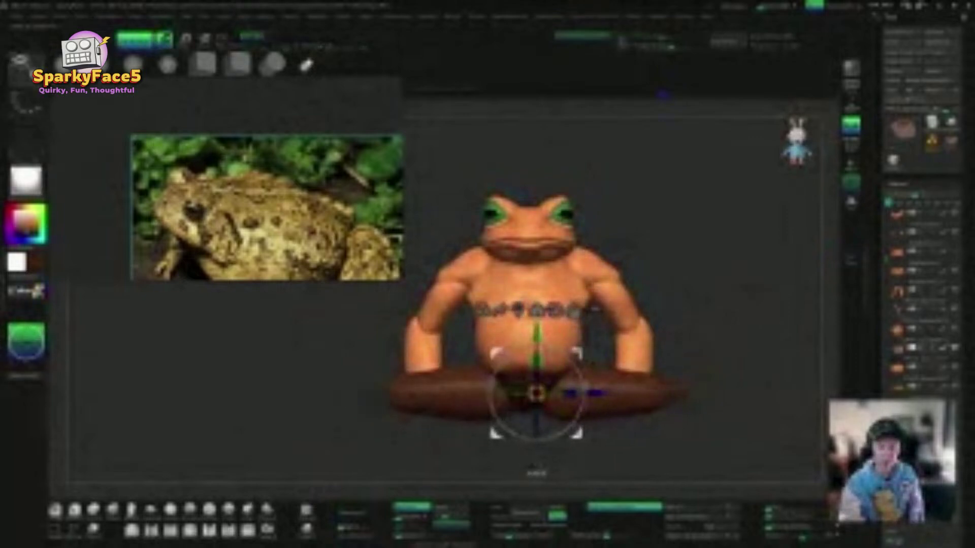
mouse_move(744, 325)
mouse_down()
mouse_move(534, 325)
mouse_move(731, 325)
mouse_move(733, 310)
mouse_up()
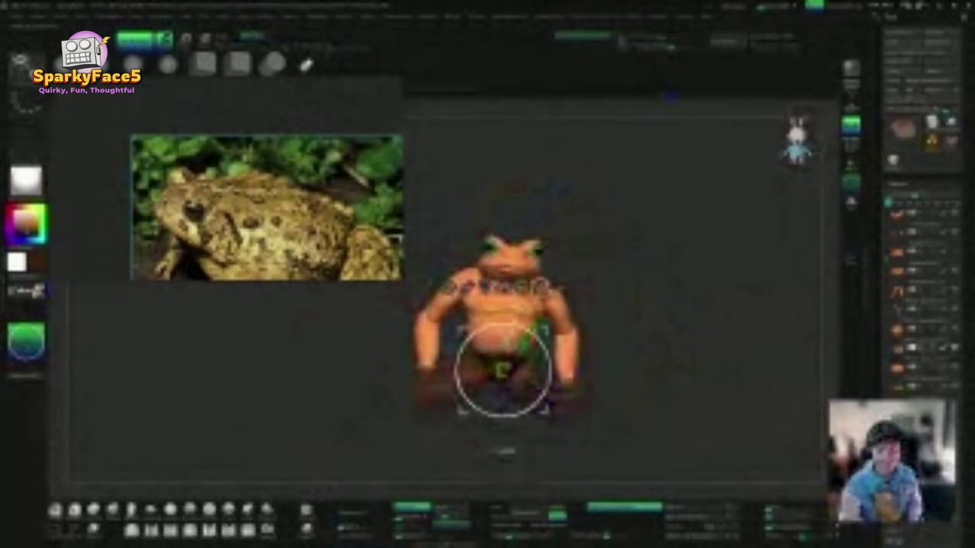
drag(545, 410, 562, 395)
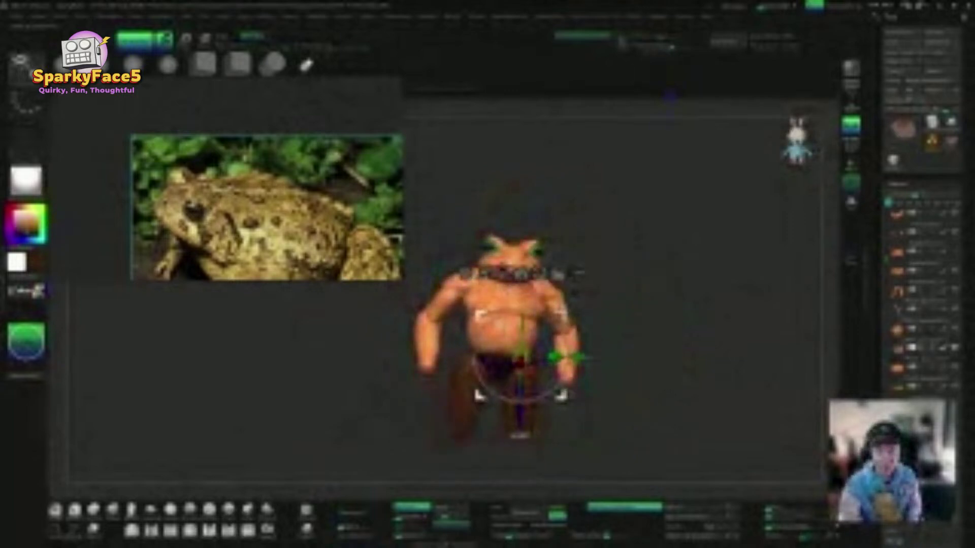
drag(670, 94, 683, 94)
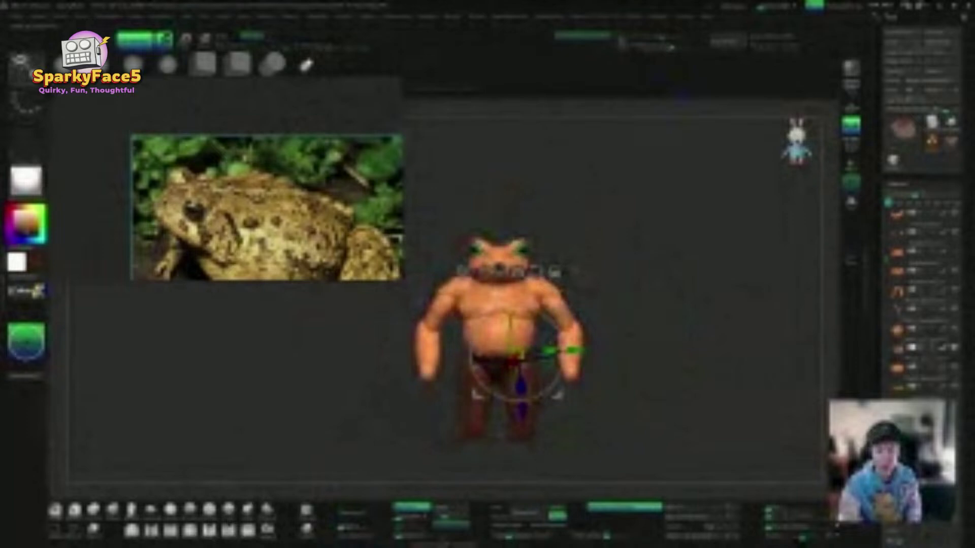
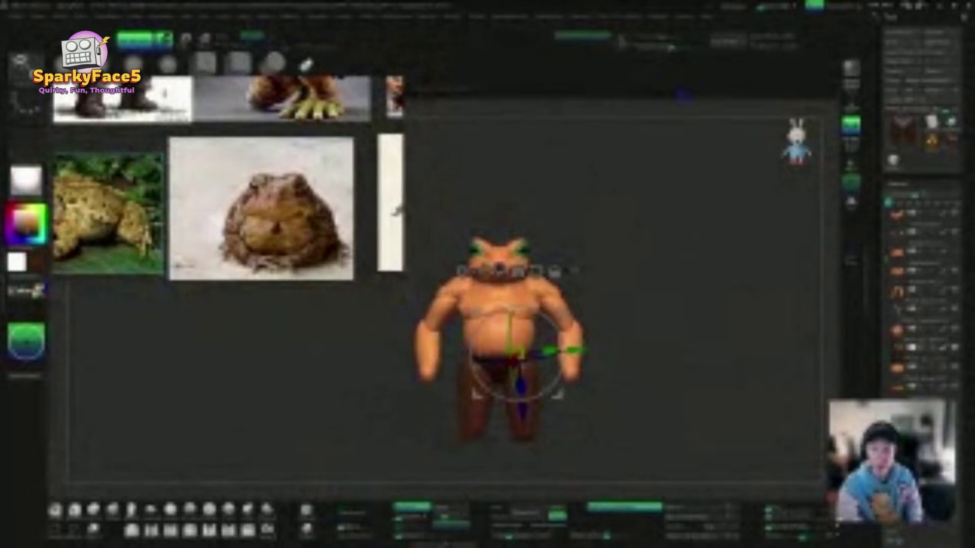
Step: Rotate the straight leg shapes forward at the hips so the thighs angle out in front of the pelvis
drag(670, 325, 683, 386)
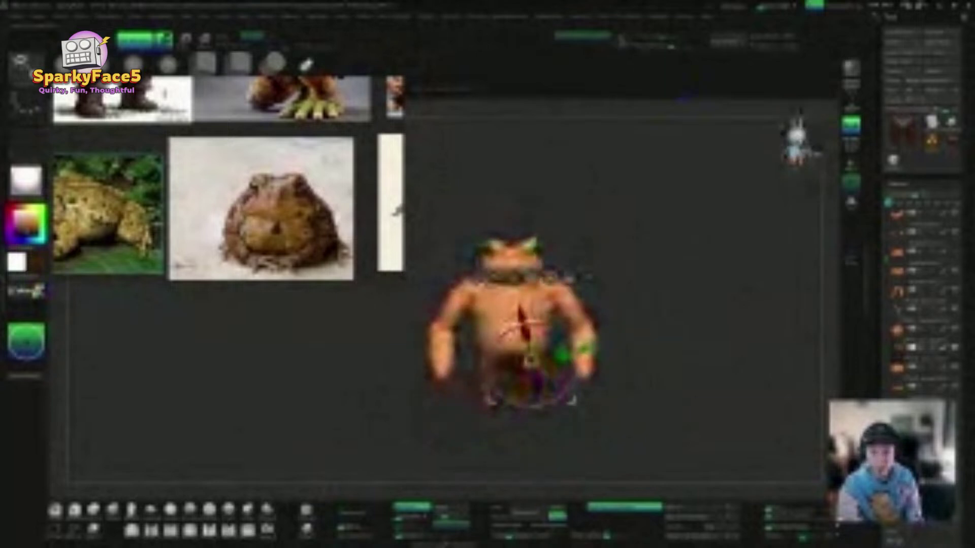
drag(549, 443, 530, 440)
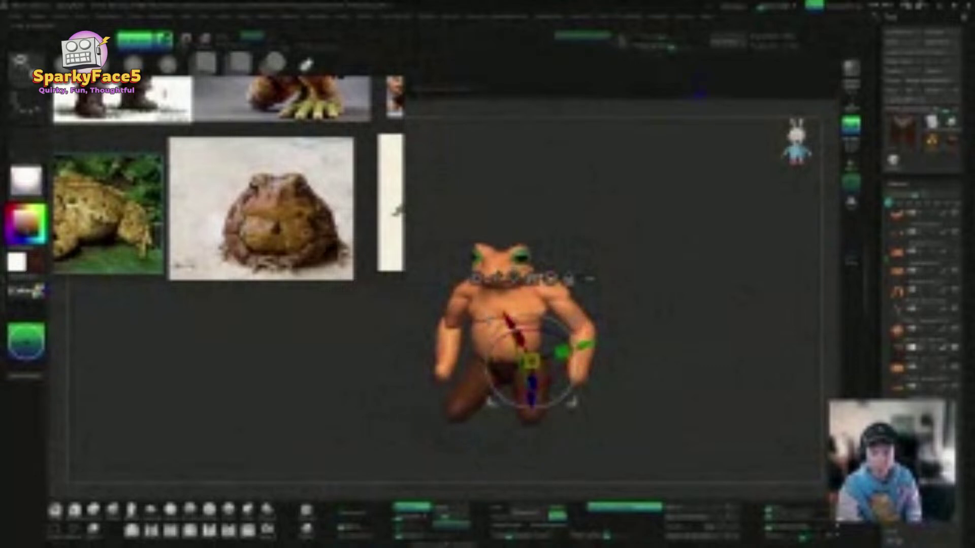
drag(655, 355, 600, 356)
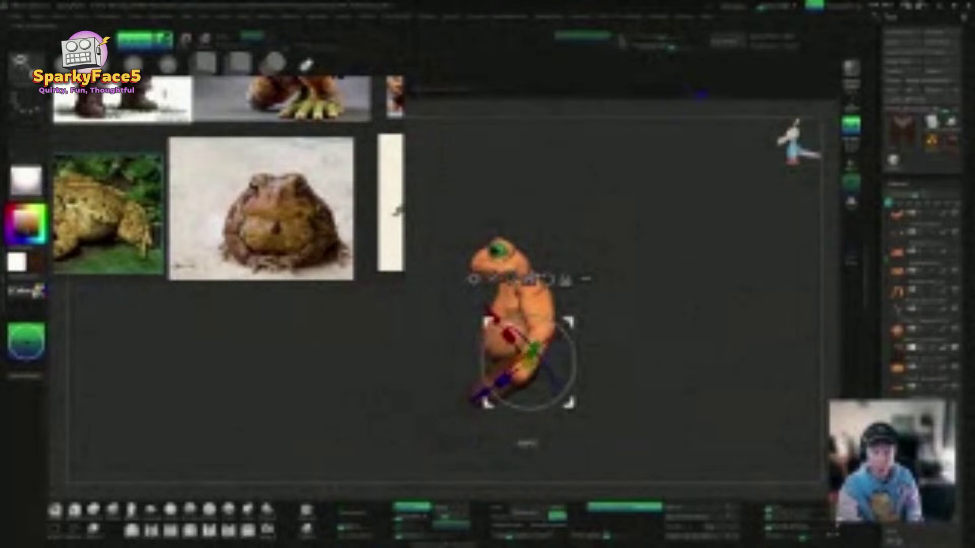
mouse_move(599, 356)
mouse_down()
mouse_move(655, 355)
mouse_move(599, 356)
mouse_up()
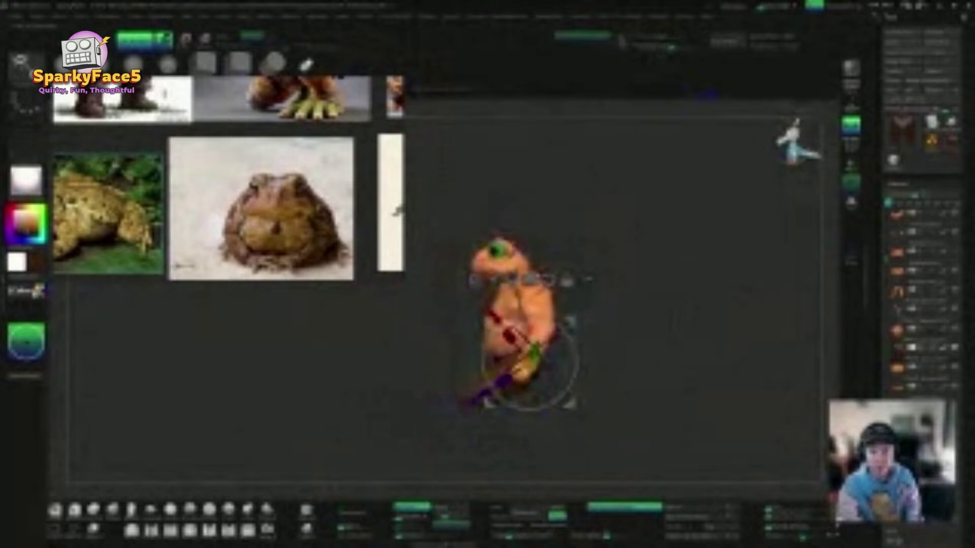
Step: Add a second pair of leg segments below the thighs and angle them backward from the knees as shins
drag(572, 323, 593, 365)
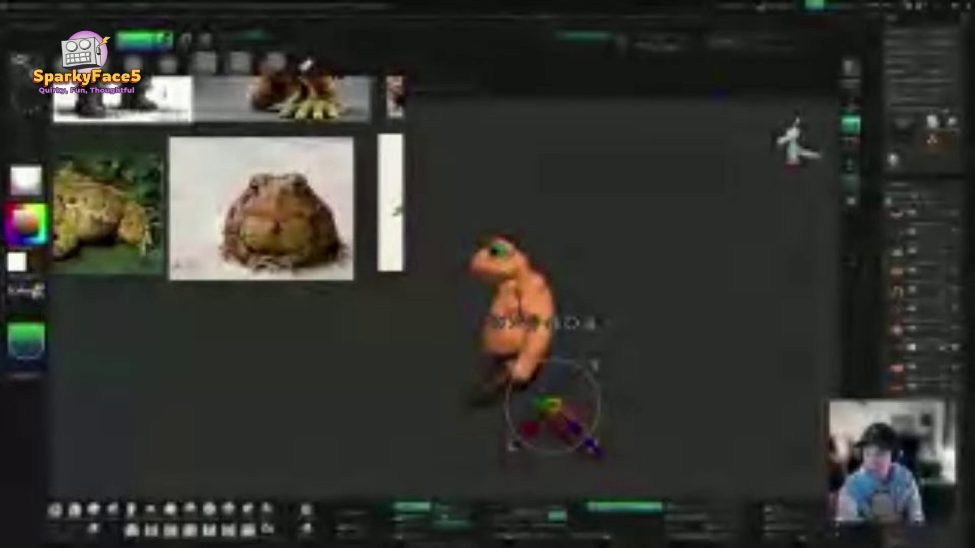
drag(624, 437, 531, 436)
drag(625, 436, 718, 439)
mouse_move(556, 435)
mouse_down()
mouse_move(532, 434)
mouse_move(542, 427)
mouse_up()
drag(604, 442, 566, 424)
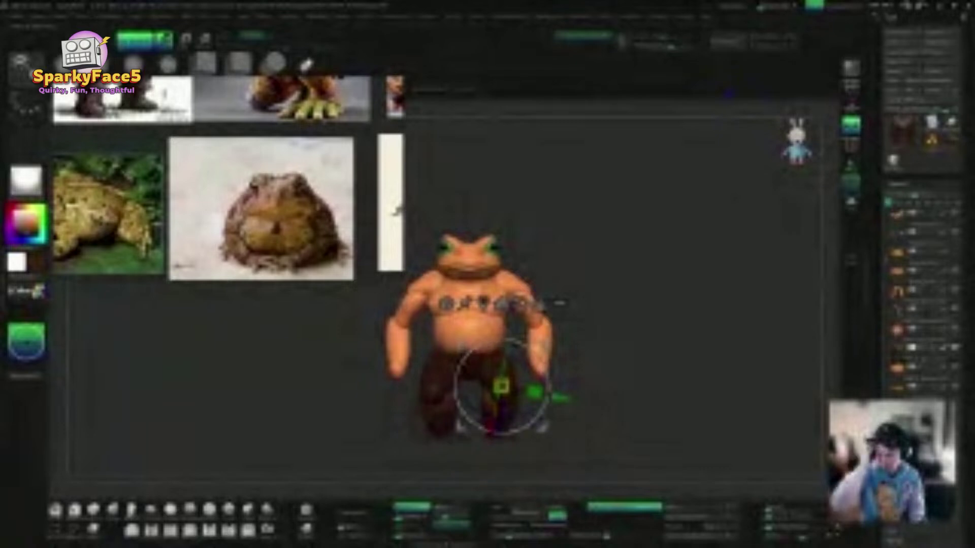
drag(635, 432, 548, 430)
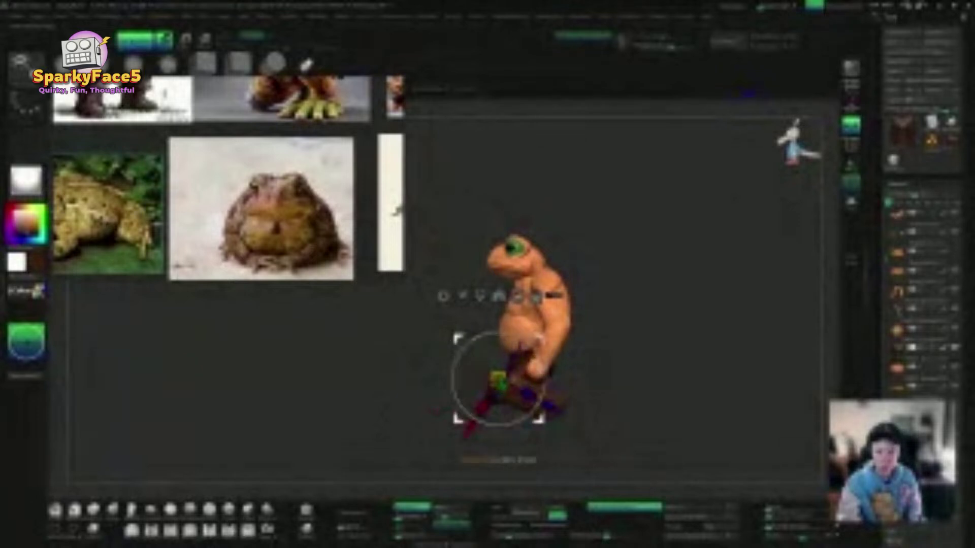
mouse_move(549, 431)
mouse_down()
mouse_move(627, 431)
mouse_move(517, 430)
mouse_move(595, 431)
mouse_move(548, 431)
mouse_up()
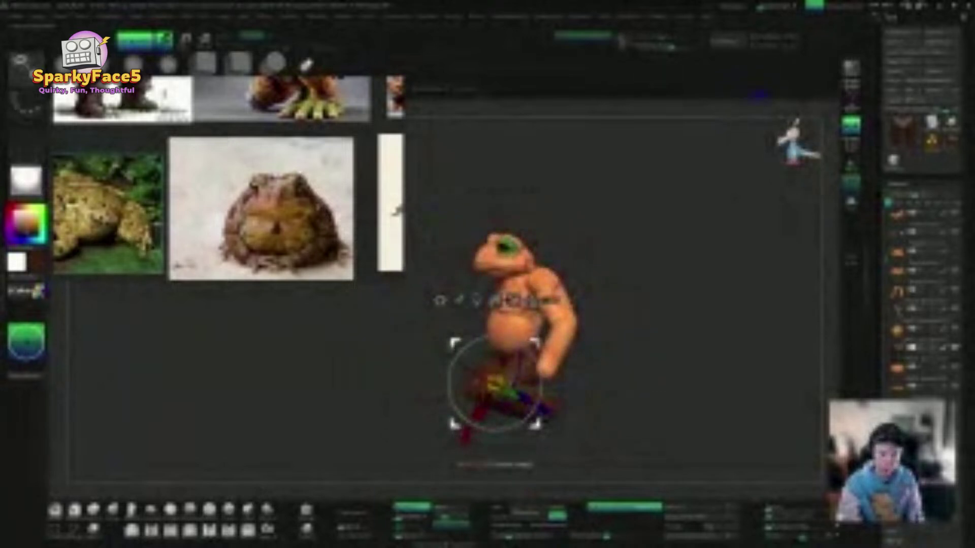
Step: Place a third pair of leg segments beneath the shins, aligning them from the side and the front
drag(495, 384, 518, 419)
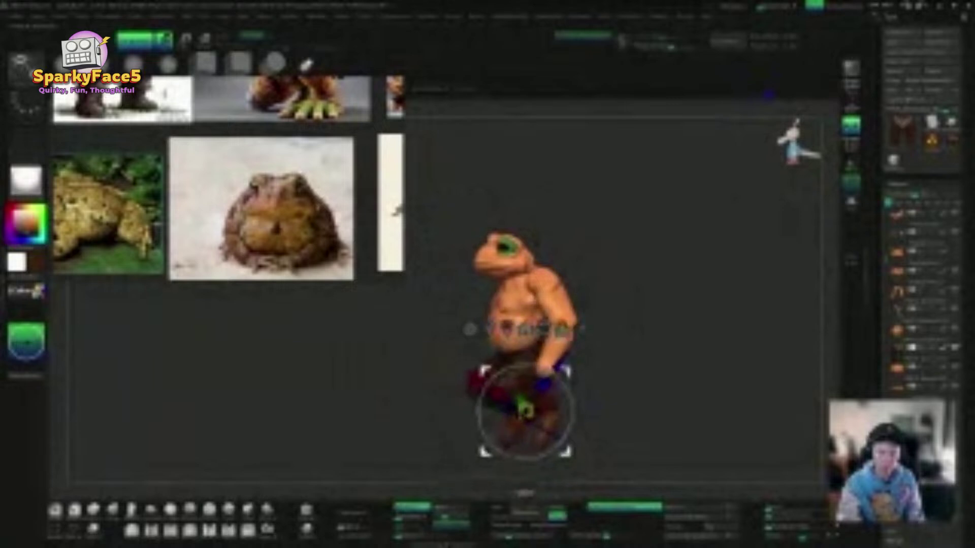
drag(609, 406, 711, 406)
drag(568, 448, 599, 447)
drag(553, 404, 598, 405)
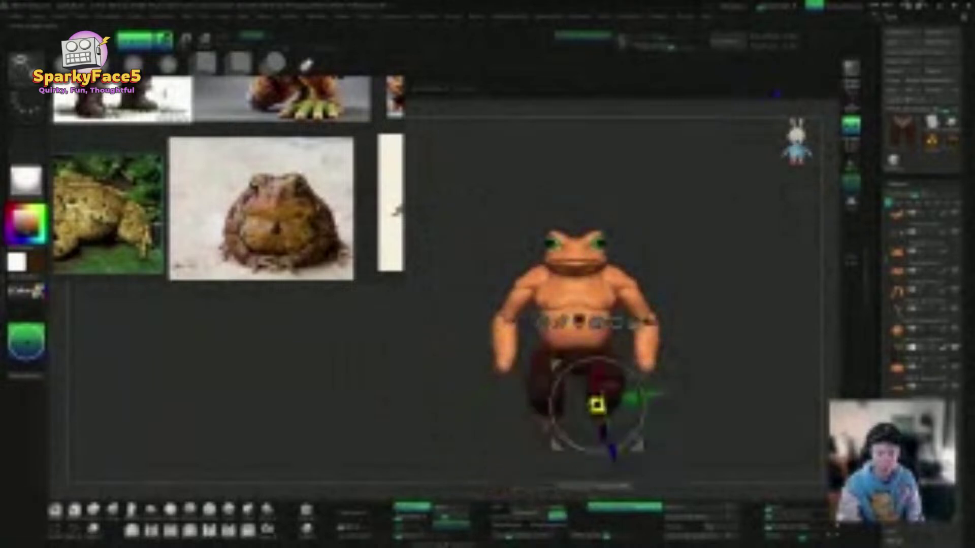
drag(711, 366, 683, 363)
key(space)
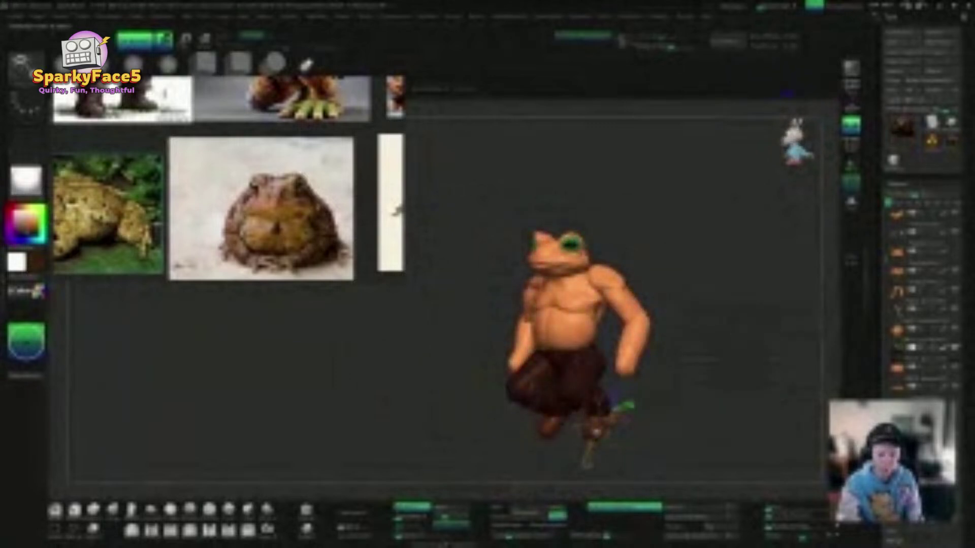
drag(701, 360, 660, 360)
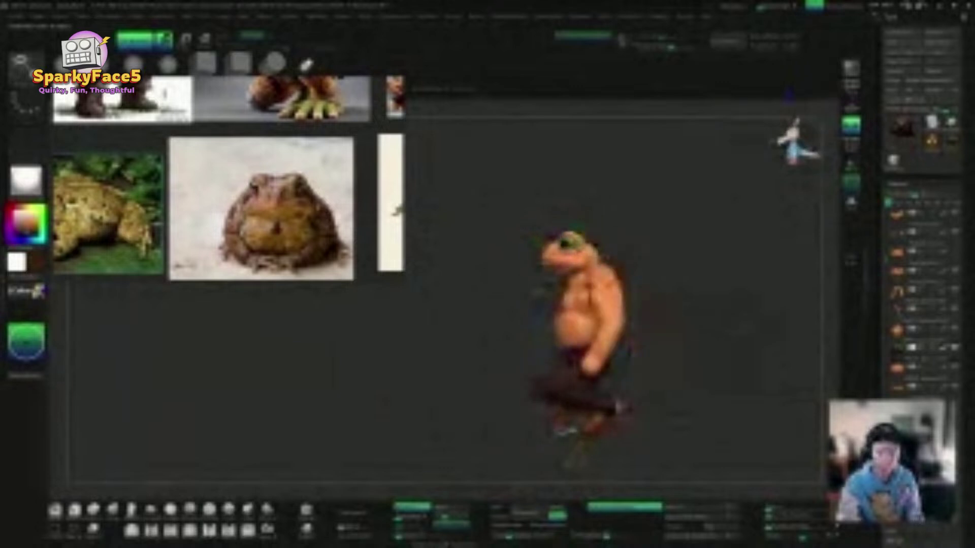
Step: Move the lowest leg segments down and forward below the shins, centring them under the legs from the front and side
ctrl+click(625, 357)
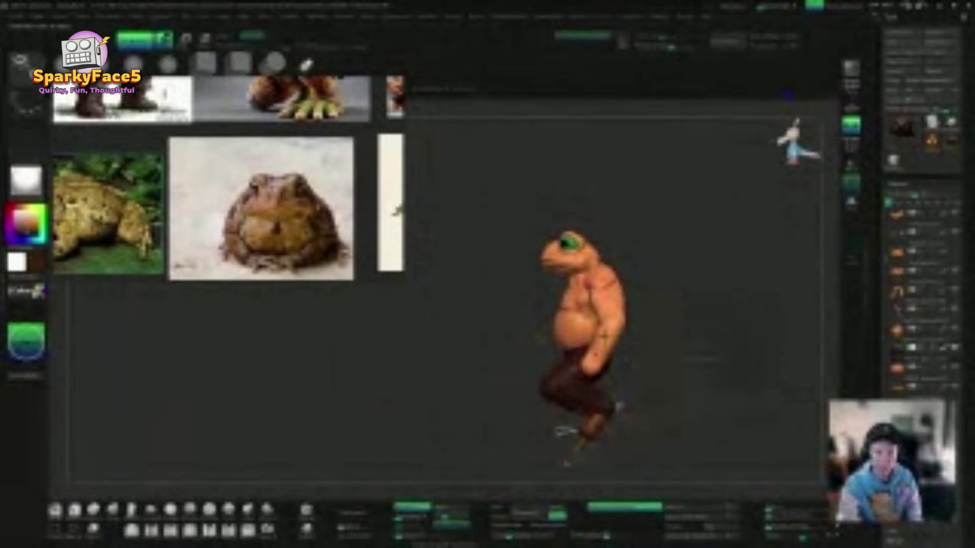
key(space)
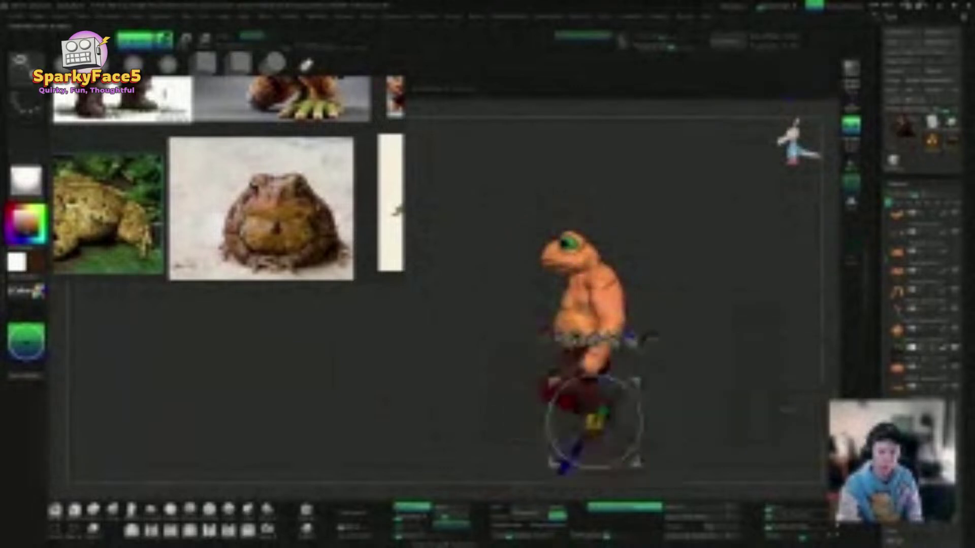
drag(603, 456, 574, 445)
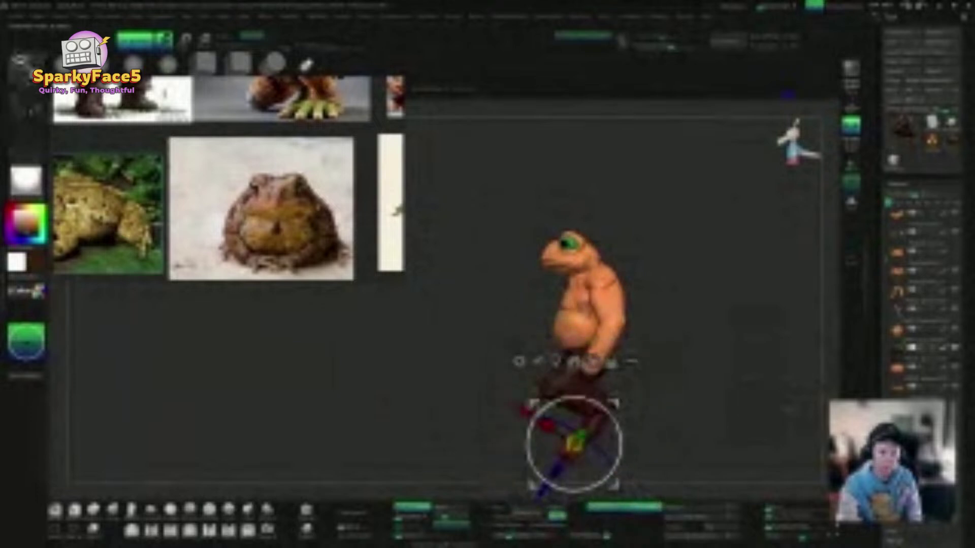
drag(711, 330, 792, 330)
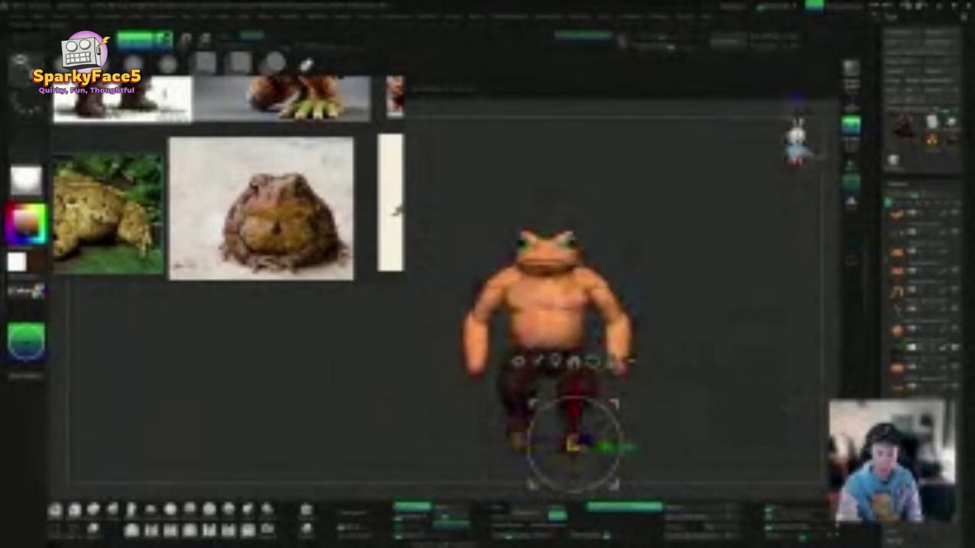
drag(573, 446, 582, 436)
drag(711, 305, 772, 325)
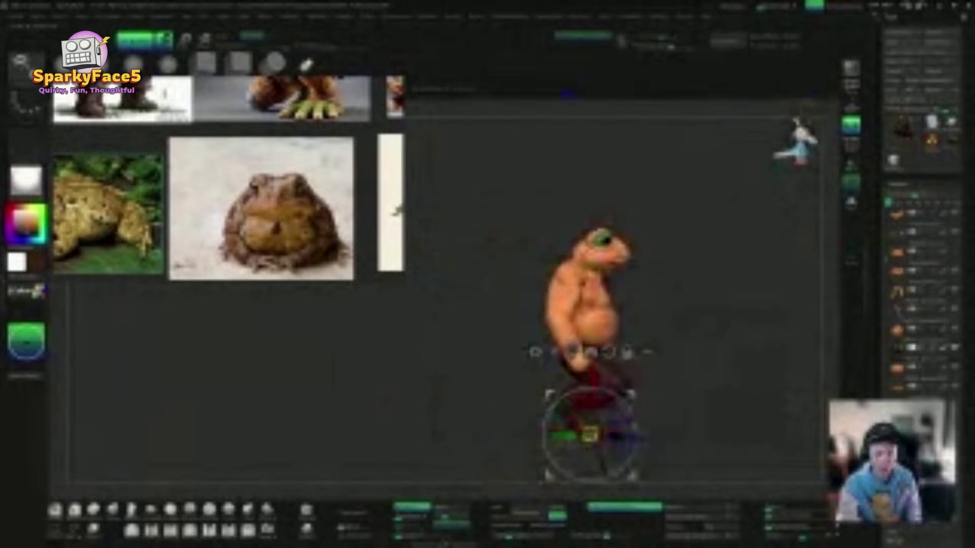
drag(675, 437, 604, 447)
drag(659, 391, 604, 372)
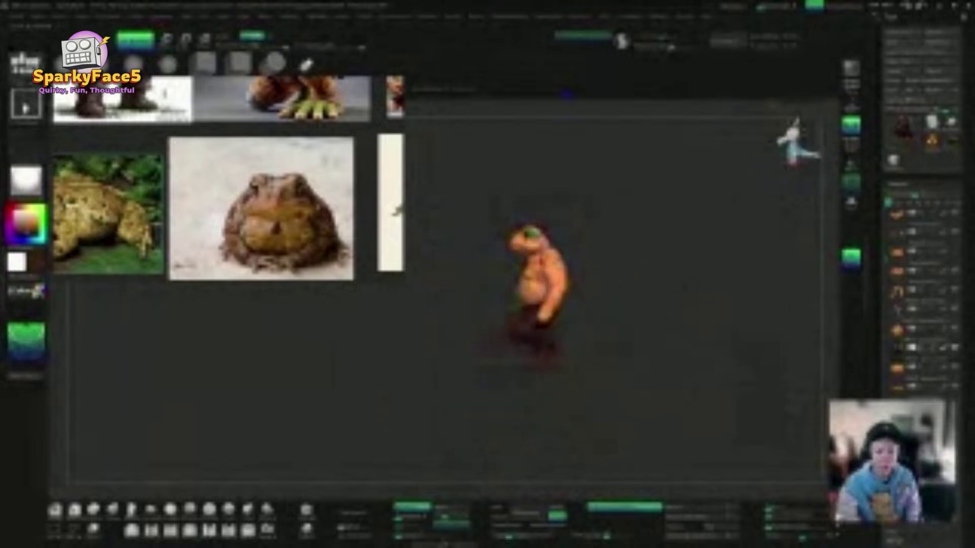
Step: Isolate part of the lower legs and shape the ankles and feet from below with the Move brush
drag(504, 343, 553, 365)
mouse_move(530, 406)
mouse_down()
mouse_move(497, 410)
mouse_move(553, 412)
mouse_move(538, 412)
mouse_up()
drag(595, 359, 612, 331)
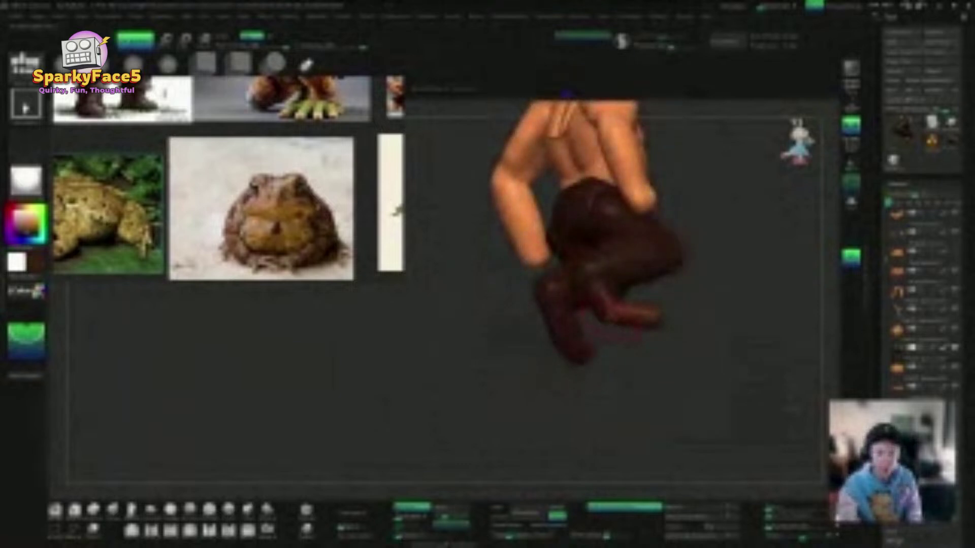
key(b)
key(m)
key(v)
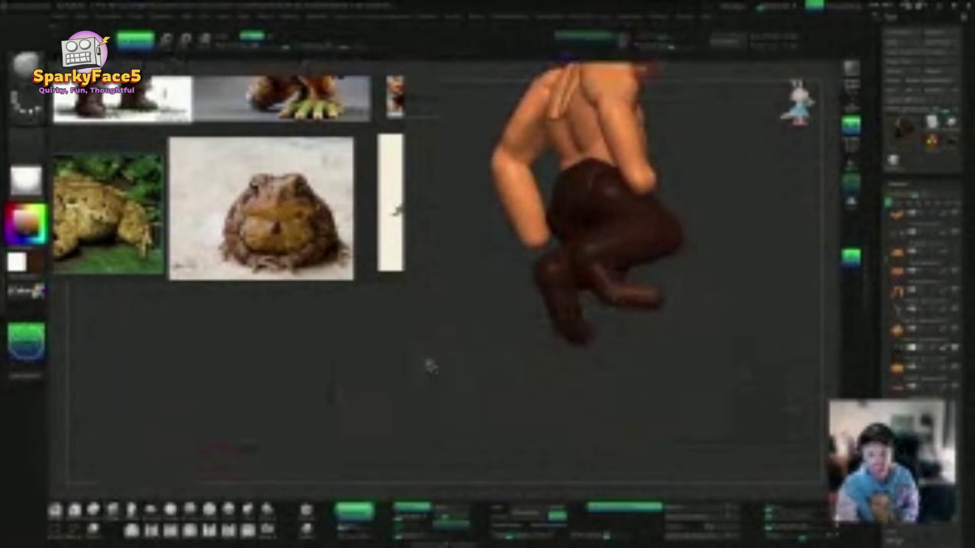
drag(648, 357, 630, 284)
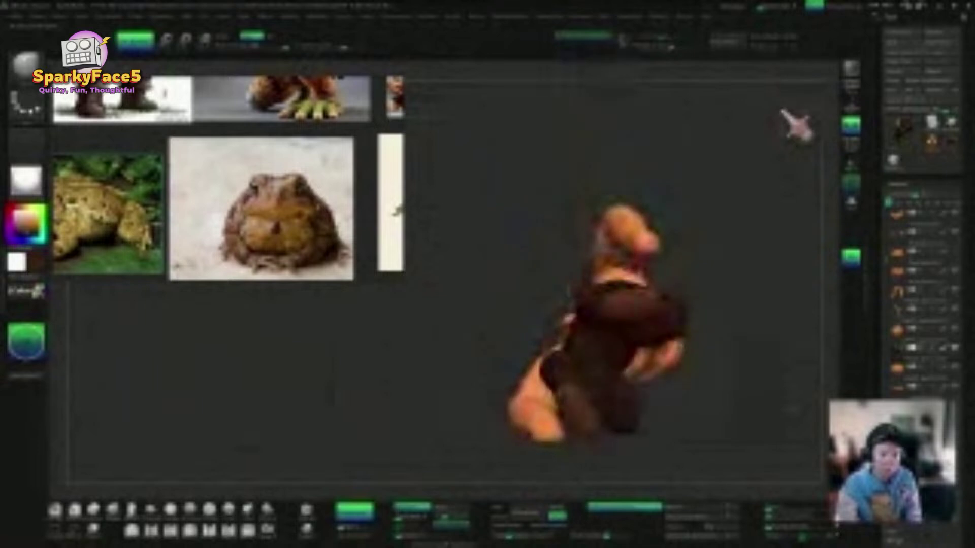
drag(748, 304, 605, 91)
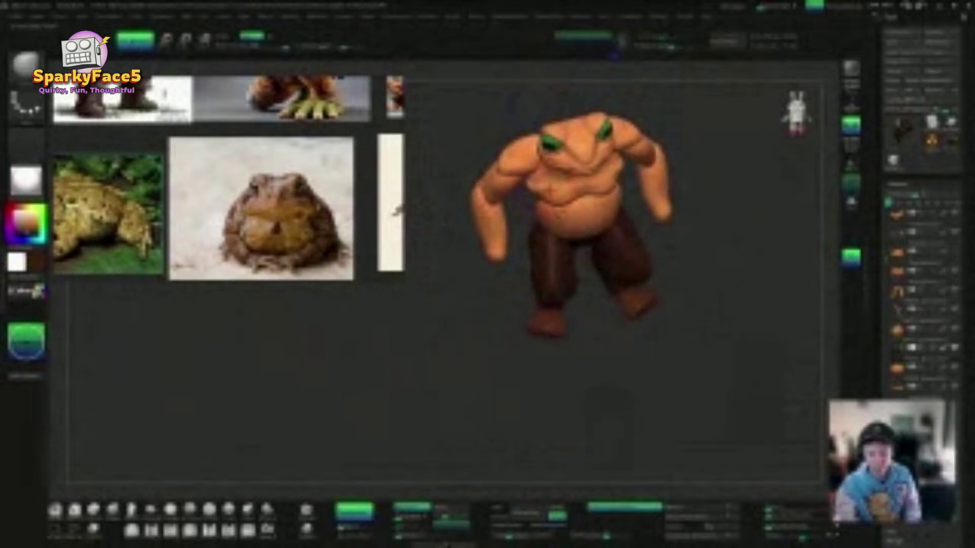
Step: Isolate the ankles and feet, recolour them orange to match the body, and show the complete legs again
ctrl+drag(249, 321, 247, 270)
drag(716, 322, 660, 334)
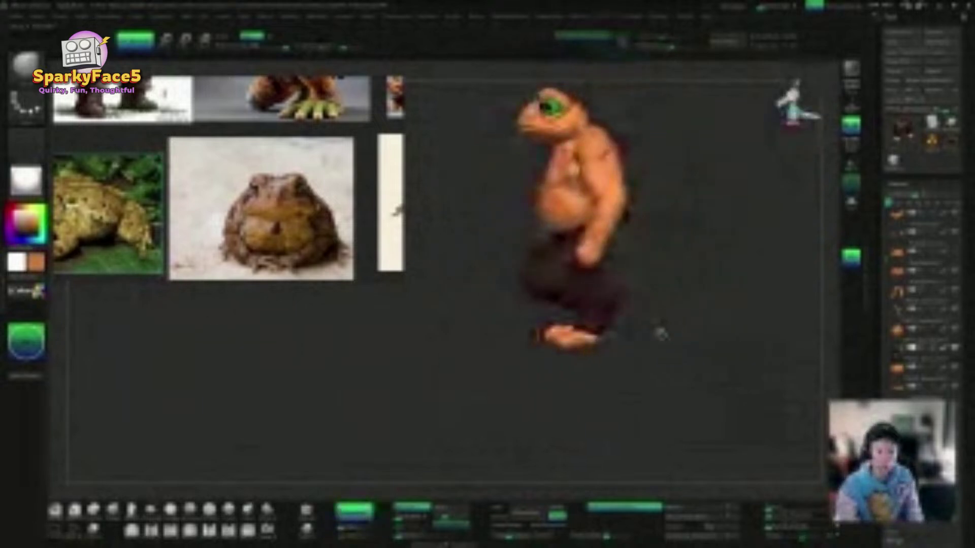
ctrl+shift+click(597, 311)
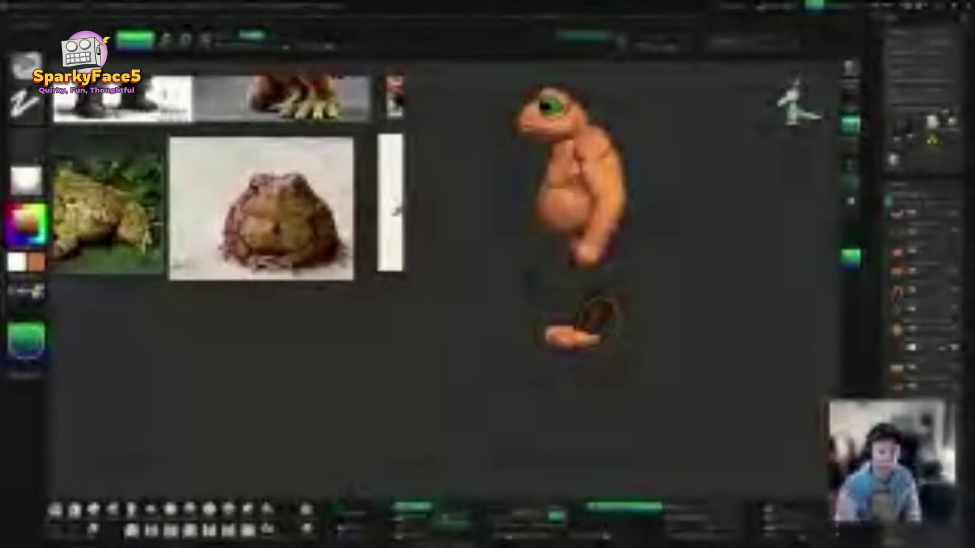
alt+click(572, 336)
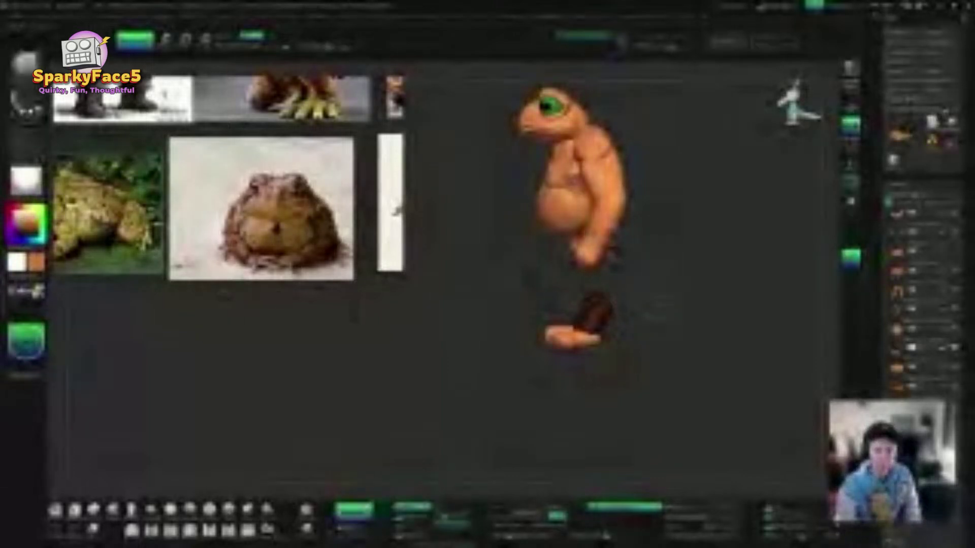
ctrl+click(701, 325)
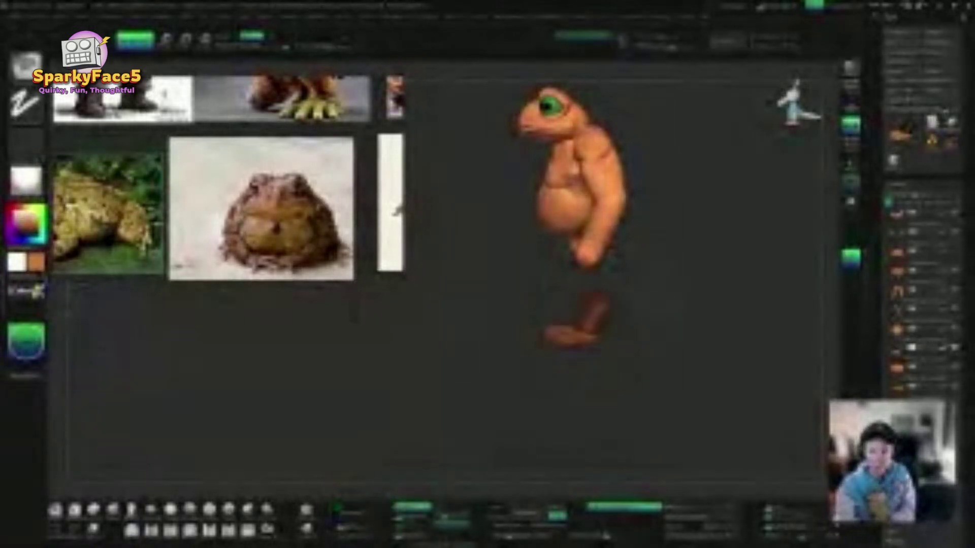
alt+click(598, 311)
ctrl+shift+click(700, 325)
Step: Adjust the orange ankles and feet, comparing the bent-leg silhouette from both sides and the front
drag(700, 325, 727, 325)
drag(615, 341, 589, 358)
drag(696, 350, 712, 347)
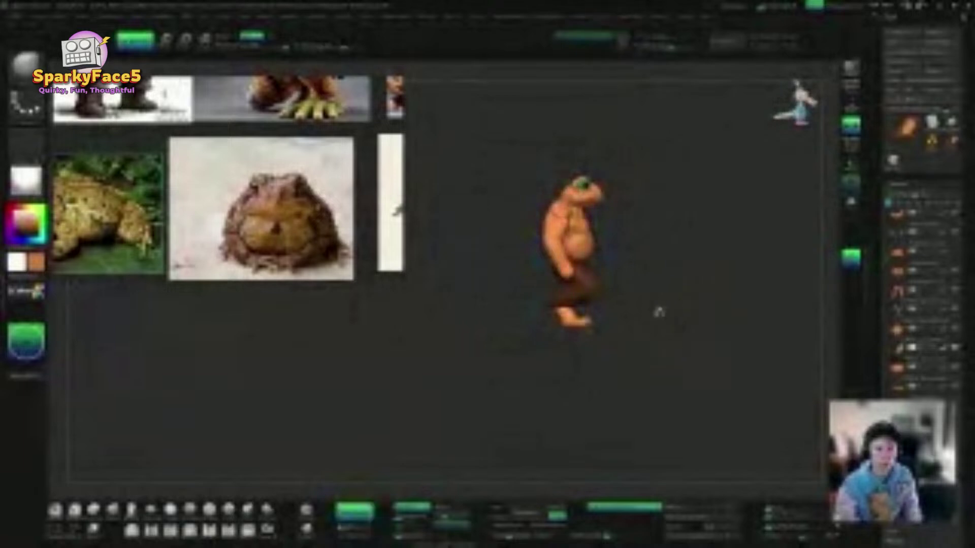
drag(643, 327, 798, 324)
drag(734, 340, 800, 347)
drag(662, 355, 625, 273)
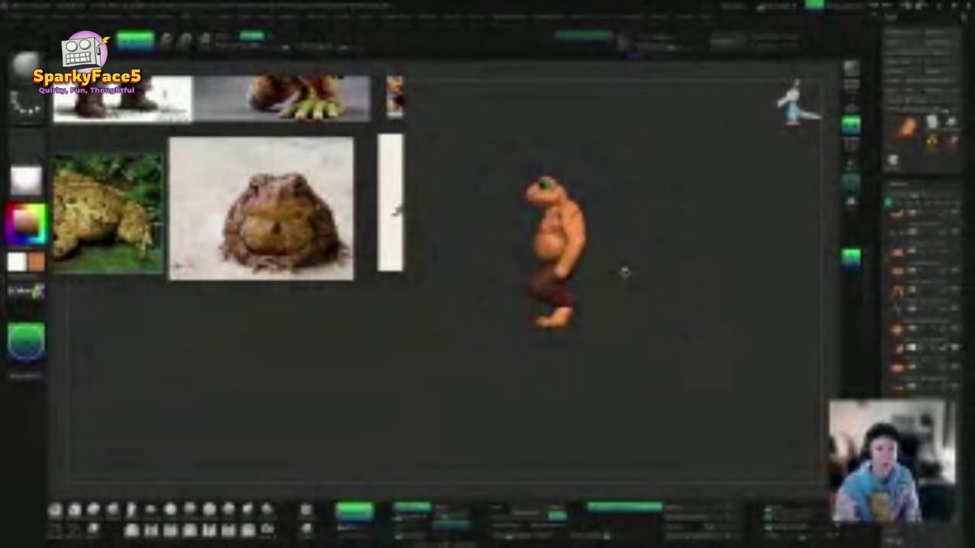
drag(639, 356, 649, 355)
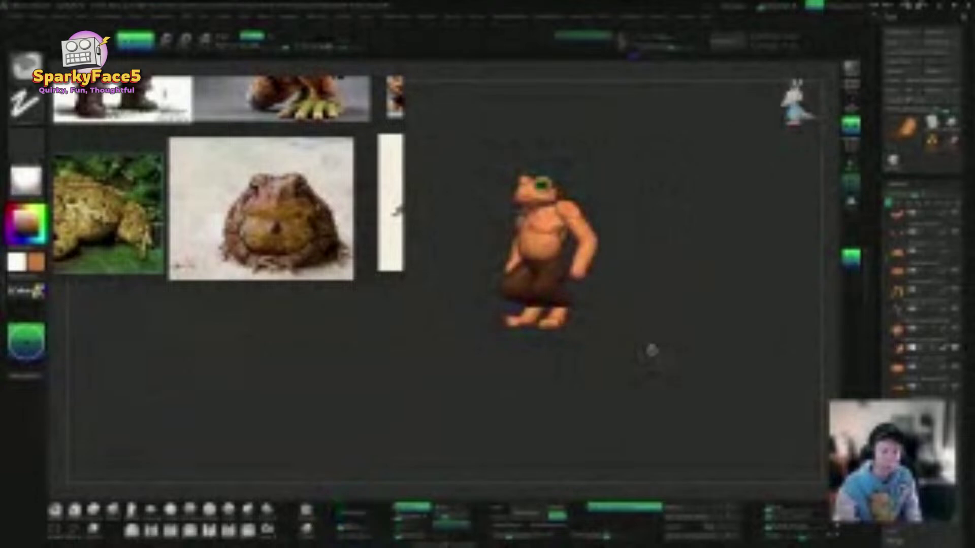
Step: Undo the segmented legs back to the straight dark-brown pair and rotate that pair forward at the hips
key(ctrl+z)
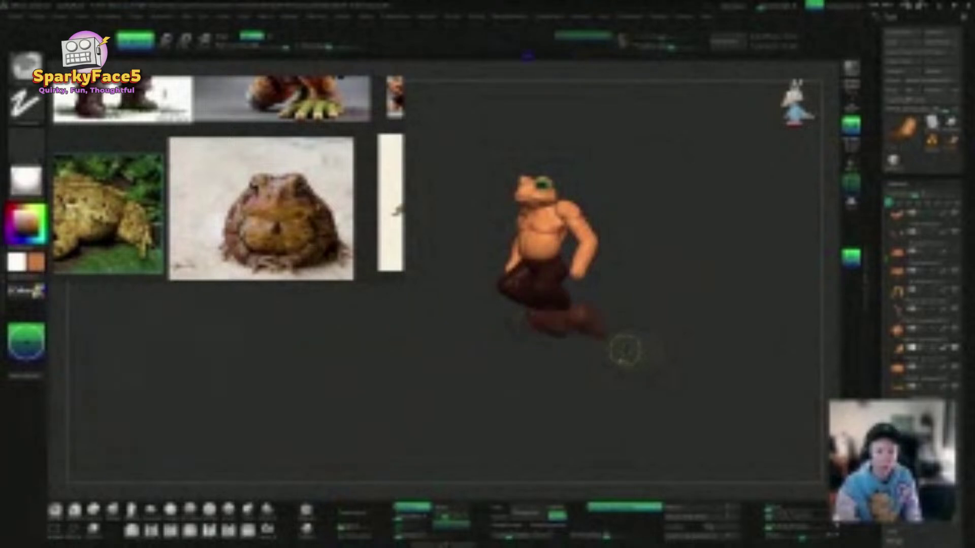
key(w)
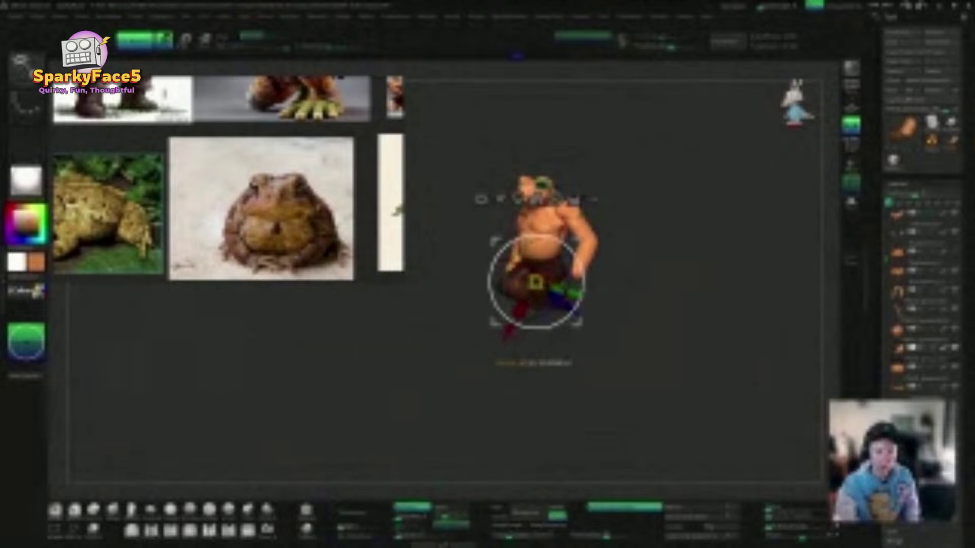
drag(604, 314, 655, 317)
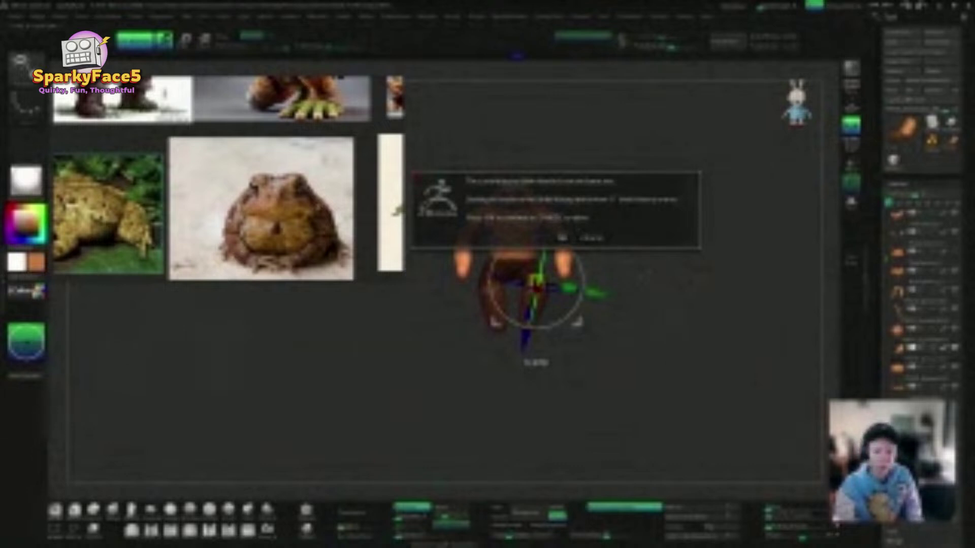
click(562, 237)
drag(655, 311, 582, 311)
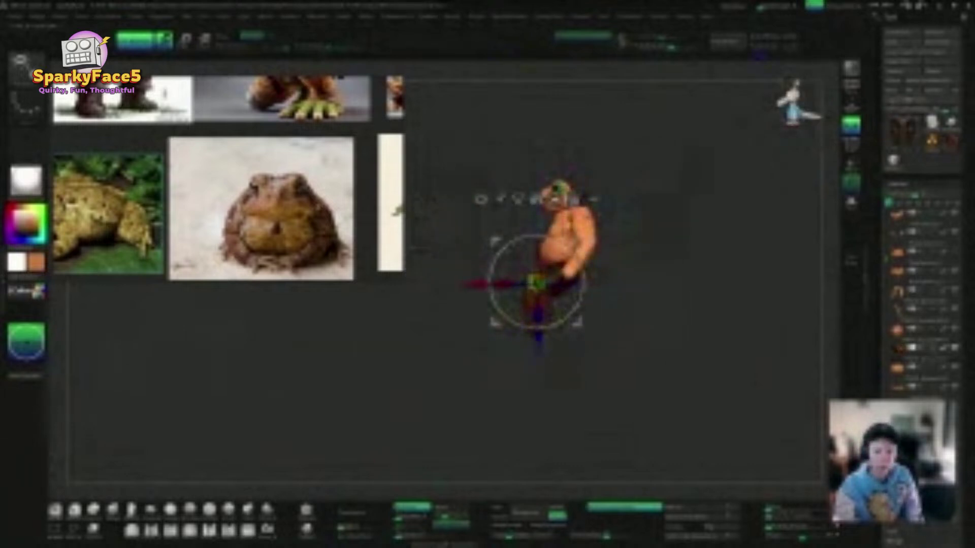
mouse_move(572, 250)
mouse_down()
mouse_move(584, 271)
mouse_move(582, 243)
mouse_up()
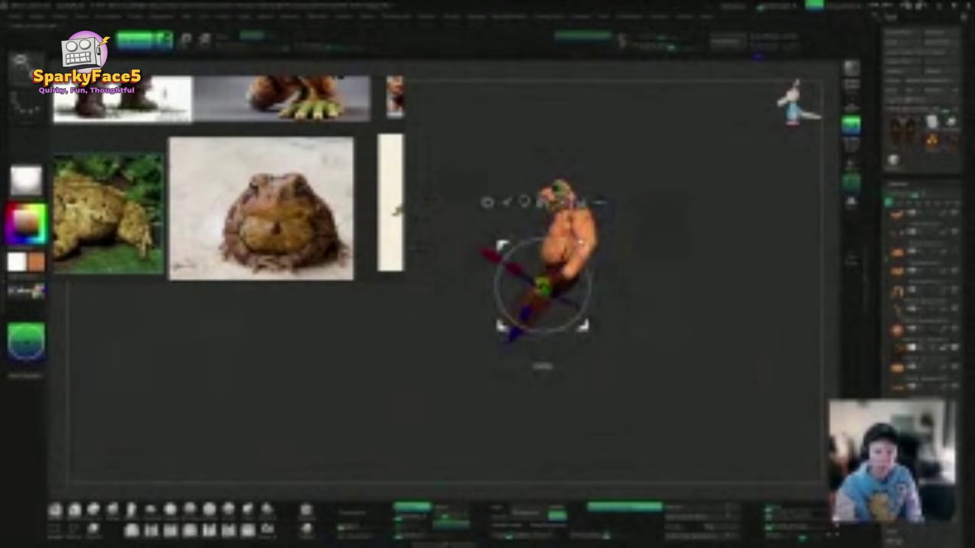
Step: Adjust the dark-brown leg pair at the hips and check its placement beneath the torso from the front
drag(617, 285, 686, 287)
drag(590, 286, 587, 266)
key(q)
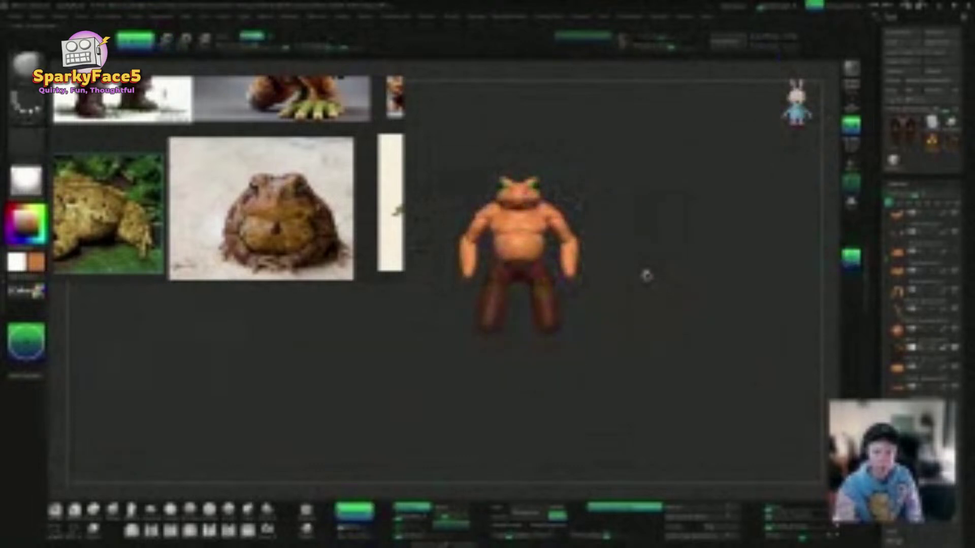
Step: Isolate the dark-brown legs, separate part of them into its own piece, and show the complete toad again
key(w)
drag(676, 336, 609, 339)
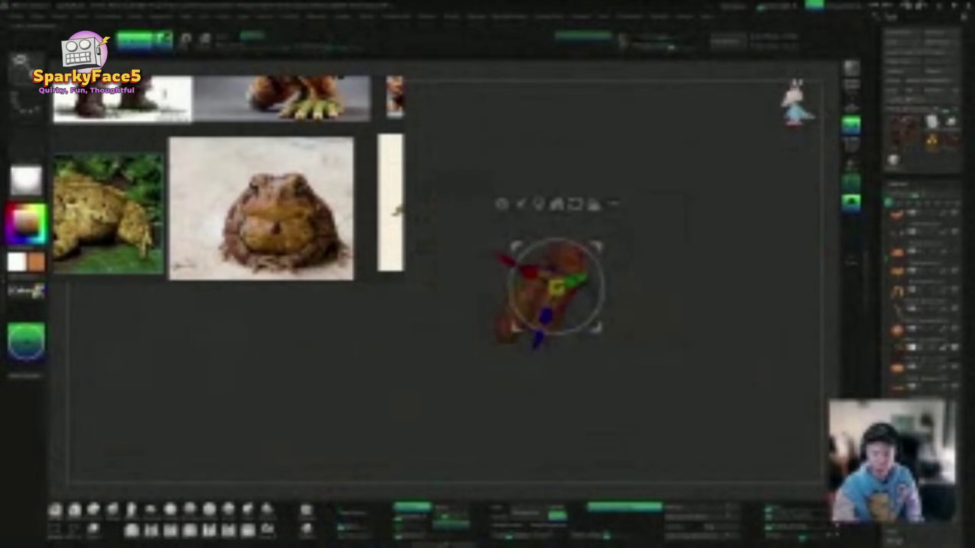
ctrl+click(530, 348)
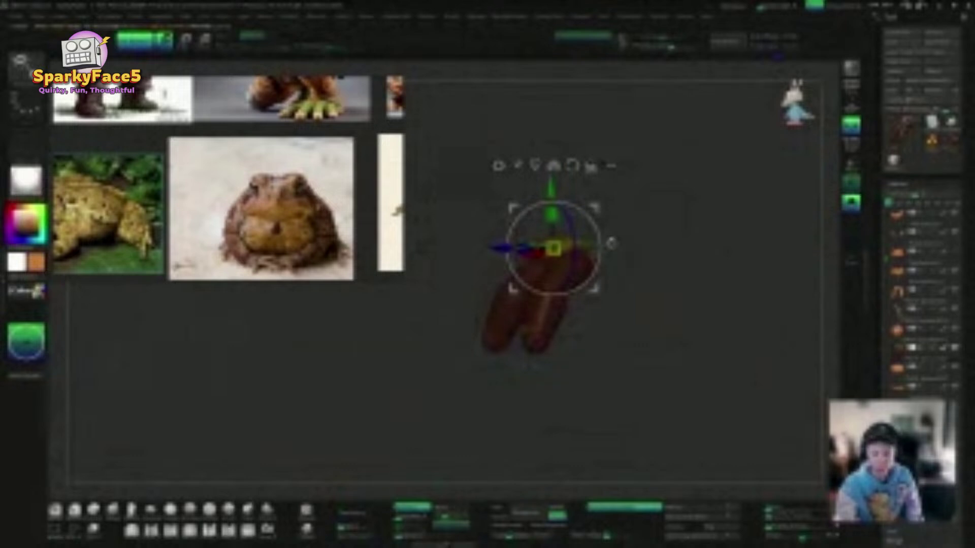
key(q)
right_click(662, 275)
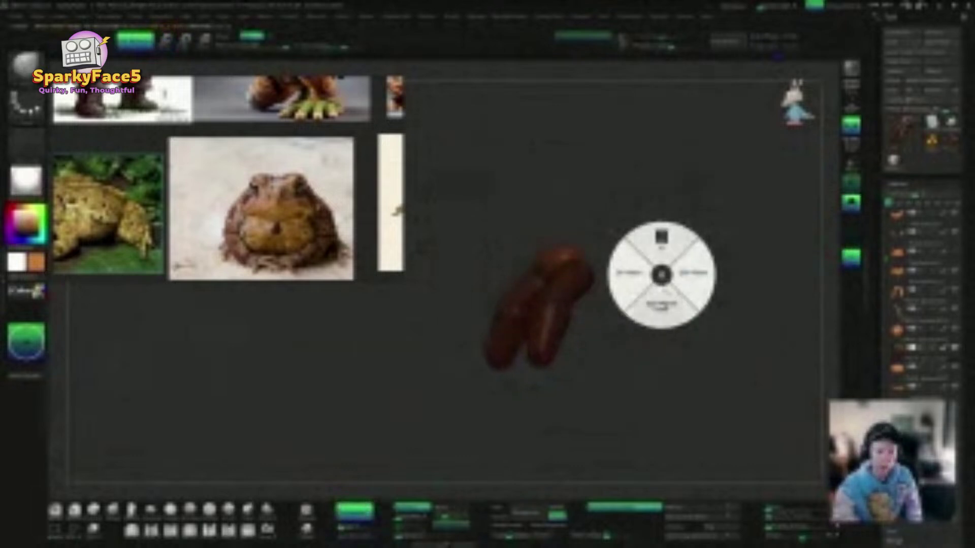
click(662, 305)
key(alt+s)
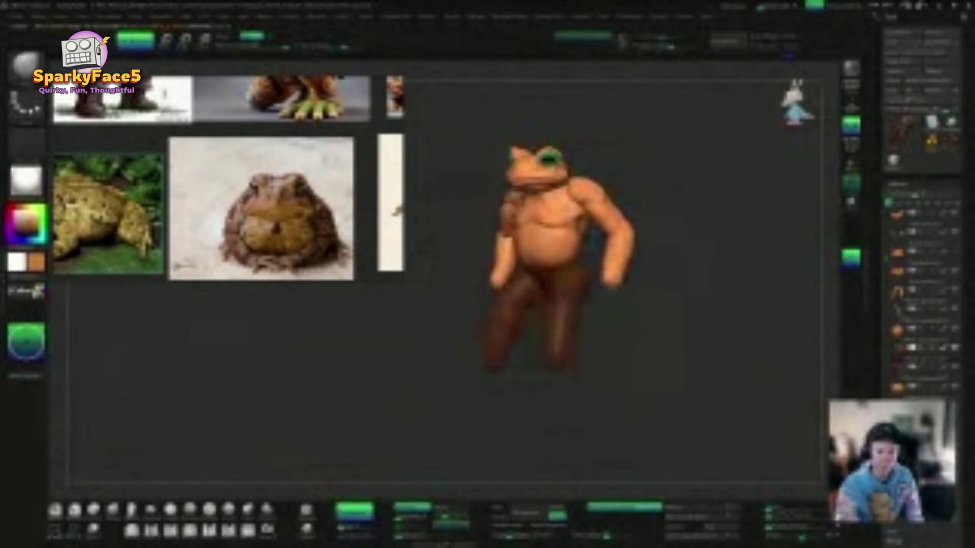
Step: Rotate the separated leg piece backward in side view and reposition it to form bent lower legs
key(w)
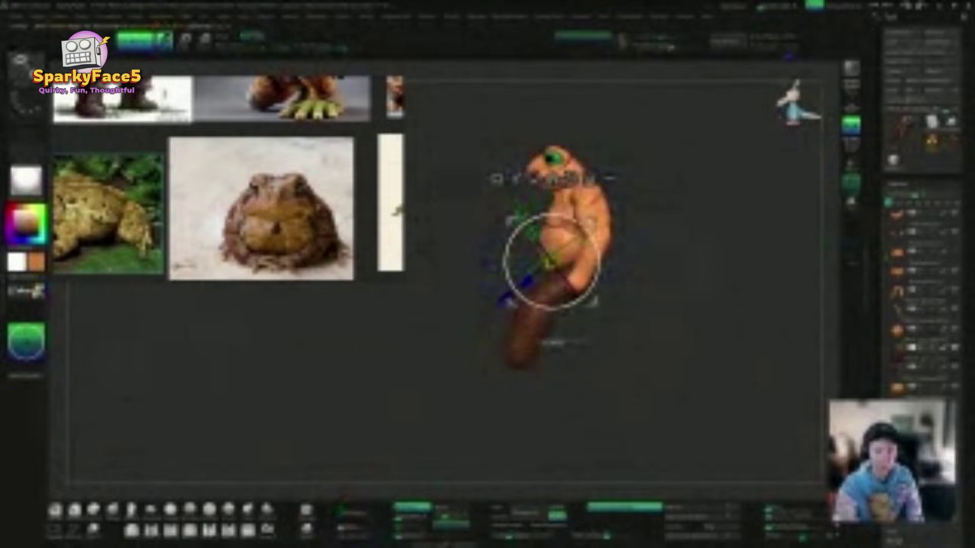
alt+click(551, 300)
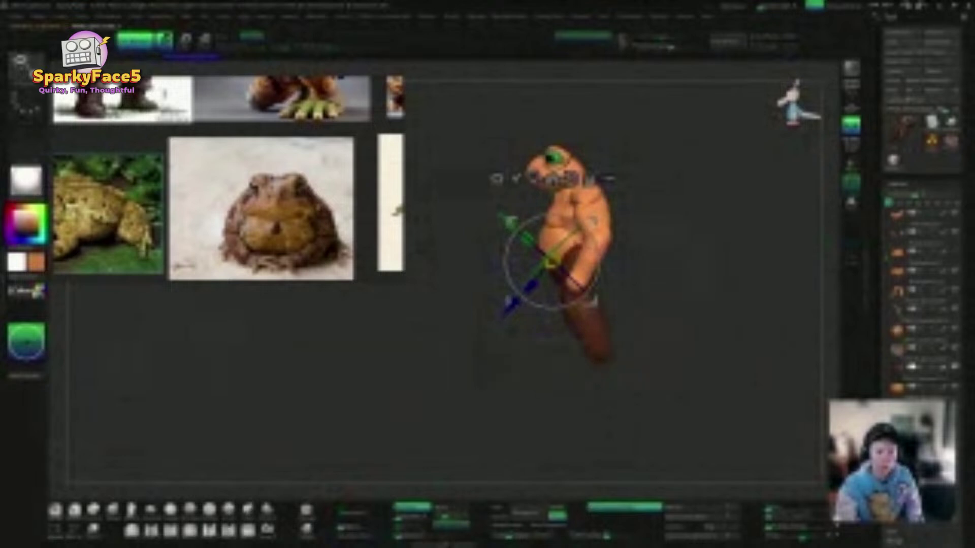
alt+drag(552, 262, 577, 274)
drag(543, 309, 579, 322)
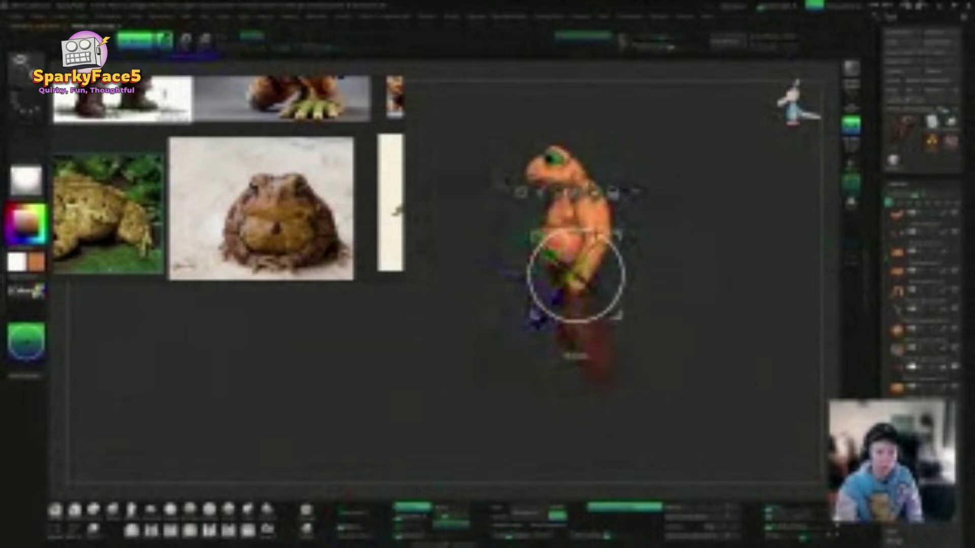
drag(685, 305, 787, 305)
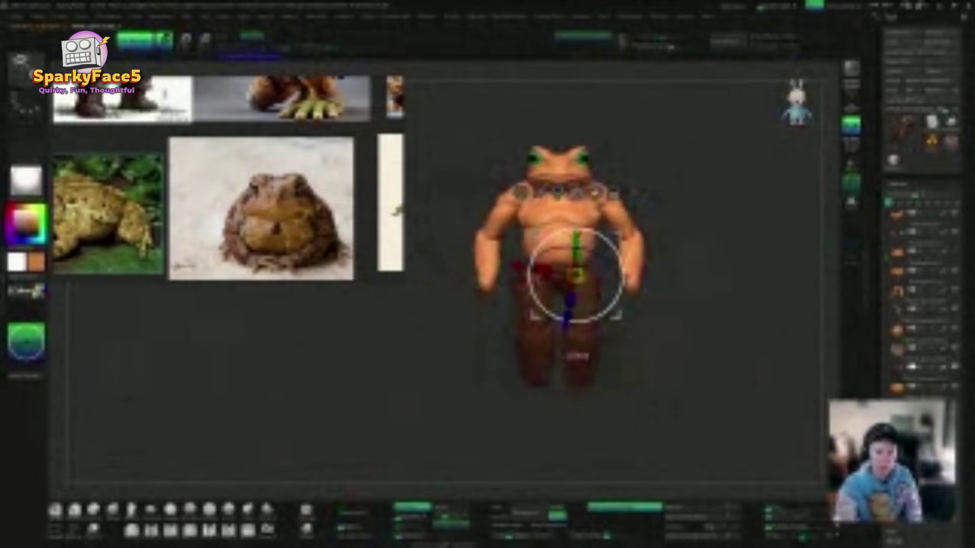
Step: Spread the lower legs outward in front view, stepping back through the last changes to settle their stance
drag(575, 238, 575, 232)
drag(736, 305, 784, 314)
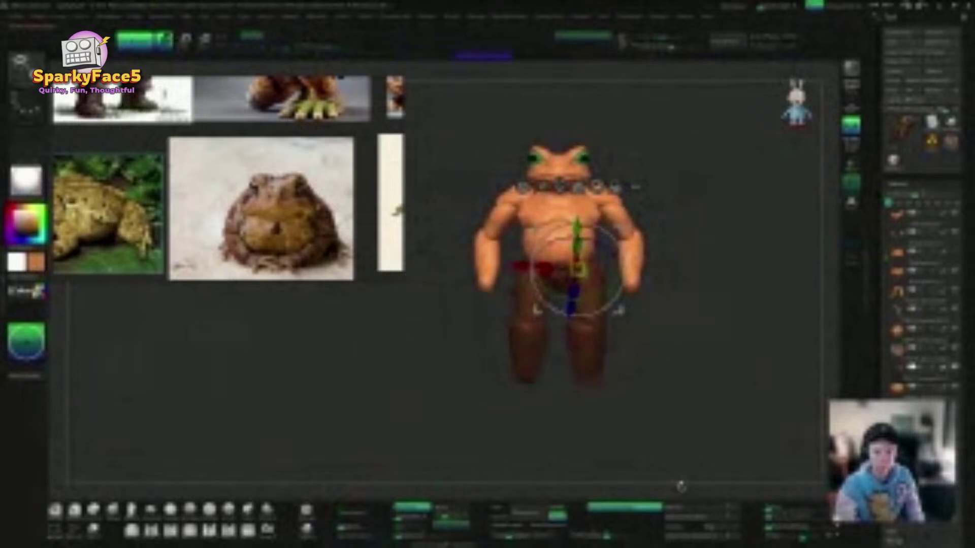
drag(601, 297, 623, 274)
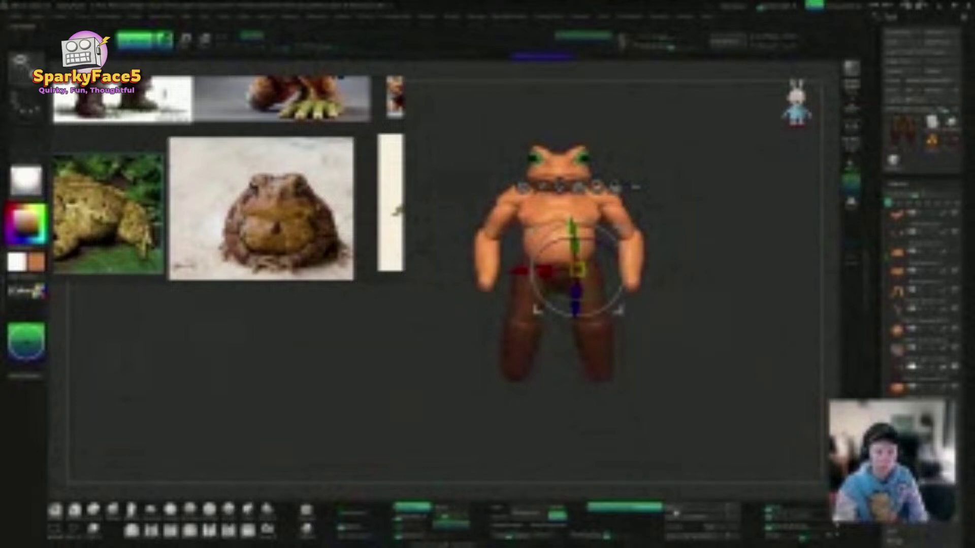
key(ctrl+z)
key(ctrl+z)
key(ctrl+z)
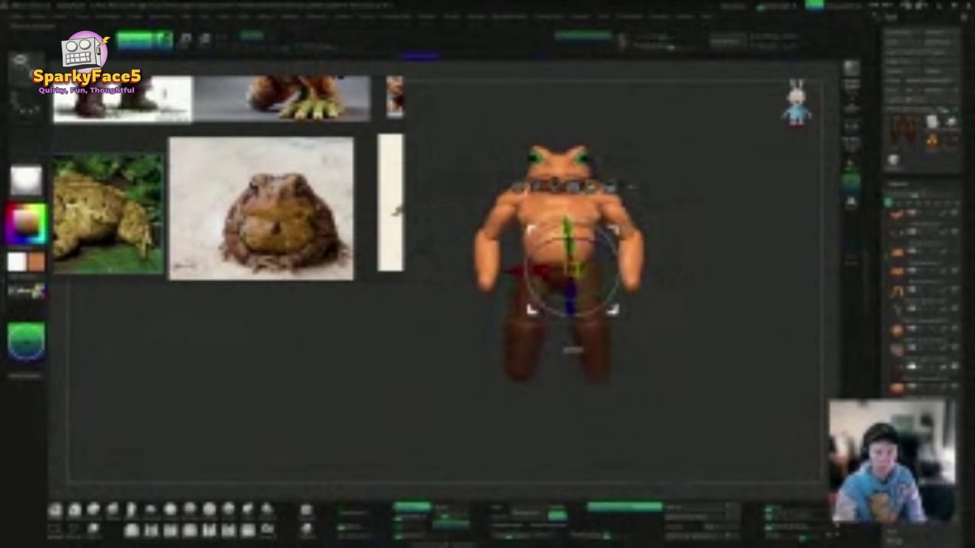
key(ctrl+shift+z)
Step: Refine the contour of the brown legs with the sculpting brush, comparing them from the side, back and front
key(q)
mouse_move(716, 314)
mouse_down()
mouse_move(660, 316)
mouse_move(712, 319)
mouse_move(627, 331)
mouse_move(673, 331)
mouse_up()
mouse_move(742, 259)
mouse_down()
mouse_move(687, 339)
mouse_move(681, 306)
mouse_move(604, 350)
mouse_up()
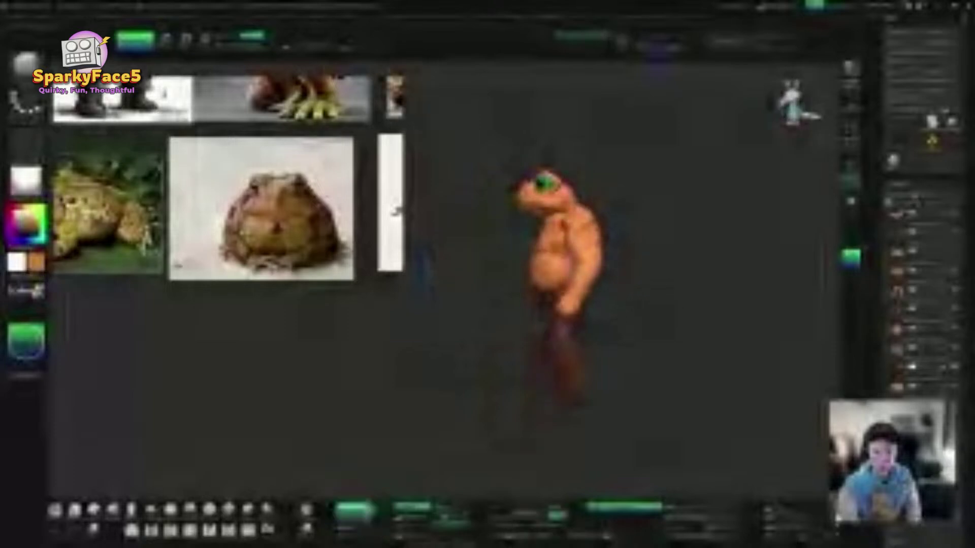
drag(732, 345, 654, 328)
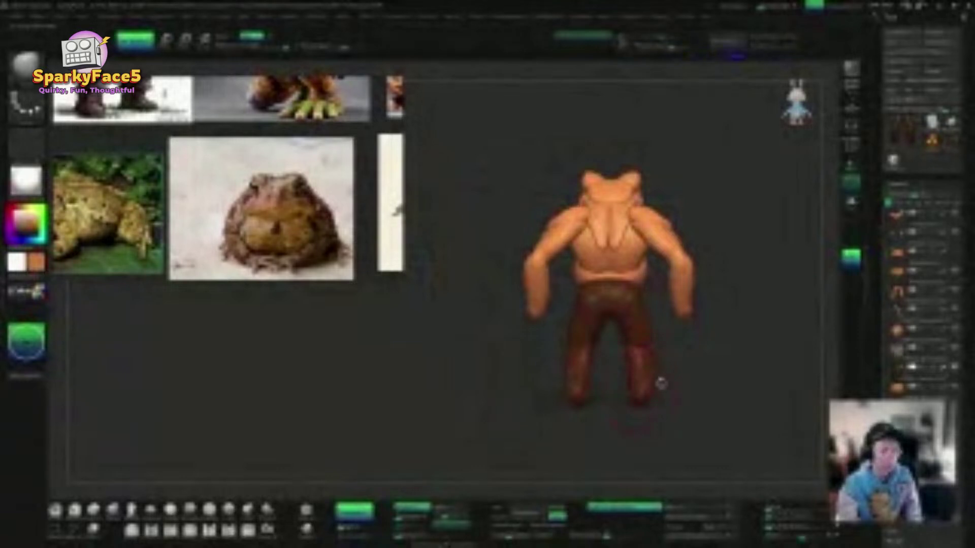
drag(659, 385, 697, 355)
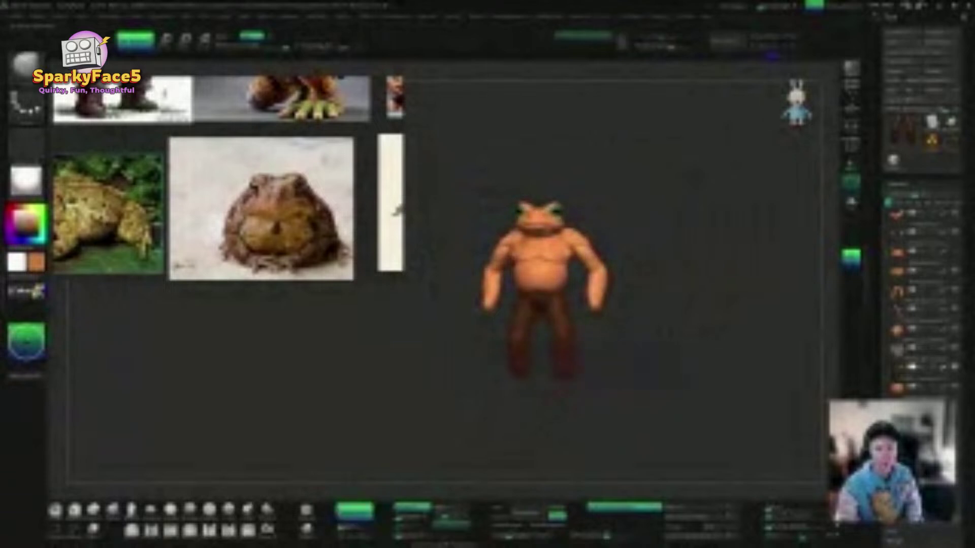
drag(597, 285, 548, 355)
drag(544, 310, 539, 349)
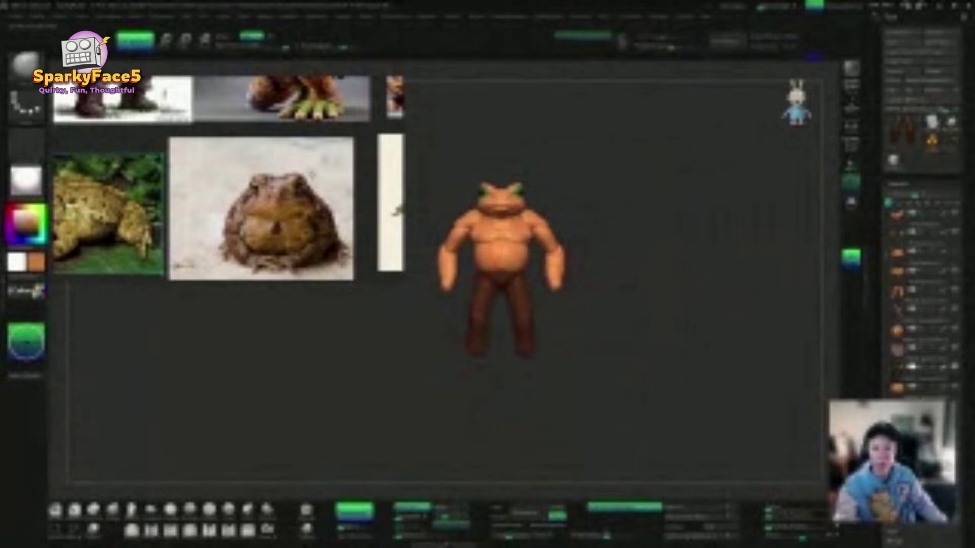
Step: Look through the reference images to study the leg shapes and stance of the armoured characters and real toads
scroll(312, 175, up, 2)
scroll(309, 325, up, 4)
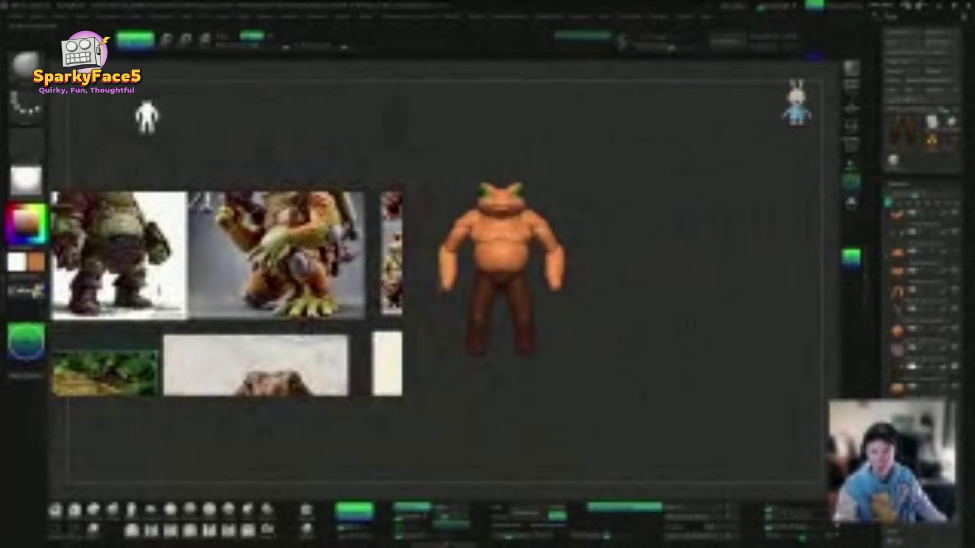
mouse_move(357, 315)
middle_down()
mouse_move(262, 312)
mouse_move(372, 321)
middle_up()
scroll(402, 304, down, 6)
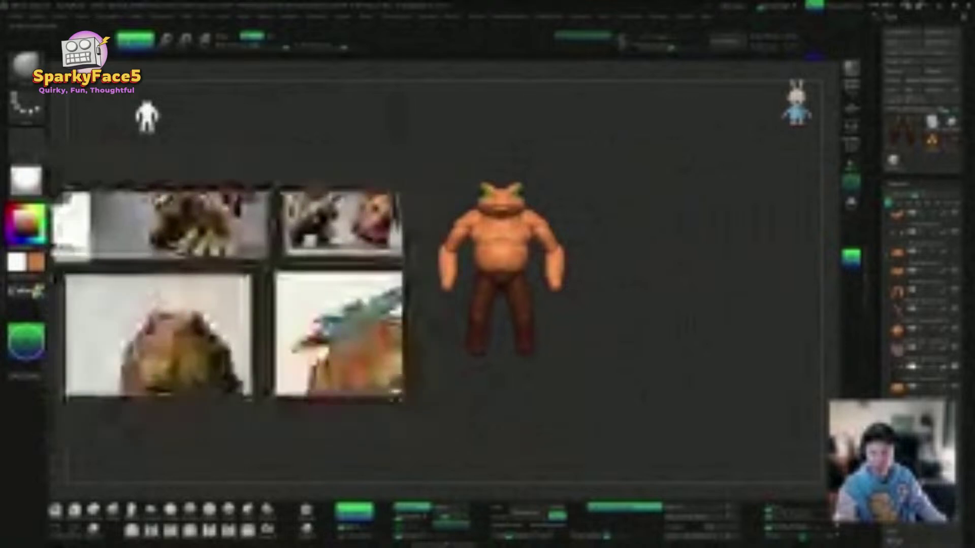
middle_drag(333, 322, 365, 313)
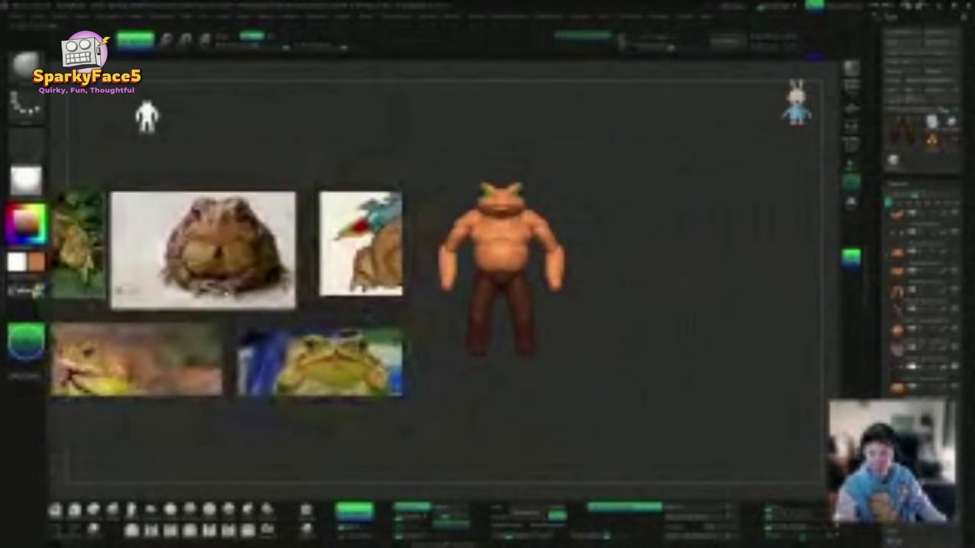
scroll(227, 299, down, 5)
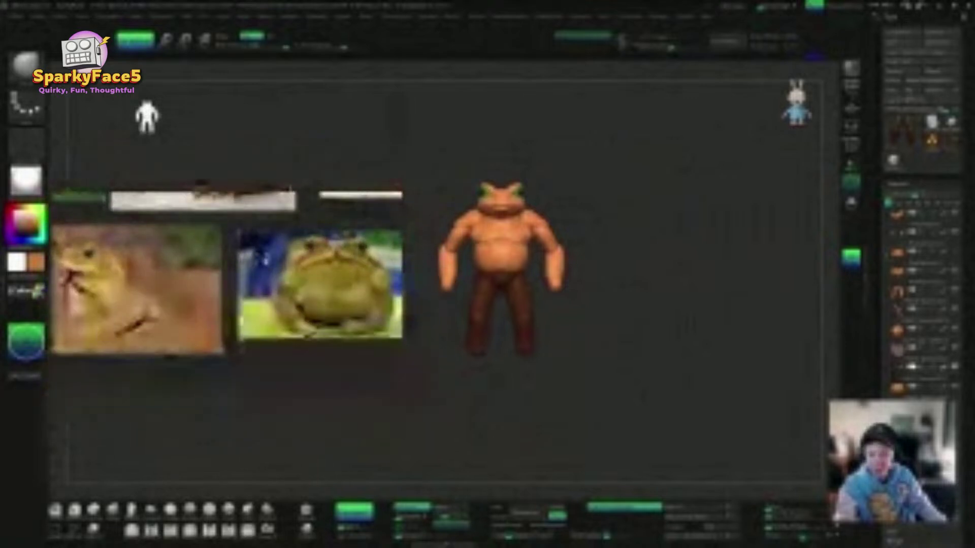
scroll(227, 268, down, 2)
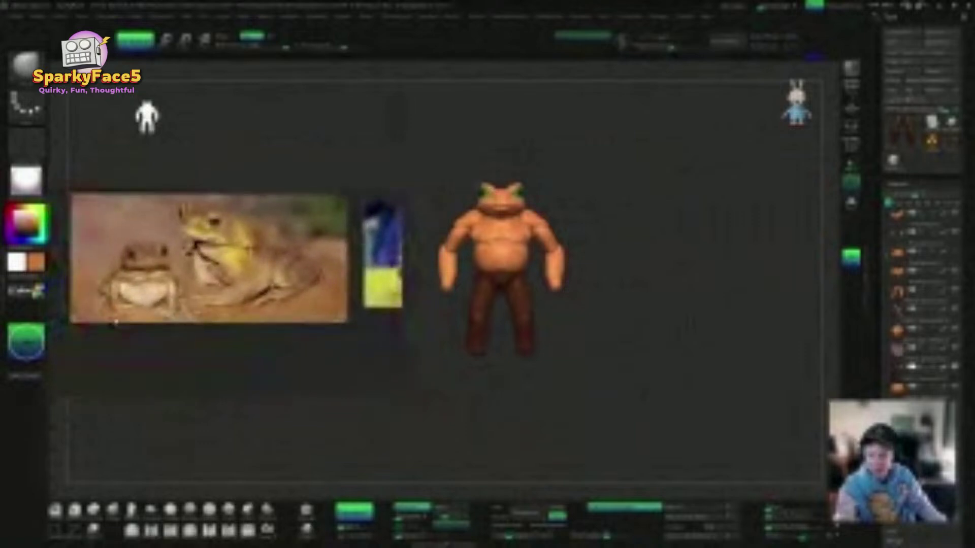
click(662, 297)
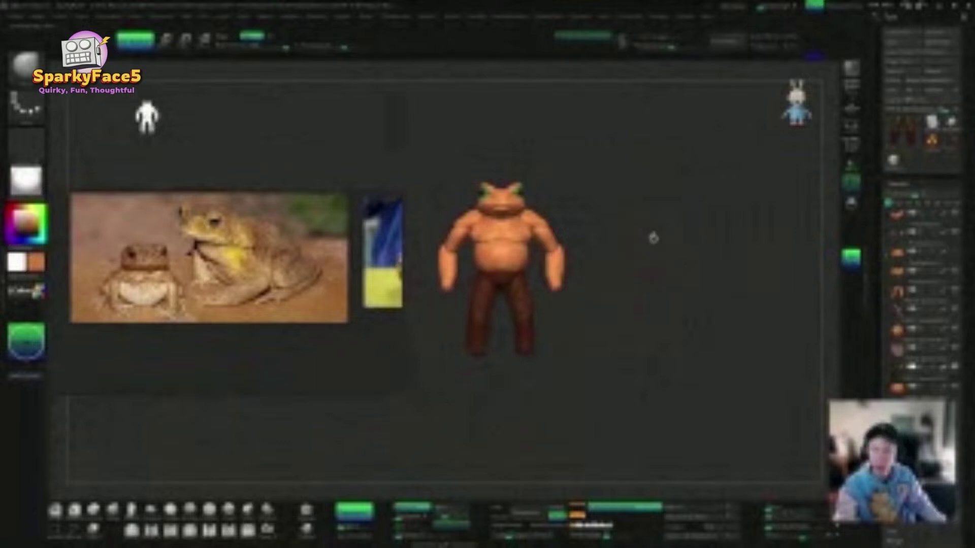
Step: Turn on perspective, reframe the toad reference board, and compare the full toad from three-quarter and front views
drag(719, 297, 356, 300)
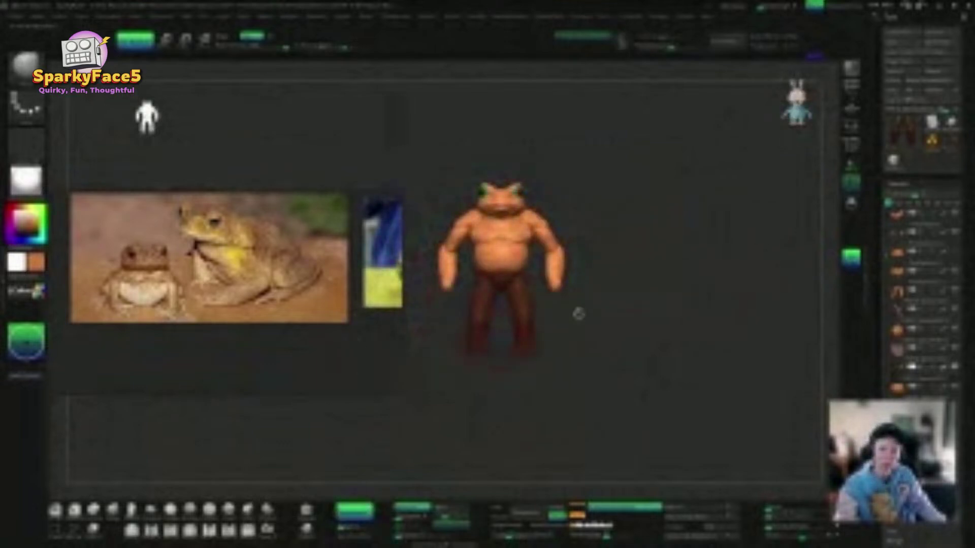
click(854, 82)
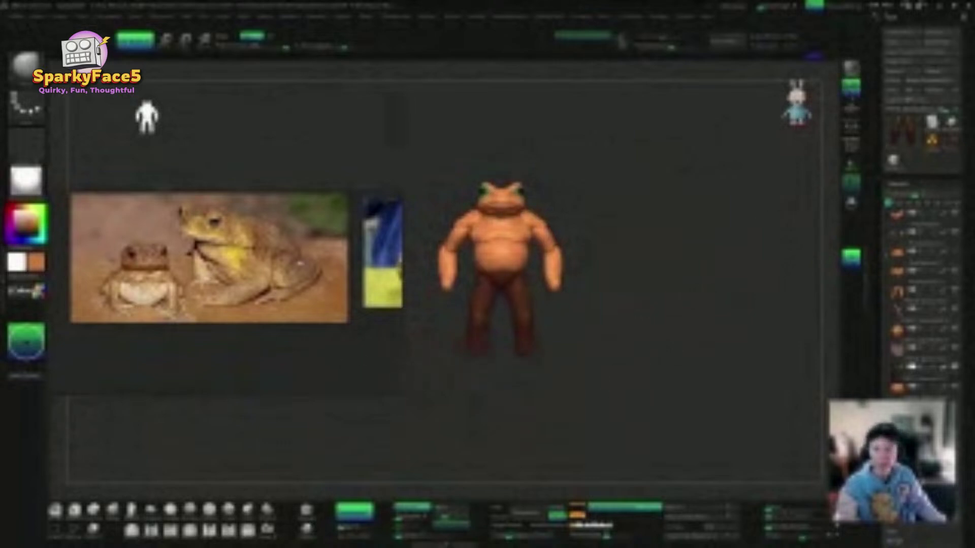
scroll(301, 264, down, 2)
scroll(301, 264, down, 1)
middle_drag(301, 264, 239, 307)
drag(658, 341, 696, 392)
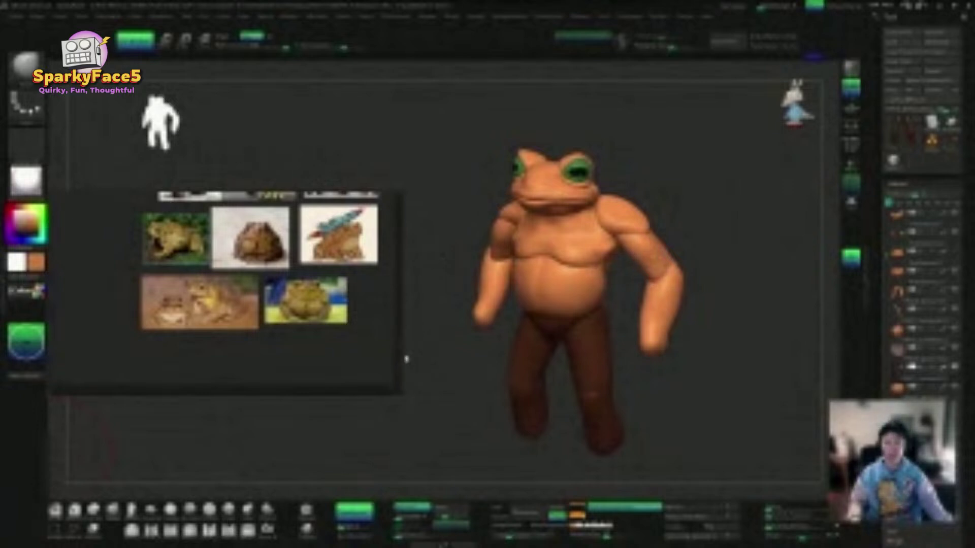
drag(676, 388, 707, 359)
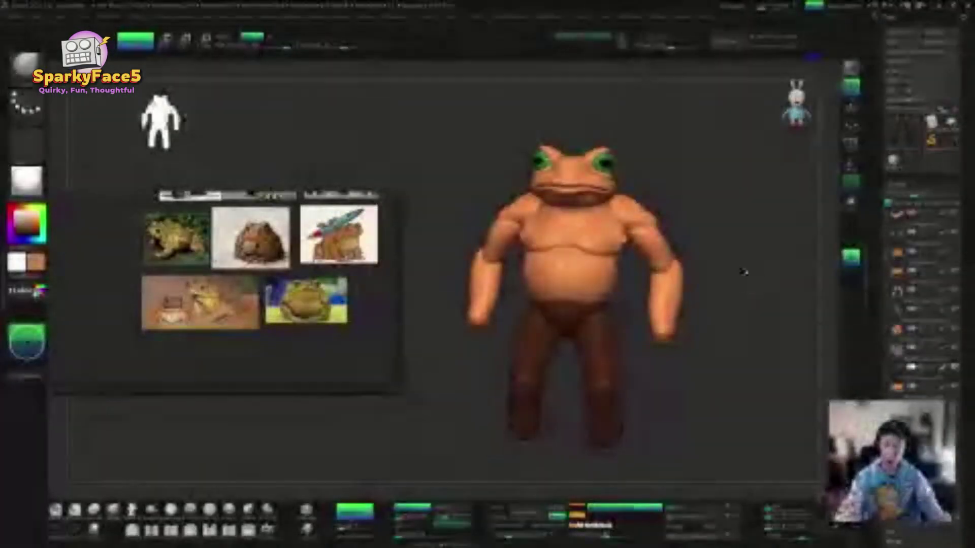
drag(744, 273, 716, 272)
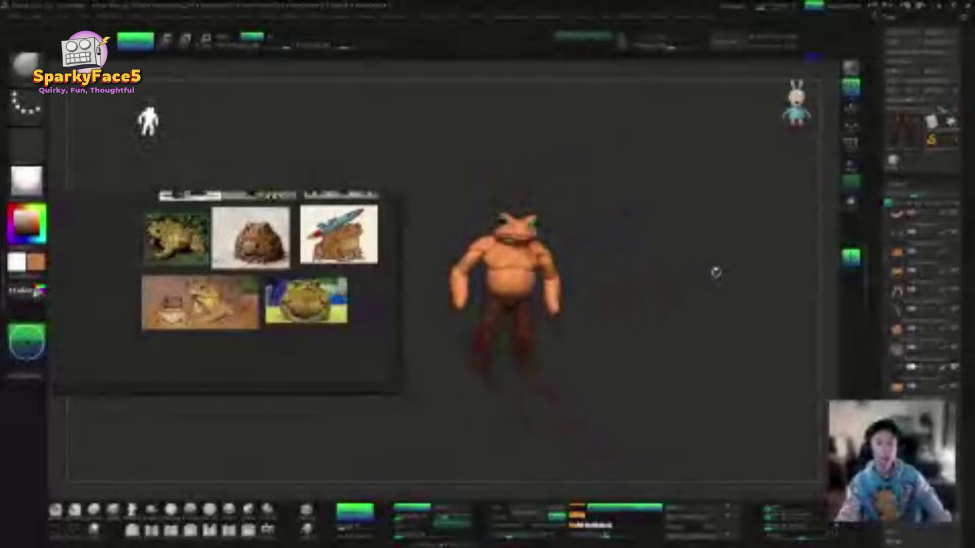